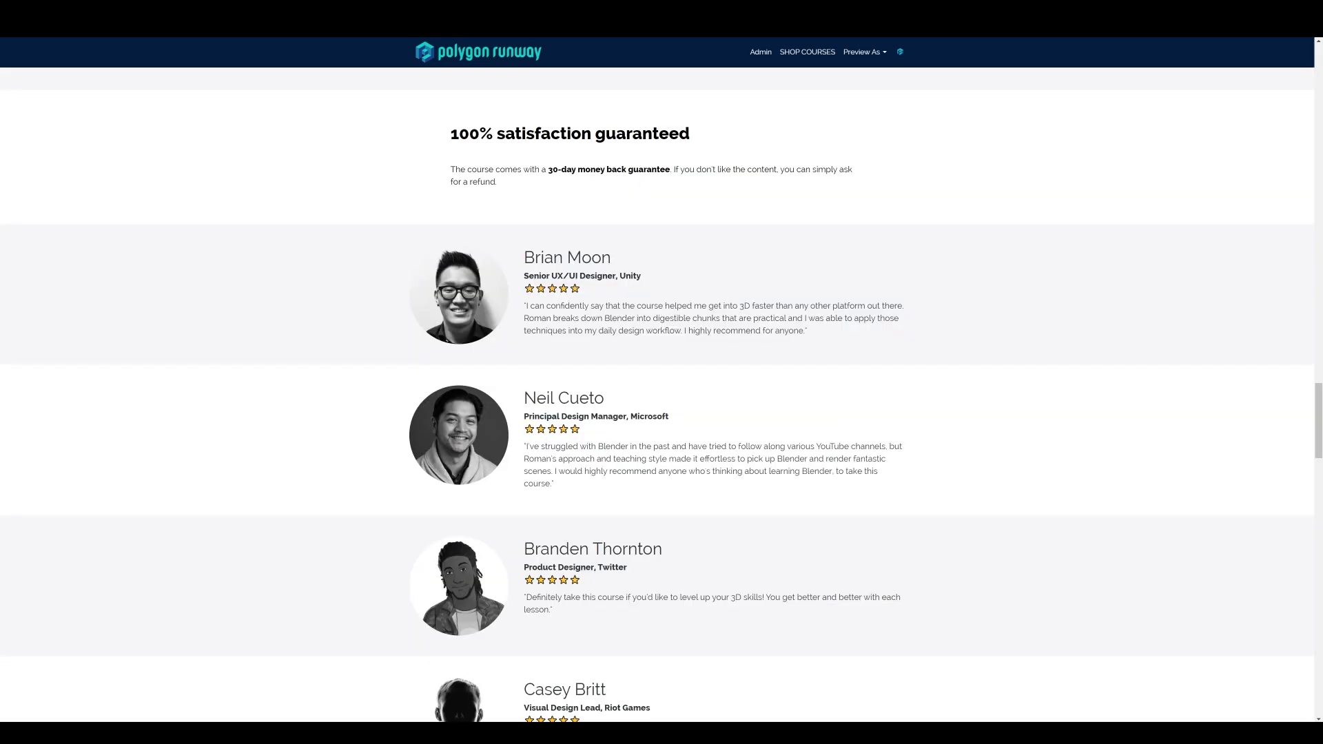
scroll(661, 396, "down", 7)
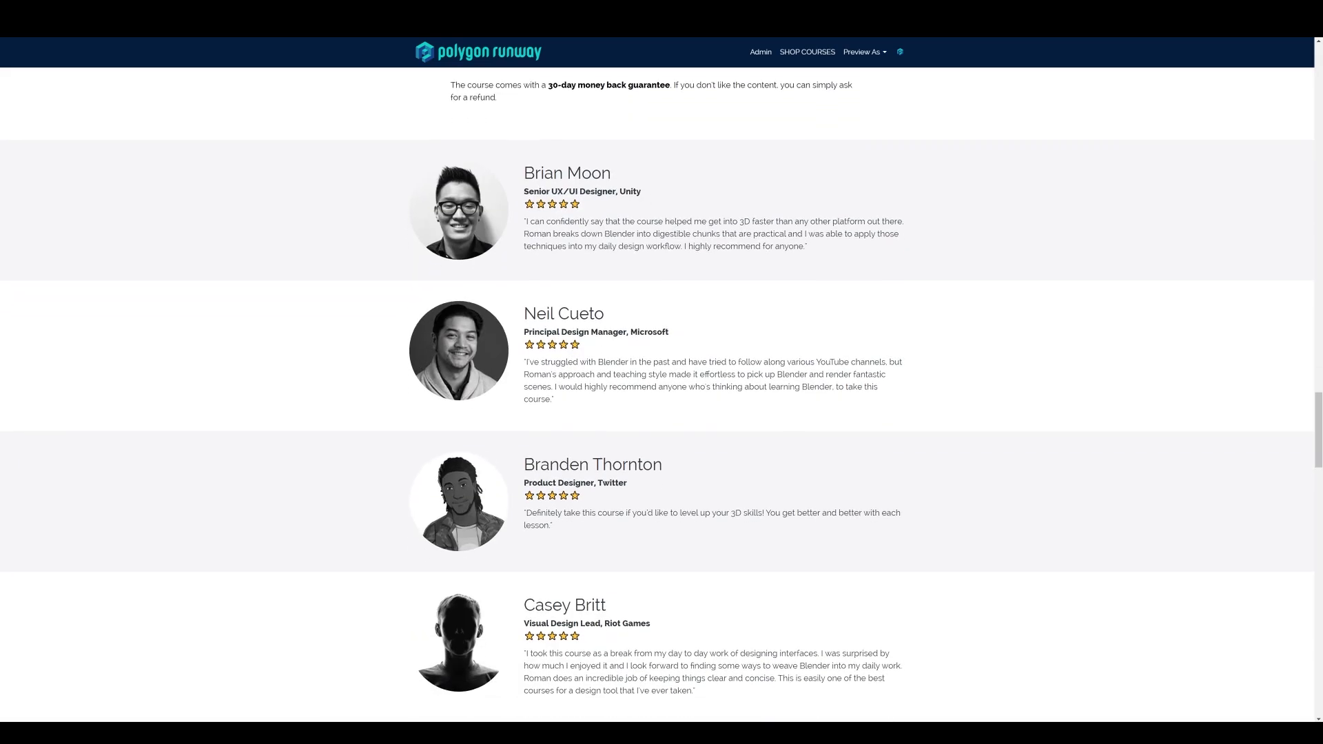
scroll(662, 396, "down", 3)
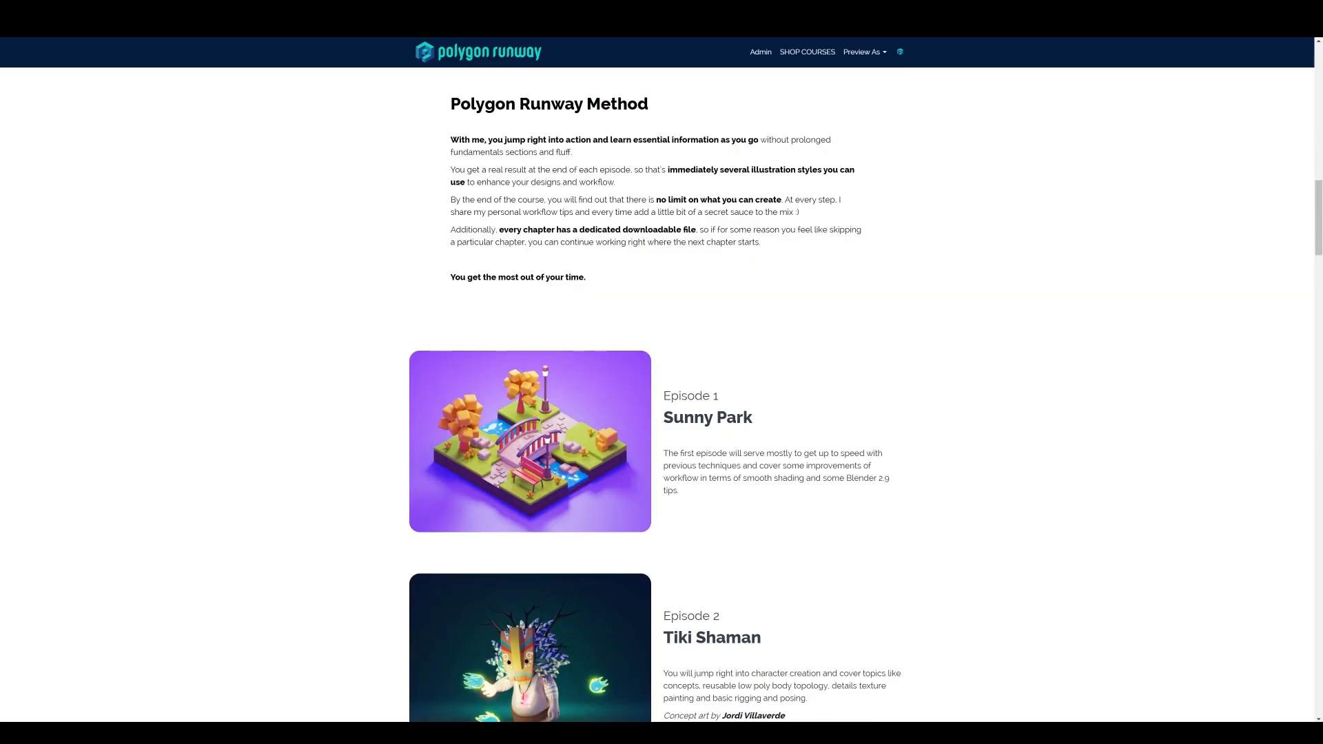
scroll(662, 396, "down", 4)
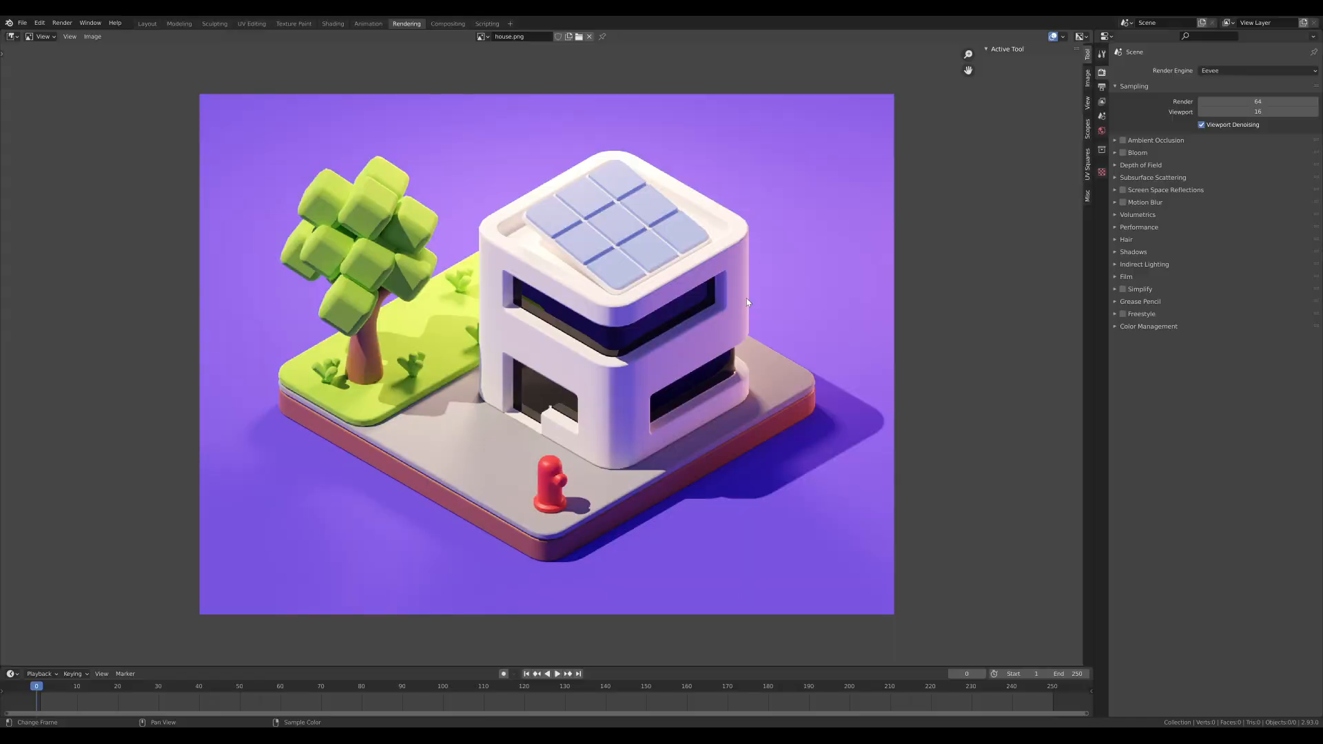
- Switch to the Layout workspace and add a mesh plane at the world origin
left_click(147, 23)
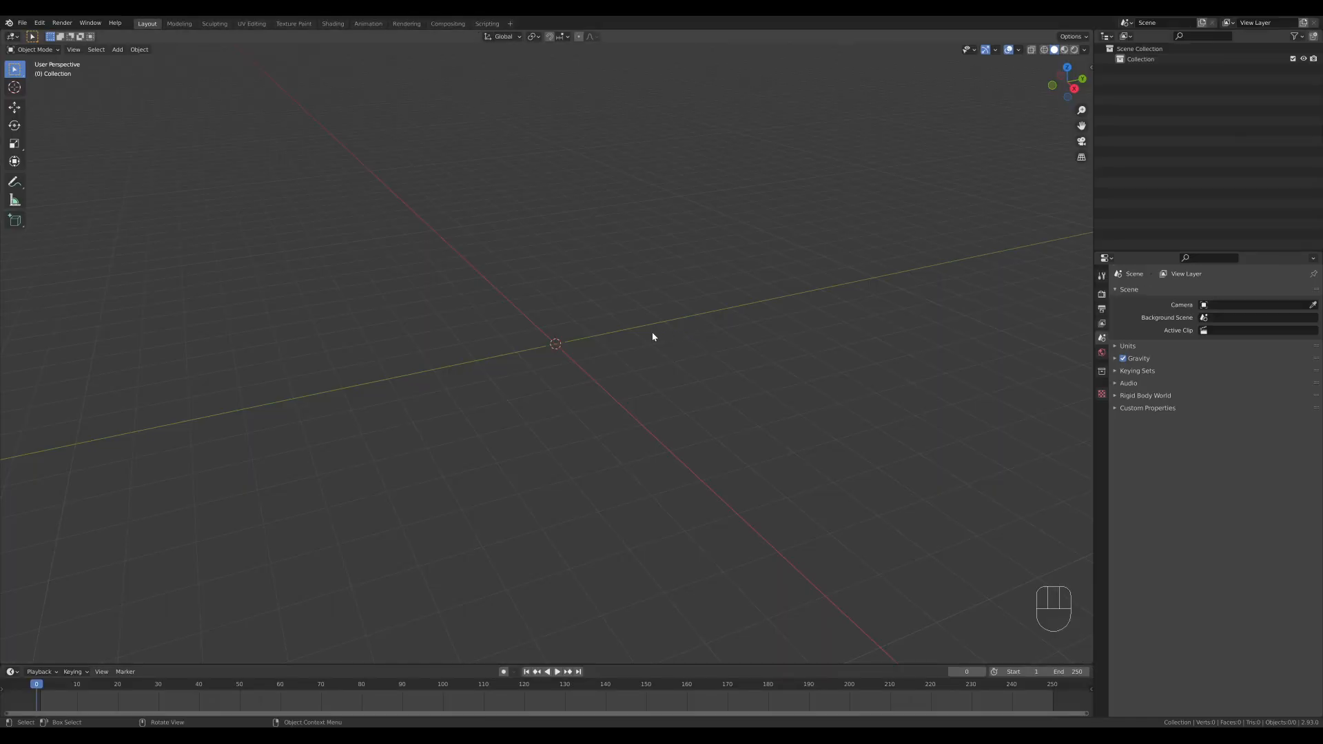
key("ctrl+s")
middle_click_drag(620, 339, 623, 342)
key("shift+a")
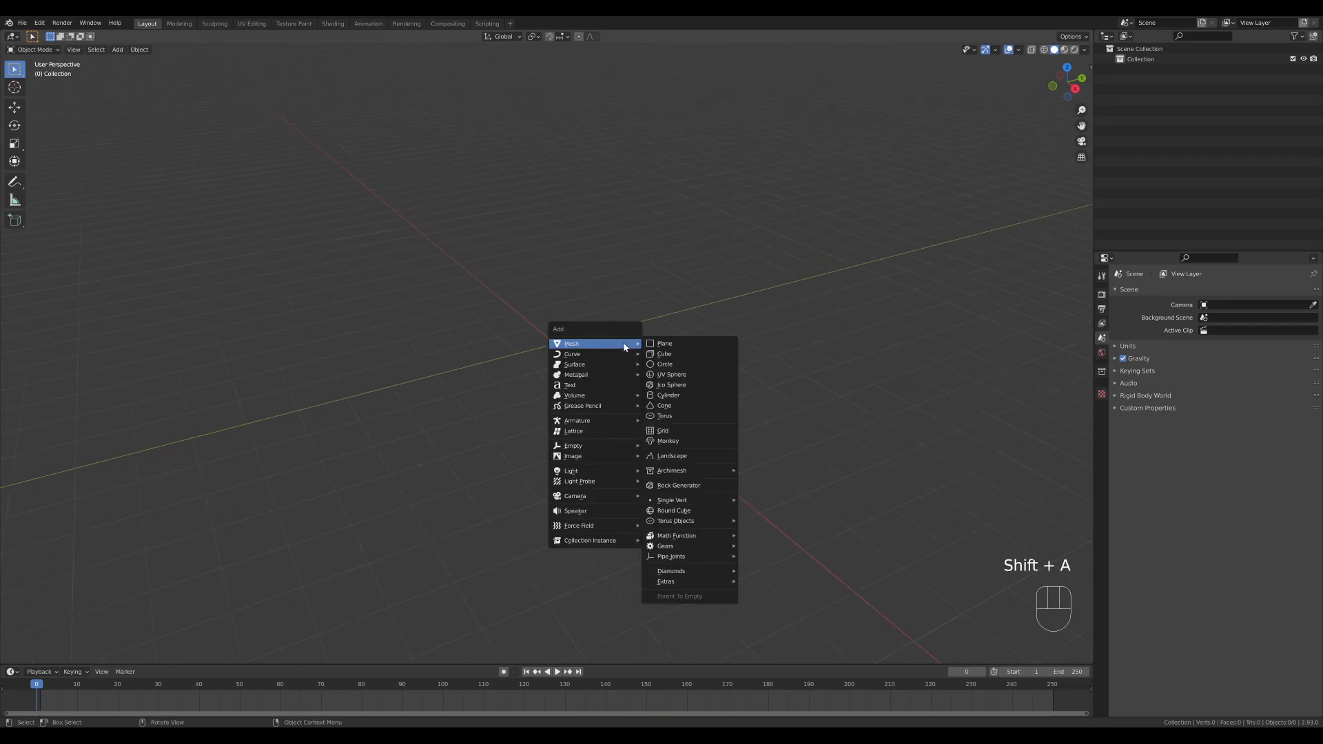
left_click(663, 342)
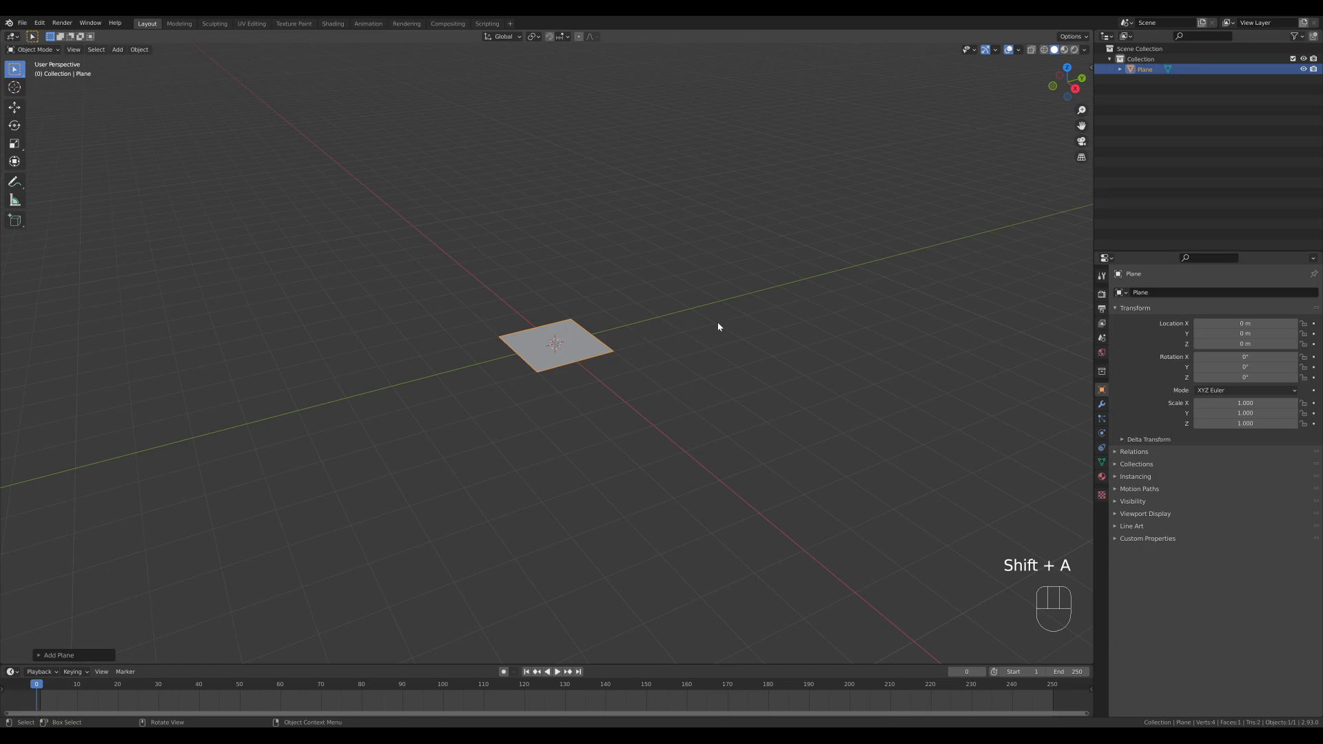
- Scale the plane's mesh up uniformly in Edit Mode to several times its original size
key("Tab")
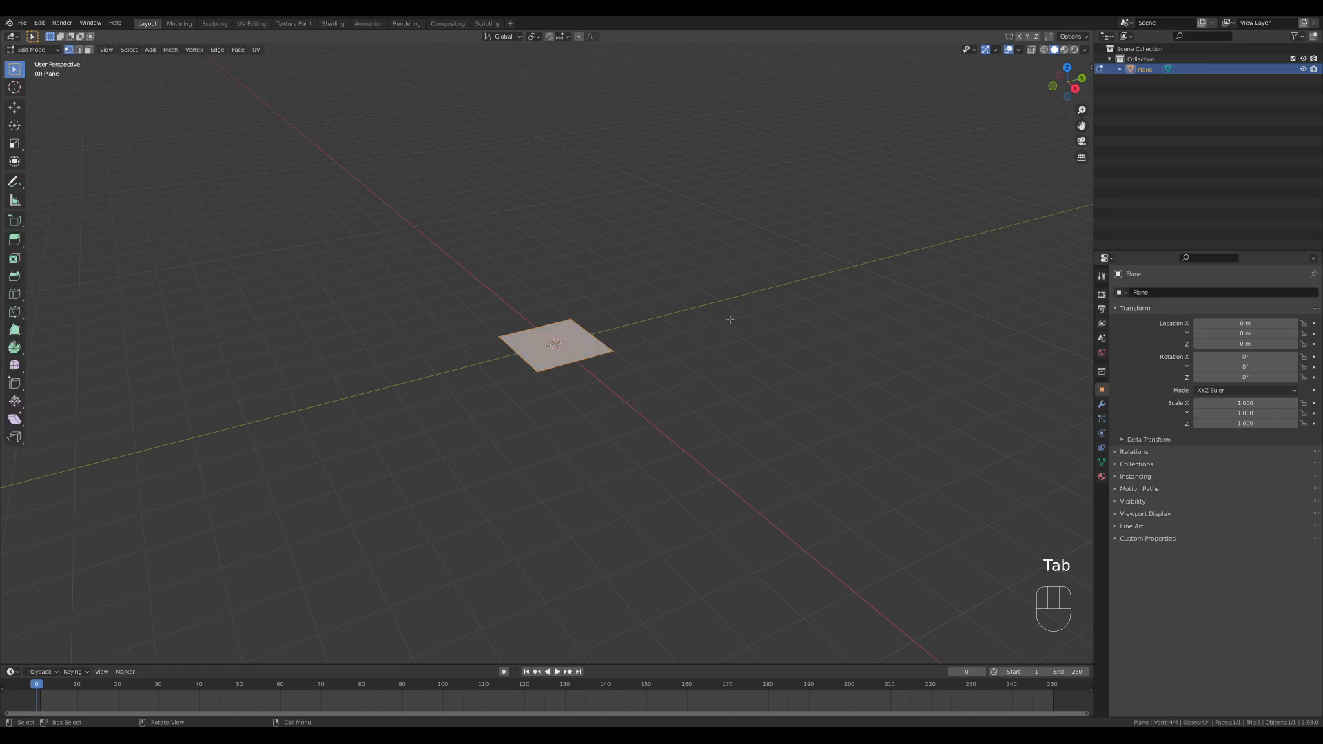
key("Tab")
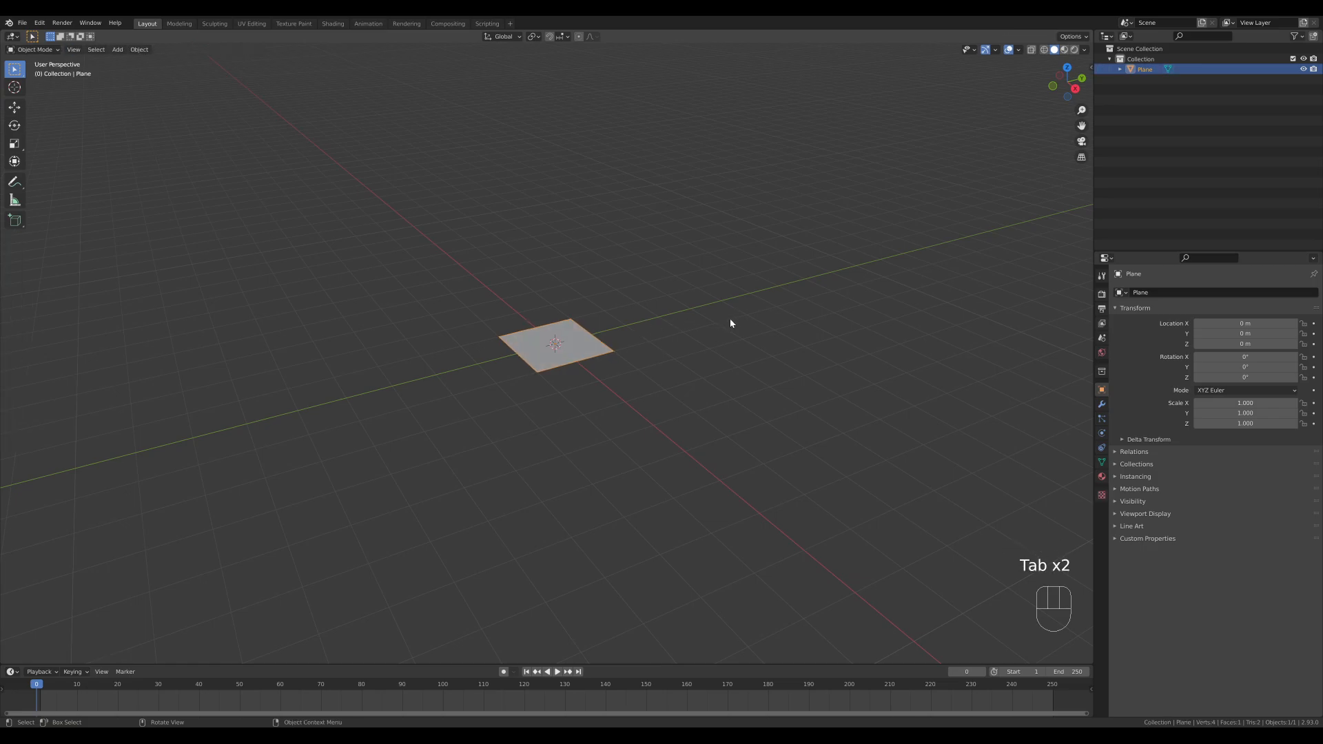
key("Tab")
key("s")
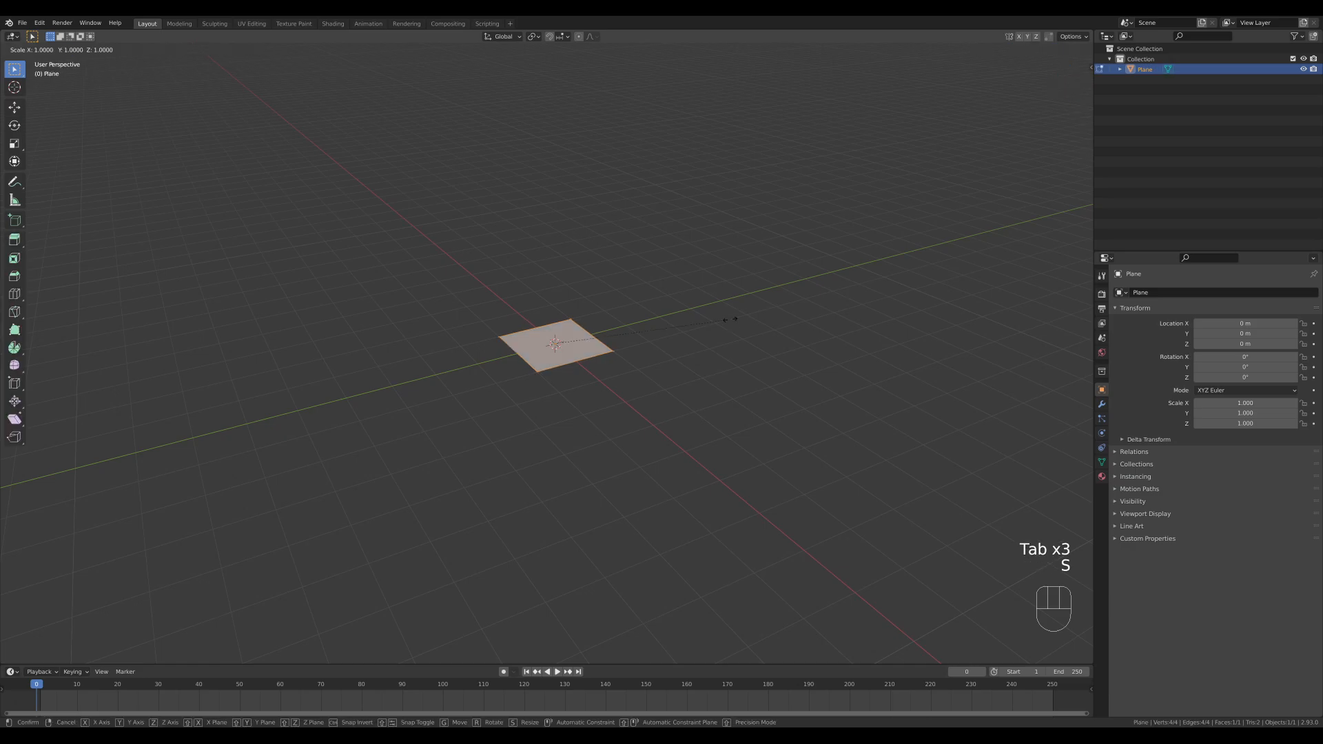
left_click(730, 320)
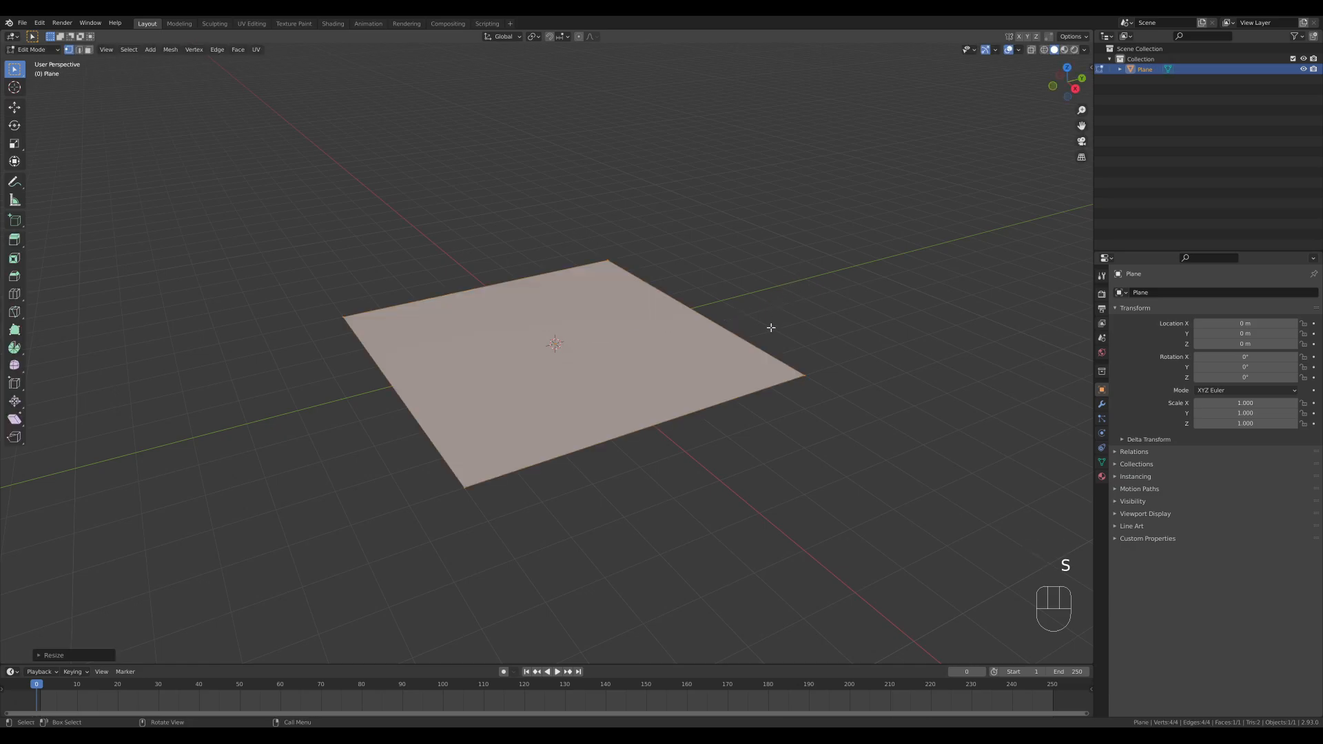
scroll(665, 449, "down", 1)
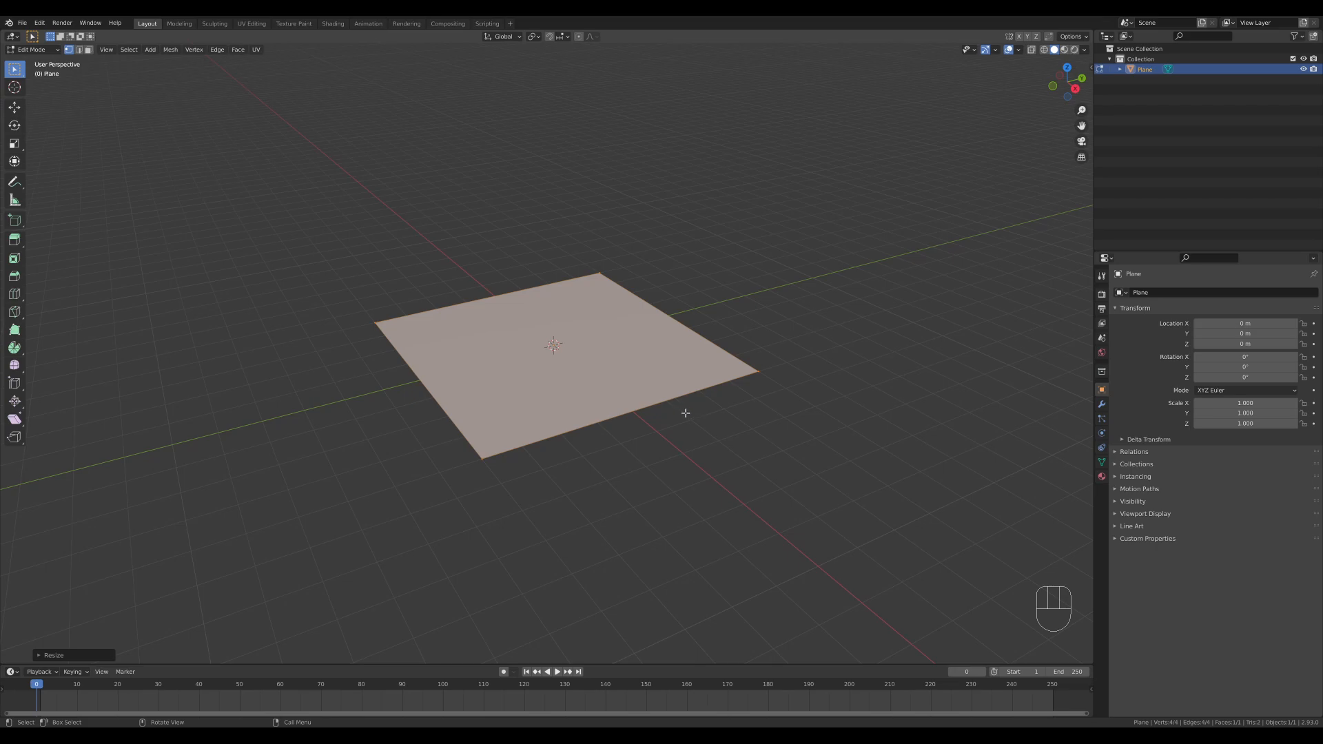
key("e")
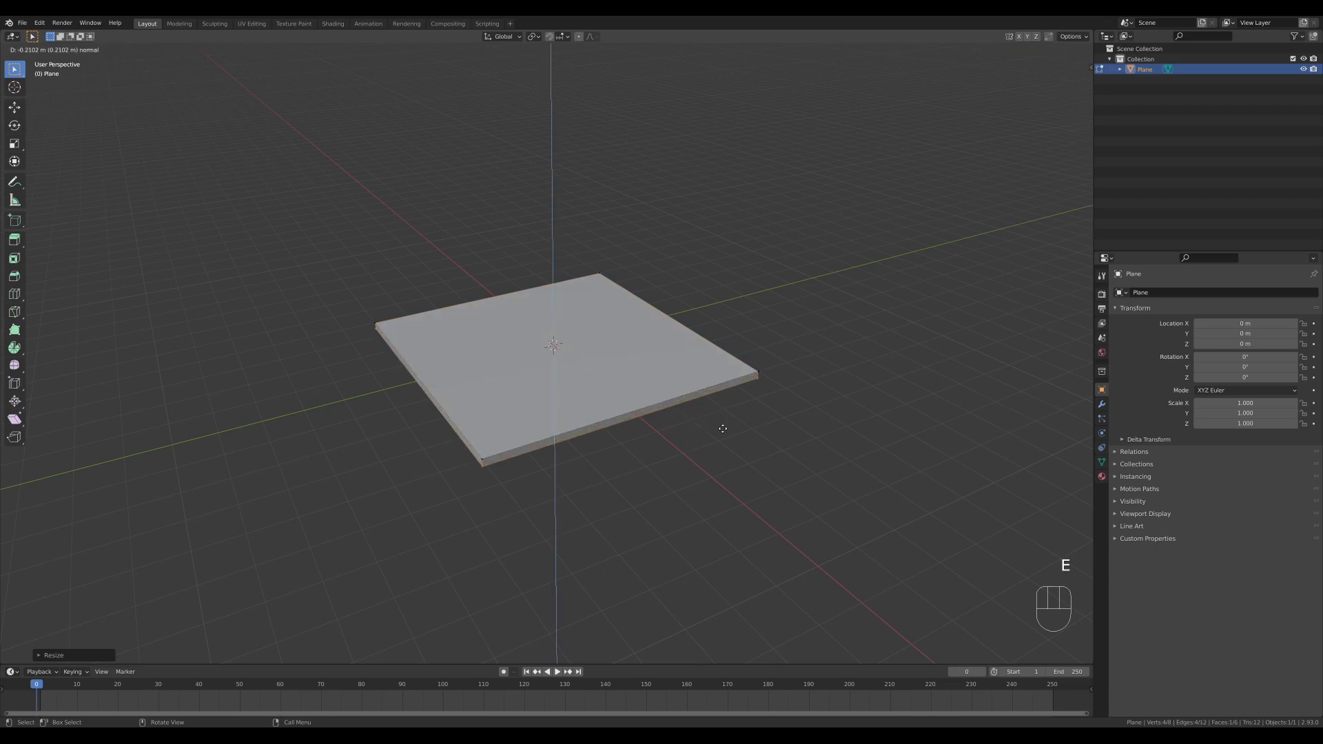
left_click(721, 441)
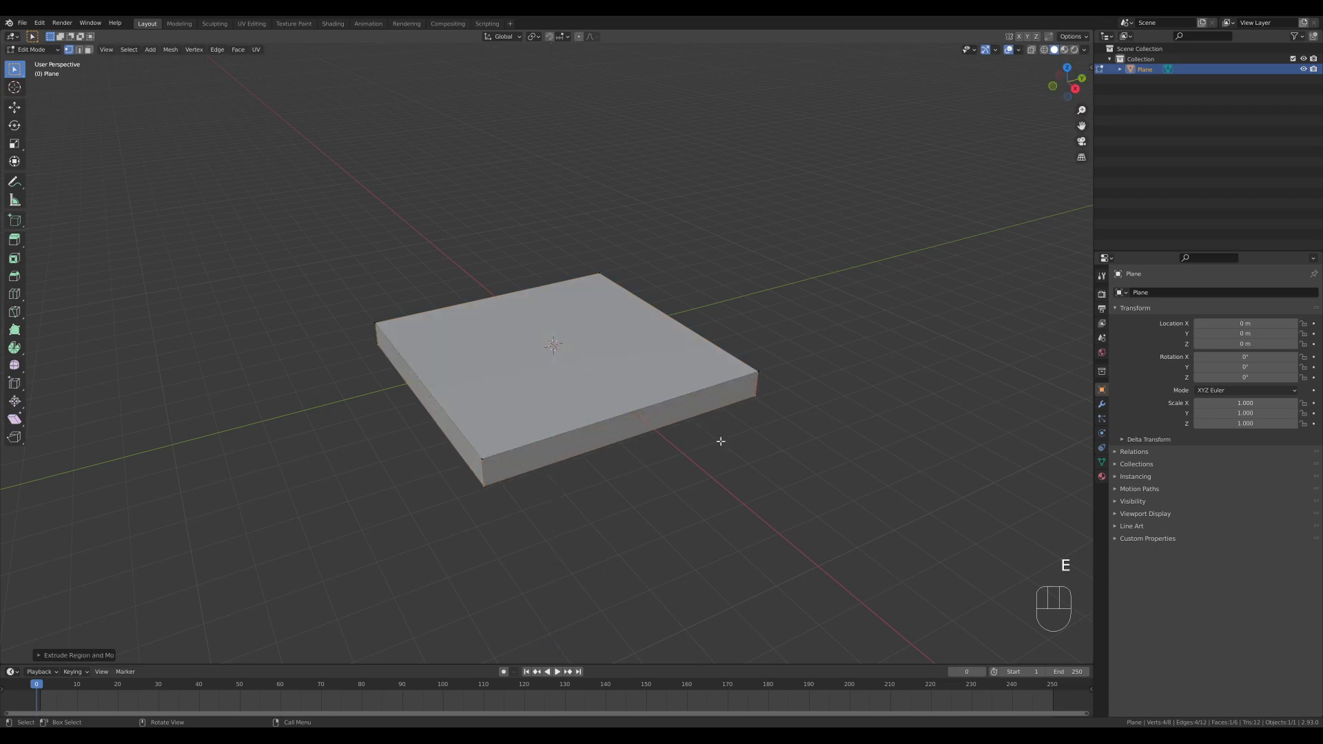
key("a")
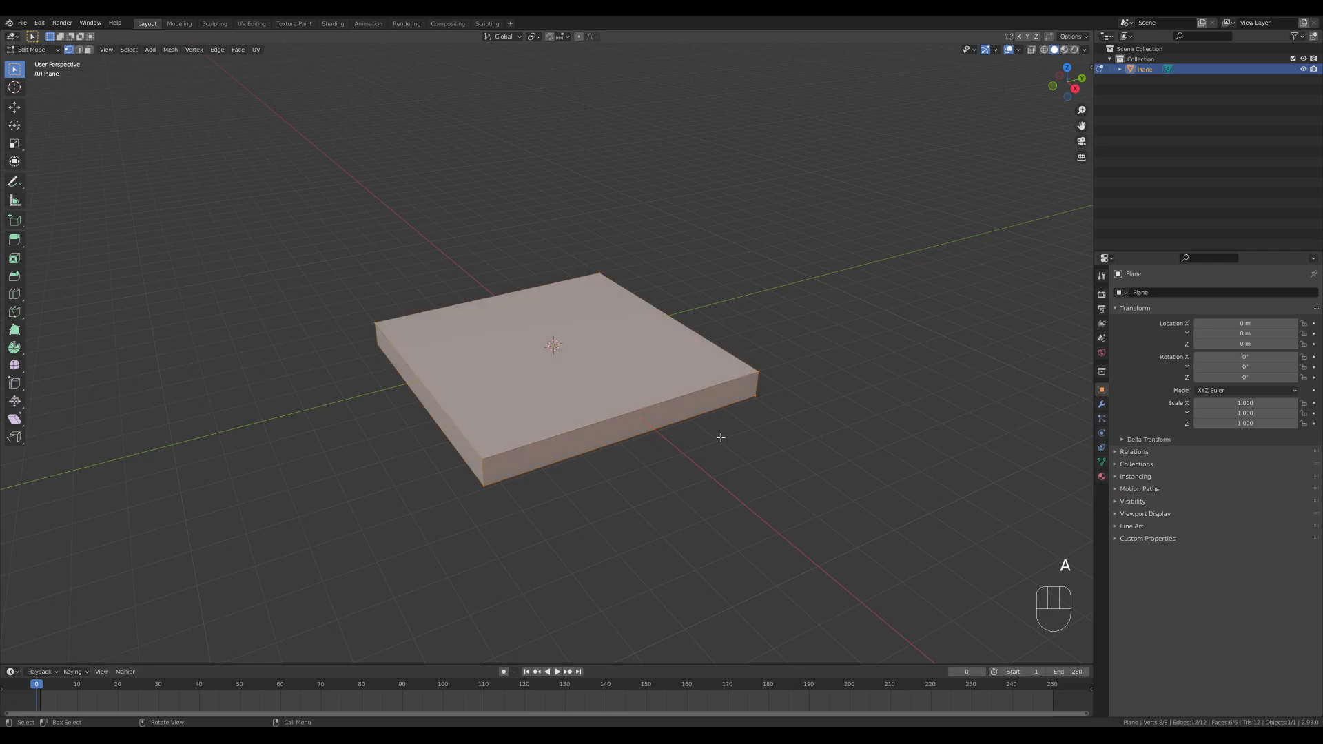
key("shift+n")
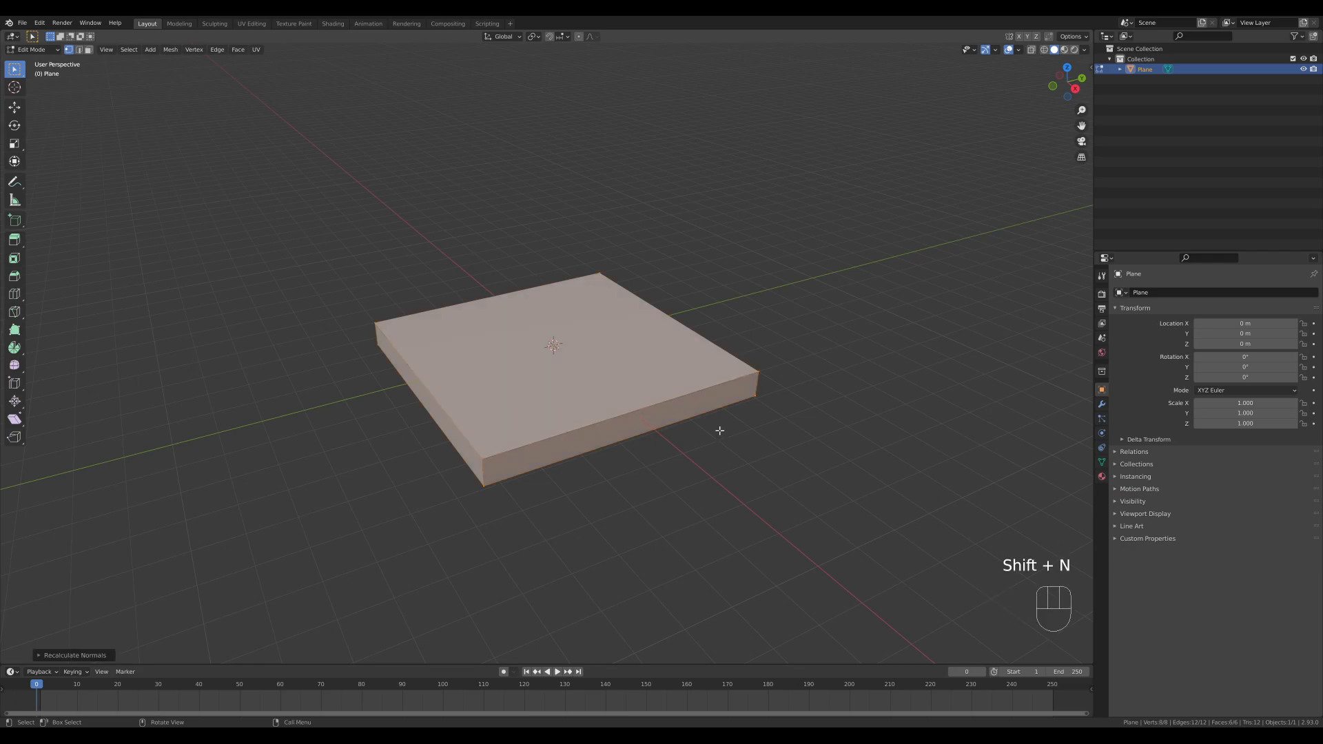
key("ctrl+z")
key("ctrl+z")
key("ctrl+z")
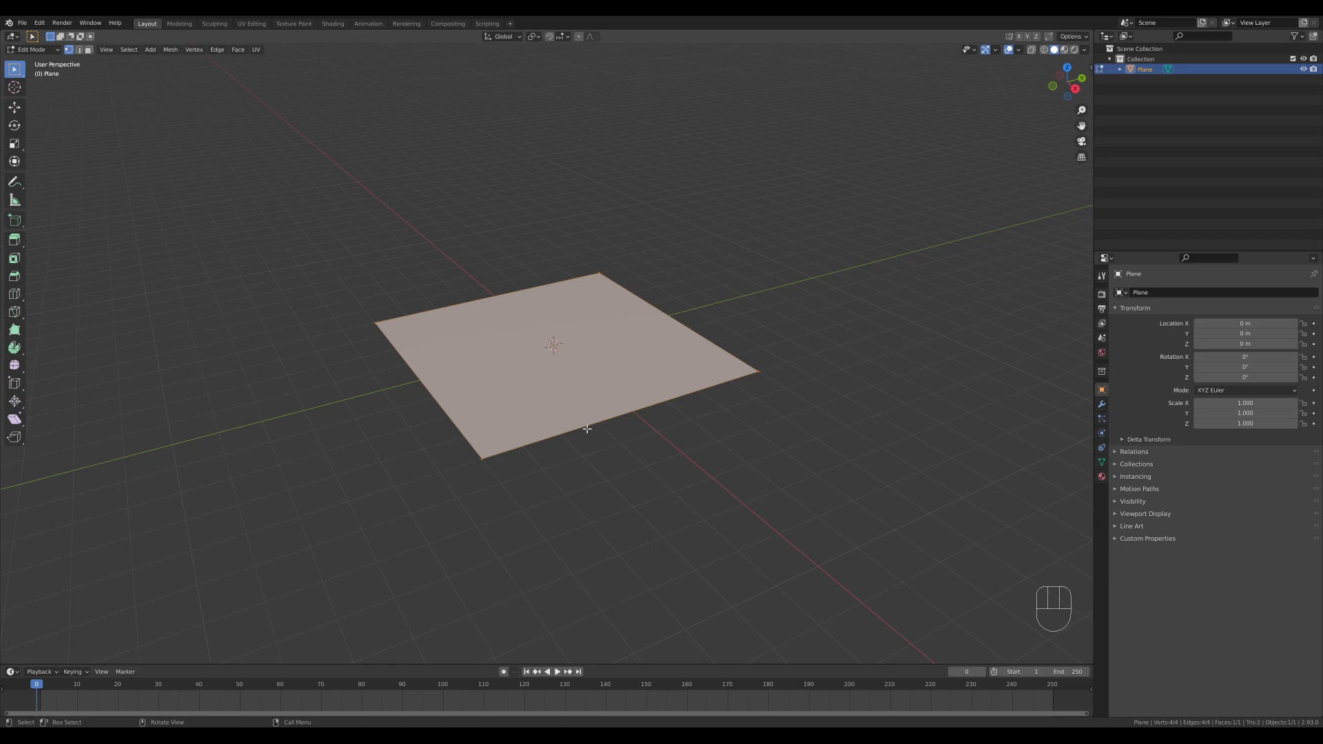
- Round the plane's four corners with a vertex bevel about 0.4 m wide using 4 segments
key("ctrl+b")
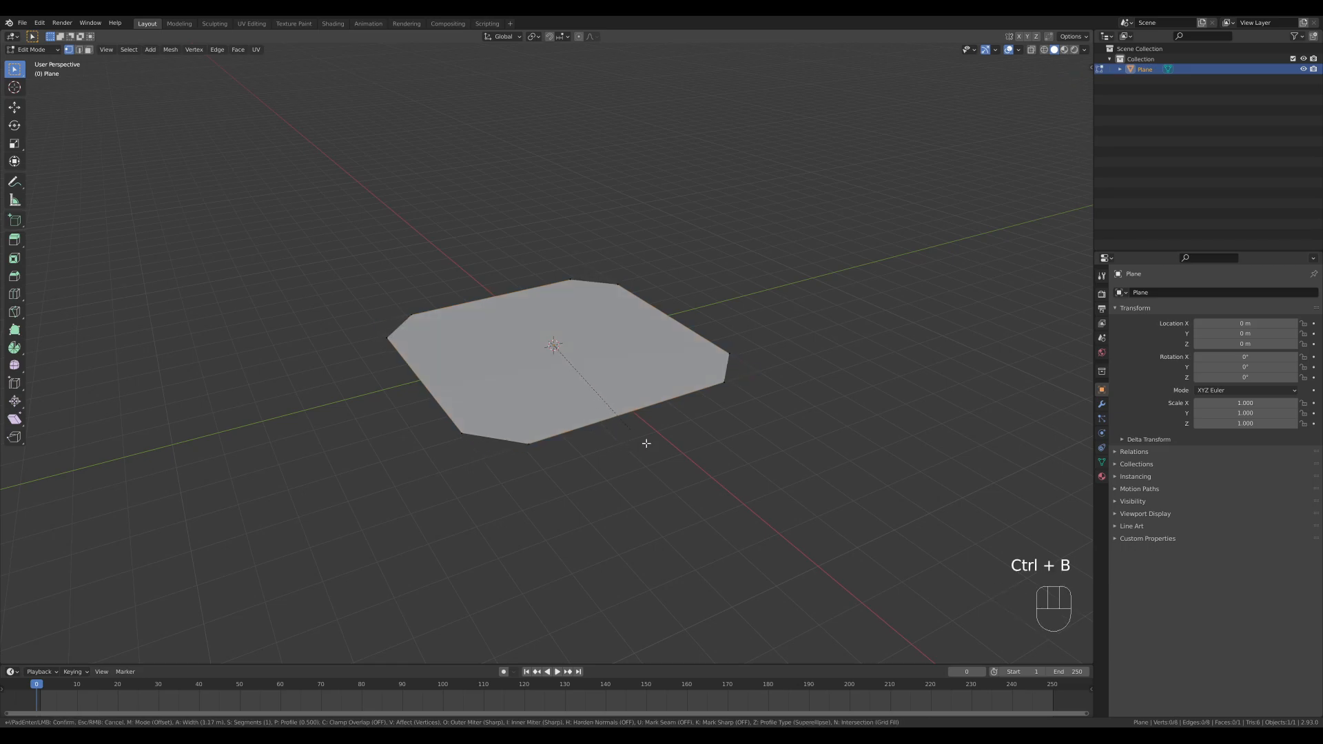
scroll(632, 435, "up", 2)
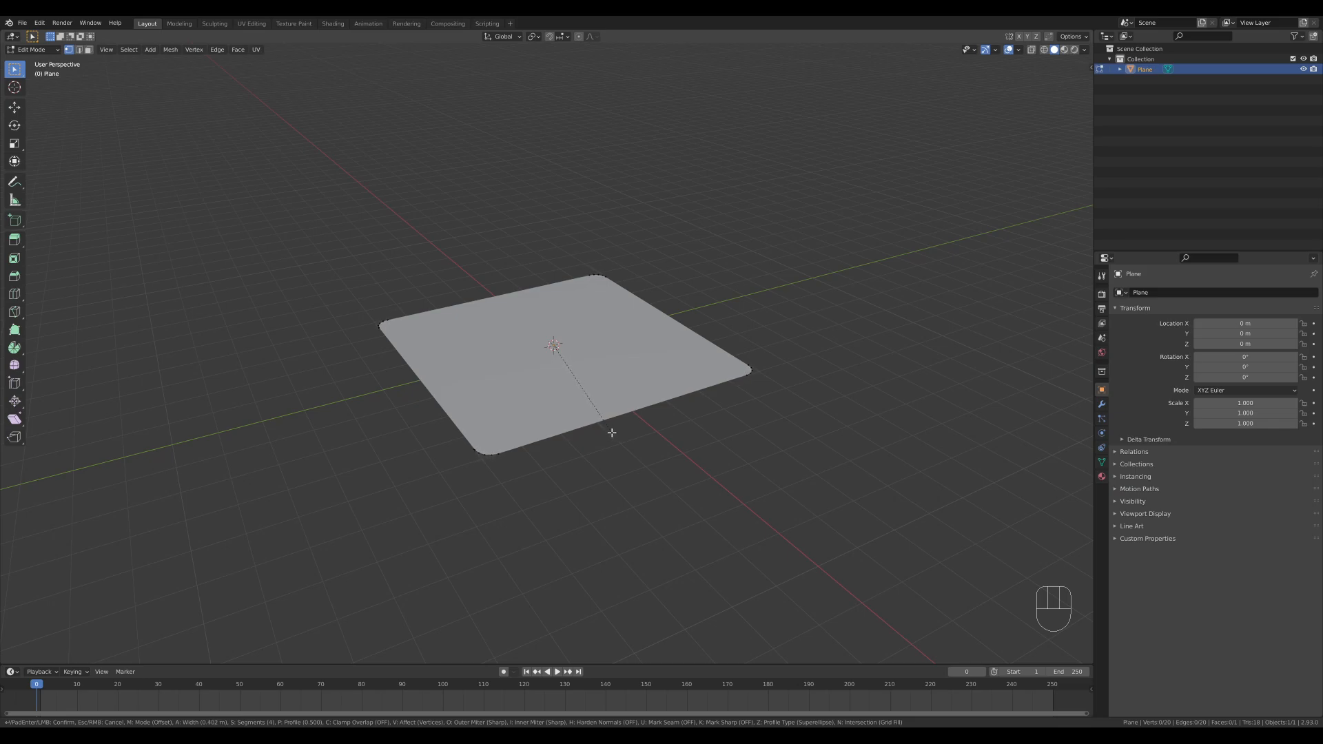
left_click(611, 432)
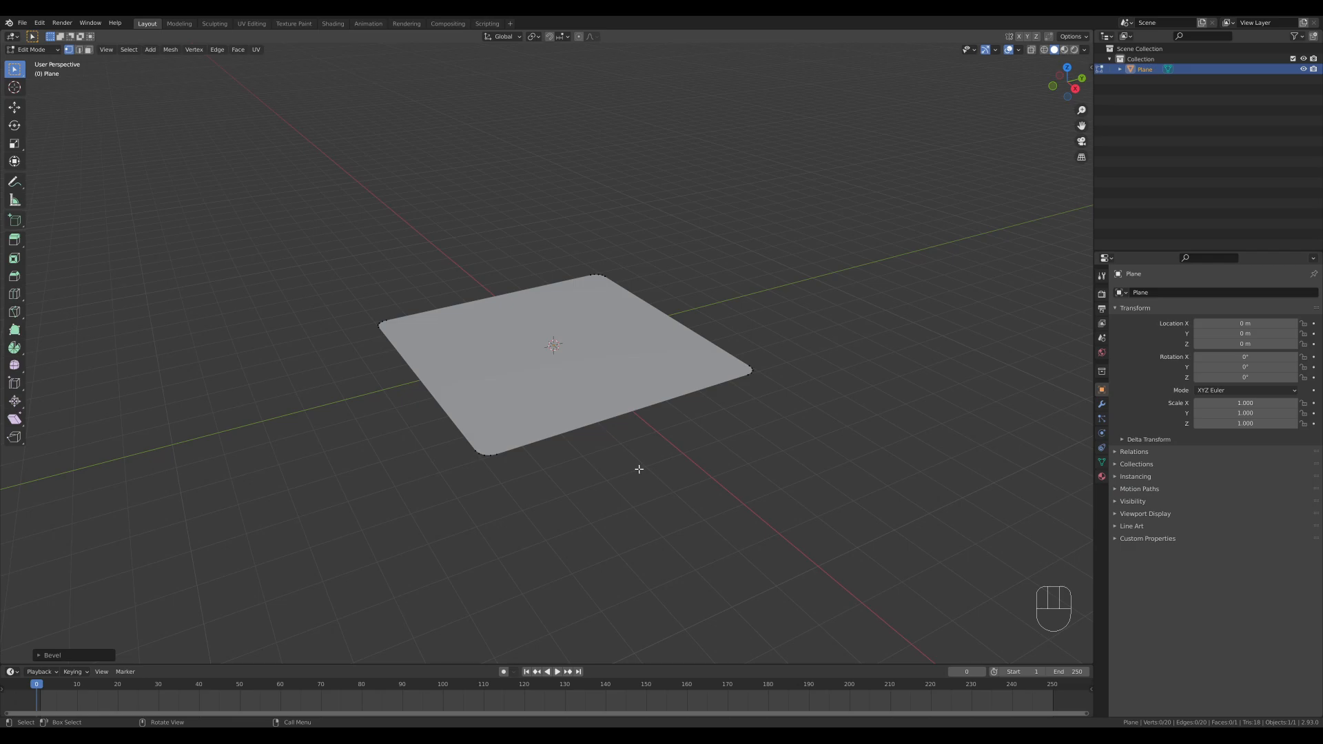
- Extrude the whole rounded plane downward by about 0.62 m and recalculate the normals of the entire mesh
key("a")
key("e")
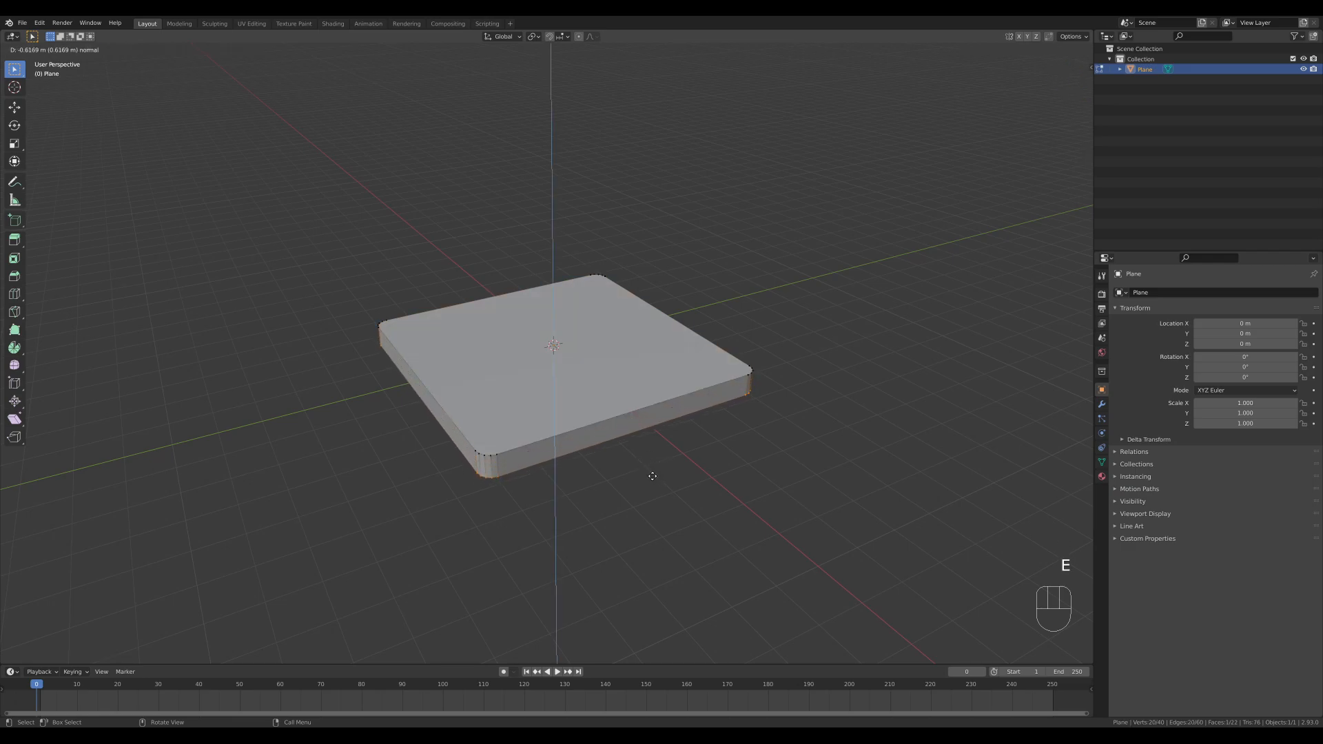
left_click(653, 477)
key("a")
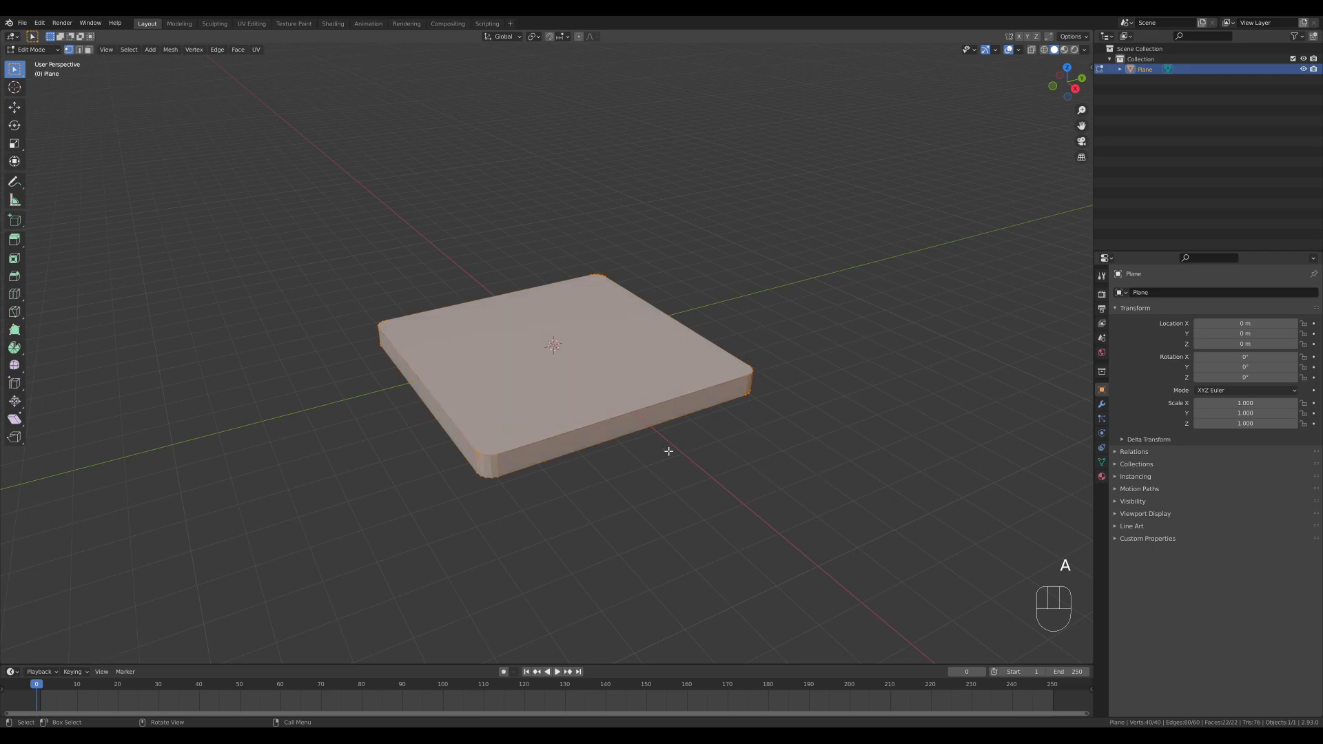
key("shift+n")
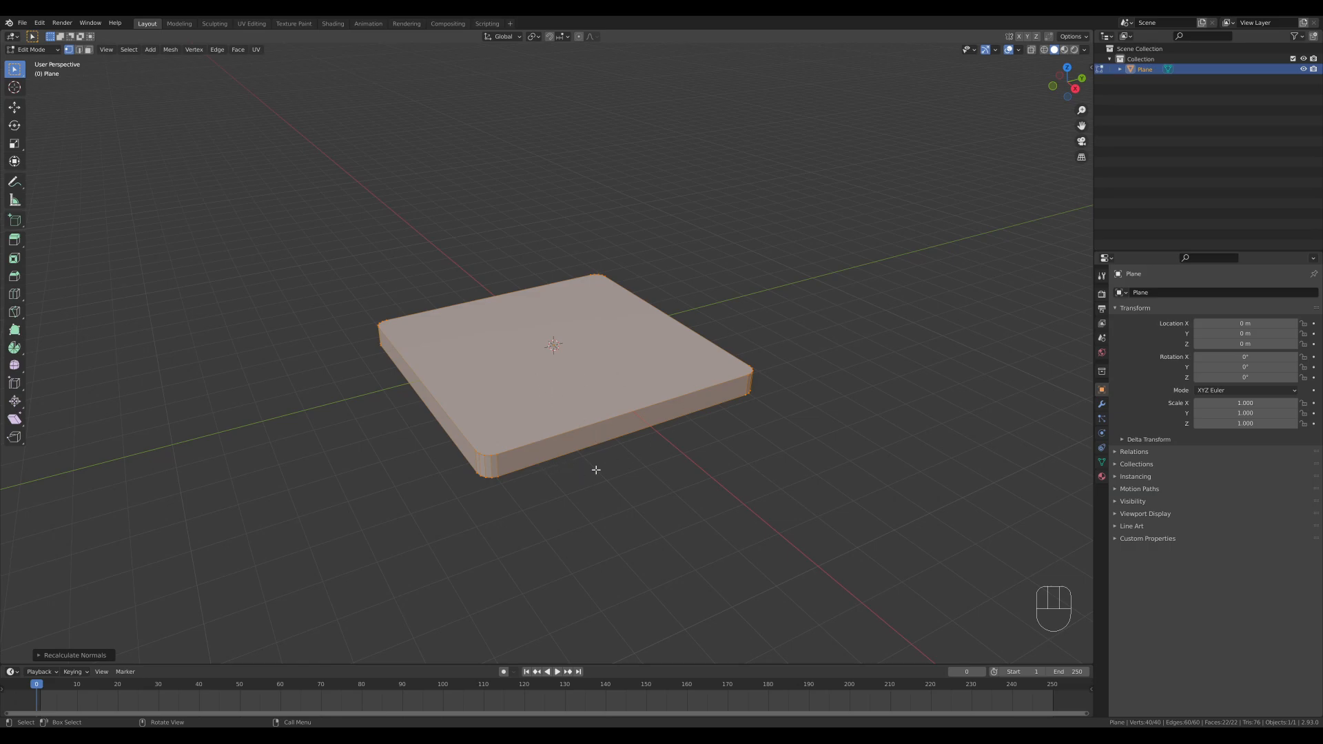
- Duplicate the slab's top face in place and separate the copy into its own object
key("3")
left_click(543, 371)
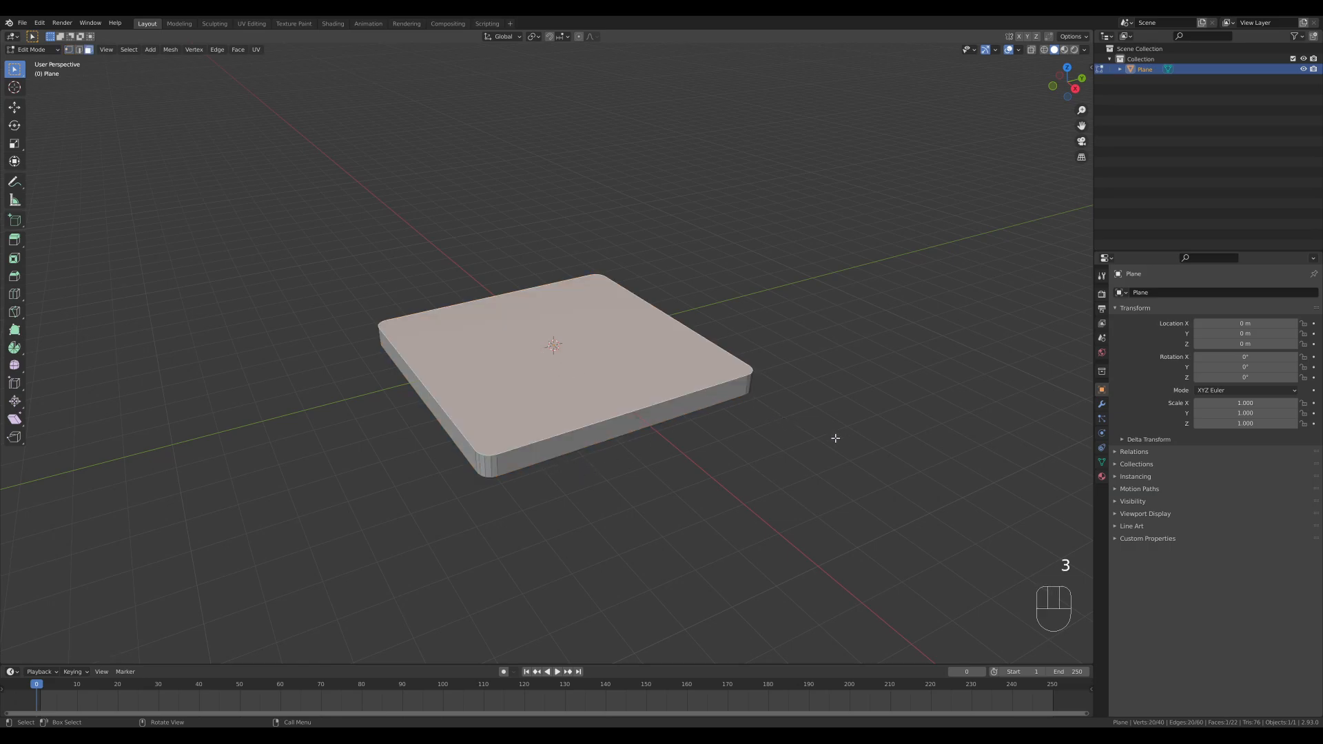
key("shift+d")
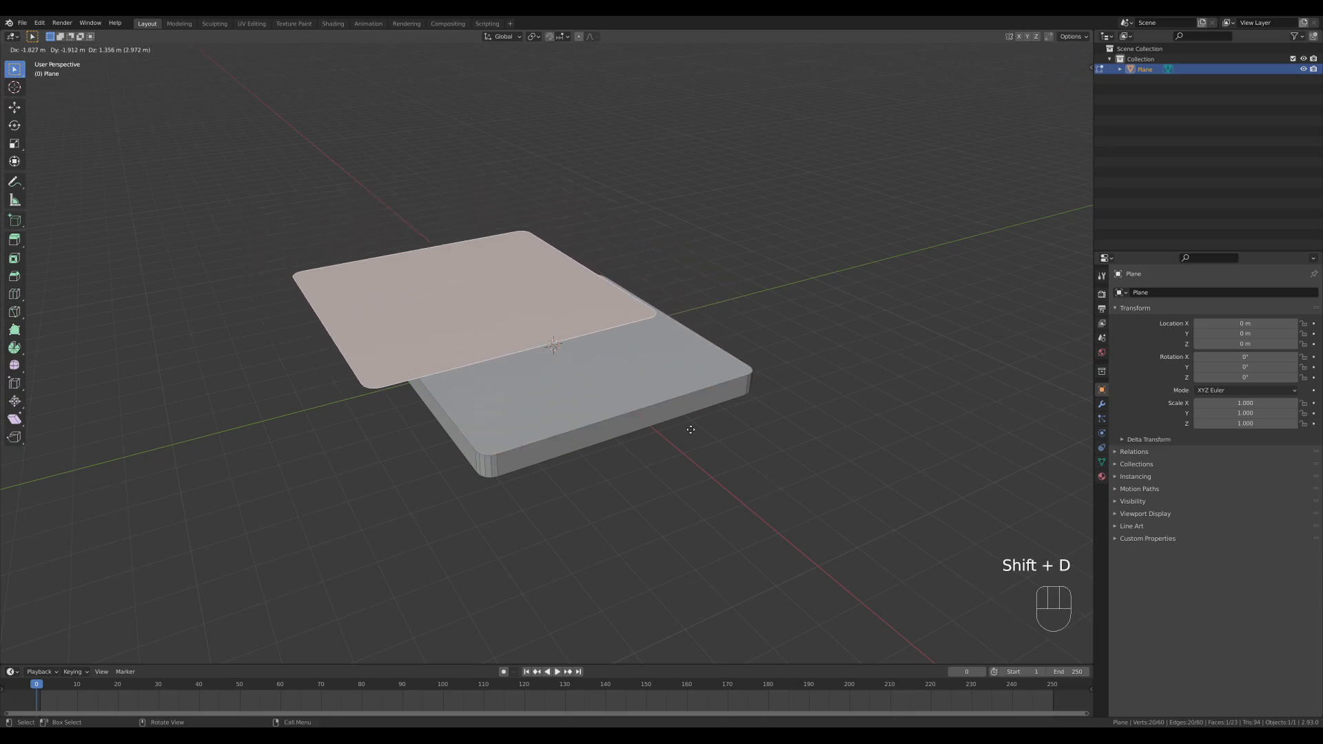
right_click(858, 398)
key("p")
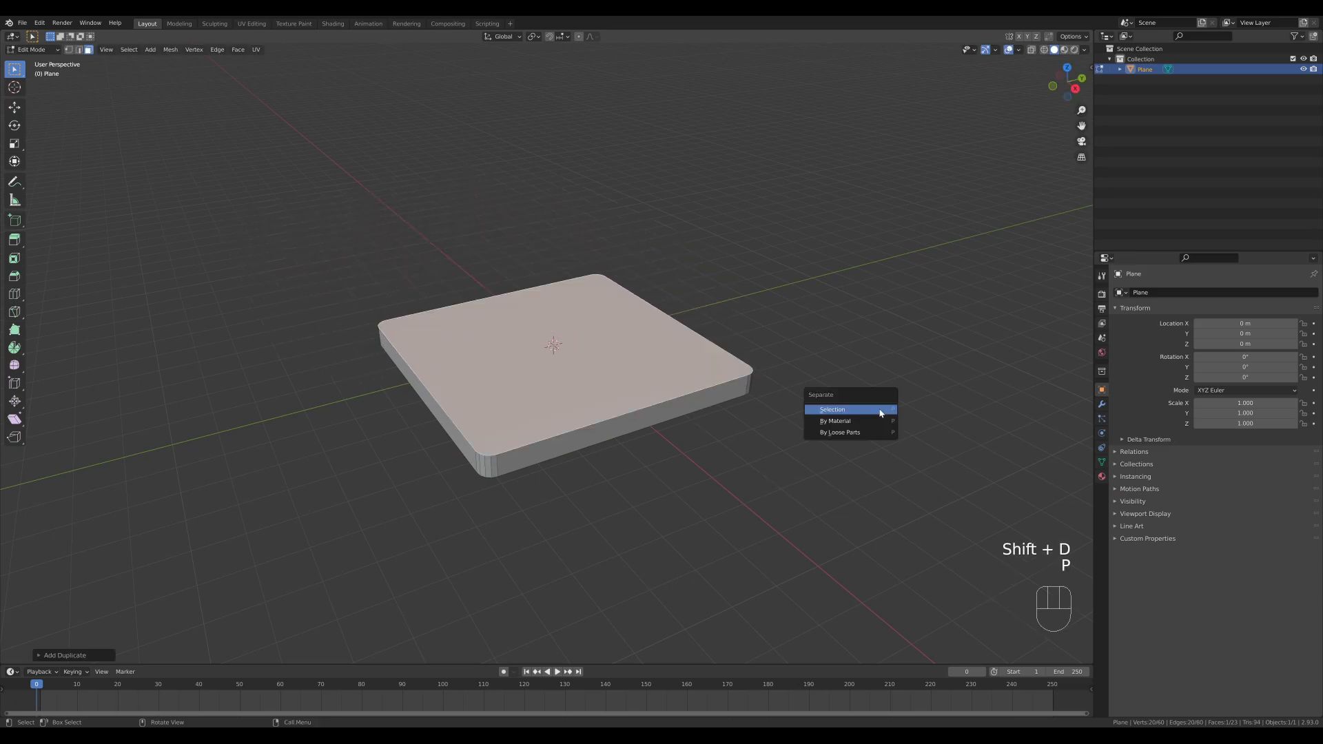
left_click(879, 409)
key("Tab")
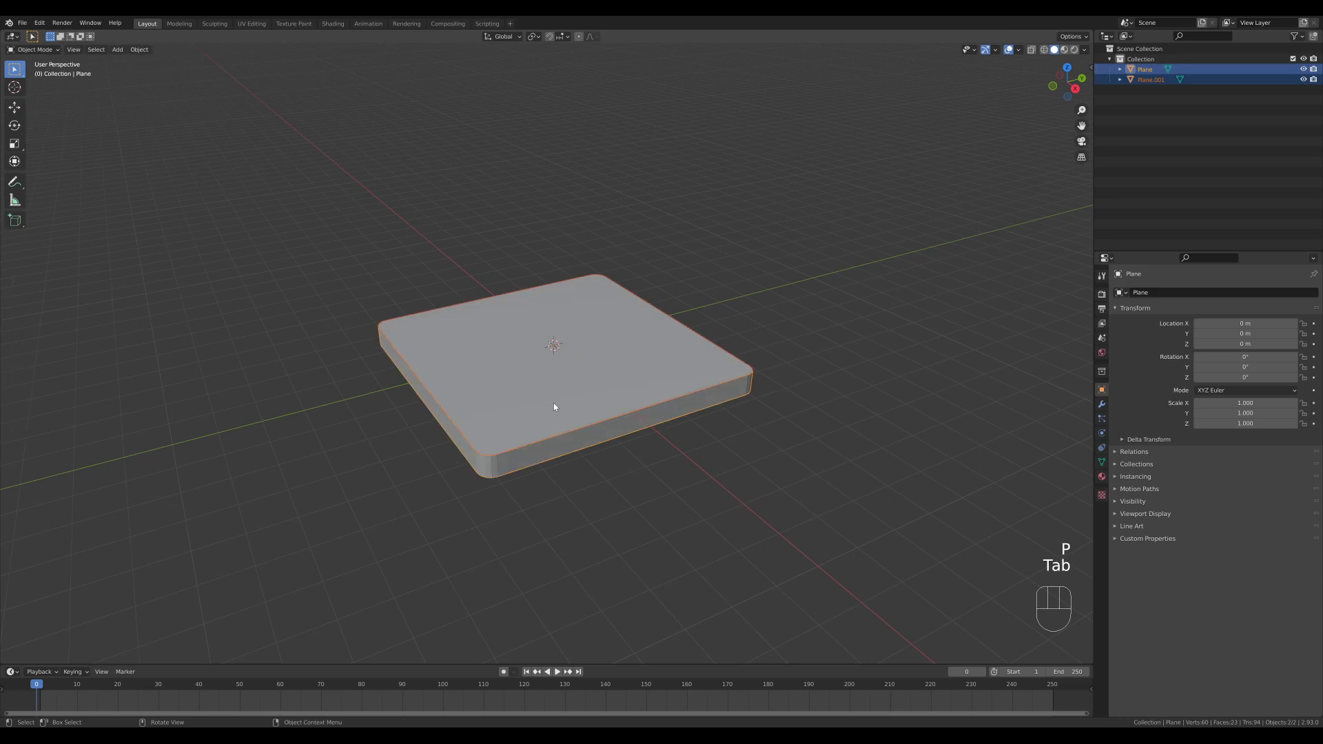
- Extrude the separated top face upward by about 0.2 m to form a thin layer on the base slab
left_click(551, 399)
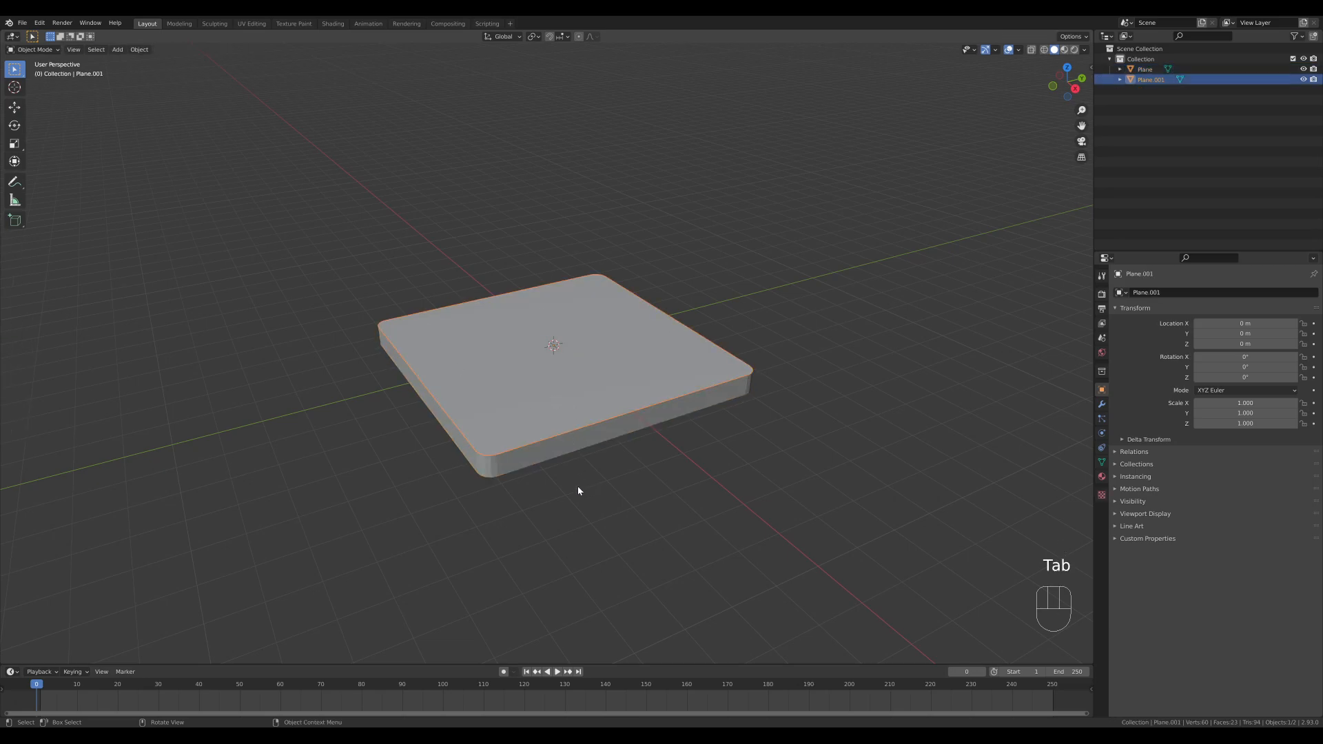
key("Tab")
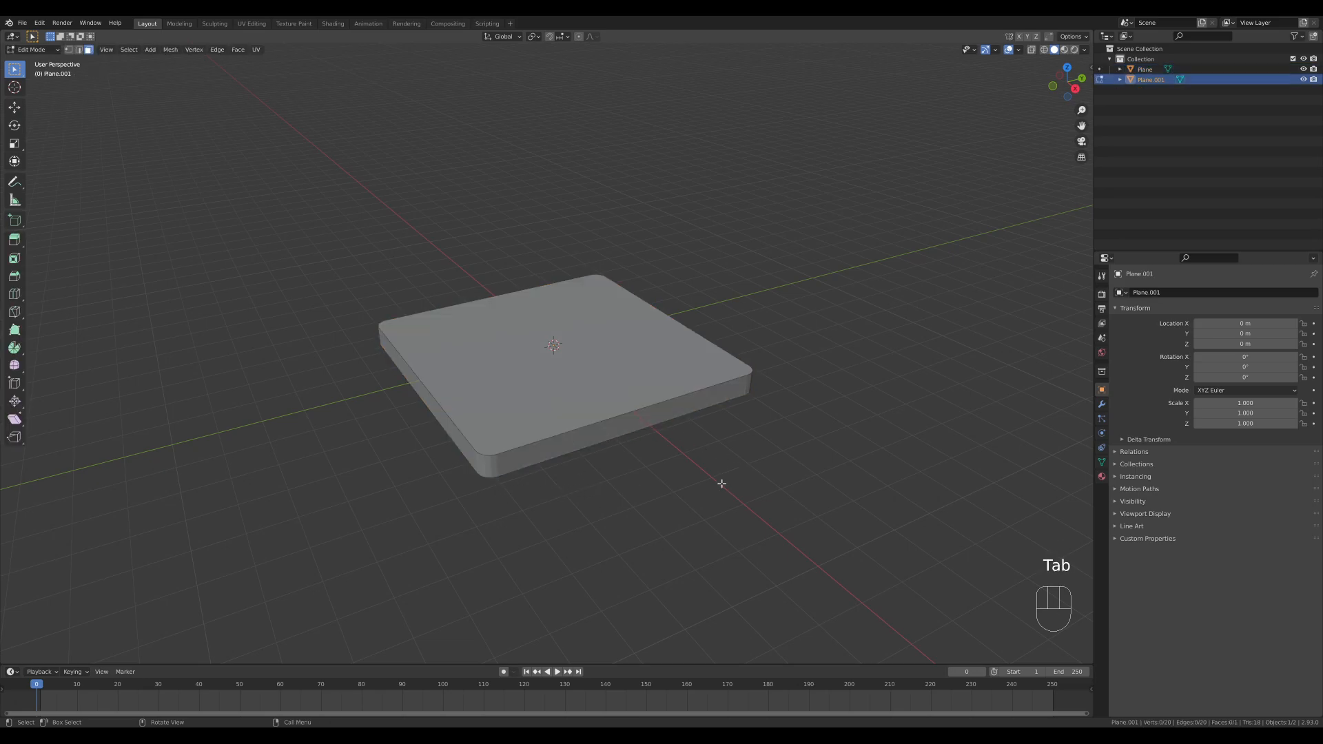
key("a")
key("e")
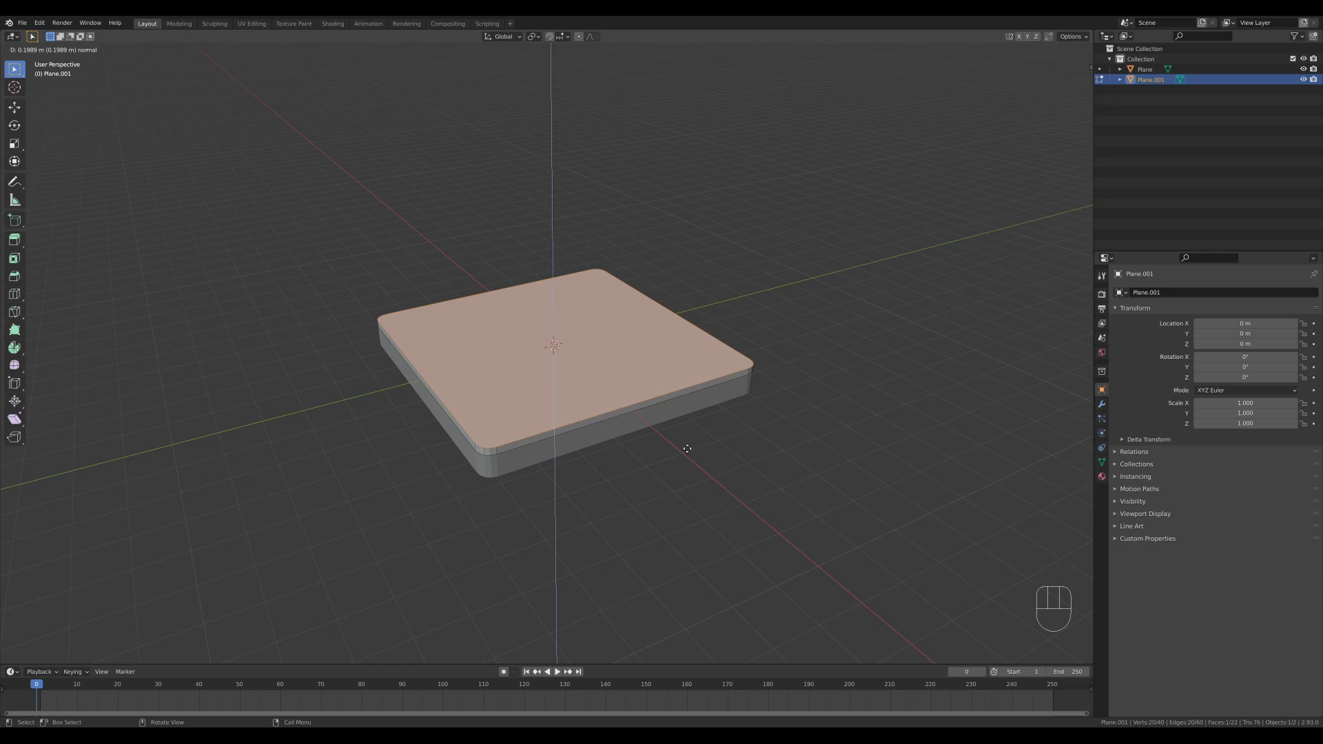
left_click(687, 449)
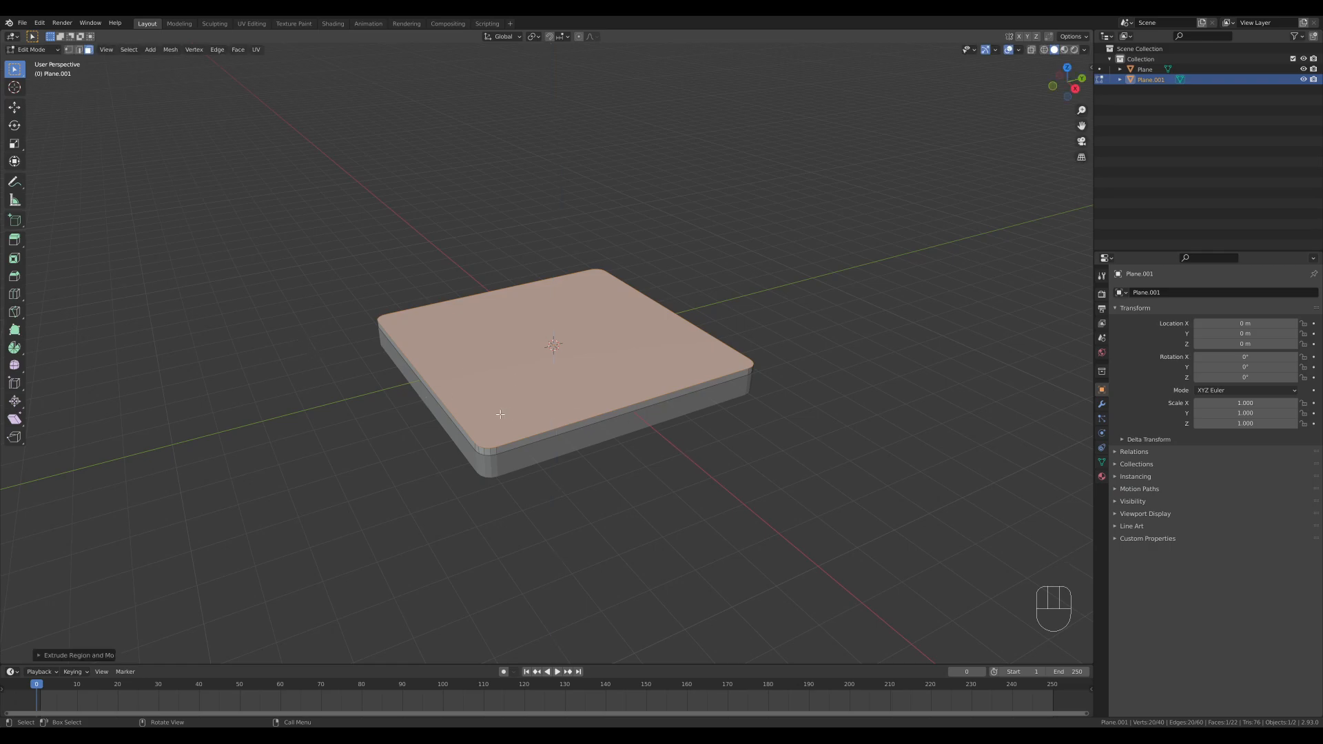
- Duplicate the thin layer's top face in place and separate the copy into a new object
middle_click_drag(654, 438, 577, 475)
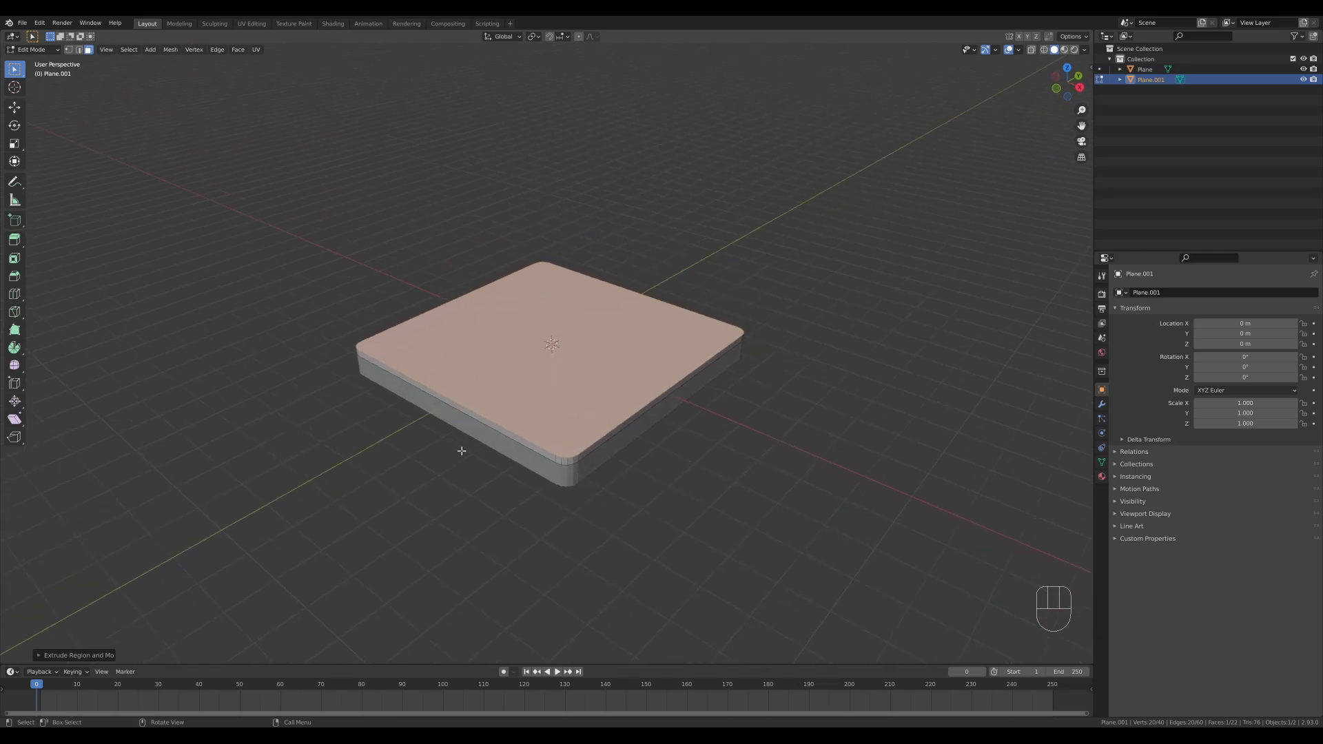
key("shift+d")
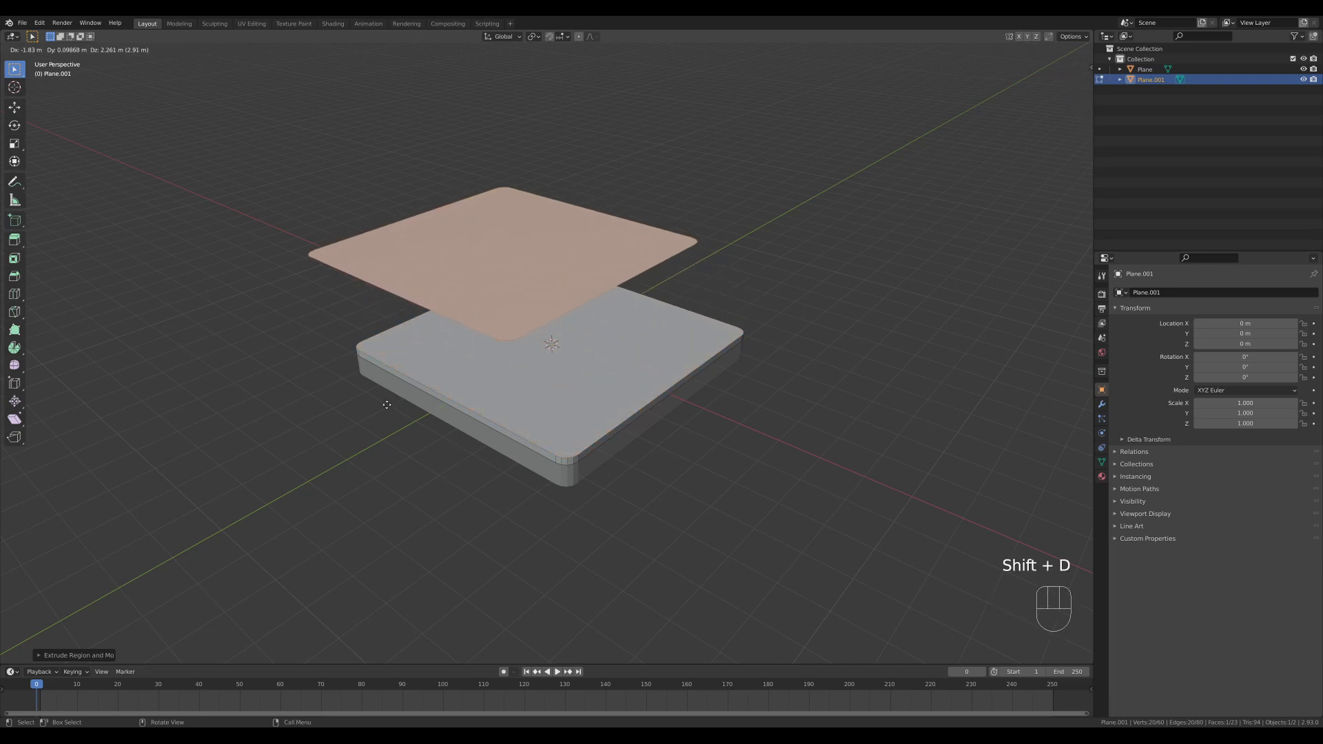
right_click(384, 428)
key("p")
left_click(384, 431)
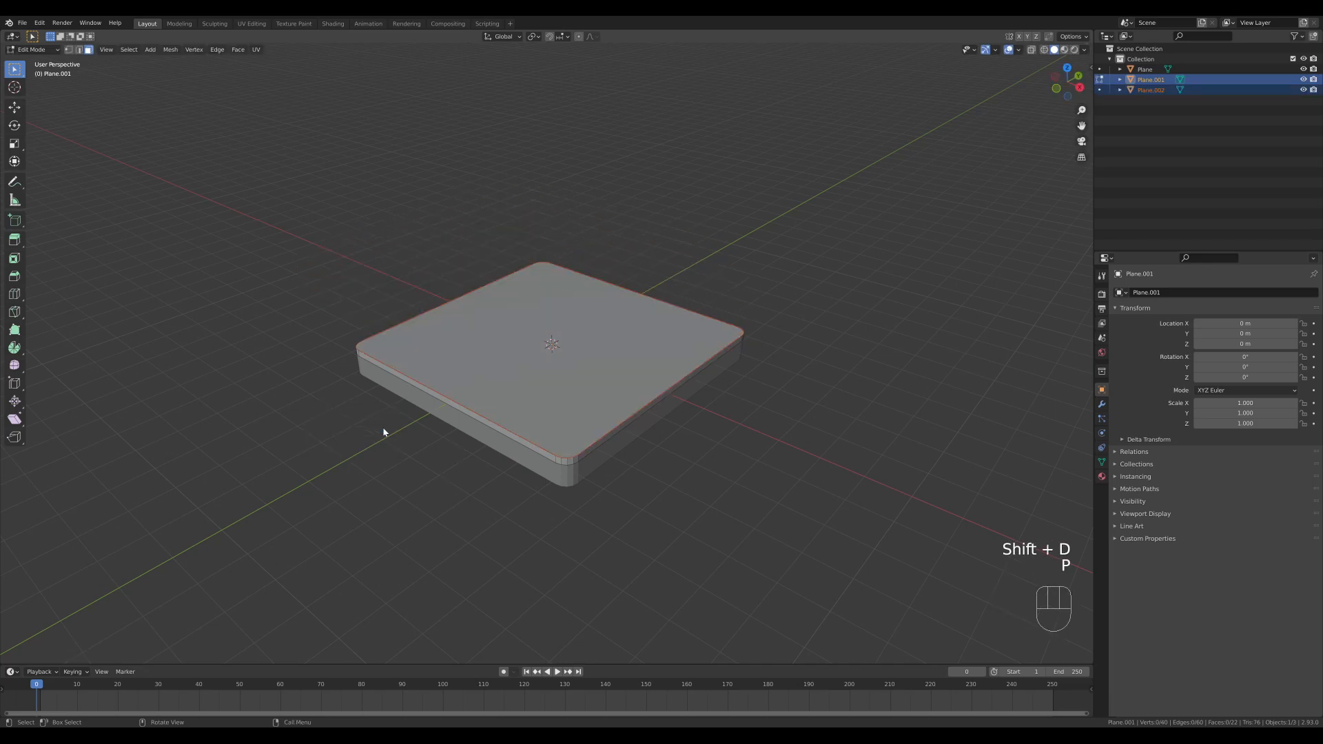
key("Tab")
- Knife-cut the copied top face of the thin layer with a straight line parallel to the Y axis, at about one third of its width
left_click(532, 365)
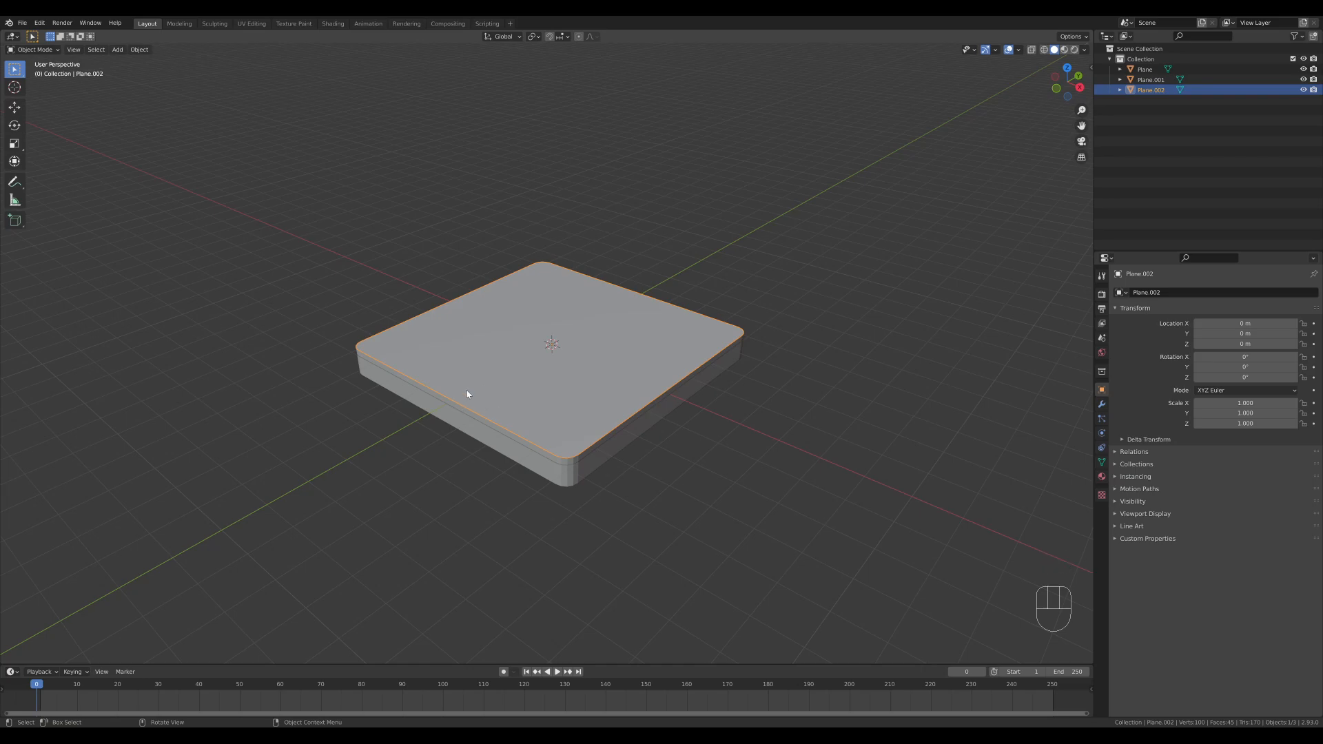
key("Tab")
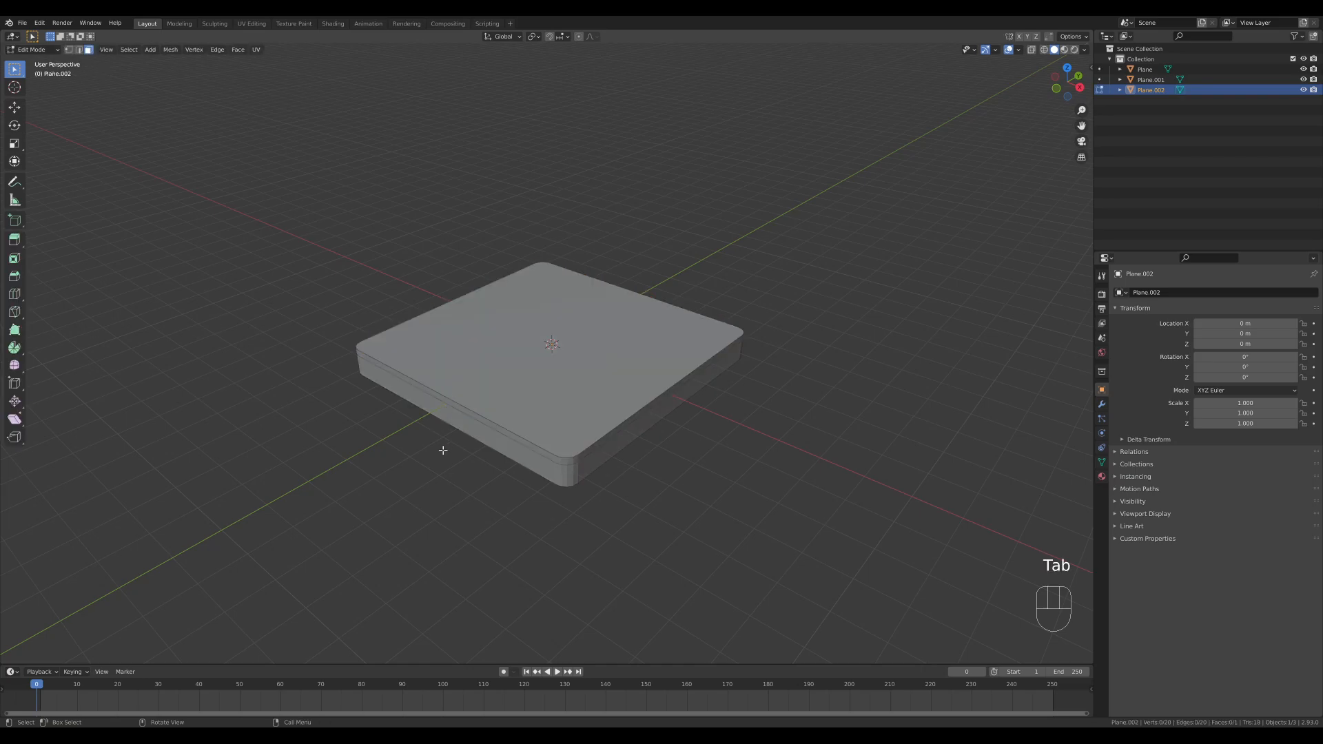
key("KP_7")
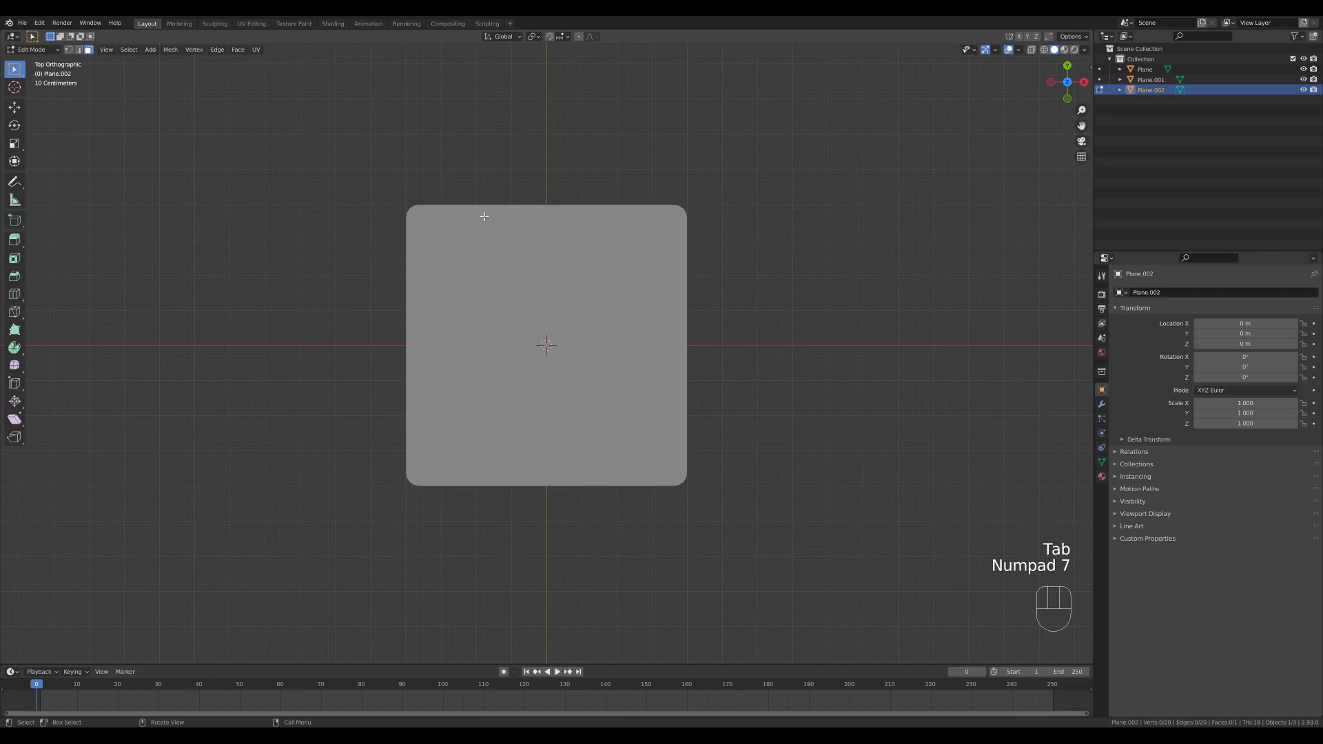
key("k")
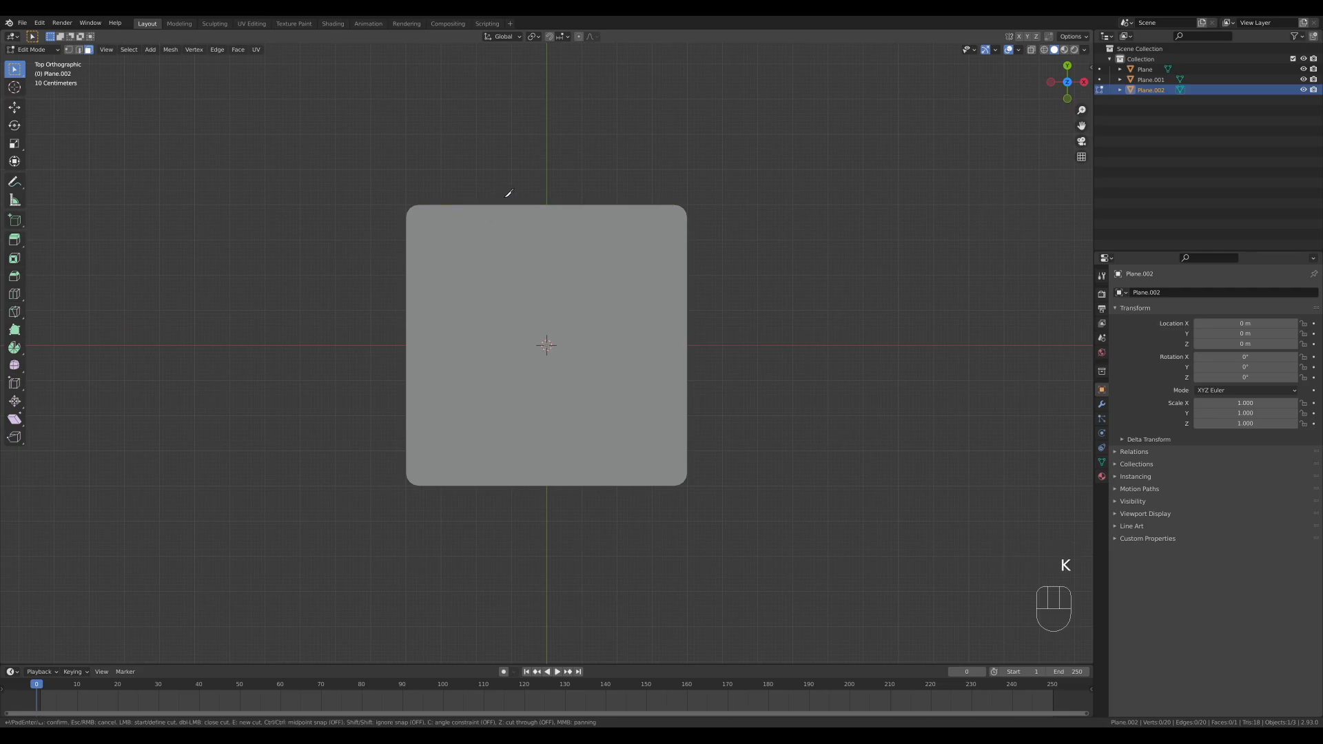
left_click(508, 193)
key("c")
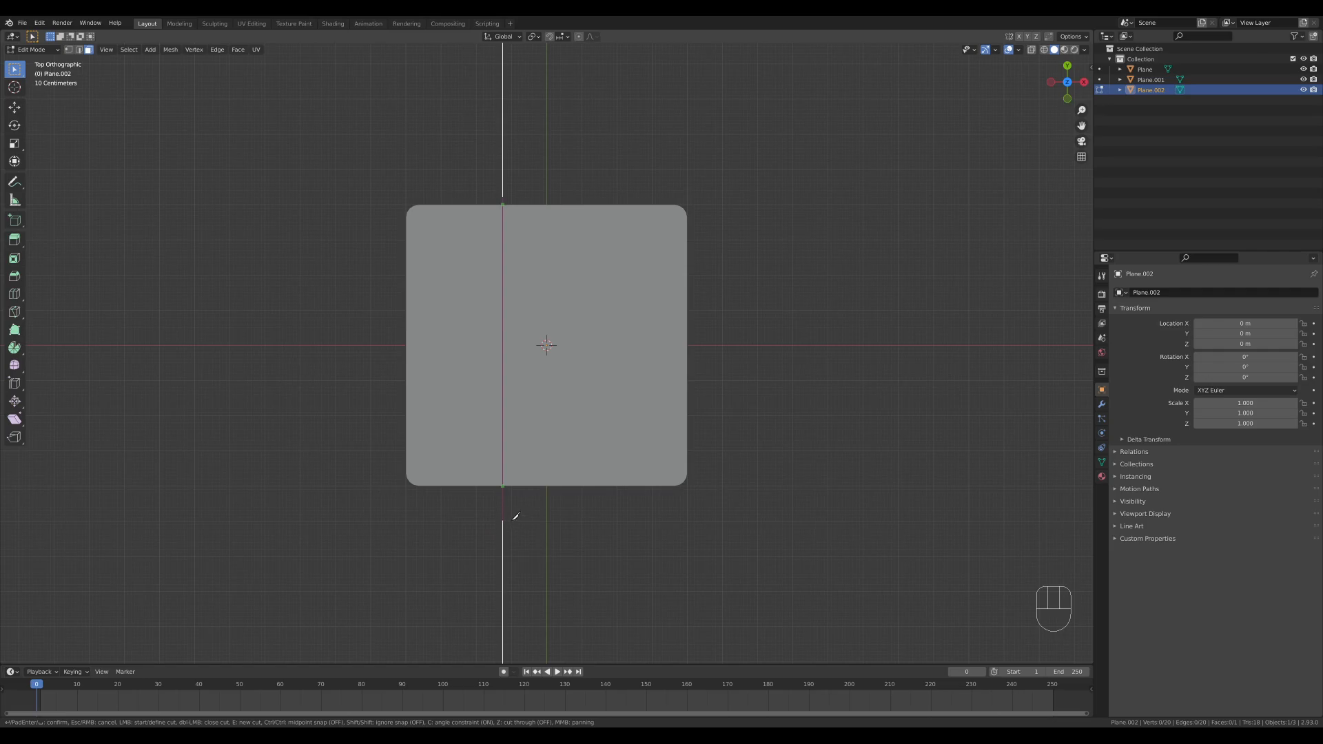
left_click(516, 515)
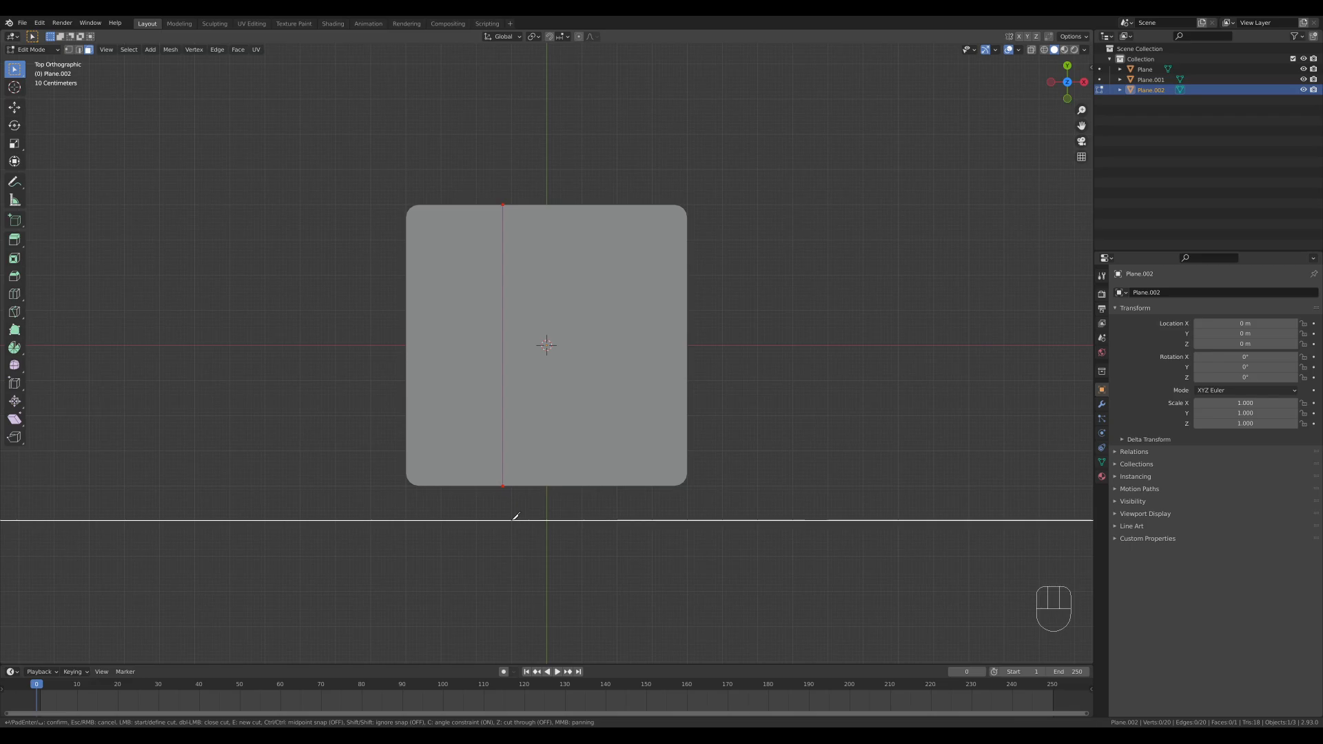
key("Return")
- Delete the larger part of the cut face so only the narrow strip on the negative X side remains
middle_click_drag(676, 514, 614, 358)
key("x")
left_click(613, 387)
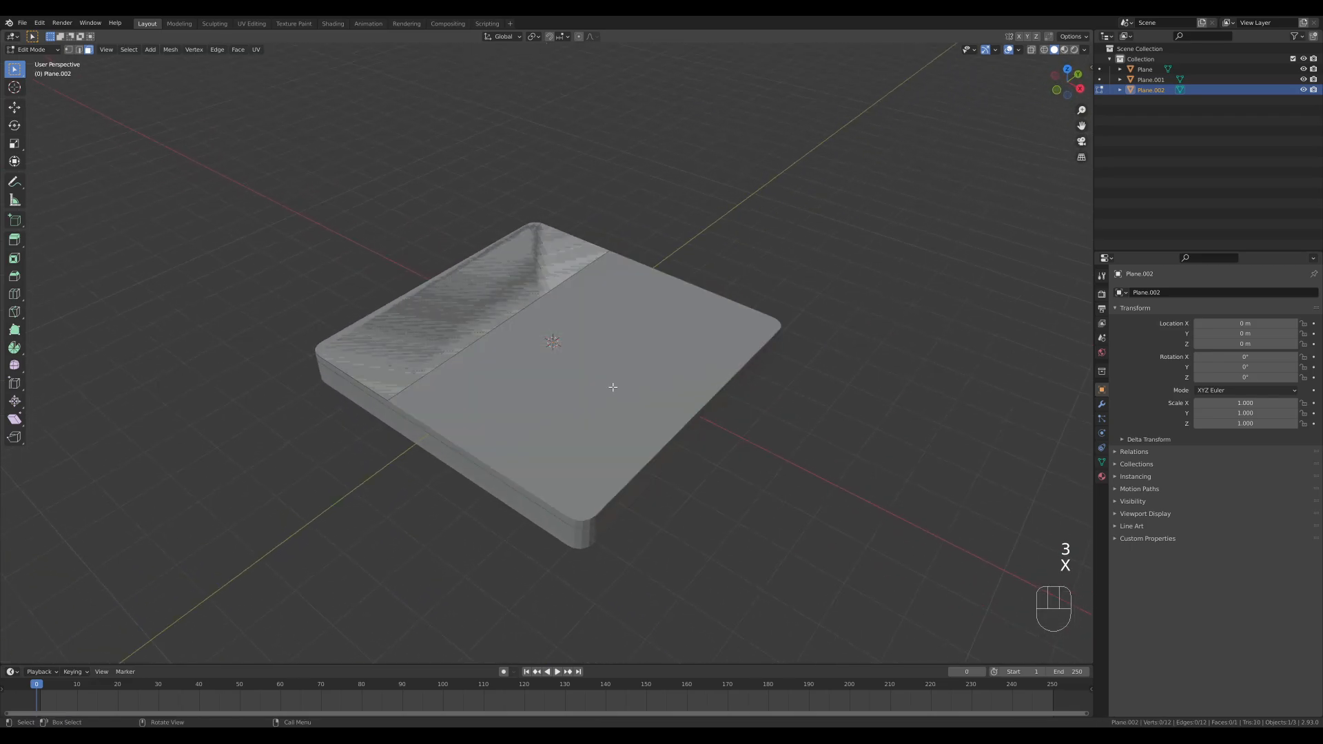
- Round the strip's two square corners on the cut edge with a vertex bevel of about 0.34 m and 4 segments
key("1")
left_click(395, 400)
left_click(610, 253, "shift")
key("KP_7")
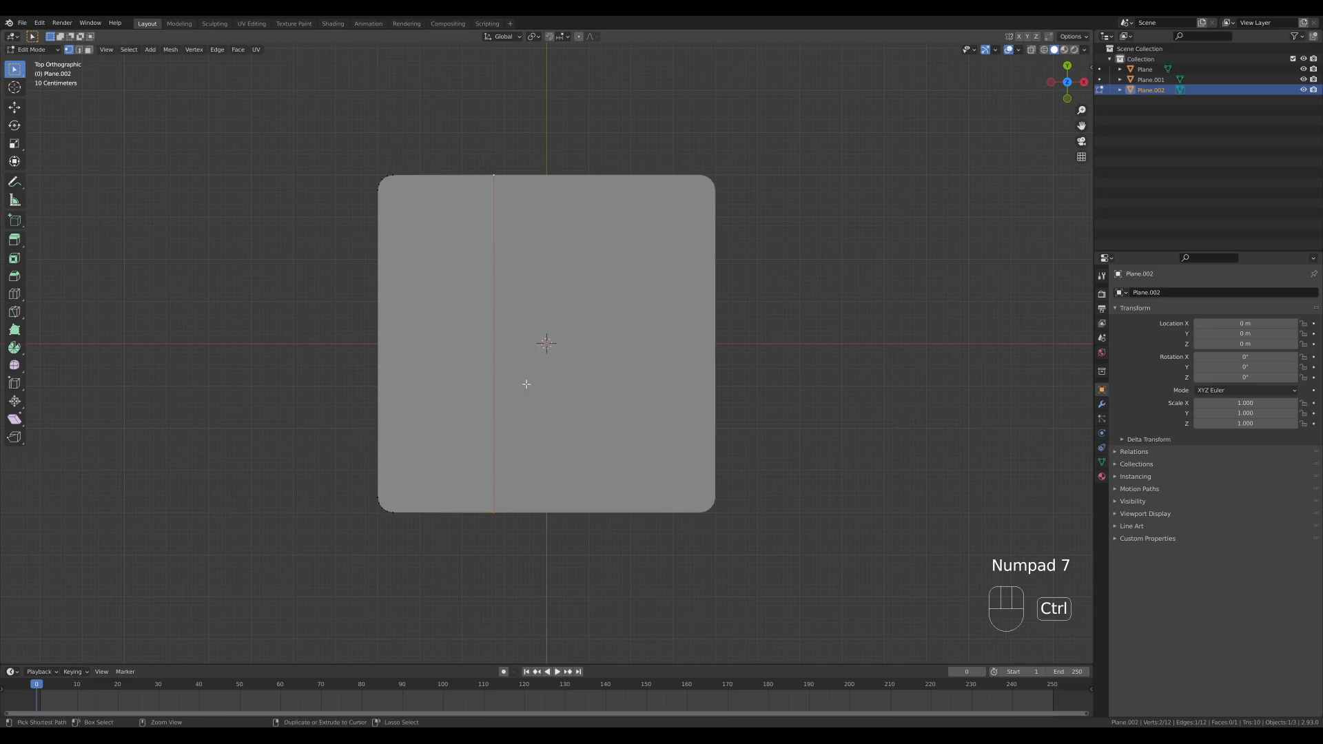
key("ctrl+b")
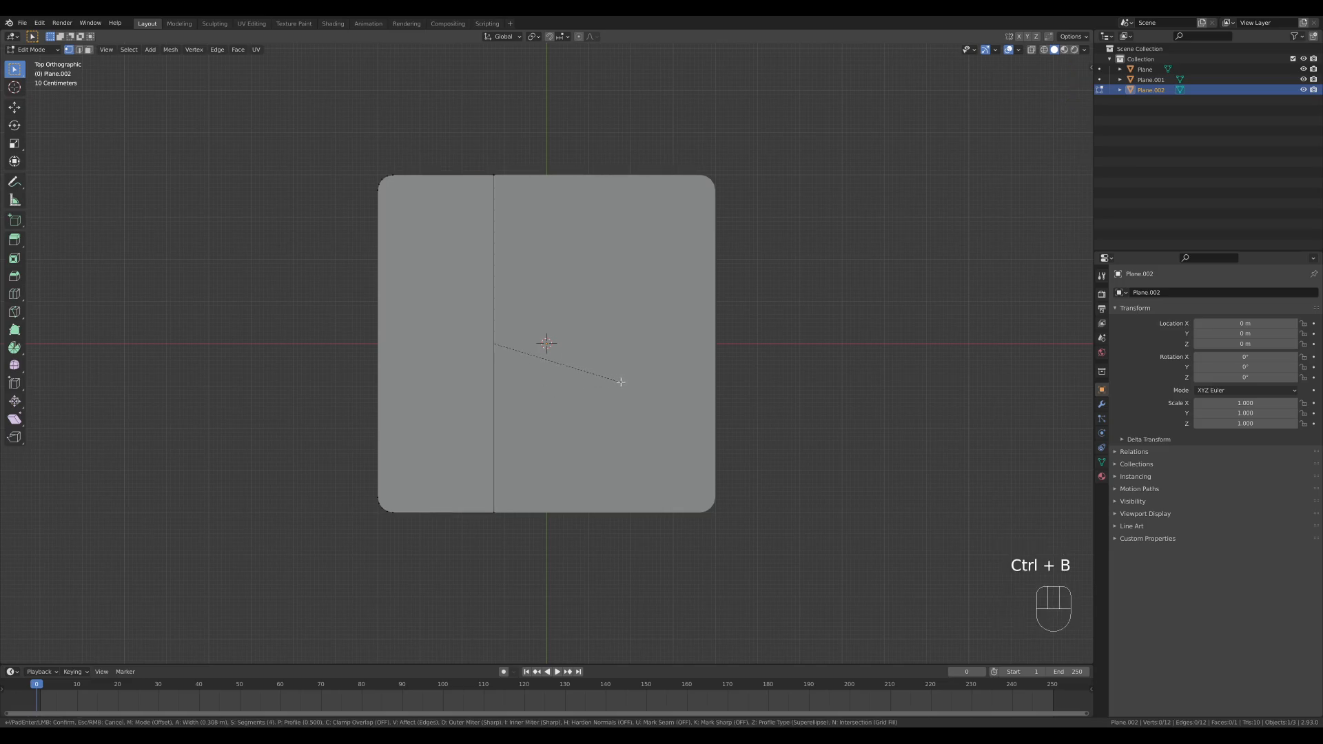
key("v")
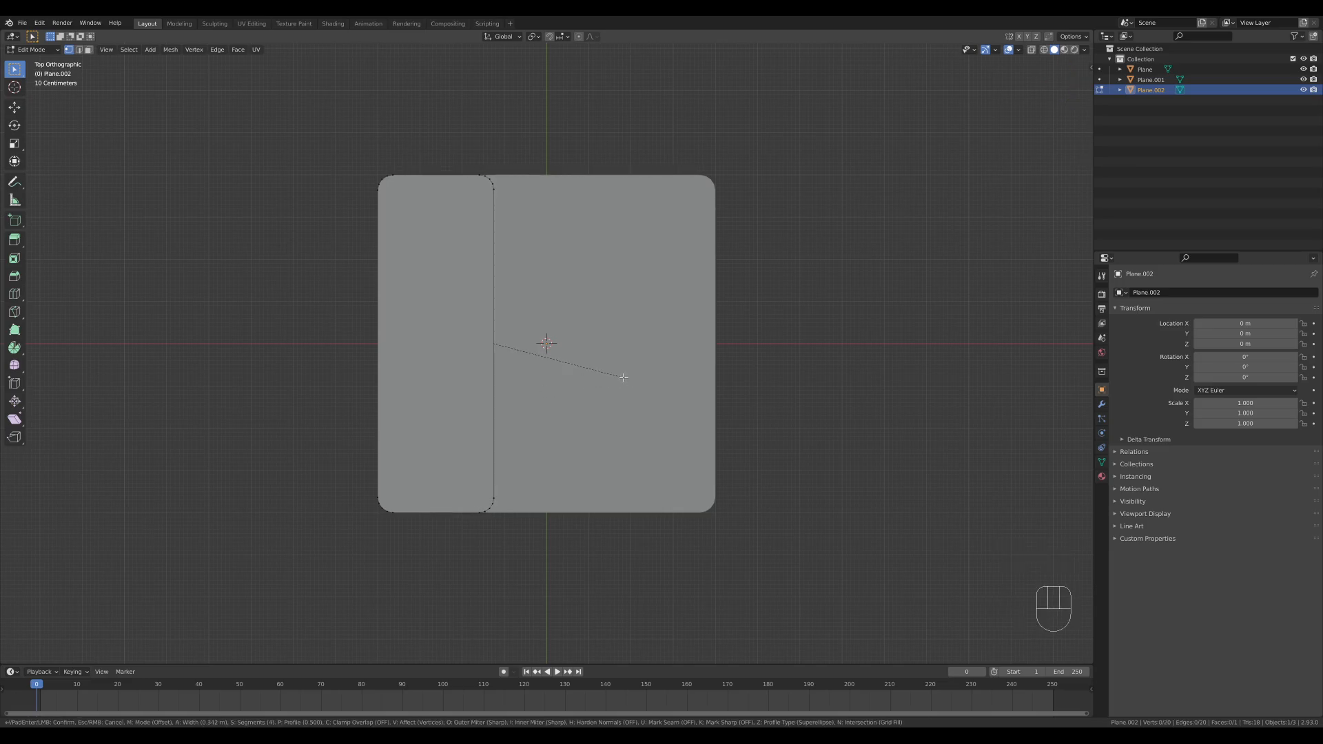
left_click(625, 377)
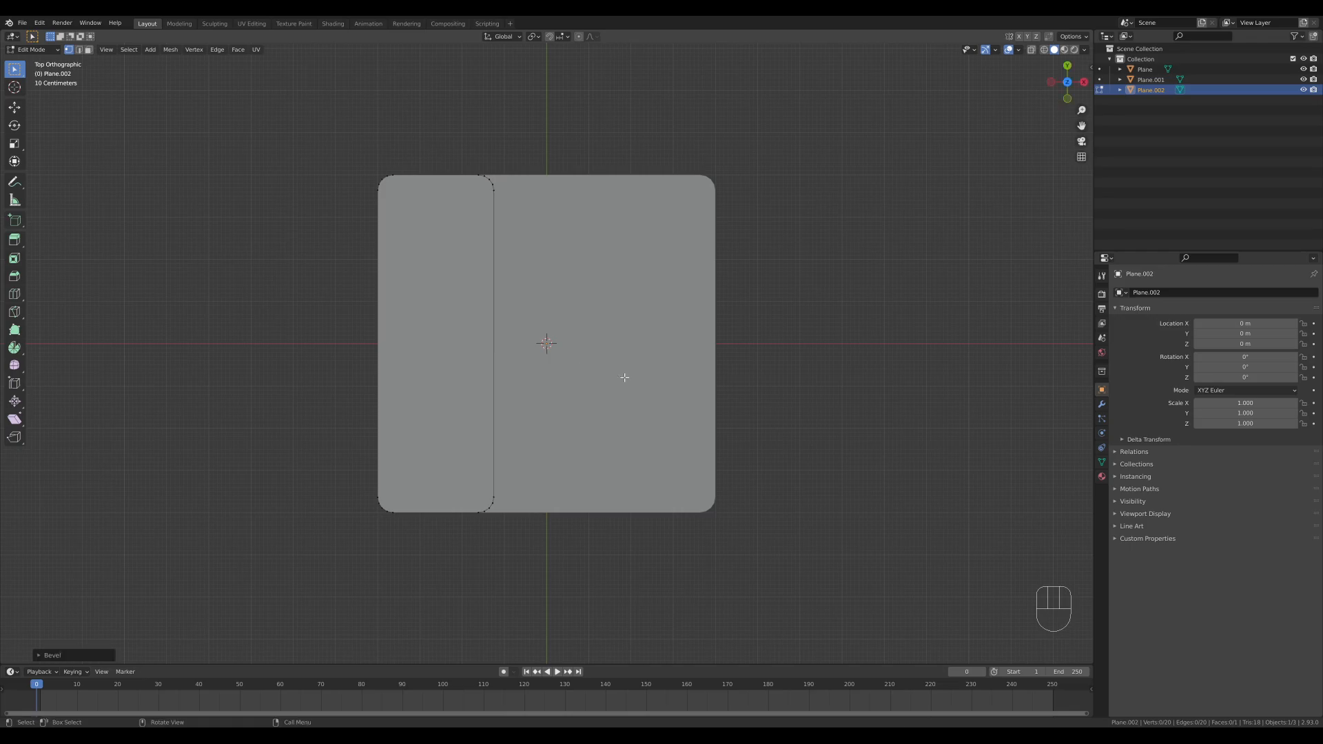
- Extrude the entire rounded strip slightly upward to form a raised layer and return to Object Mode
middle_click_drag(624, 375, 614, 401)
key("a")
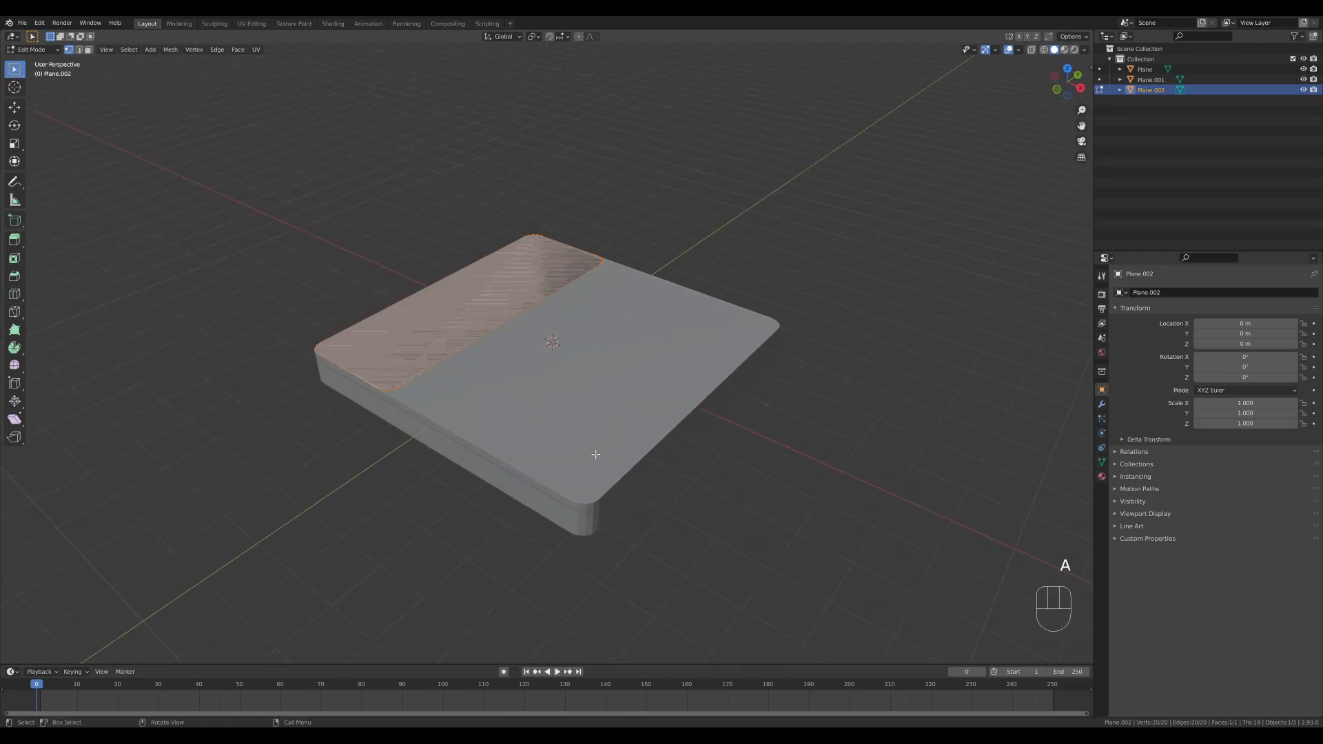
key("e")
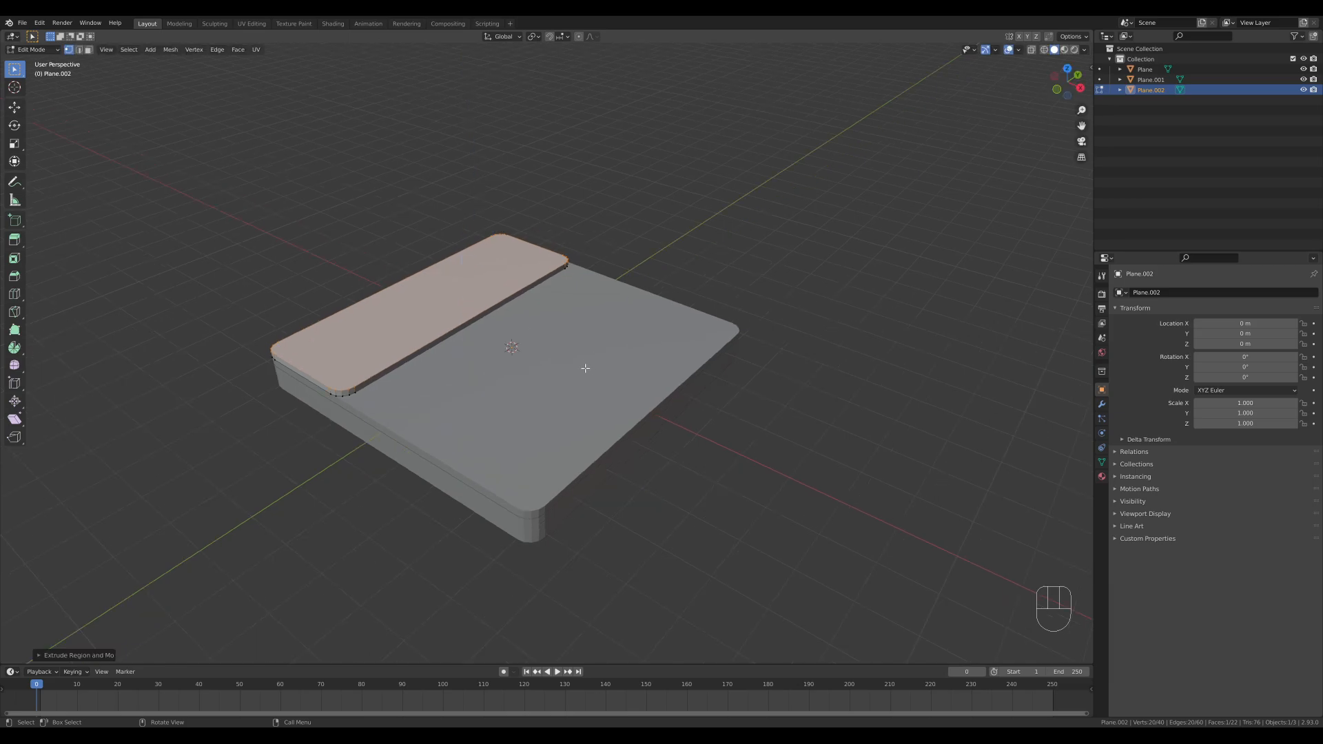
key("Tab")
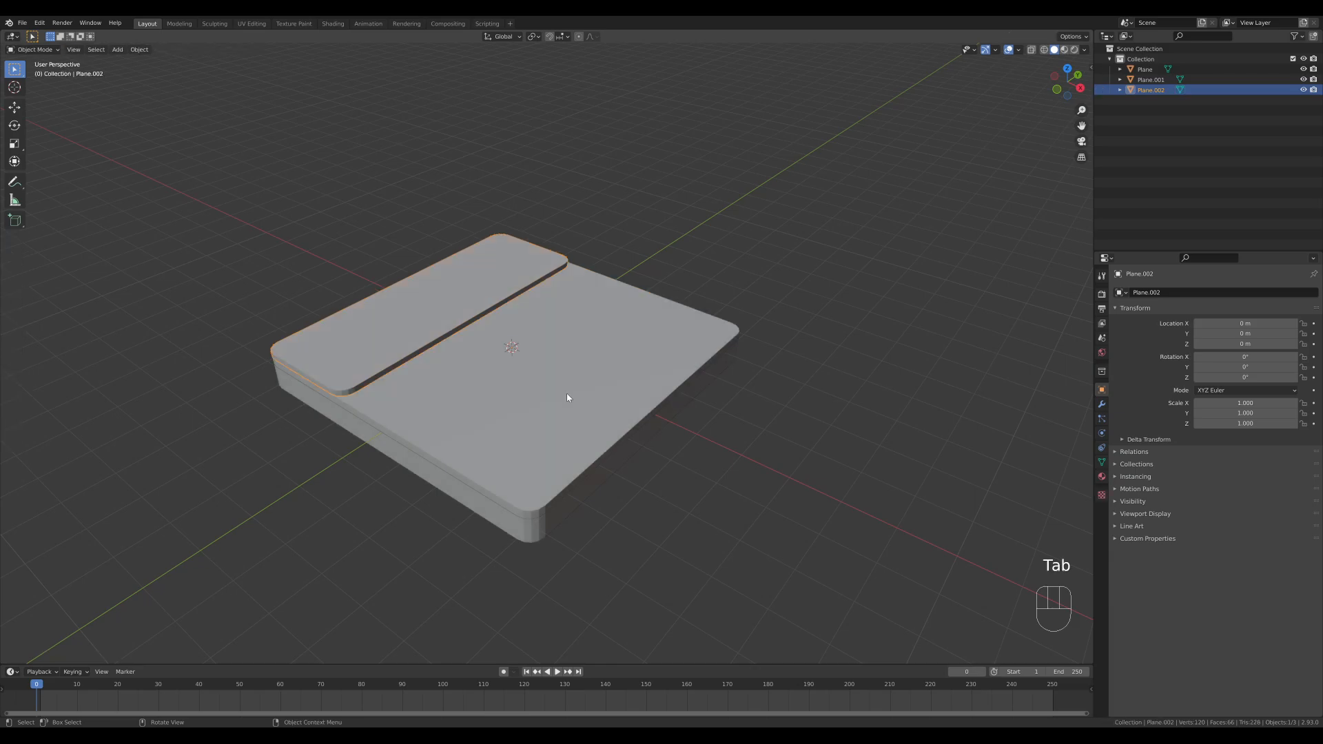
- Apply smooth shading to the base slab
middle_click_drag(566, 393, 724, 463, "shift")
left_click(563, 486)
key("ctrl+z")
right_click(544, 404)
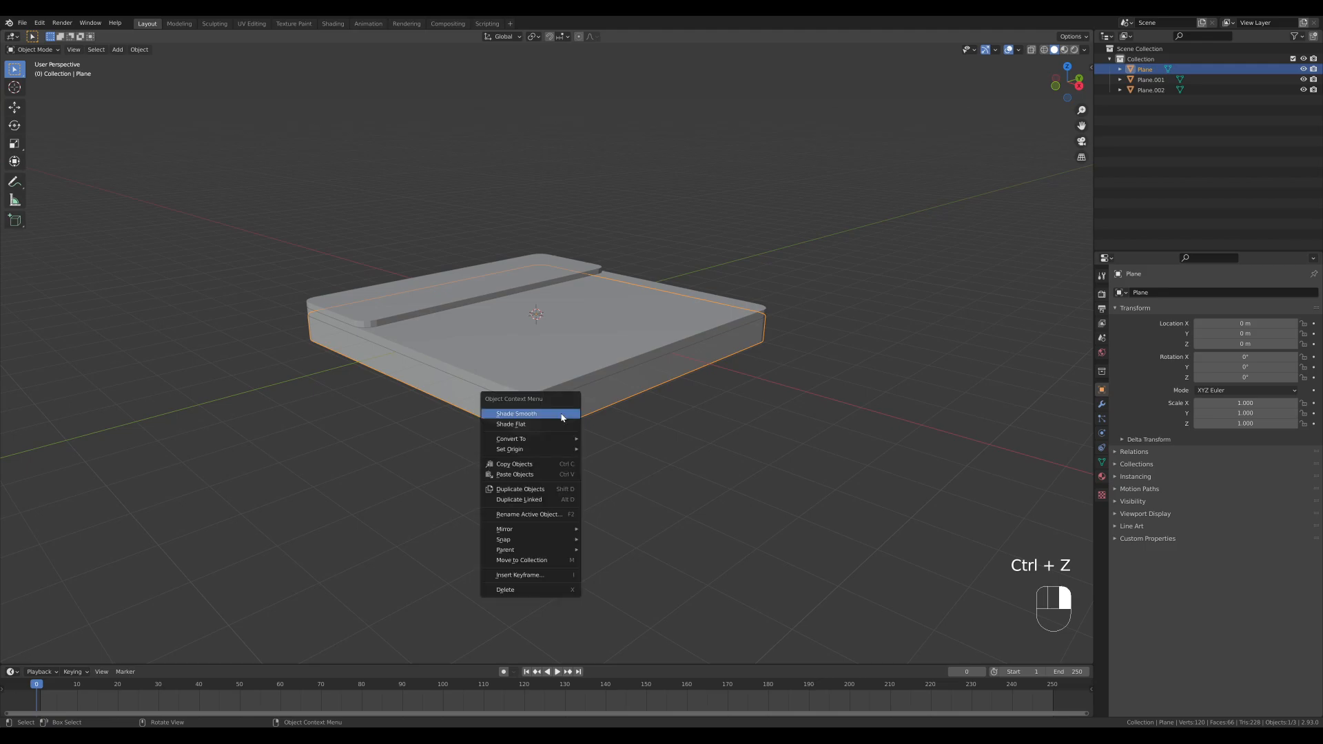
left_click(562, 417)
- Enable Auto Smooth on the base slab's normals and set its angle to 180°
left_click(1101, 404)
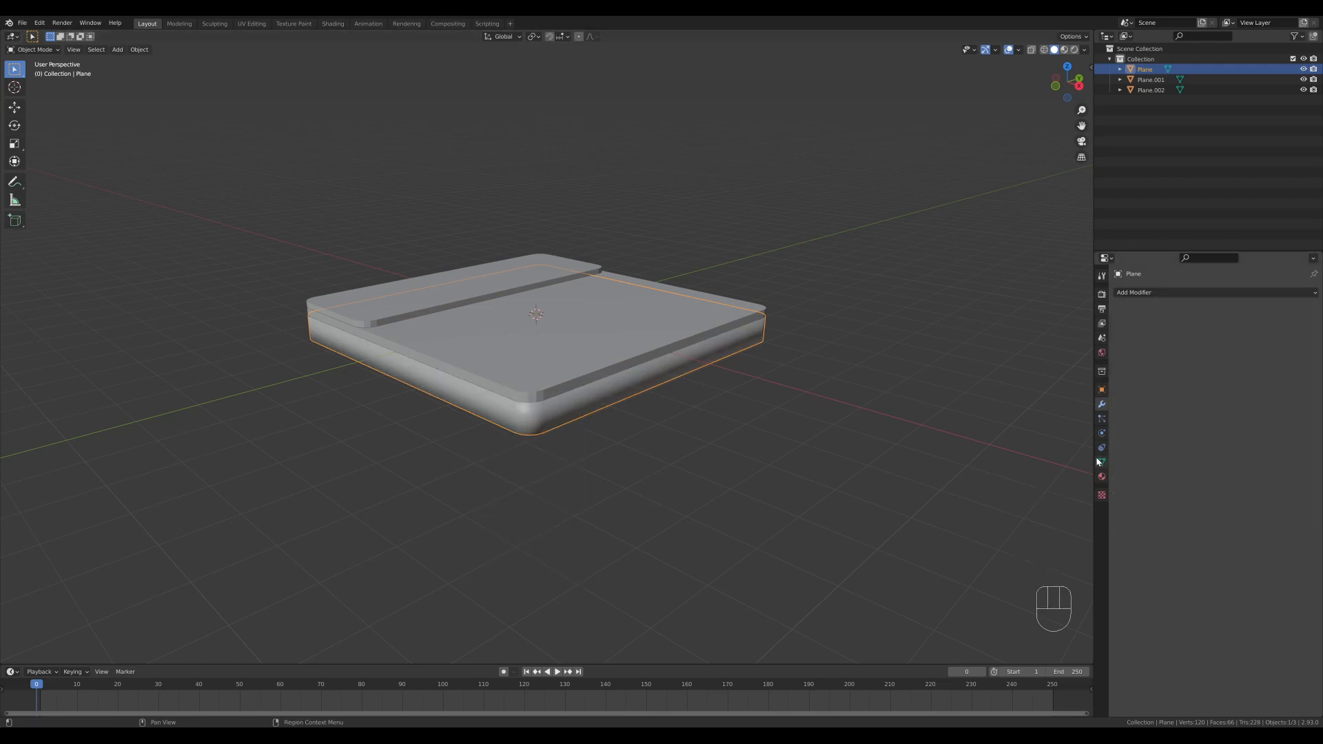
left_click(1102, 463)
left_click(1132, 469)
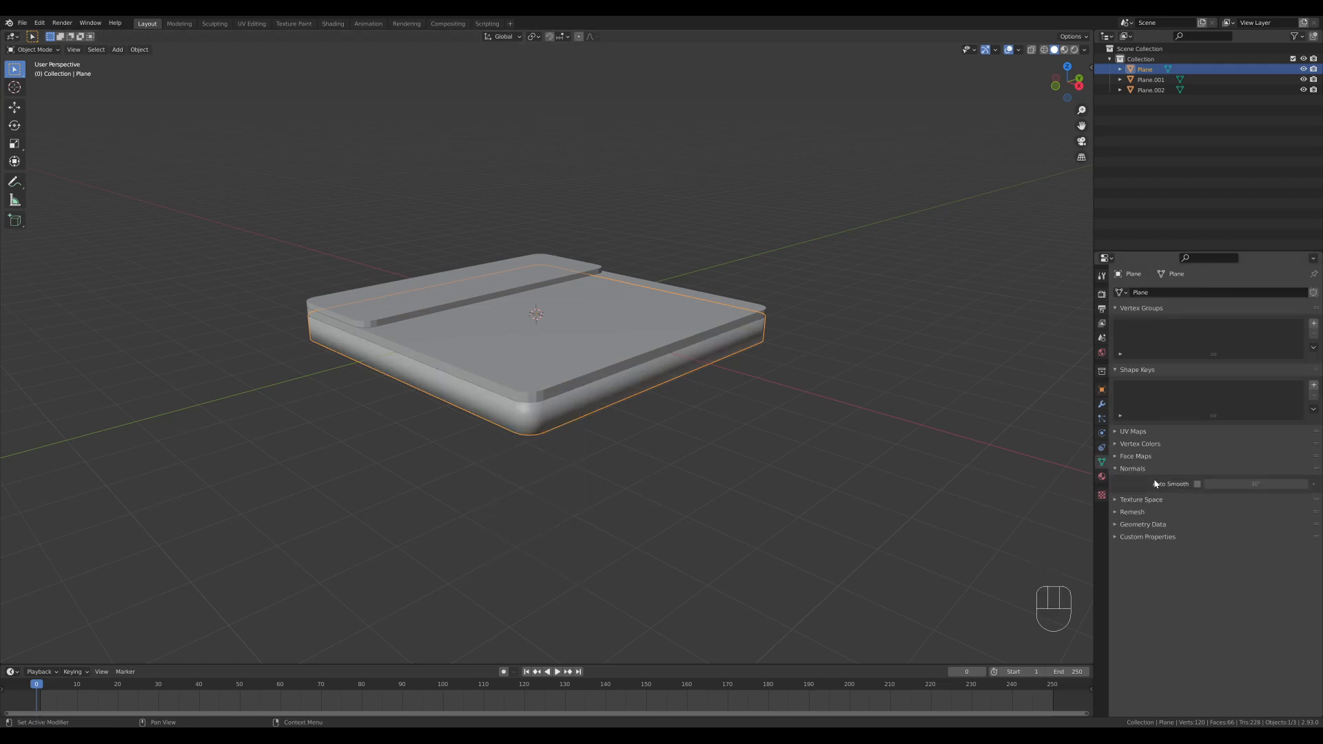
left_click(1197, 484)
left_click_drag(1255, 485, 1305, 487)
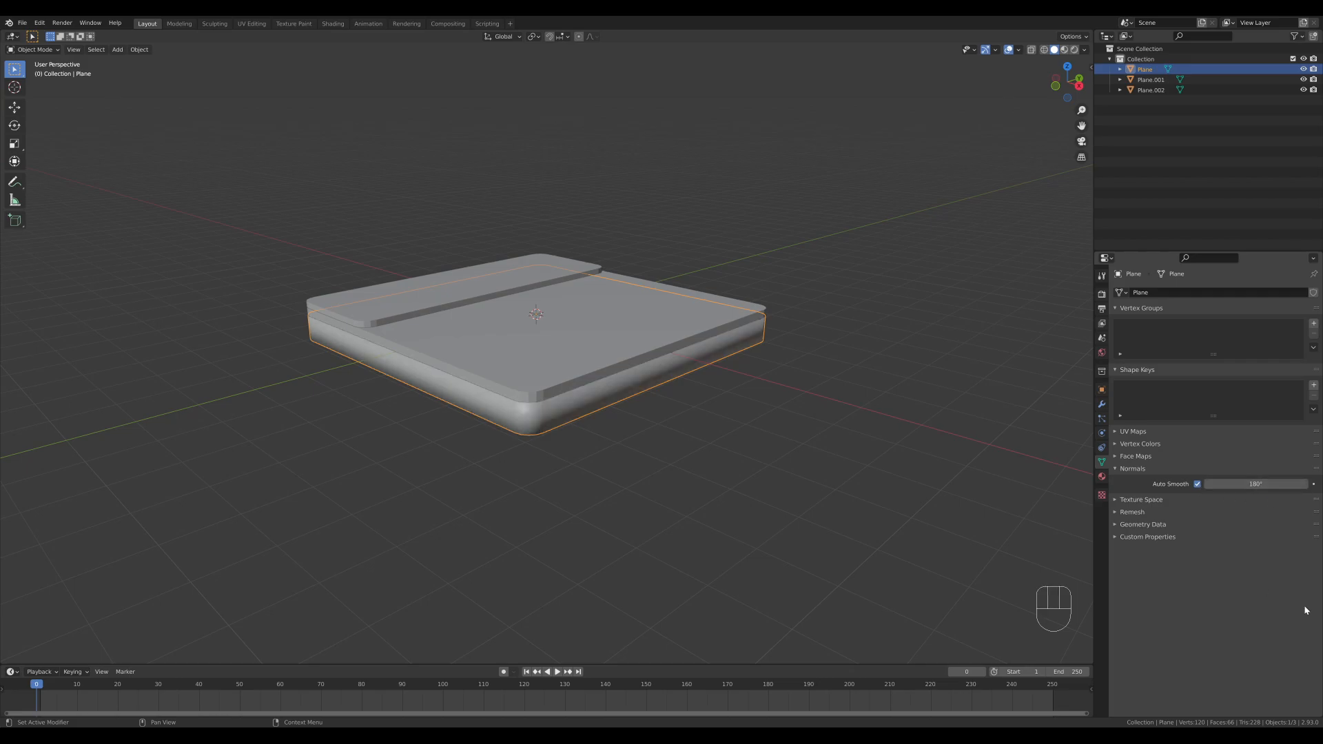
- Add a Bevel modifier to the base slab with an amount of 0.036 m and 2 segments
left_click(1101, 404)
left_click(1156, 294)
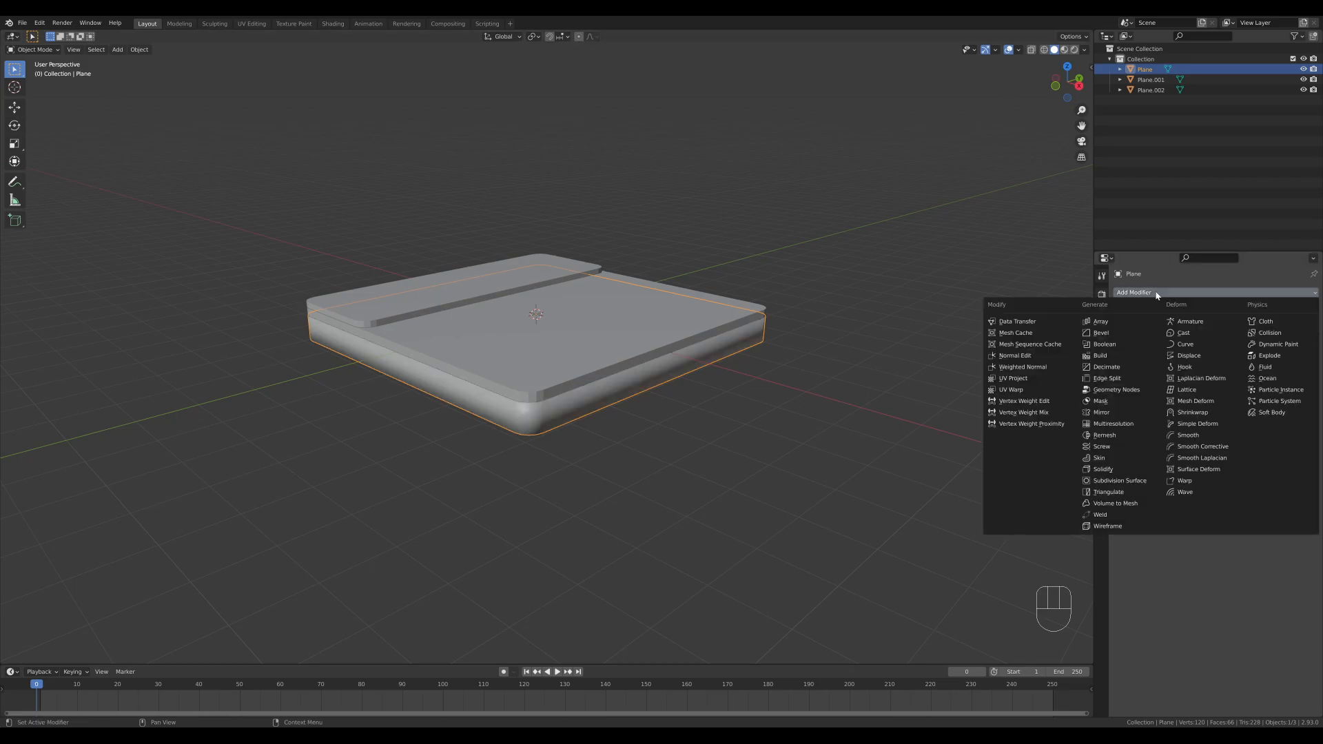
left_click(1101, 333)
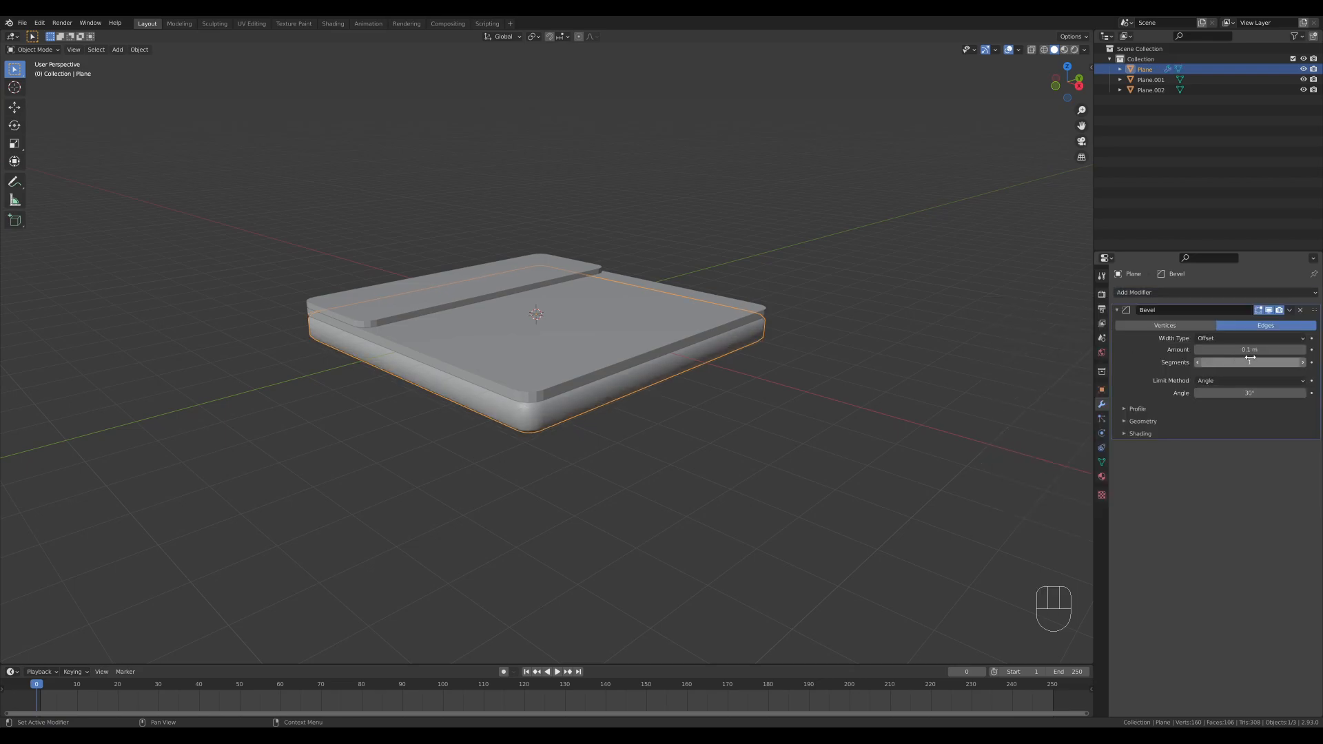
mouse_move(1269, 353)
left_mouse_down("shift")
mouse_move(1234, 353)
mouse_move(1251, 353)
left_mouse_up("shift")
scroll(665, 413, "up", 2)
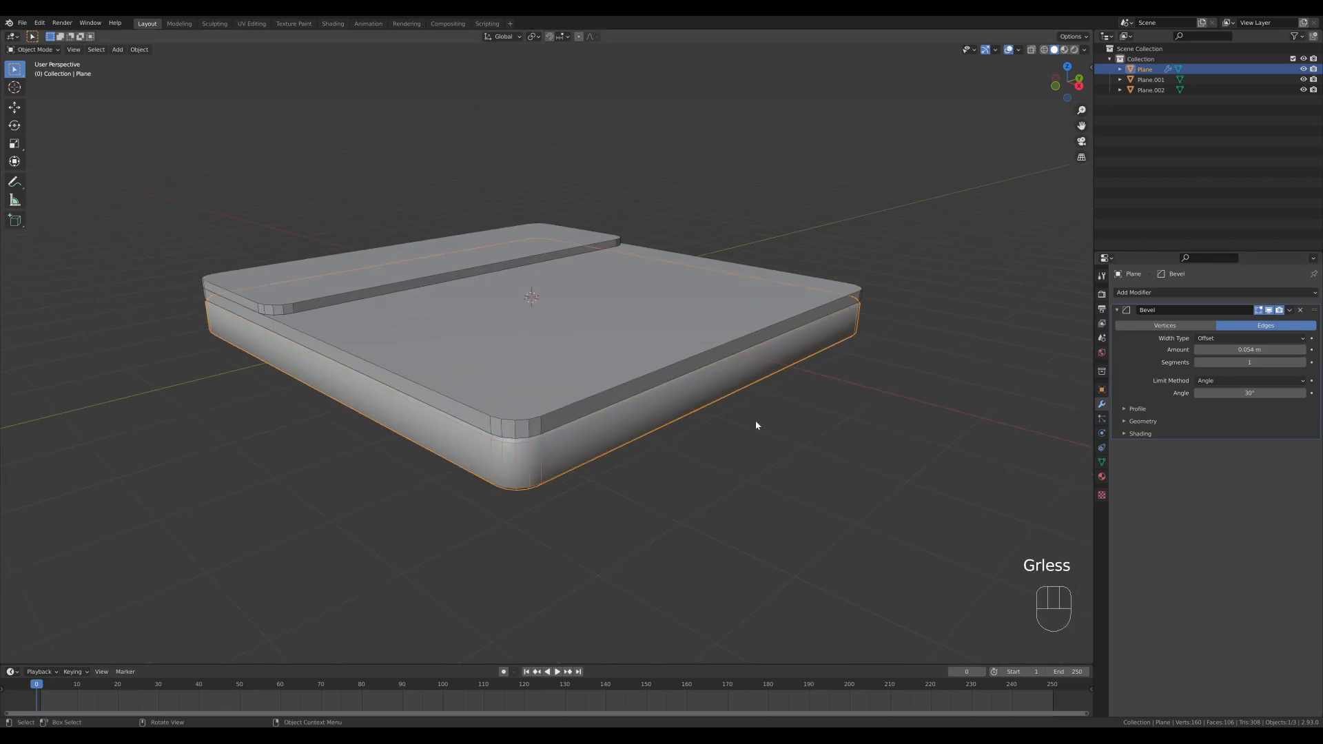
scroll(756, 422, "up", 2)
left_click(1302, 362)
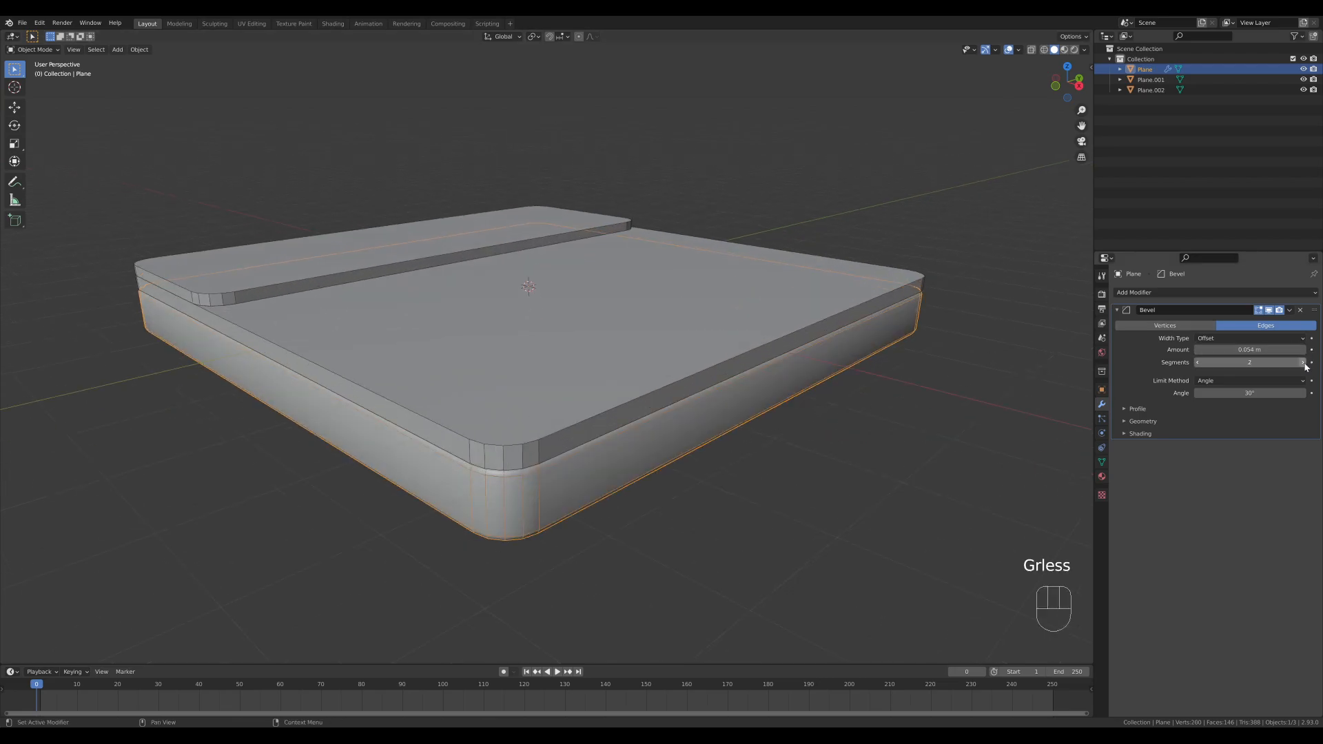
left_click_drag(1251, 350, 1237, 349, "shift")
- Enable Harden Normals, set the outer miter to Arc and turn off Clamp Overlap in the slab's Bevel modifier
left_click(1140, 434)
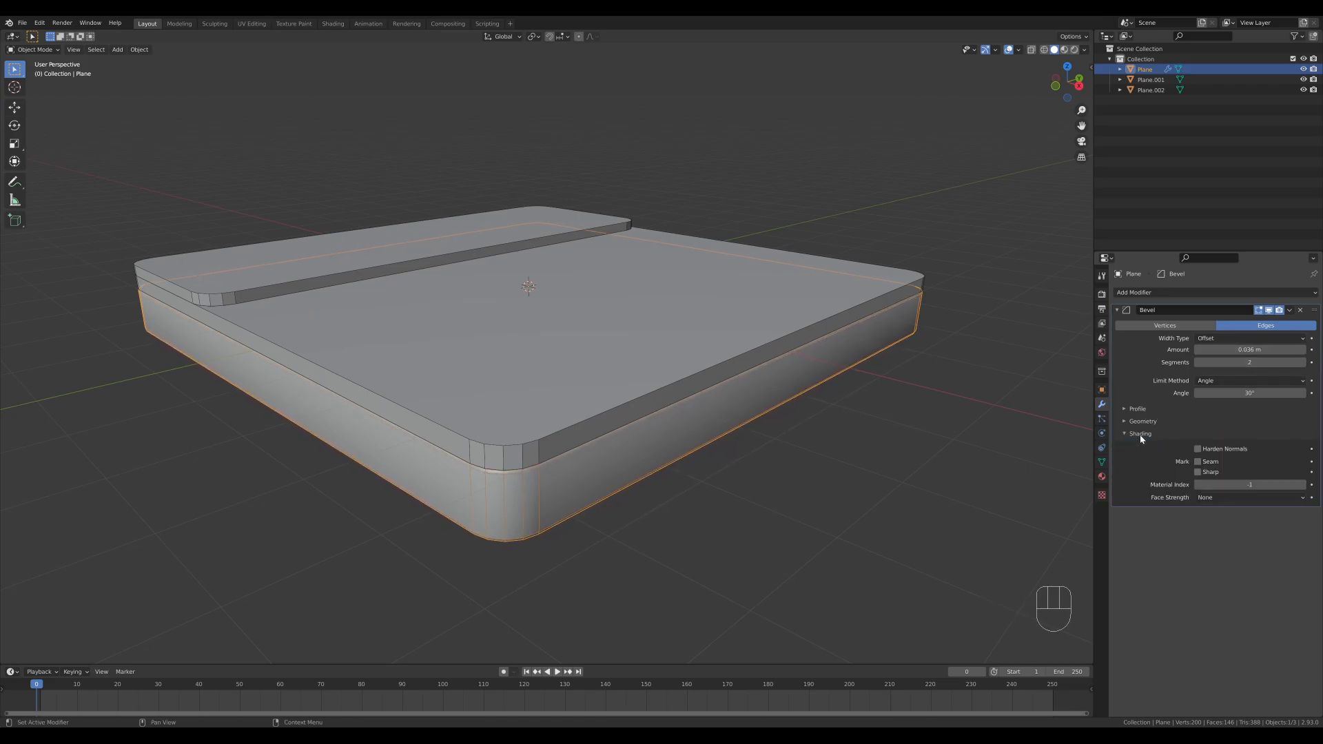
left_click(1222, 451)
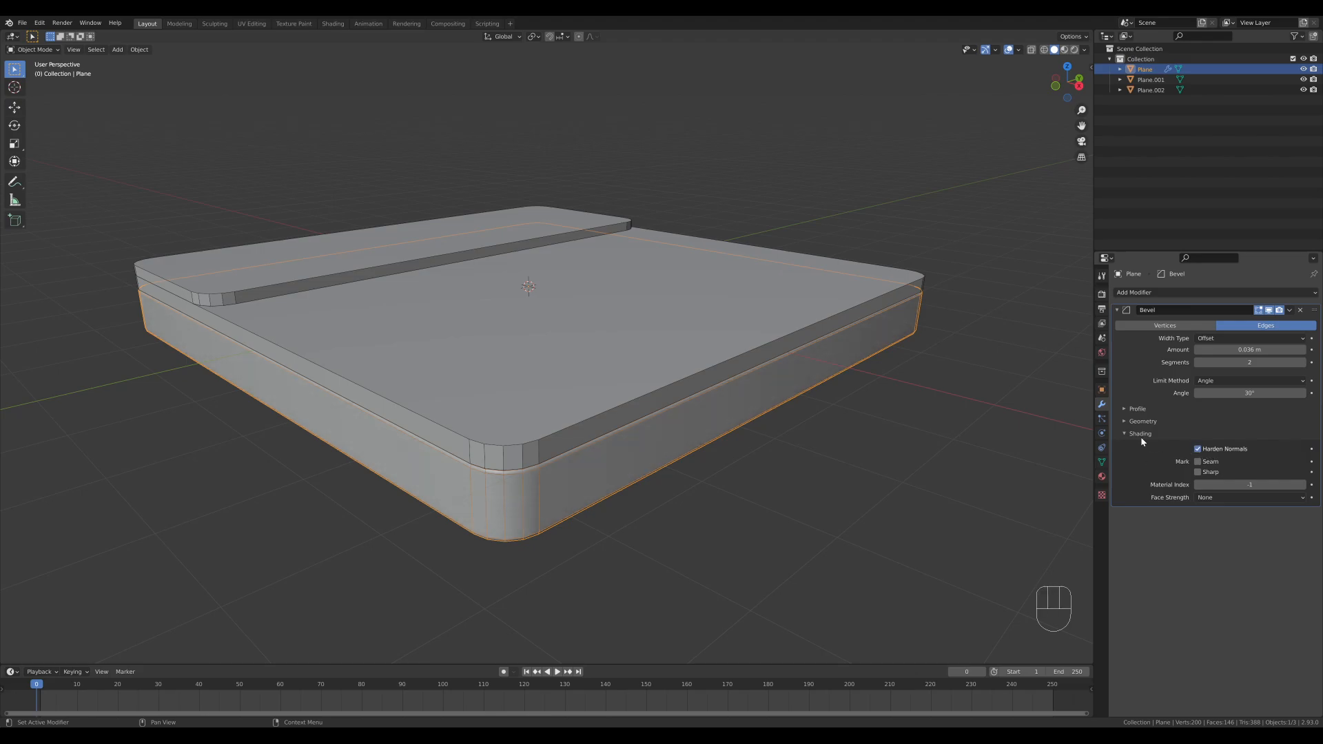
left_click(1138, 421)
left_click(1222, 437)
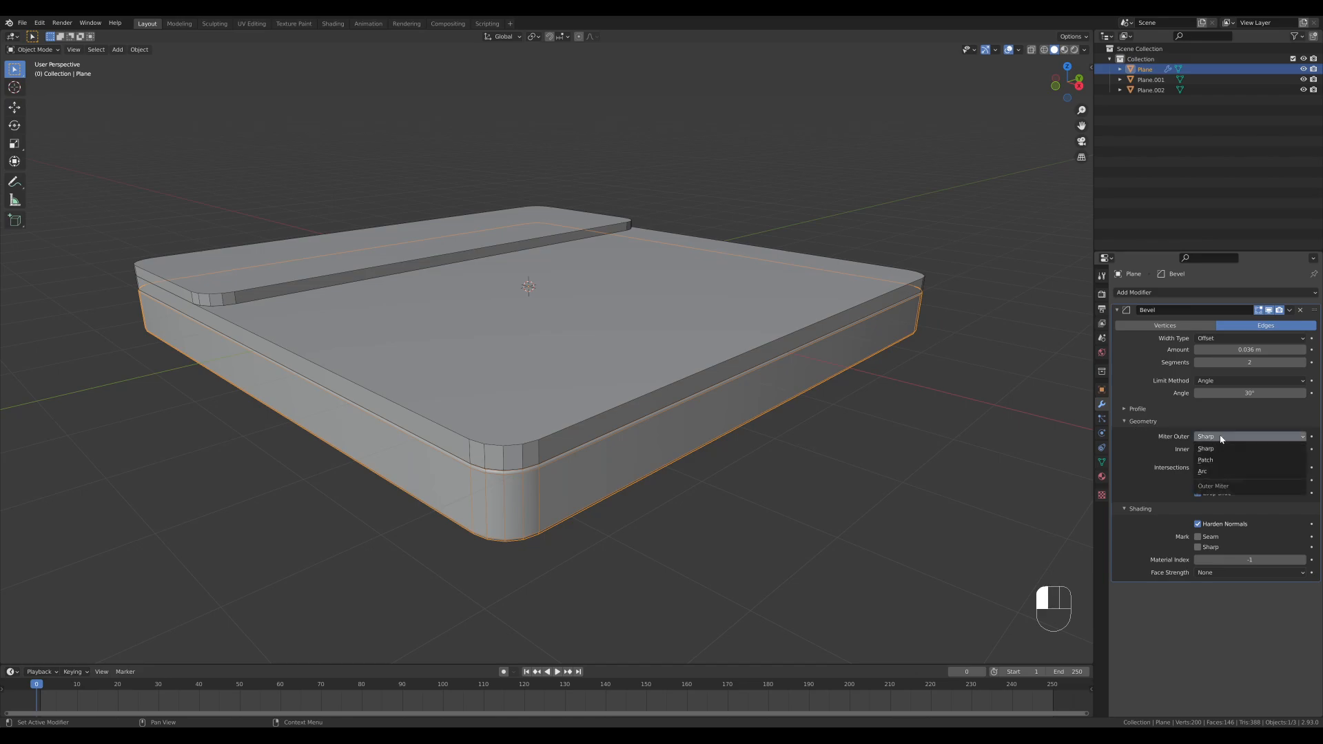
left_click(1215, 473)
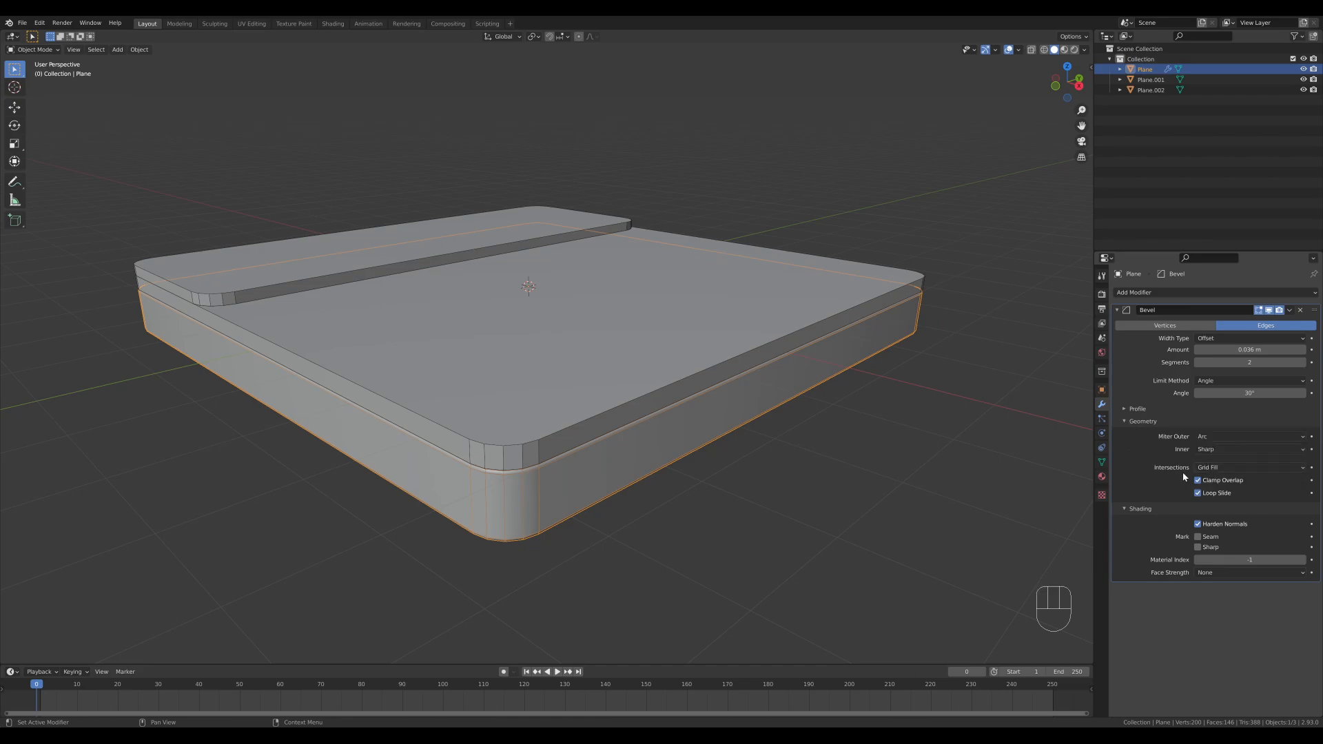
left_click(1131, 421)
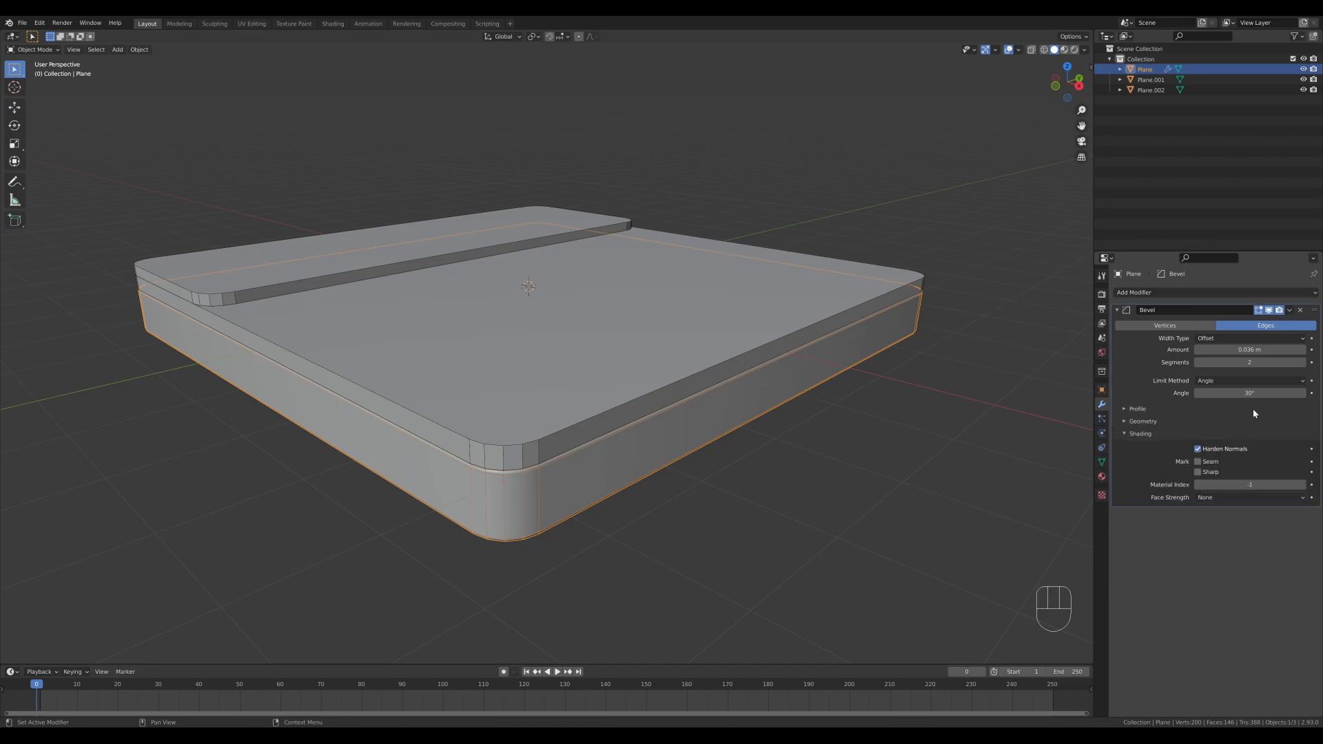
left_click(1140, 421)
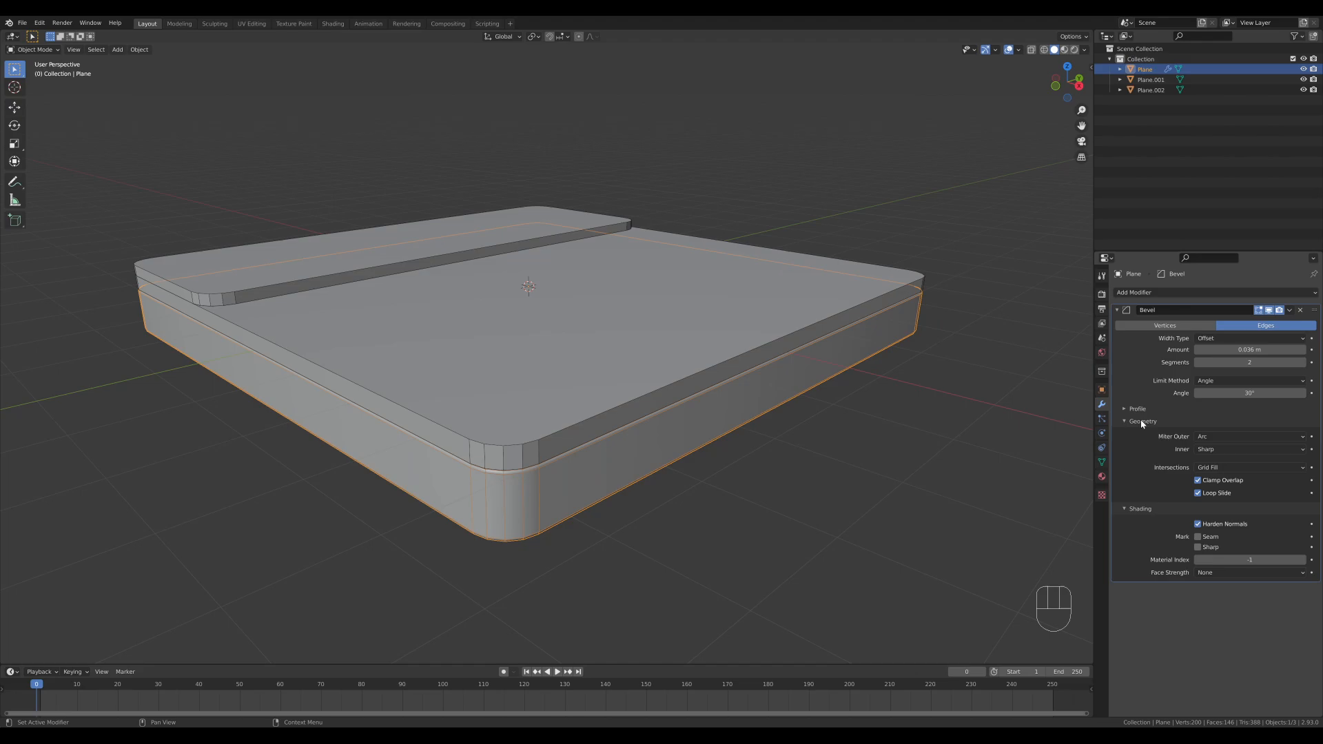
left_click(1198, 481)
scroll(690, 469, "down", 2)
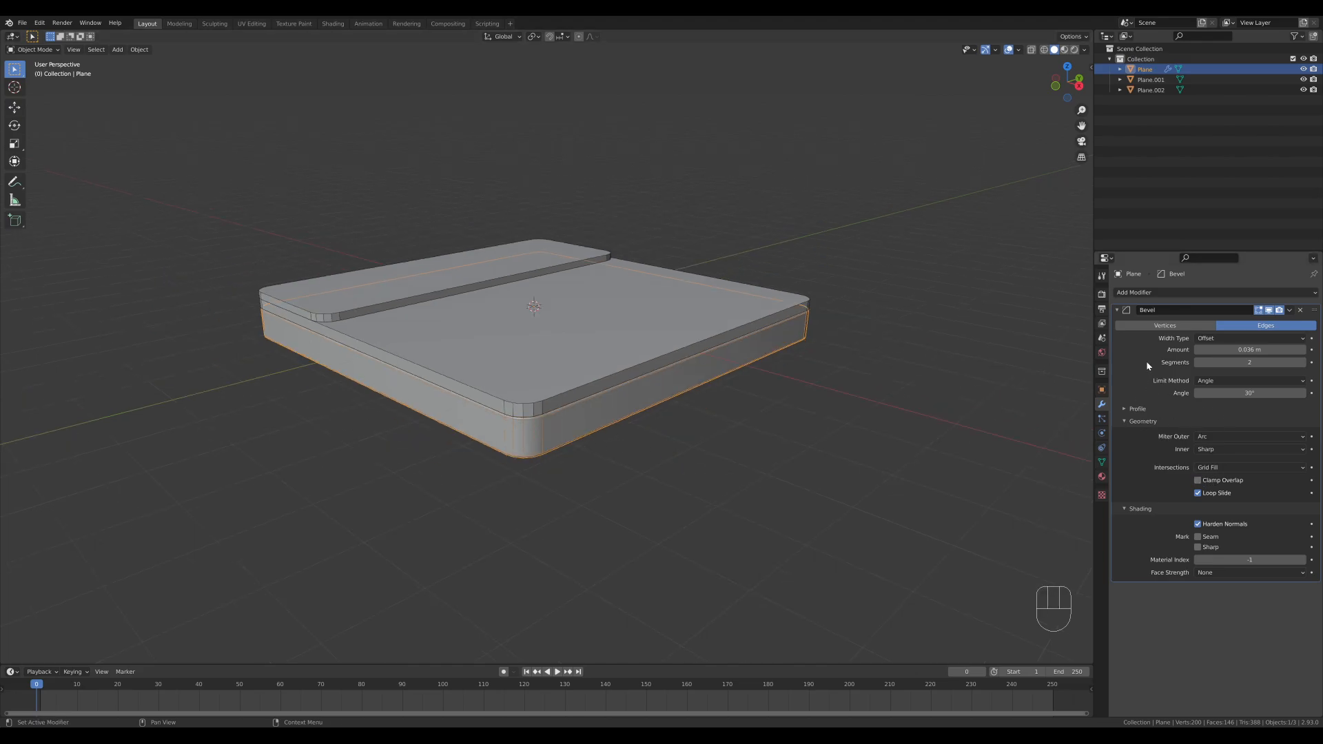
left_click(1116, 310)
- Copy the base slab's Bevel modifier to the thin layer and the raised strip
left_click(748, 426)
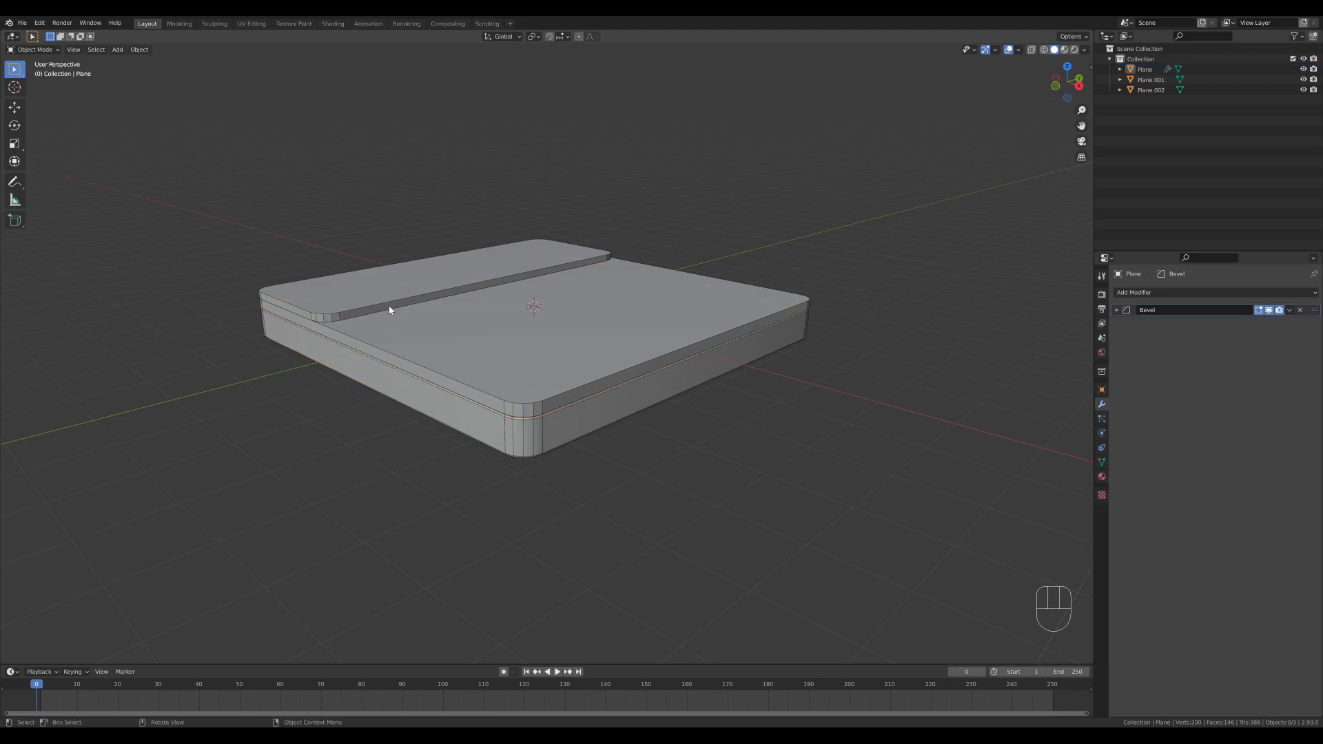
left_click(390, 301)
left_click(466, 334, "shift")
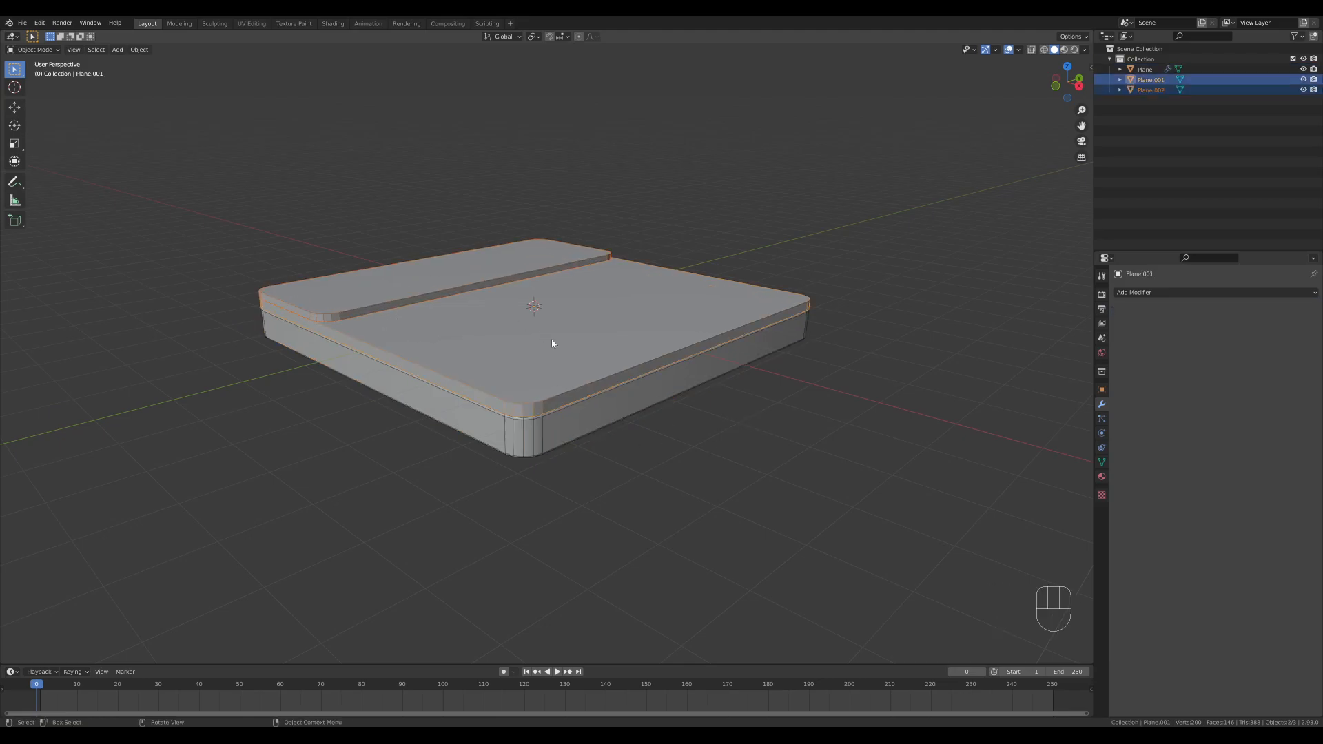
left_click(539, 444, "shift")
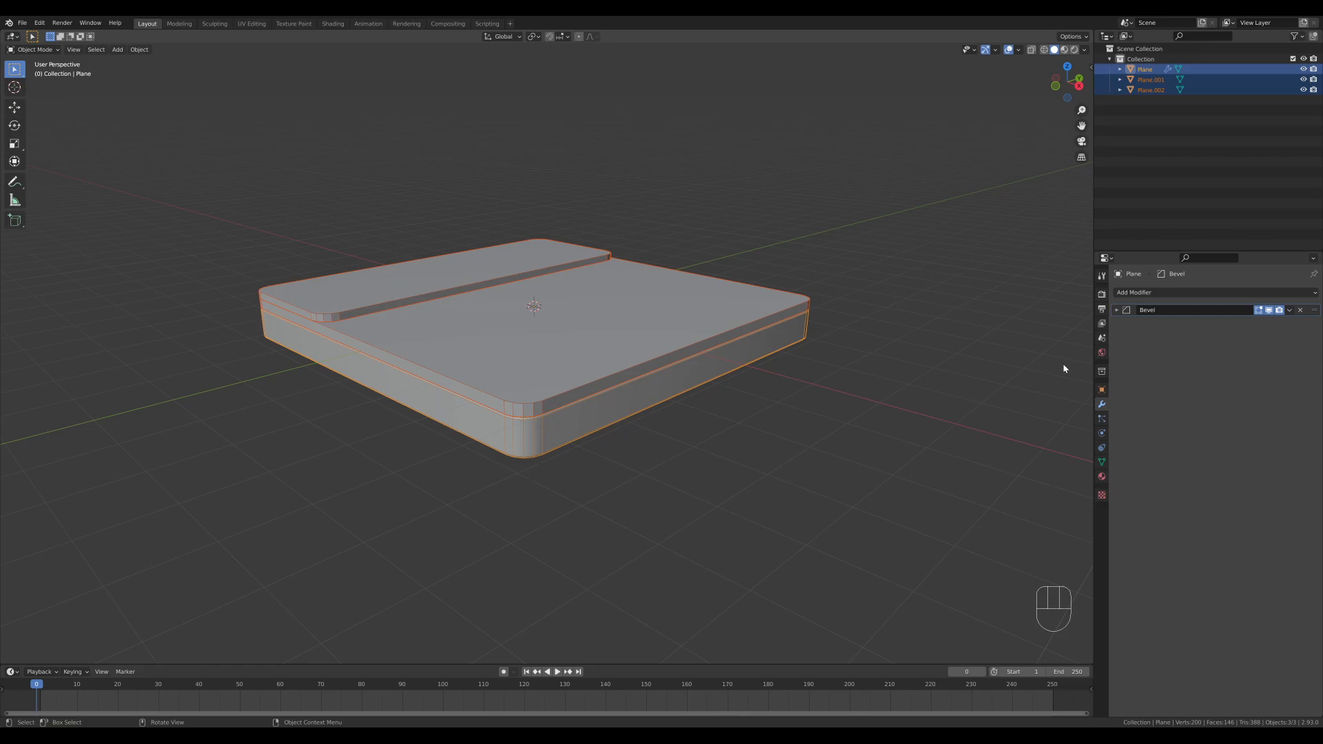
left_click(1291, 311)
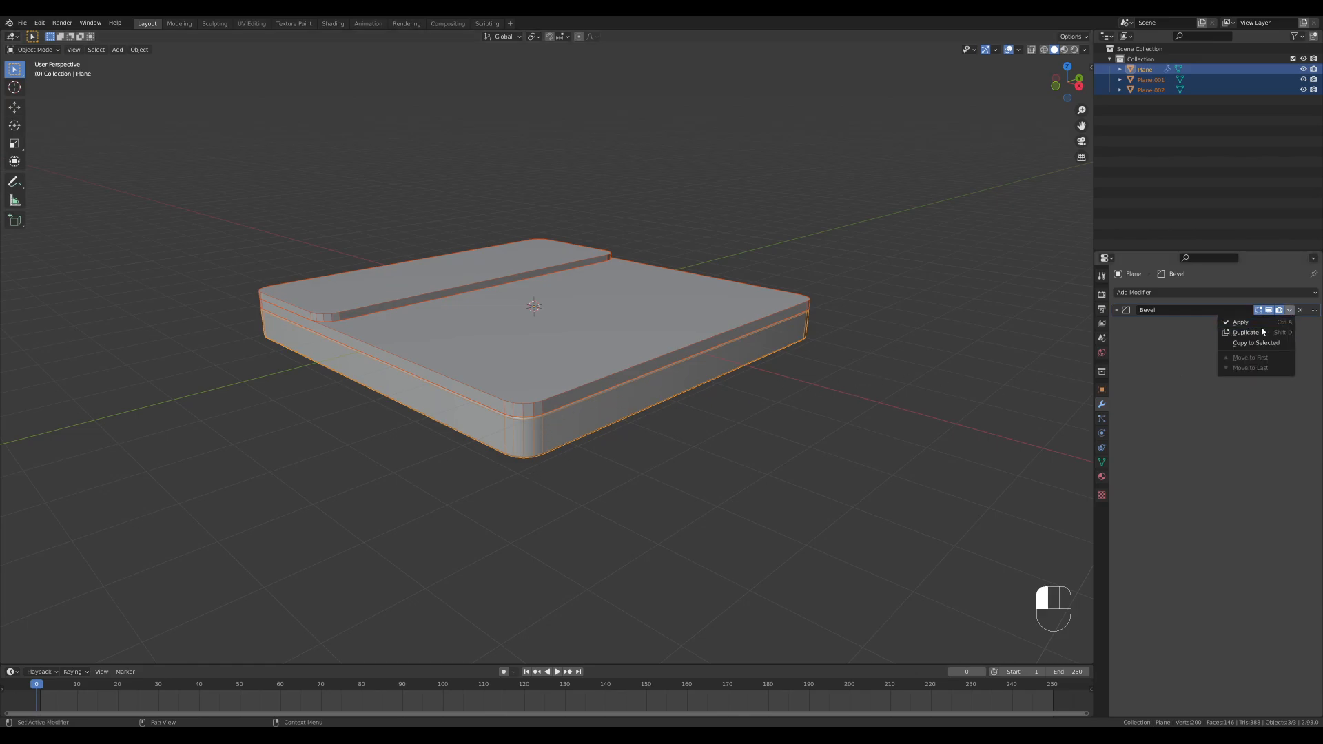
left_click(1253, 343)
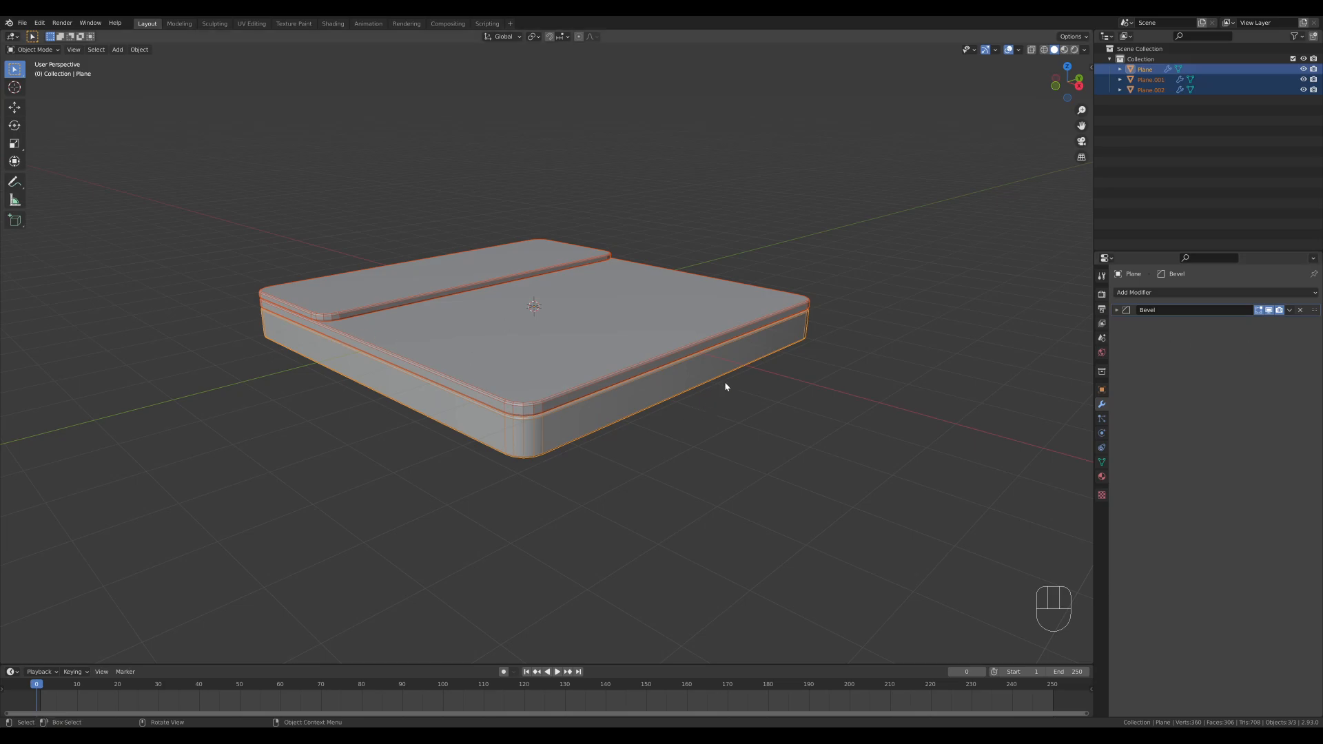
left_click(1291, 310)
left_click(1288, 310)
middle_click_drag(974, 366, 962, 366)
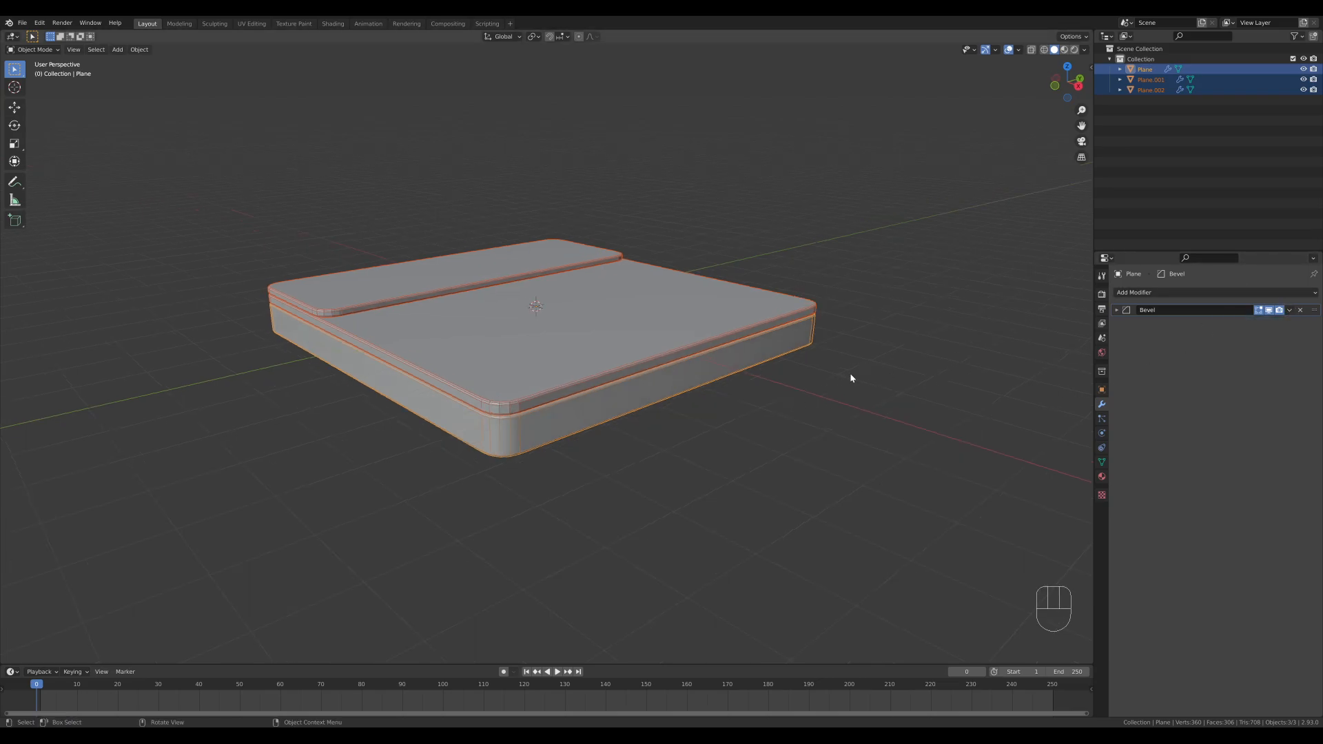
- Apply smooth shading to the thin layer and the raised strip of the ground base
left_click(393, 301, "shift")
right_click(486, 336)
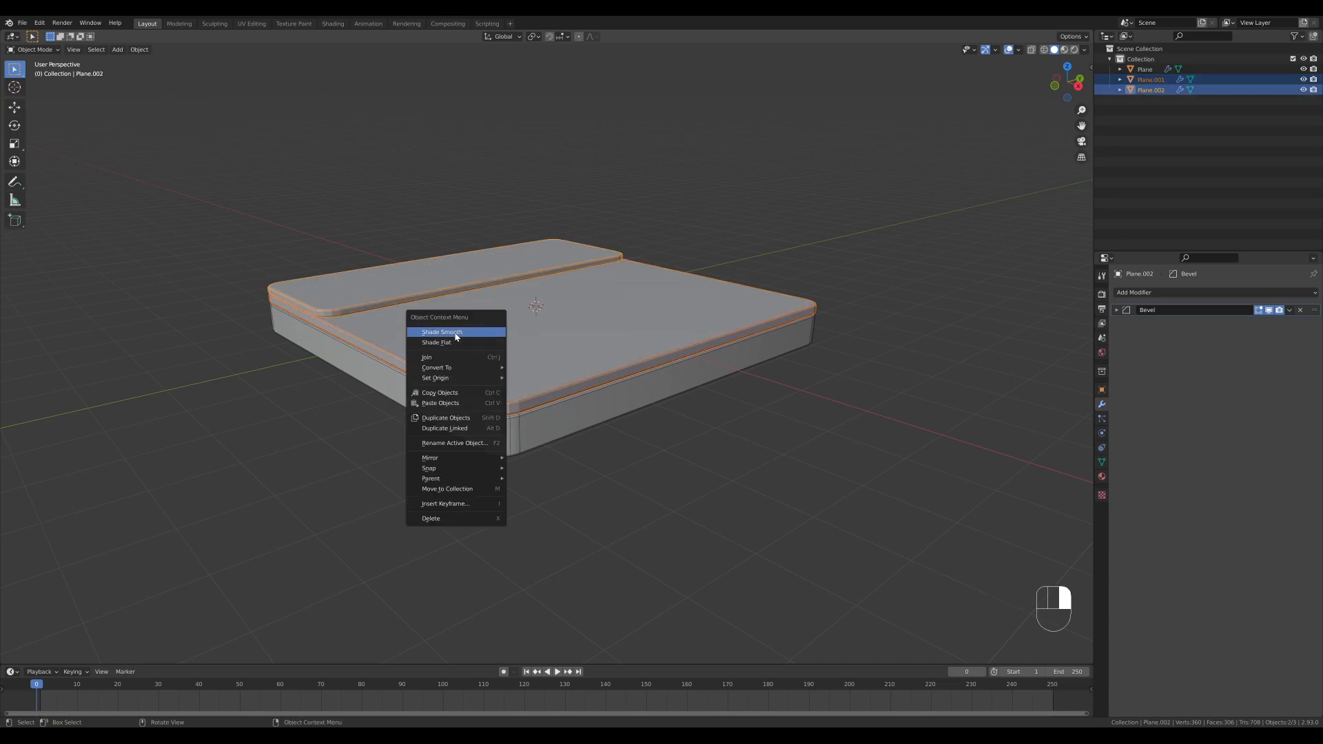
left_click(455, 333)
left_click(722, 465)
middle_click_drag(675, 395, 734, 337)
scroll(723, 341, "down", 4)
scroll(671, 353, "up", 3)
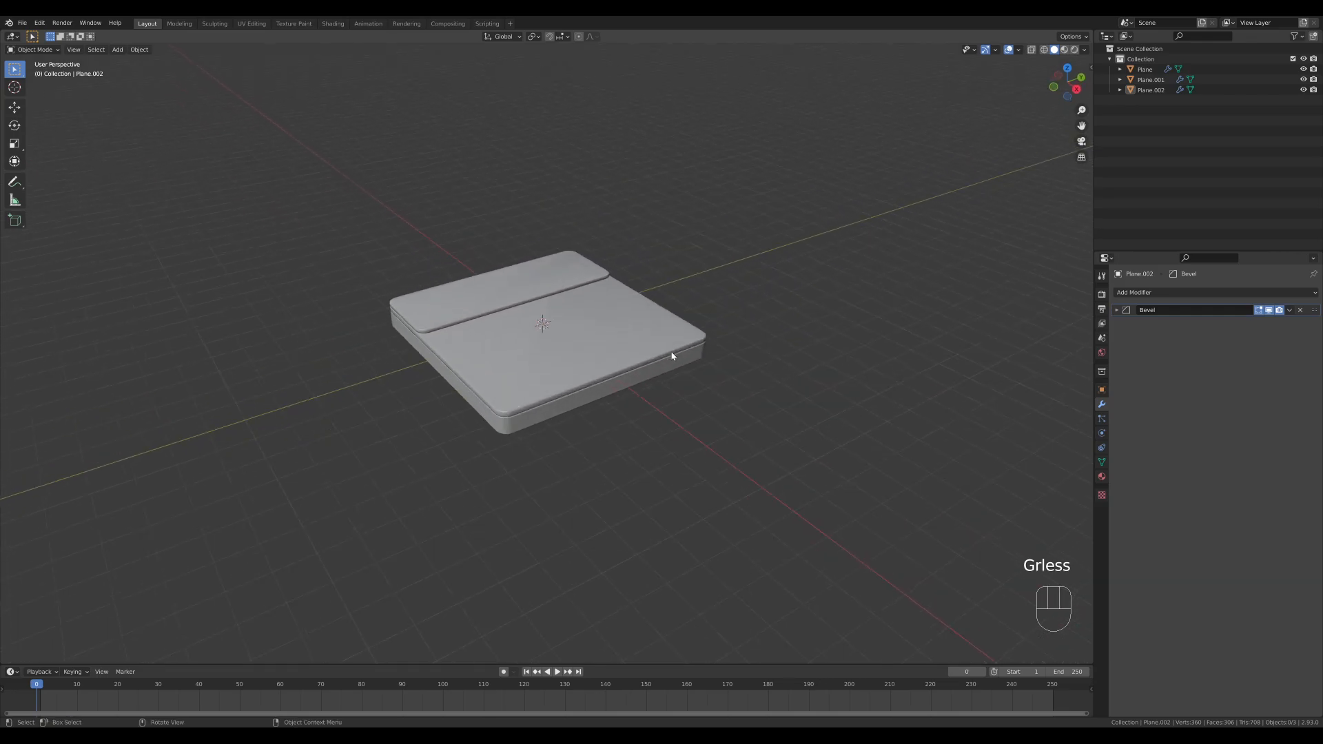
- Place the 3D cursor on the base's flat top beside the raised strip and add a plane mesh there
key("shift+s")
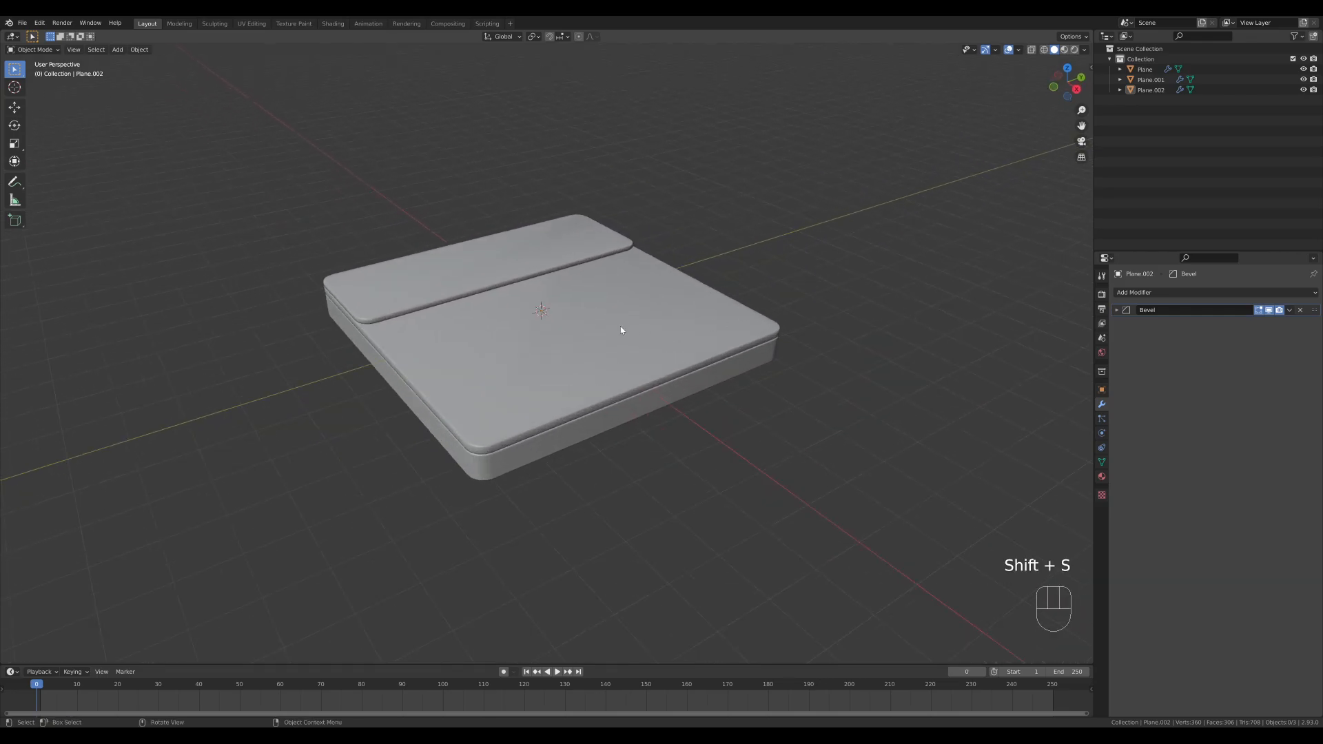
middle_click_drag(694, 333, 852, 375)
right_click(614, 309, "shift")
right_click(615, 311, "shift")
key("shift+a")
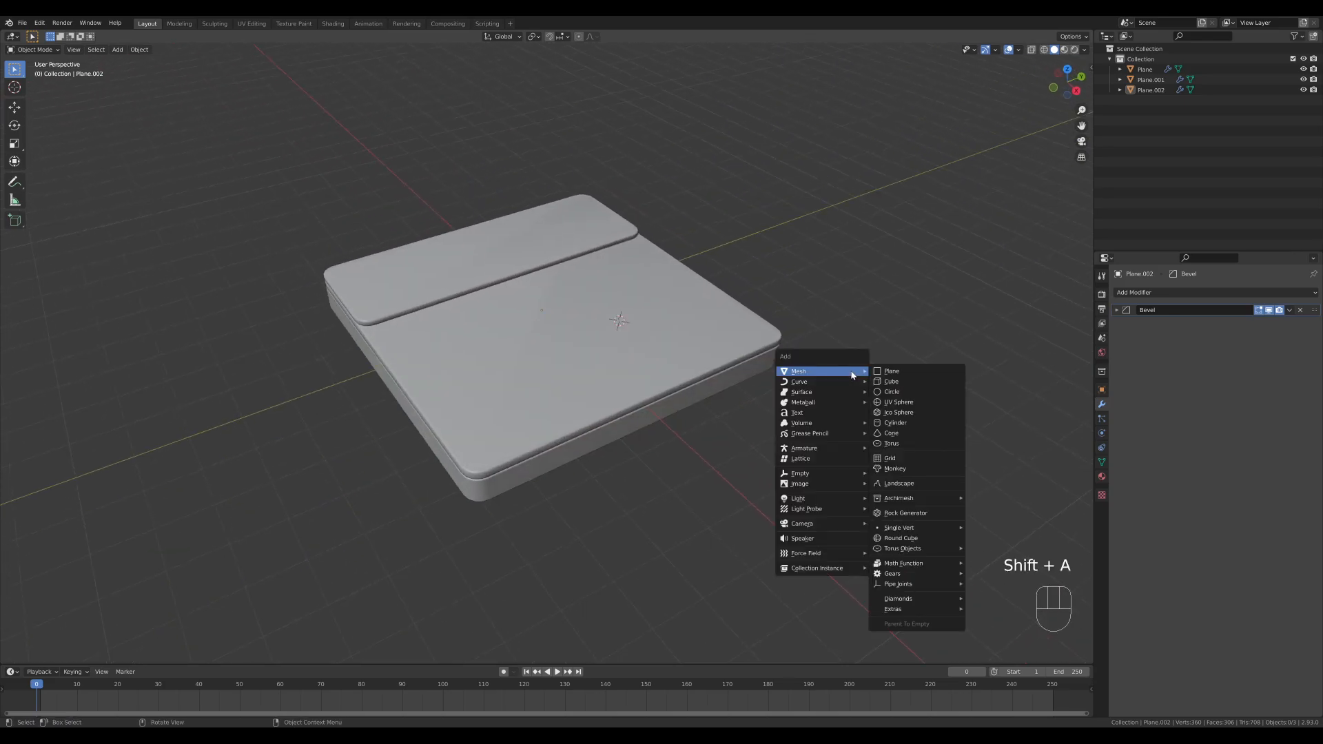
left_click(909, 378)
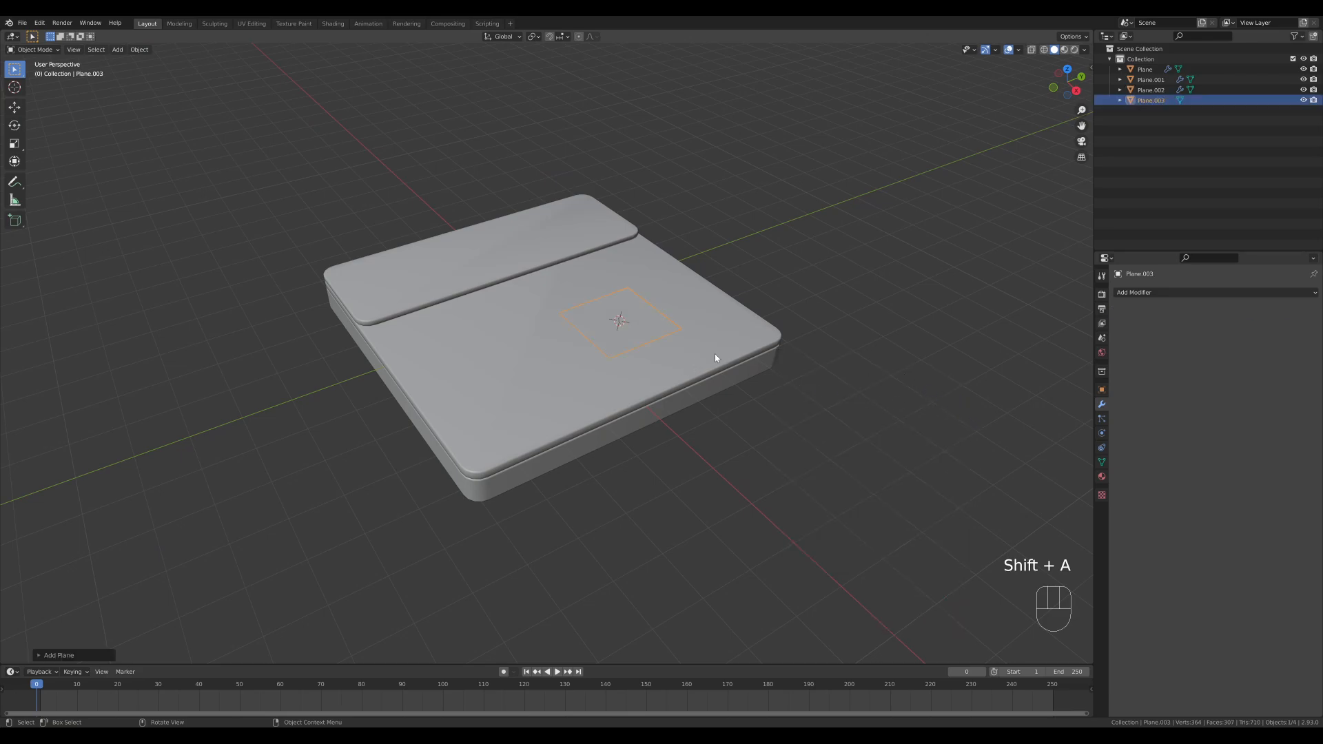
- Scale the plane's mesh up about 1.8 times and extrude it upward into a roughly cubic house block
key("Tab")
key("s")
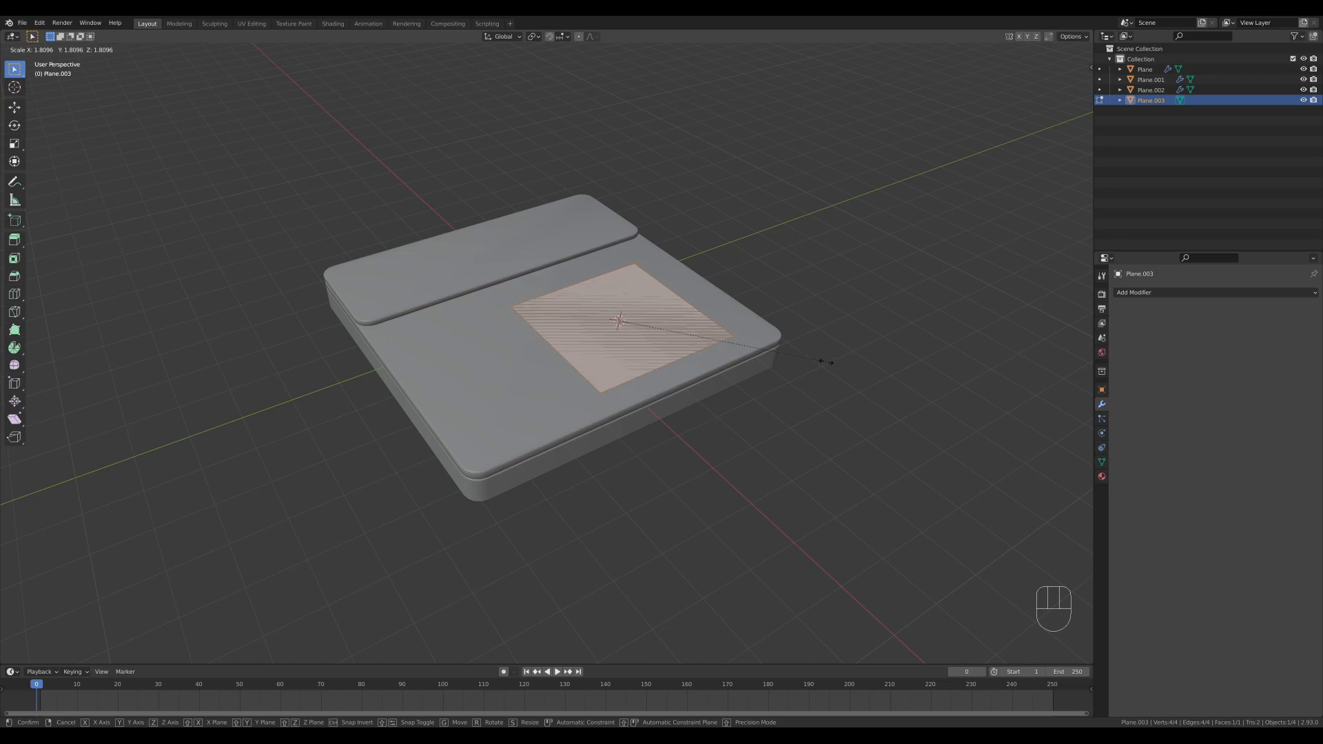
left_click(813, 362)
key("e")
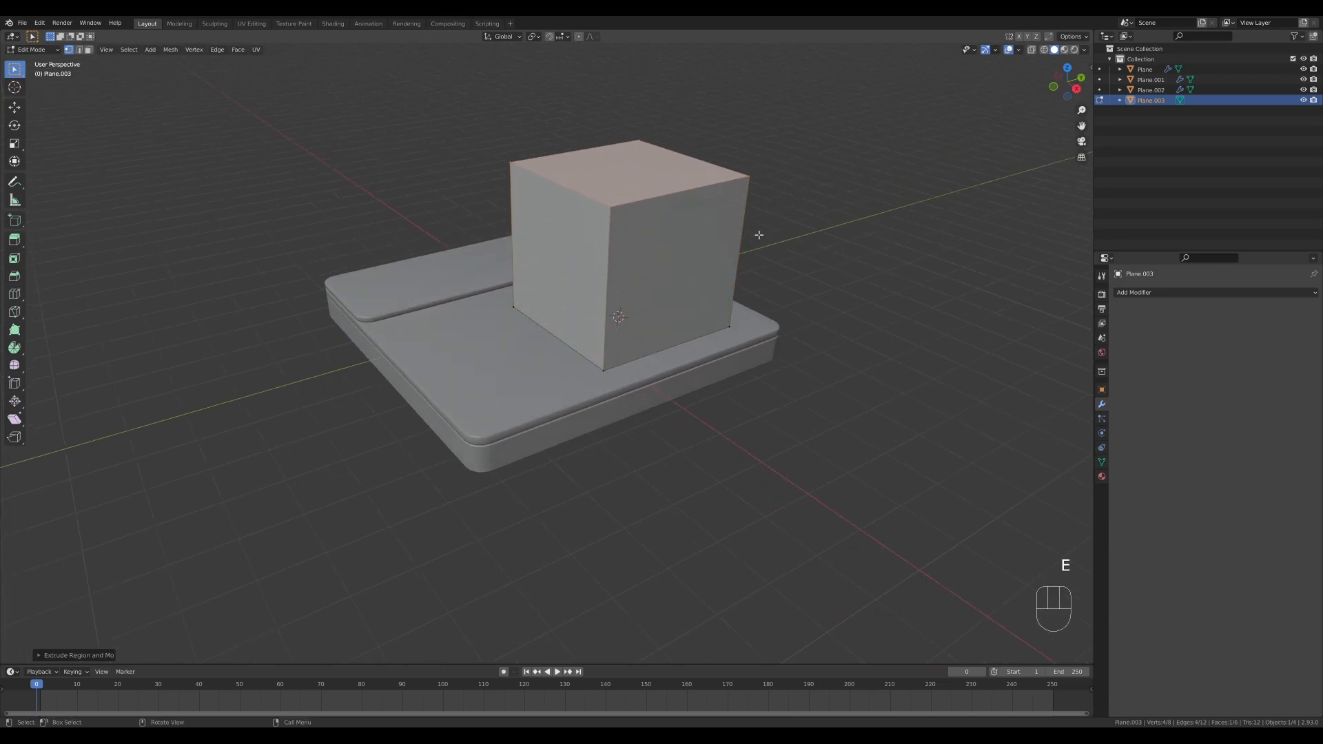
left_click(766, 251)
- Add two evenly spaced vertical loop cuts through the house block in each horizontal direction
key("ctrl+r")
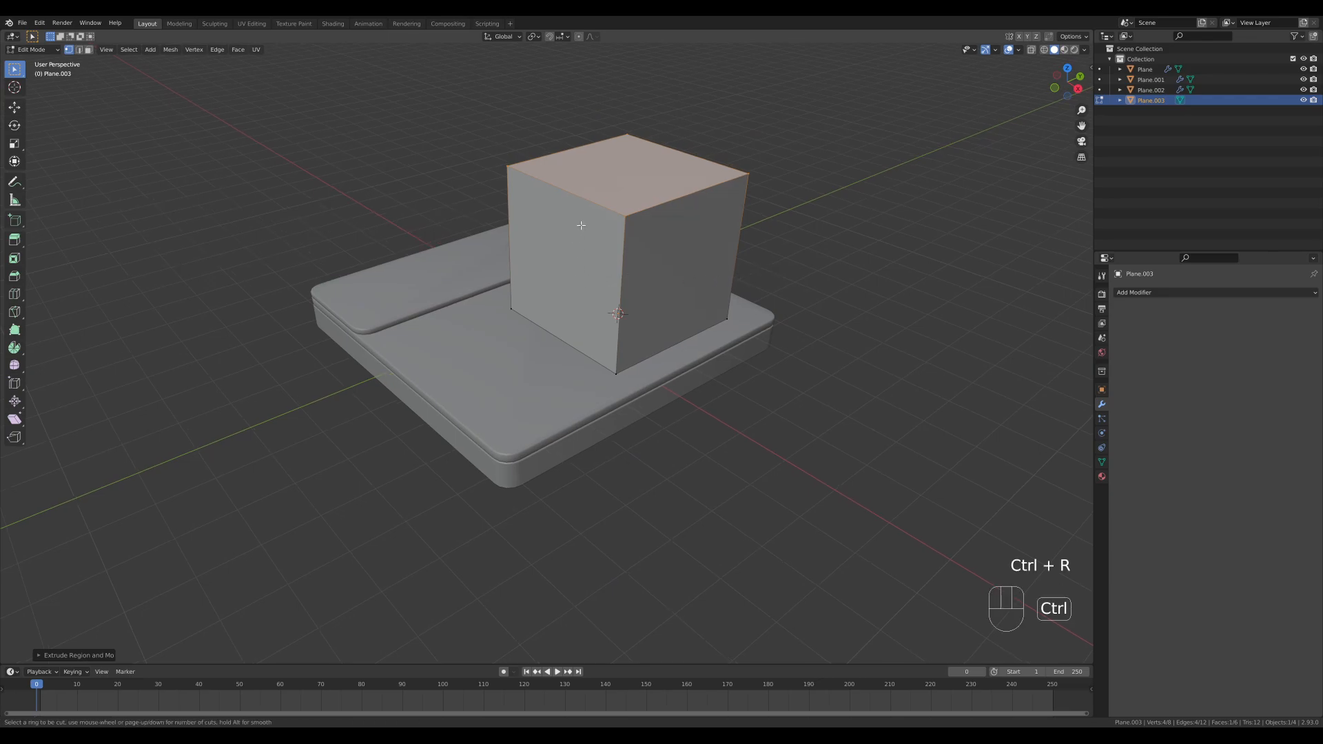
scroll(591, 206, "up", 1)
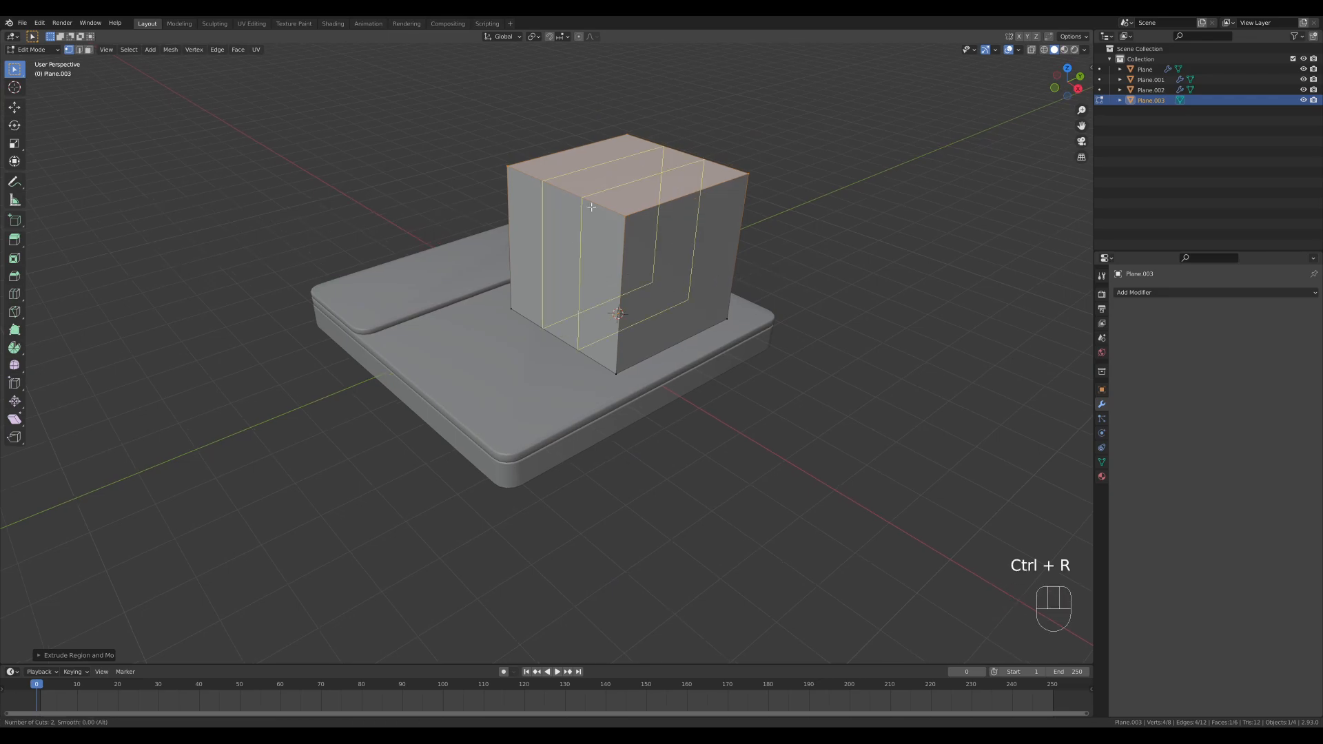
left_click(591, 206)
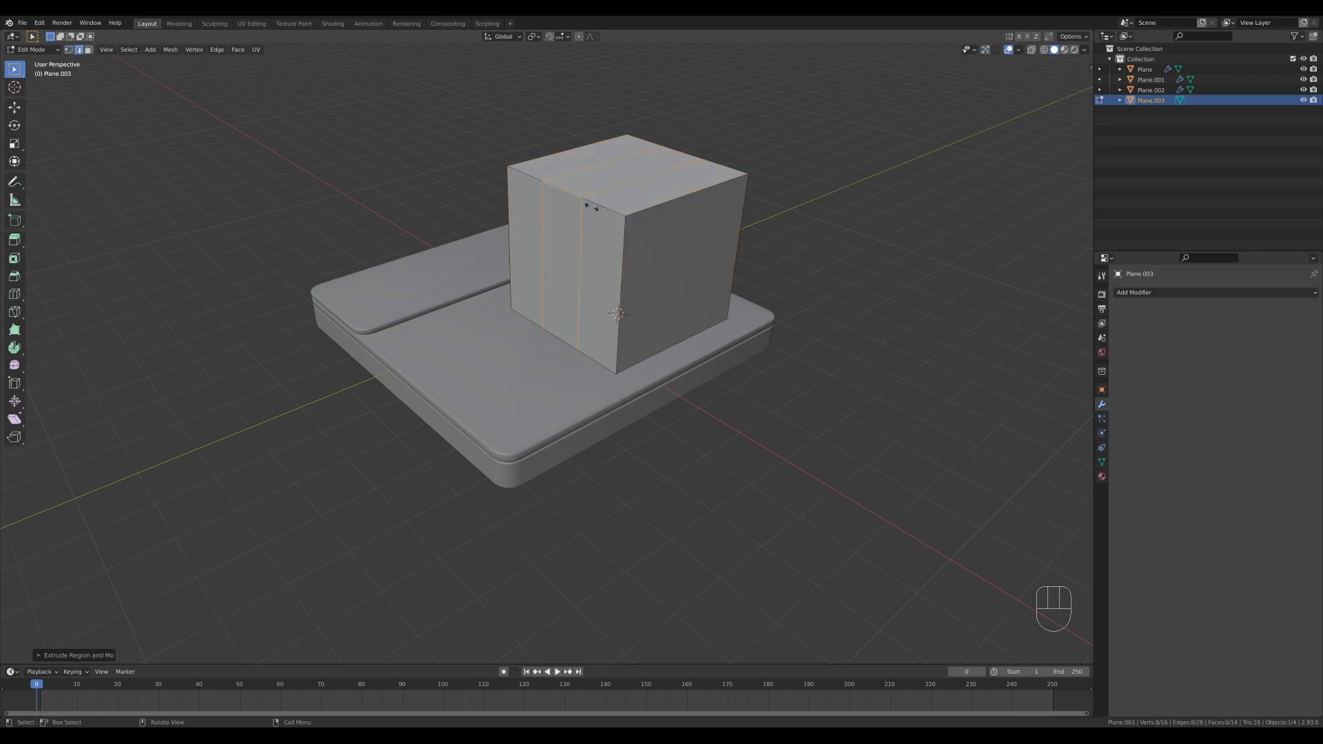
right_click(673, 257)
key("ctrl+r")
left_click(681, 208)
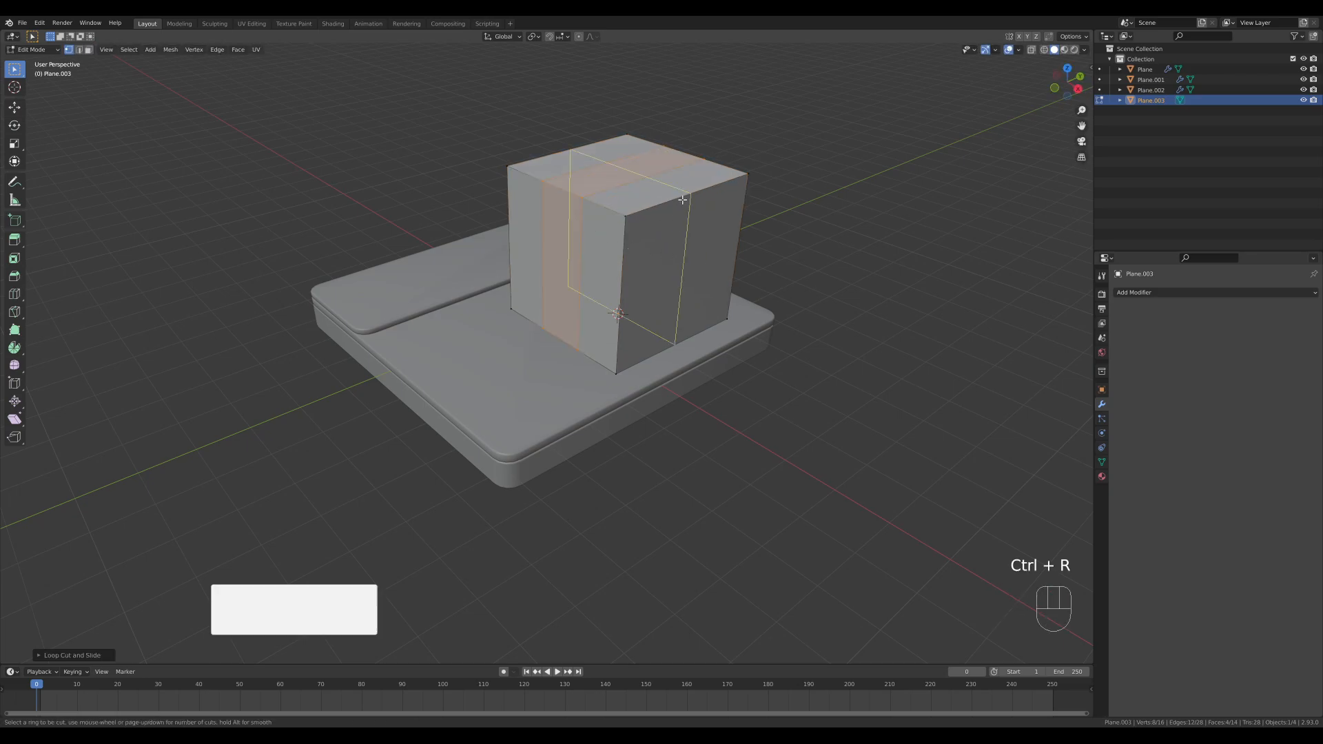
right_click(696, 201)
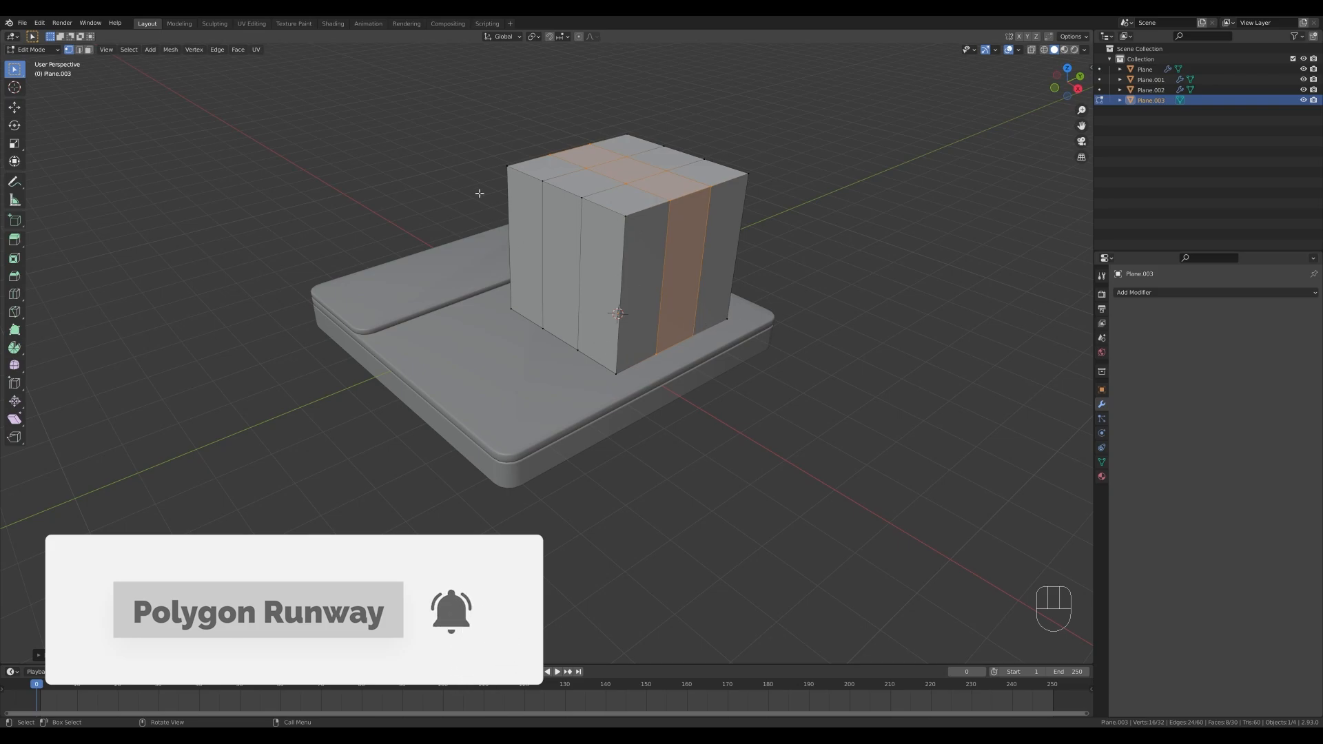
- Bevel the house block's vertical corner edges by about 0.38 m with 4 segments
key("2")
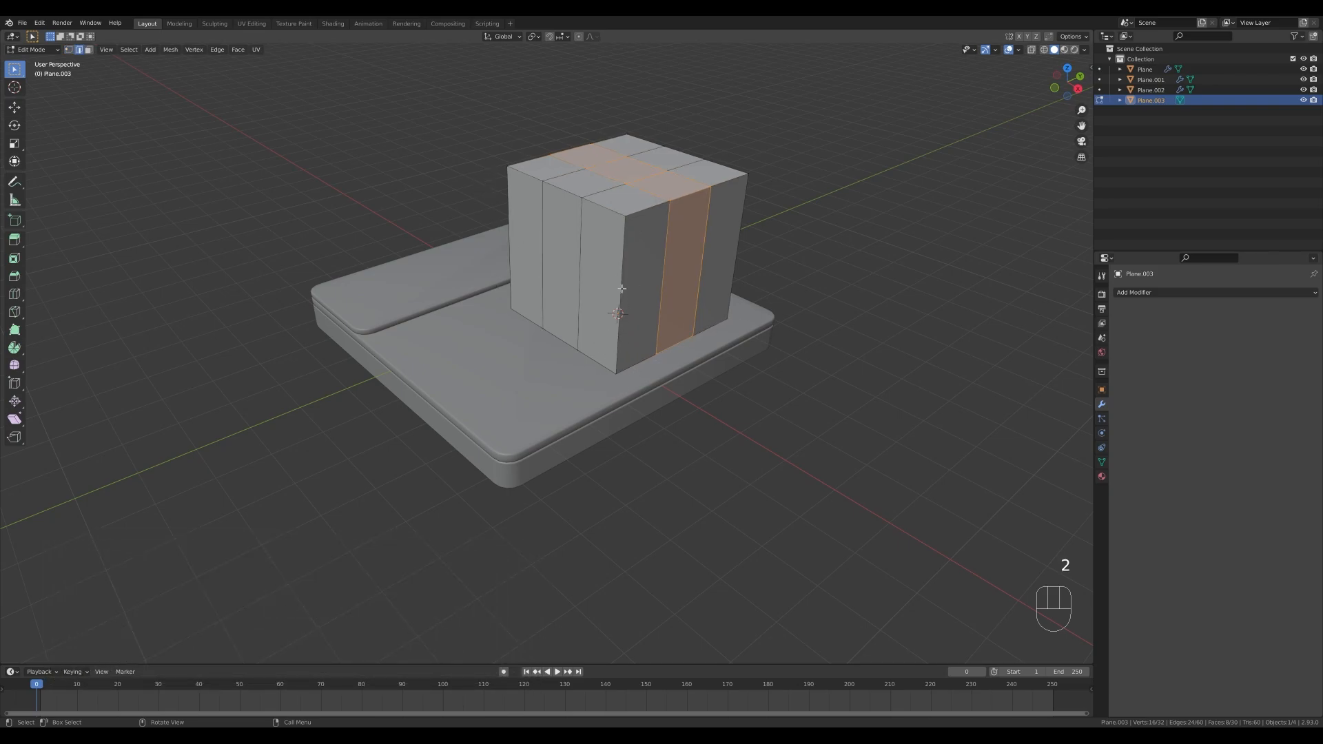
left_click(621, 290)
left_click(510, 238, "shift")
left_click(738, 234, "shift")
middle_click_drag(738, 234, 798, 262)
key("ctrl+b")
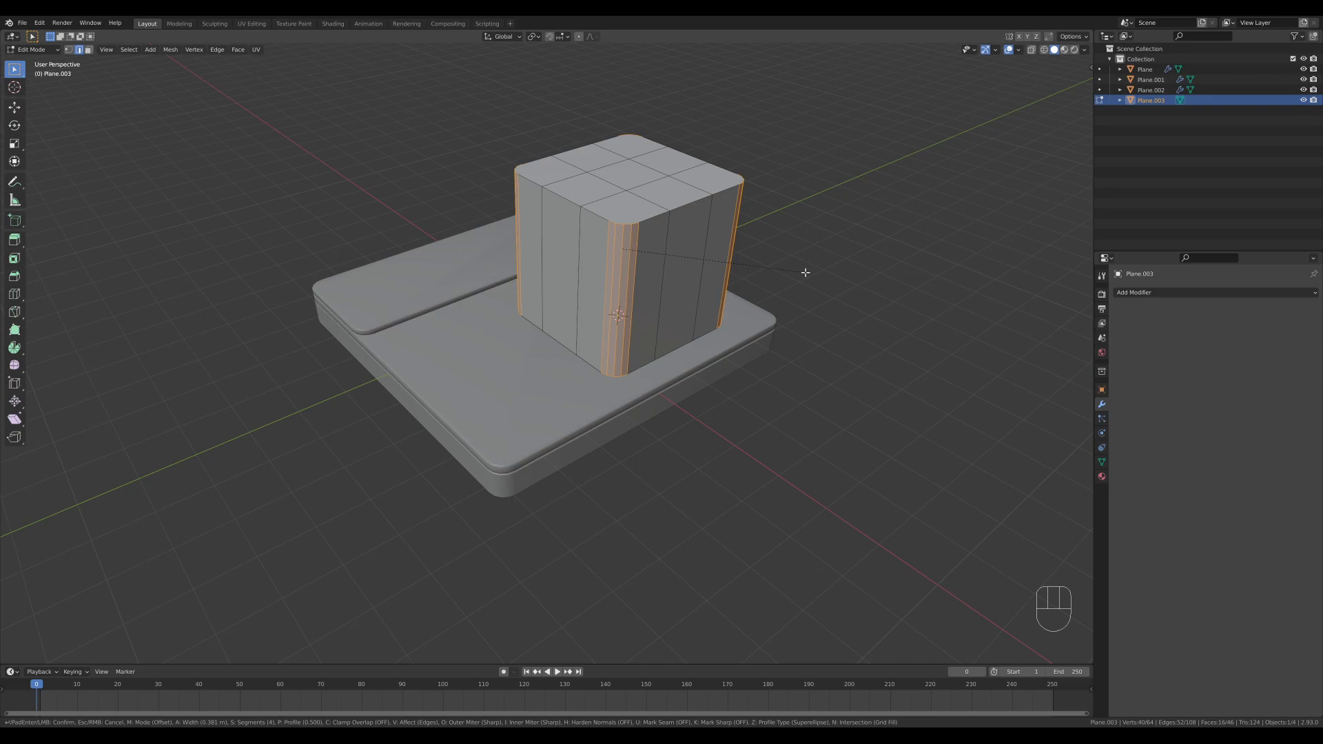
left_click(806, 273)
- Add horizontal loop cuts around the house block at mid-height and within the upper and lower halves
middle_click_drag(786, 361, 736, 310)
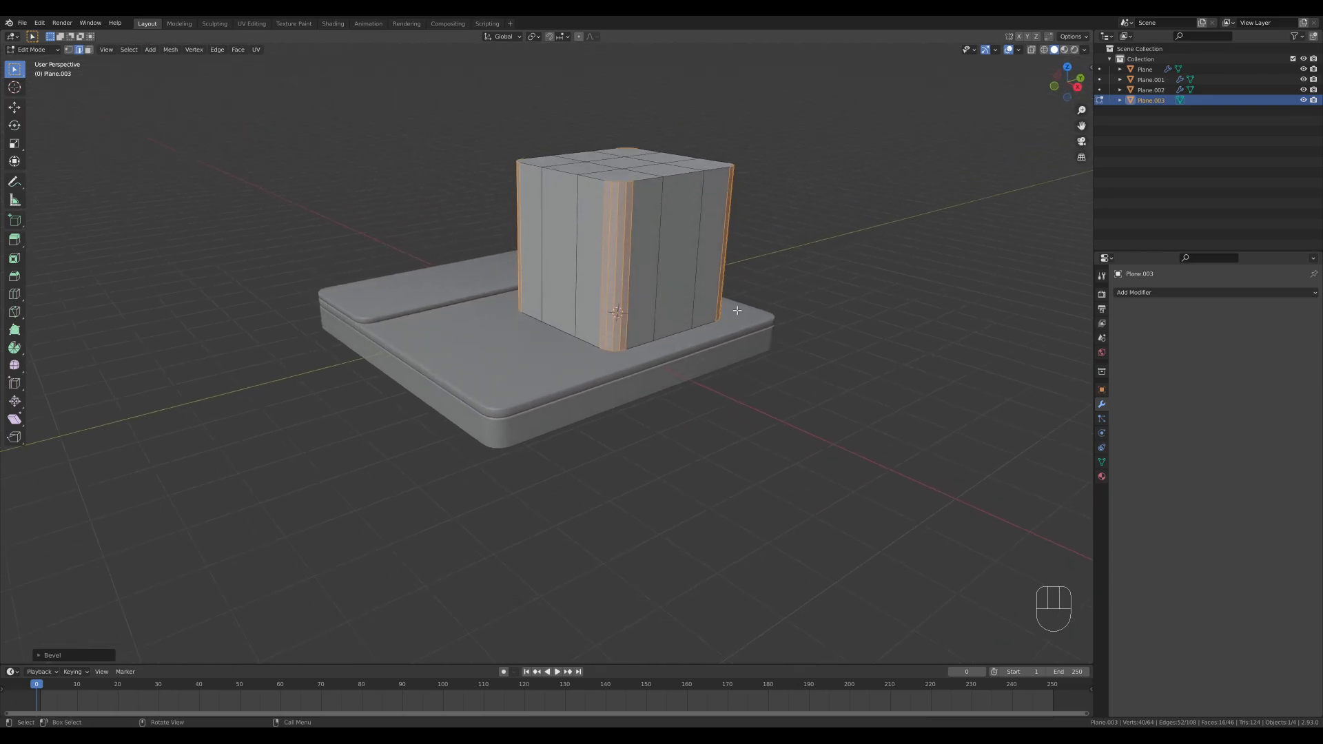
key("ctrl+r")
left_click(686, 286)
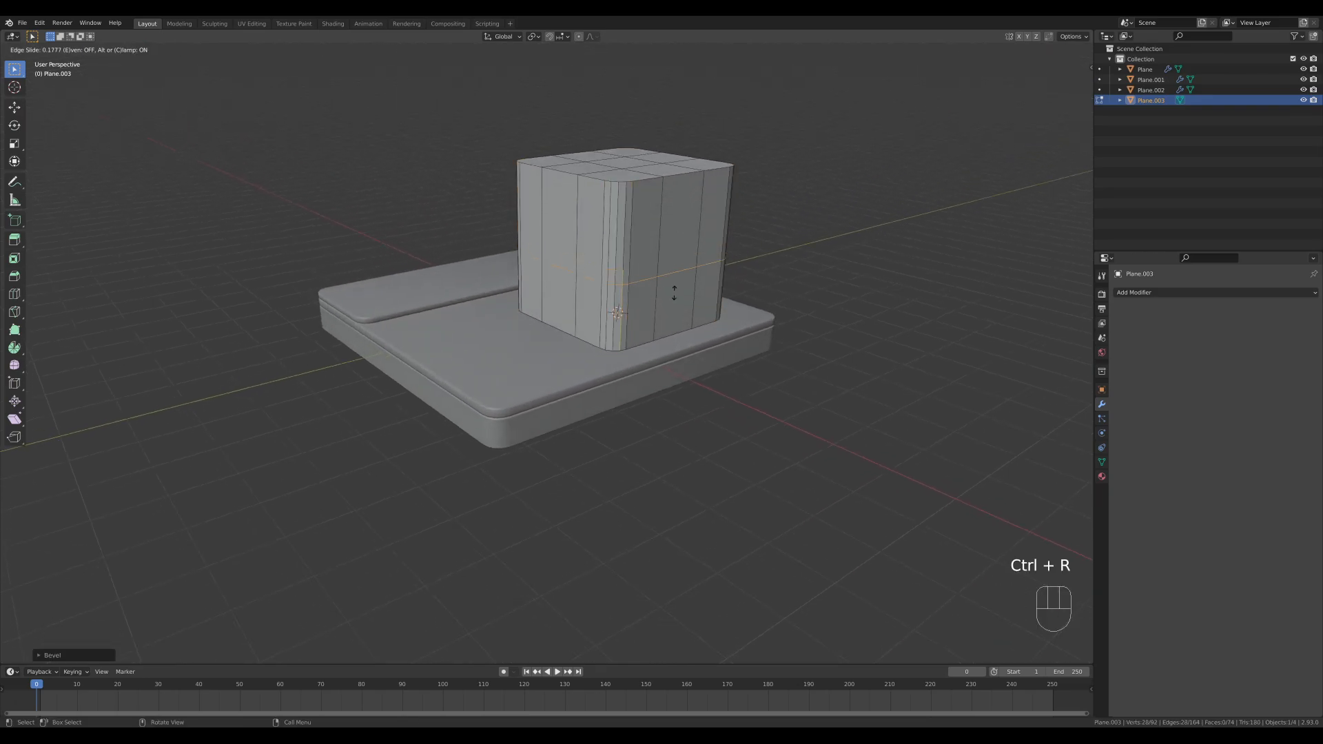
right_click(685, 286)
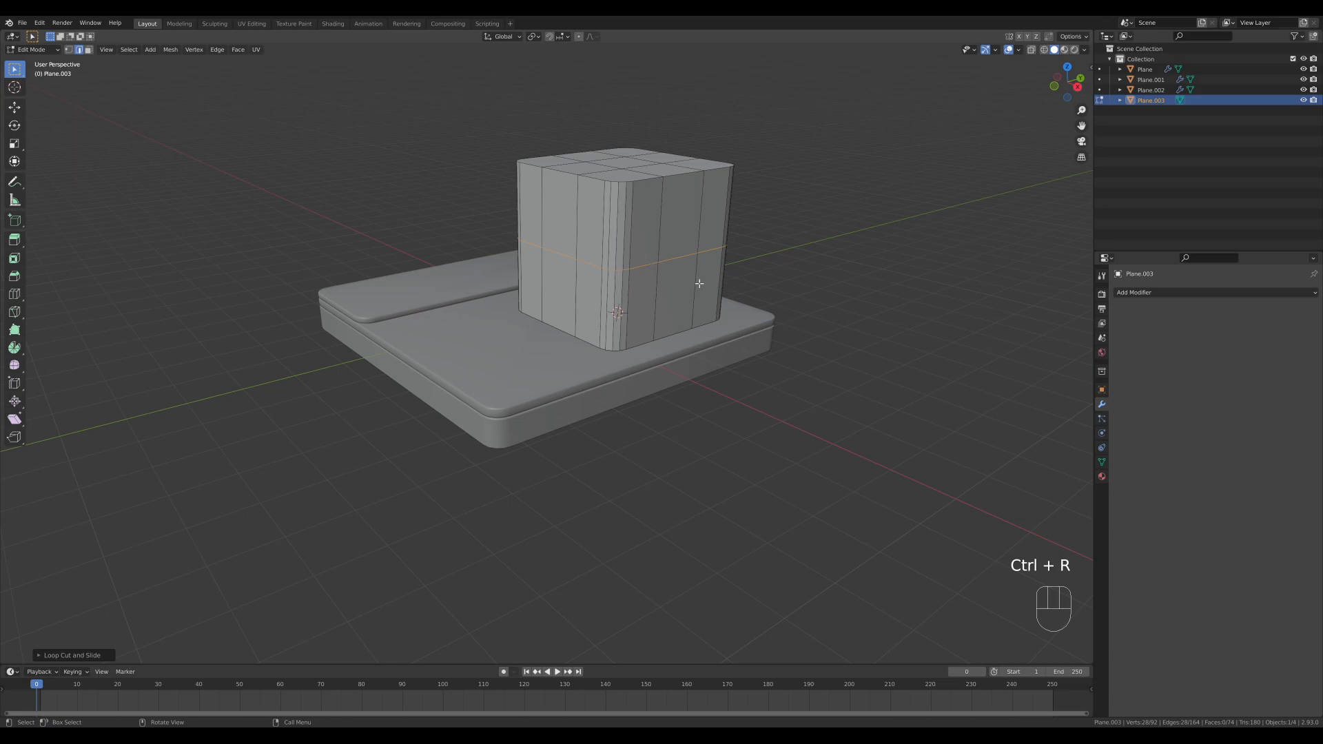
key("ctrl+r")
left_click(632, 225)
left_click(667, 275)
key("ctrl+r")
left_click(668, 275)
left_click(687, 314)
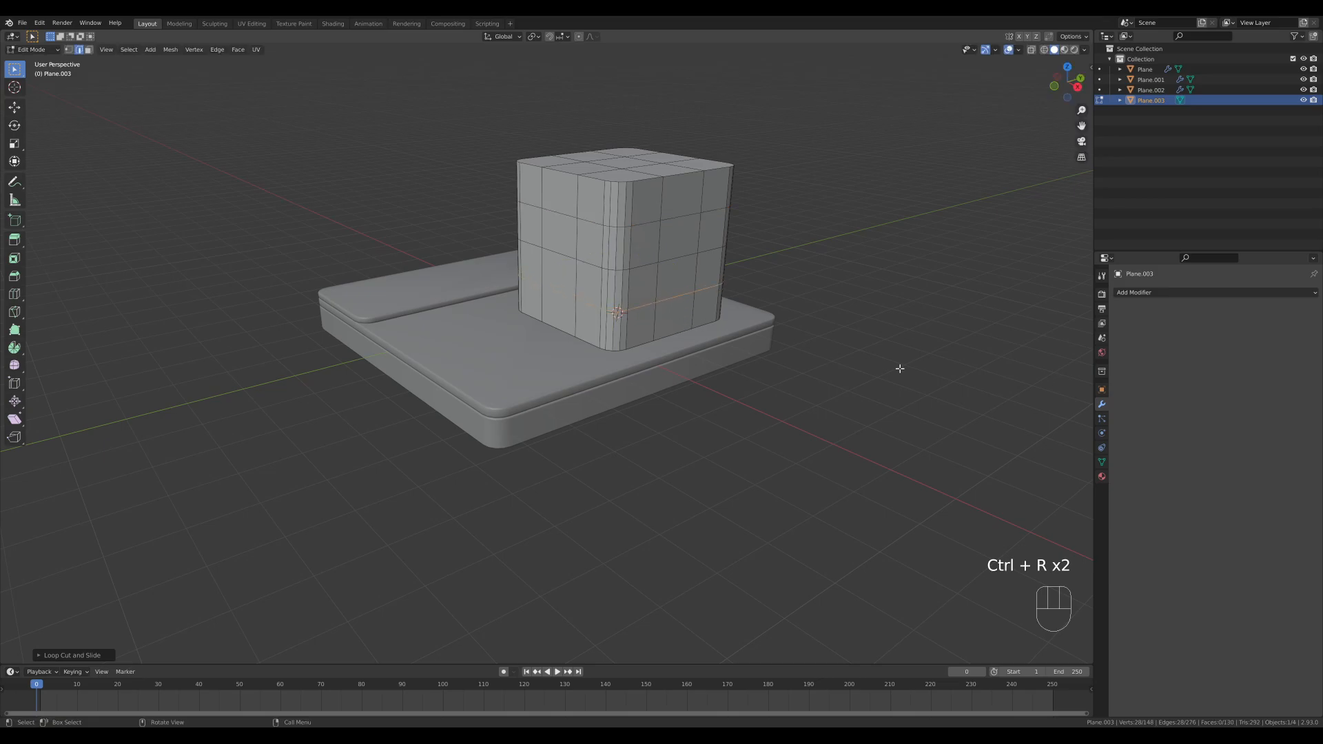
- Bevel the upper and lower horizontal edge loops by about 0.45 m with 1 segment to form two window bands
left_click(645, 223, "alt+shift")
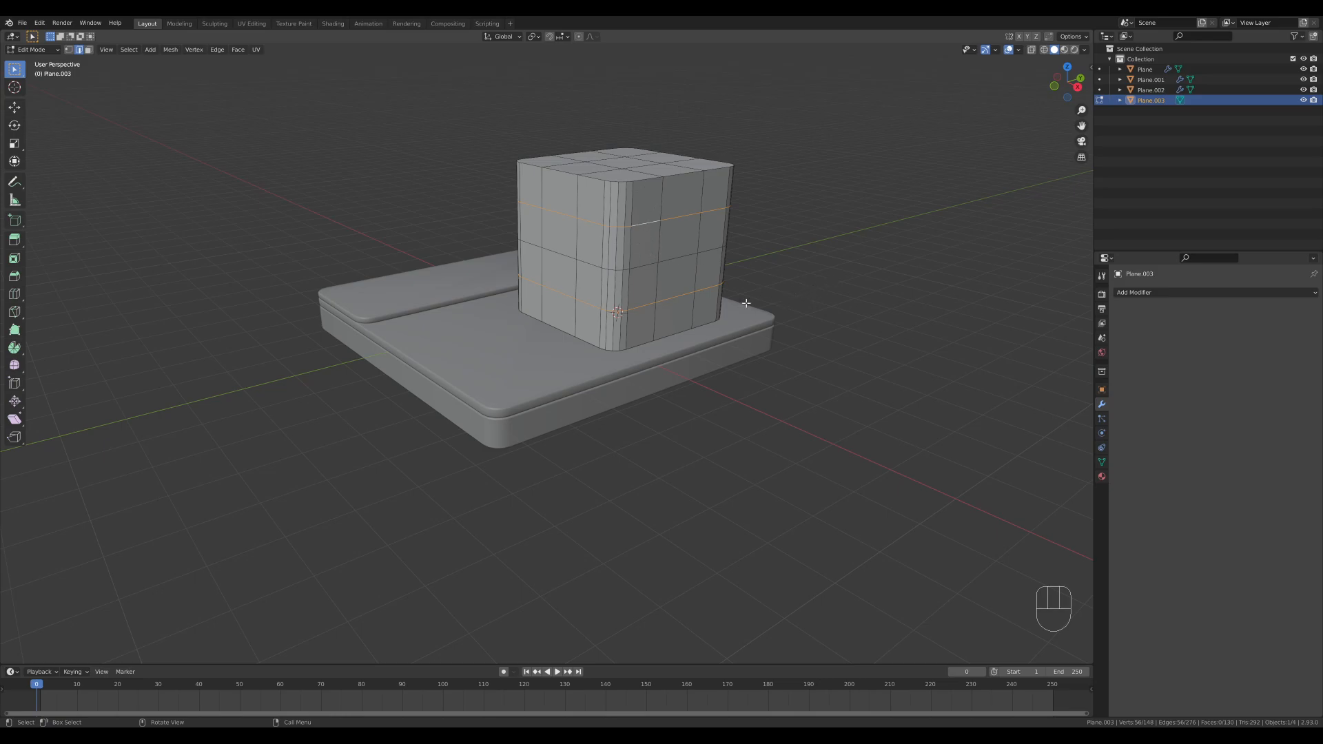
key("ctrl+b")
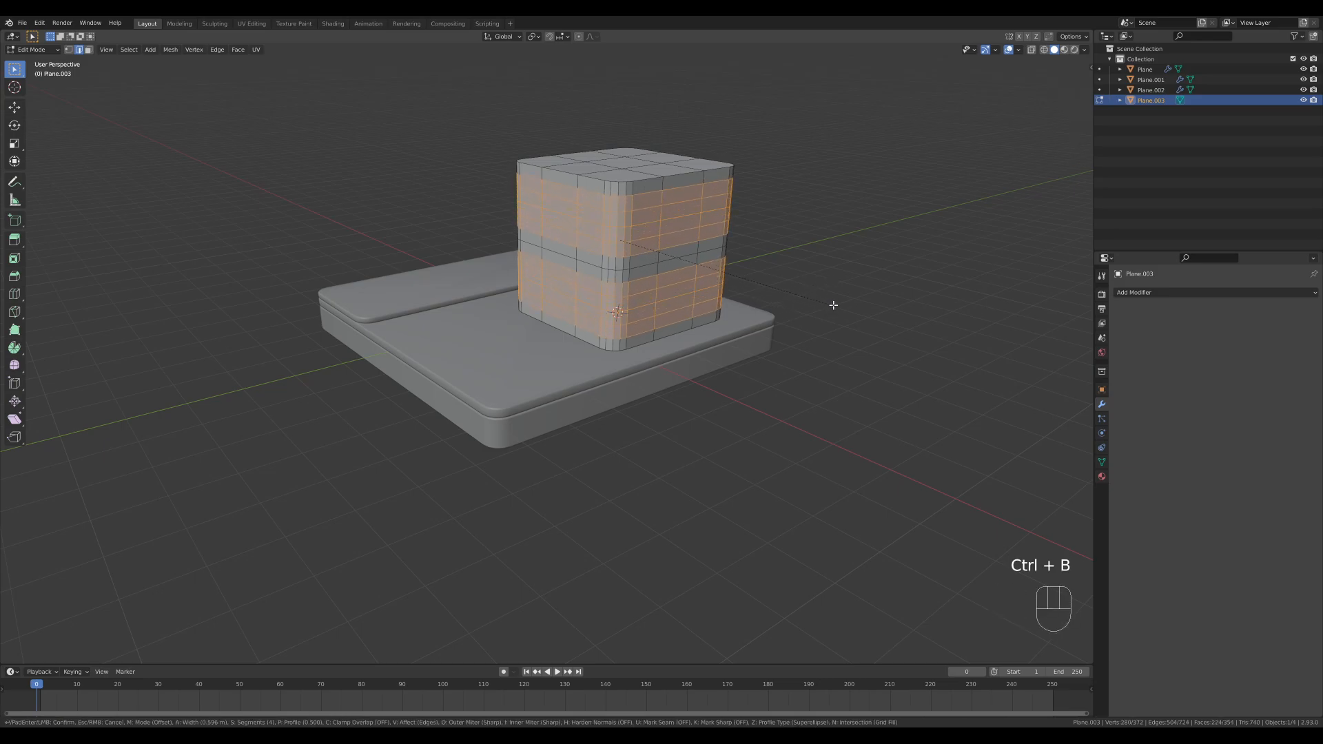
scroll(830, 303, "down", 1)
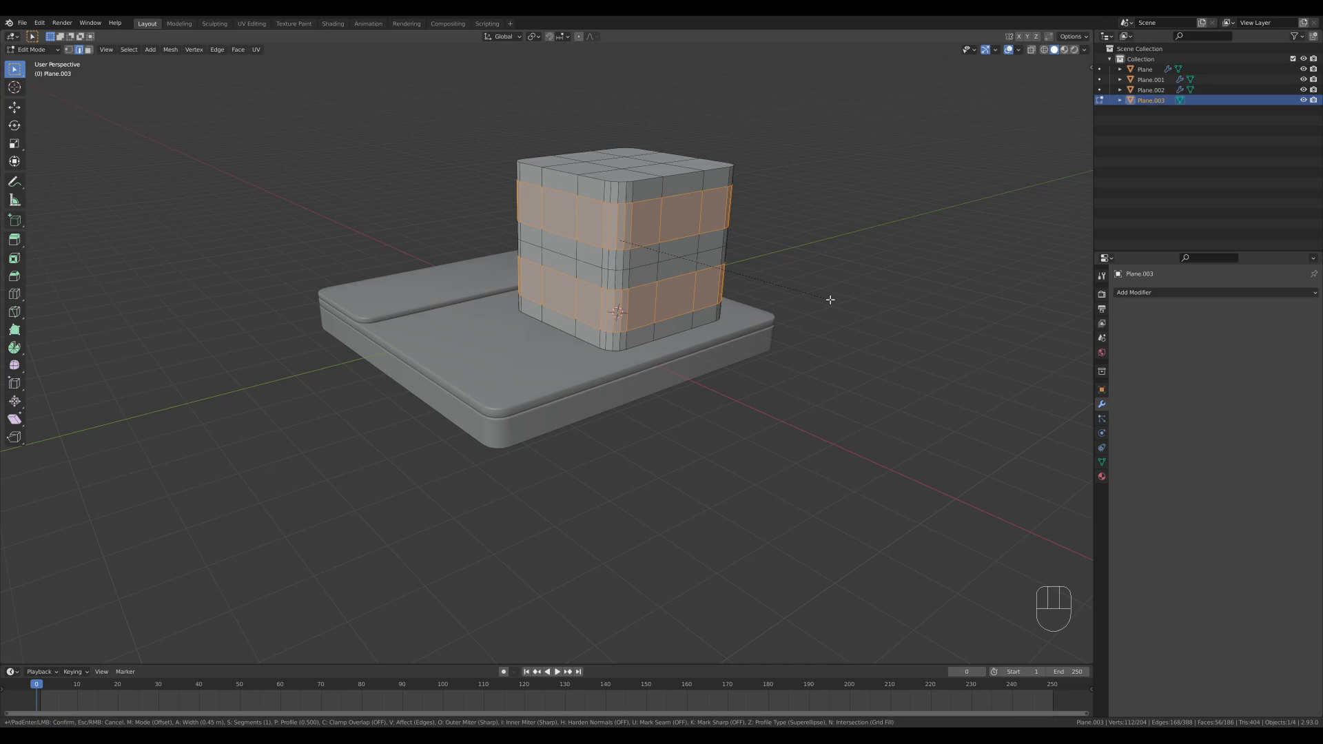
left_click(830, 300)
- Select the middle vertical face loop running over the roof and widen it along X by about 1.72 times
middle_click_drag(827, 289, 777, 270)
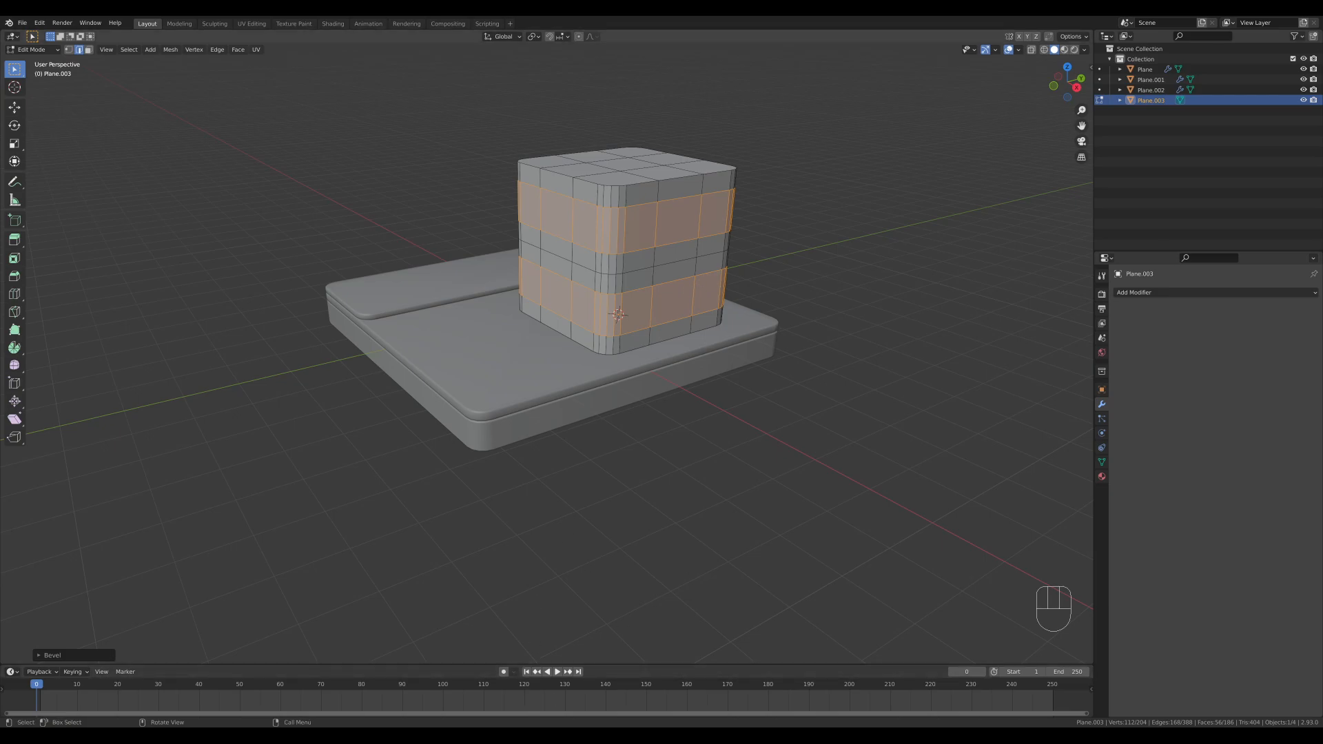
middle_click_drag(774, 249, 788, 255)
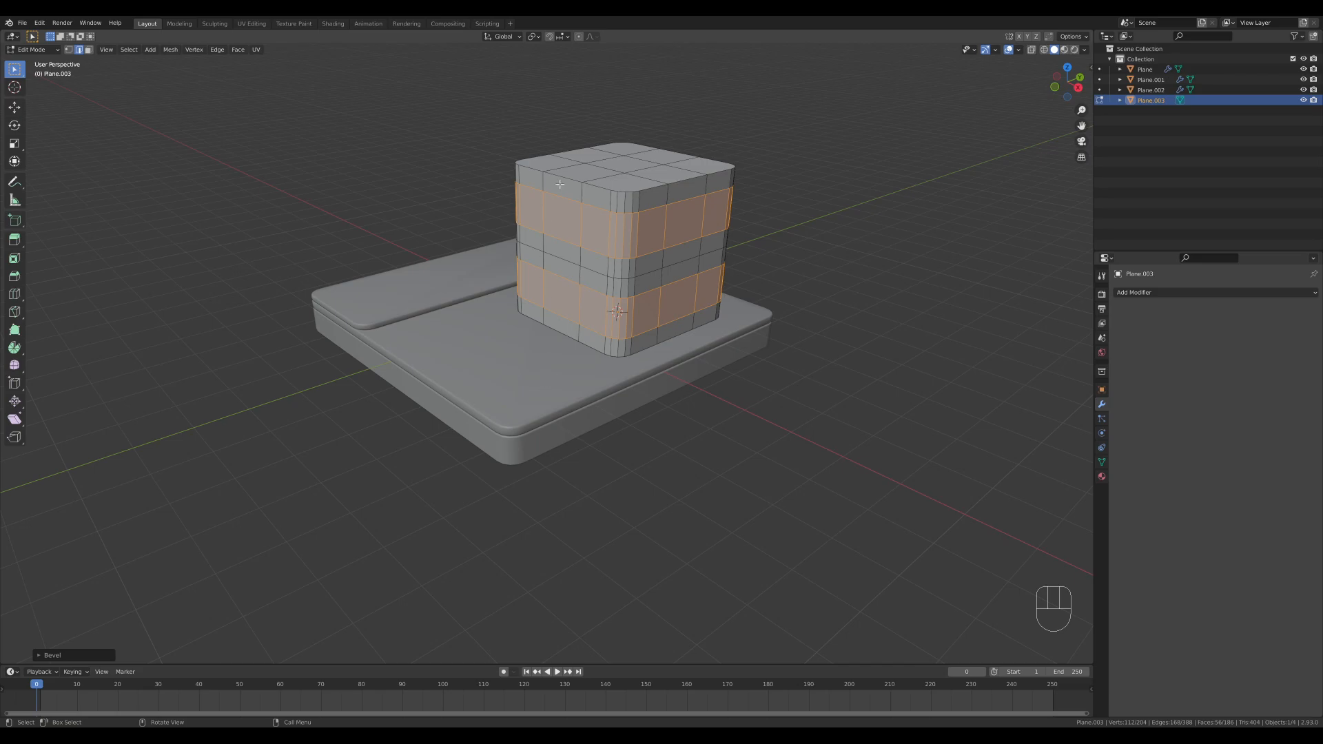
key("2")
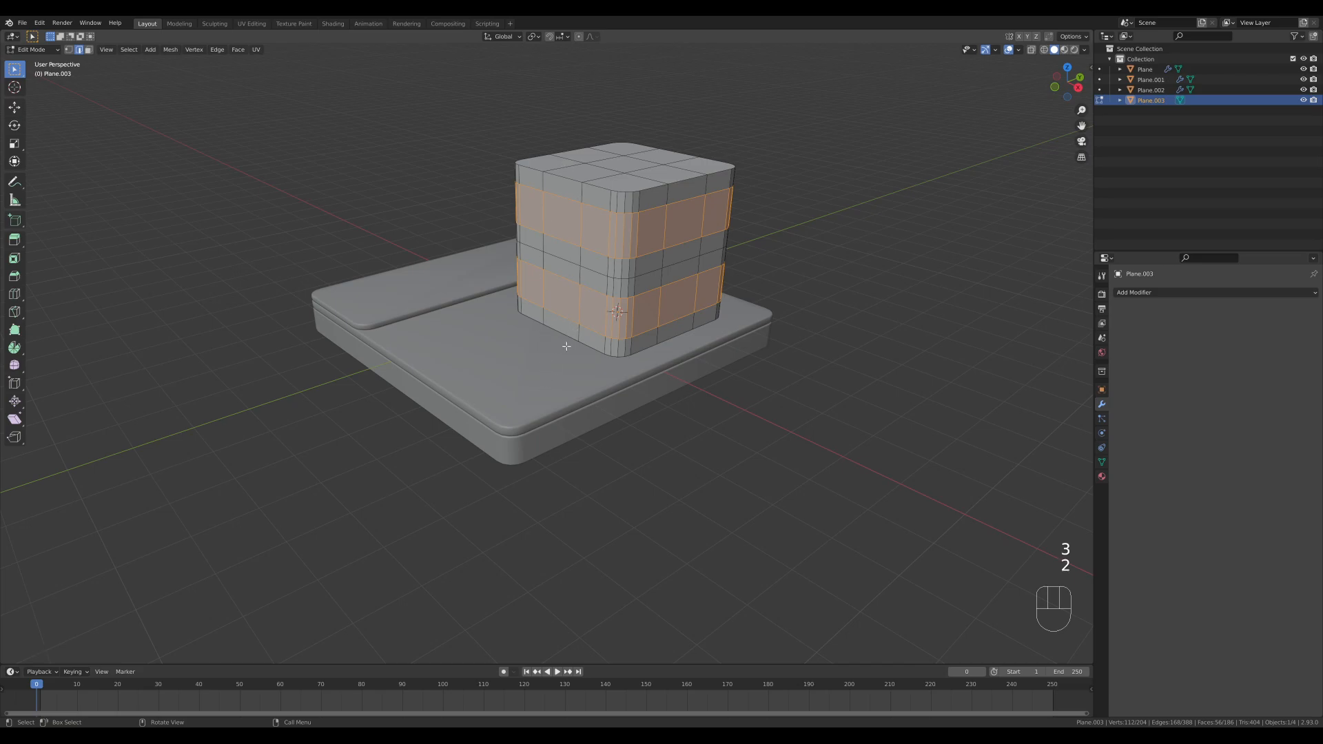
key("3")
left_click(574, 189, "alt")
middle_click_drag(574, 190, 614, 200)
key("s")
key("x")
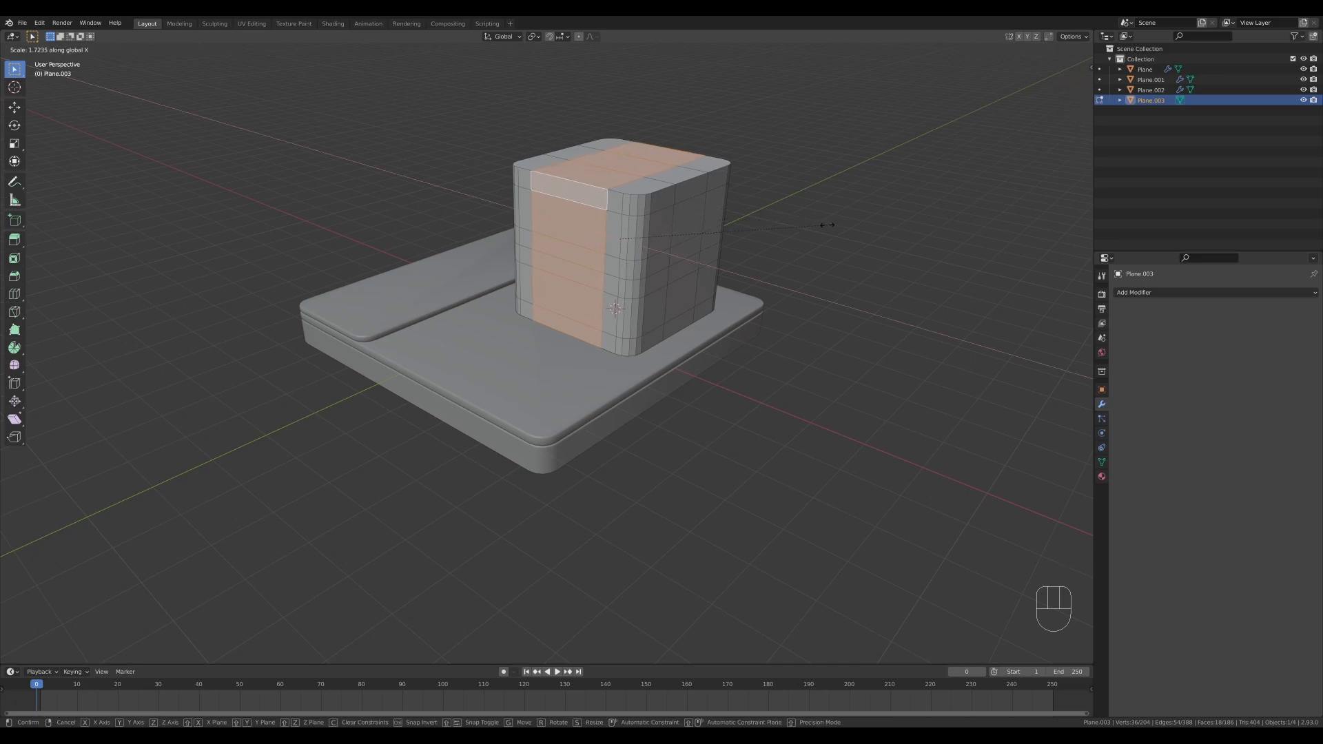
left_click(827, 225)
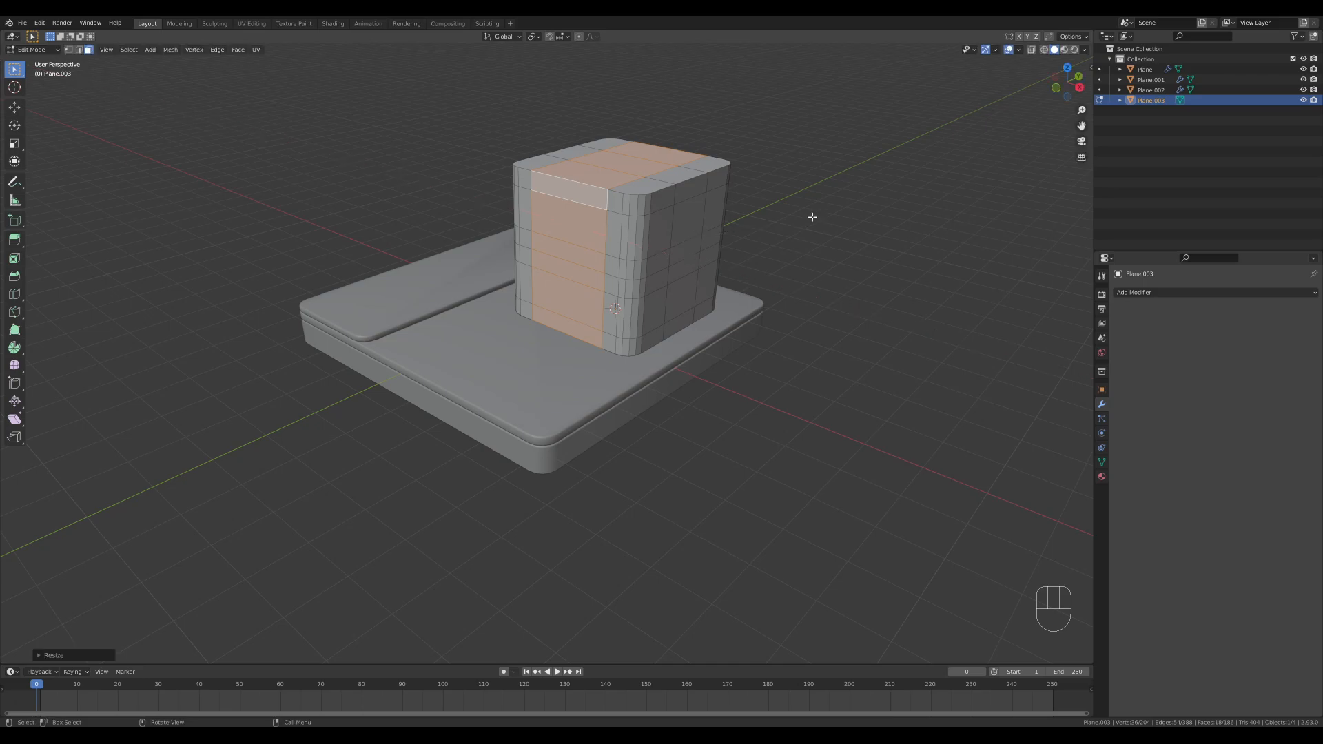
- Select the perpendicular middle face loop over the roof and widen it along Y
middle_click_drag(811, 213, 793, 230)
left_click(664, 217, "alt")
middle_click_drag(664, 217, 814, 248)
key("s")
key("y")
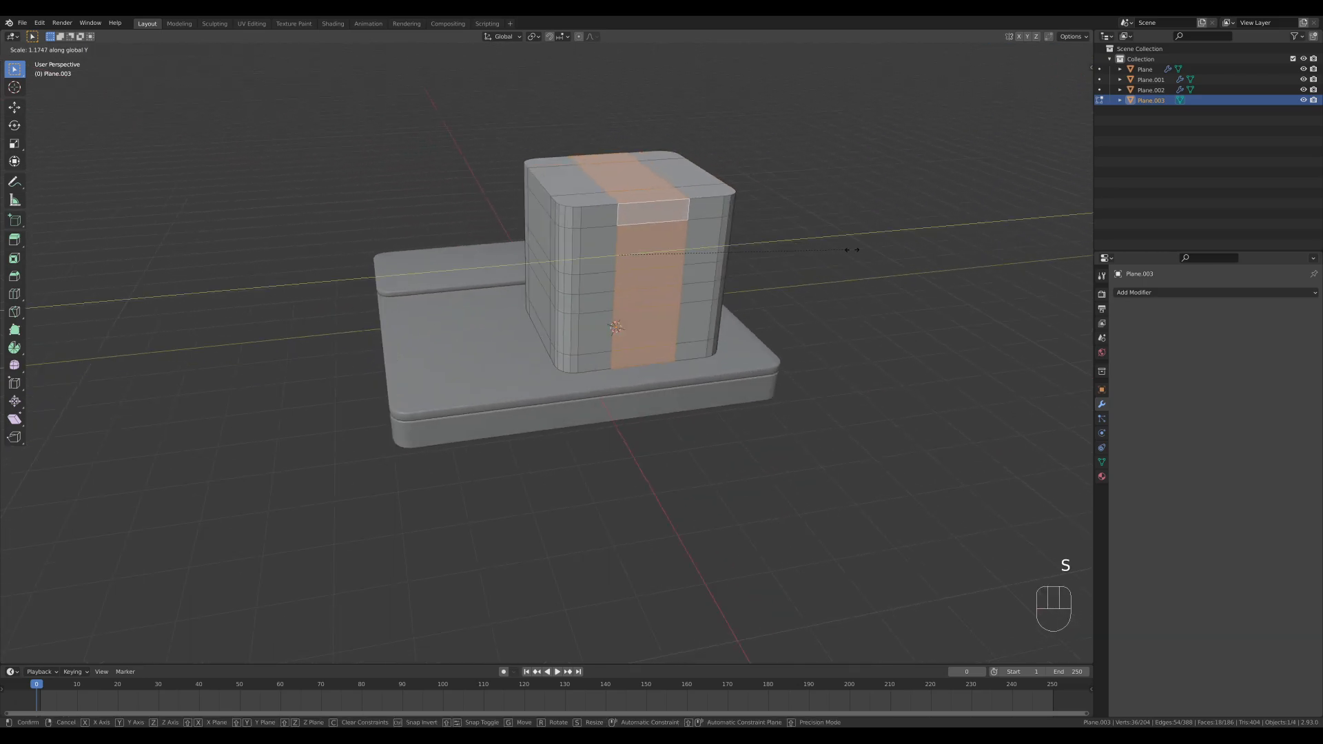
left_click(972, 253)
- Add a centred vertical loop cut through the widened middle section of the wall facing the base's open edge
middle_click_drag(777, 275, 601, 267)
key("ctrl+r")
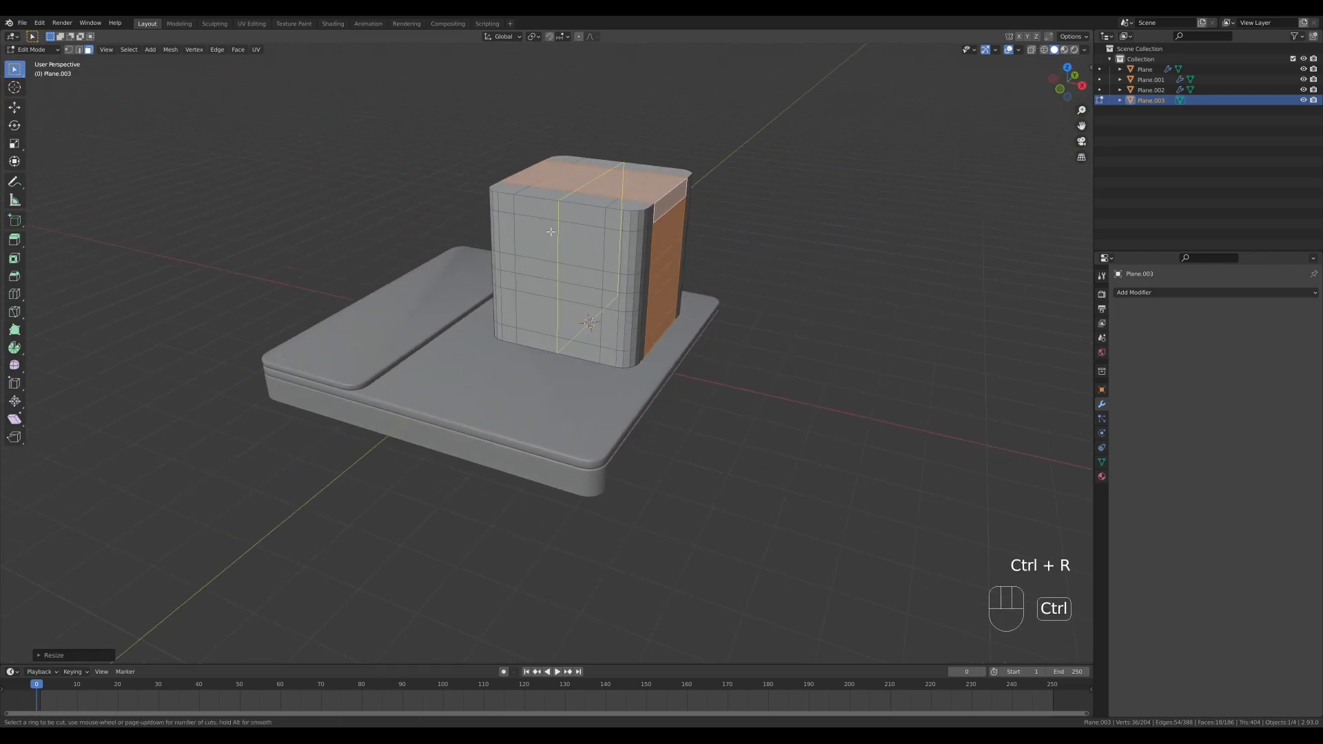
left_click(559, 222)
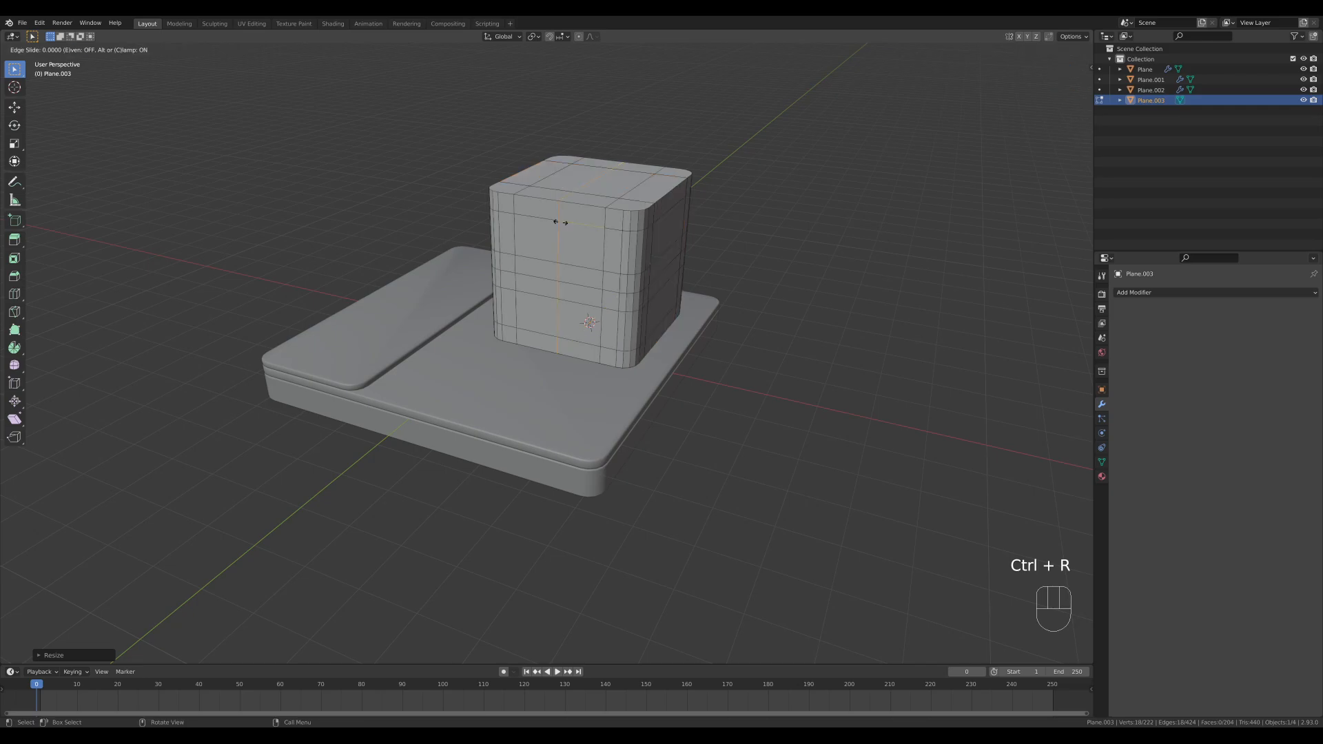
right_click(560, 222)
- Select the ground-floor door faces and the neighbouring lower window face on the newly cut wall
key("3")
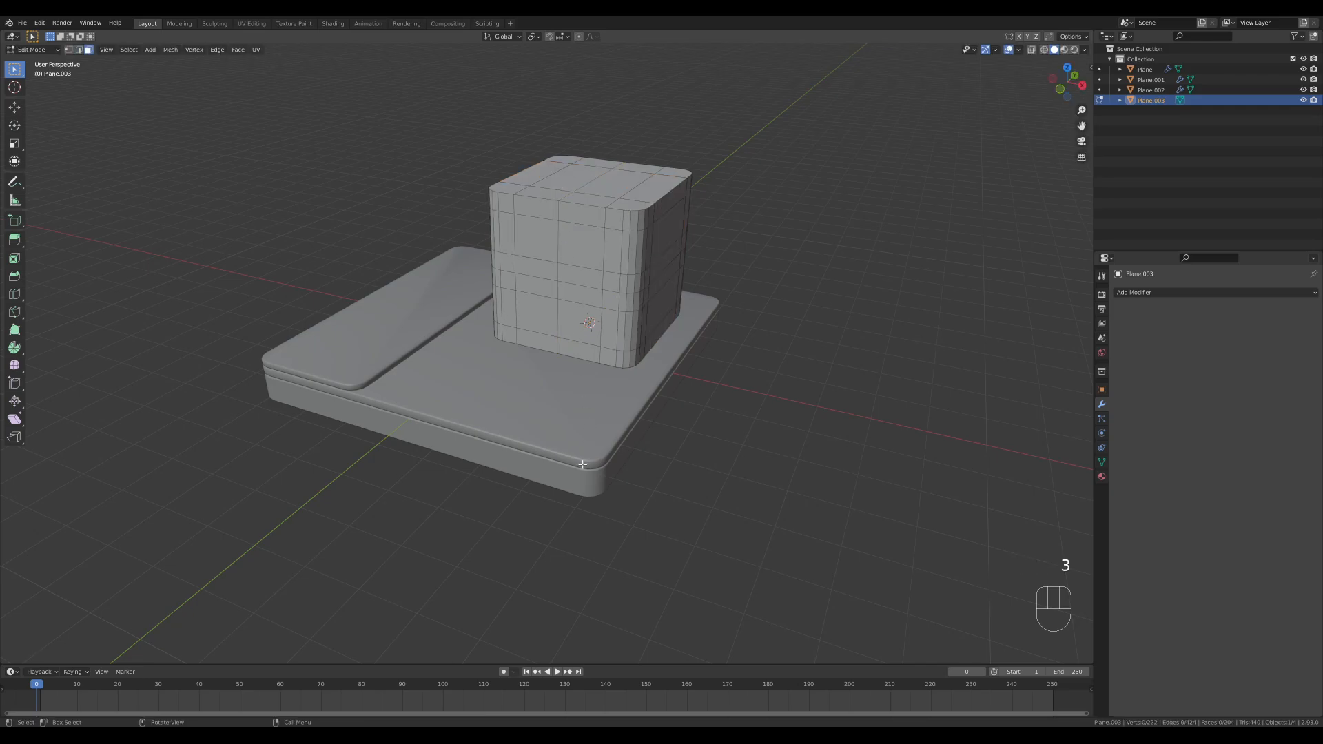
left_click(538, 348)
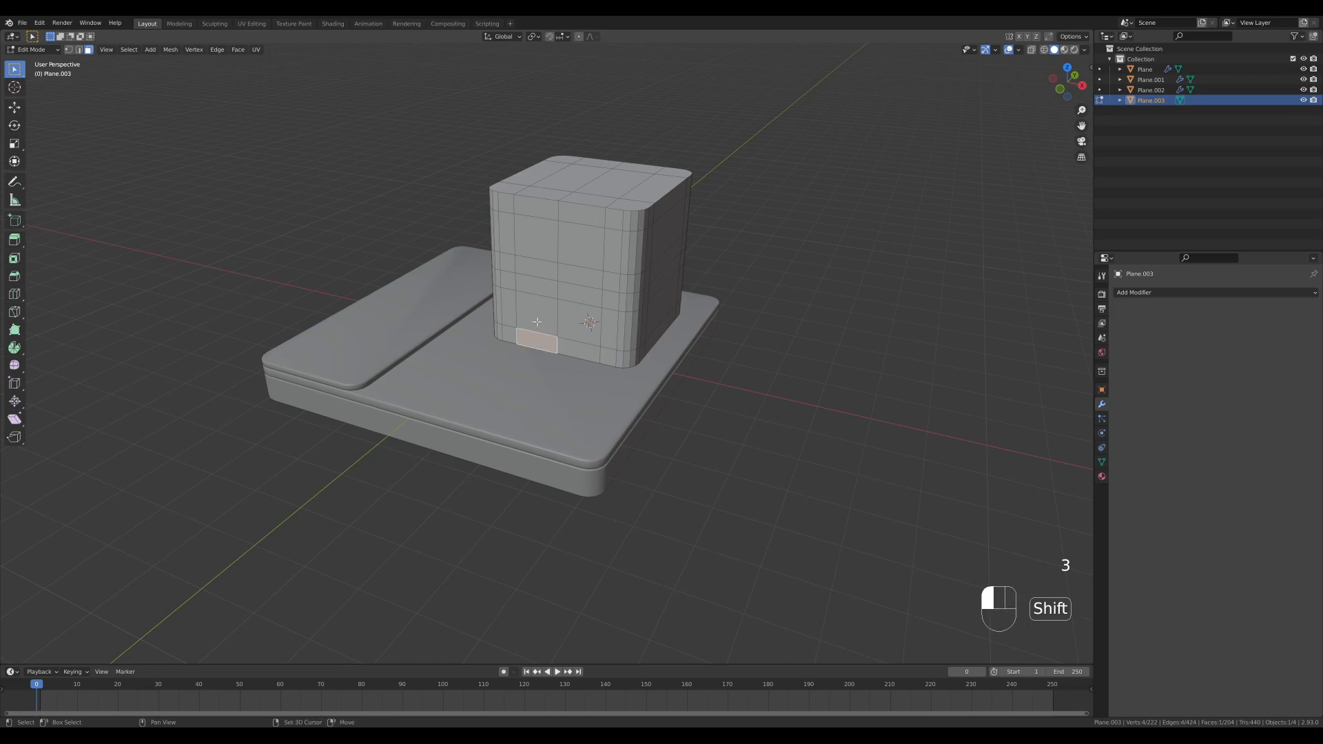
left_click(536, 309, "shift")
left_click(594, 328, "shift")
- Add the upper window band around the rounded corner and the adjacent wall's lower window face to the selection
middle_click_drag(803, 324, 529, 244)
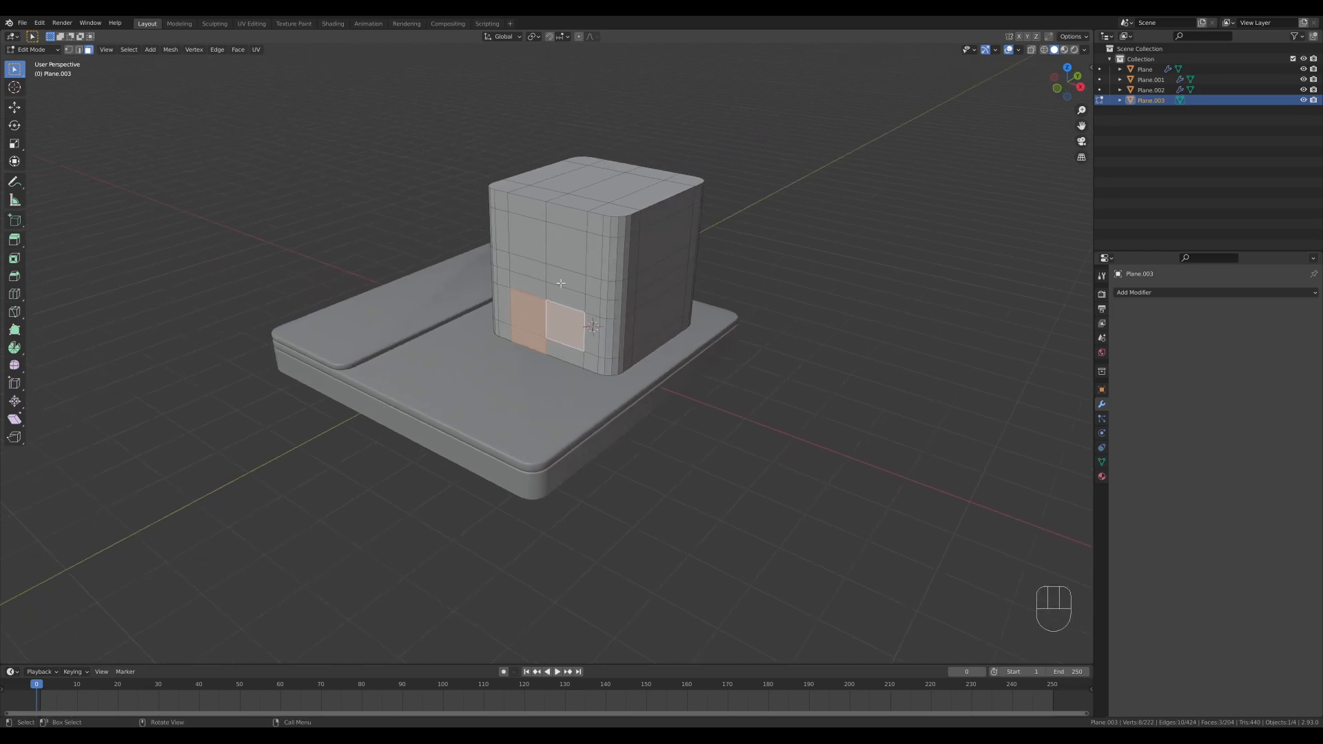
left_click(527, 238, "shift")
middle_click_drag(777, 257, 638, 345)
left_click(672, 247, "ctrl")
left_click(638, 345, "shift")
- Extend the lower window selection around the next rounded corner to include both middle faces of the following wall
middle_click_drag(880, 335, 588, 376)
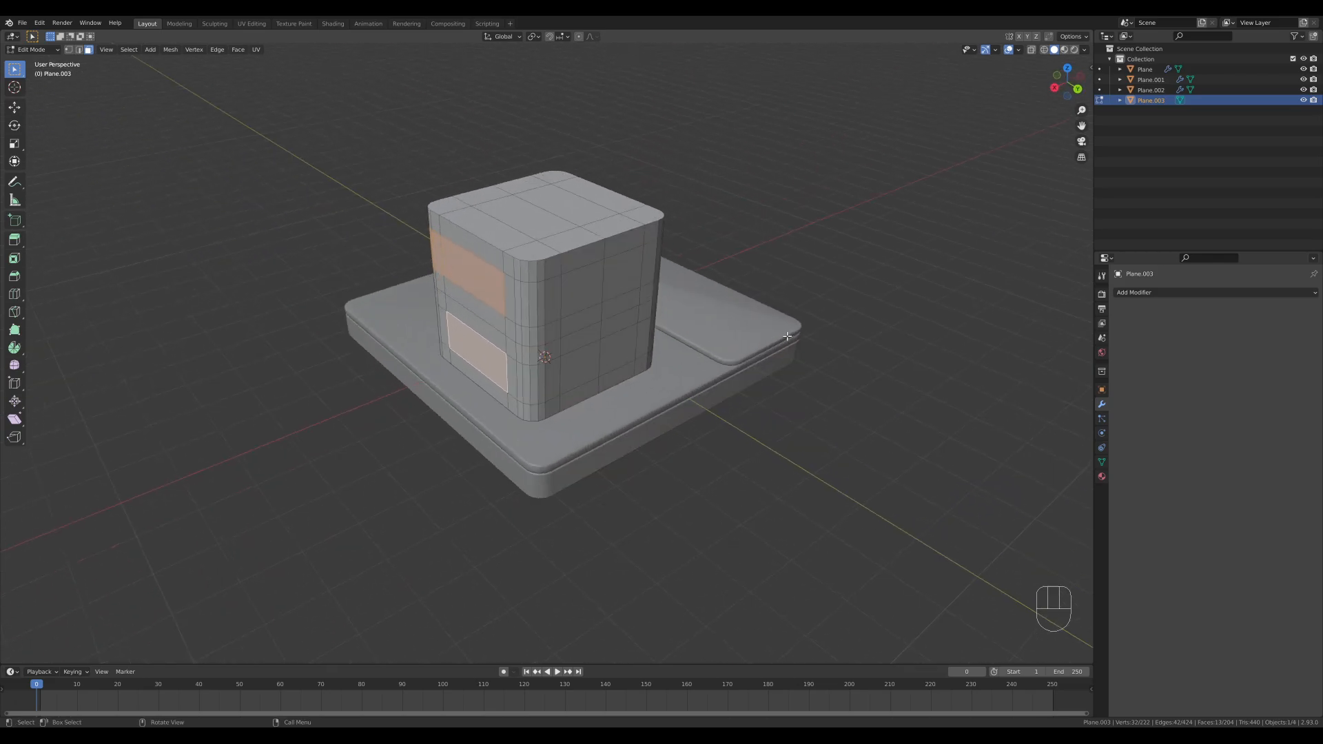
left_click(585, 361, "ctrl")
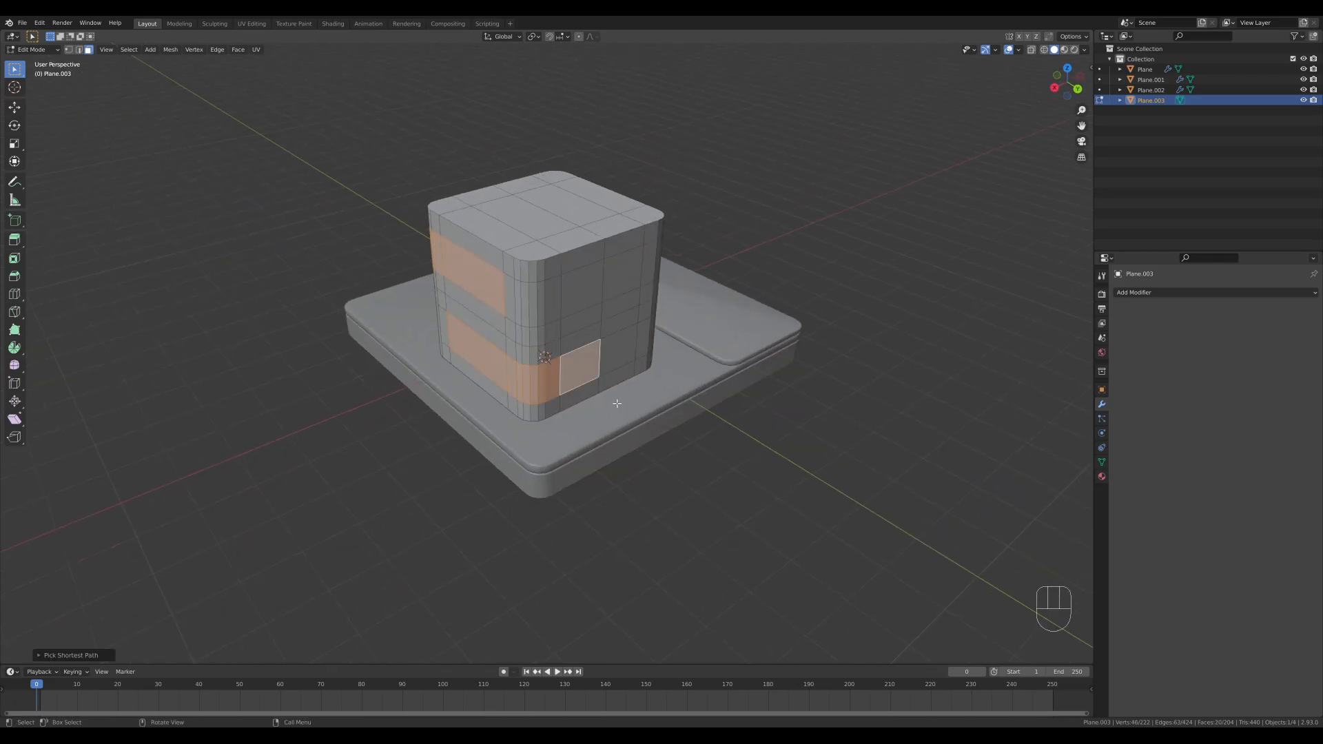
left_click(610, 355, "shift")
middle_click_drag(610, 355, 590, 391)
middle_click_drag(748, 321, 682, 341, "shift")
scroll(682, 355, "up", 2)
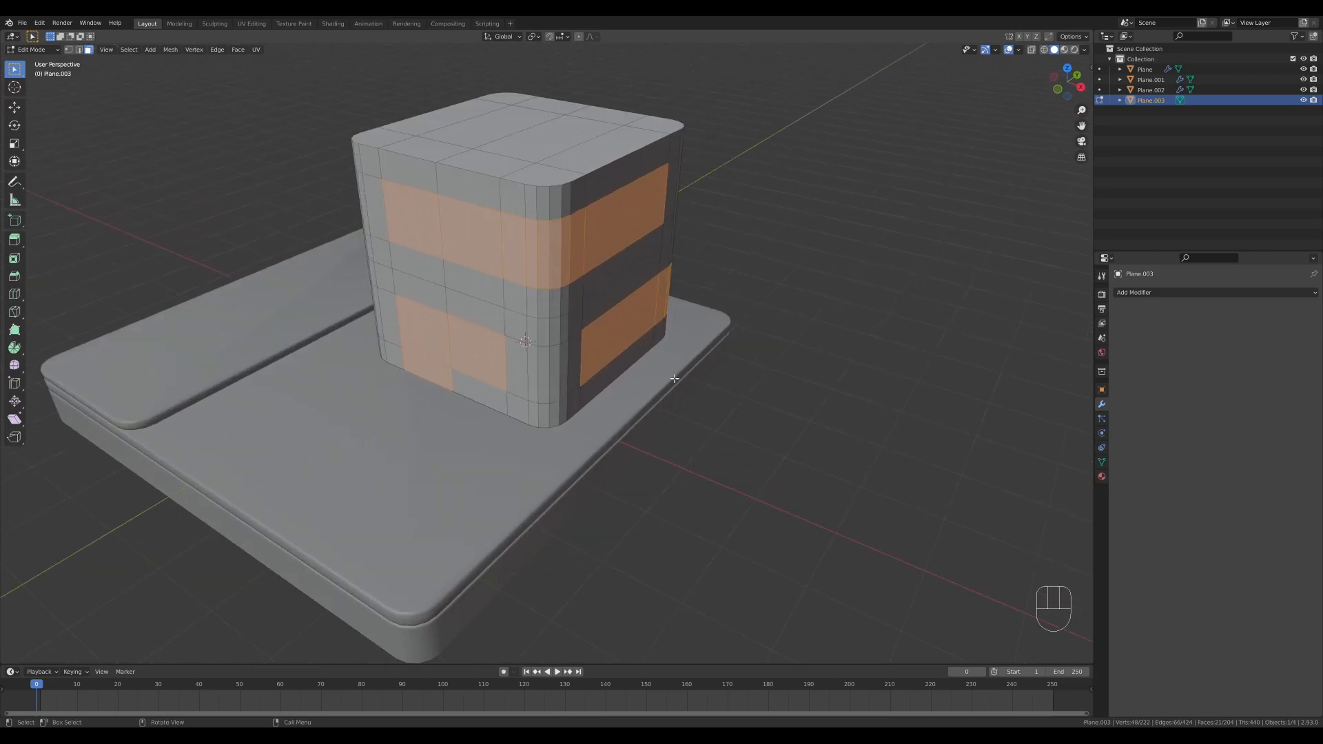
- Extrude the selected door and window faces inward along their normals by about 0.21 m to recess them
scroll(674, 378, "down", 2)
key("alt+e")
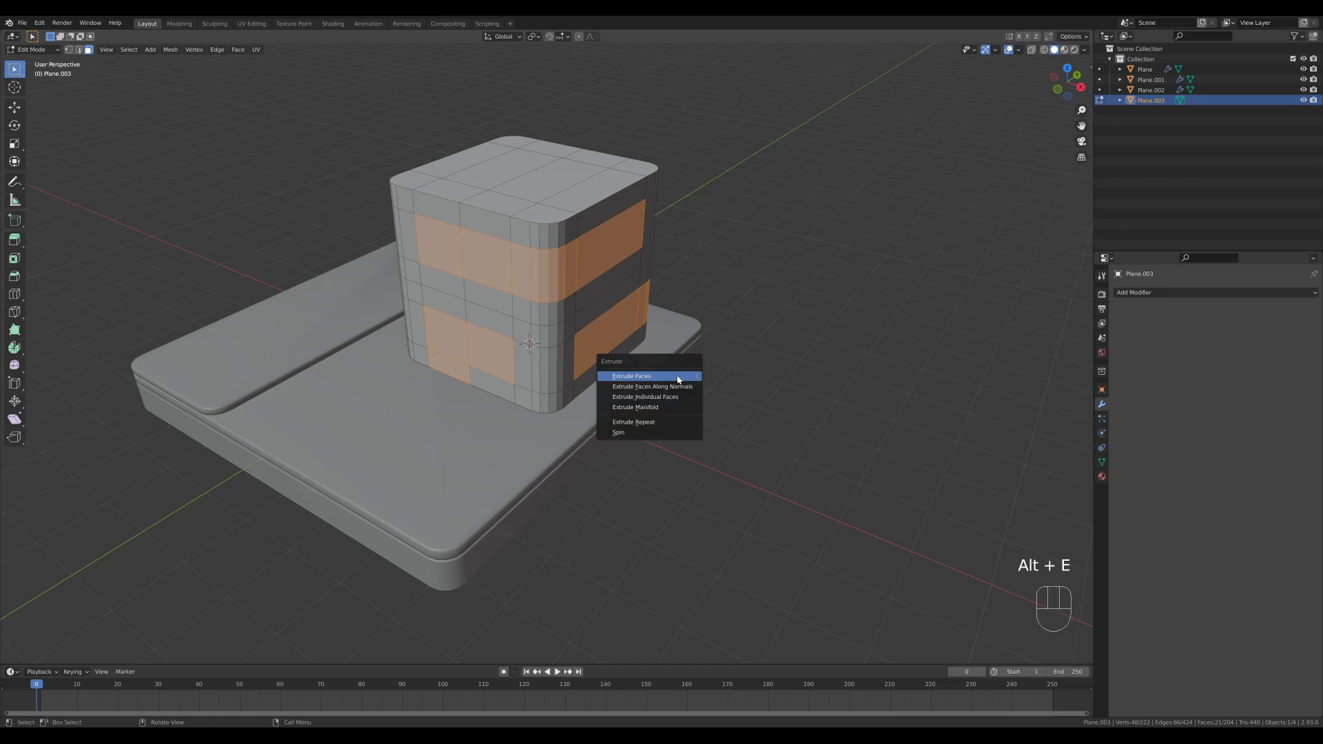
left_click(669, 388)
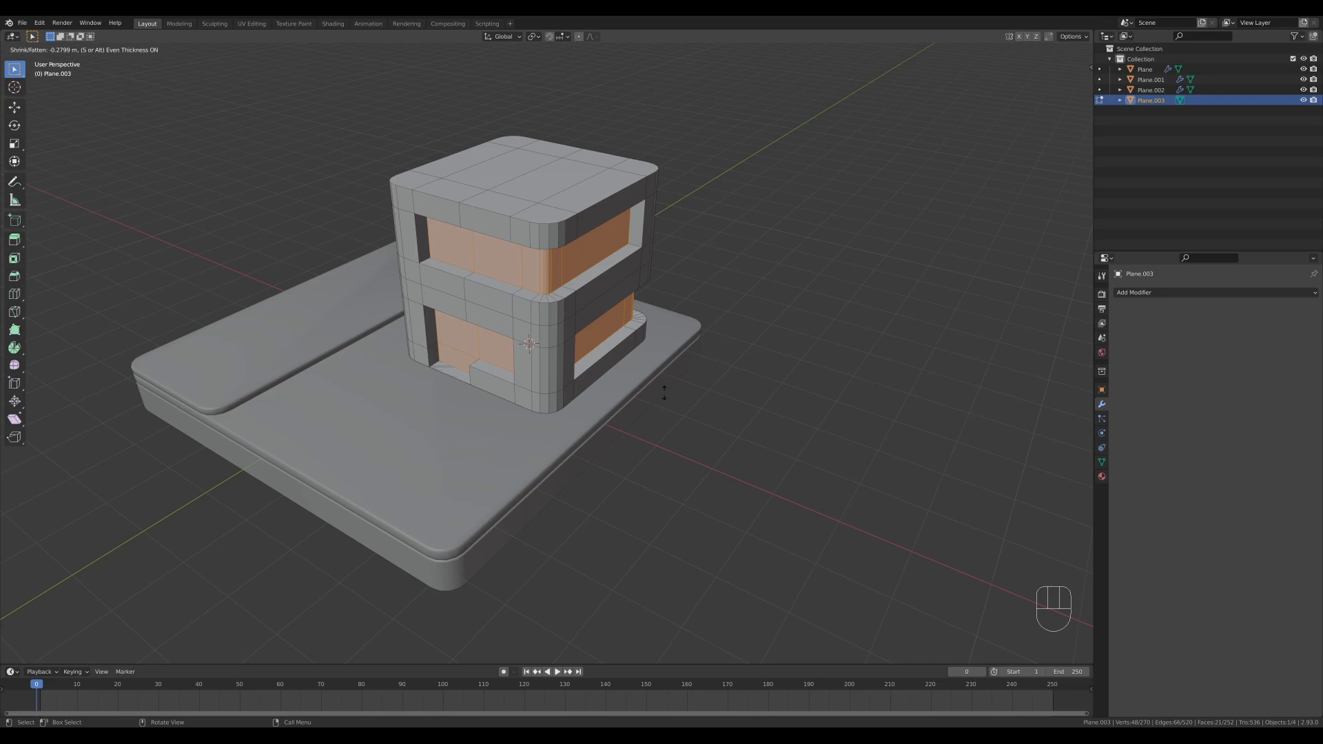
key("shift")
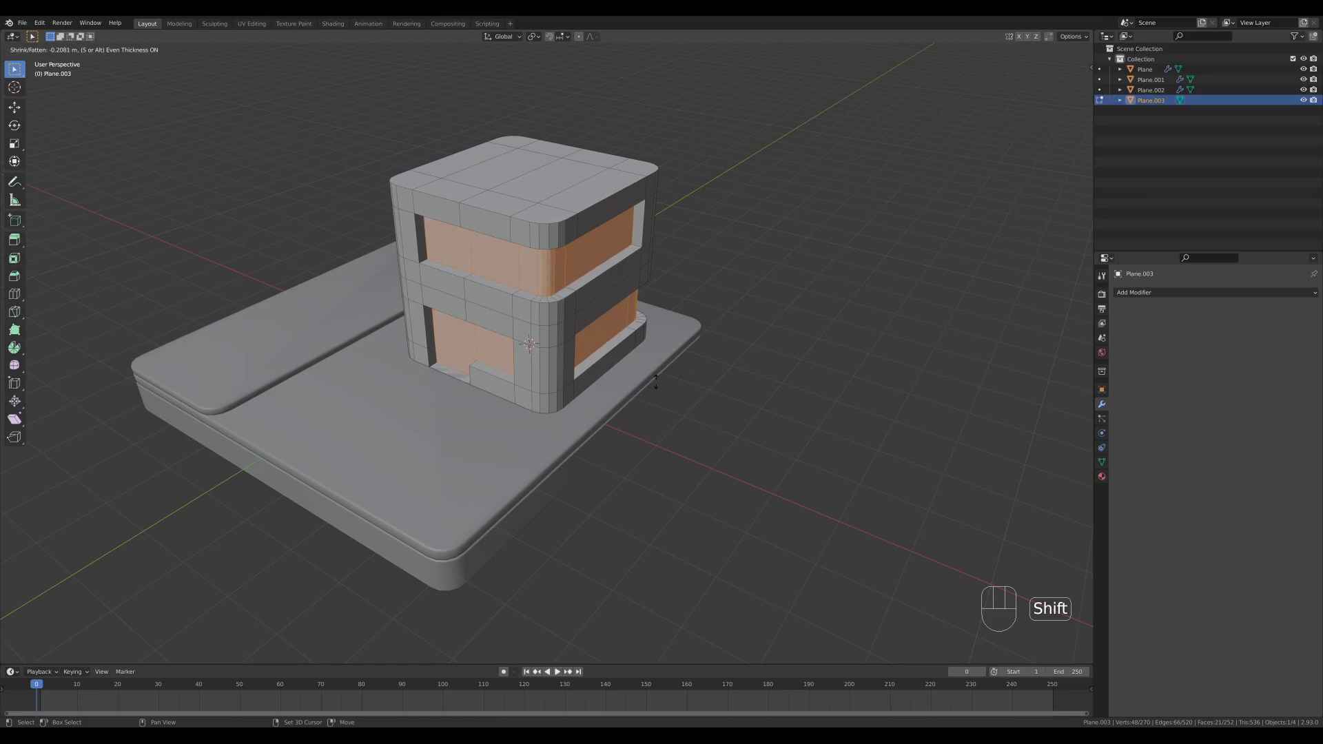
left_click(657, 382, "shift")
left_click(423, 396)
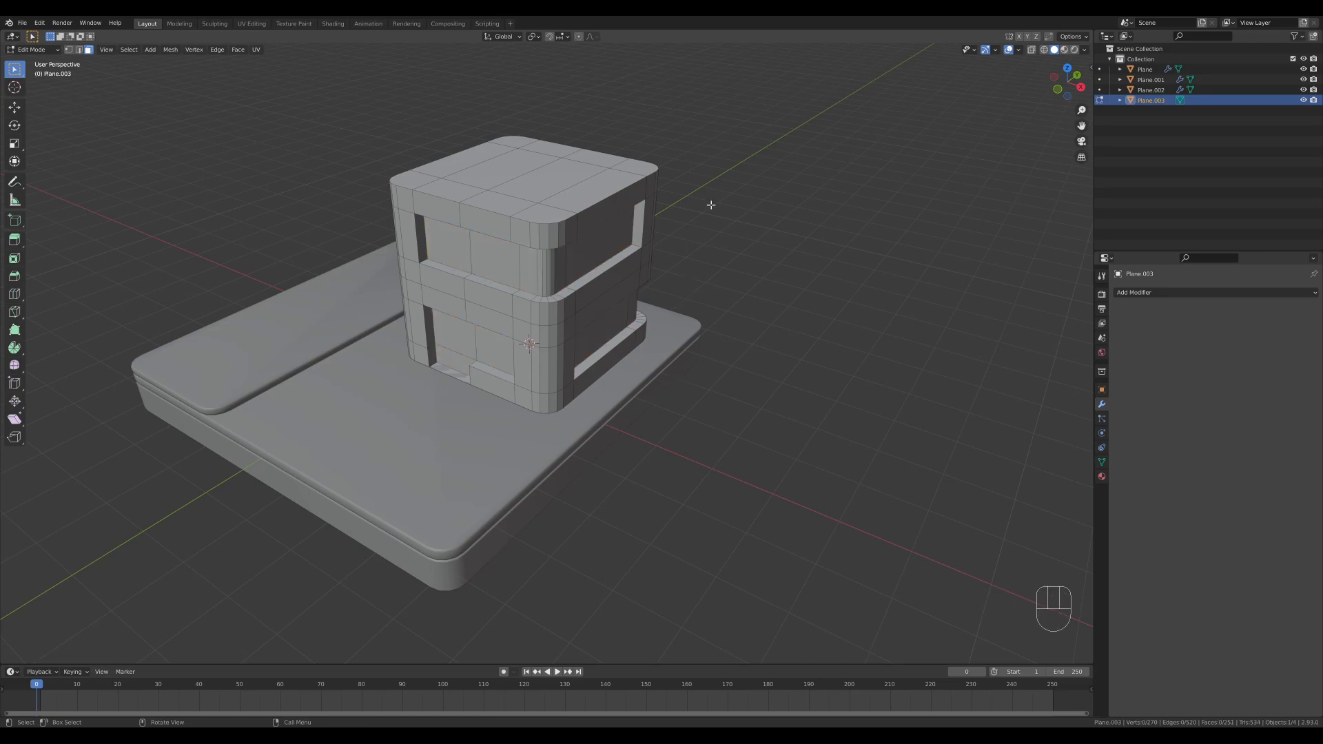
- Select all the faces of the house's flat roof, including the rounded corner faces
middle_click_drag(711, 205, 690, 248)
left_click_drag(594, 266, 460, 191)
left_click(417, 222, "shift")
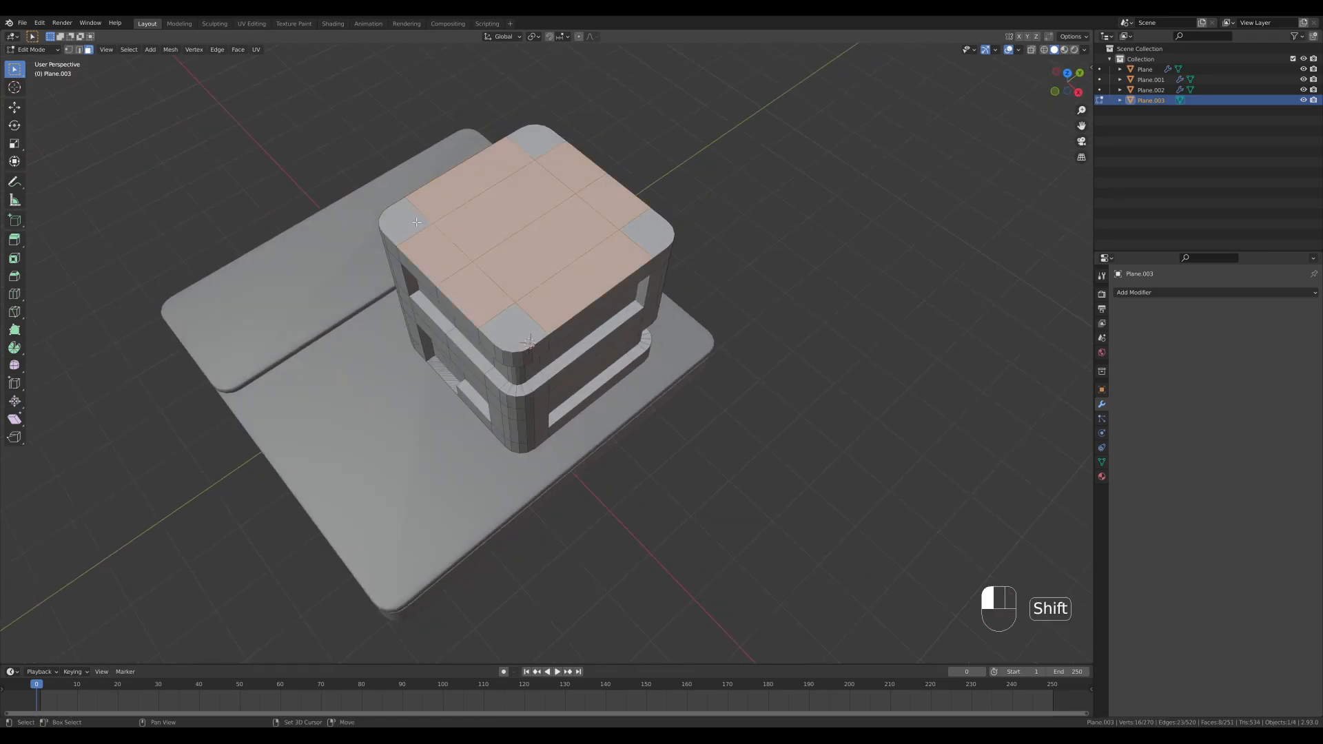
left_click(576, 163, "shift")
left_click(645, 237, "shift")
left_click(542, 142, "shift")
left_click(571, 168, "shift")
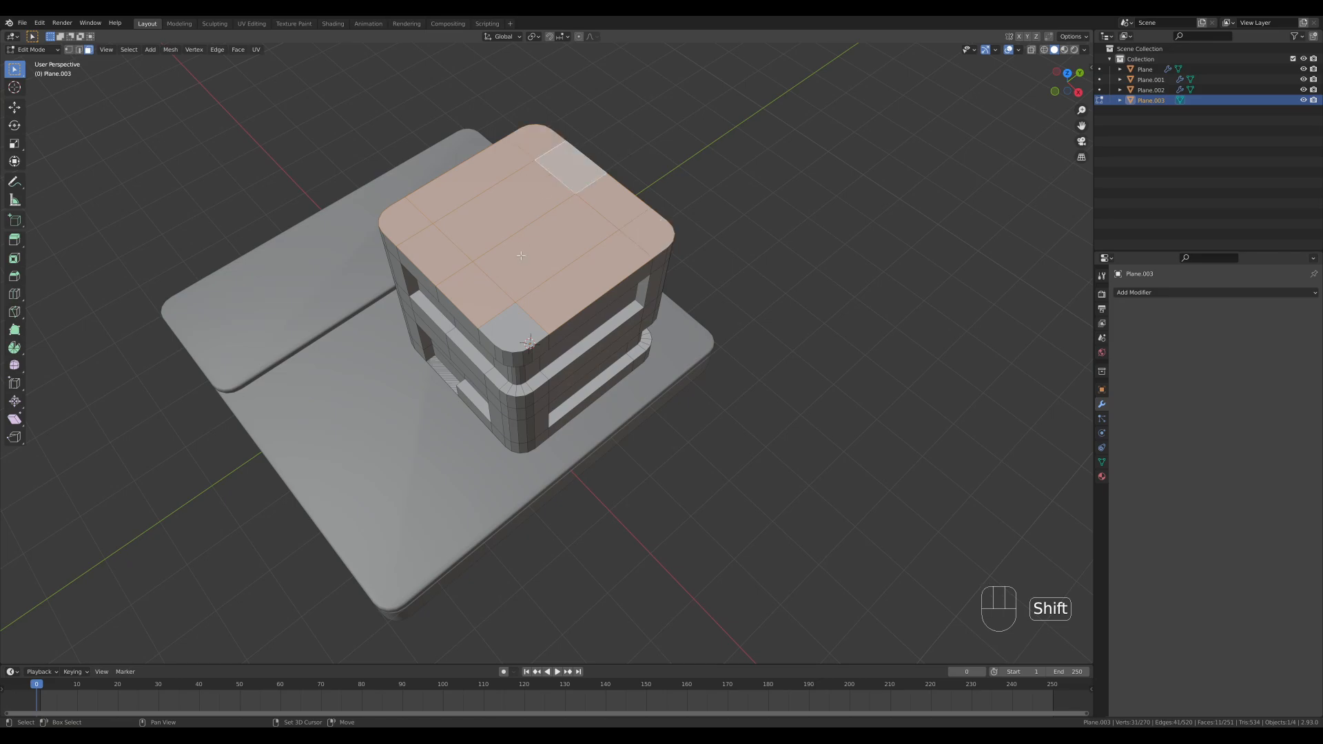
left_click(513, 330, "shift")
- Inset the roof faces to leave a narrow rim and extrude the inner area down about 0.17 m
middle_click_drag(792, 296, 811, 306)
key("i")
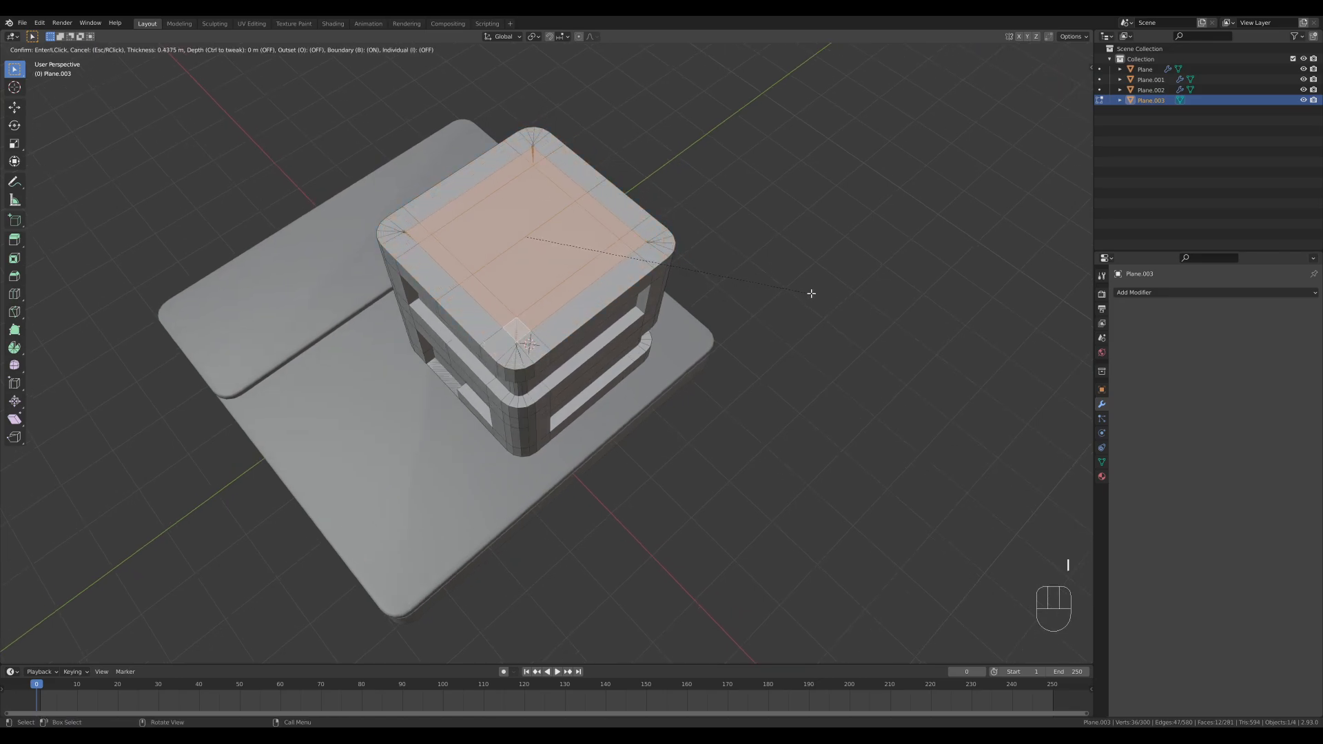
left_click(819, 294)
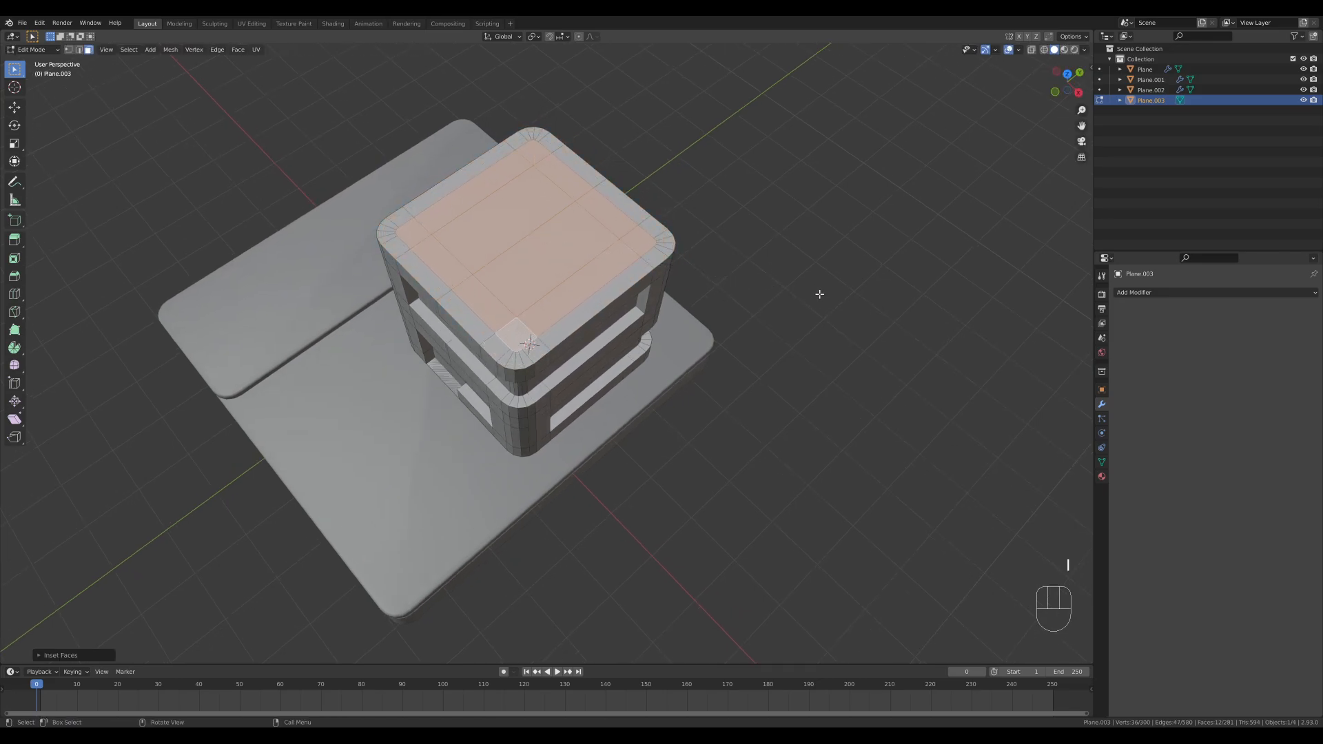
middle_click_drag(820, 295, 733, 284)
key("e")
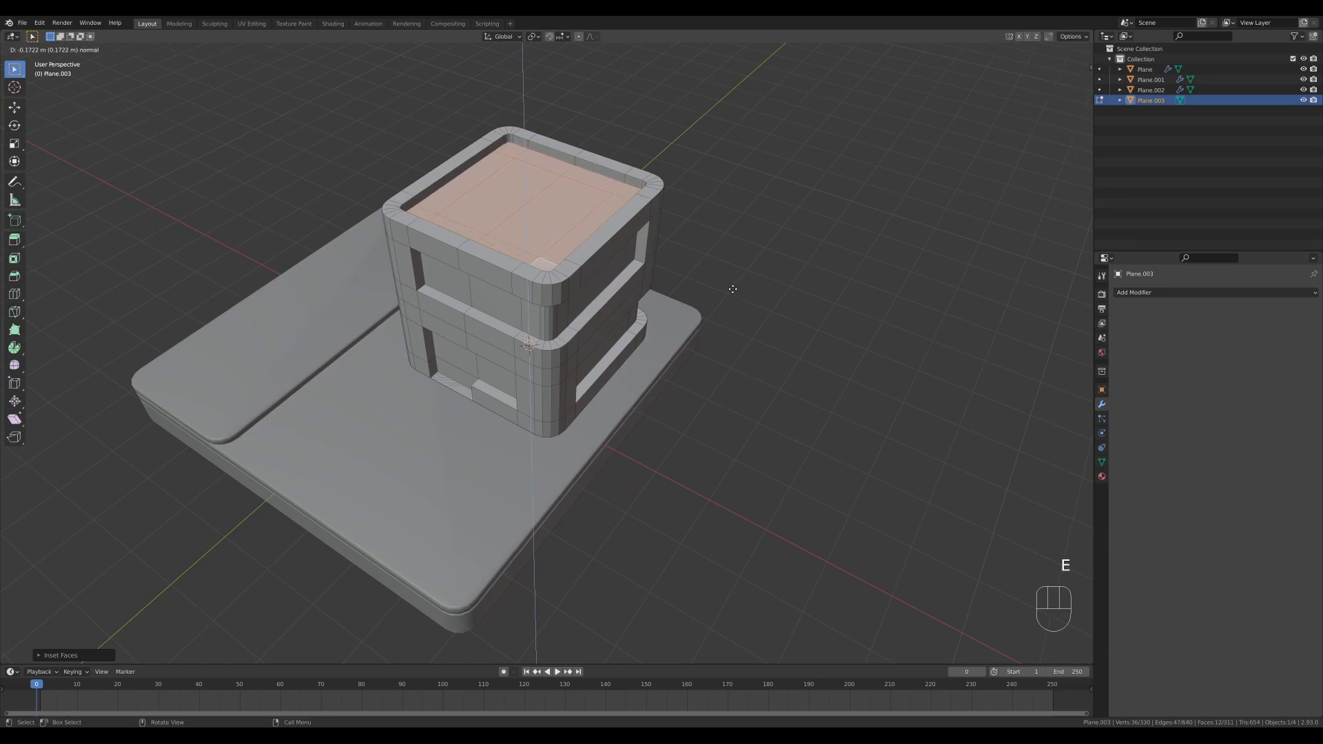
left_click(733, 288)
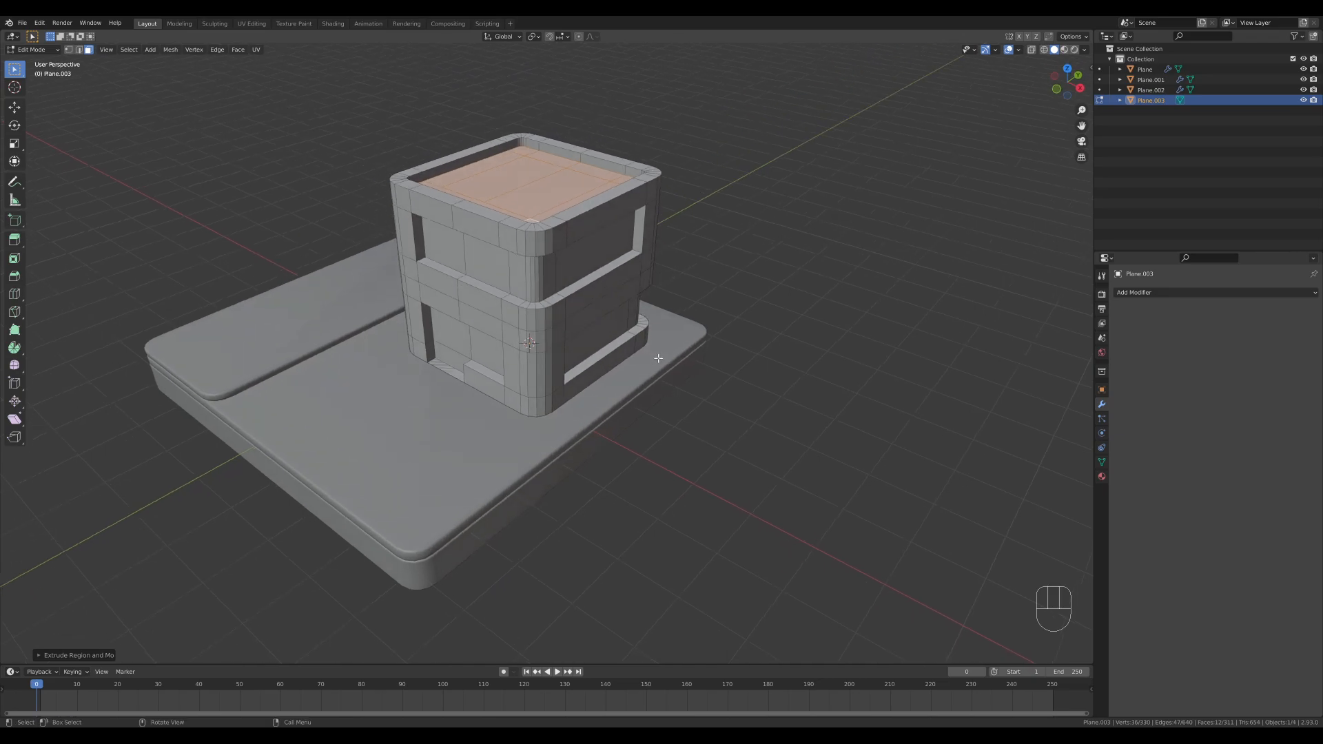
- Shade the house block smooth in Object Mode and enable Auto Smooth with a 180° angle
scroll(592, 358, "down", 3)
key("Tab")
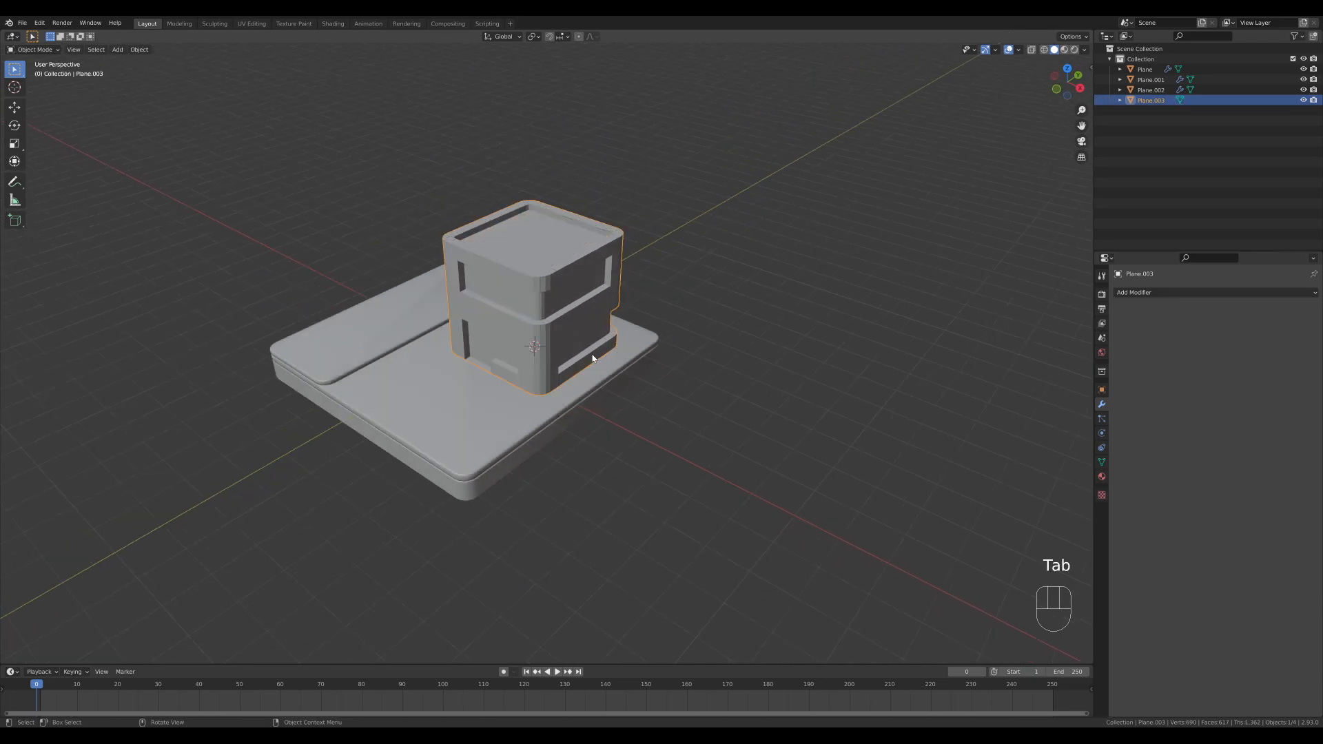
right_click(572, 309)
left_click(572, 305)
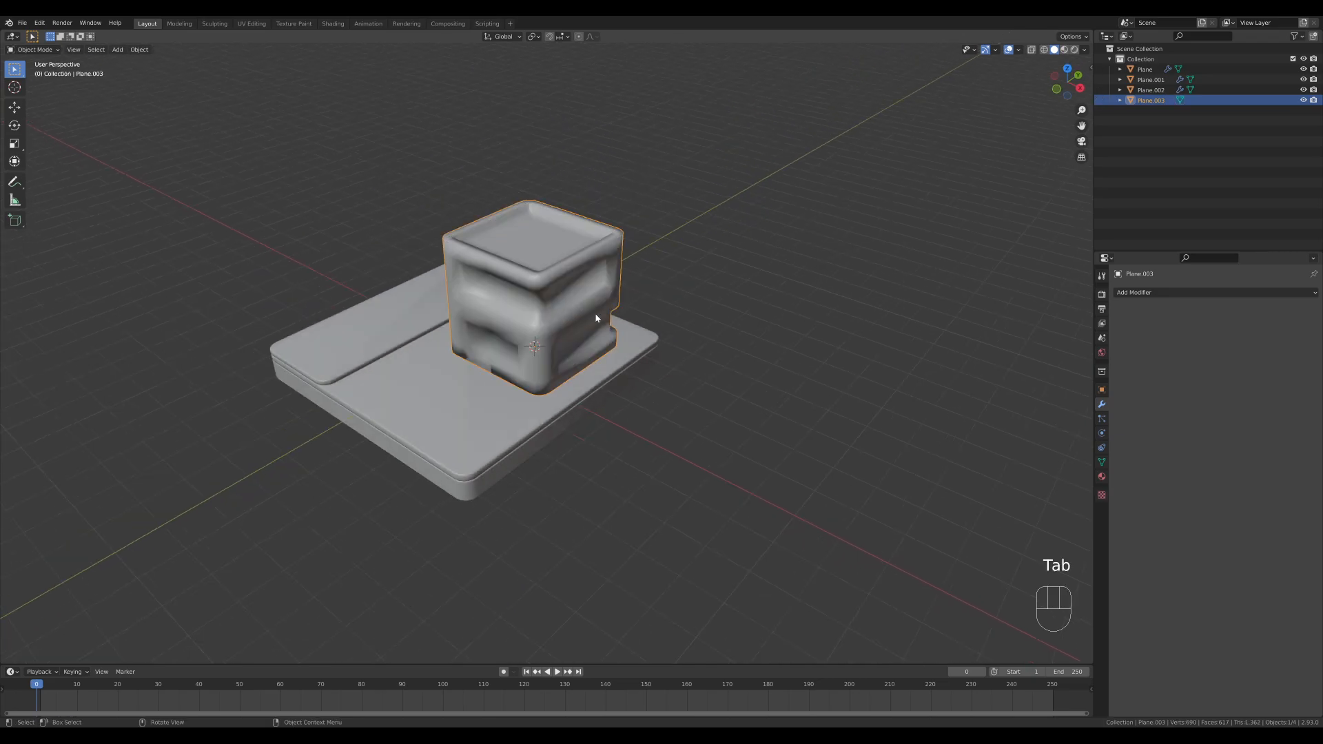
left_click(1102, 463)
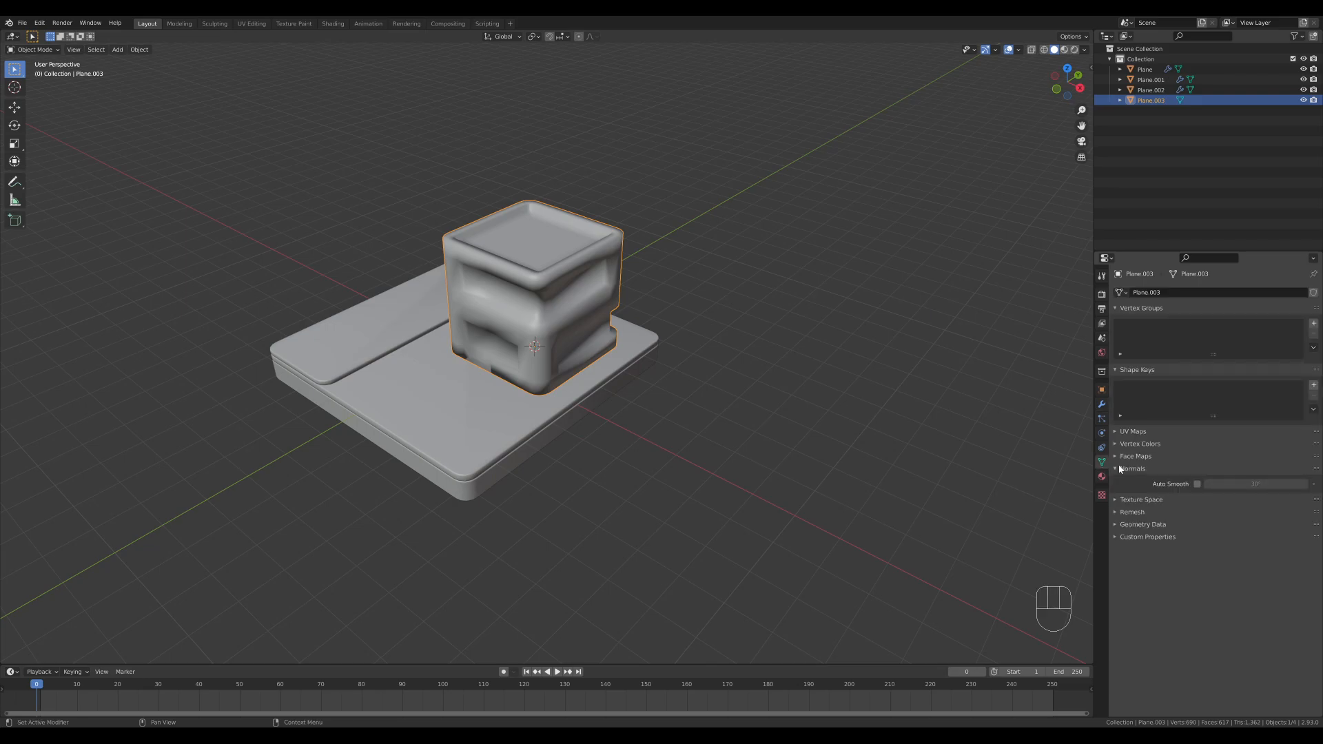
left_click(1198, 484)
left_click_drag(1220, 484, 1241, 508)
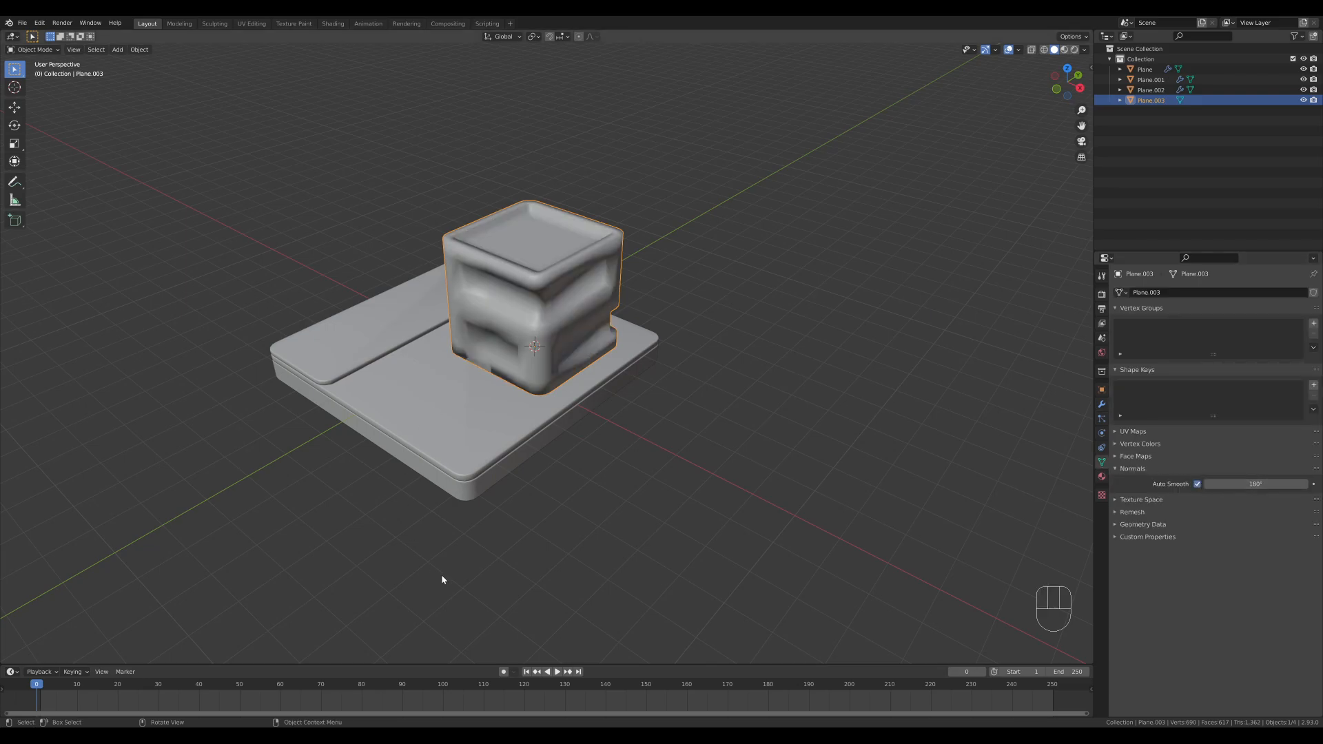
- Copy the Bevel modifier from the thin upper base slab, Plane.001, to the house block
left_click(441, 455, "shift")
left_click(1102, 404)
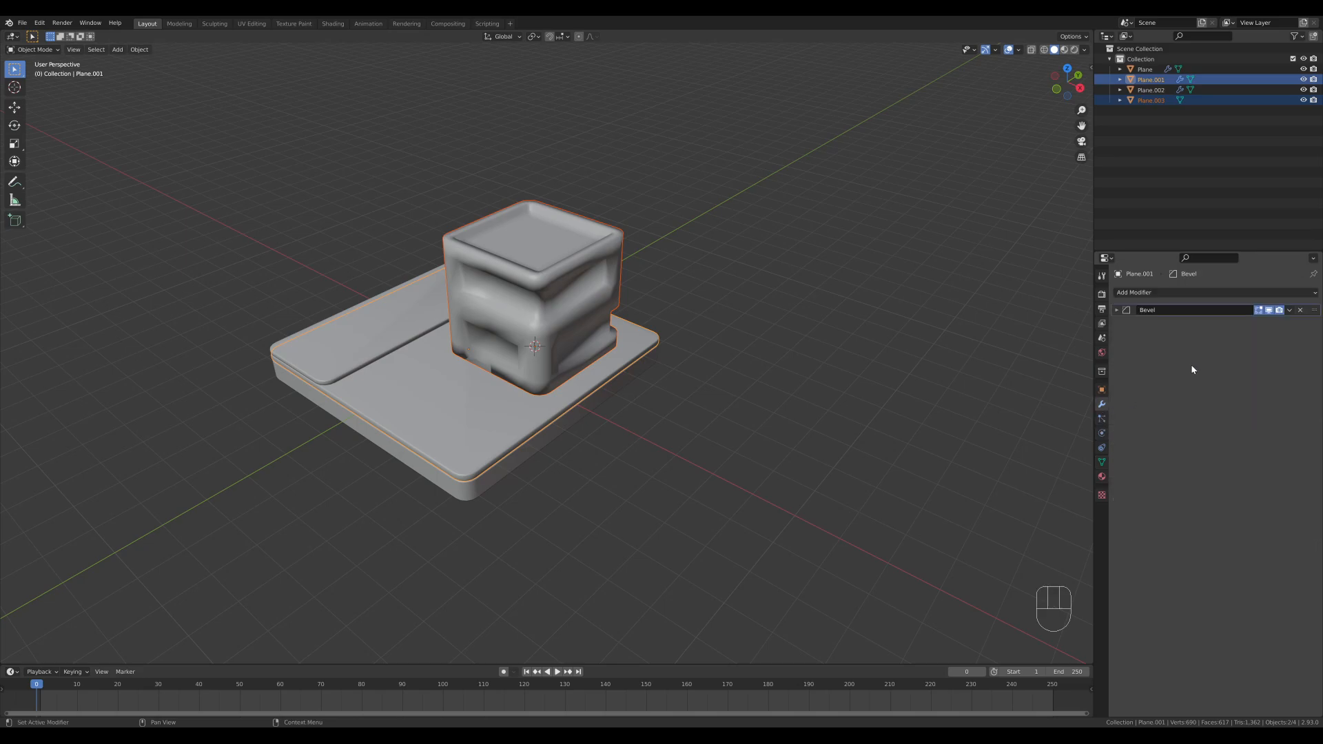
left_click(1290, 312)
left_click(1259, 344)
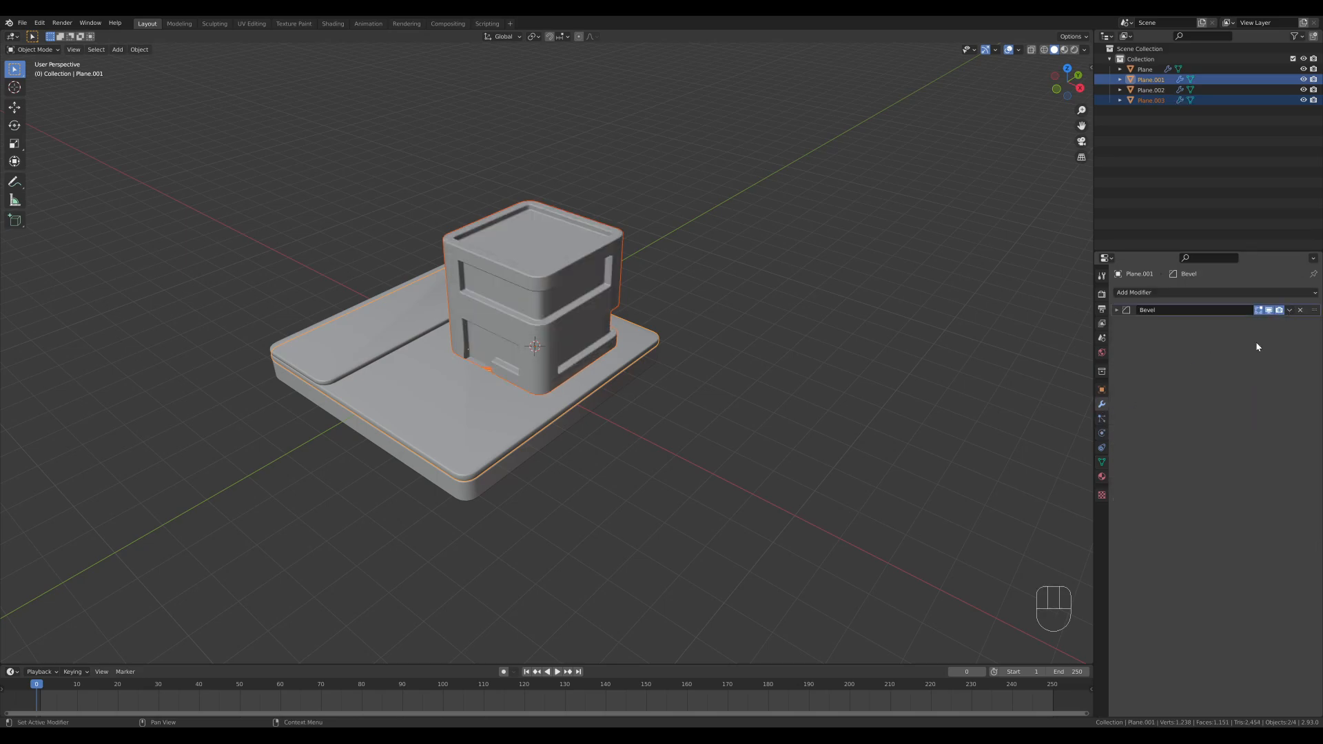
left_click(646, 479)
- Place the 3D cursor near the front end of the raised strip and add a single vertex there
middle_click_drag(599, 335, 645, 369)
left_click(539, 382)
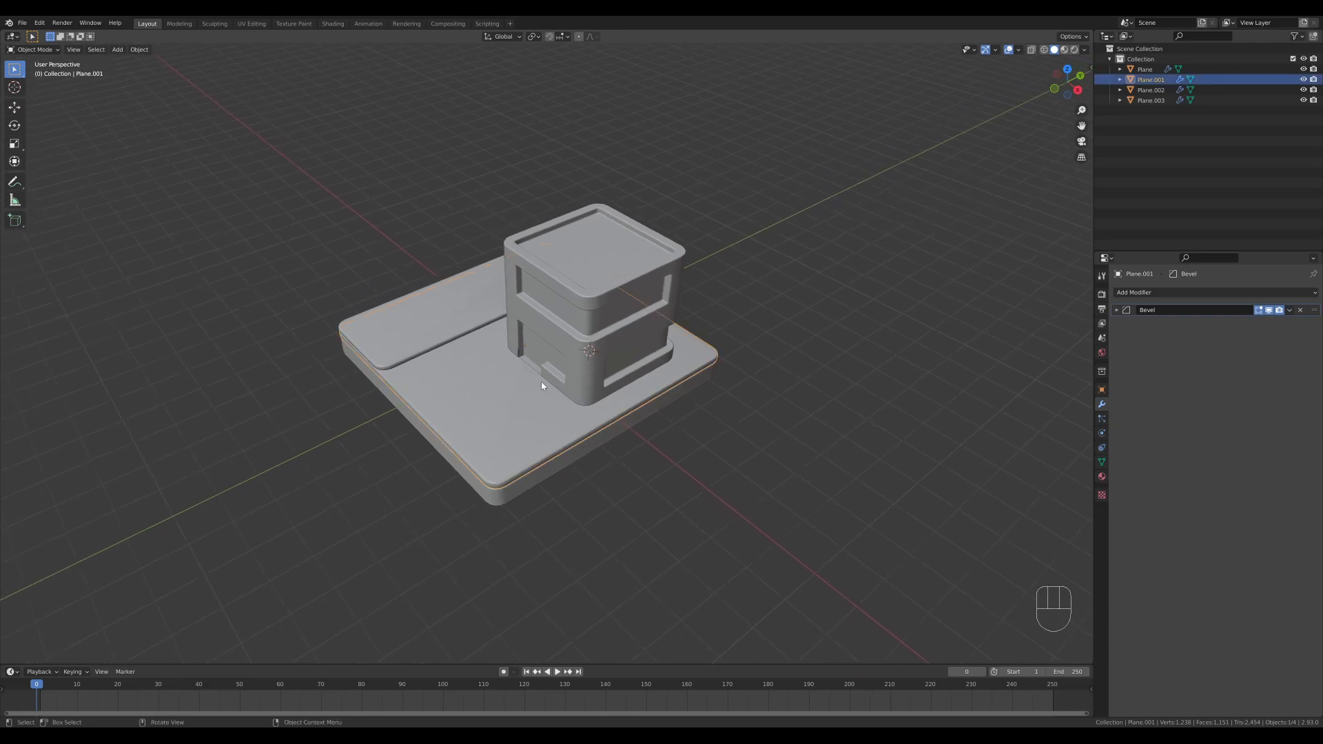
scroll(540, 382, "up", 3)
mouse_move(526, 317)
middle_mouse_down("shift")
mouse_move(560, 325)
mouse_move(537, 334)
middle_mouse_up("shift")
middle_click_drag(537, 333, 554, 337, "shift")
scroll(448, 379, "up", 2)
key("shift+a")
mouse_move(458, 355)
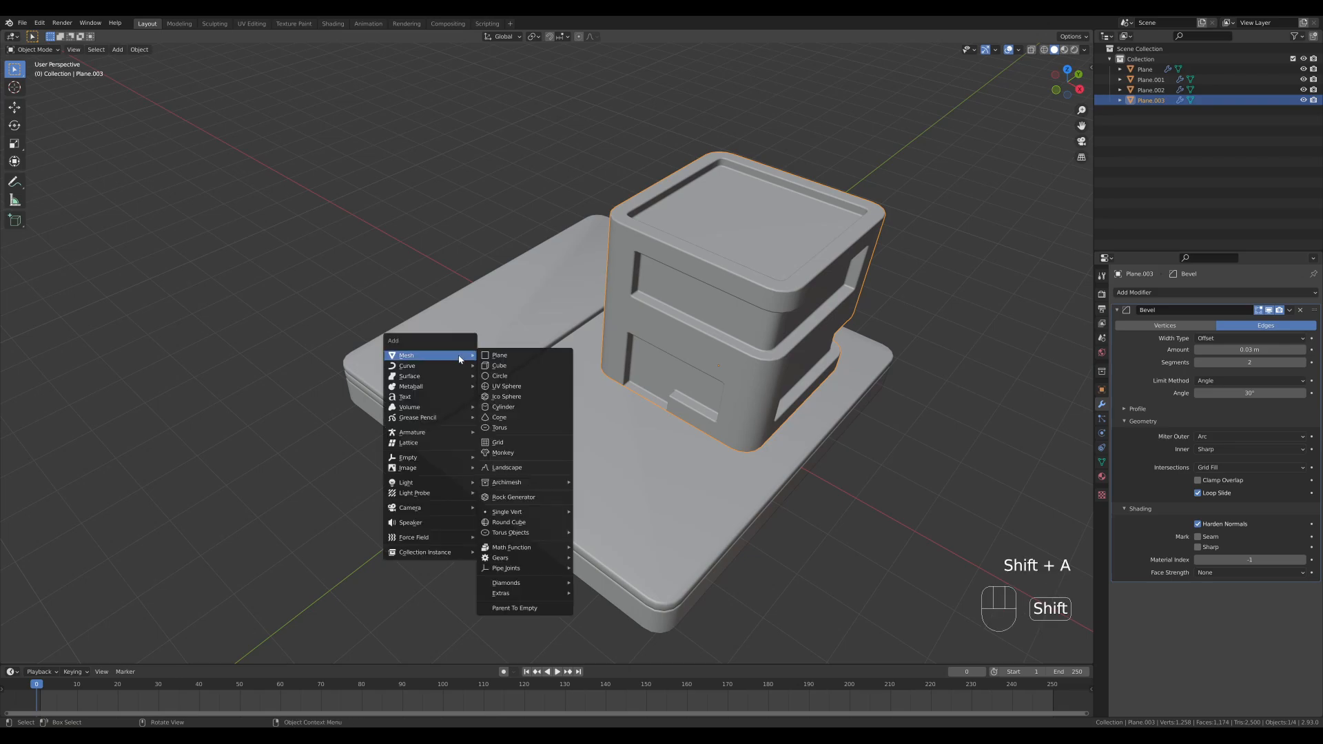
mouse_move(532, 512)
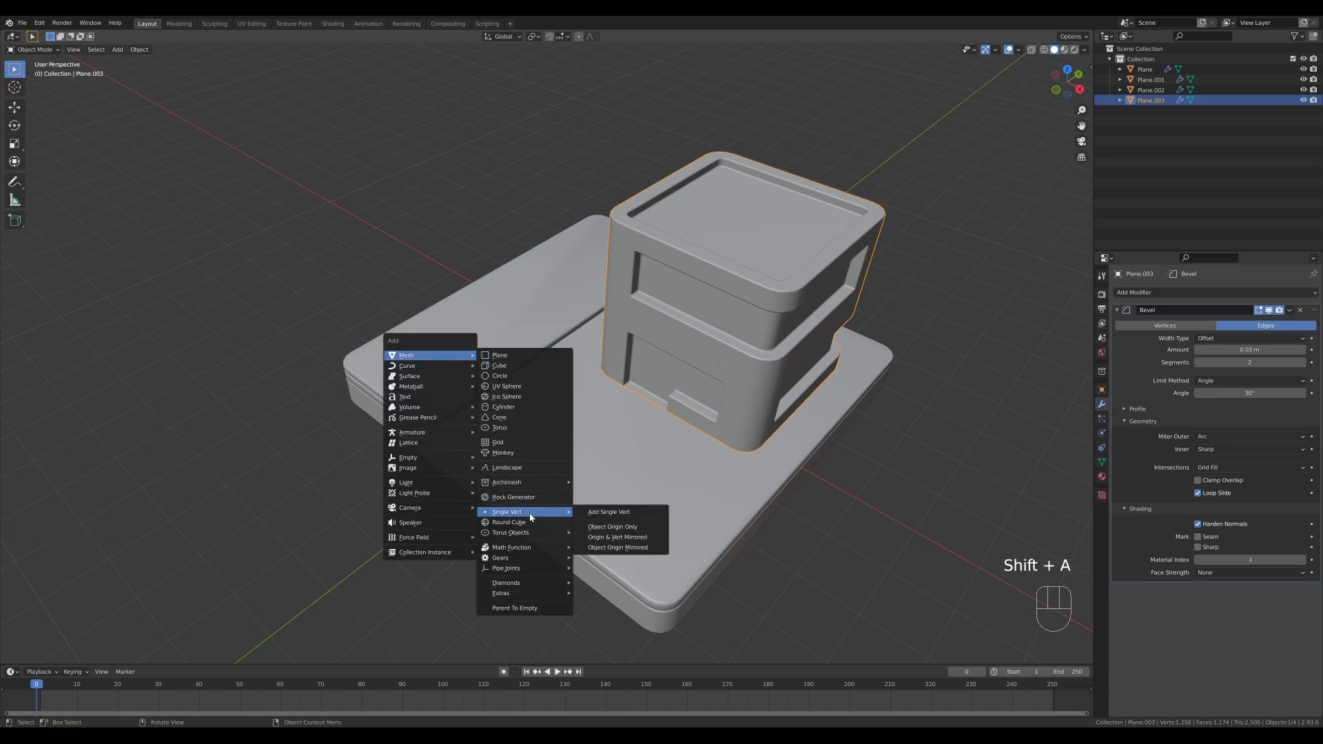
left_click(604, 514)
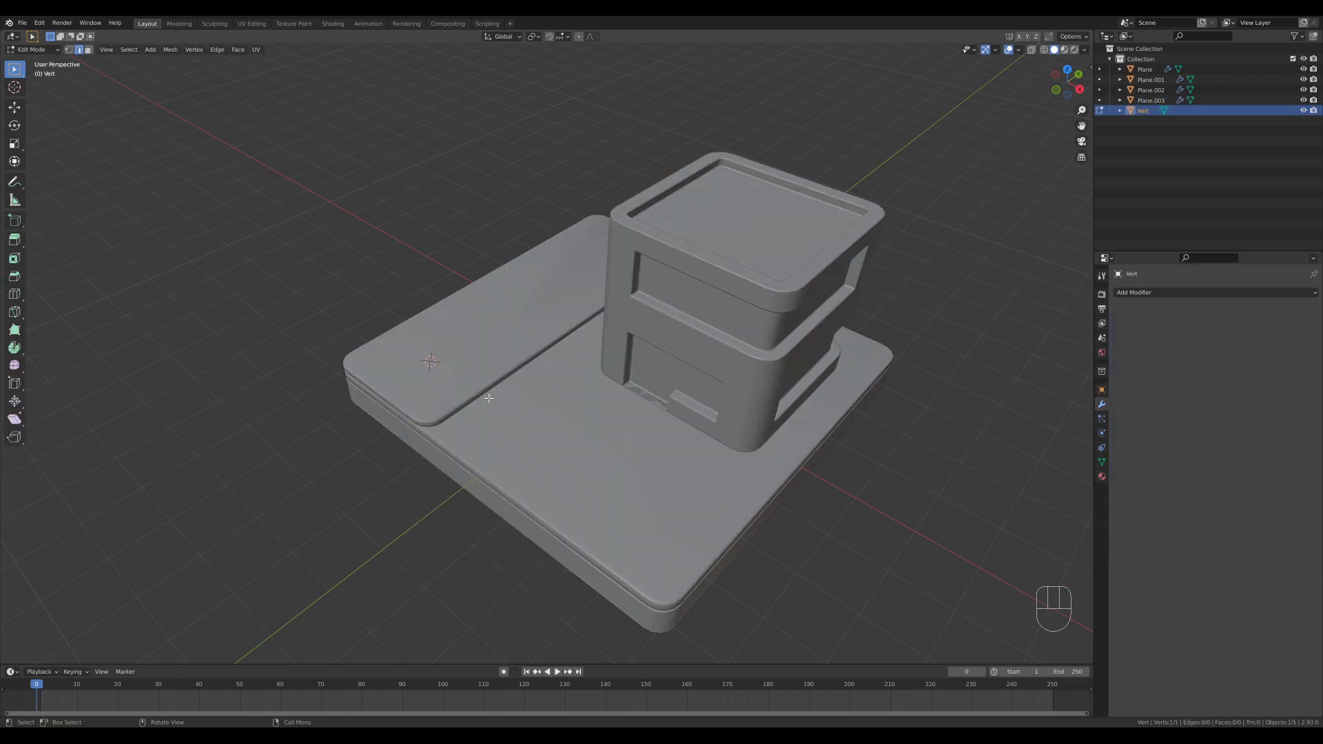
- In front view with vertex selection, extrude the single vertex straight up about 0.9 m along Z as a tree trunk
key("1")
key("2")
key("1")
key("KP_1")
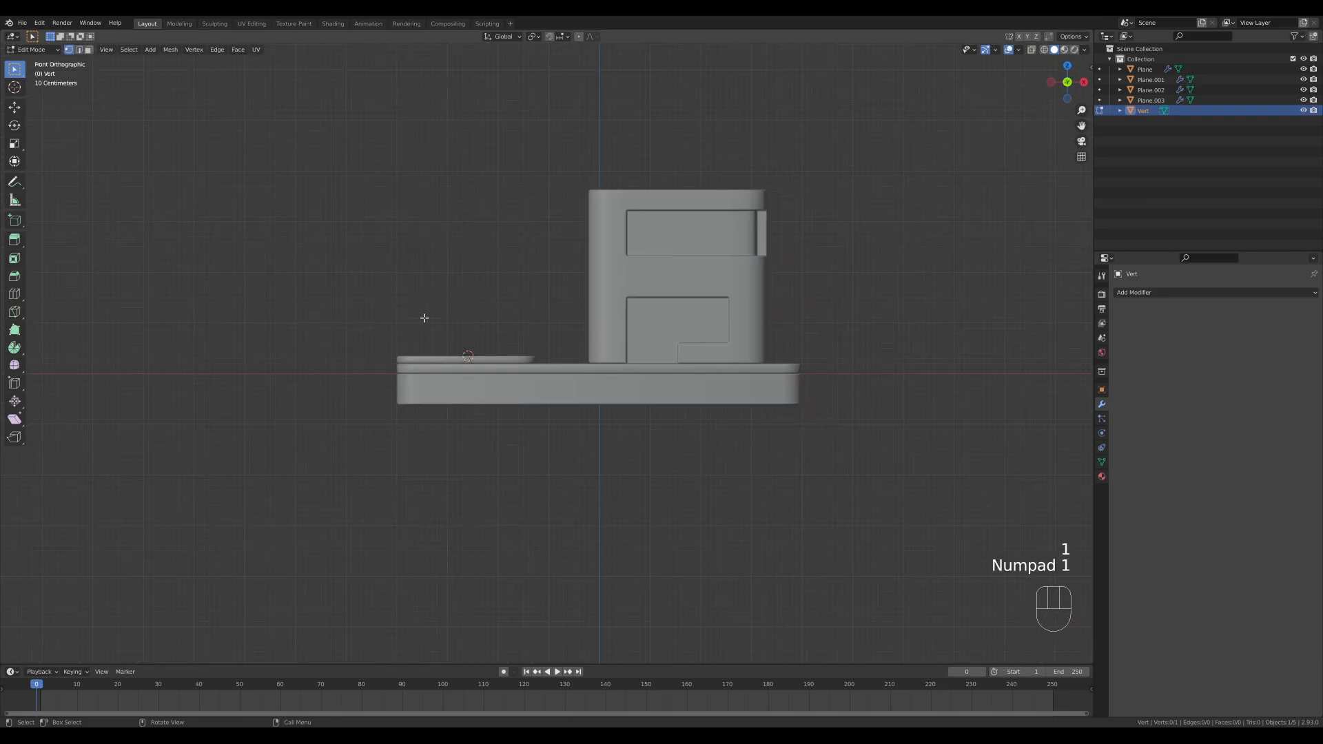
key("e")
key("z")
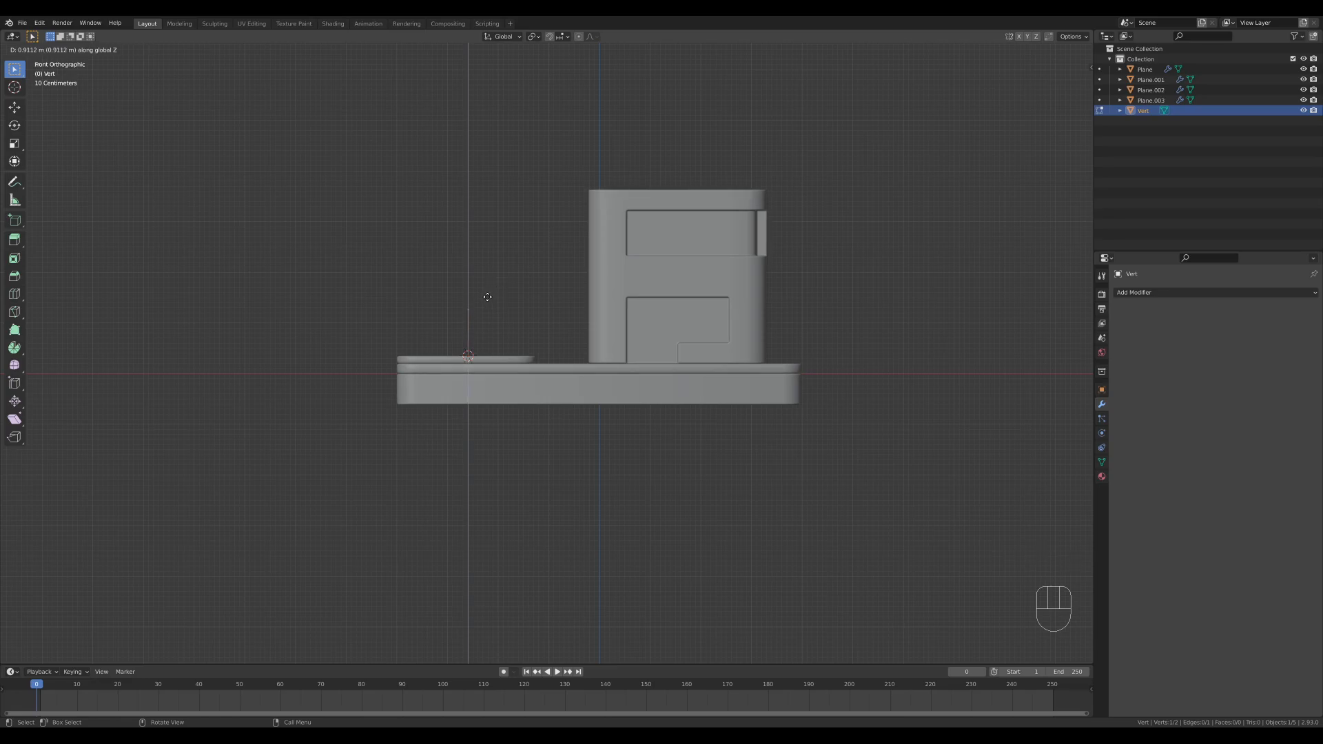
left_click(484, 302)
- Extrude a branch up towards the house from the trunk tip, and extend the trunk upward along Z
key("e")
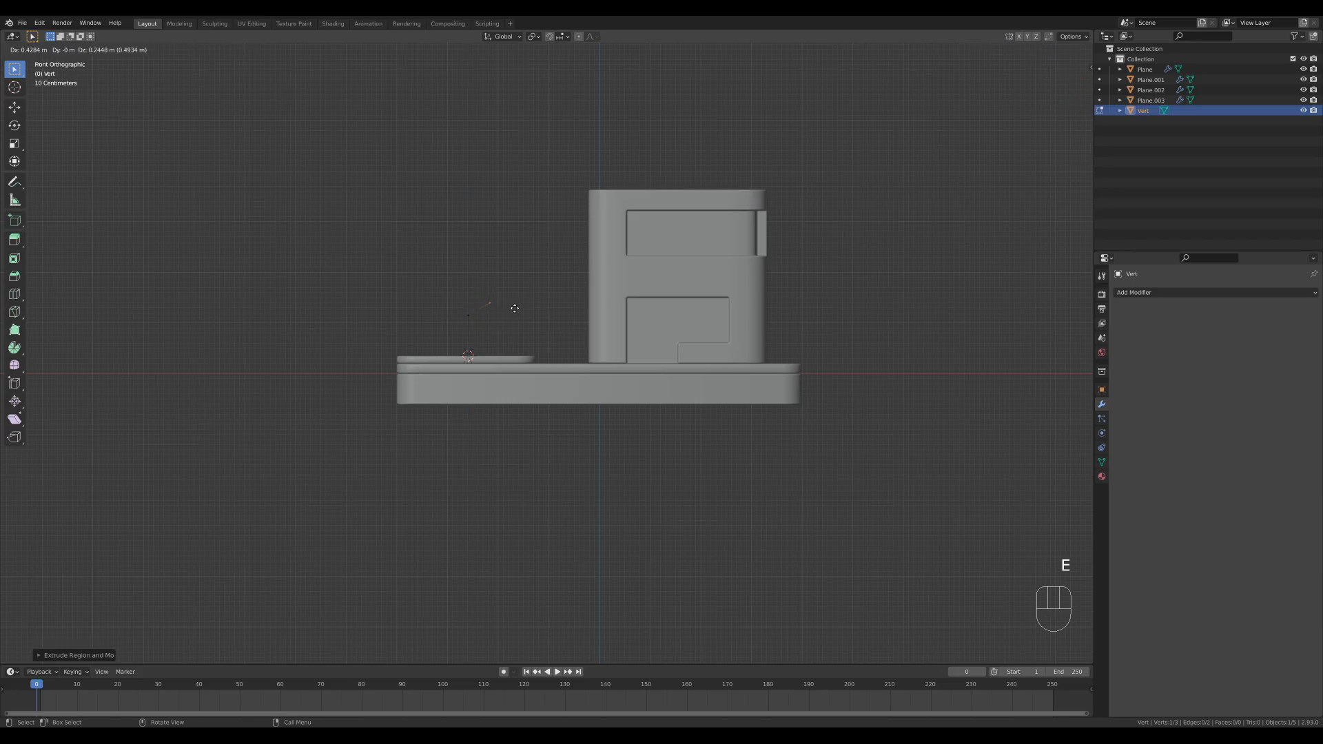
left_click(514, 304)
key("e")
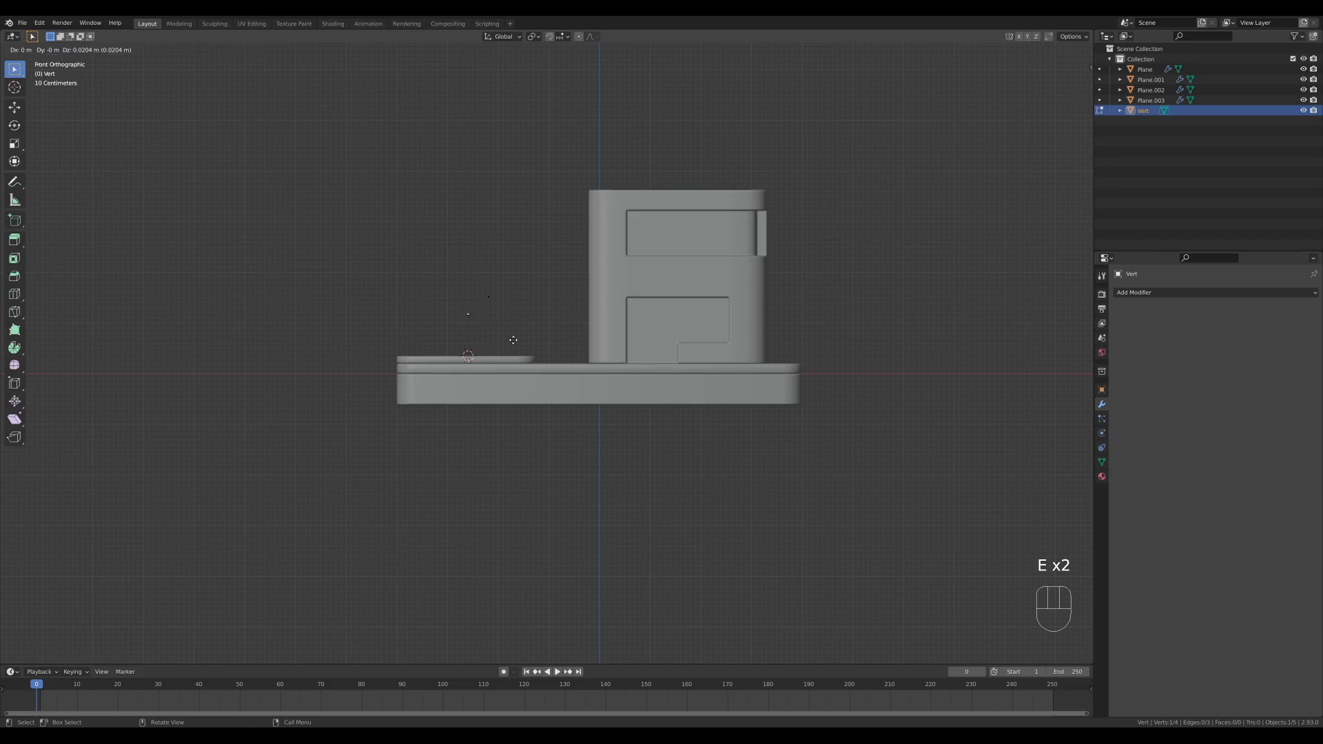
key("z")
left_click(510, 328)
- Extrude a second branch about 0.42 m outward and 0.22 m up, away from the house, and extend the trunk vertically again
key("e")
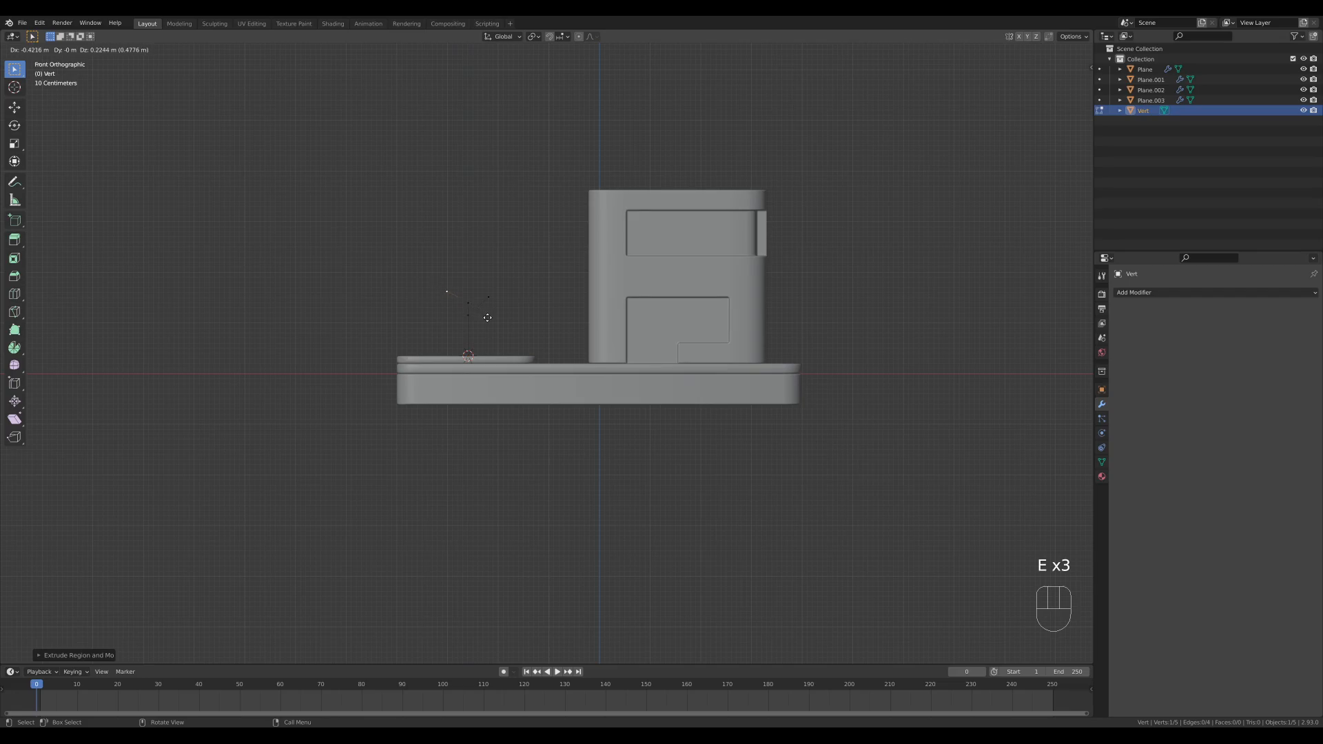
left_click(487, 318)
key("e")
key("z")
left_click(524, 317)
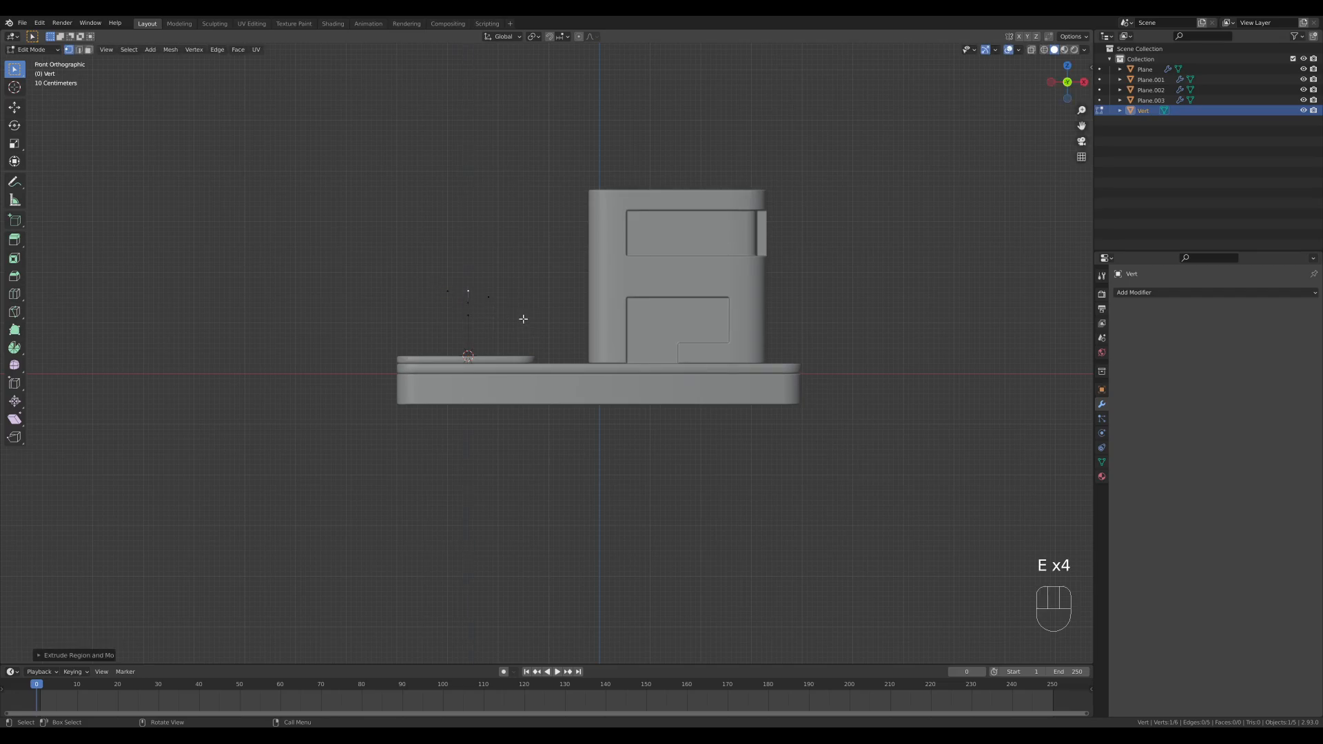
- In right view, extrude another branch up and towards the rear from the trunk
mouse_move(523, 319)
middle_mouse_down()
mouse_move(558, 286)
mouse_move(509, 300)
middle_mouse_up()
key("KP_3")
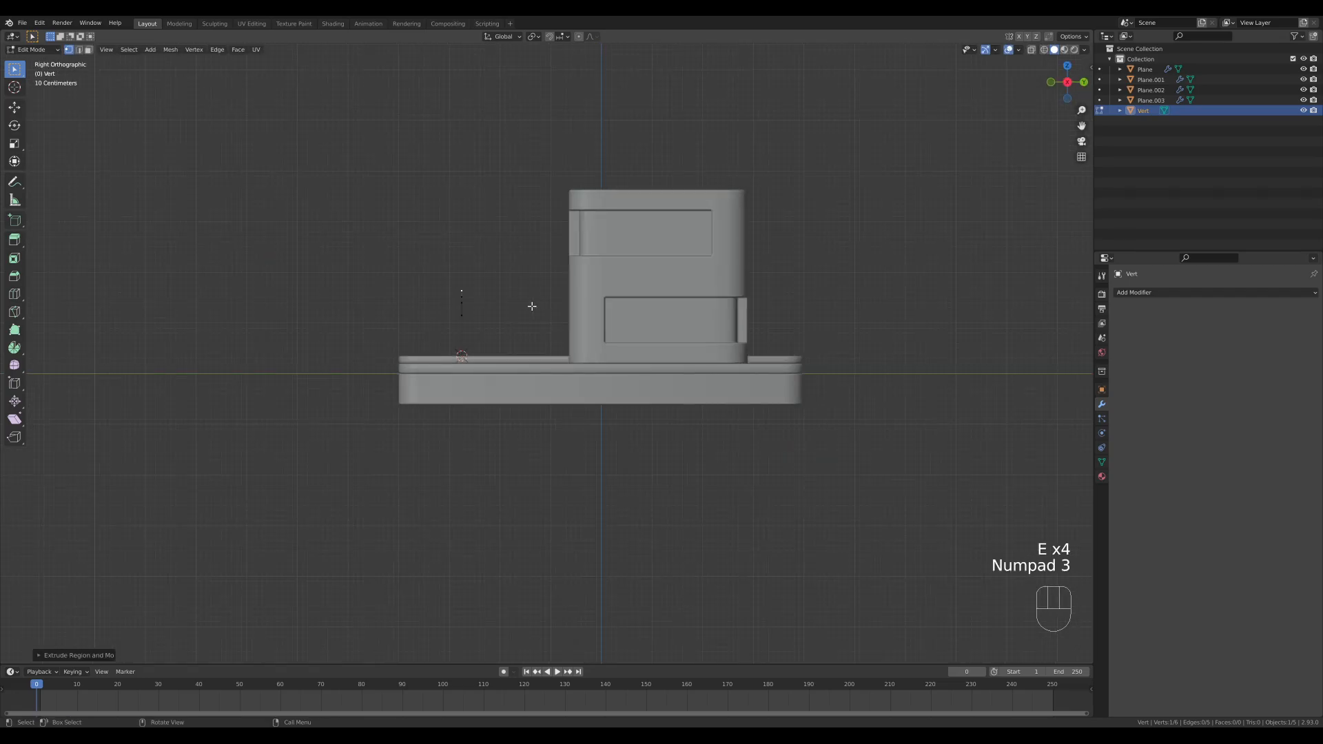
key("e")
left_click(532, 308)
- In top view, move the side branch tips diagonally to spread the branches around the trunk
middle_click_drag(507, 295, 398, 295)
key("KP_7")
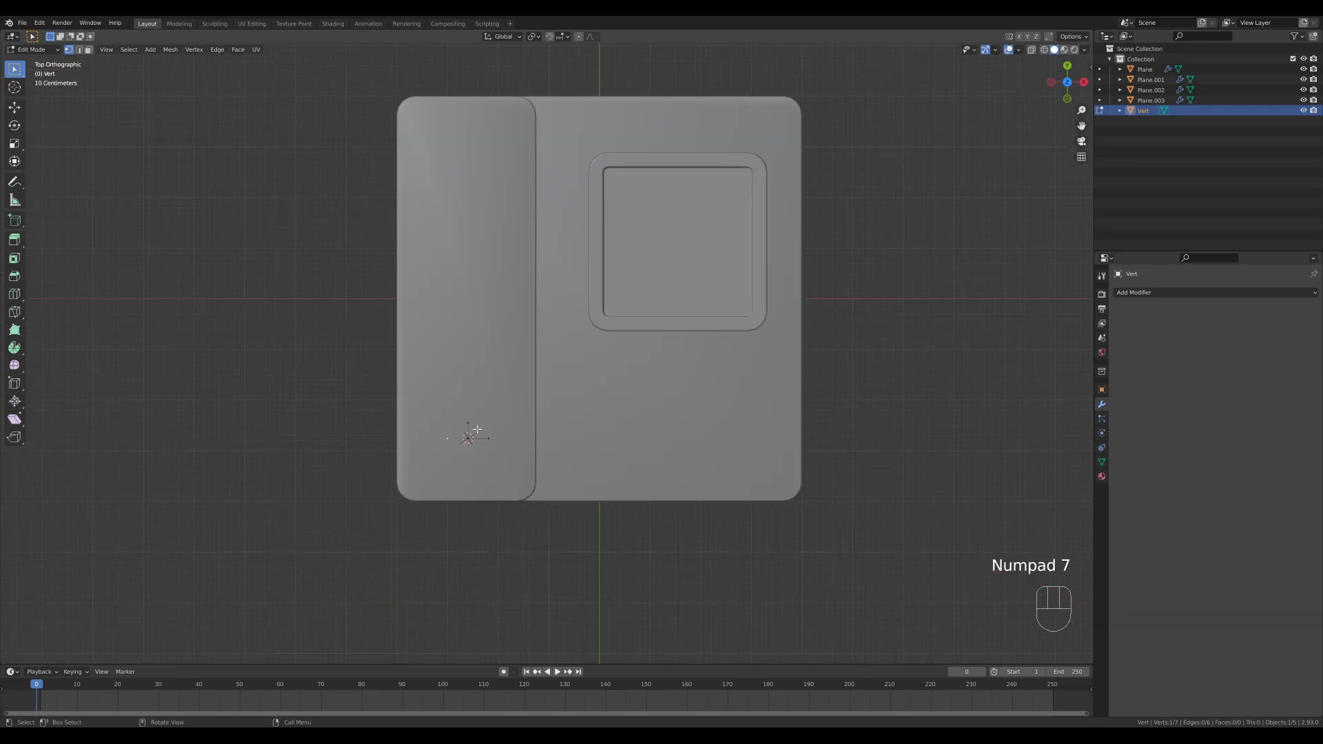
key("g")
left_click(512, 469)
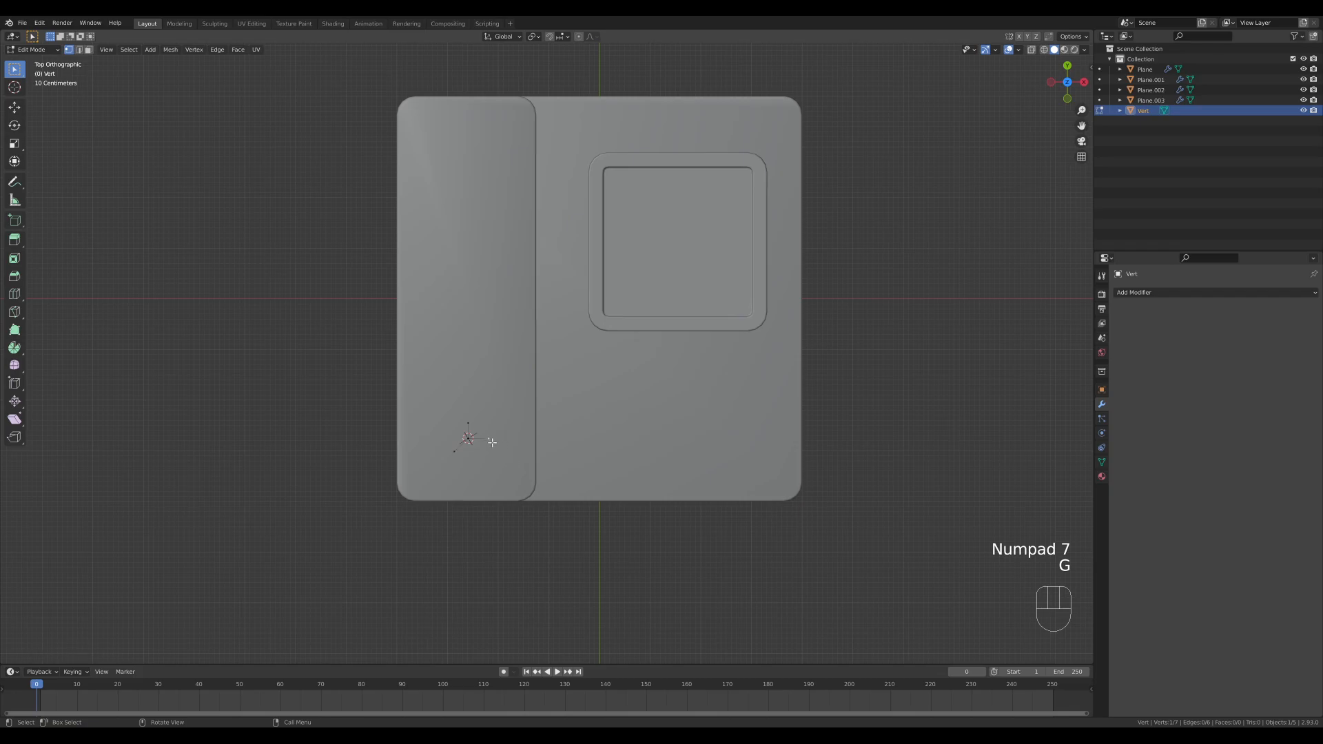
key("g")
left_click(525, 474)
- Return to Object Mode and add a Skin modifier to the tree skeleton
middle_click_drag(525, 474, 504, 373)
key("Tab")
left_click(1137, 293)
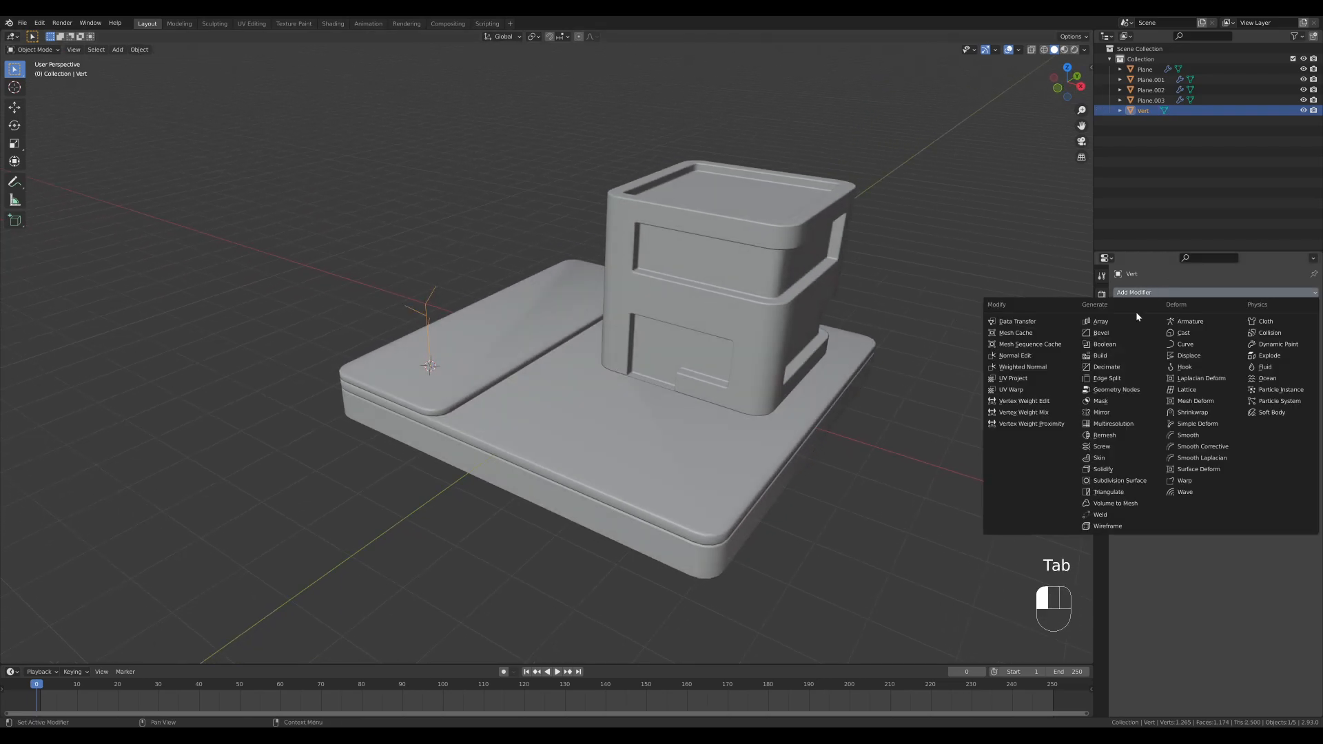
left_click(1111, 458)
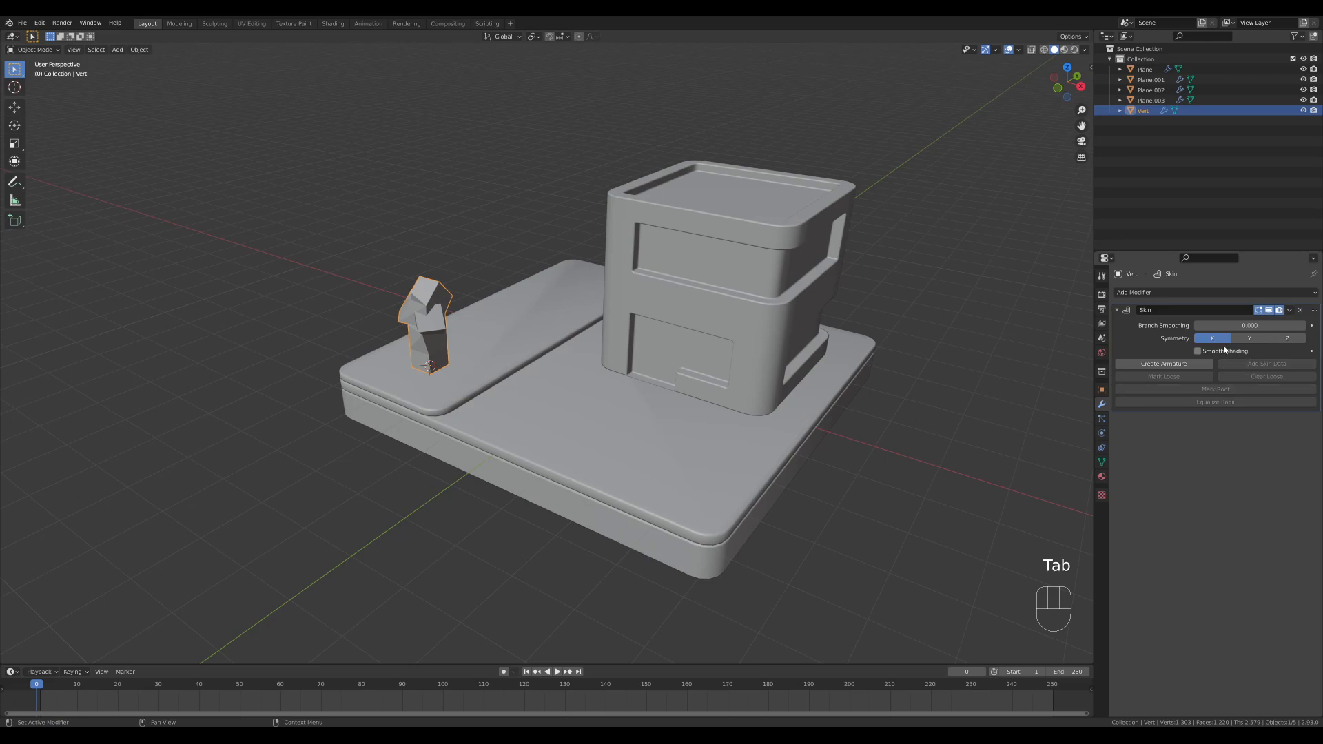
- Shrink the skin radius of all the tree's vertices to make the trunk and branches thin
key("Tab")
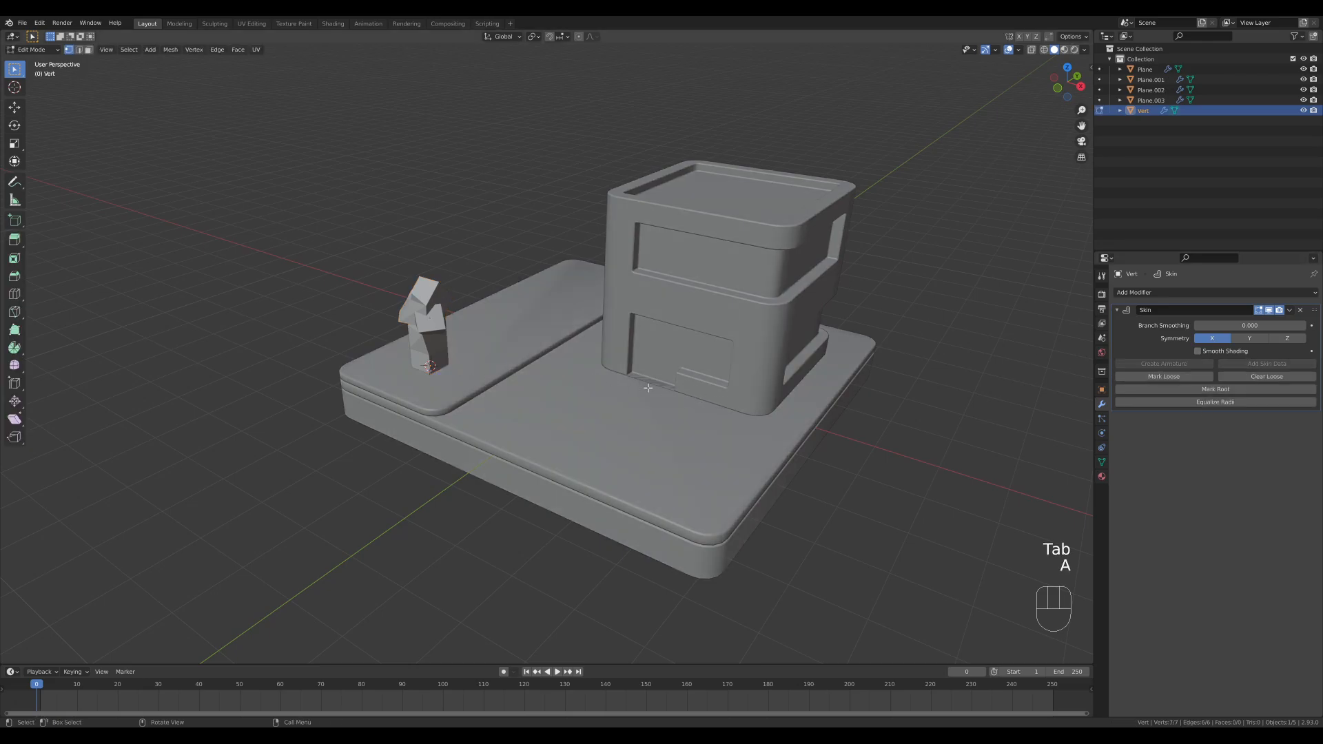
key("ctrl+a")
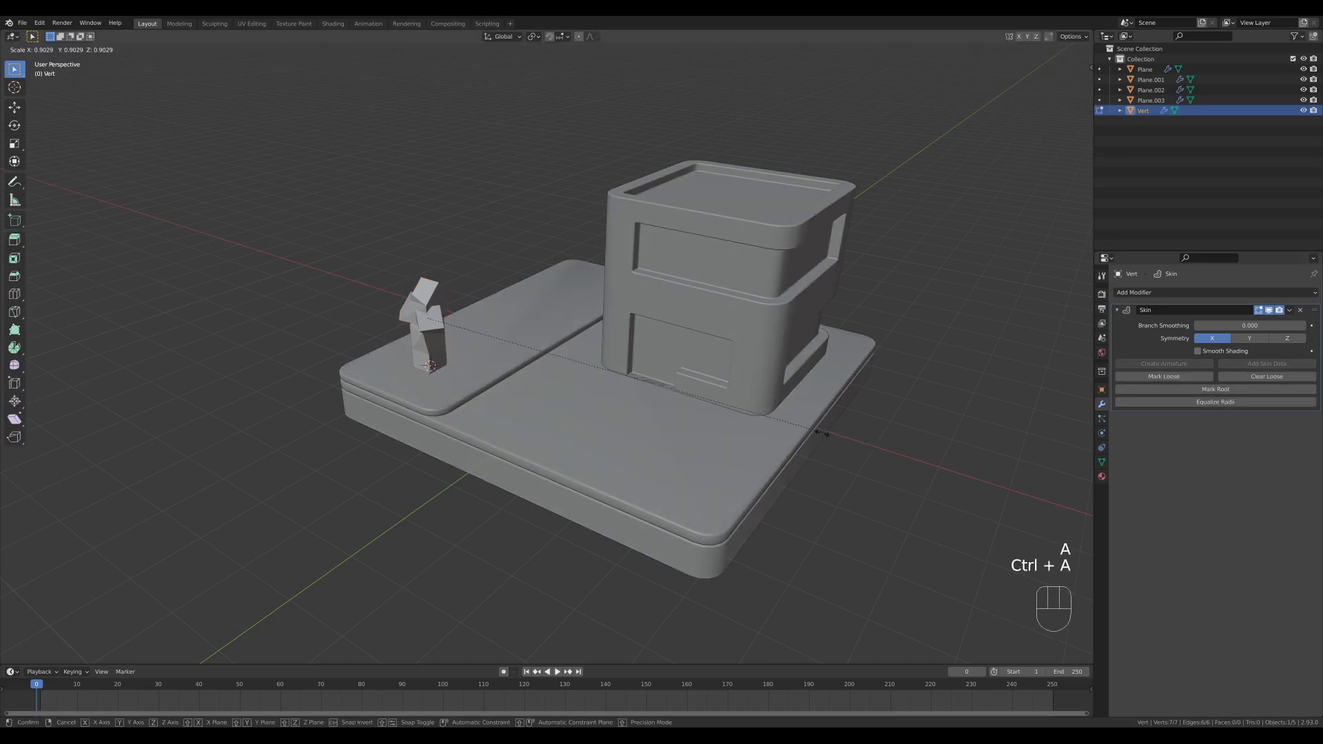
left_click(544, 360)
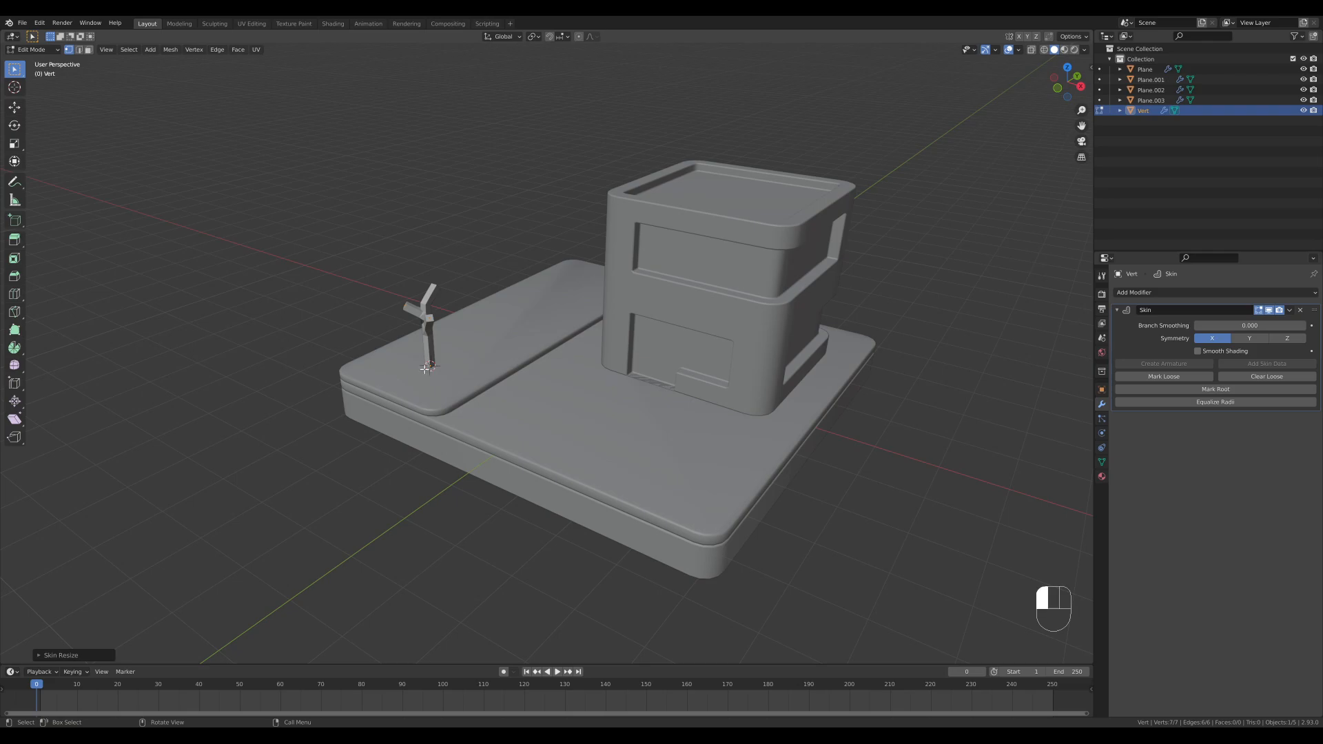
- Enlarge the skin radius of the trunk's base vertex so the trunk flares out towards the ground
left_click(427, 367)
key("ctrl+a")
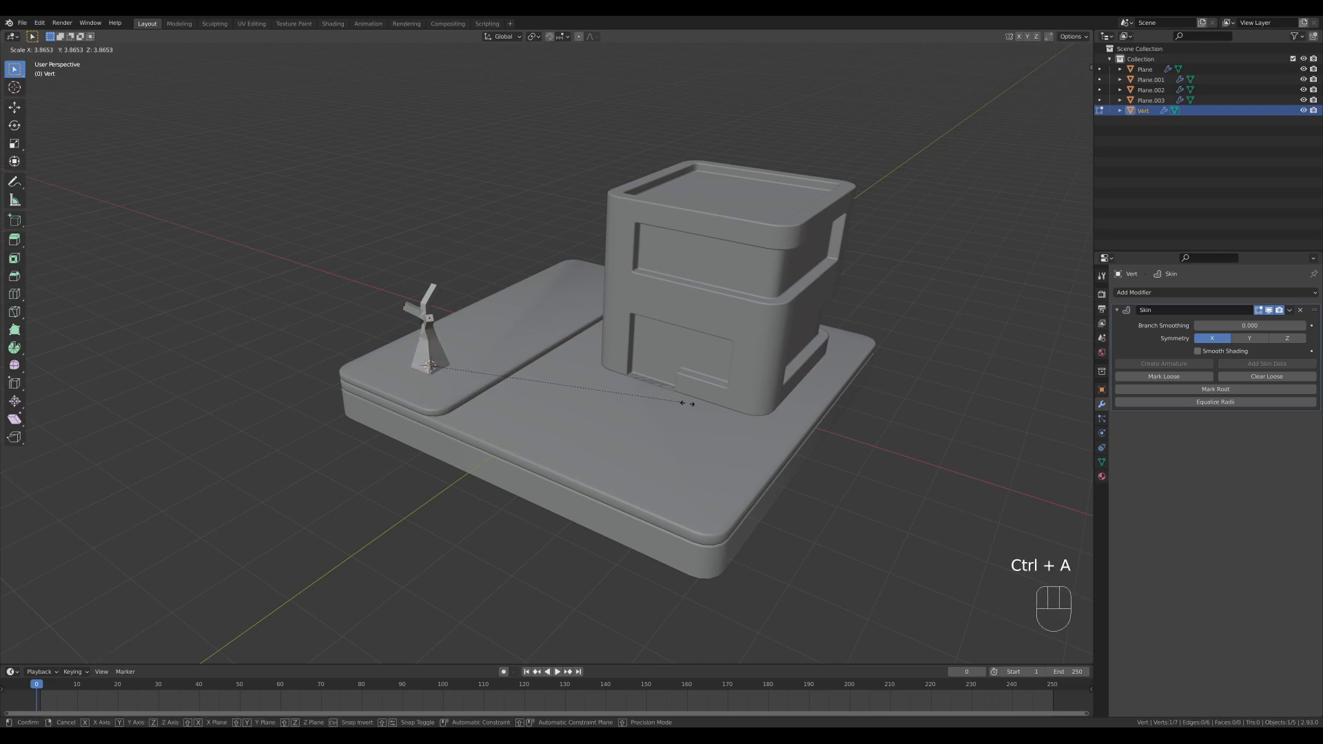
left_click(641, 401)
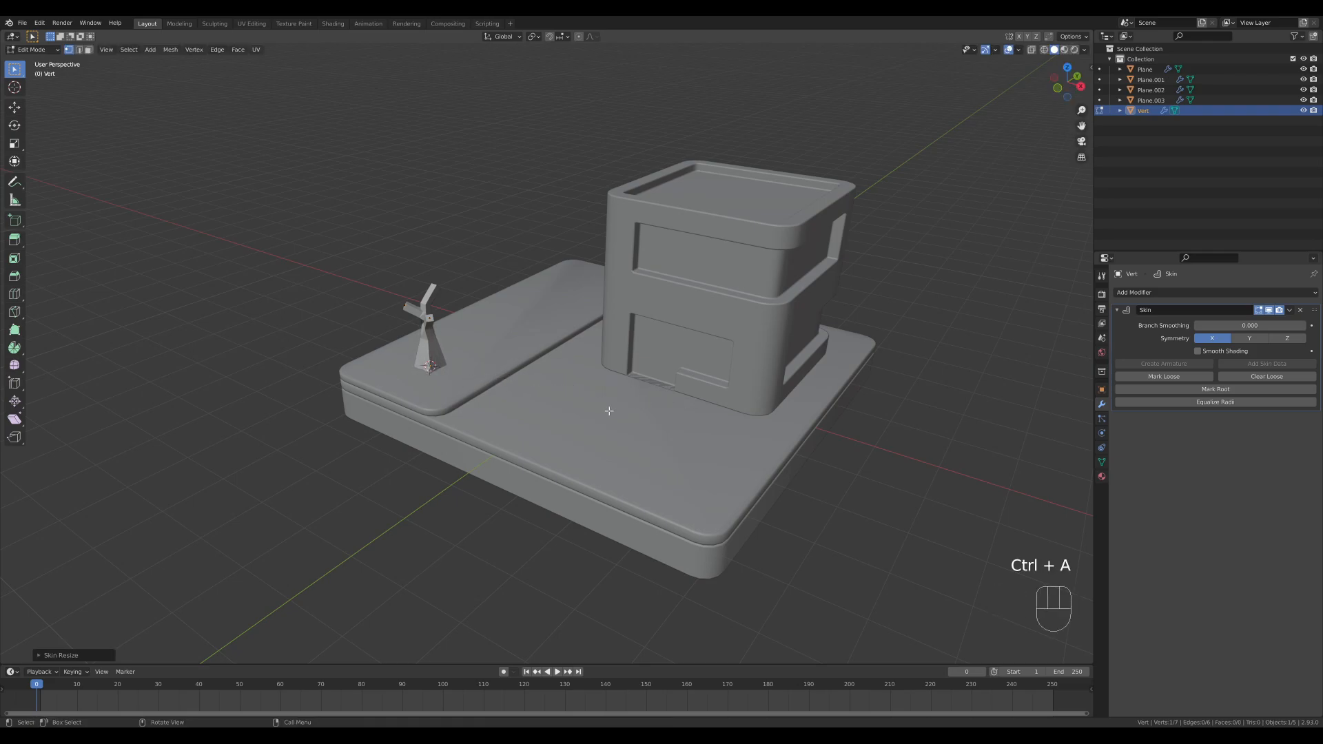
- Extrude the trunk's base vertex about 0.4 m down along Z so the trunk runs into the ground
key("e")
key("z")
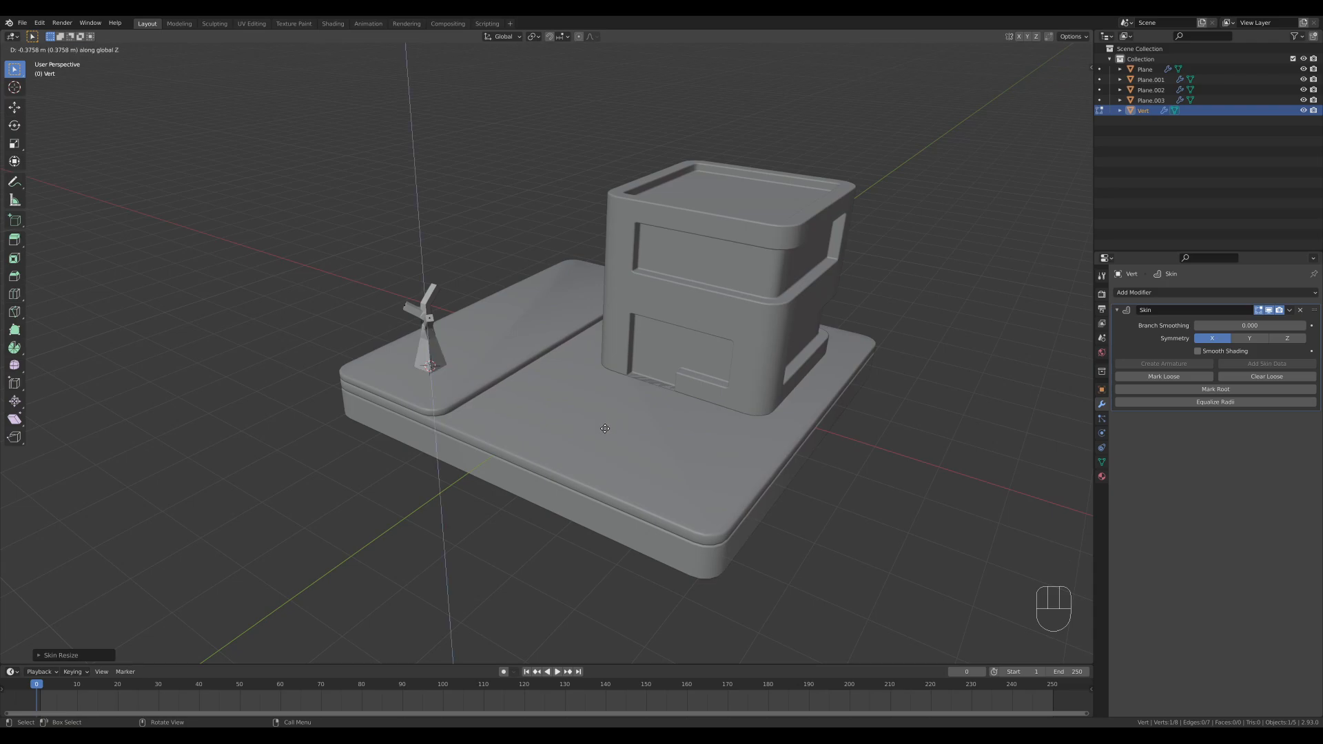
left_click(605, 431)
middle_click_drag(445, 355, 469, 379)
middle_click_drag(623, 348, 597, 370)
- Return to Object Mode and add a Subdivision modifier with 2 levels to the tree
key("Tab")
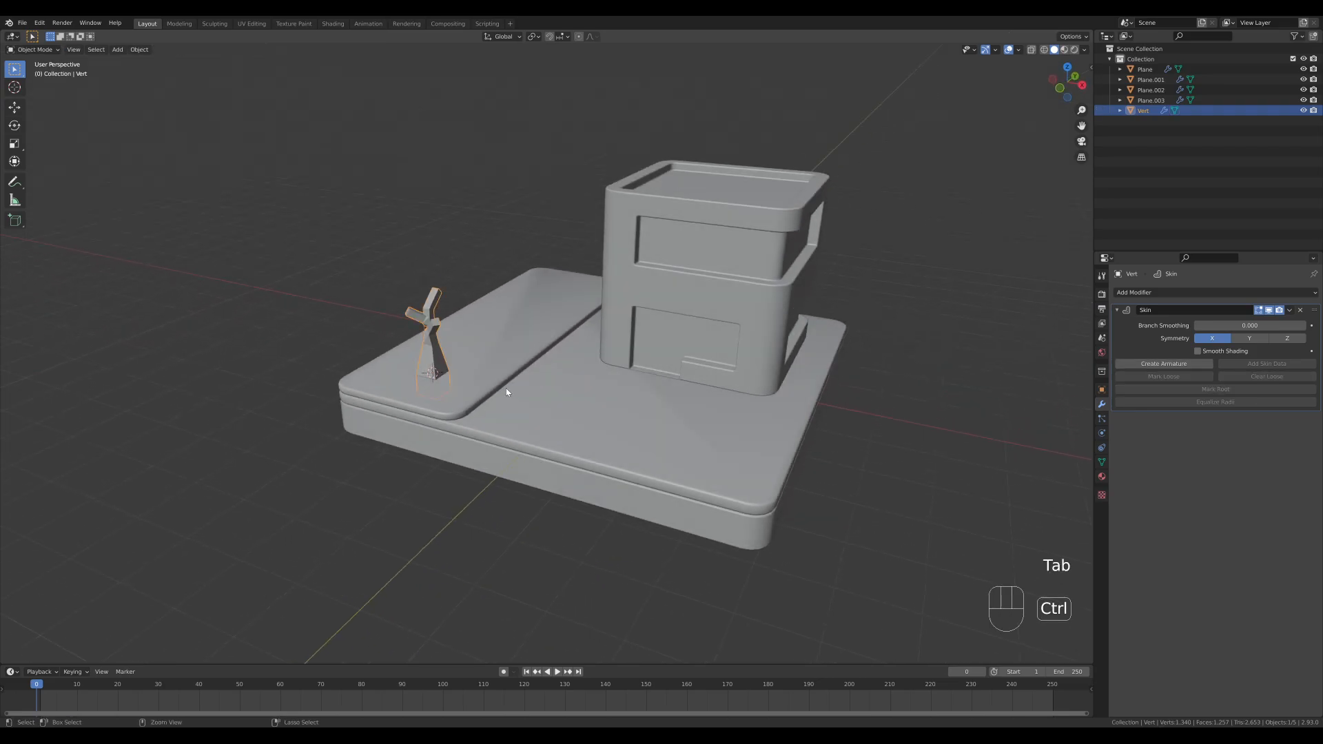
key("ctrl+2")
middle_click_drag(503, 307, 523, 351, "shift")
scroll(524, 351, "up", 8)
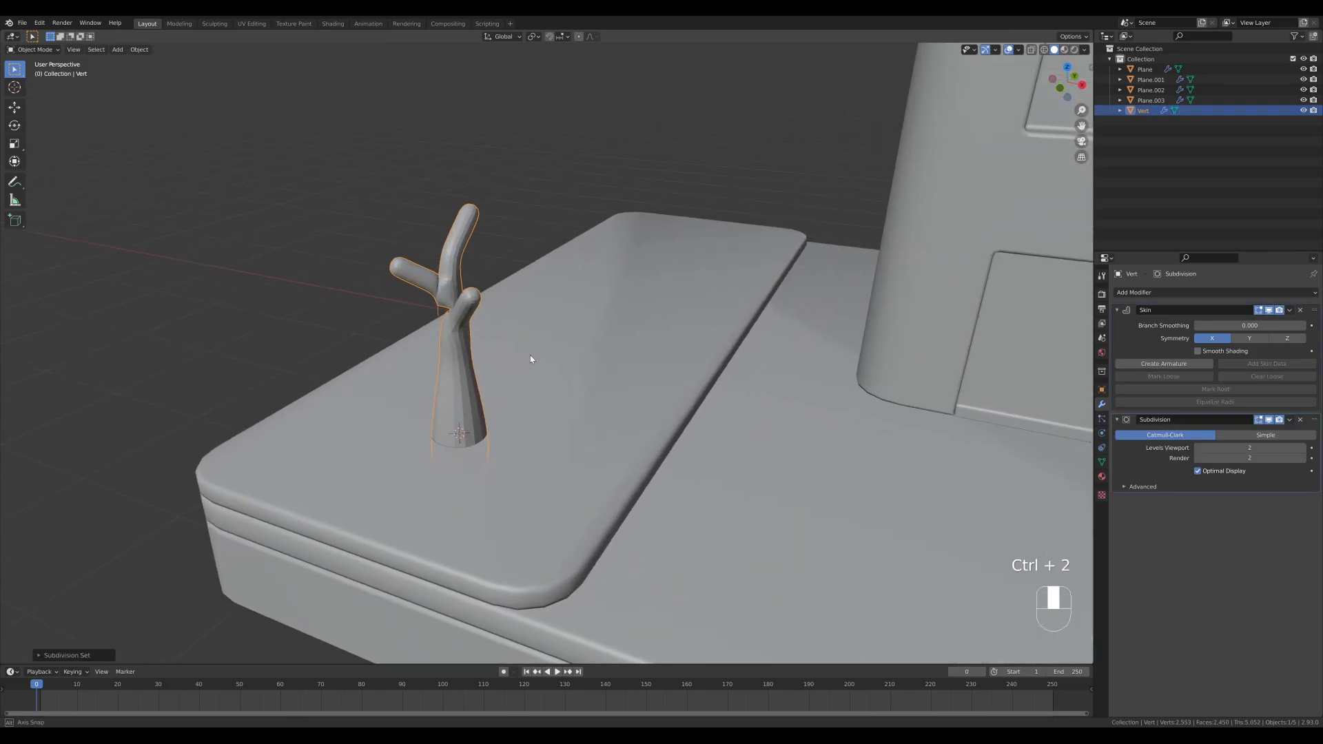
- Shade the tree smooth and enable Smooth Shading in its Skin modifier
right_click(533, 372)
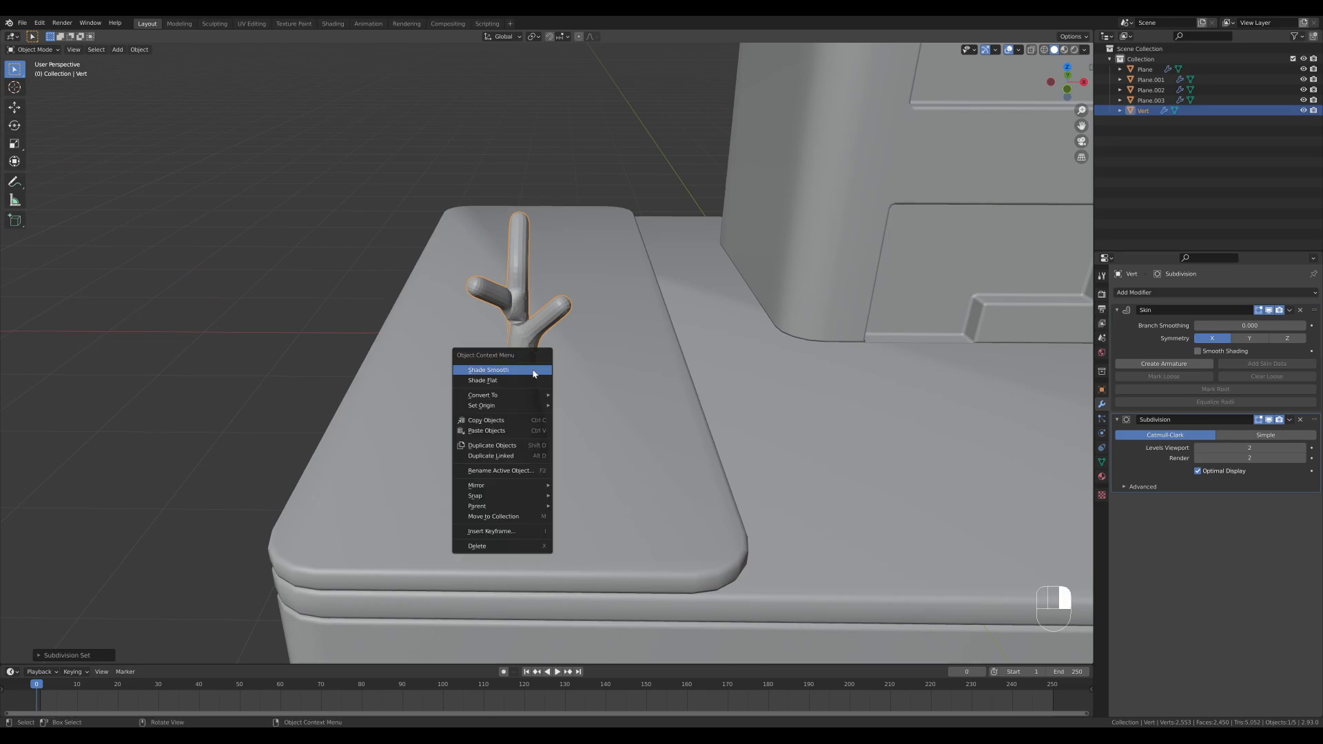
left_click(533, 372)
middle_click_drag(523, 333, 566, 337)
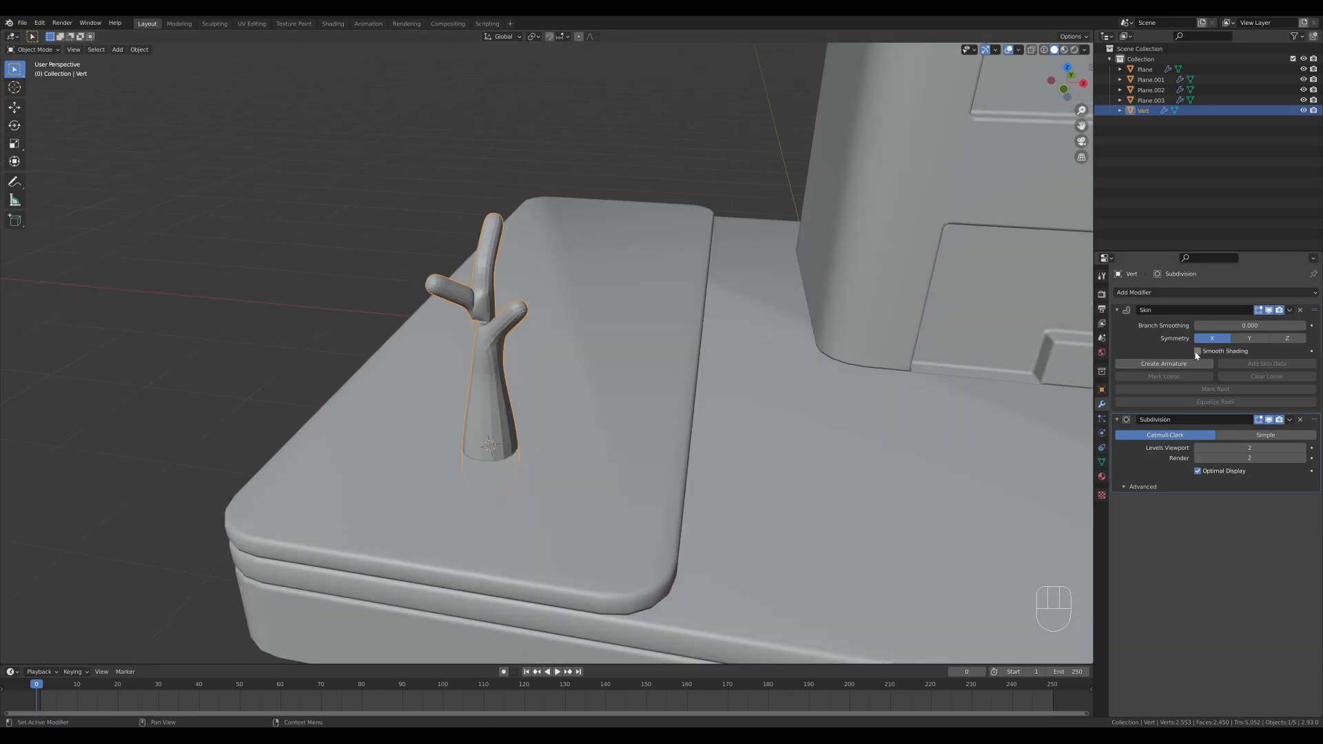
left_click(1199, 352)
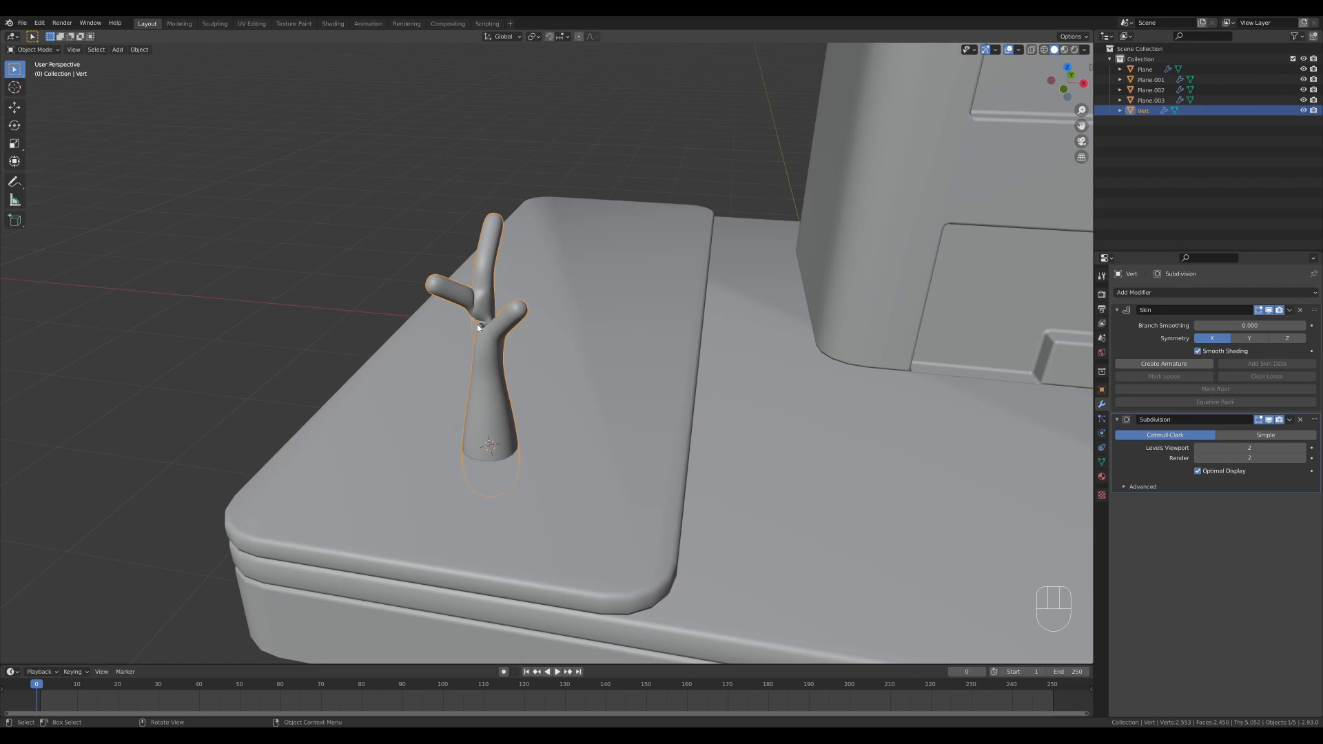
- Edit the tree skeleton in X-ray view and shift the trunk vertex at the lowest branch slightly along Z
middle_click_drag(477, 324, 504, 366)
key("Tab")
key("Tab")
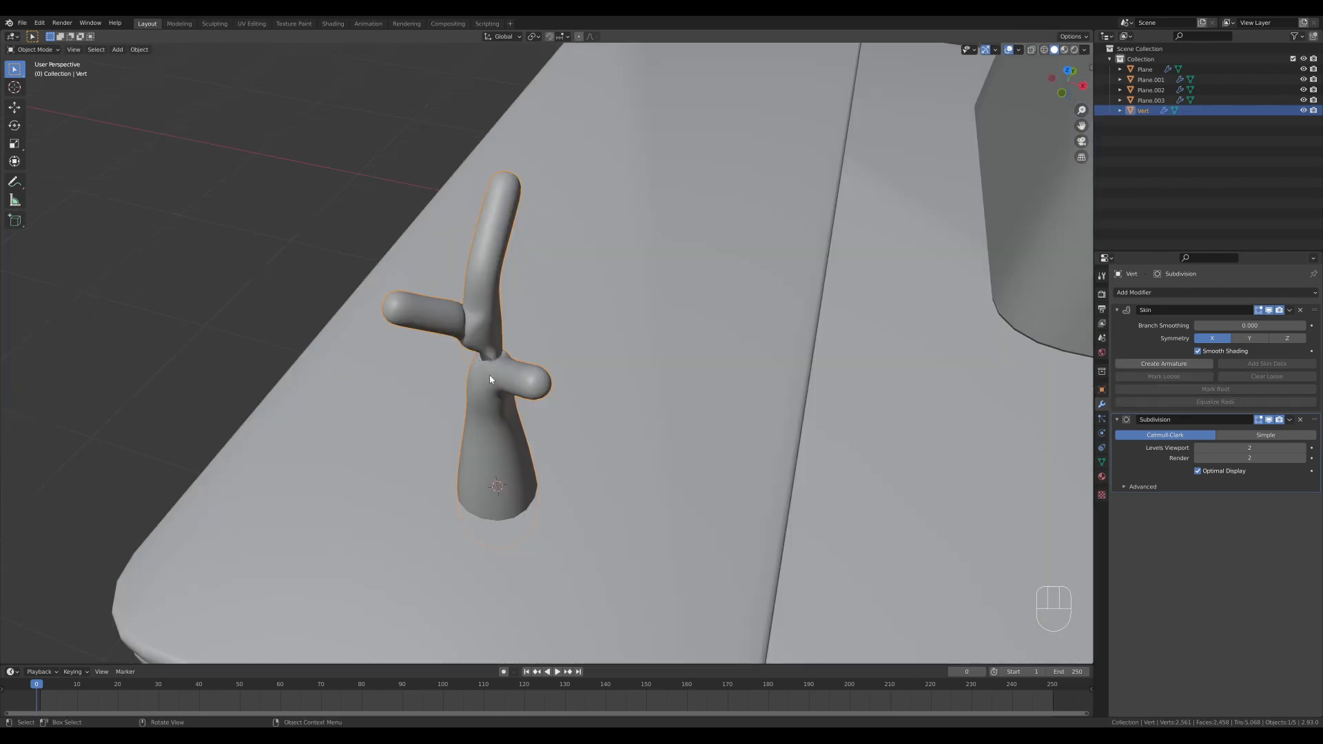
key("Tab")
key("z")
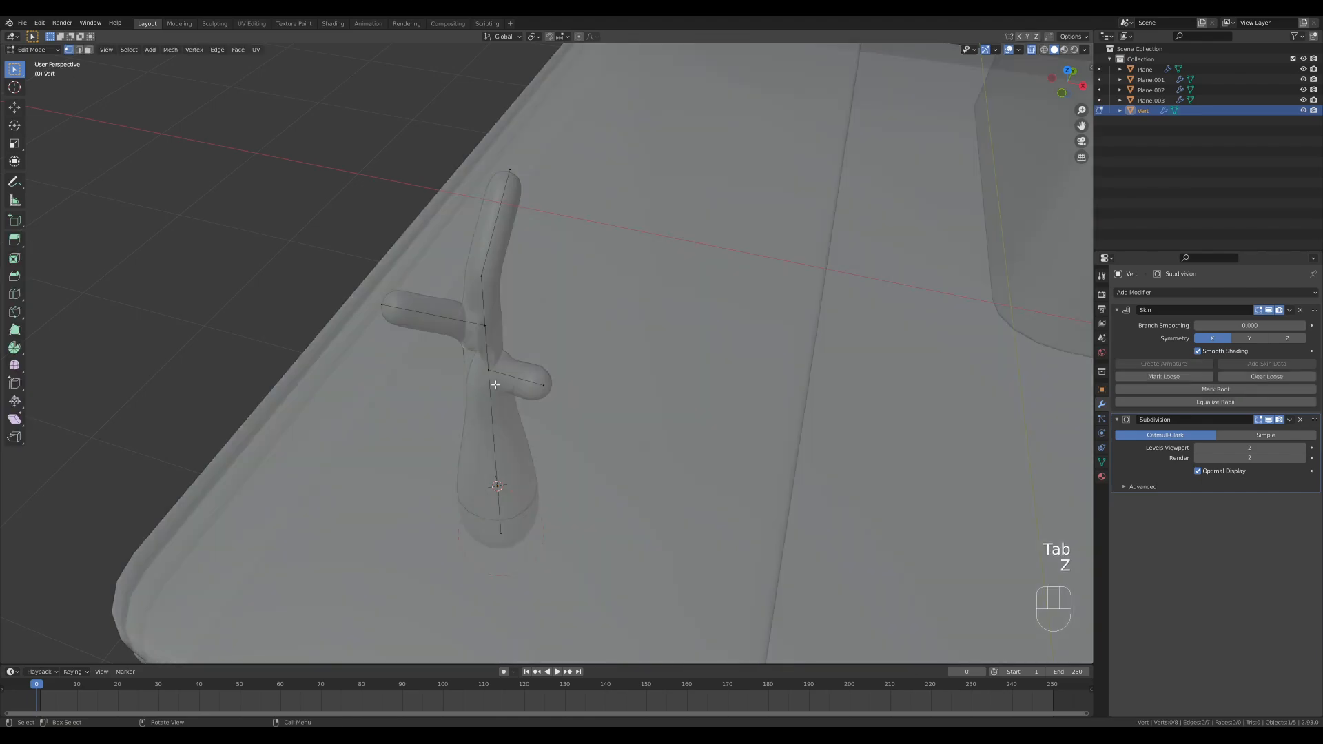
middle_click_drag(543, 400, 611, 412)
key("g")
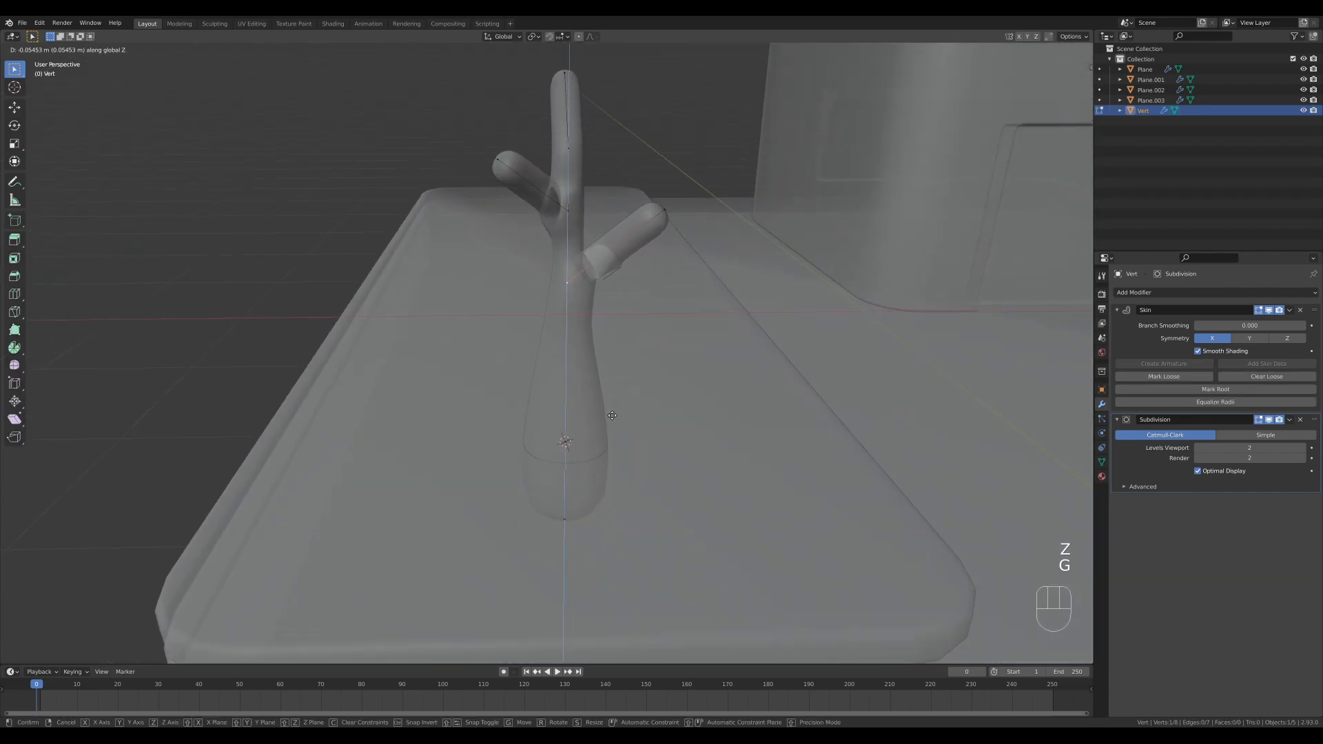
left_click(611, 412)
- Move the lowest branch's tip outwards and slightly down so the branch is longer and flatter
key("g")
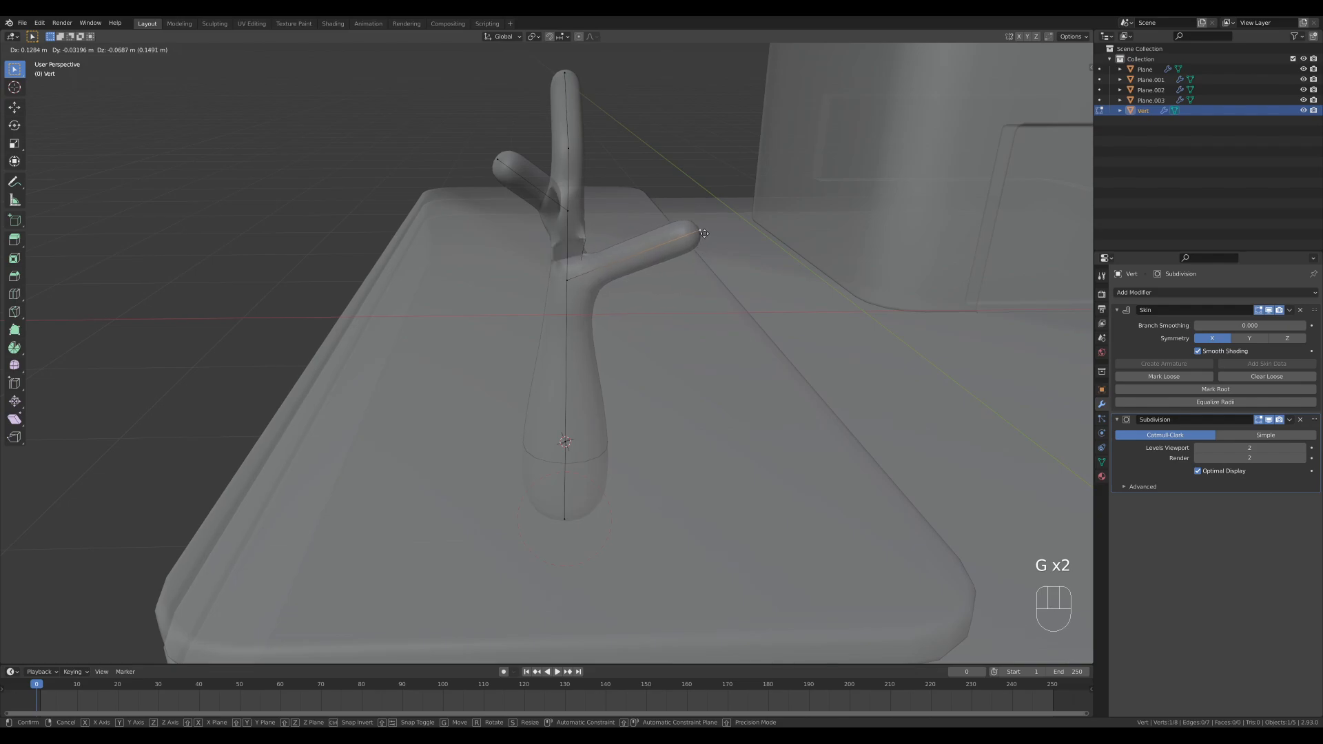
left_click(714, 256)
middle_click_drag(715, 256, 635, 299)
key("g")
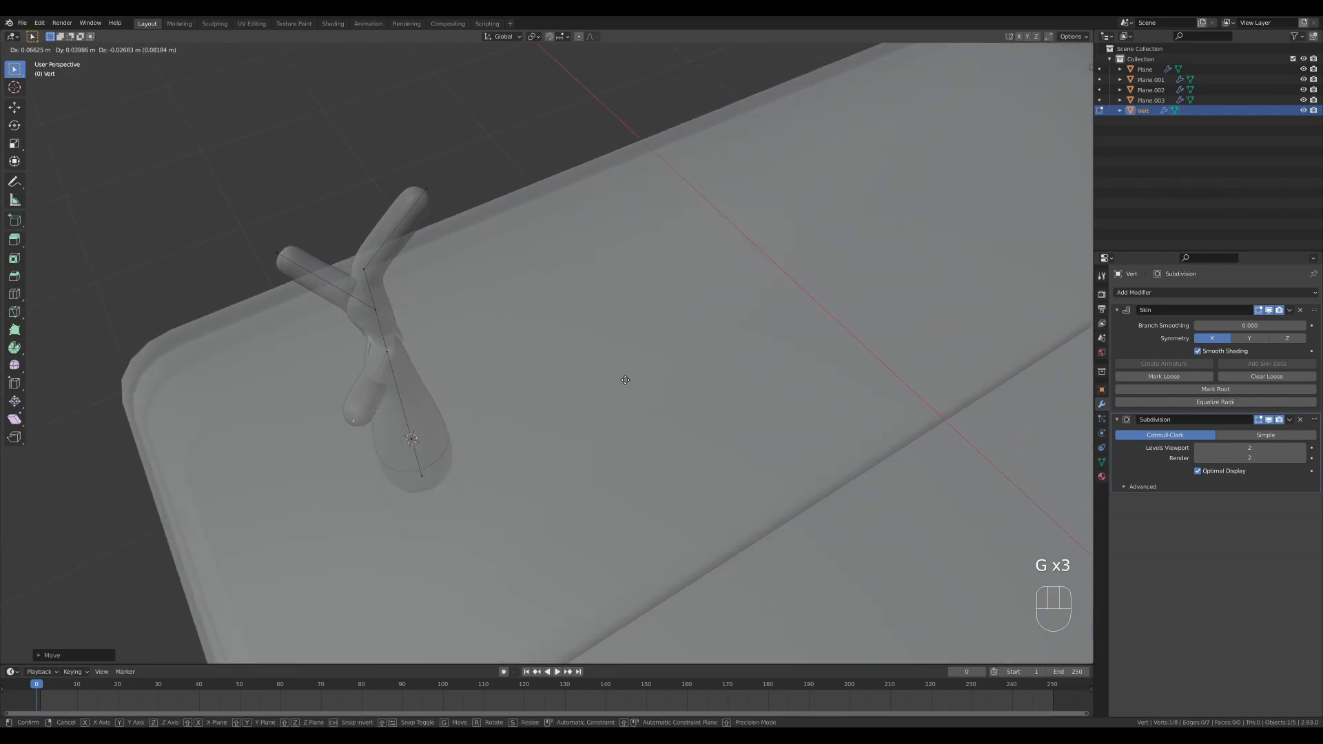
left_click(629, 417)
- Pull the tips of the middle and upper branches further outwards from the trunk
middle_click_drag(629, 417, 402, 246)
left_click(703, 303)
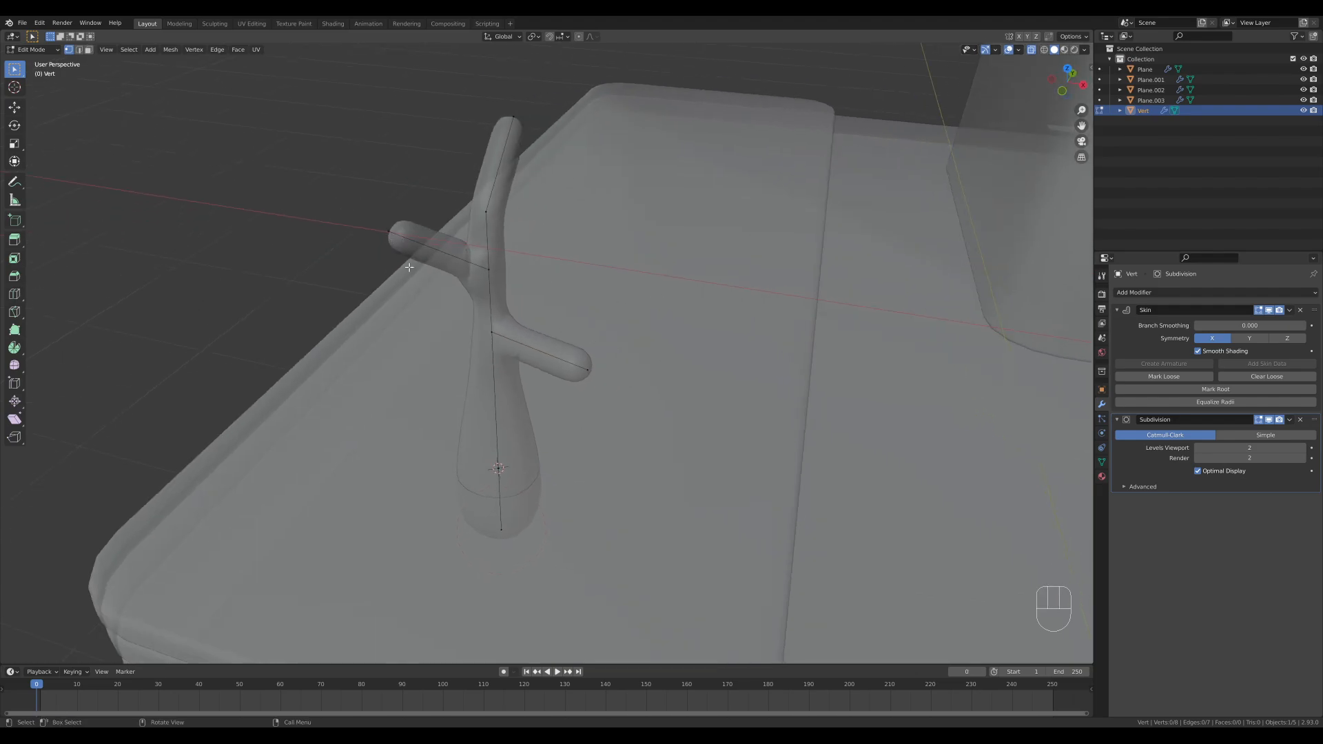
key("g")
left_click(400, 274)
left_click(485, 217)
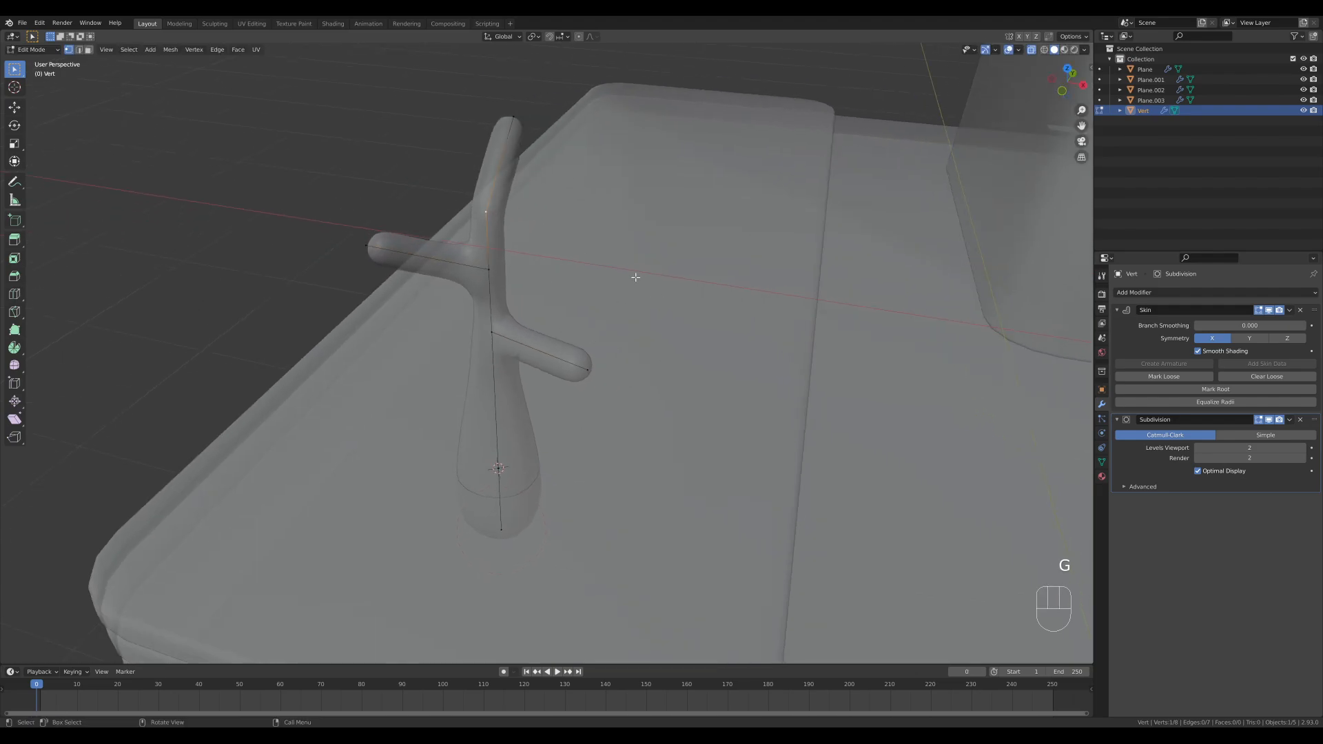
middle_click_drag(635, 278, 609, 250)
key("g")
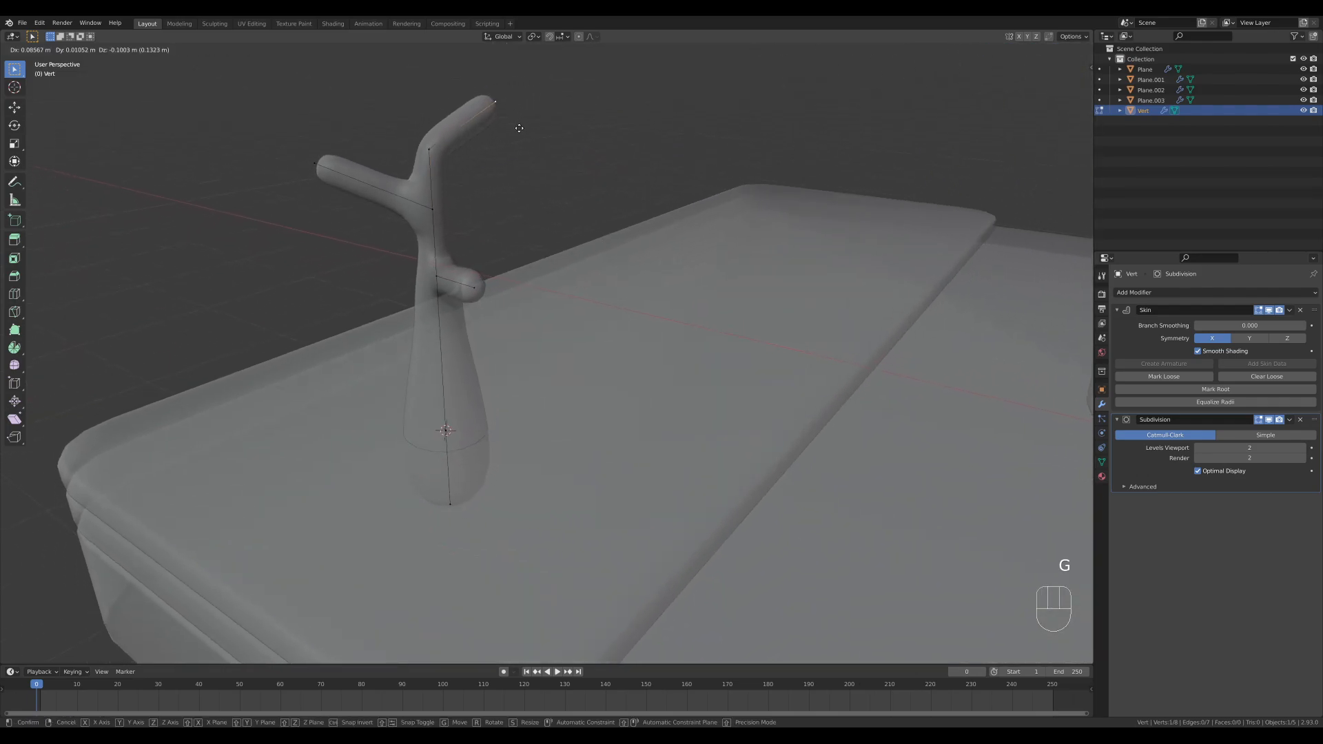
left_click(451, 140)
- Extrude the trunk's top vertex about 0.33 m up along Z, then raise the two topmost trunk vertices about 0.04 m
scroll(575, 282, "down", 3)
key("e")
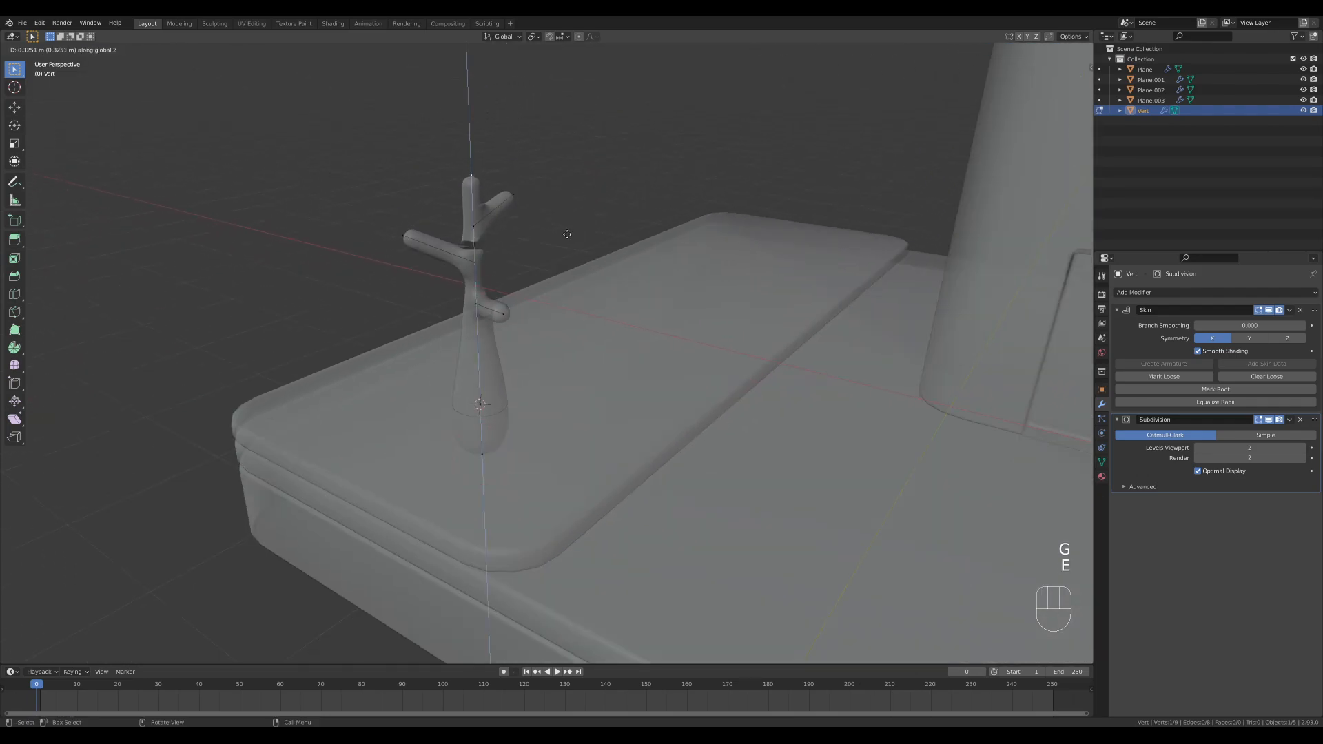
left_click(566, 236)
left_click(475, 227, "shift")
key("g")
key("z")
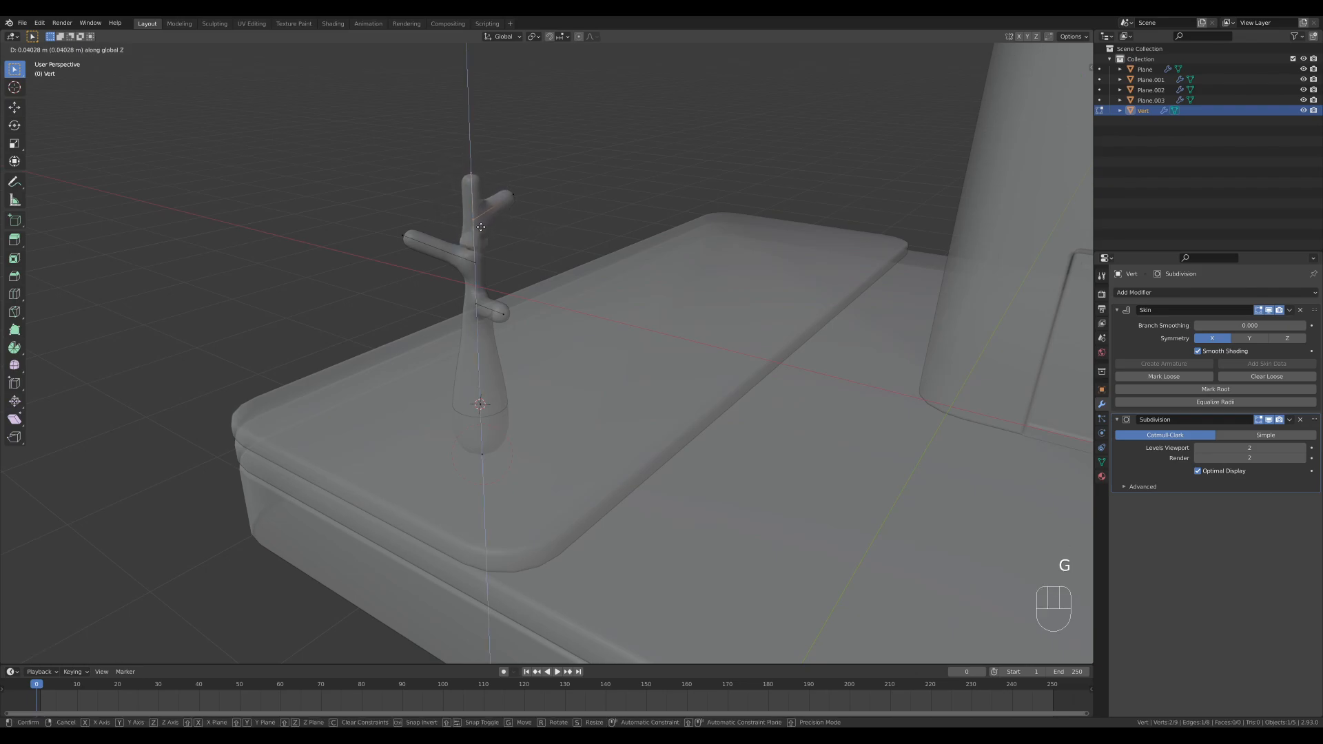
left_click(481, 227)
- Reposition the tips of the middle and upper branches slightly lower so both branches run flatter
left_click(405, 236)
key("g")
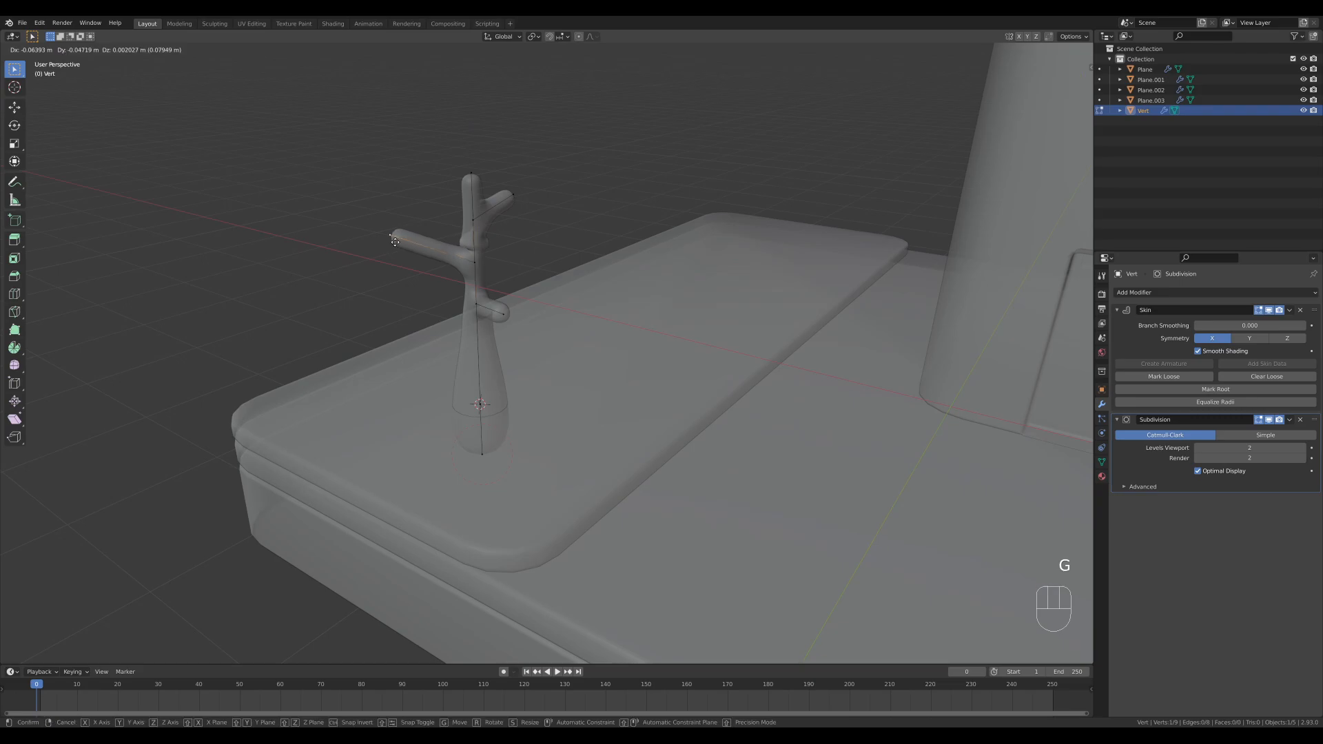
left_click(422, 256)
key("g")
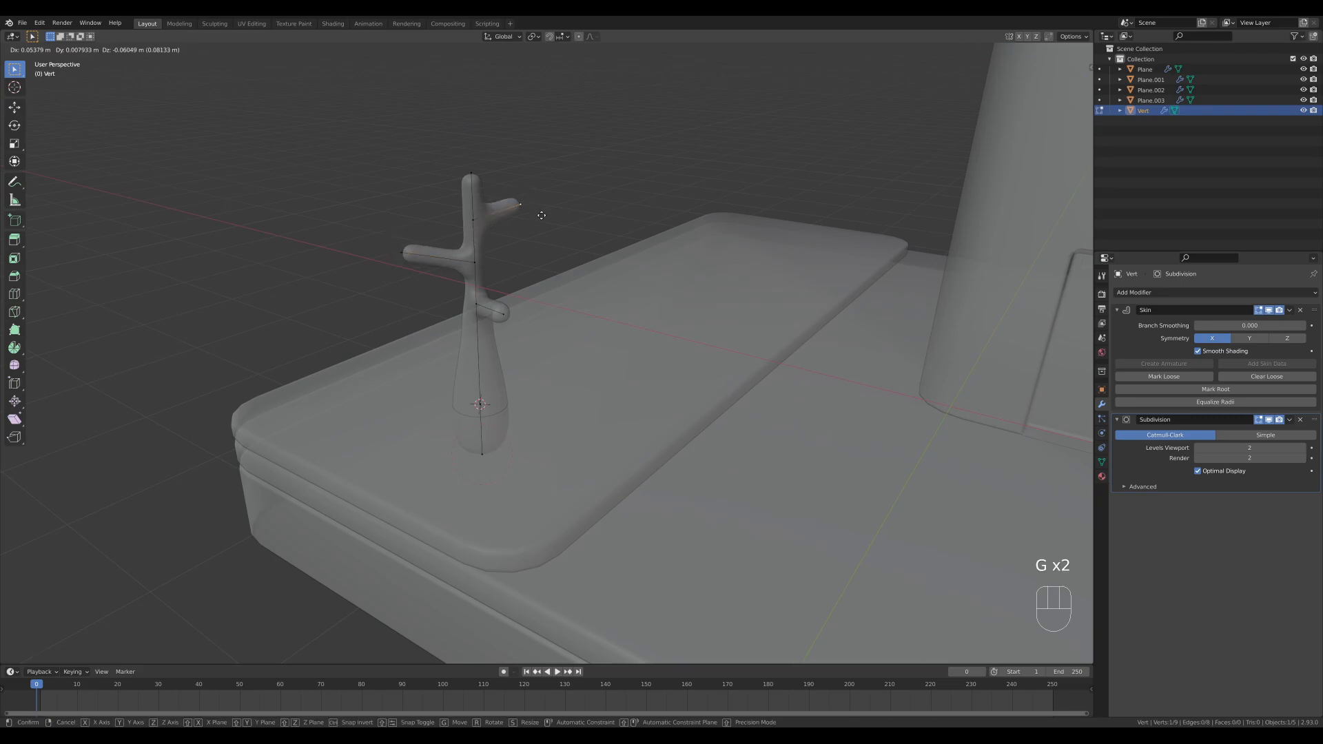
left_click(538, 215)
- Return to Object Mode and turn off the X-ray display
key("Tab")
middle_click_drag(561, 275, 588, 289)
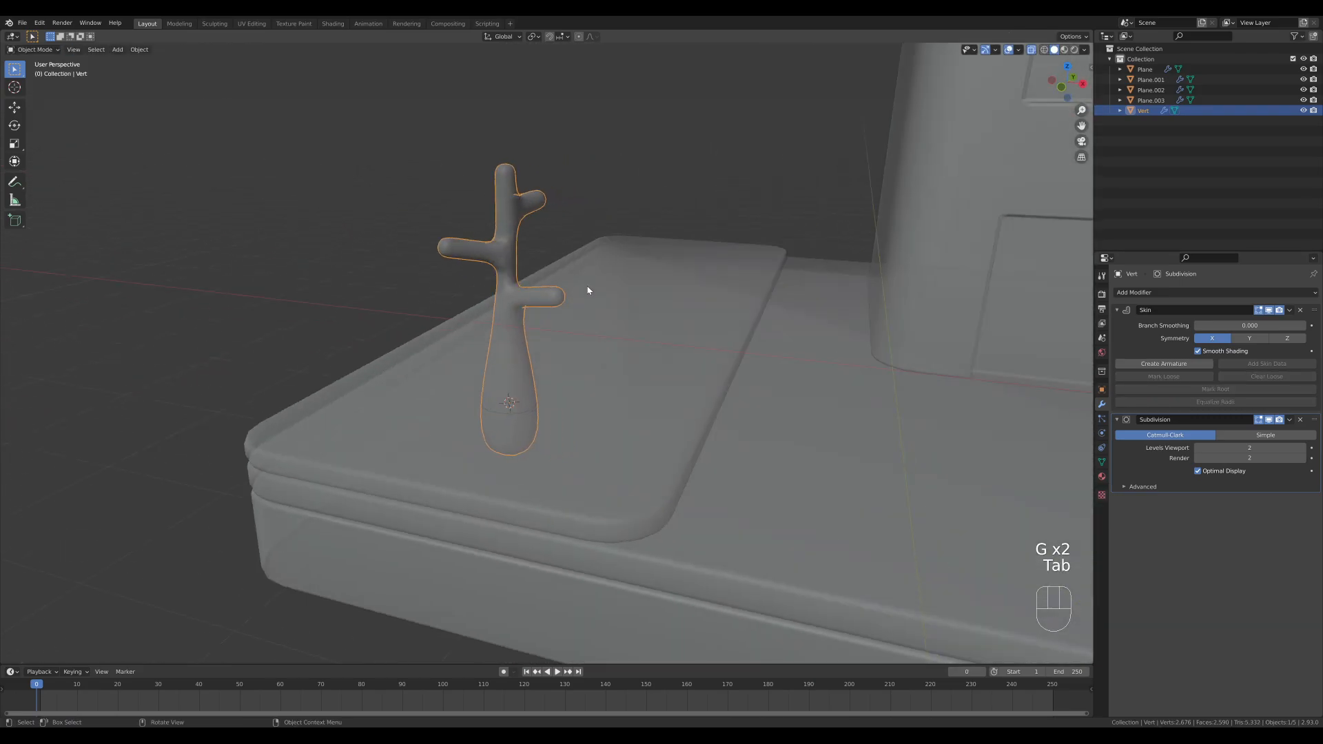
key("z")
scroll(736, 310, "down", 5)
middle_click_drag(776, 293, 674, 352)
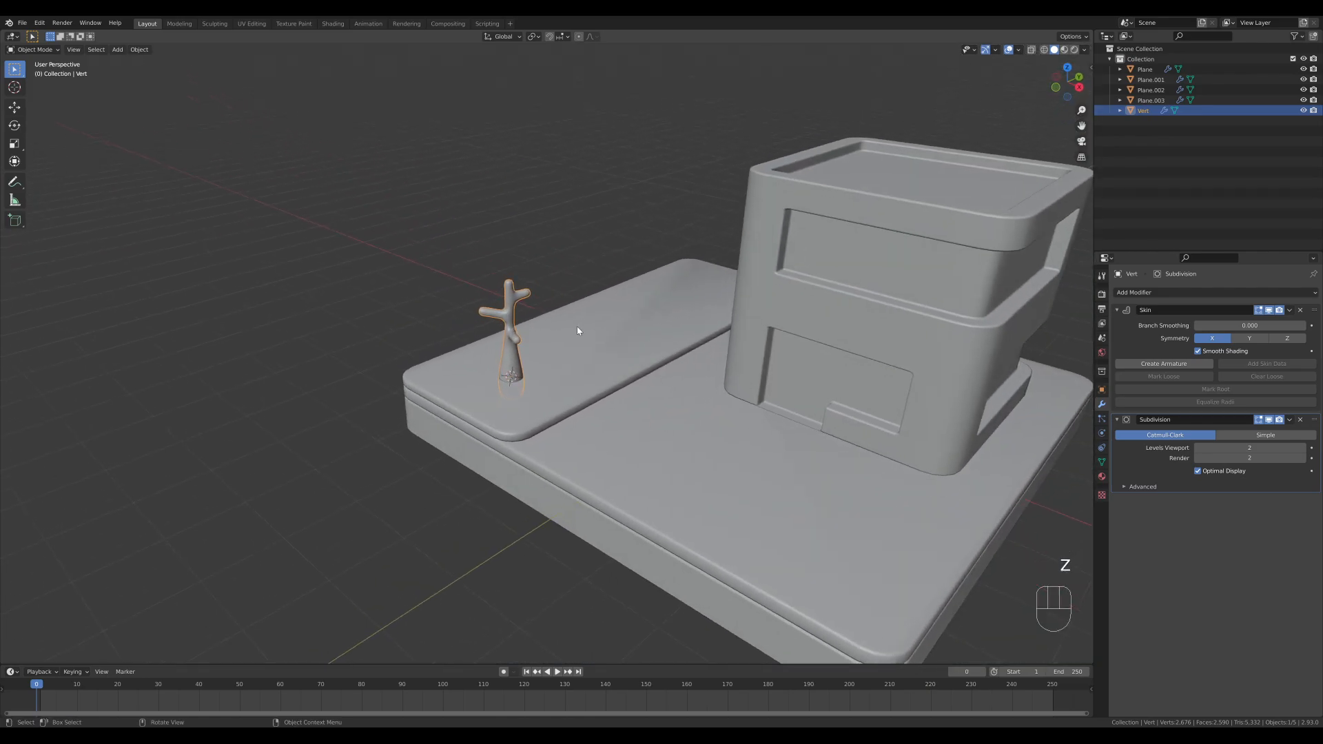
- Add a cube at the tree's base and raise it along Z to the treetop
scroll(542, 324, "up", 4)
middle_click_drag(541, 329, 599, 320, "shift")
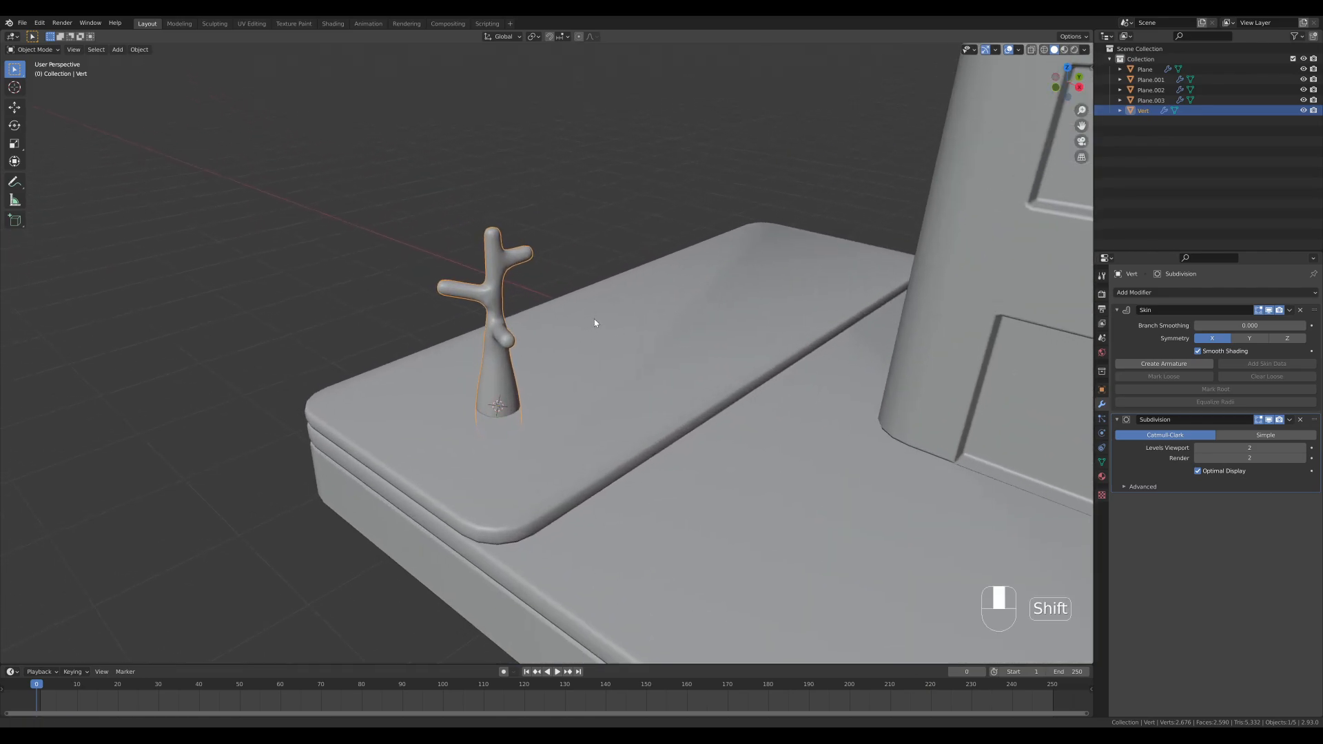
key("shift+a")
left_click(663, 332)
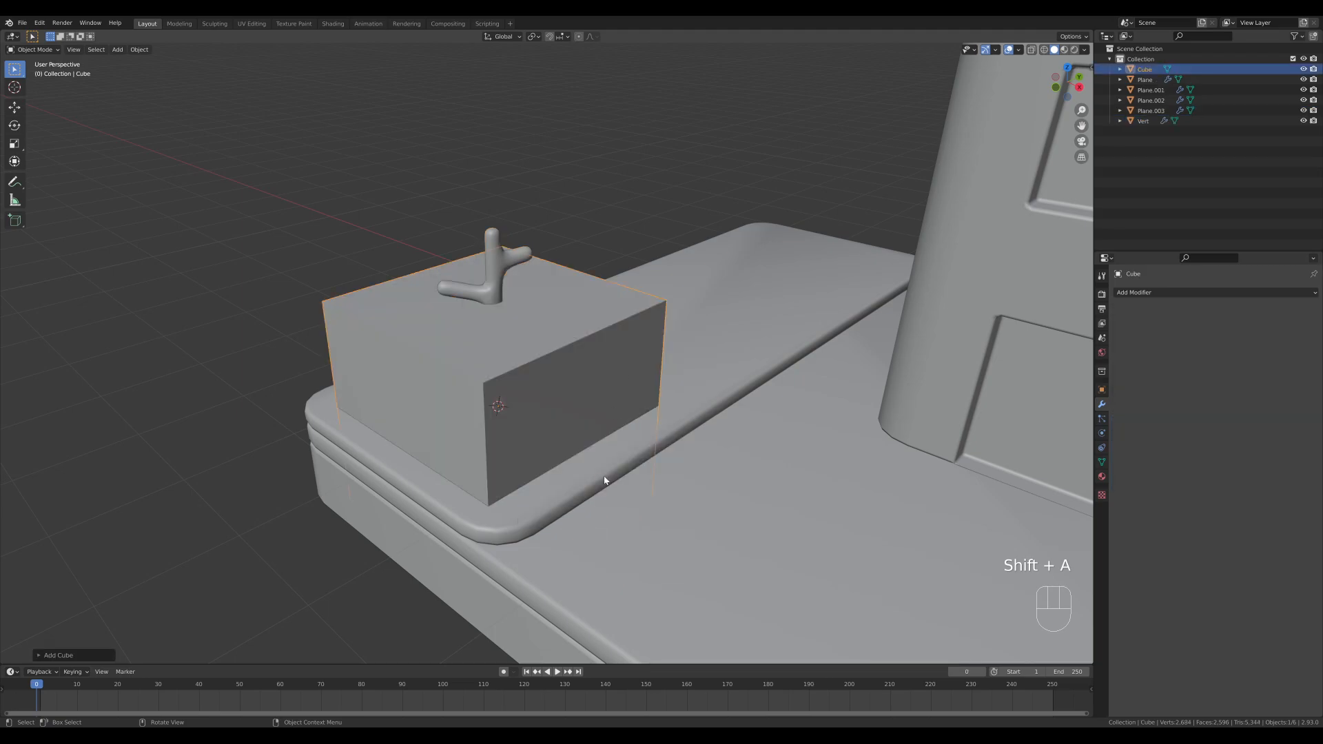
key("g")
left_click(604, 327)
- Scale the cube's mesh down in Edit Mode to a small foliage block on top of the trunk
key("Tab")
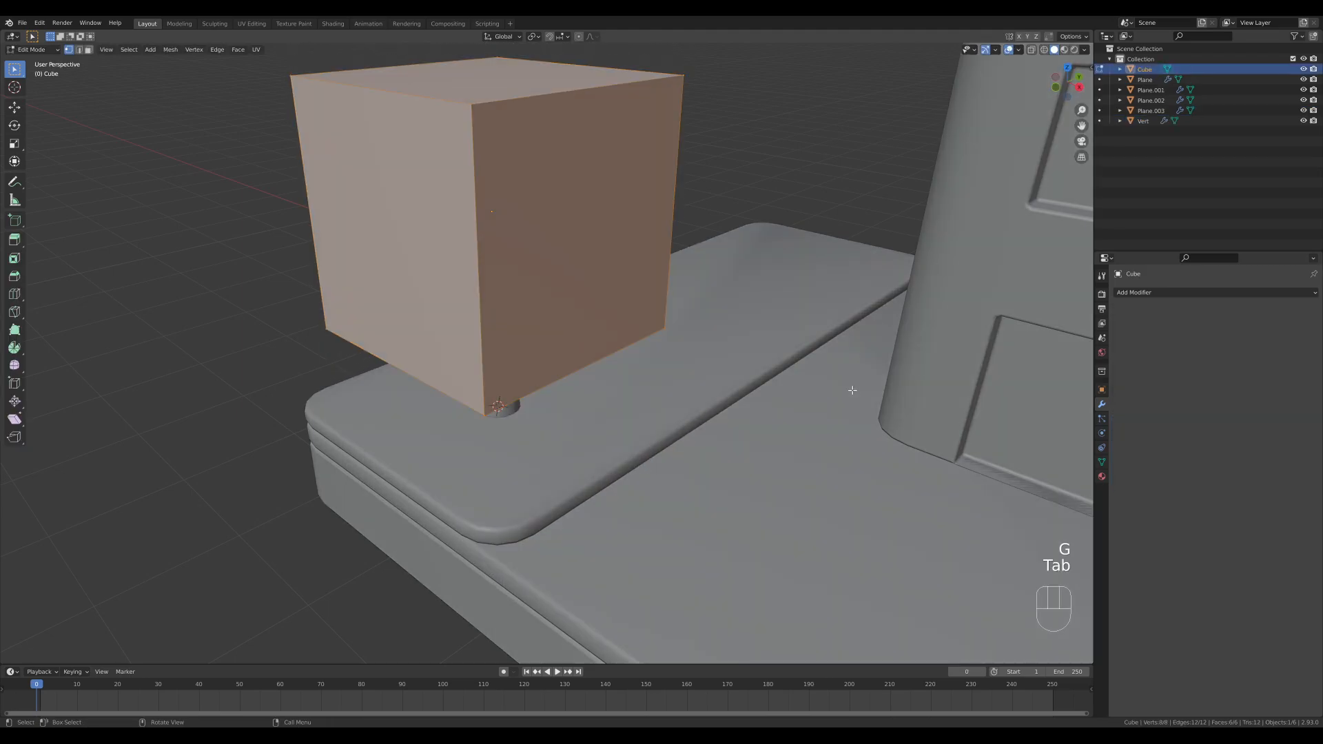
key("s")
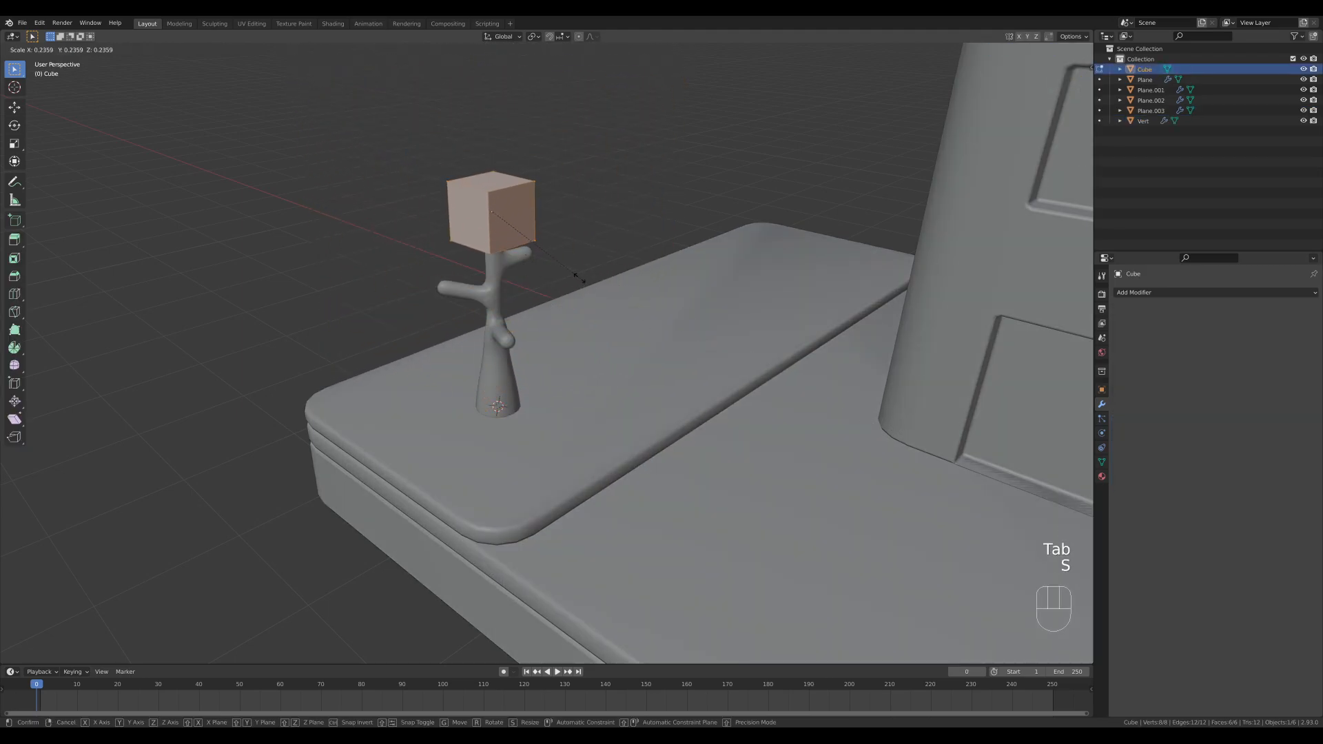
left_click(569, 276)
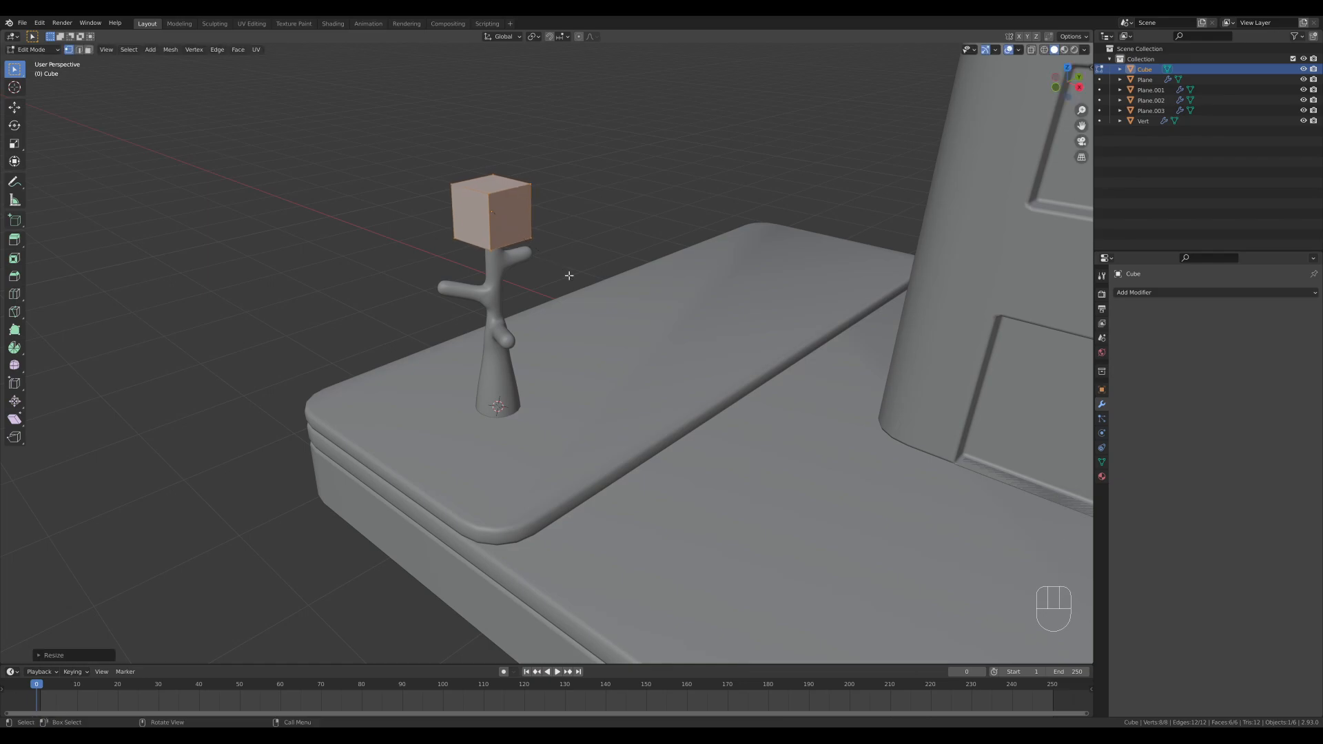
key("Tab")
- Copy the house block's Bevel modifier to the foliage cube
mouse_move(571, 283)
middle_mouse_down("shift")
mouse_move(615, 310)
mouse_move(579, 301)
middle_mouse_up("shift")
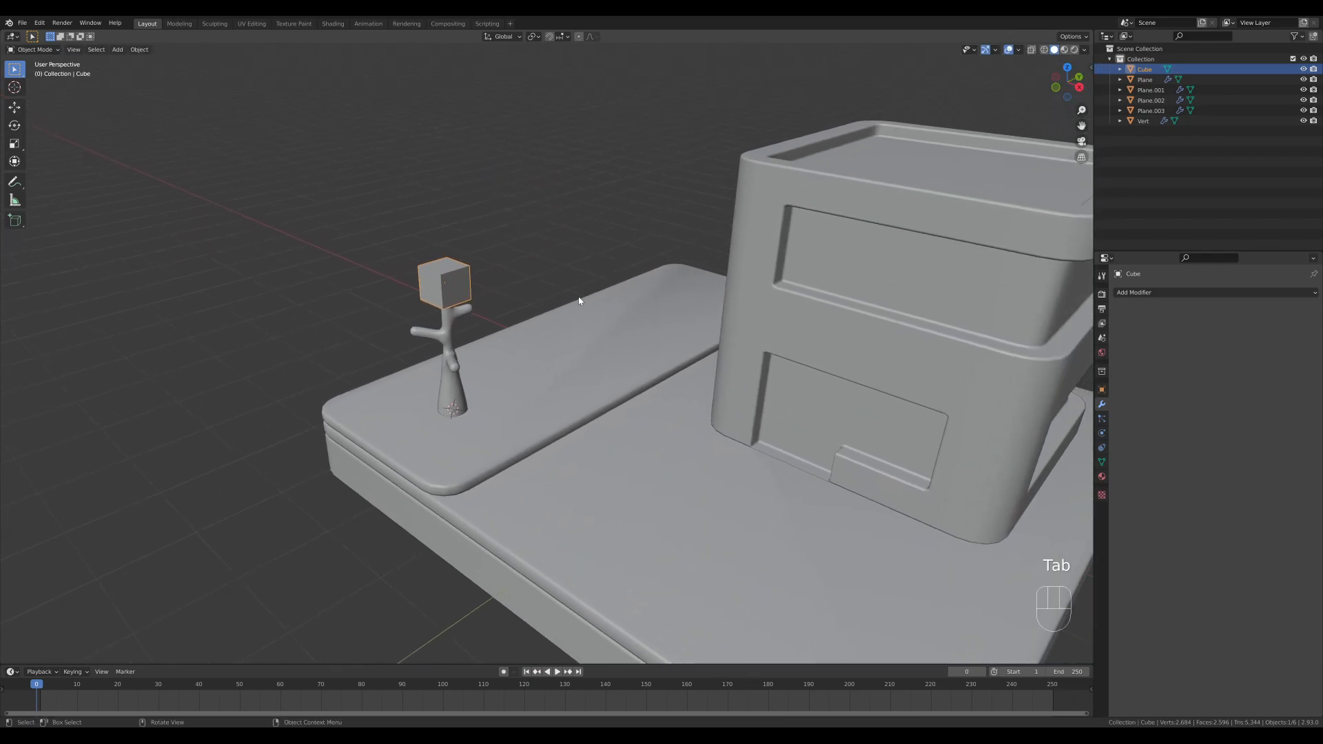
left_click(773, 215, "shift")
left_click(1290, 312)
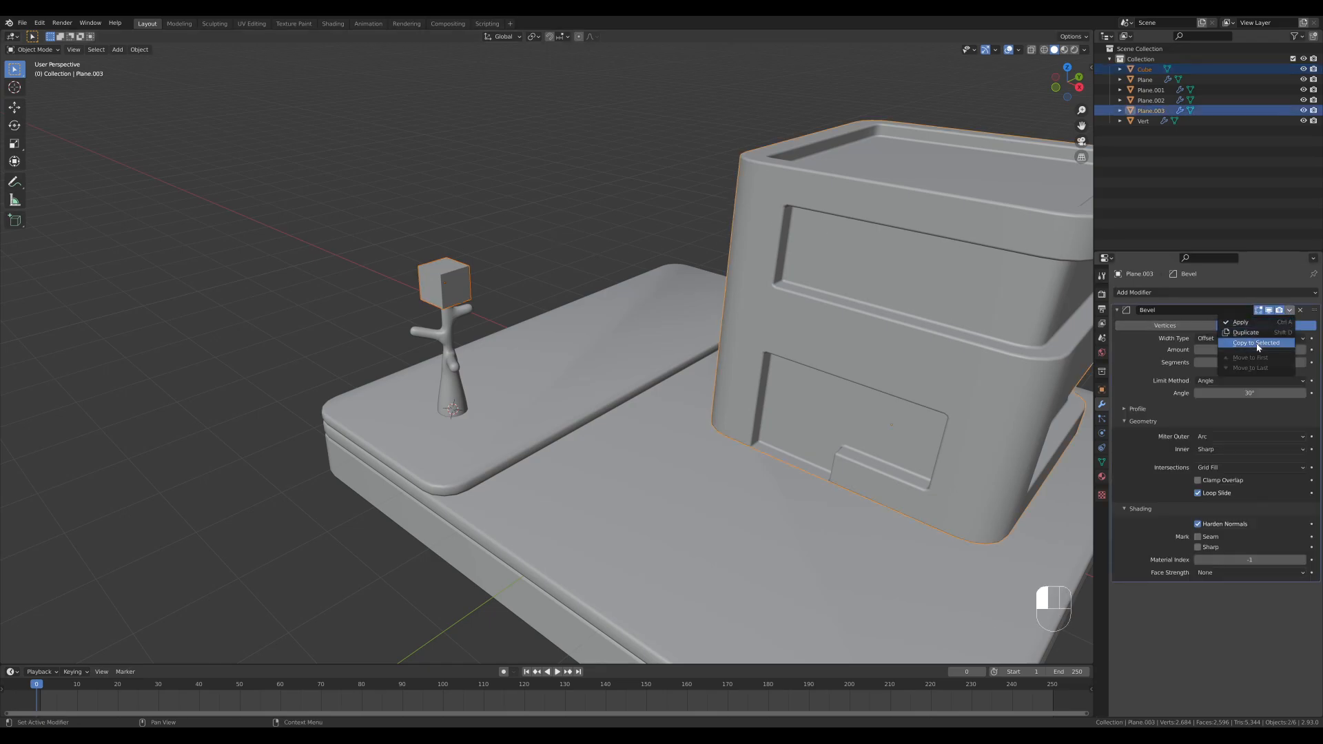
left_click(1257, 343)
- Set the foliage cube's bevel amount to 0.094 m with 3 segments
left_click(446, 291)
scroll(521, 219, "up", 2)
middle_click_drag(521, 221, 683, 275, "shift")
scroll(688, 276, "up", 2)
left_click_drag(1249, 349, 1278, 349, "shift")
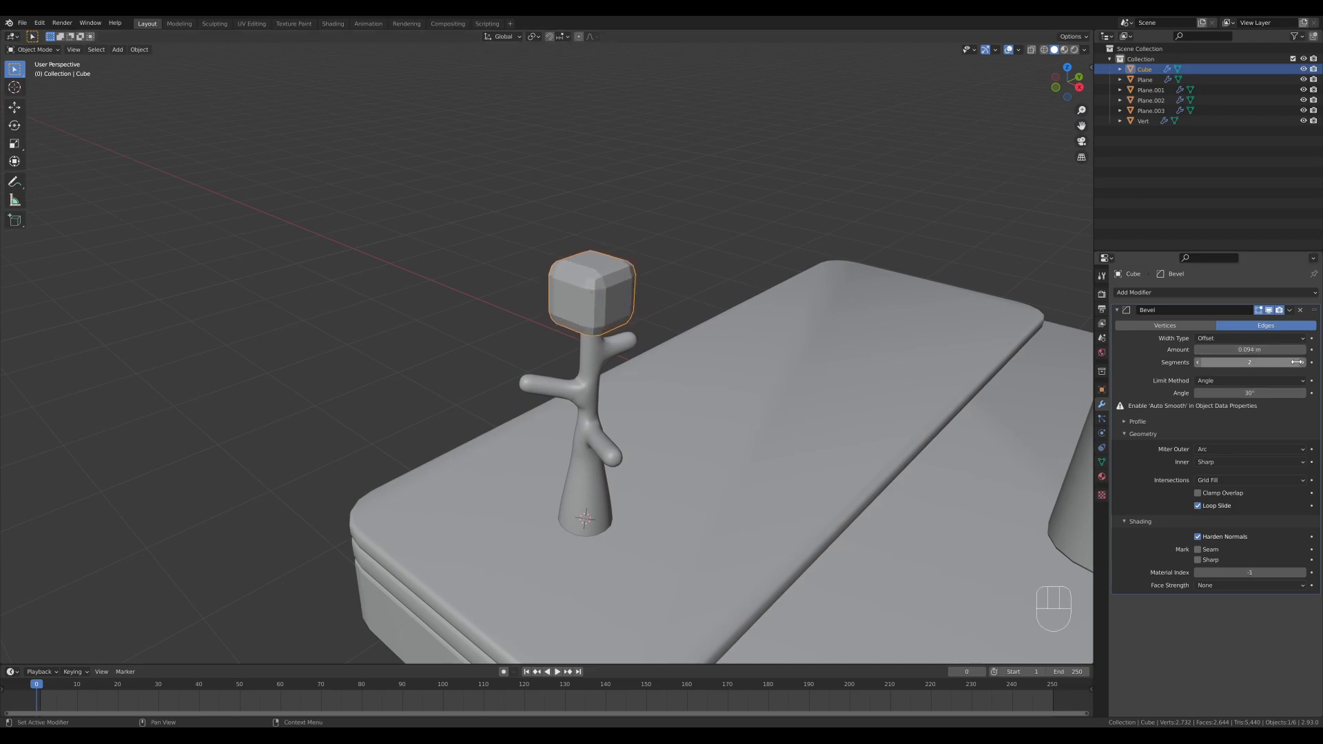
left_click(1302, 363)
- Shade the foliage cube smooth and enable Auto Smooth for its normals
right_click(617, 301)
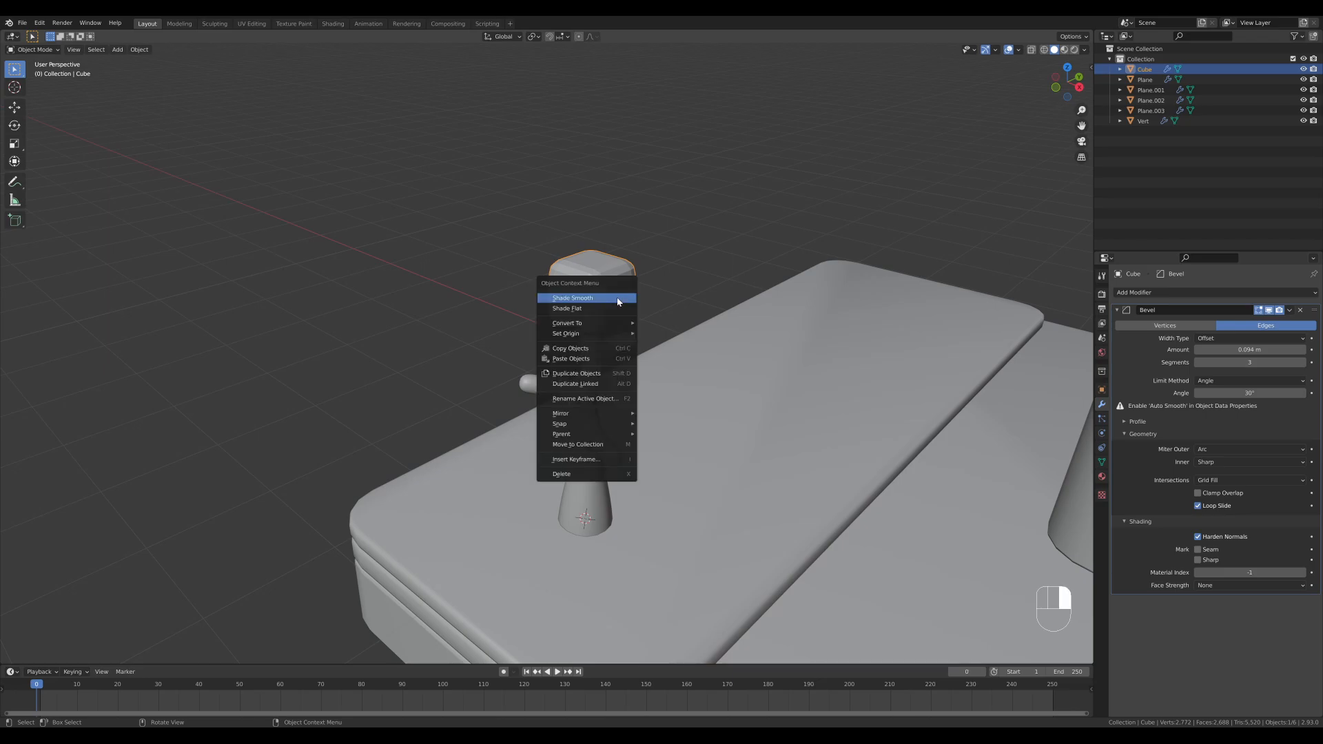
left_click(617, 301)
left_click(1101, 463)
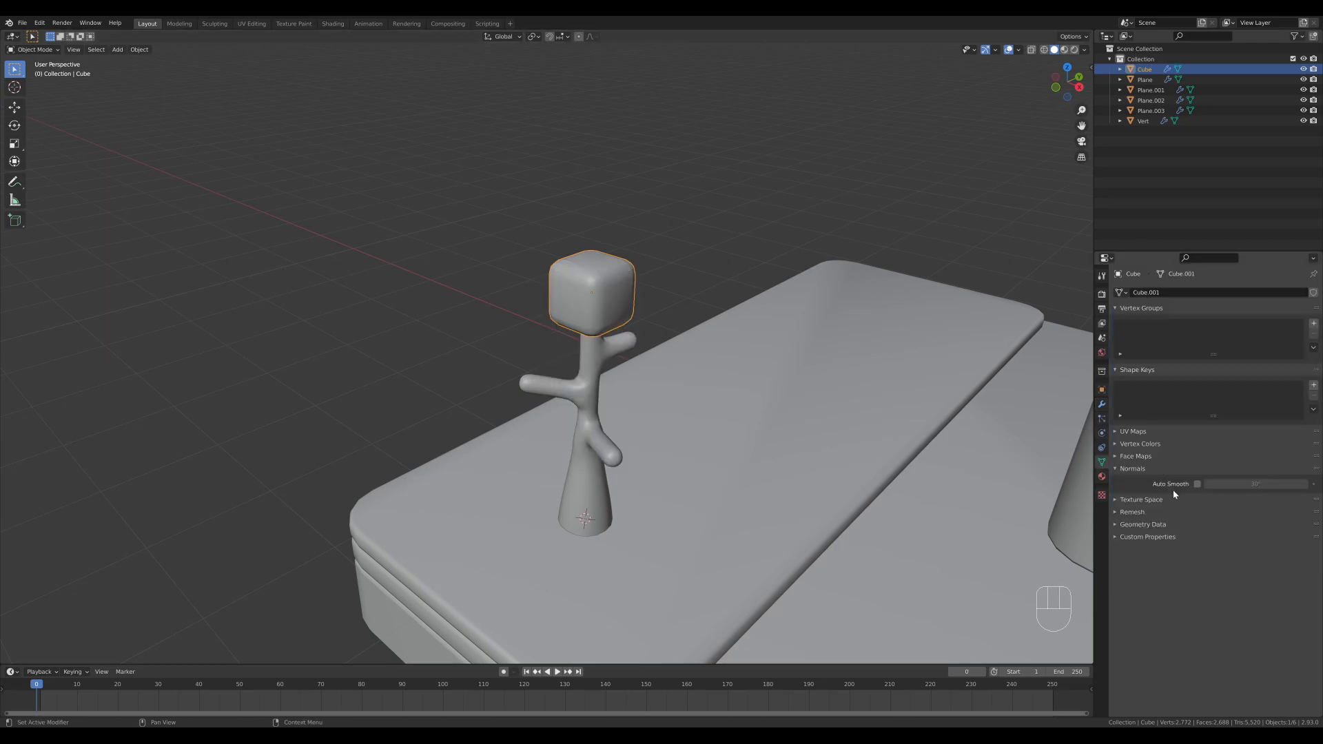
left_click(1198, 483)
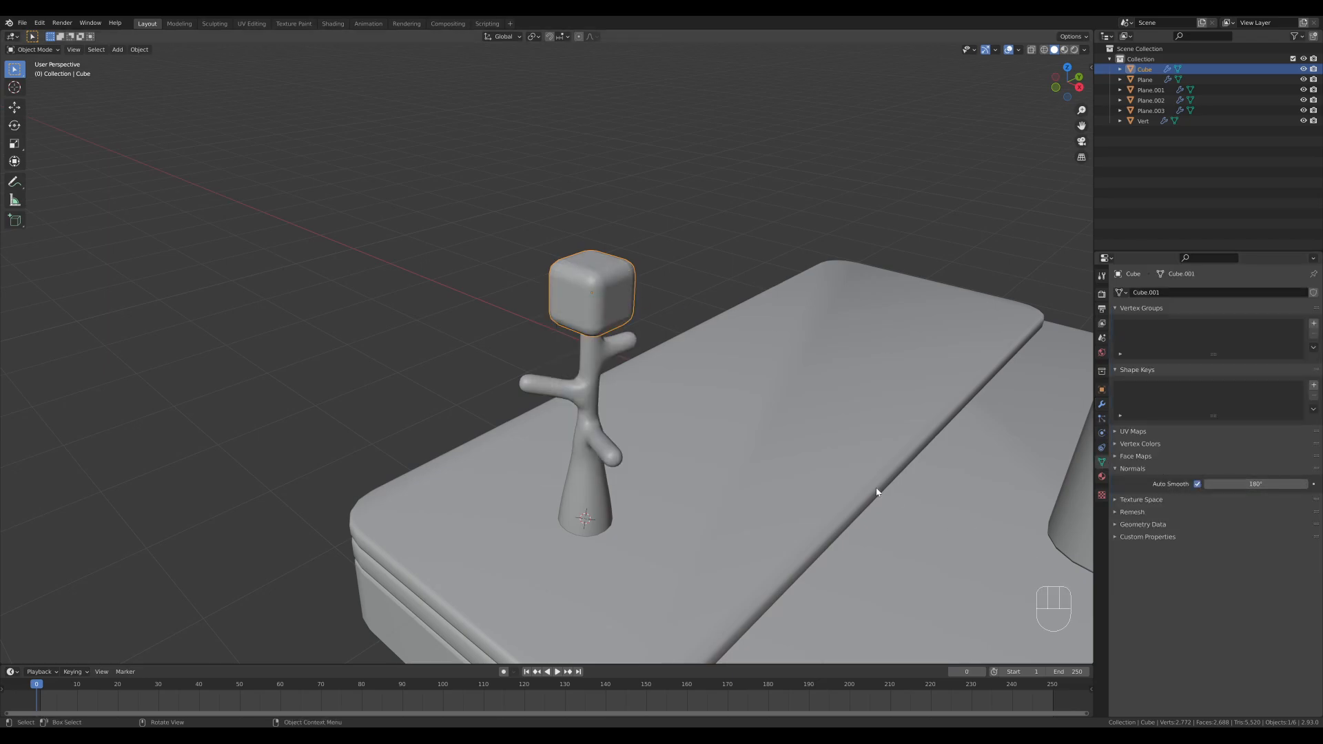
- Reduce the foliage cube's bevel amount to 0.074 m
scroll(619, 317, "down", 3)
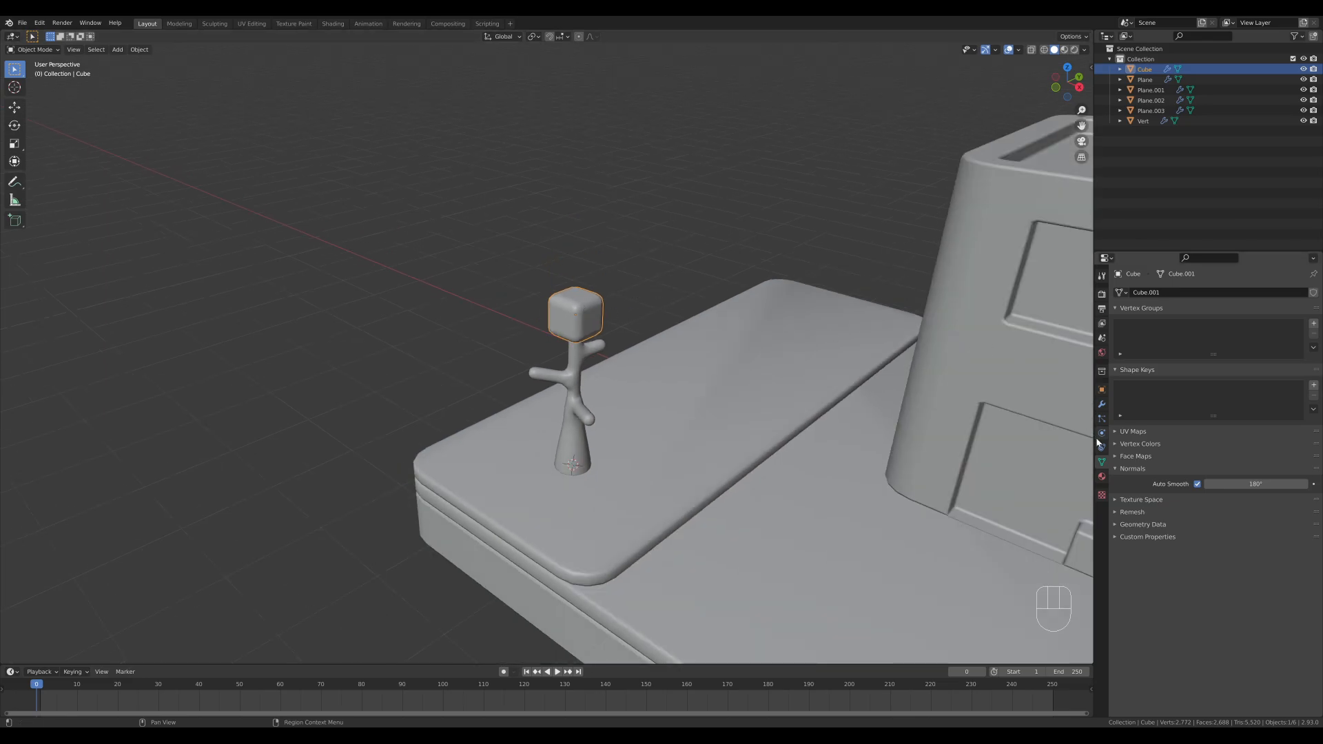
left_click(1102, 404)
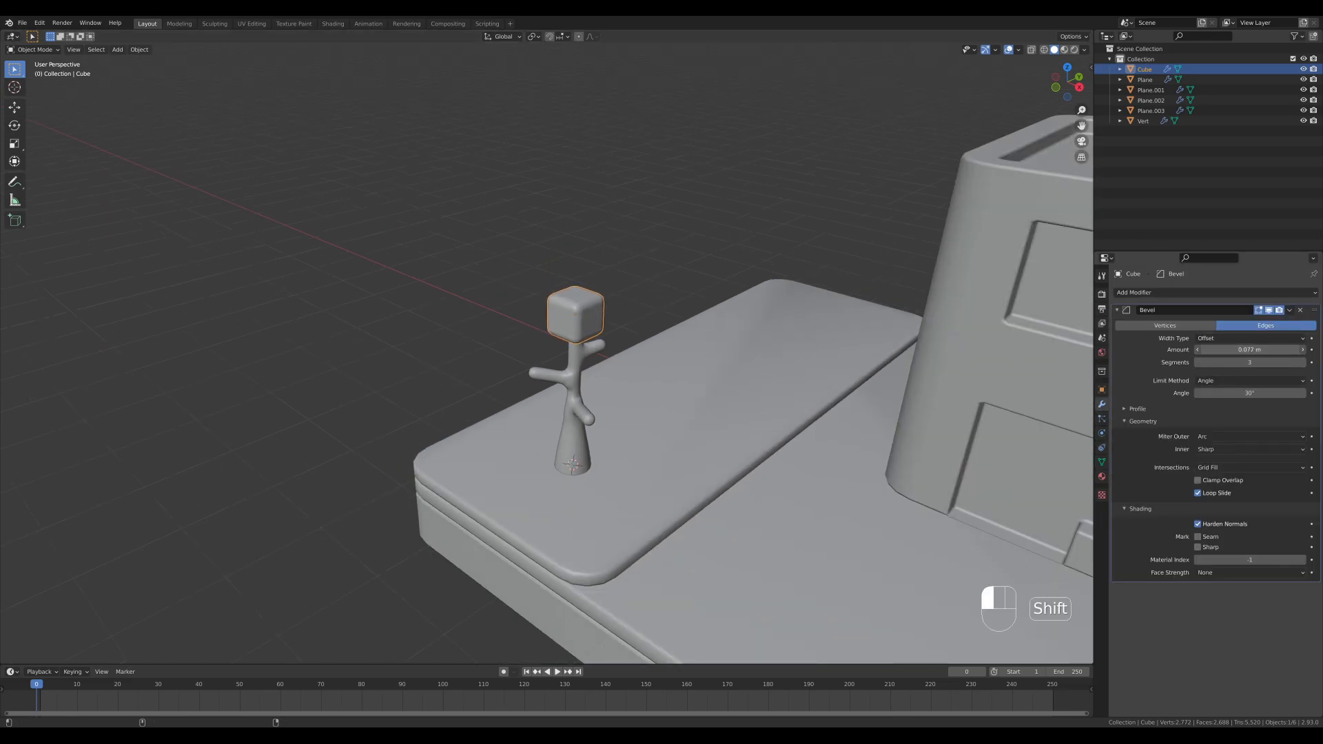
scroll(653, 304, "down", 3)
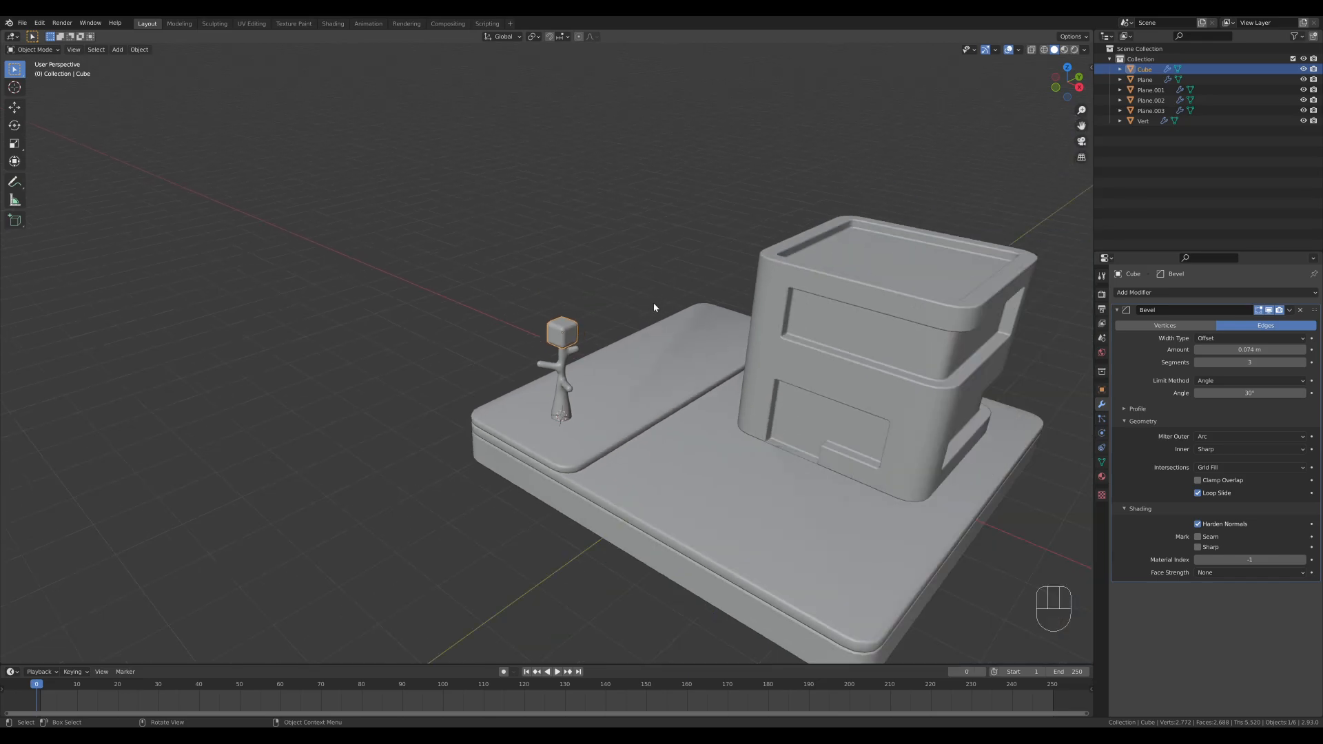
- Tilt the foliage cube with a free trackball rotation and scale it up slightly
key("r")
key("r")
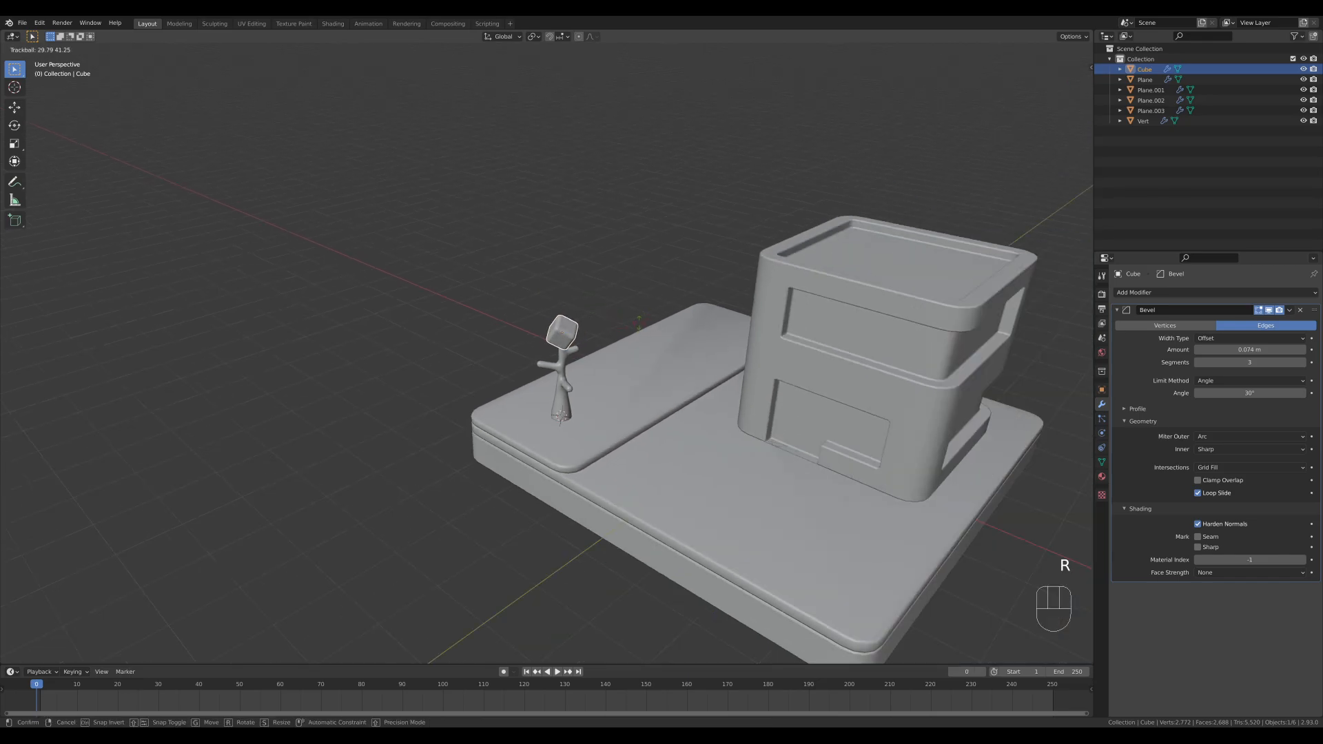
left_click(640, 331)
middle_click_drag(628, 338, 608, 319, "shift")
key("s")
left_click(649, 346)
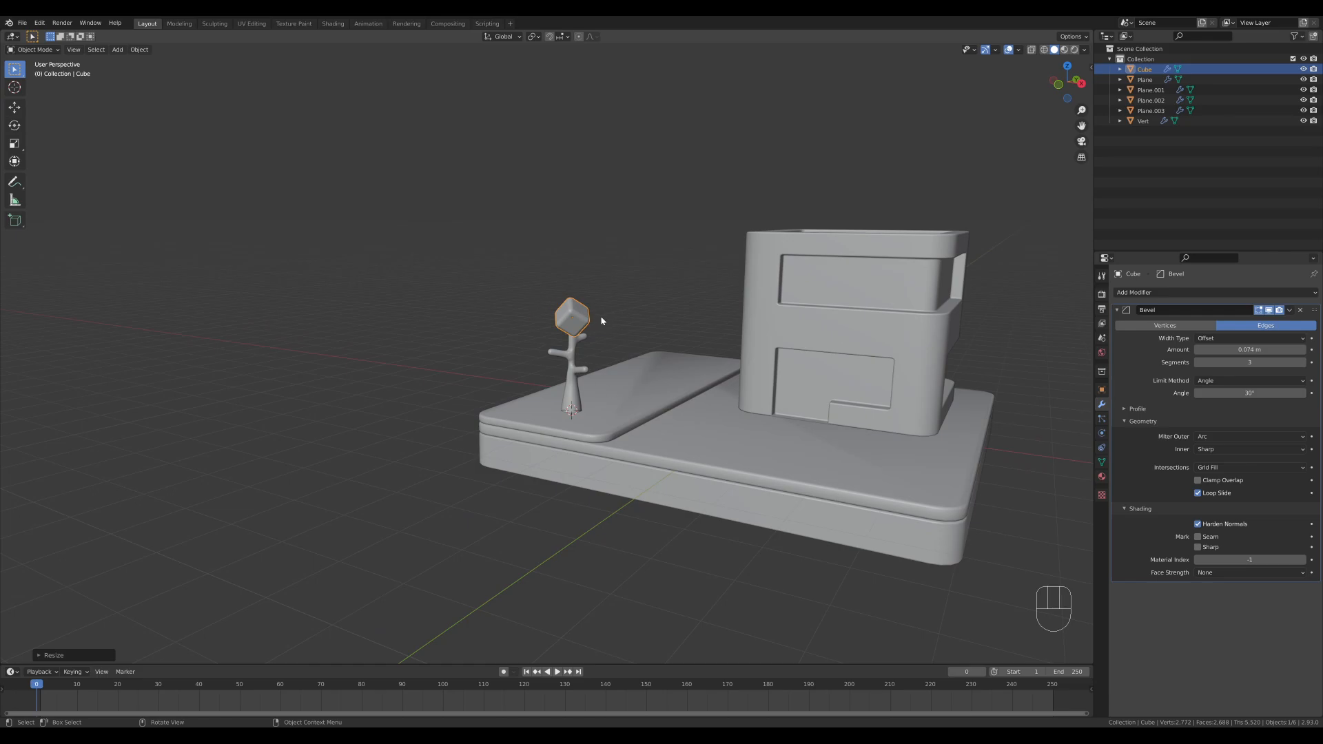
- Place three linked duplicates of the foliage cube around the upper trunk and branches
scroll(638, 320, "up", 3)
middle_click_drag(653, 301, 699, 295)
key("alt+d")
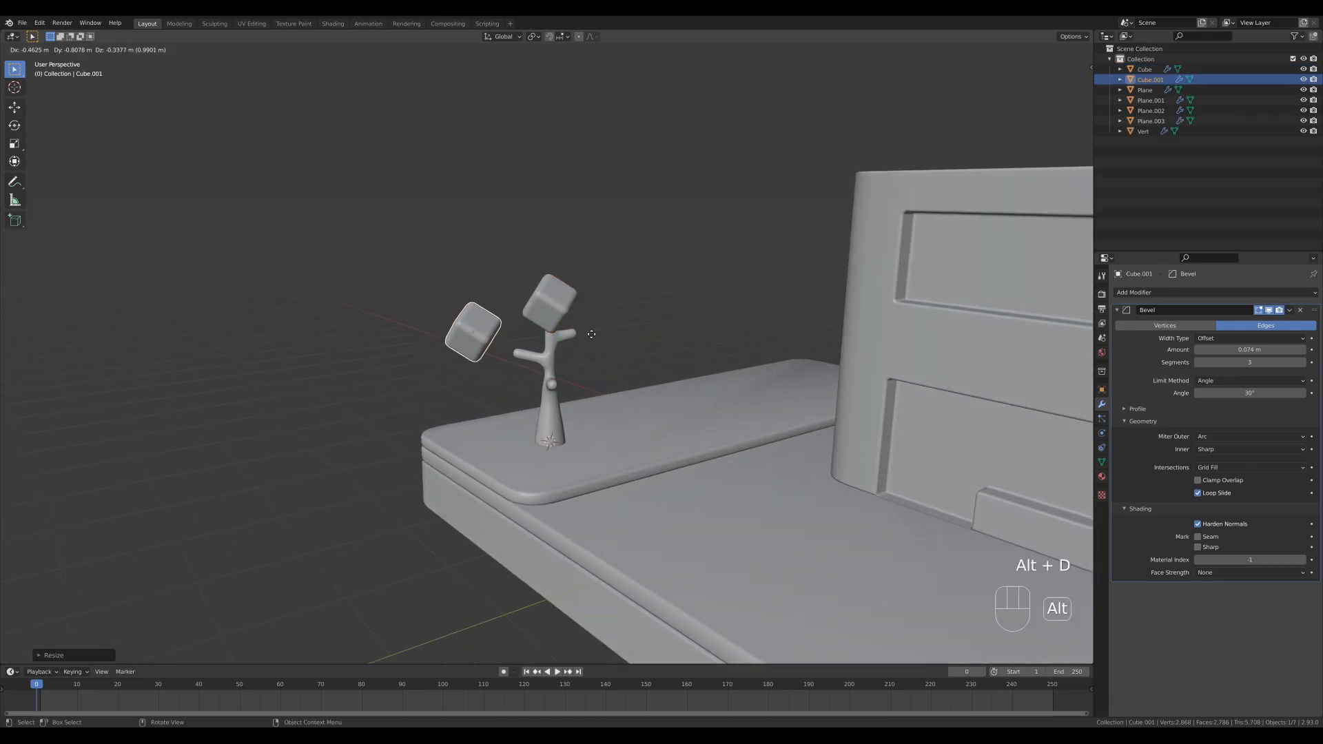
left_click(633, 346)
middle_click_drag(633, 346, 590, 386)
key("alt+d")
left_click(592, 372)
key("alt+d")
left_click(610, 368)
- Add two more linked foliage cubes and adjust their positions so the cluster surrounds the branches
key("alt+d")
left_click(489, 325)
key("g")
left_click(610, 352)
key("alt+d")
left_click(575, 332)
key("g")
left_click(683, 378)
key("g")
left_click(637, 356)
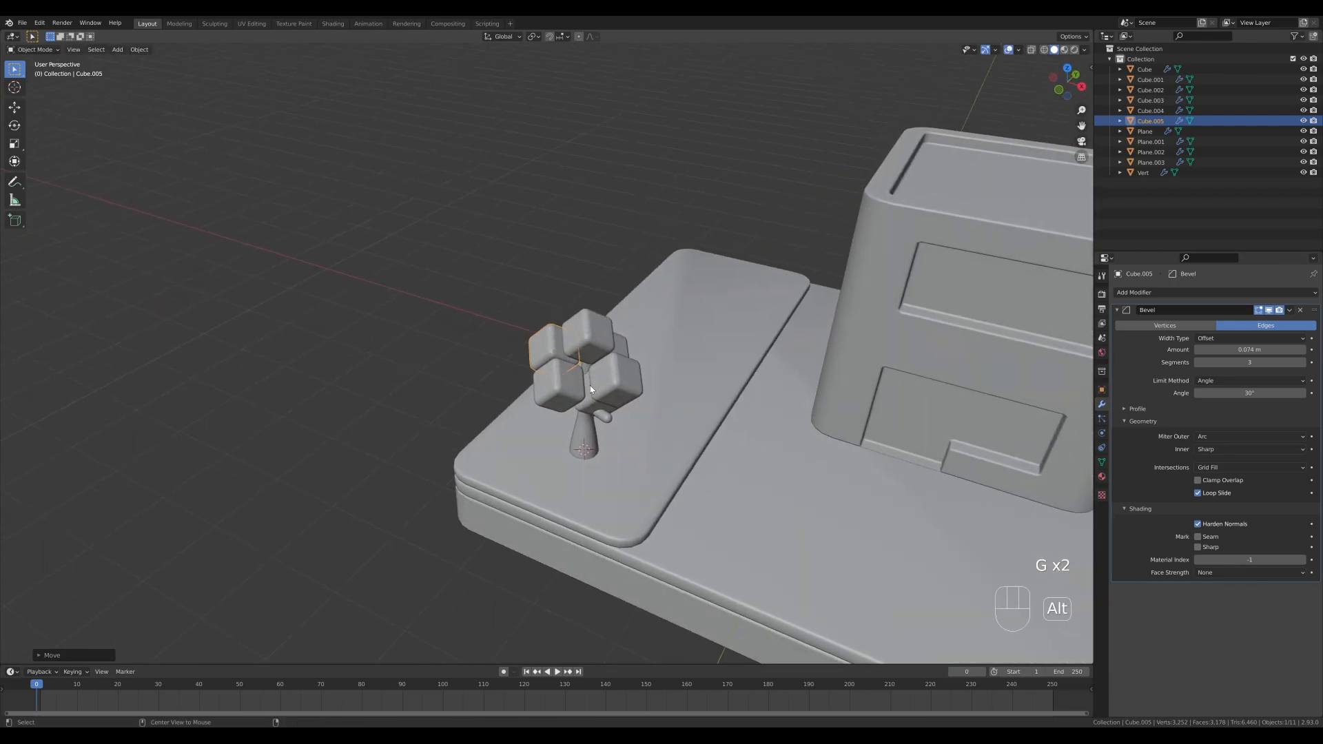
- Fill out the tree crown with four further linked foliage cubes on its open sides
key("alt+d")
left_click(647, 346)
middle_click_drag(648, 346, 793, 375)
key("alt+d")
left_click(609, 333)
key("alt+d")
left_click(588, 331)
key("alt+d")
left_click(718, 345)
key("g")
left_click(784, 375)
- Add another linked foliage cube to the crown and reposition it and a neighbouring cube
key("alt+d")
left_click(704, 376)
key("g")
left_click(821, 365)
left_click(606, 393)
key("g")
left_click(624, 367)
key("g")
left_click(772, 390)
- Place one last linked foliage cube on the lower outer side of the crown and refine its position
key("alt+d")
left_click(774, 387)
key("g")
left_click(779, 369)
scroll(766, 359, "up", 5)
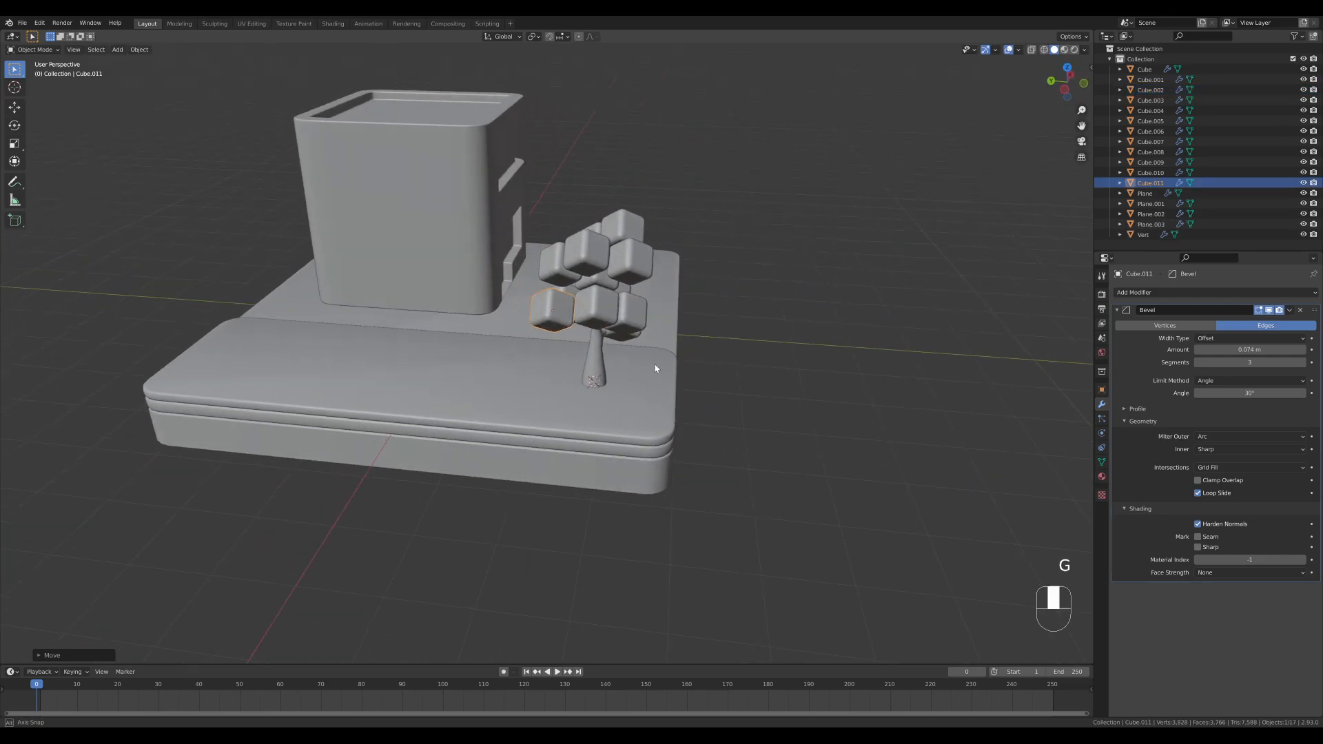
key("g")
left_click(626, 328)
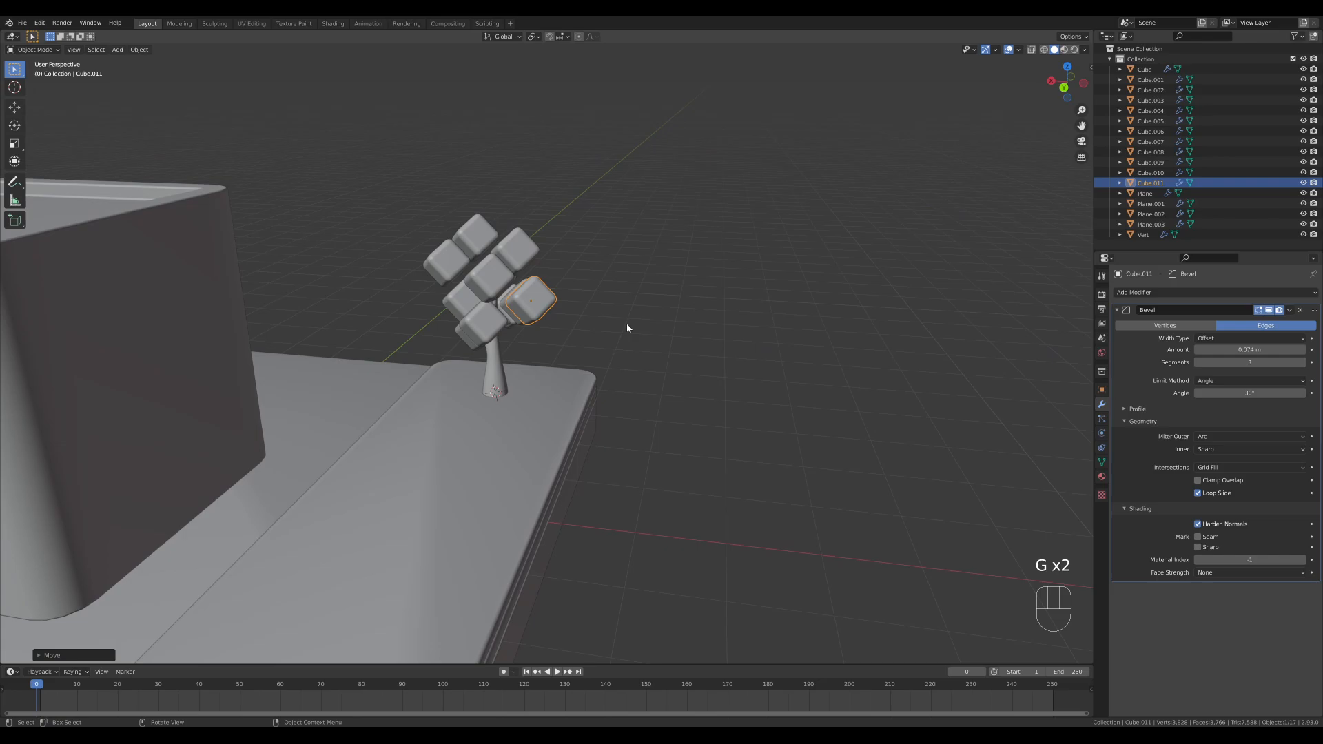
- Nudge two upper foliage cubes slightly to even out the spacing of the crown
left_click(448, 269)
key("g")
left_click(444, 272)
left_click(474, 242)
key("g")
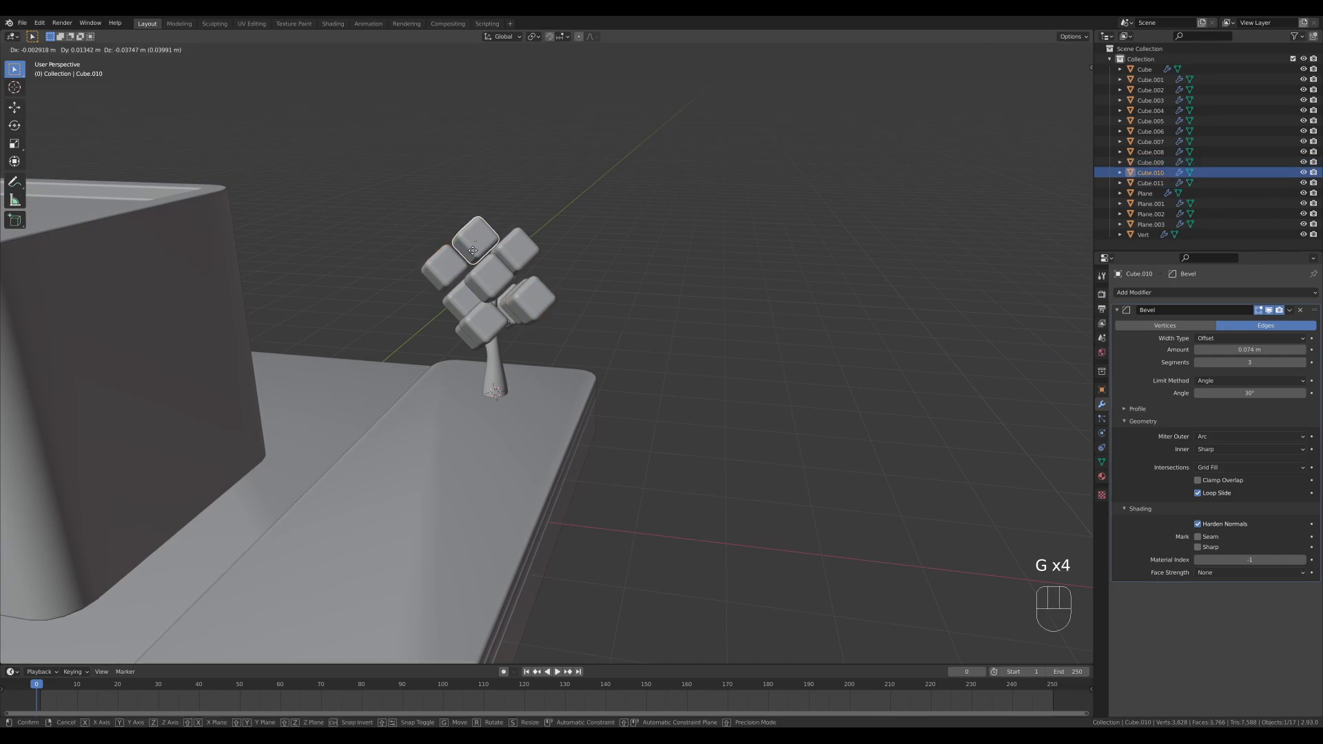
left_click(473, 251)
middle_click_drag(407, 222, 528, 276)
scroll(528, 275, "down", 5)
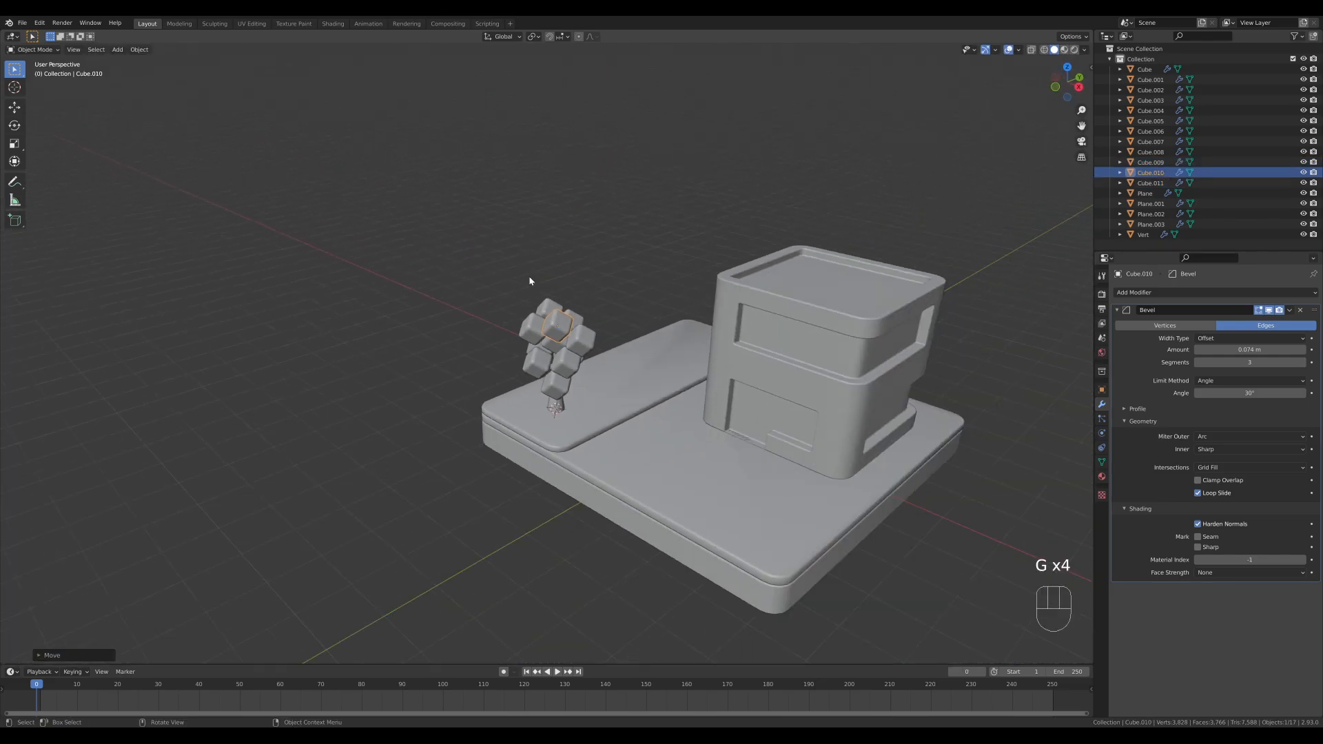
- Delete the lowest foliage cube in front of the trunk
left_click(554, 376)
middle_click_drag(568, 381, 631, 359)
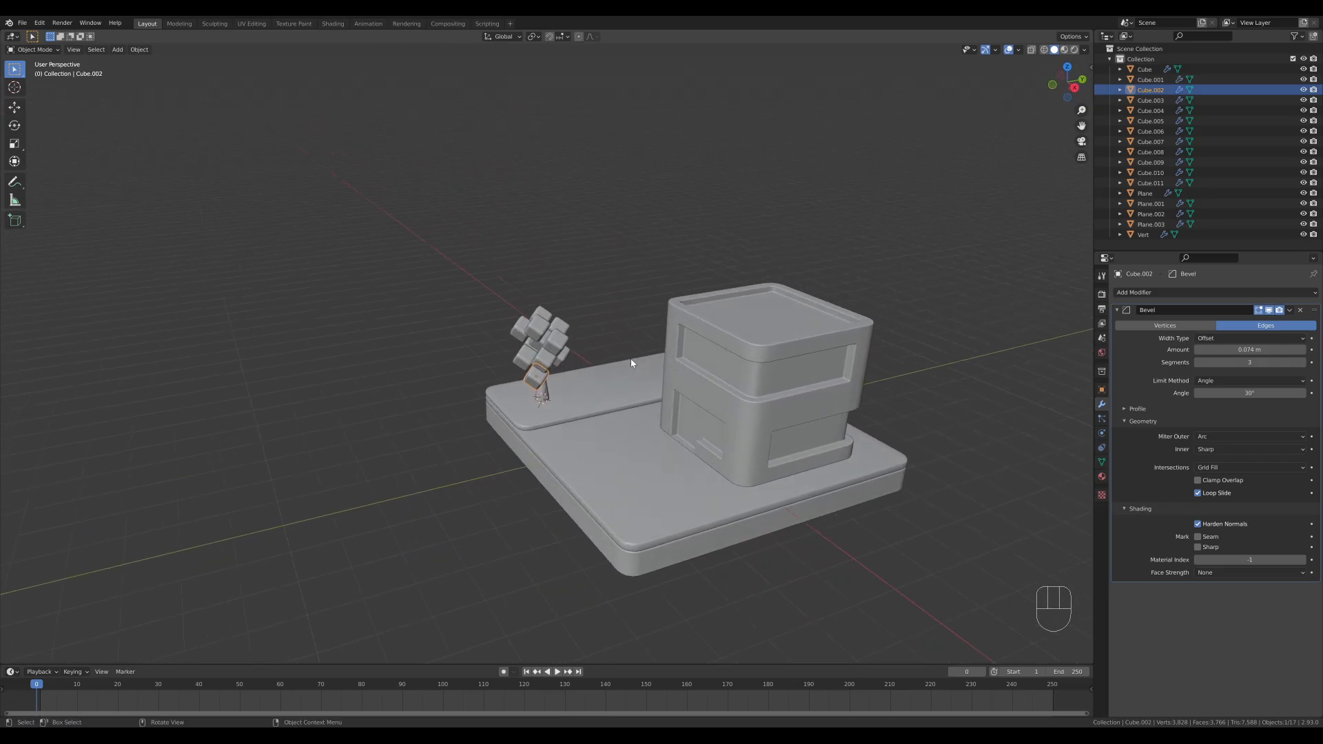
scroll(630, 359, "up", 3)
key("x")
left_click(517, 406)
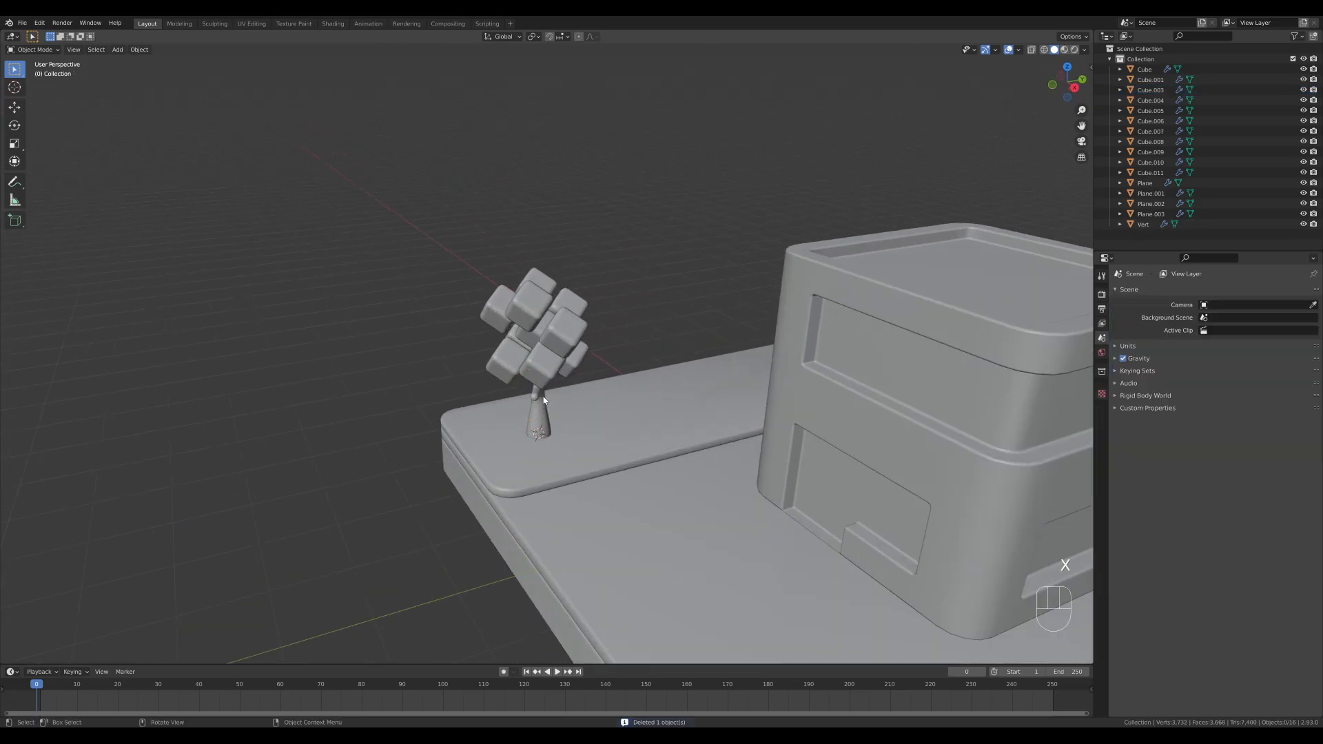
- Move the end vertex of the trunk's lower branch in Edit Mode so the branch reaches toward the foliage
scroll(544, 399, "down", 4)
middle_click_drag(661, 386, 600, 372)
left_click(600, 372)
key("Tab")
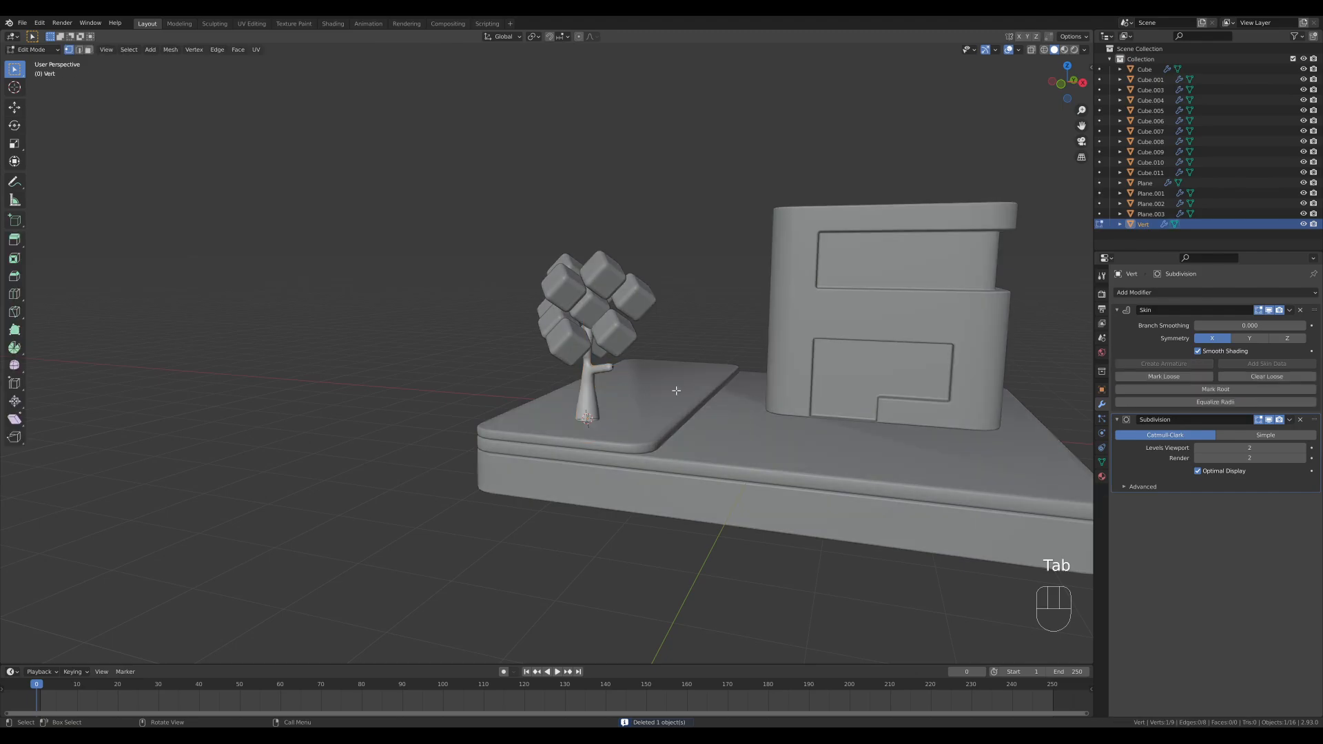
scroll(672, 393, "up", 4)
key("g")
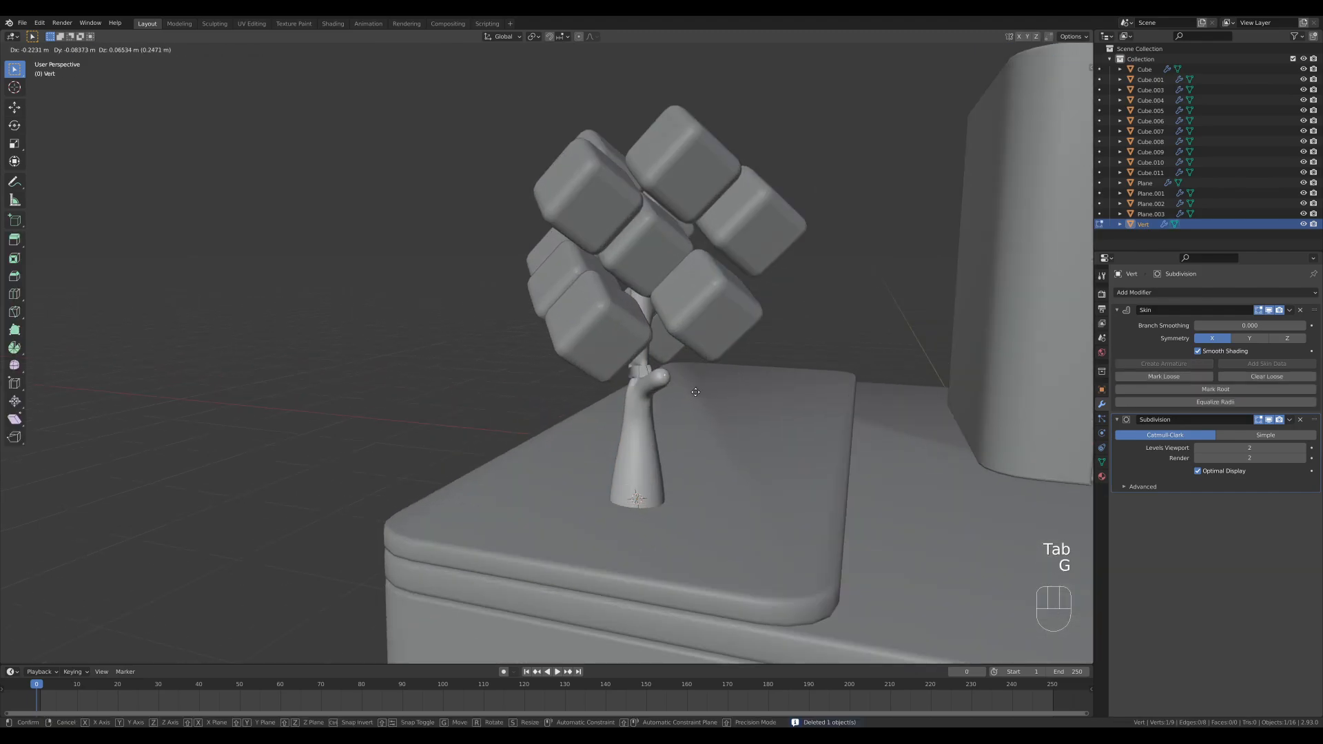
left_click(737, 363)
middle_click_drag(736, 364, 682, 381)
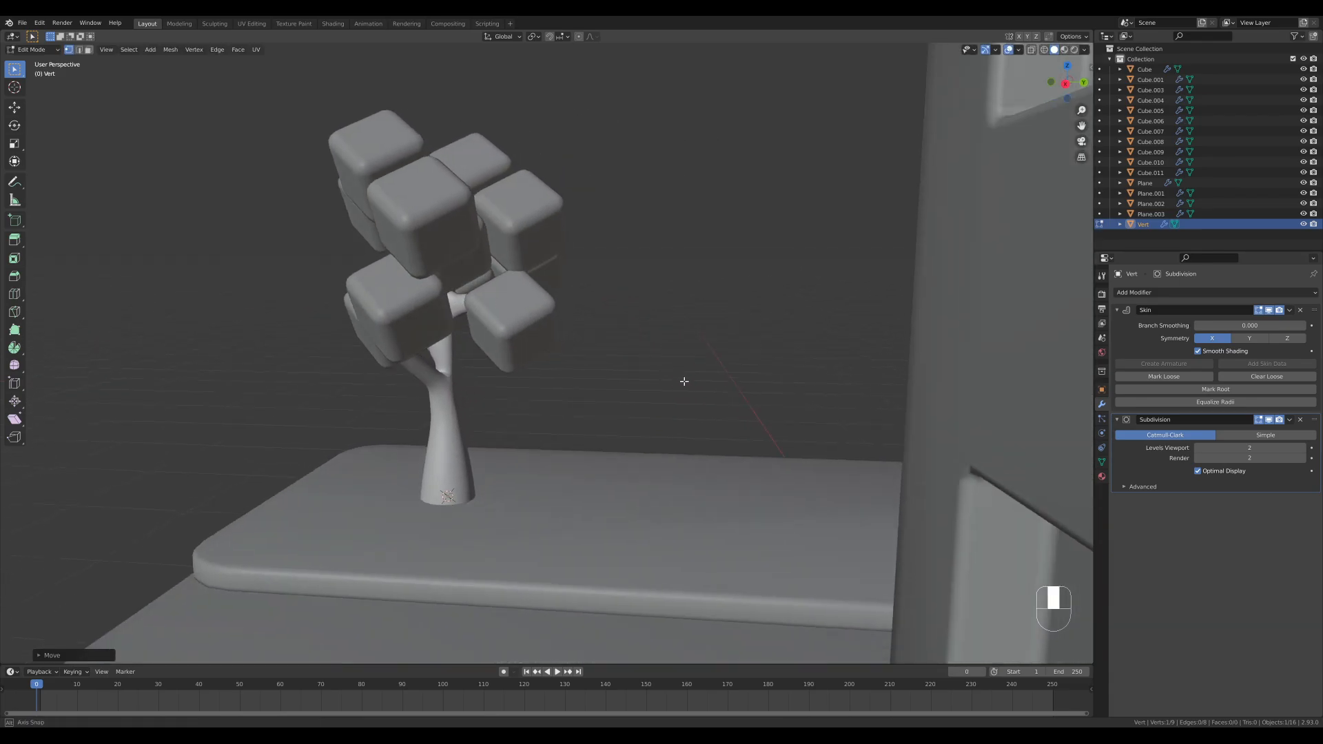
scroll(551, 349, "down", 5)
key("Tab")
- Select all foliage cubes with the trunk as the active object and parent the cubes to it
middle_click_drag(470, 316, 544, 364)
scroll(470, 364, "up", 4)
middle_click_drag(587, 373, 552, 344)
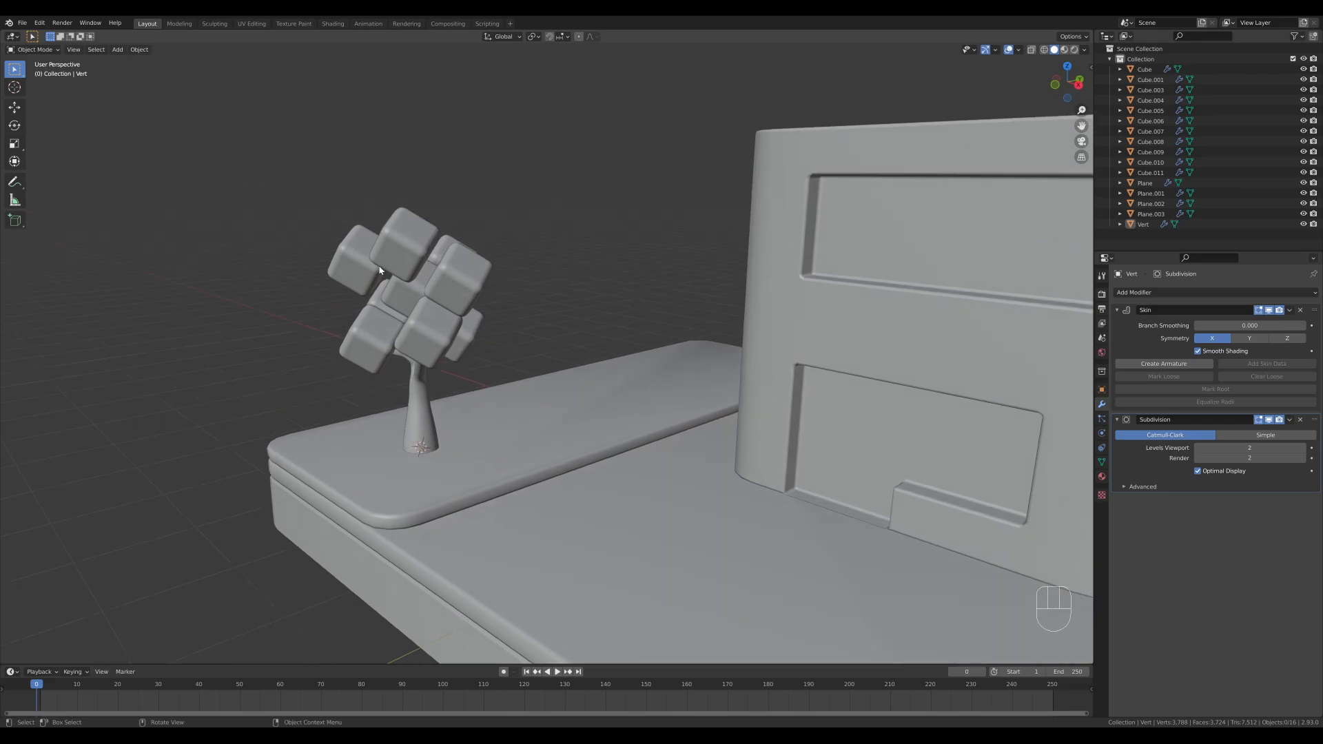
left_click_drag(283, 178, 494, 365)
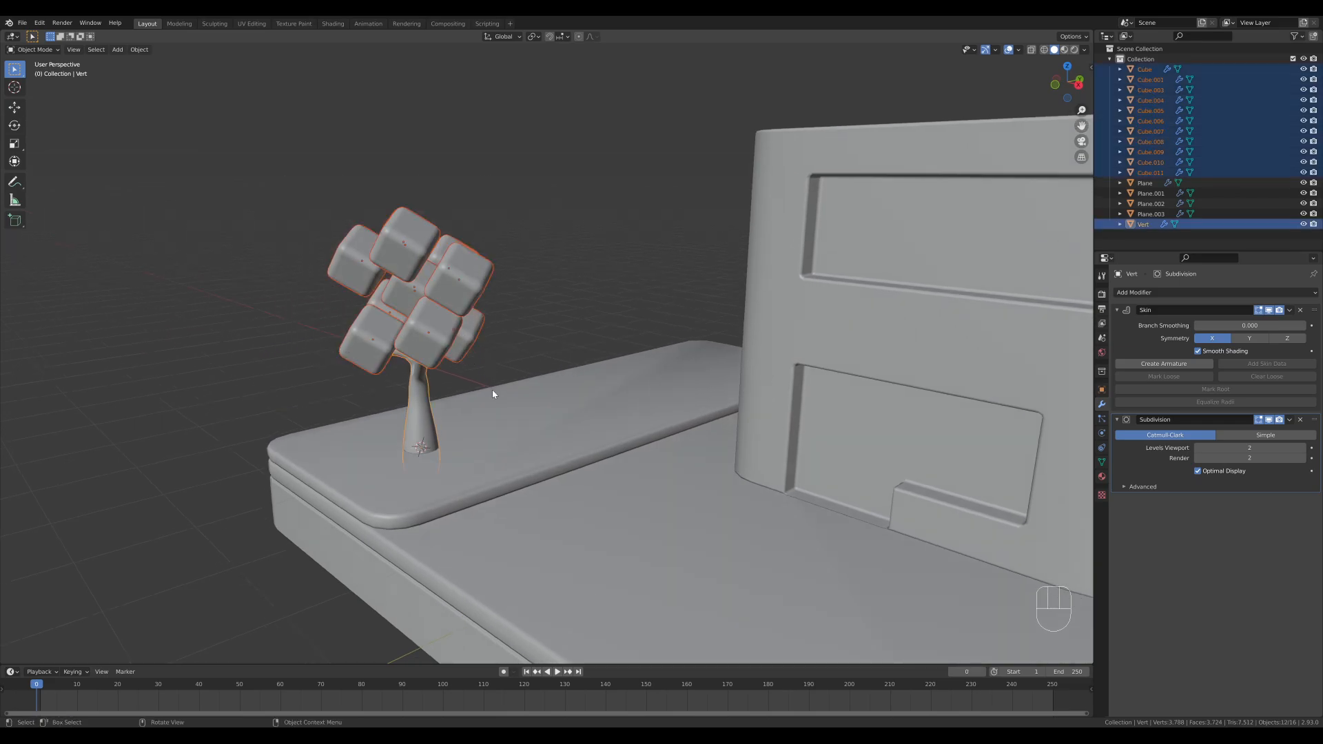
key("ctrl+p")
left_click(416, 389)
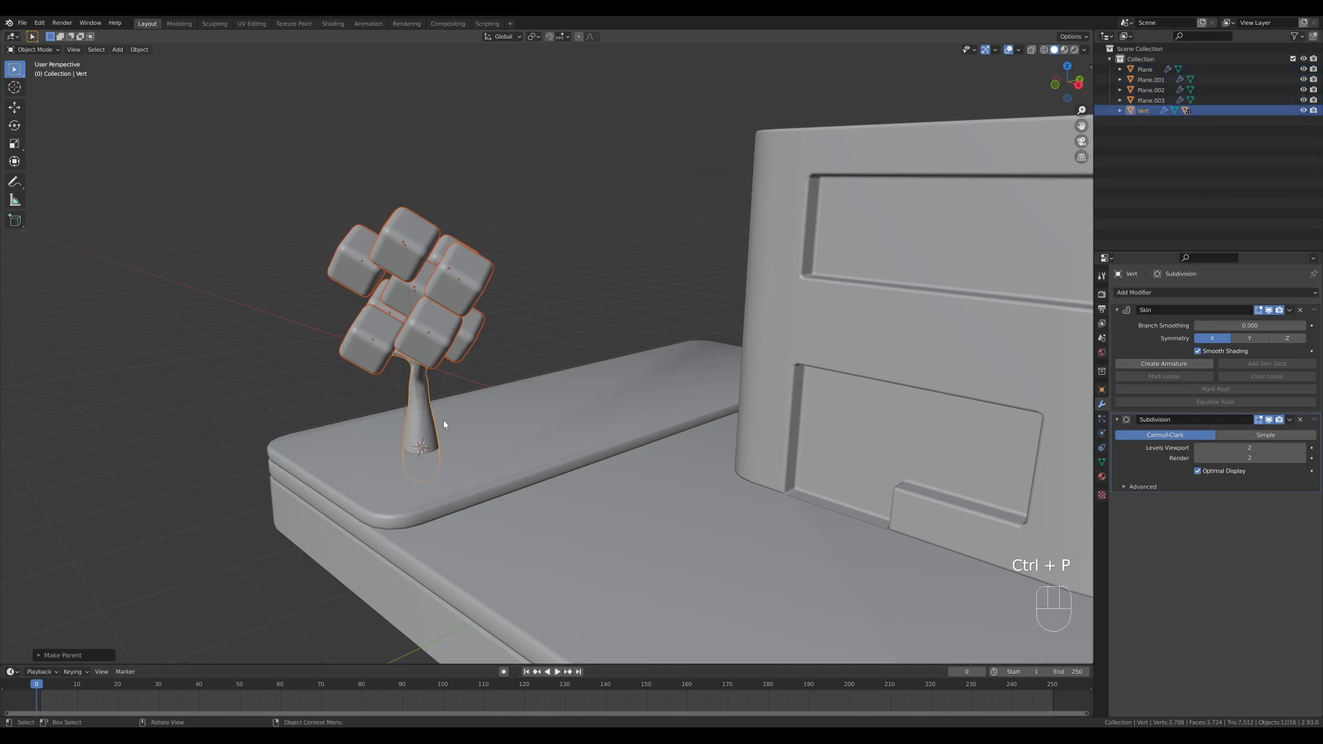
- Select only the trunk and scale the whole tree up moderately
left_click(445, 420)
left_click(446, 419)
key("s")
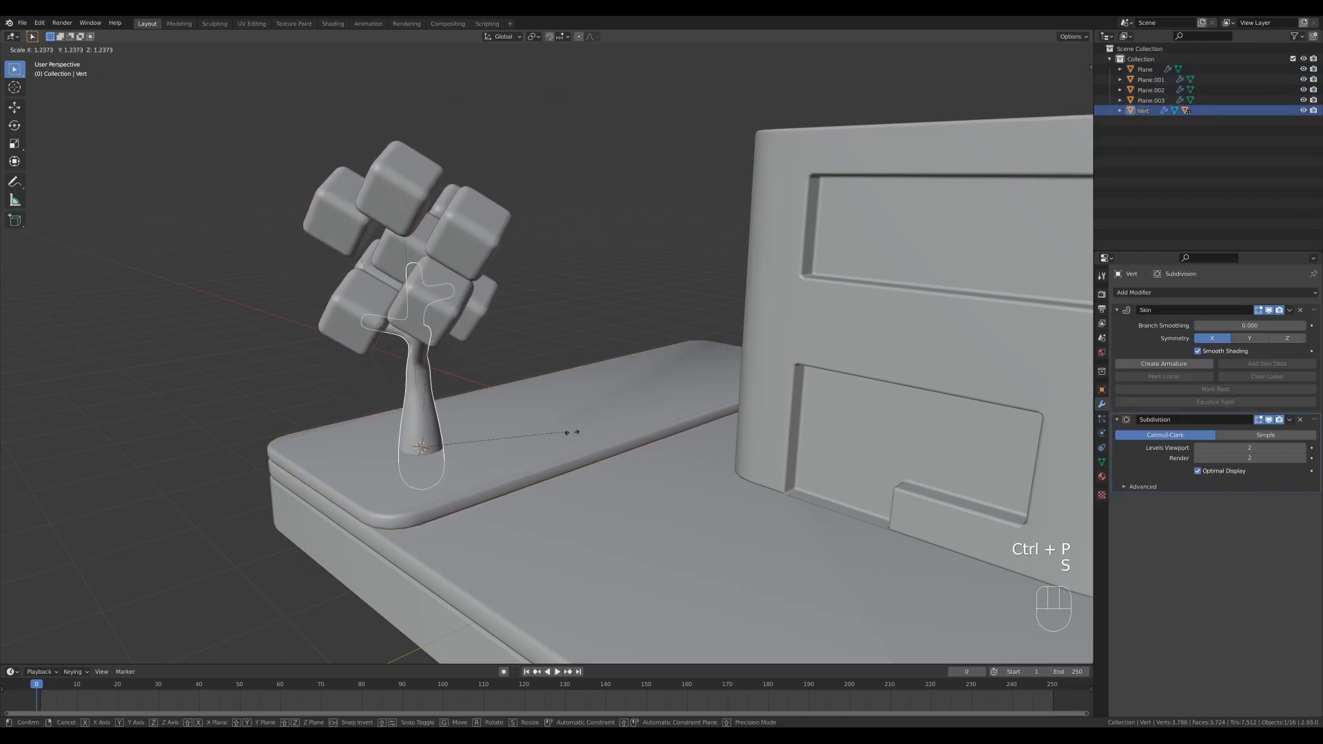
left_click(585, 438)
middle_click_drag(630, 444, 515, 425)
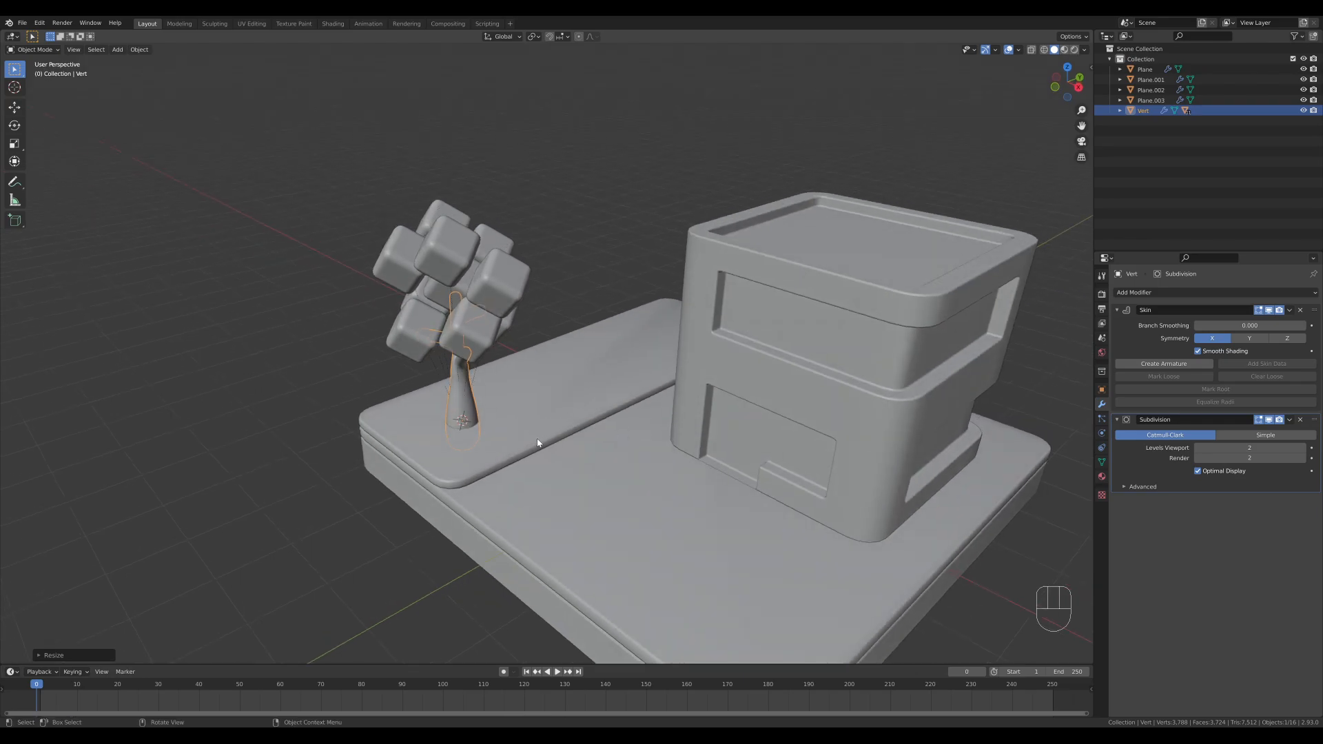
- Place the 3D cursor on the raised slab beside the tree and add a cylinder with 12 vertices there
scroll(531, 448, "up", 3)
right_click(515, 466, "shift")
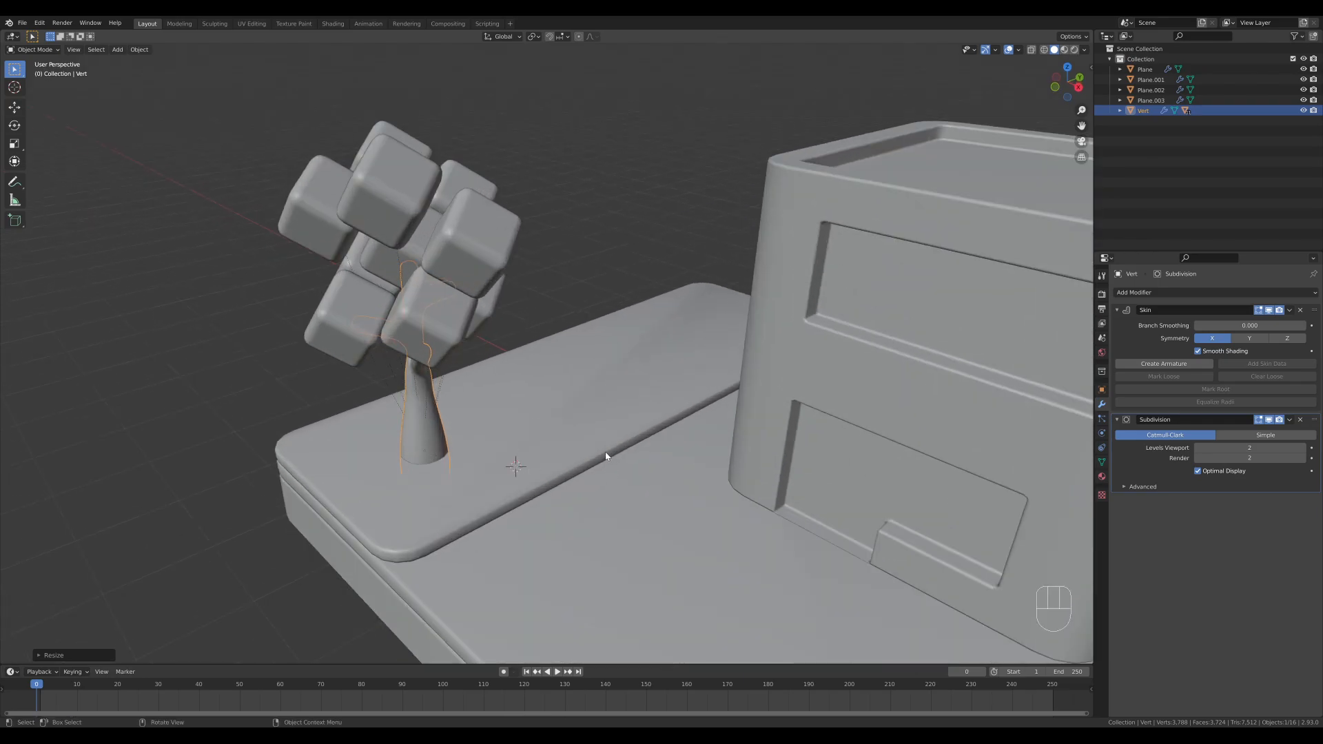
key("shift+a")
mouse_move(563, 463)
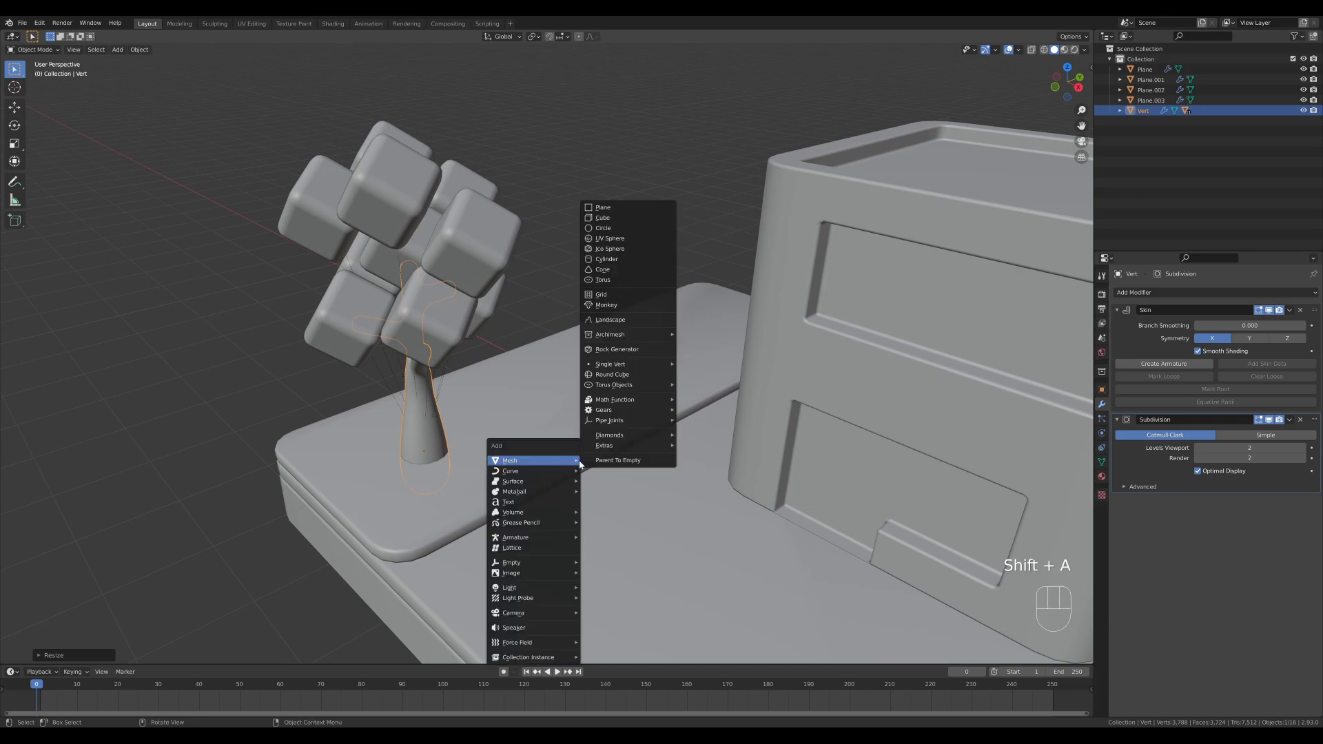
left_click(607, 260)
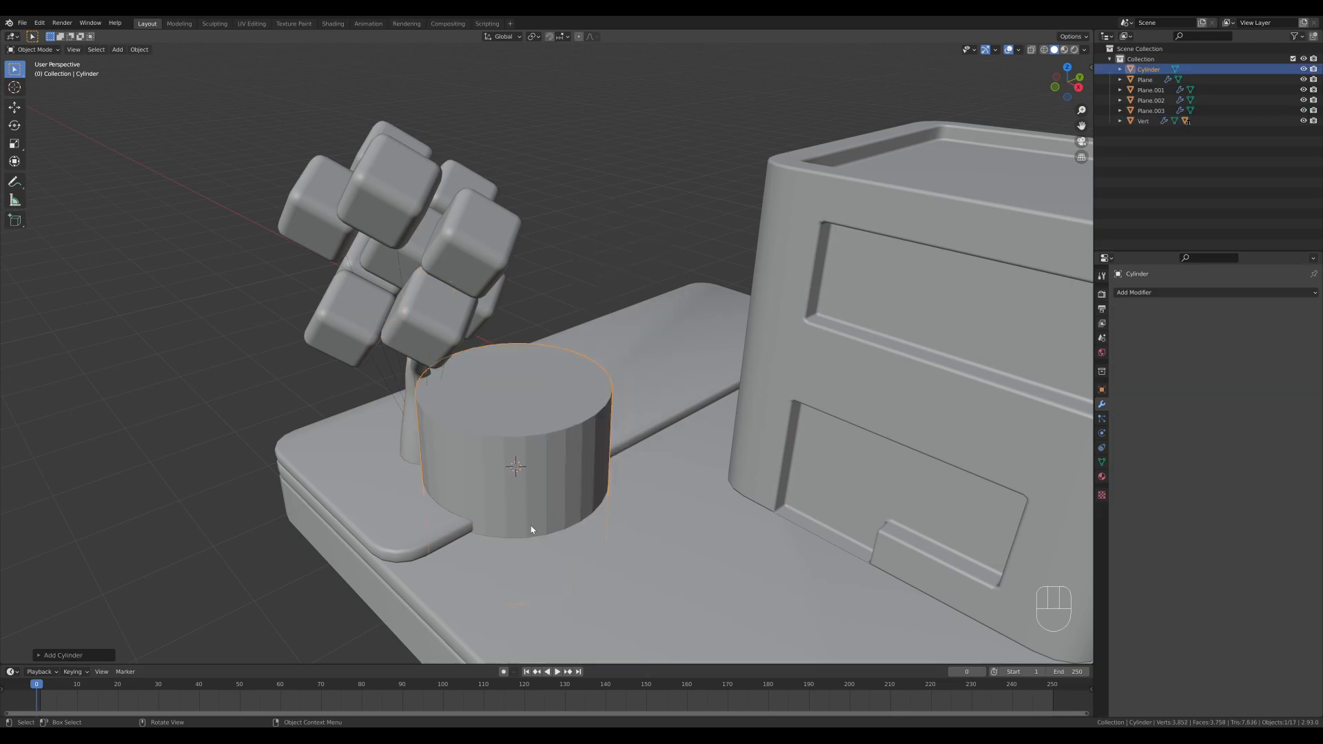
left_click(103, 654)
left_click(137, 531)
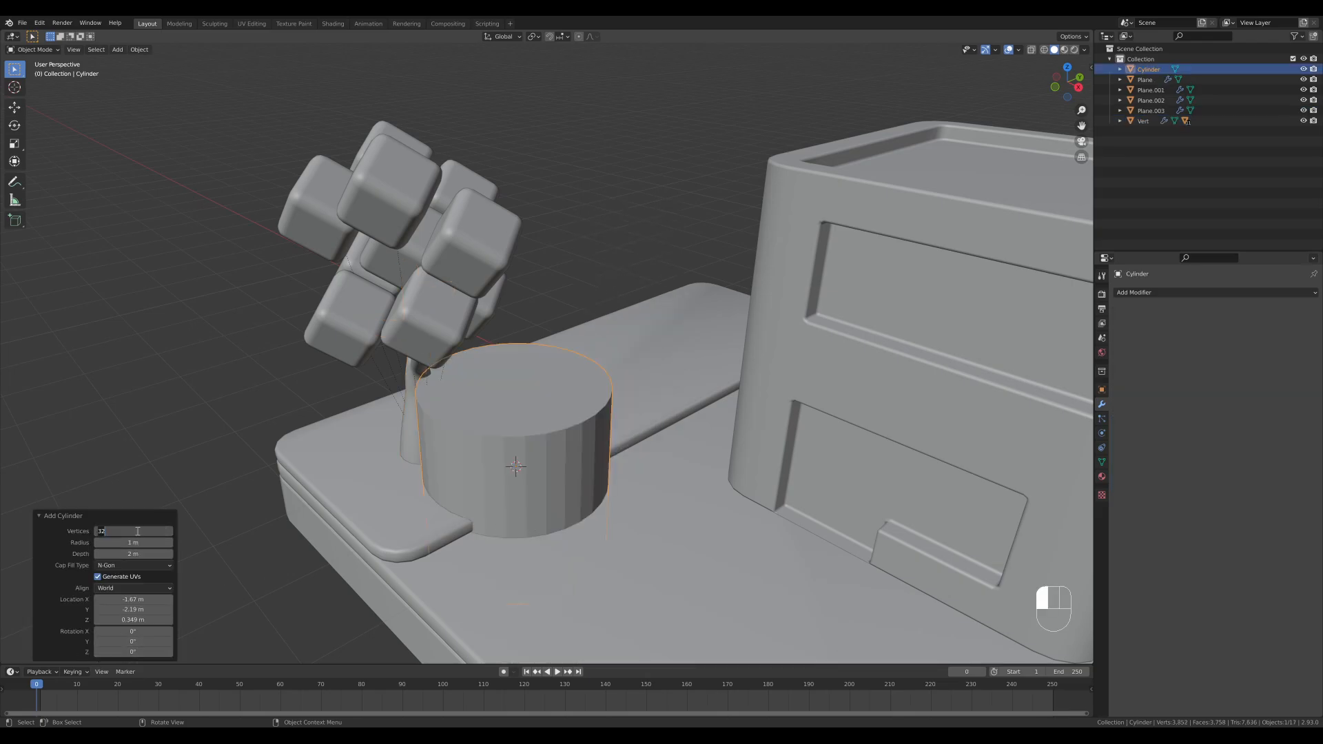
type("12")
key("Return")
- Scale the cylinder's mesh down to 0.055 in Edit Mode
key("Tab")
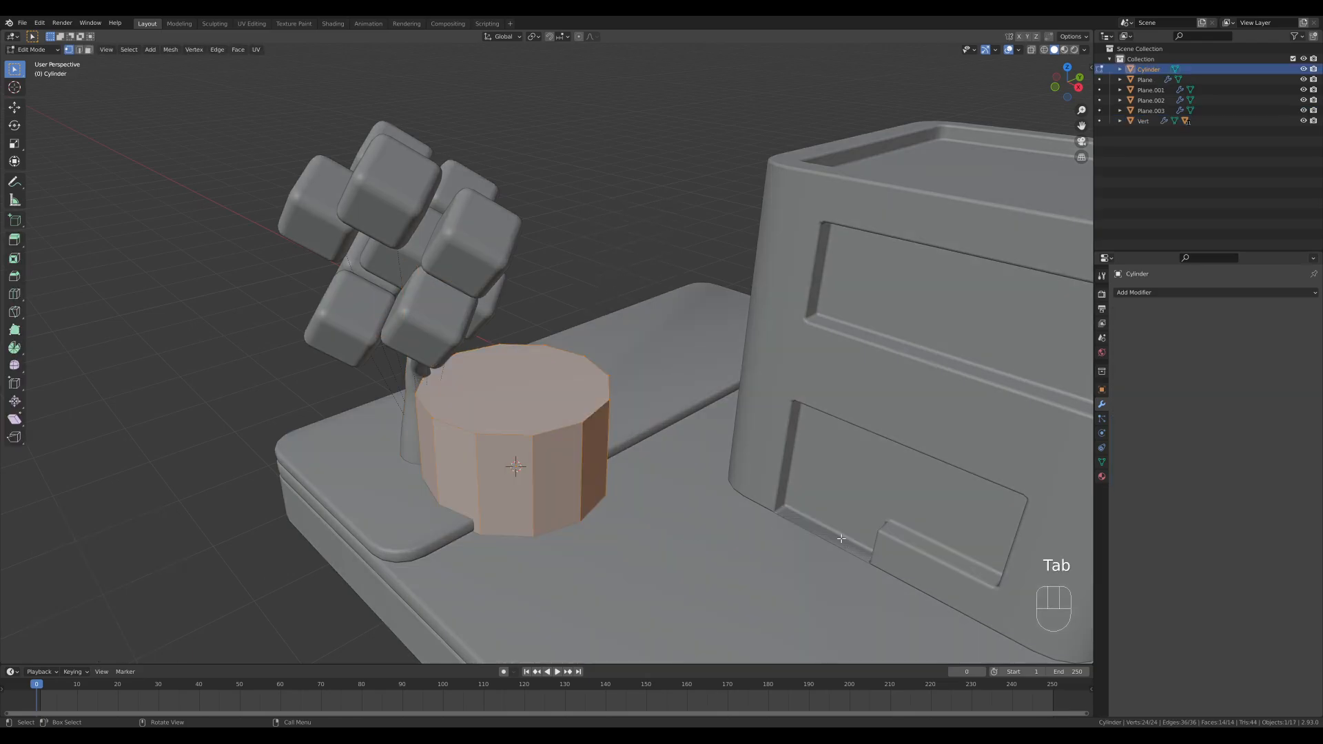
key("s")
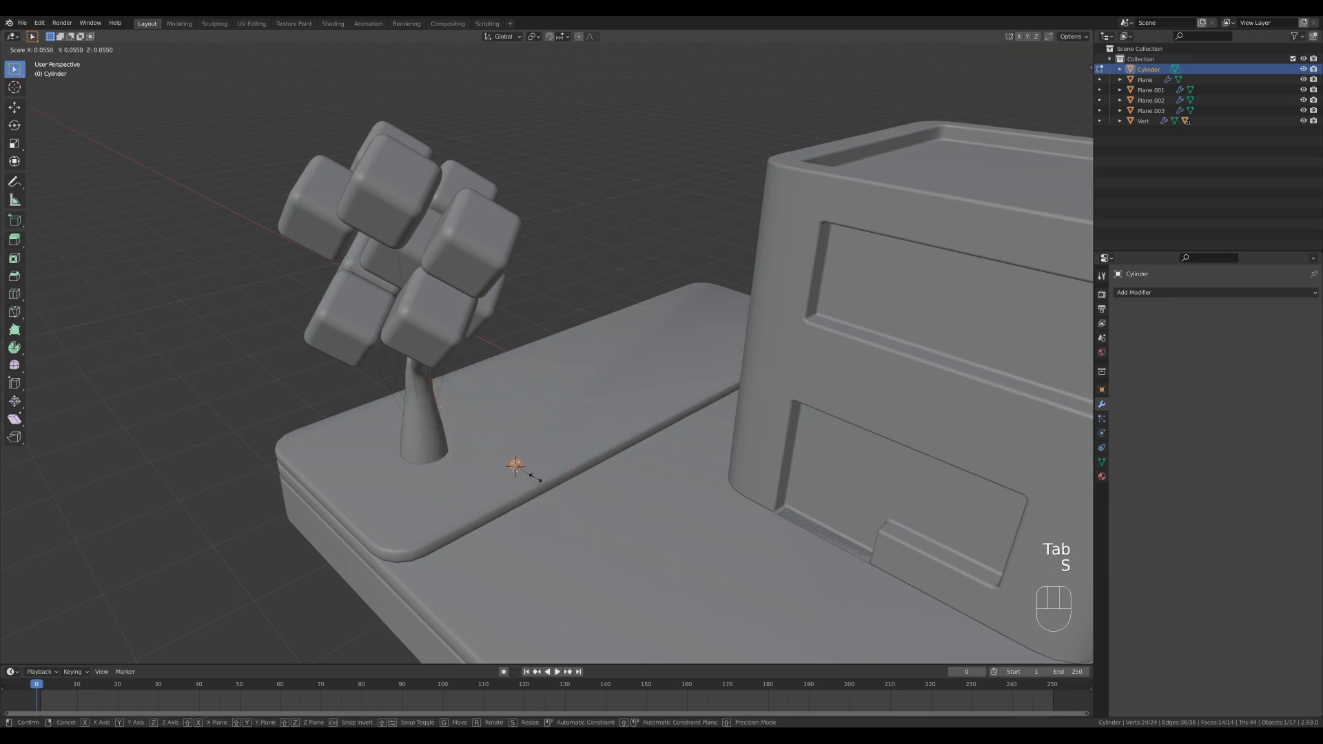
left_click(536, 477)
- Raise the cylinder's top face about 0.2 m along Z to form a small post
scroll(484, 469, "up", 5)
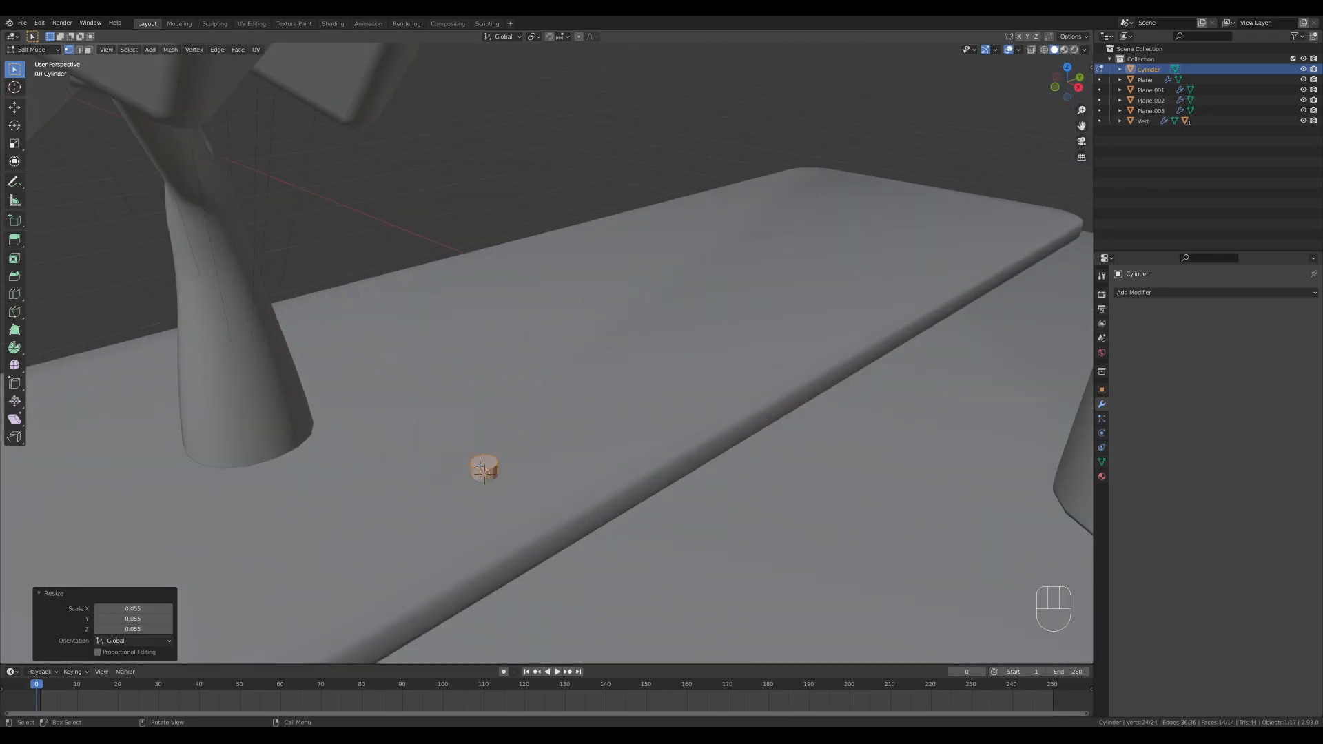
key("3")
left_click(485, 470)
key("g")
key("z")
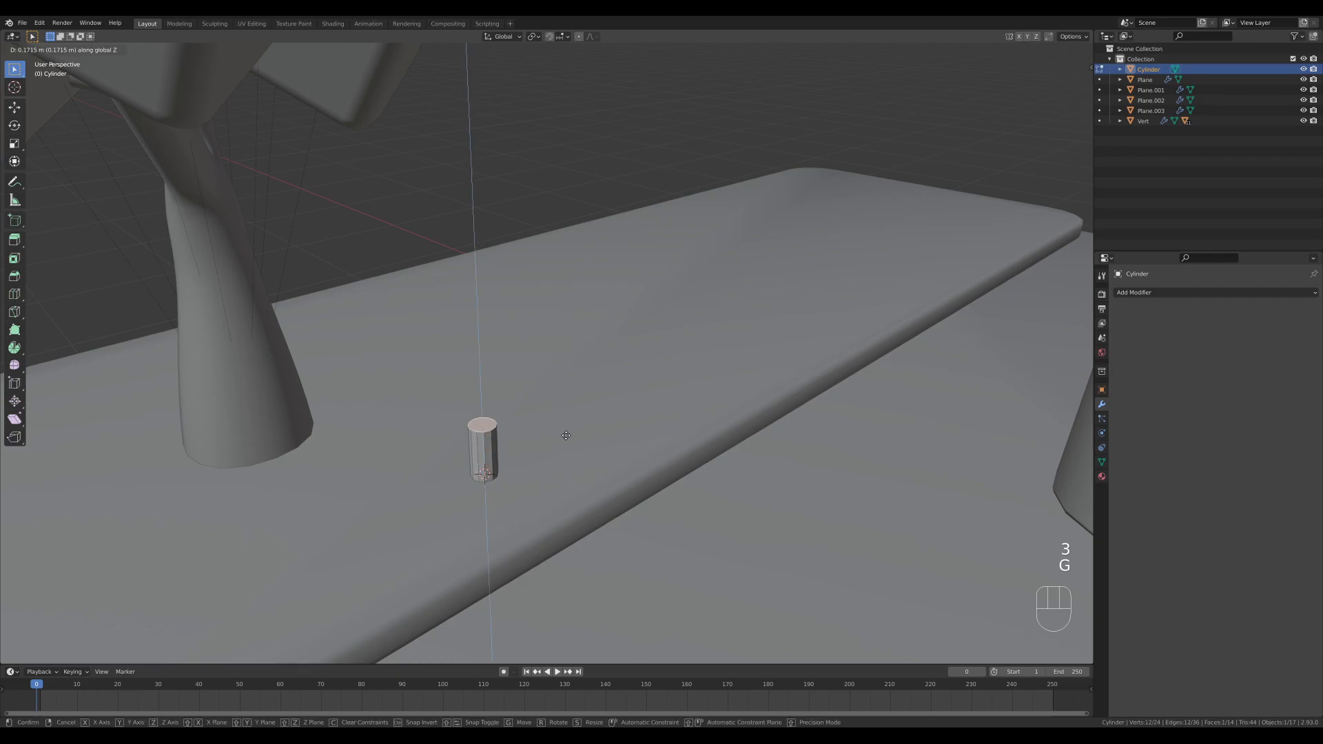
left_click(559, 433)
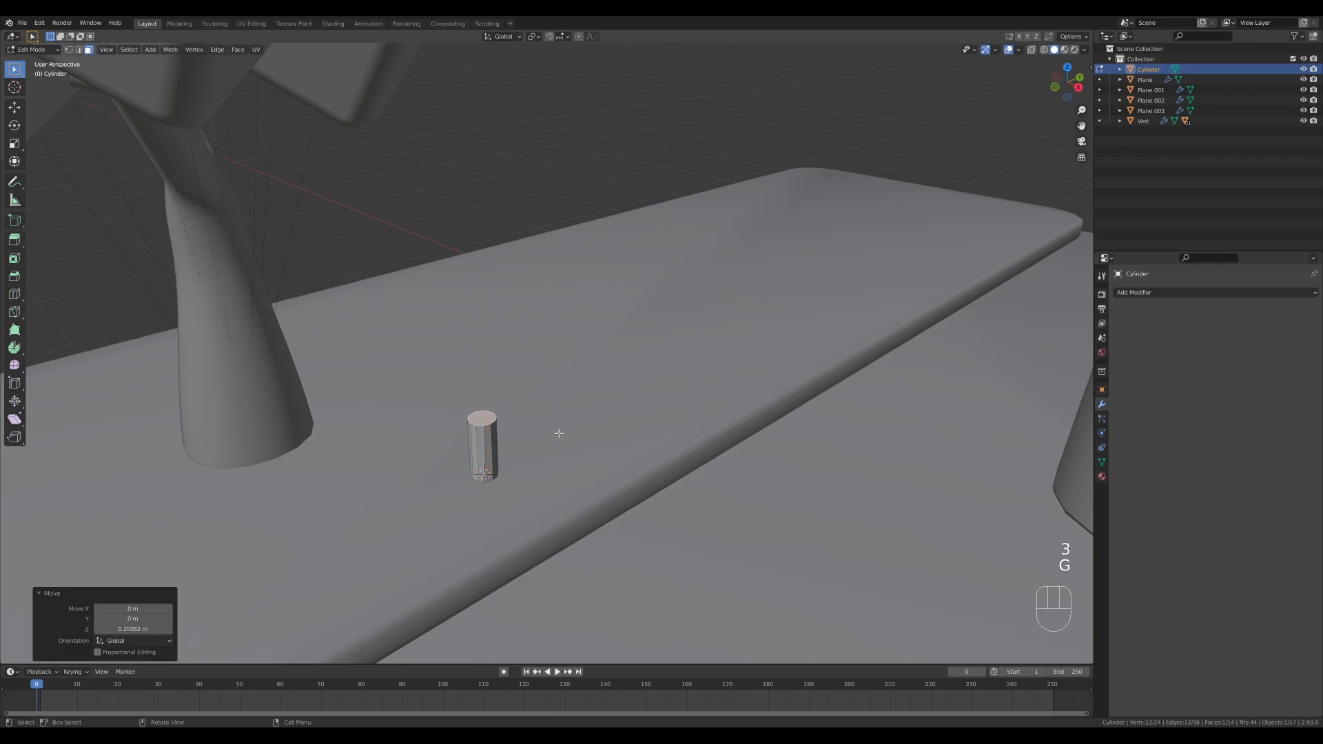
- Round the post's top with a two-segment bevel and scale the whole mesh to about 0.8 horizontally, keeping its height
key("ctrl+b")
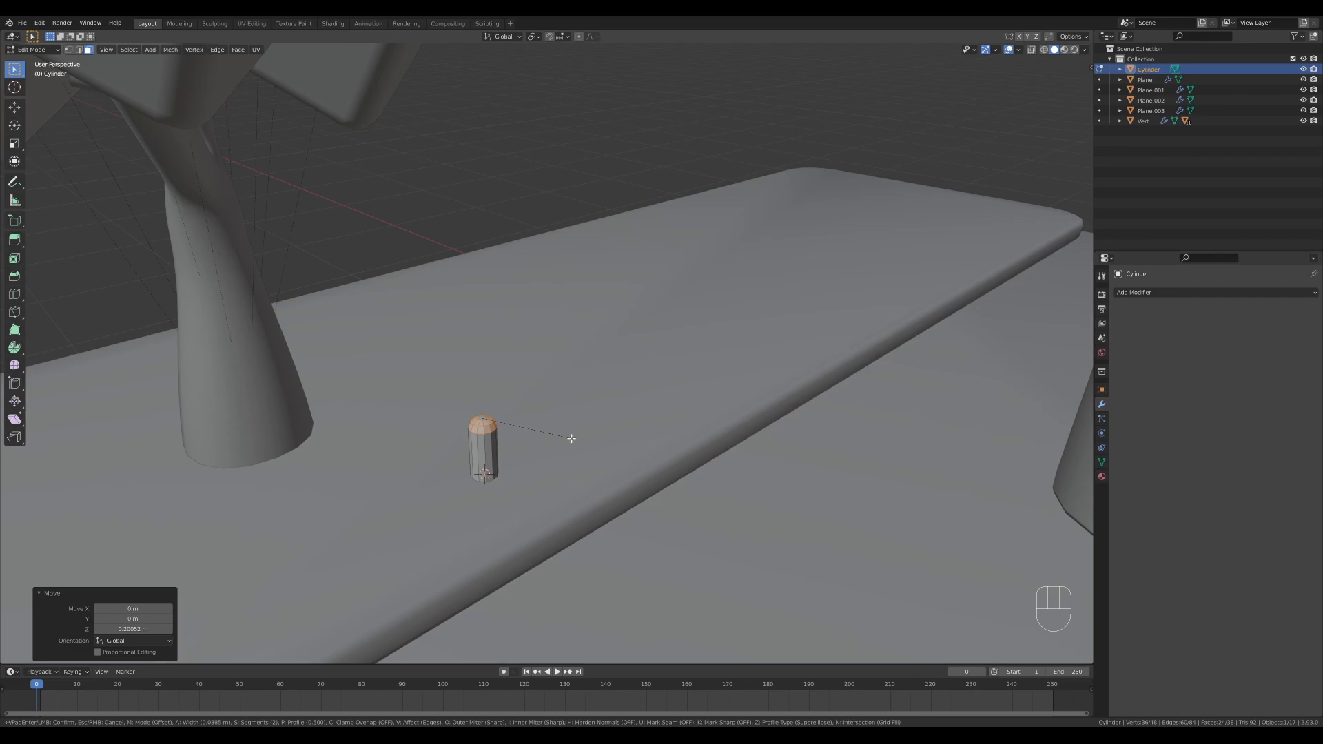
left_click(572, 438)
key("a")
key("s")
key("shift+z")
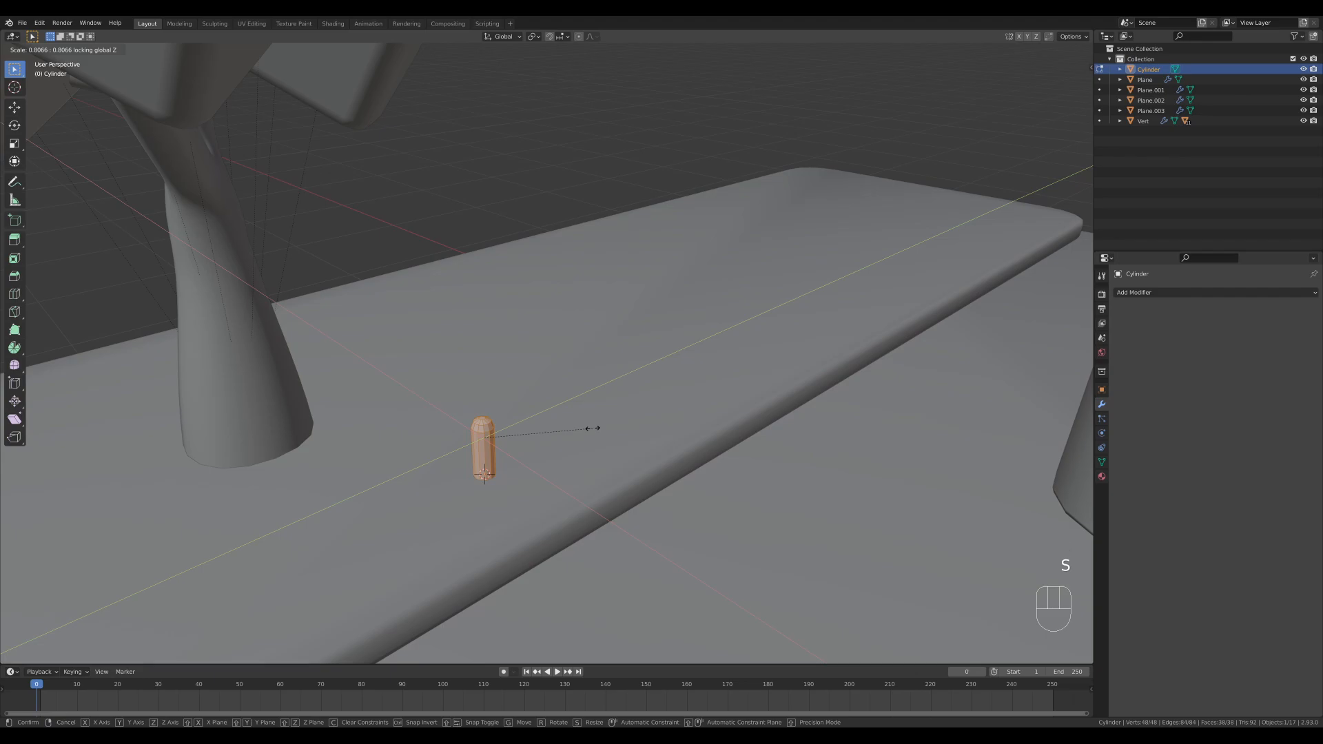
left_click(591, 429)
key("Tab")
- Shade the small rounded post smooth
right_click(492, 451)
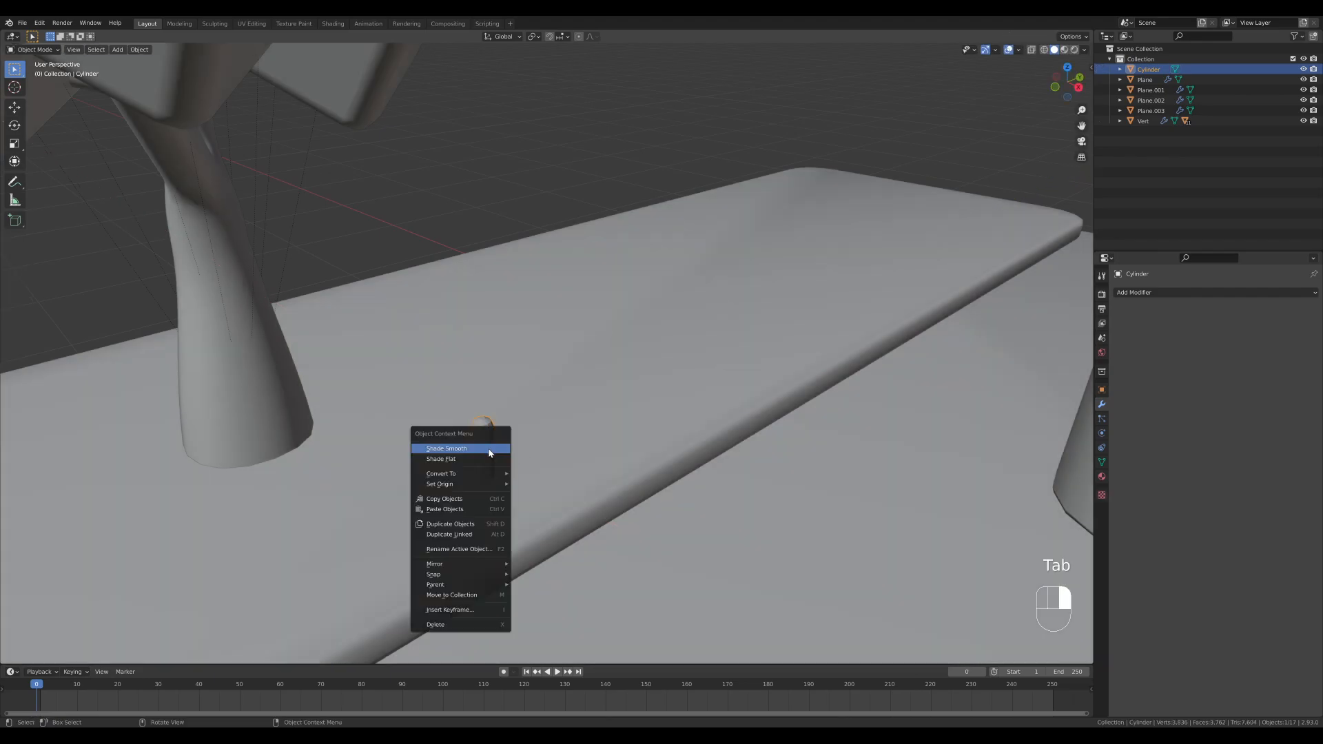
left_click(491, 450)
middle_click_drag(551, 465, 472, 436)
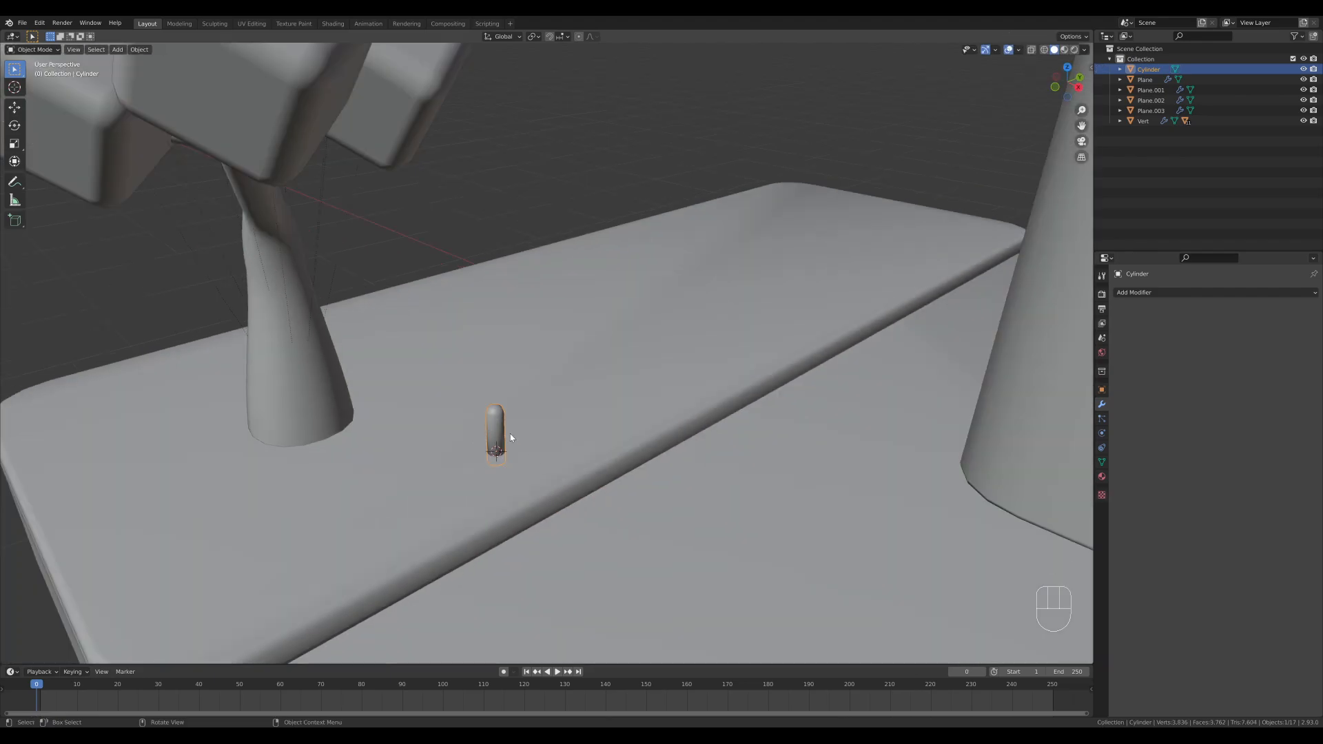
- Make a linked duplicate of the small post in place and tilt it outward with a free rotation of about 26° and 77°
key("alt+d")
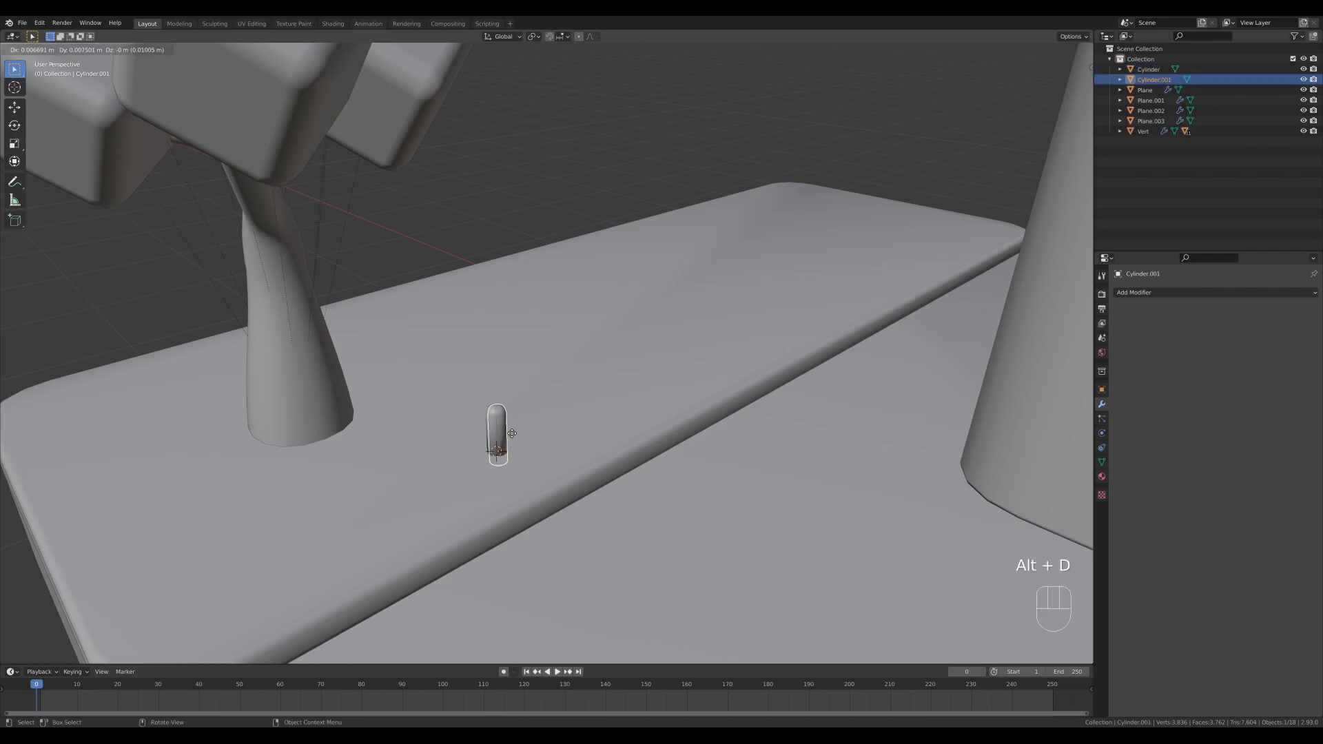
key("r")
key("r")
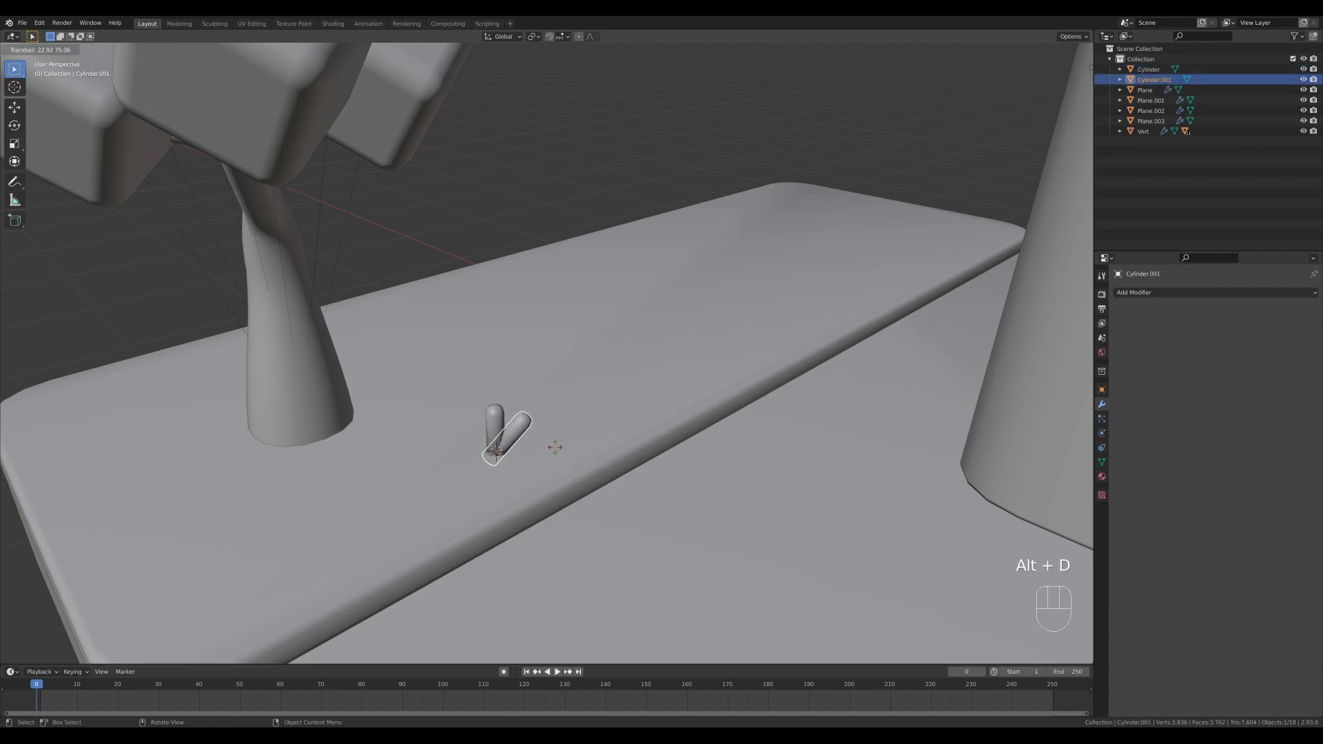
left_click(552, 451)
- Add two more linked duplicates of the tilted post, rotating them in turn about 127° and 98.5° around Z
key("alt+d")
key("r")
key("z")
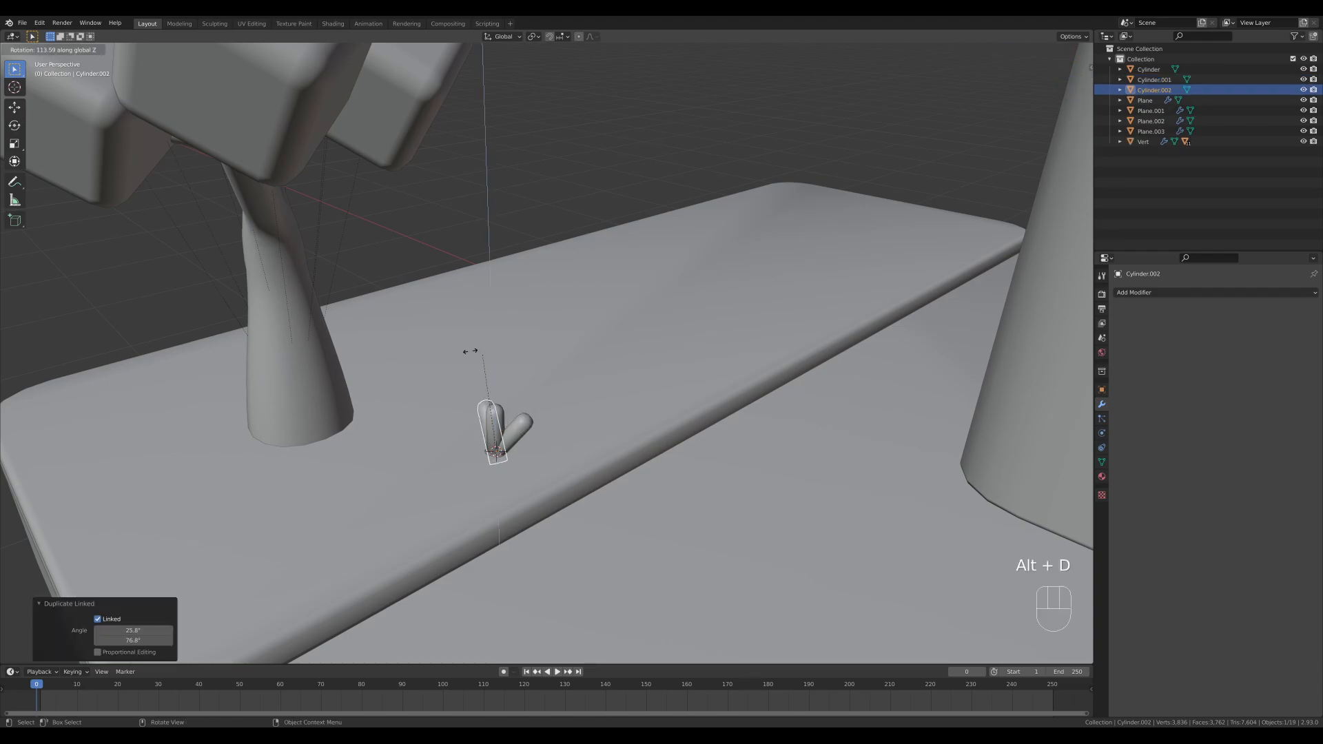
left_click(471, 379)
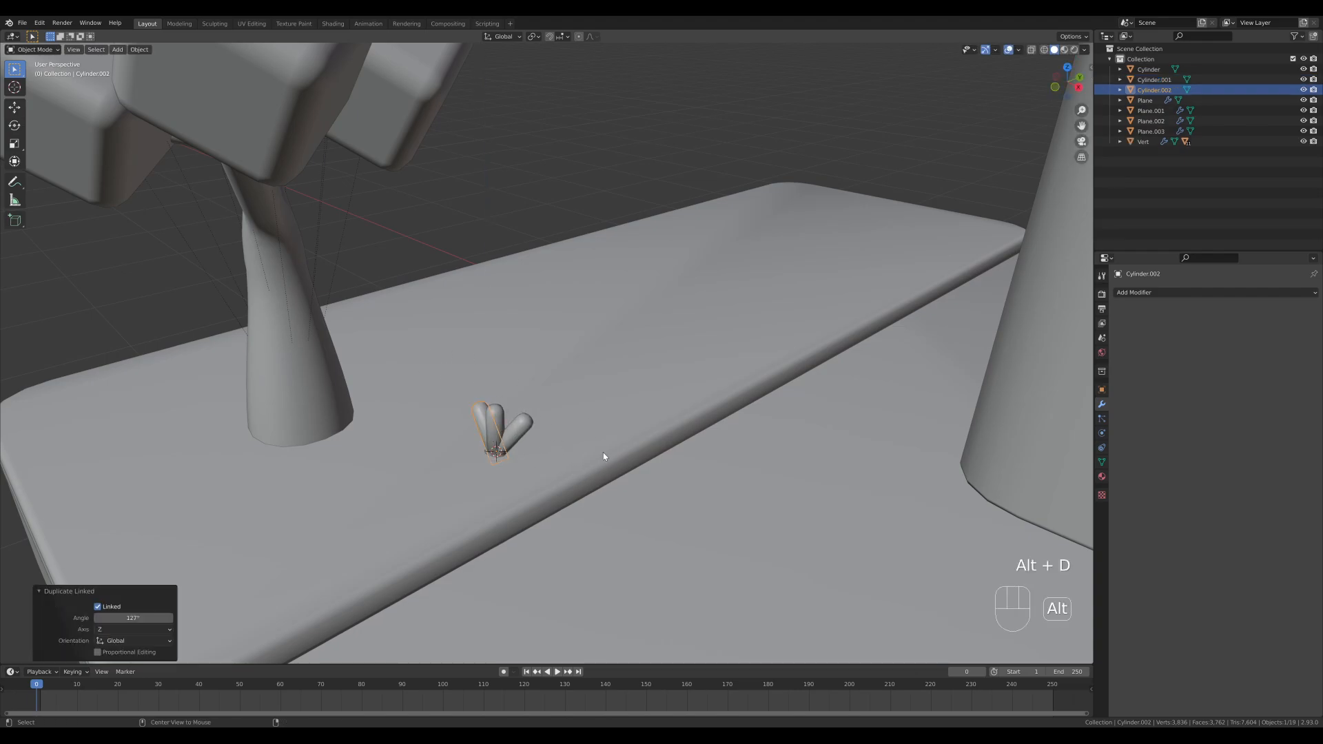
key("alt+d")
key("r")
key("z")
left_click(476, 357)
- Scale the newest tilted post down to about 0.8 and the first tilted post to about 0.825
middle_click_drag(479, 360, 572, 436)
key("s")
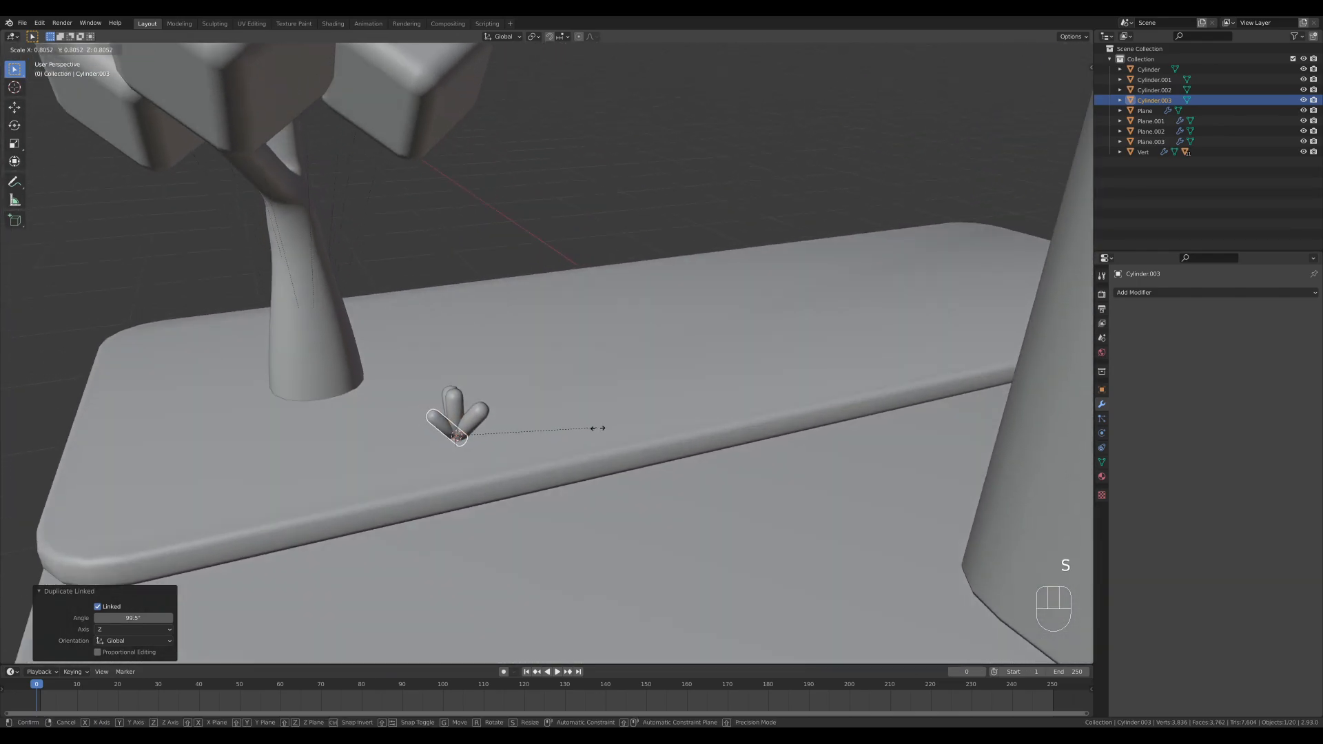
left_click(597, 428)
left_click(476, 413)
key("s")
left_click(599, 447)
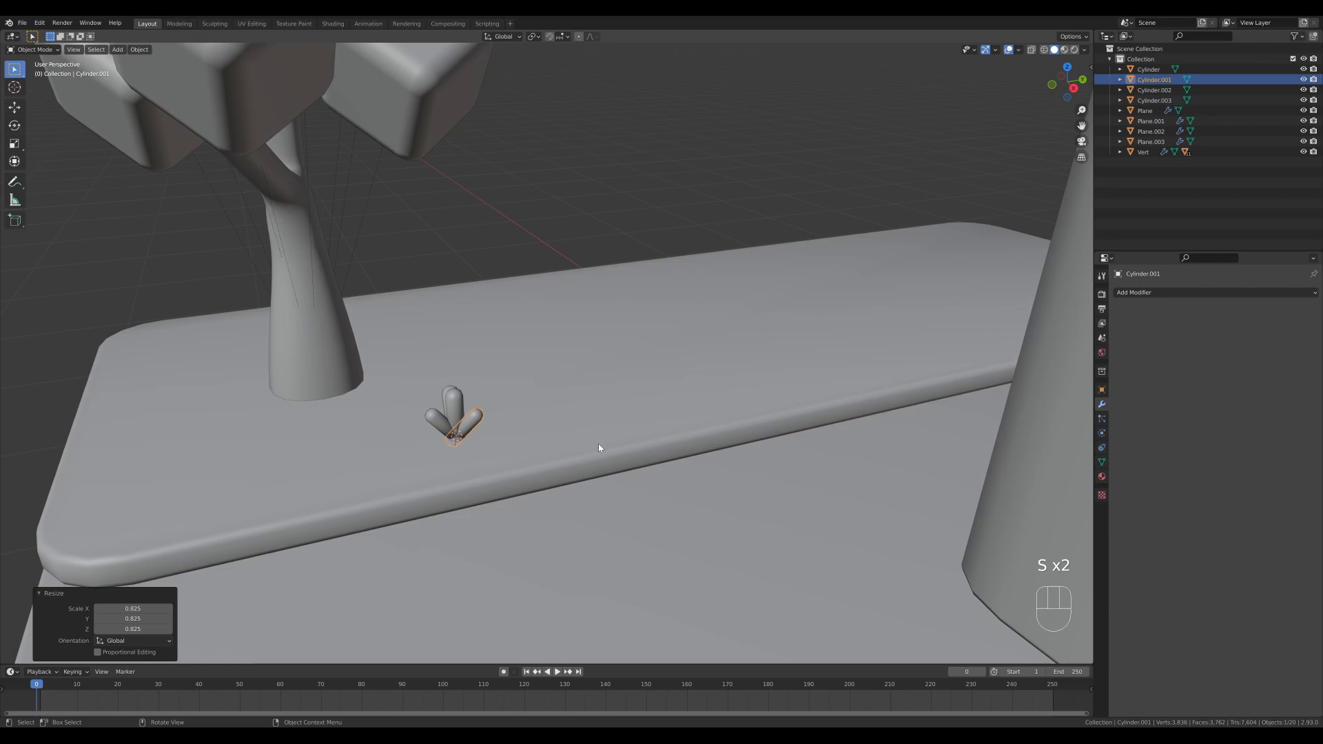
- Scale the remaining rear tilted post to about 0.94 and the upright post to about 0.965
left_click(448, 388)
middle_click_drag(448, 387, 651, 410)
key("s")
left_click(653, 412)
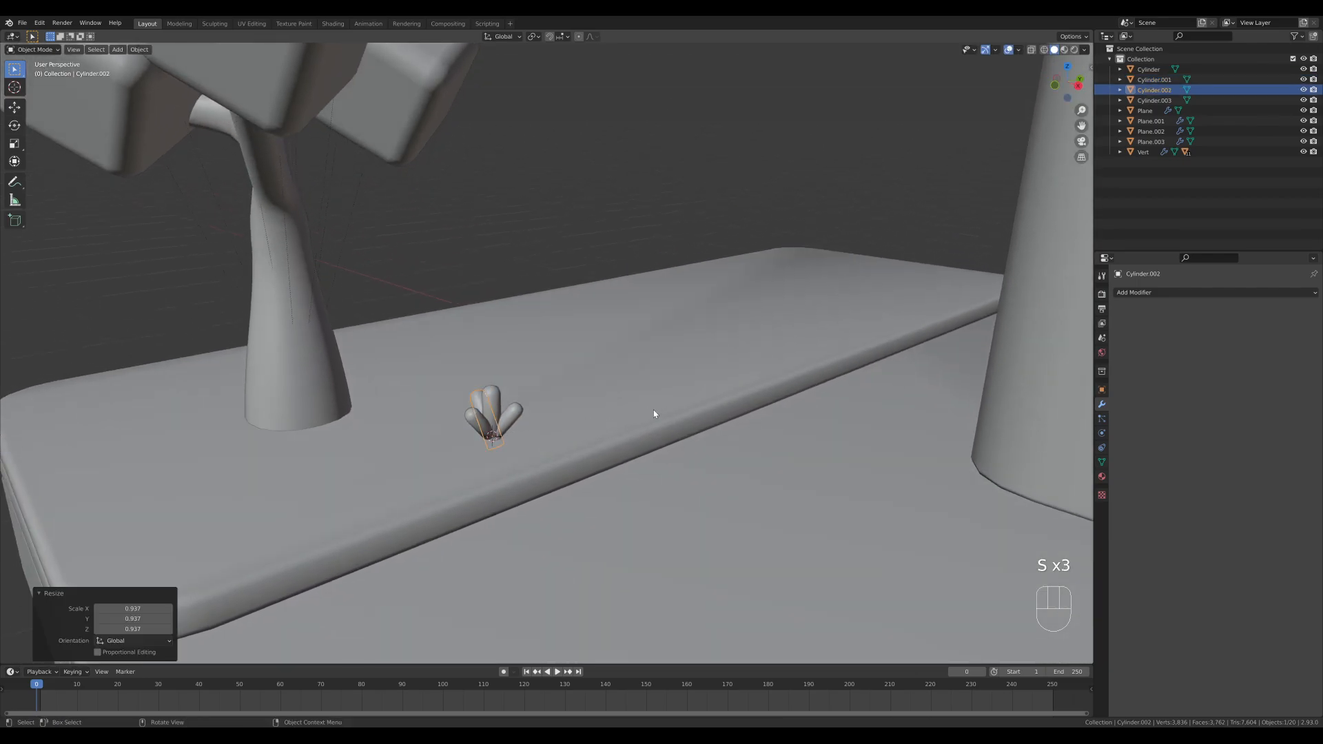
left_click(492, 403)
key("s")
left_click(587, 417)
middle_click_drag(587, 417, 547, 432)
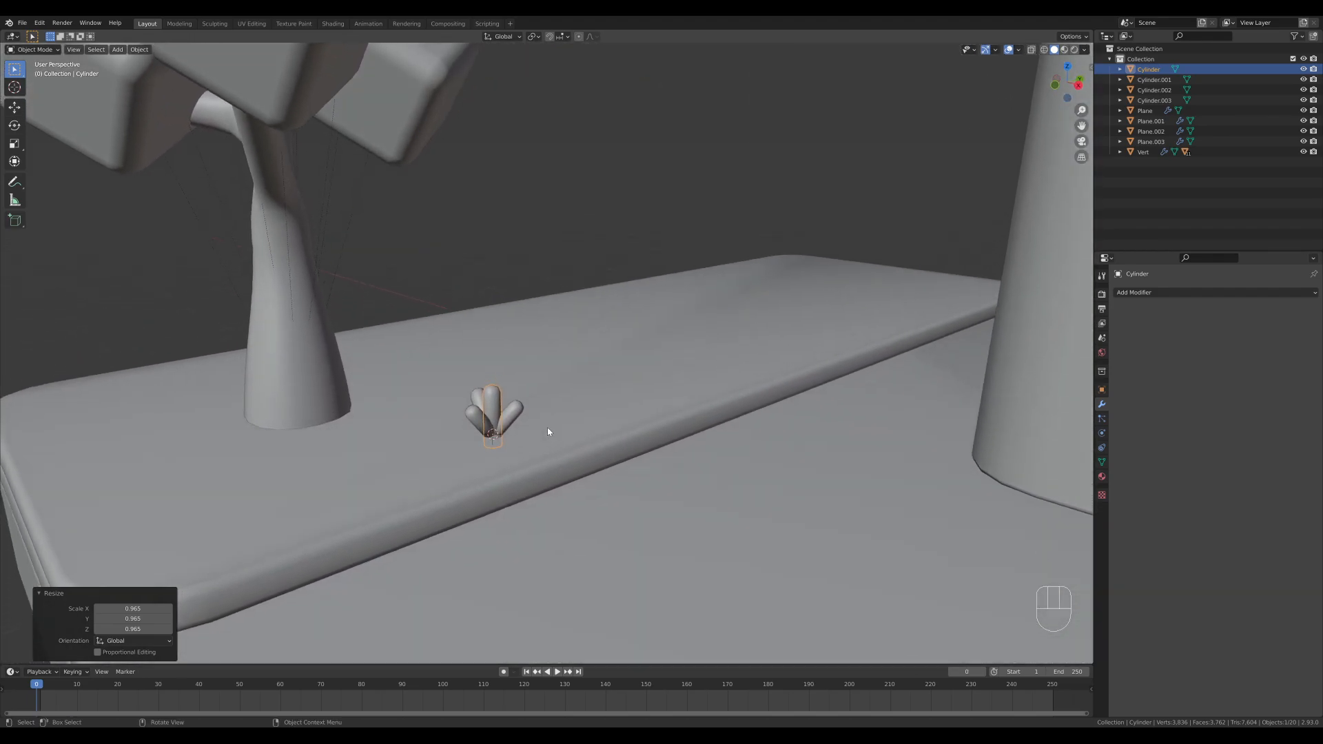
- Join the three tilted posts and the upright post into a single plant-like clump
left_click(474, 417)
left_click(478, 397, "shift")
left_click(503, 417, "shift")
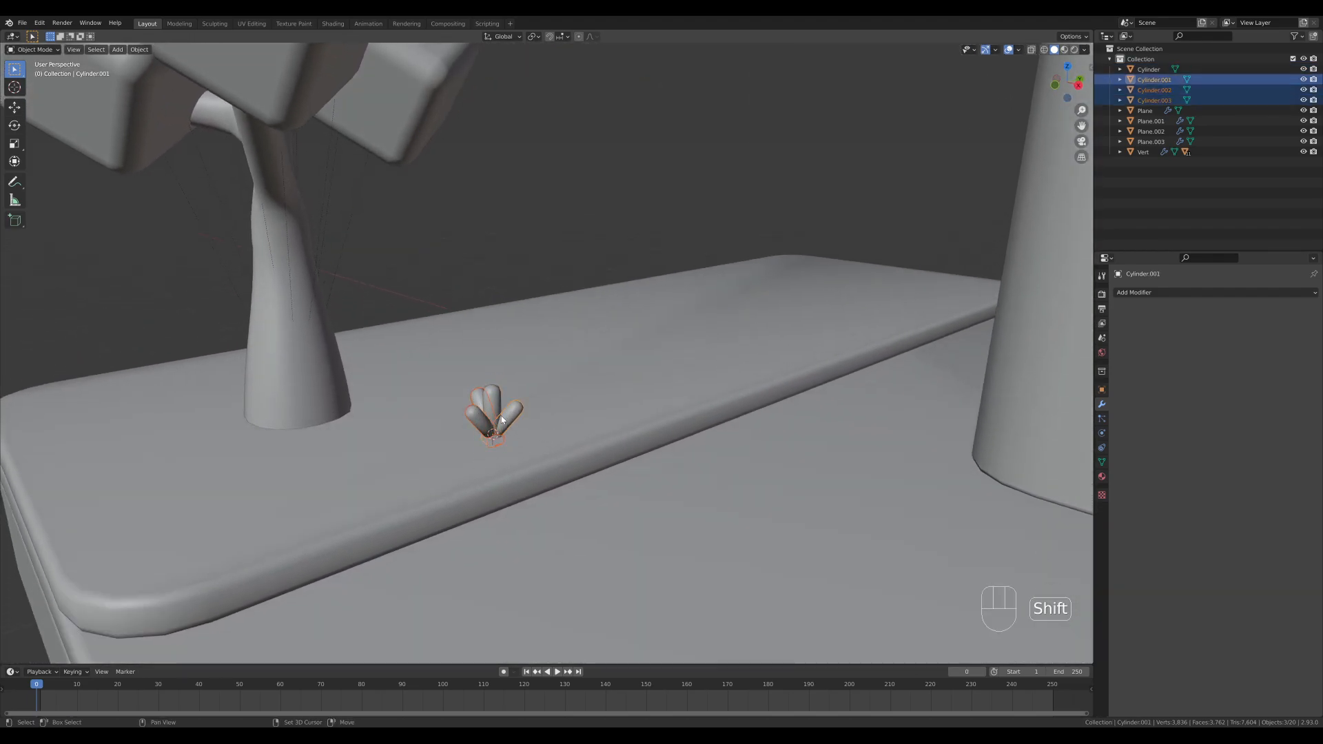
left_click(492, 391, "shift")
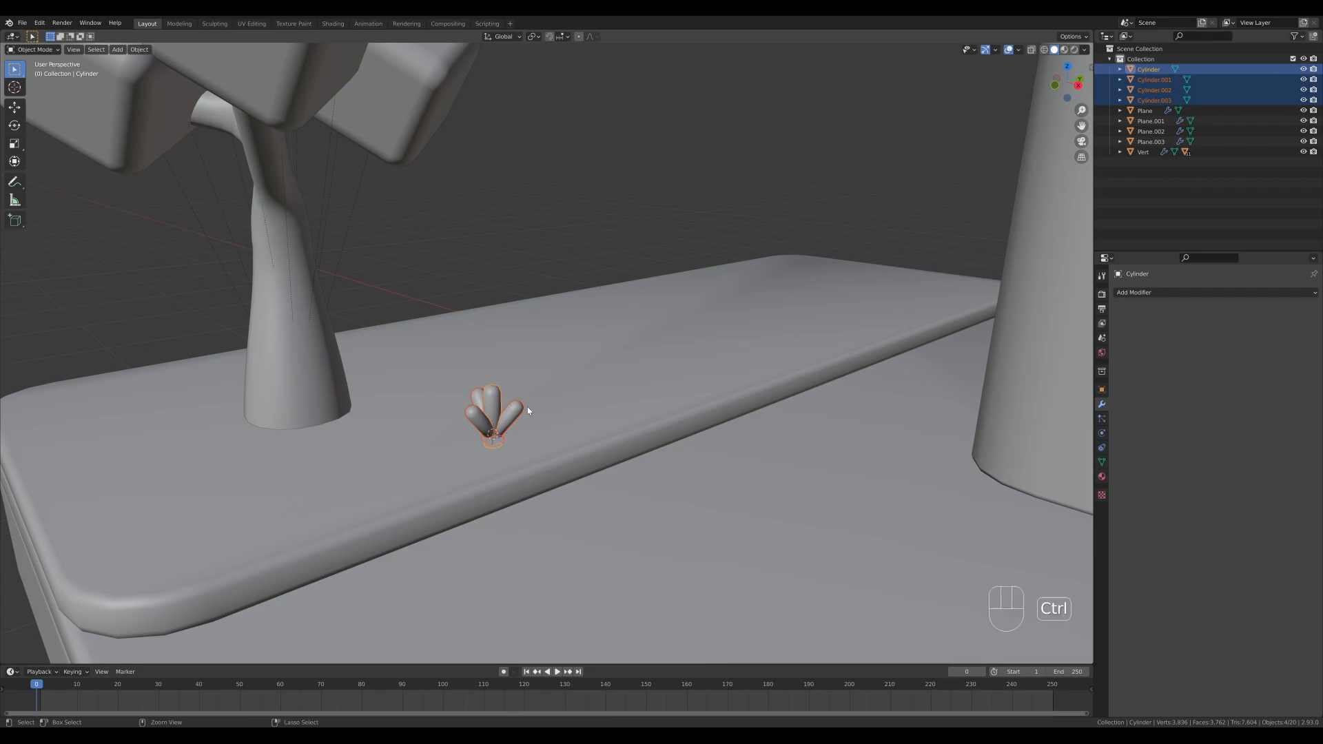
key("ctrl+j")
key("g")
right_click(555, 392)
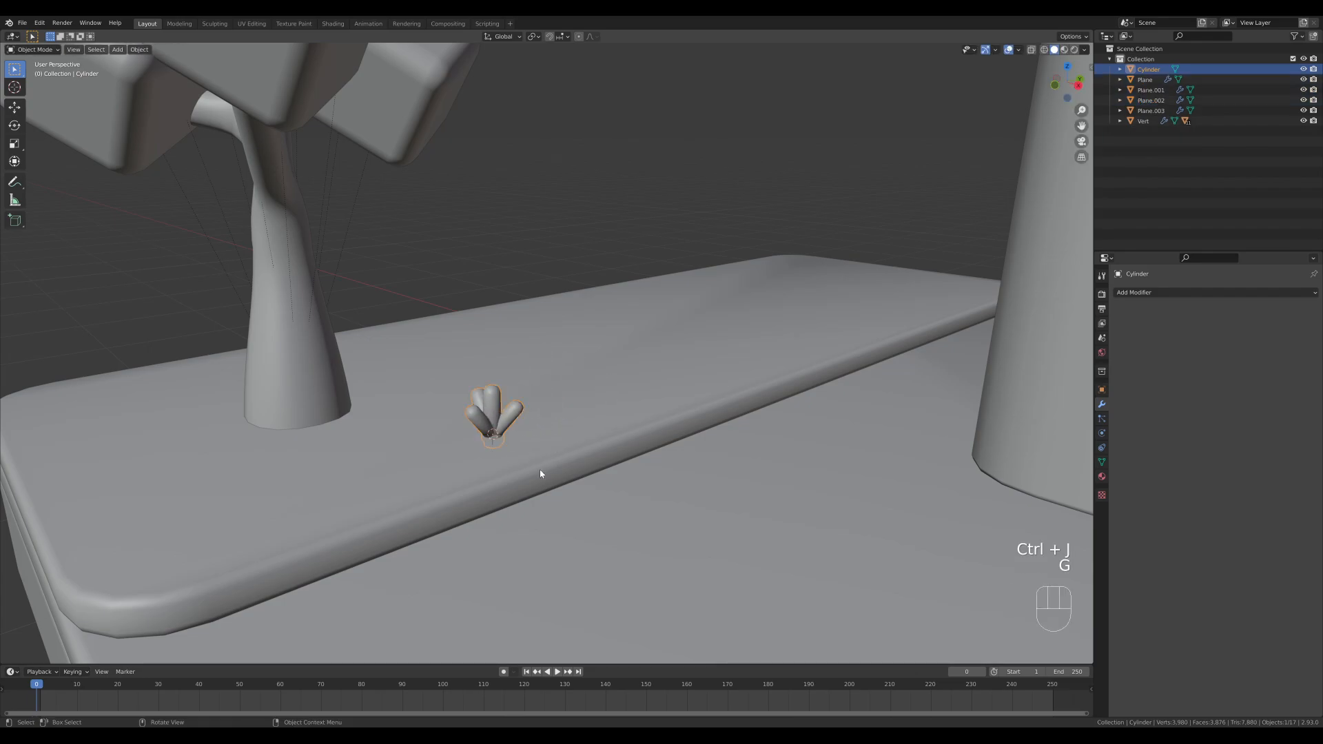
- Scale the joined clump up uniformly to about 1.77
scroll(565, 431, "down", 5)
middle_click_drag(589, 392, 596, 415)
key("s")
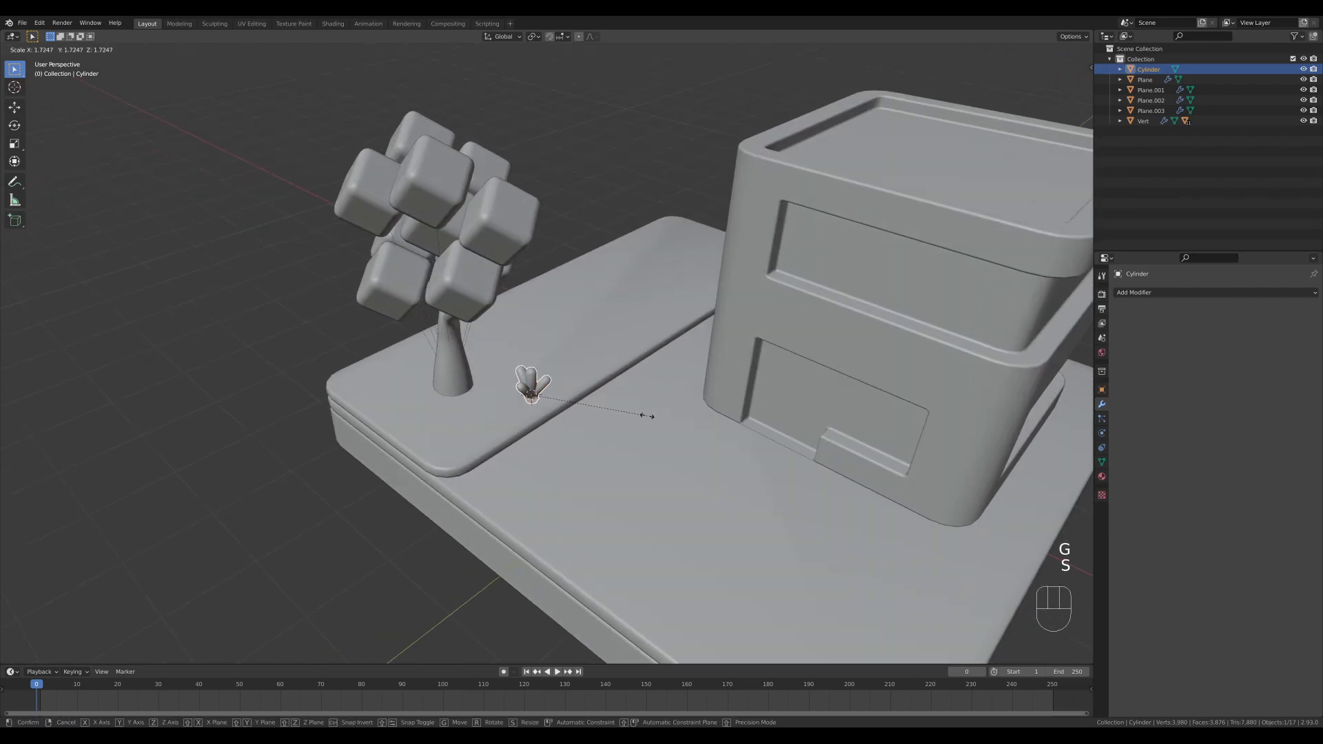
left_click(645, 415)
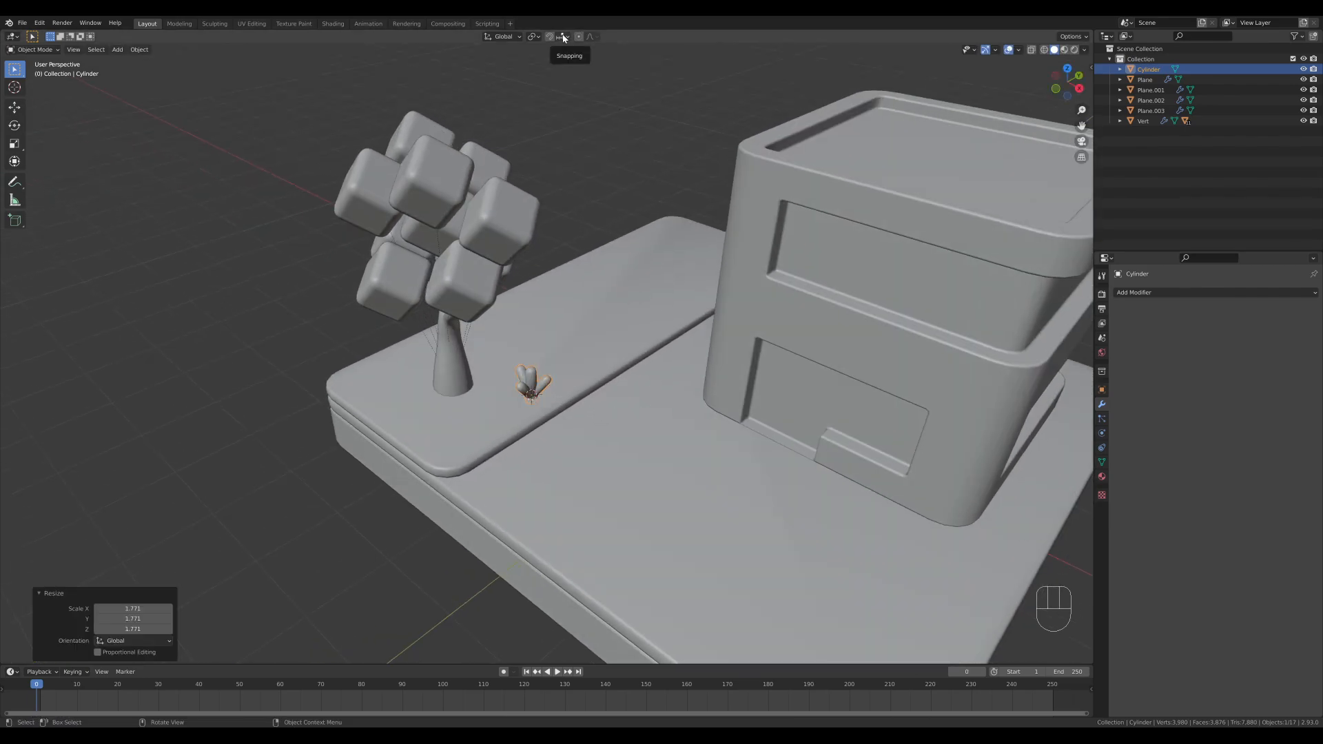
- Set the snapping target to Face
left_click(562, 37)
left_click(532, 100)
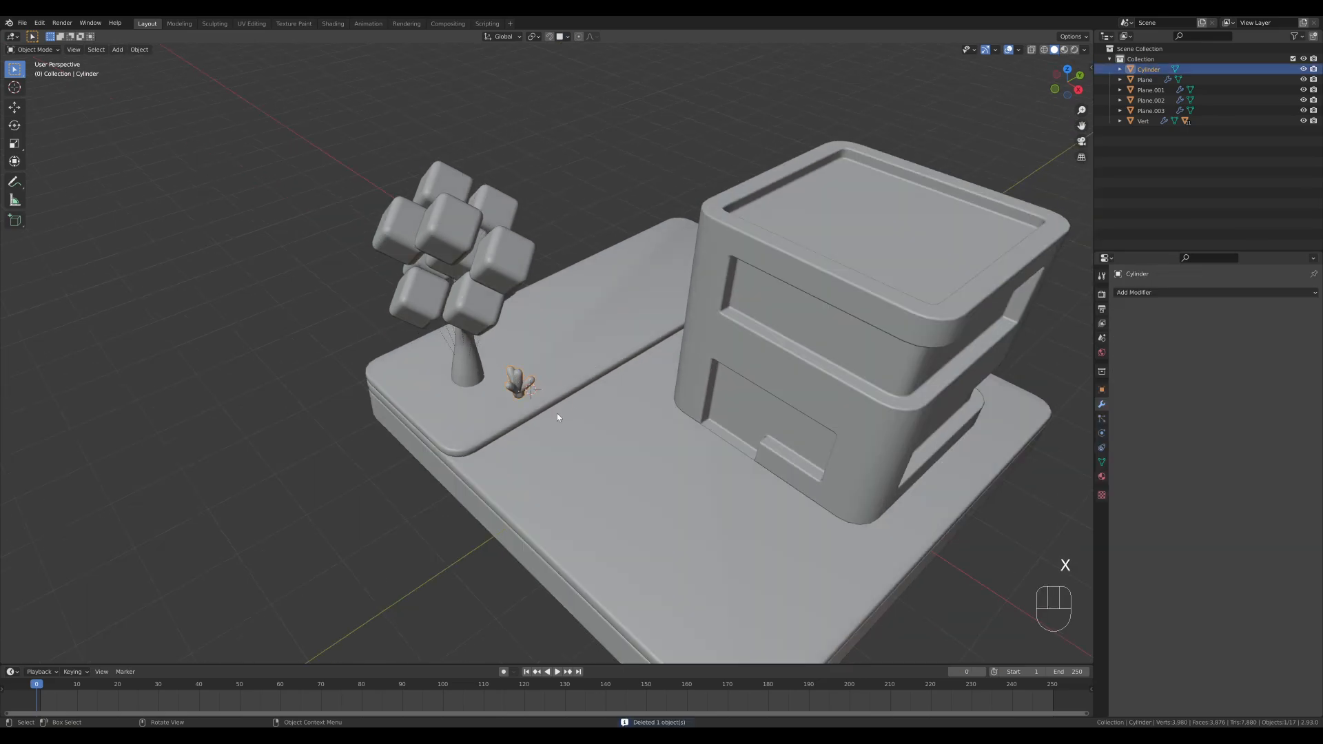
- Place three linked duplicates of the small plant along the raised strip: behind the tree, beside the building and at the far end
key("alt+d")
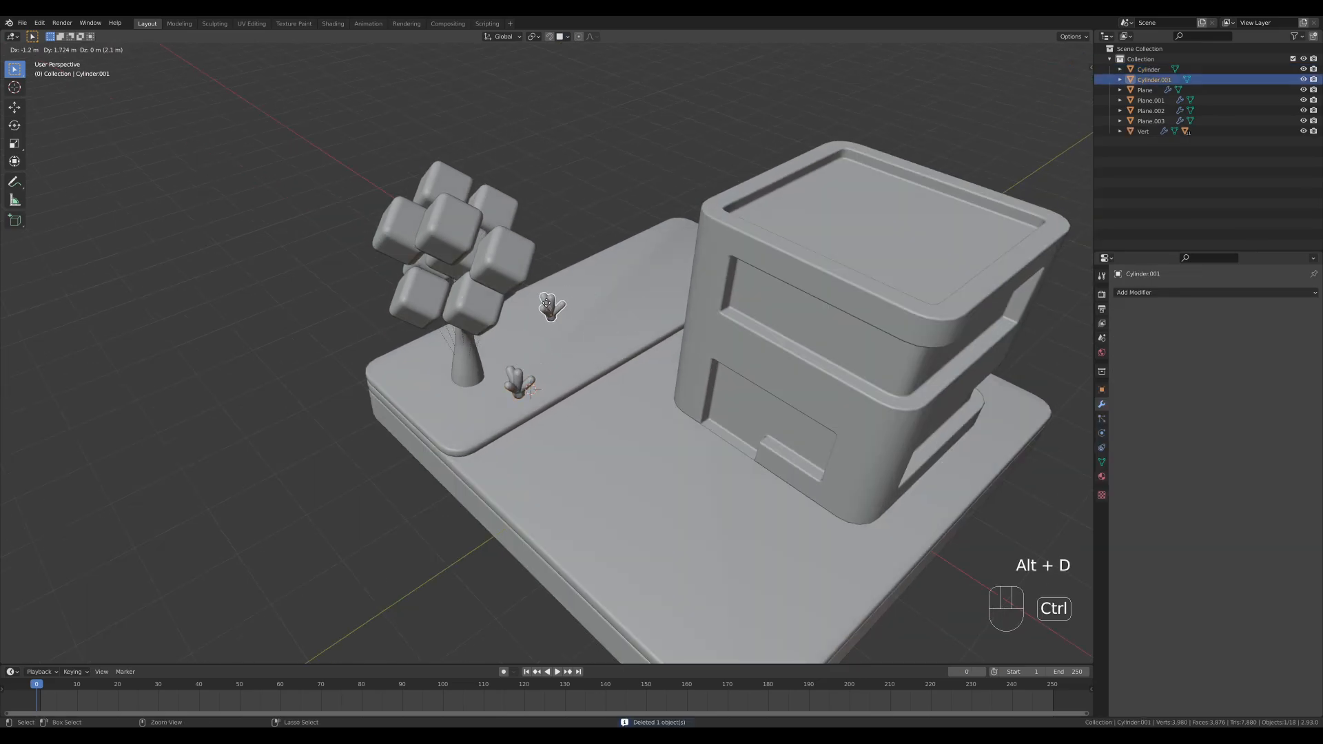
left_click(547, 305)
key("alt+d")
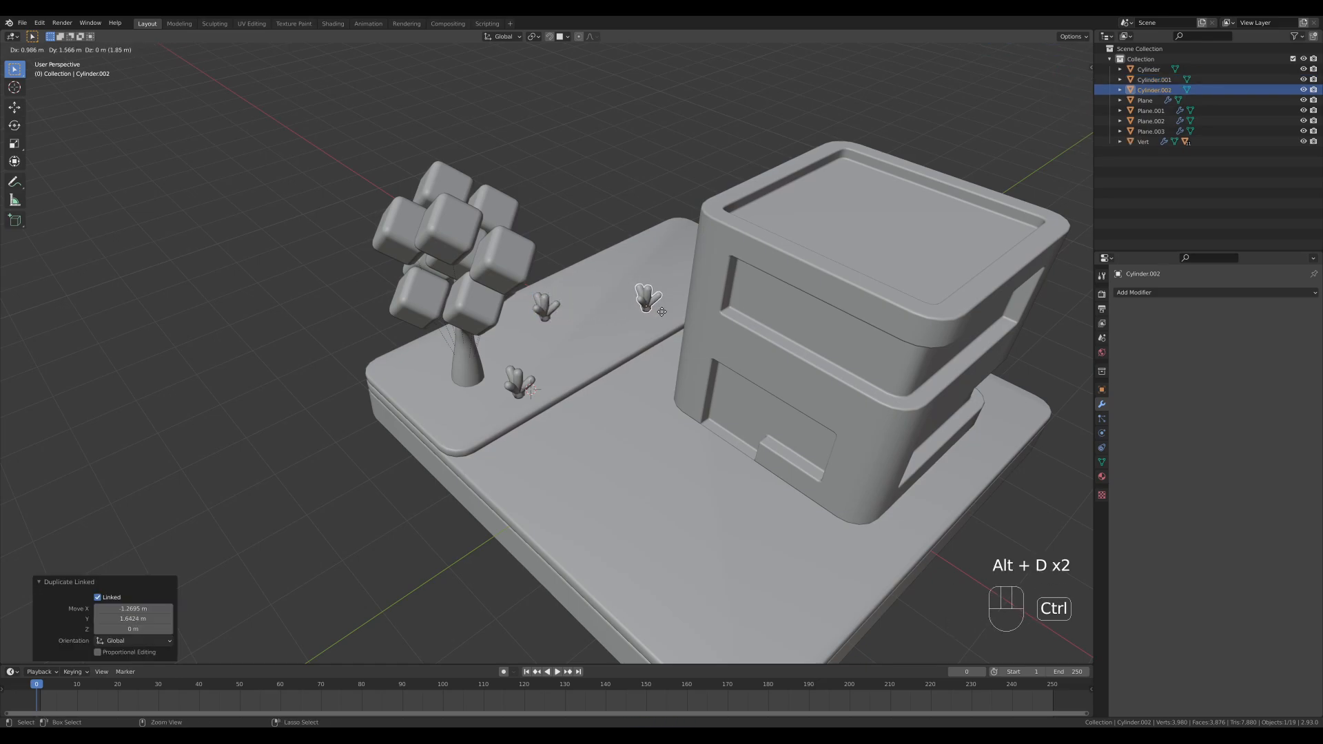
left_click(655, 317, "ctrl")
key("alt+d")
left_click(672, 250, "ctrl")
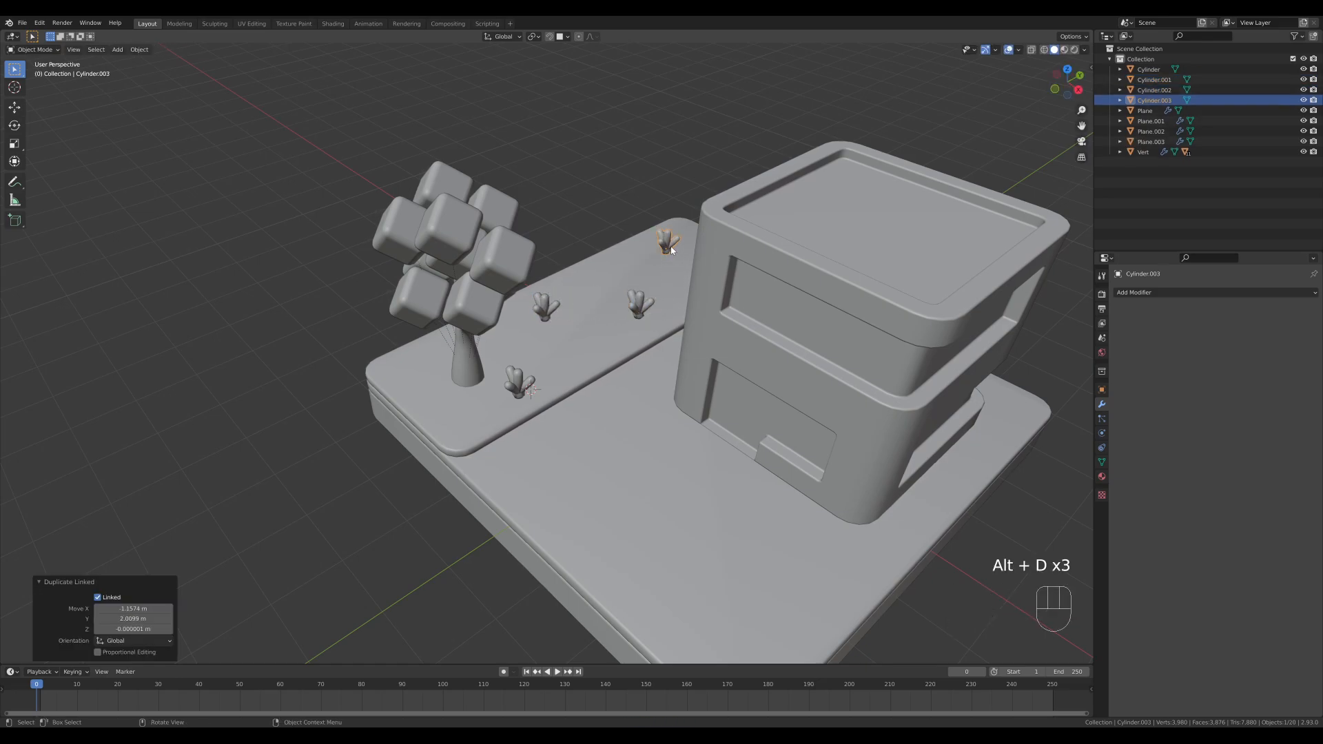
- Place two more linked duplicates of the plant, one in front of the tree trunk and one midway along the raised strip
middle_click_drag(609, 378, 594, 325)
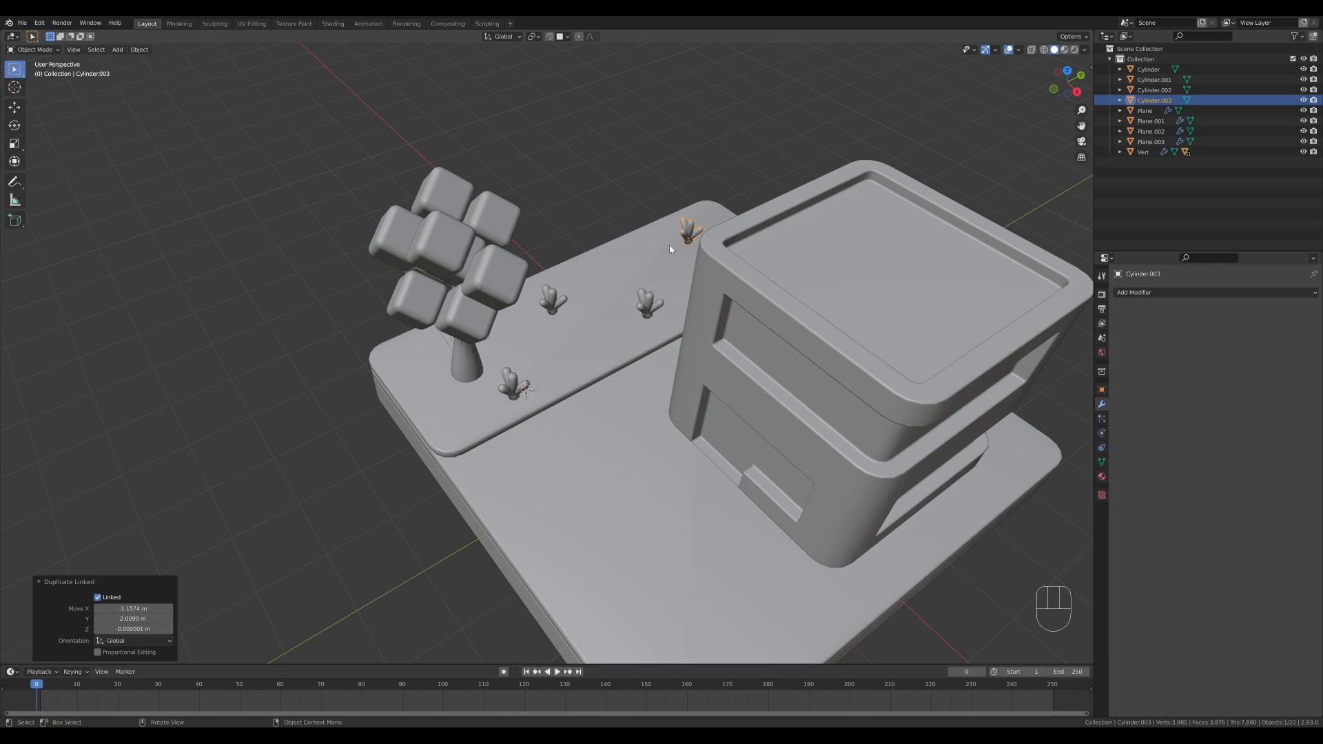
key("alt+d")
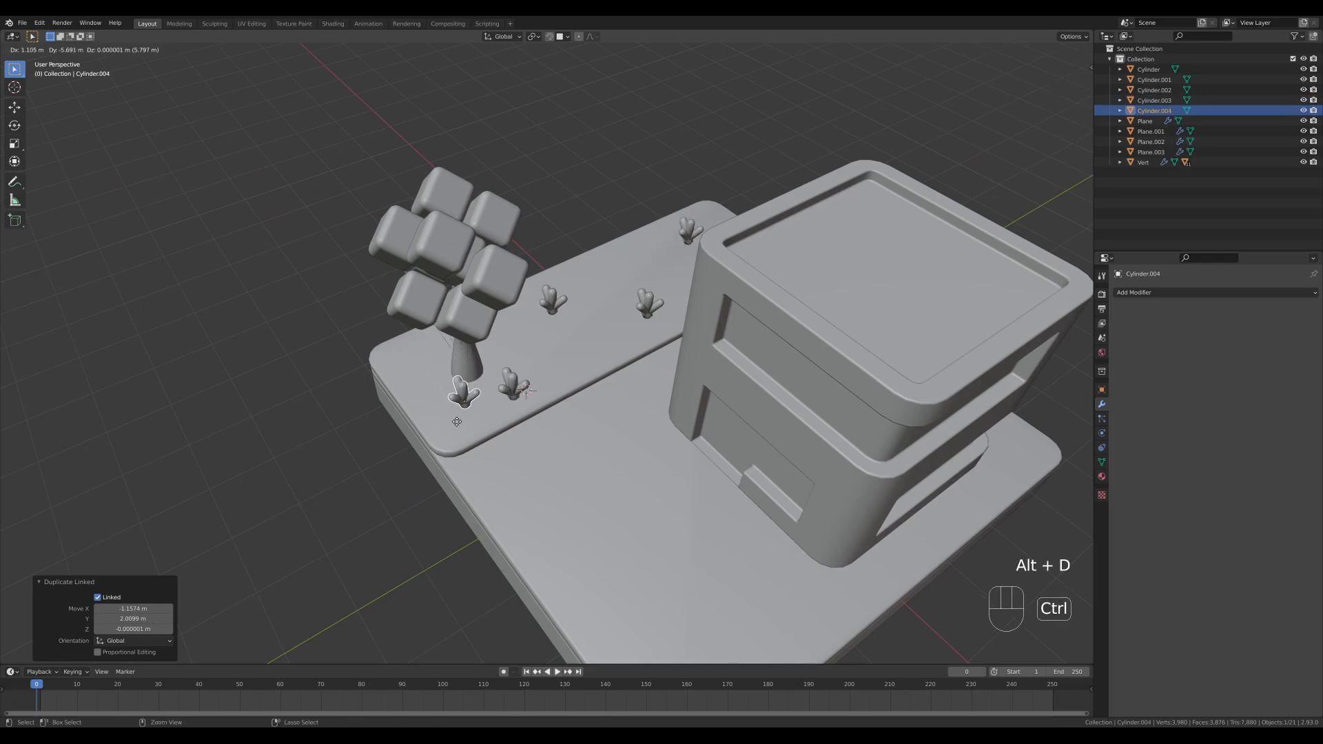
left_click(456, 426, "ctrl")
key("alt+d")
left_click(580, 295, "ctrl")
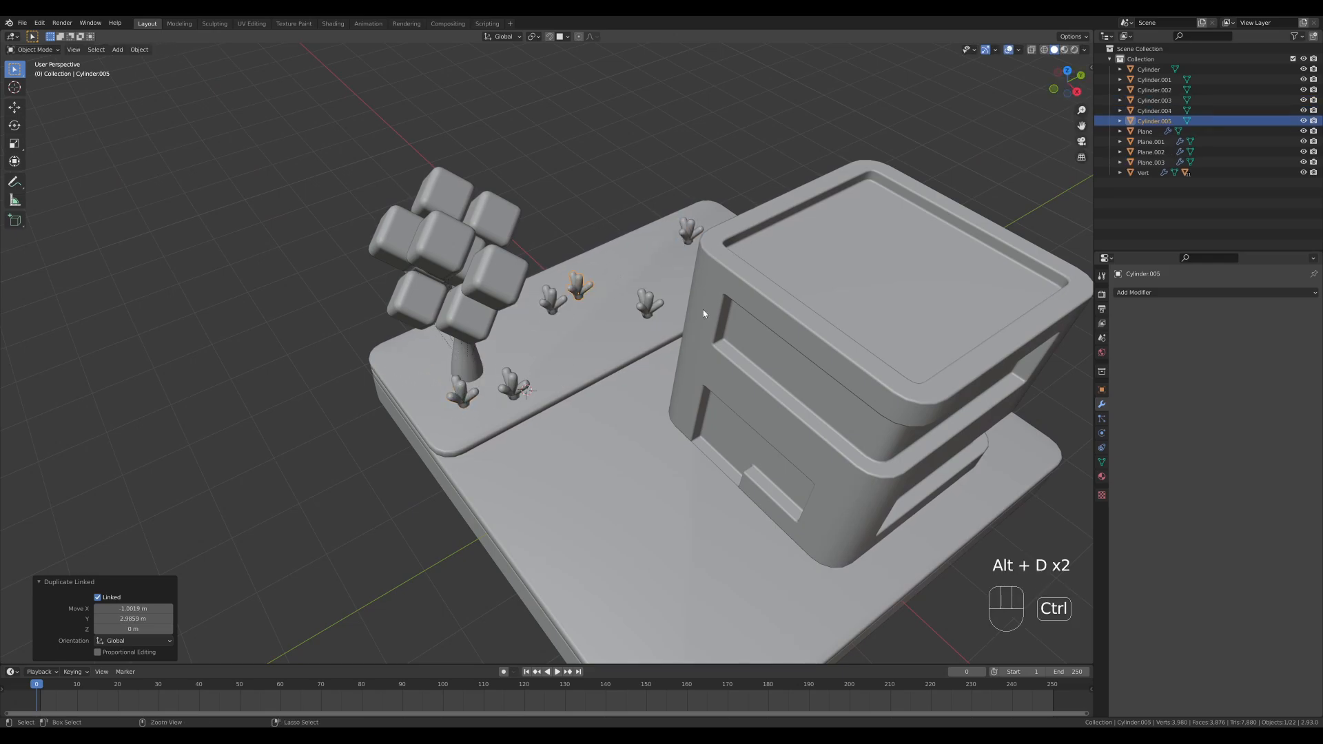
- Scale down the plants midway along the strip and in front of the tree, and the far-end plant to about 0.86
key("s")
left_click(677, 318)
left_click(476, 396)
key("s")
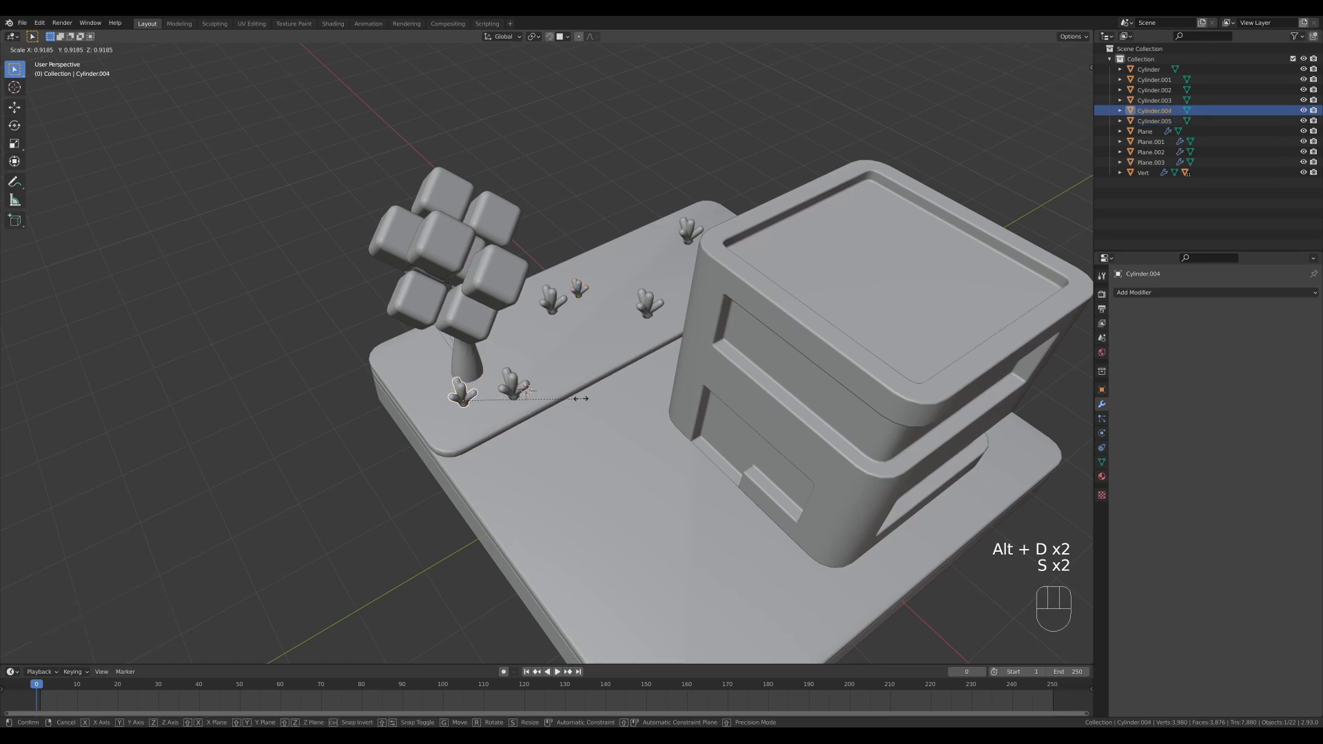
left_click(604, 371)
left_click(687, 233)
key("s")
left_click(798, 274)
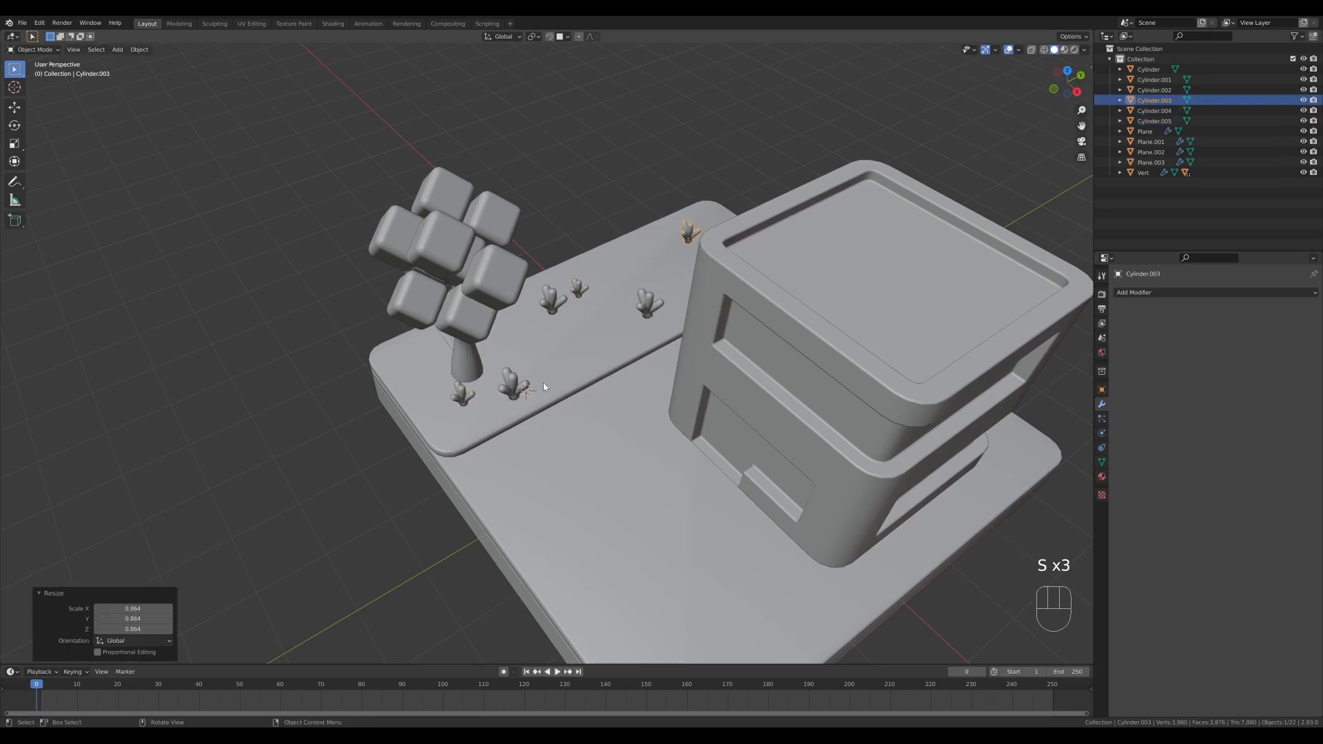
- Rotate the original plant, the plant beside the building and the one just behind the tree around Z to vary their orientation
left_click(514, 388)
key("r")
key("z")
left_click(582, 240)
left_click(636, 298)
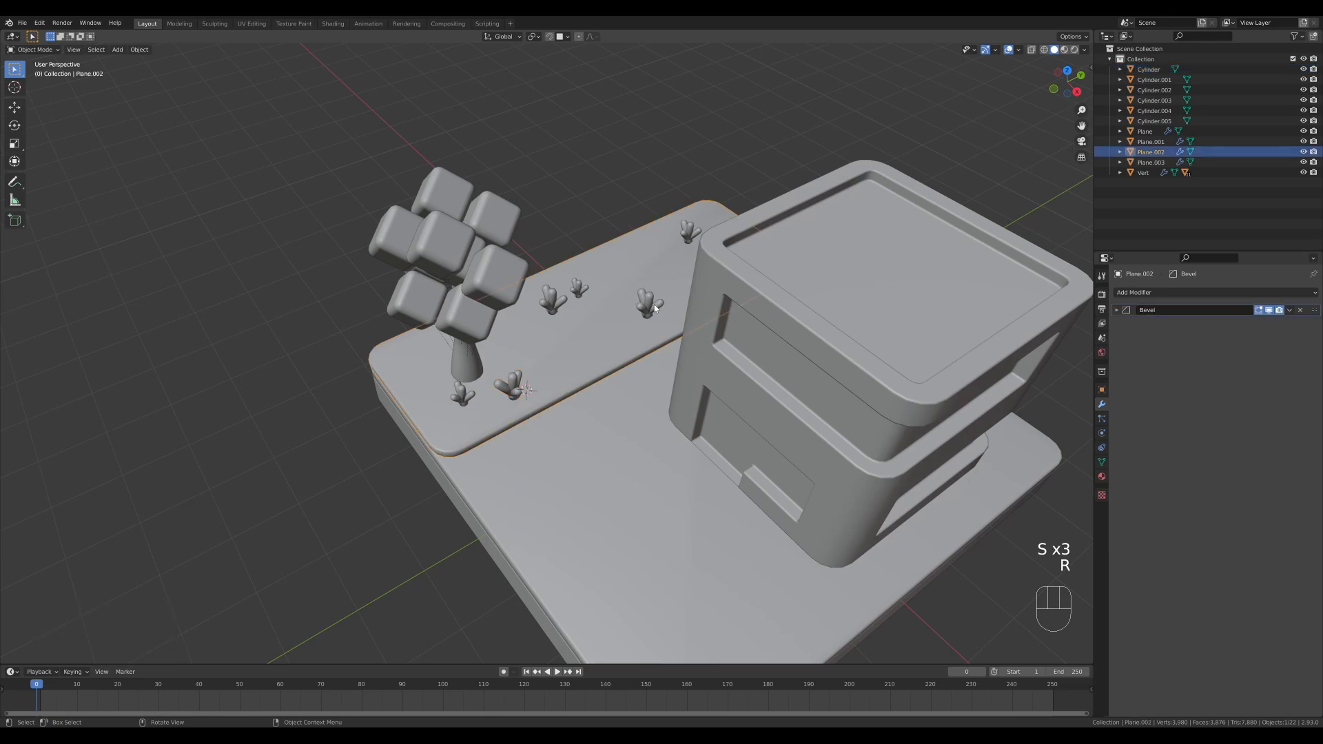
left_click(648, 306)
key("r")
key("z")
left_click(689, 400)
left_click(554, 303)
key("r")
key("z")
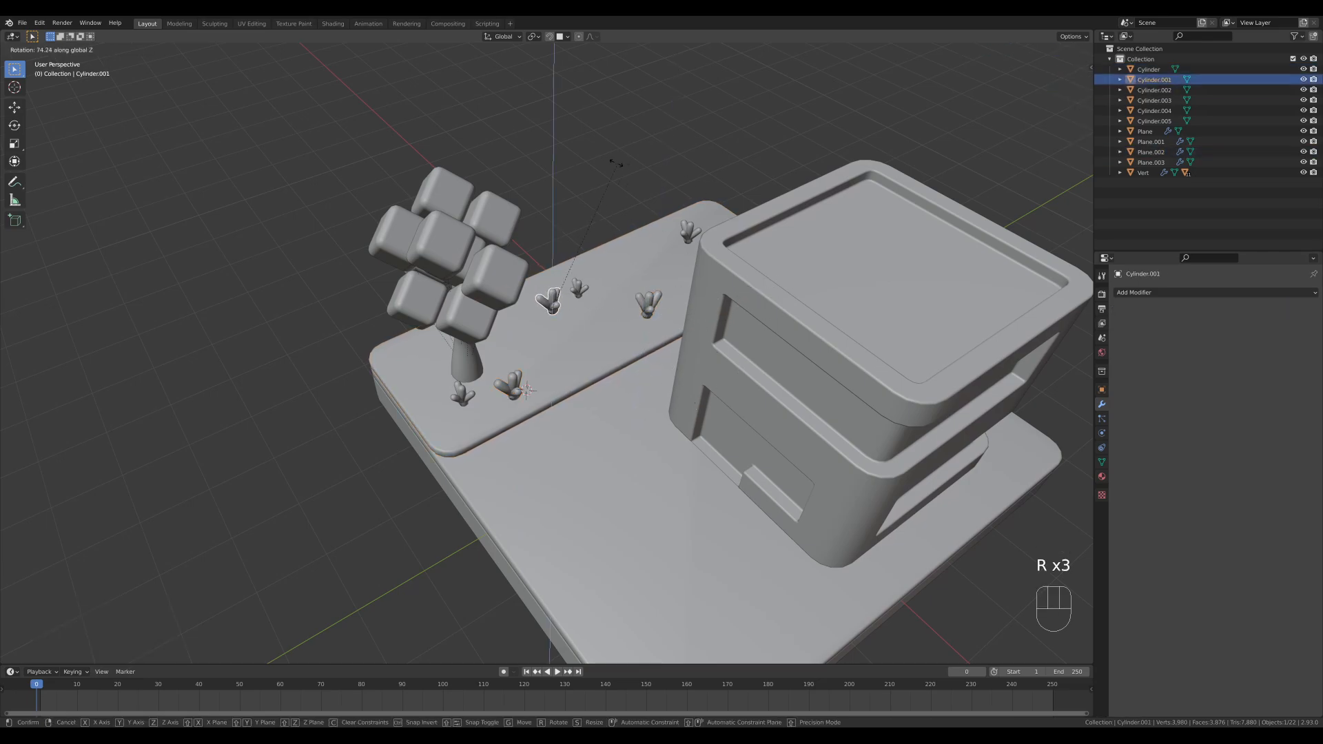
left_click(613, 182)
- Rotate the far-end plant and the plant in front of the tree trunk around the Z axis
left_click(687, 227)
left_click(688, 233)
key("r")
key("z")
left_click(724, 261)
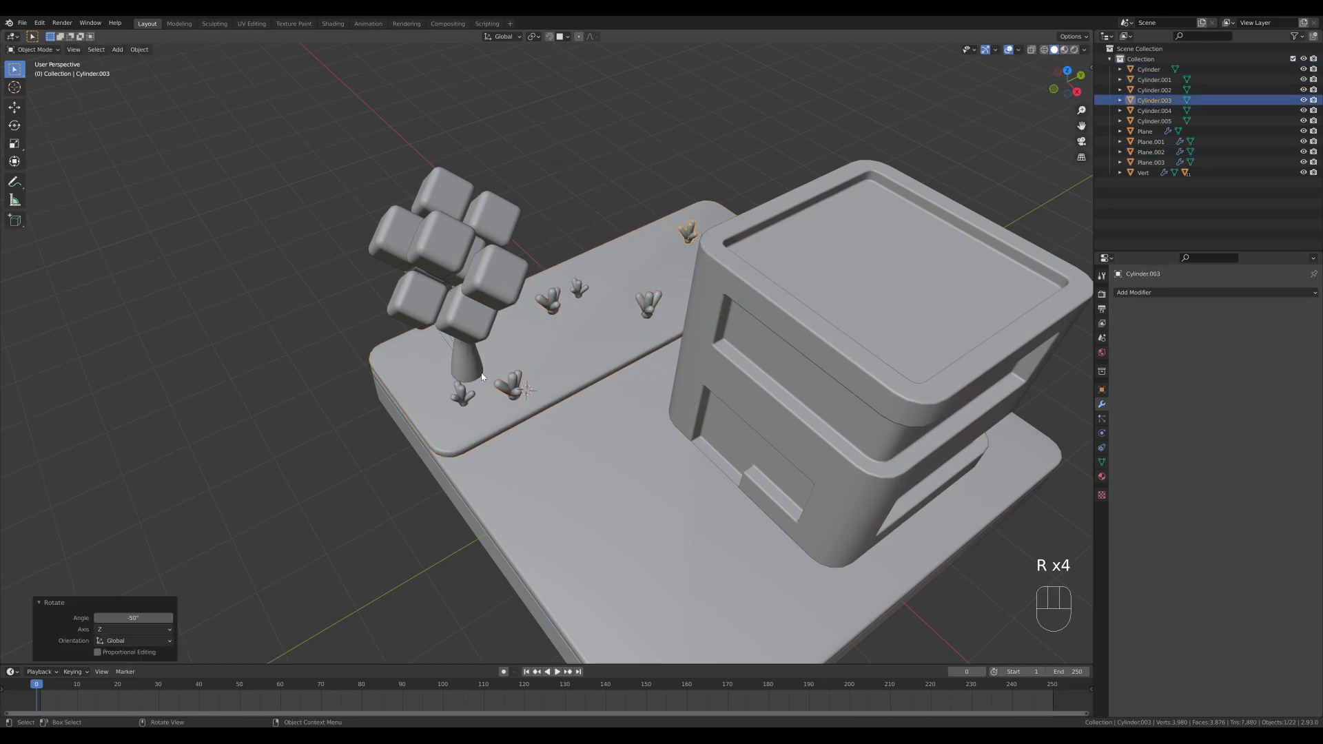
left_click(460, 394)
key("r")
key("z")
left_click(498, 234)
- Scale the two-storey building up uniformly to about 1.05
scroll(758, 331, "down", 6)
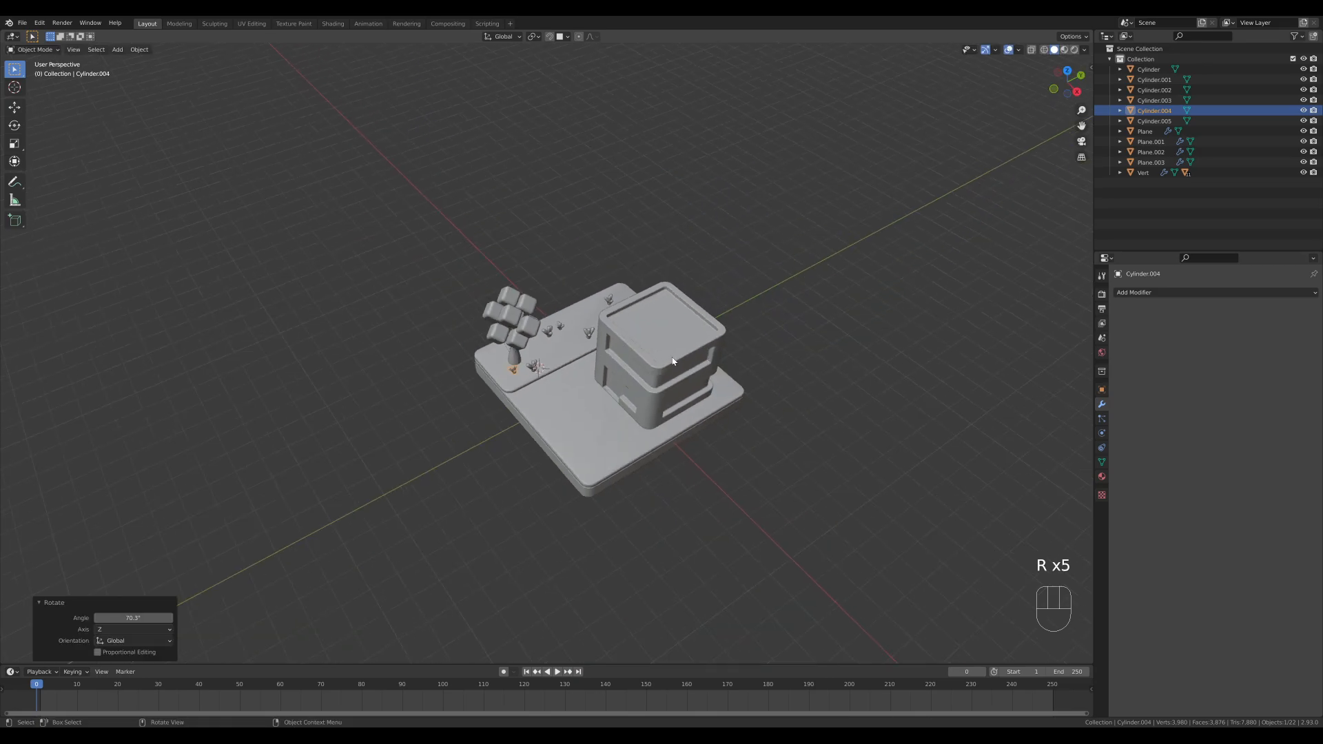
middle_click_drag(745, 332, 770, 329)
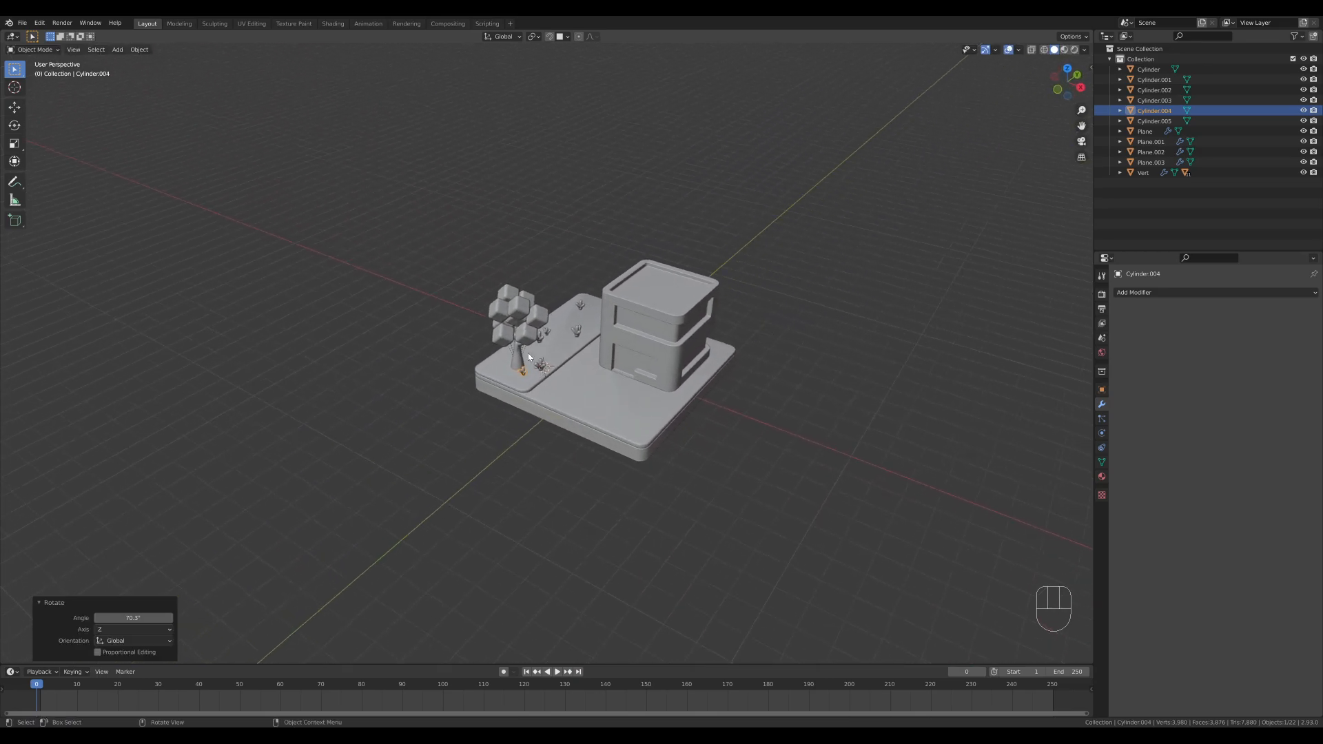
middle_click_drag(862, 388, 715, 379)
scroll(651, 373, "up", 5)
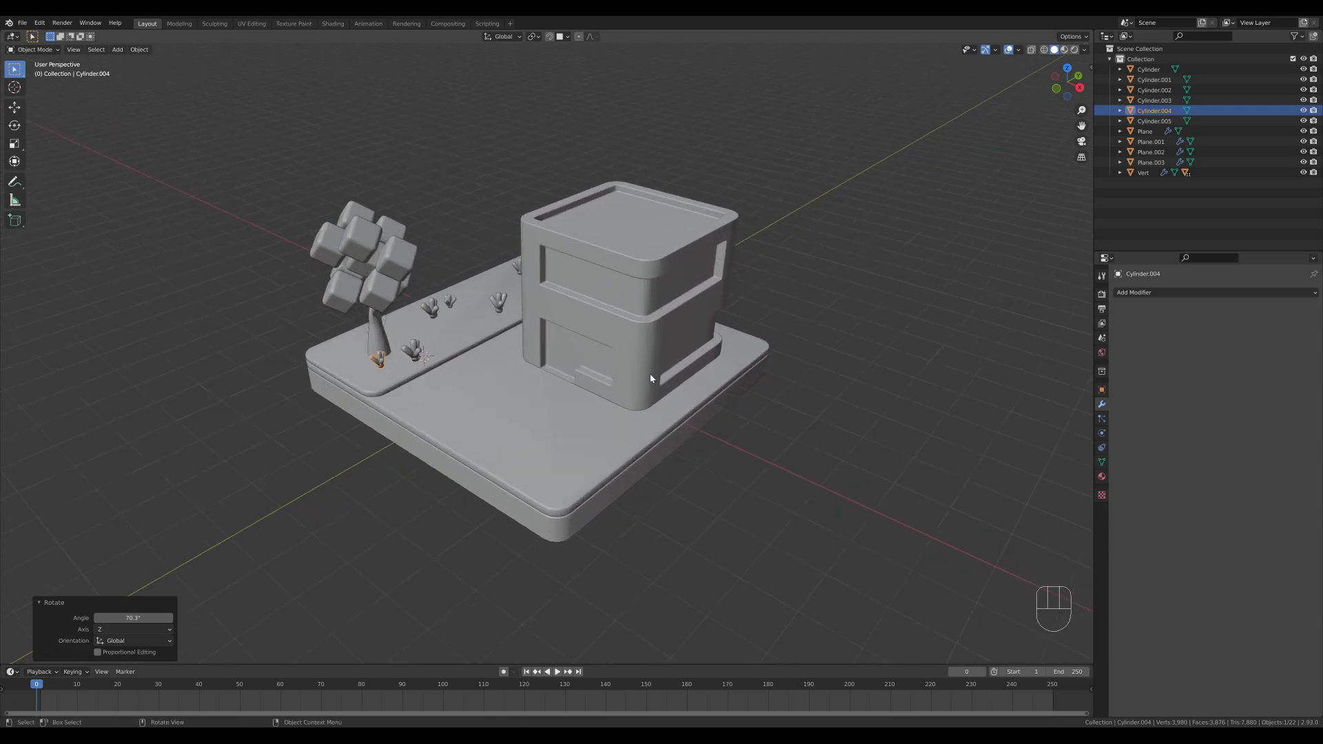
middle_click_drag(732, 232, 726, 251)
left_click(646, 387)
key("s")
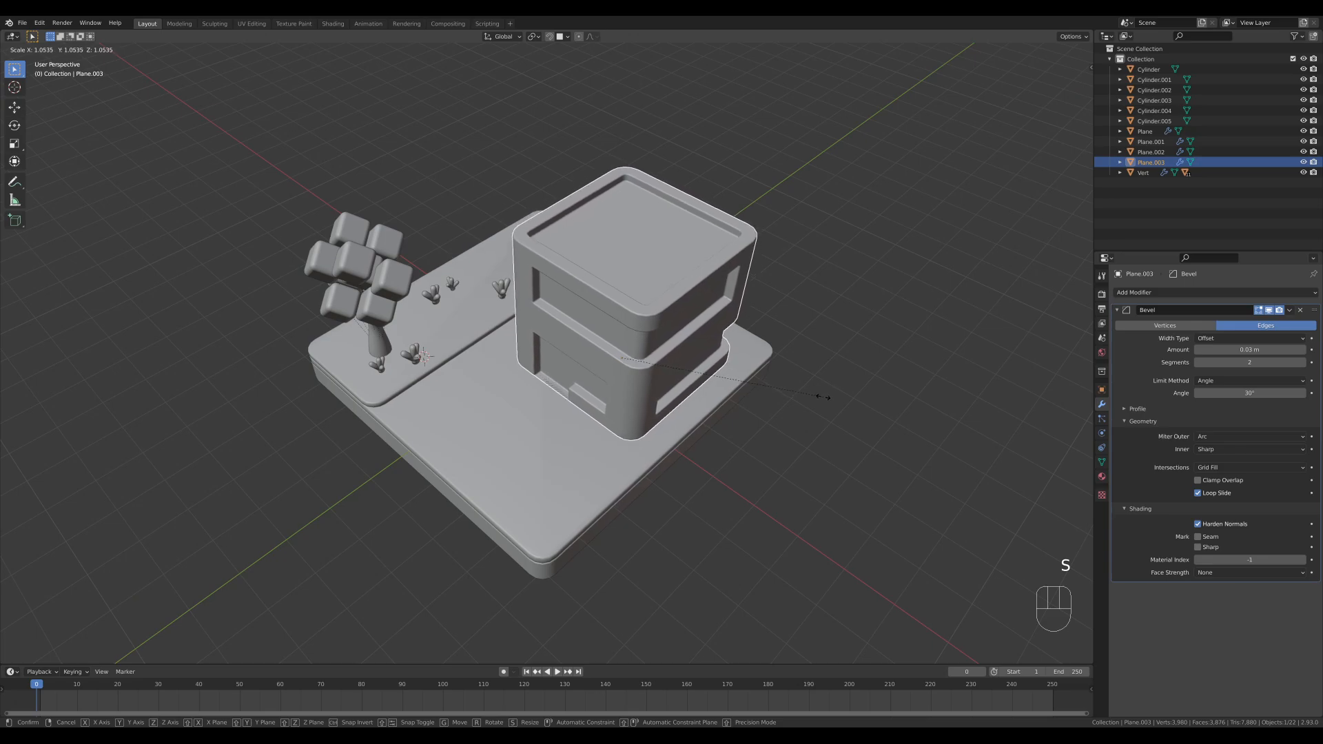
left_click(824, 400)
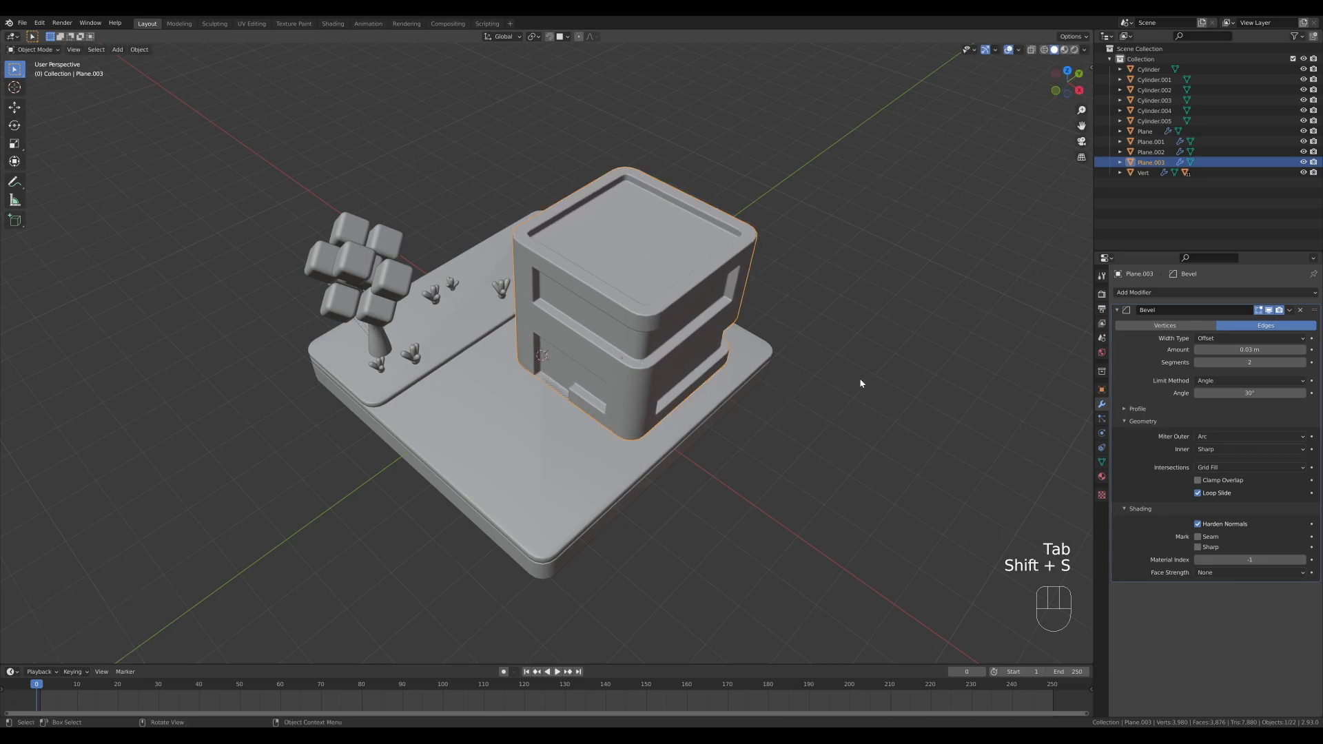
- Snap the 3D cursor to the selected edge at the middle of the building's recessed roof in Edit Mode, then return to Object Mode
key("Tab")
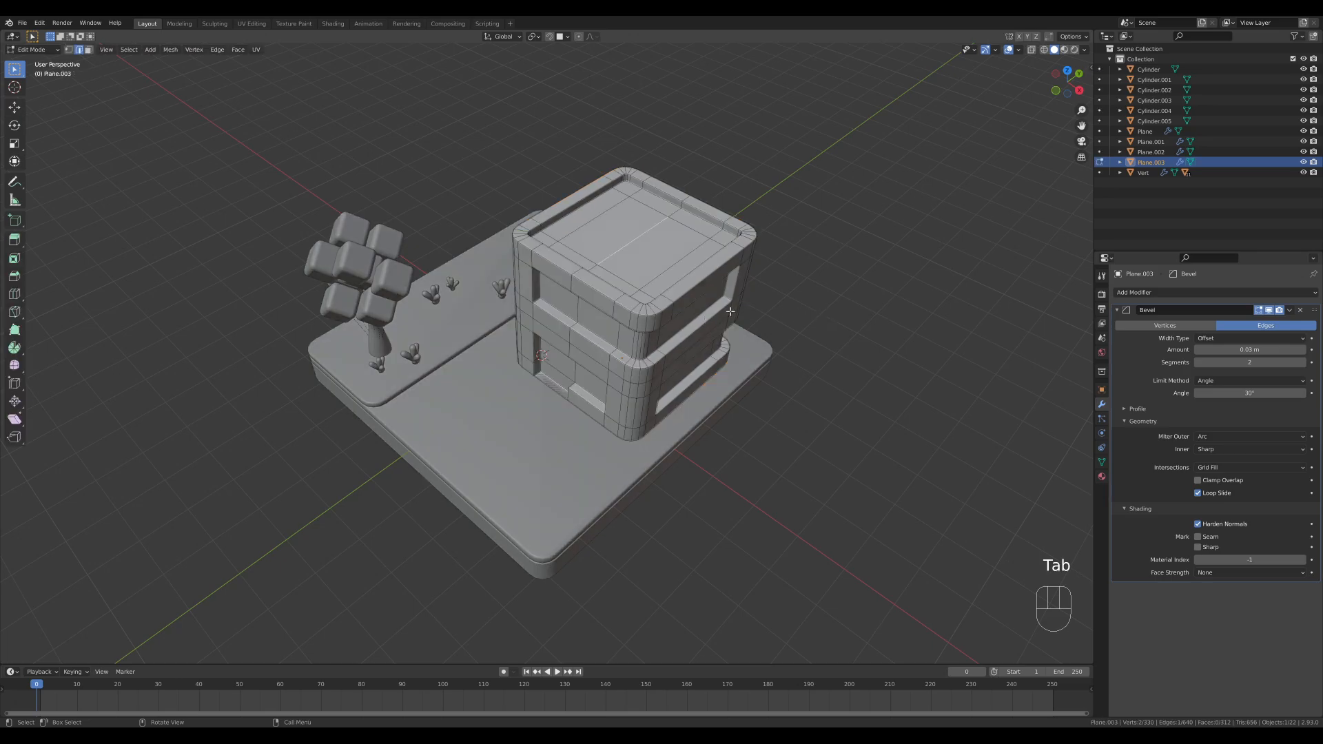
key("shift+s")
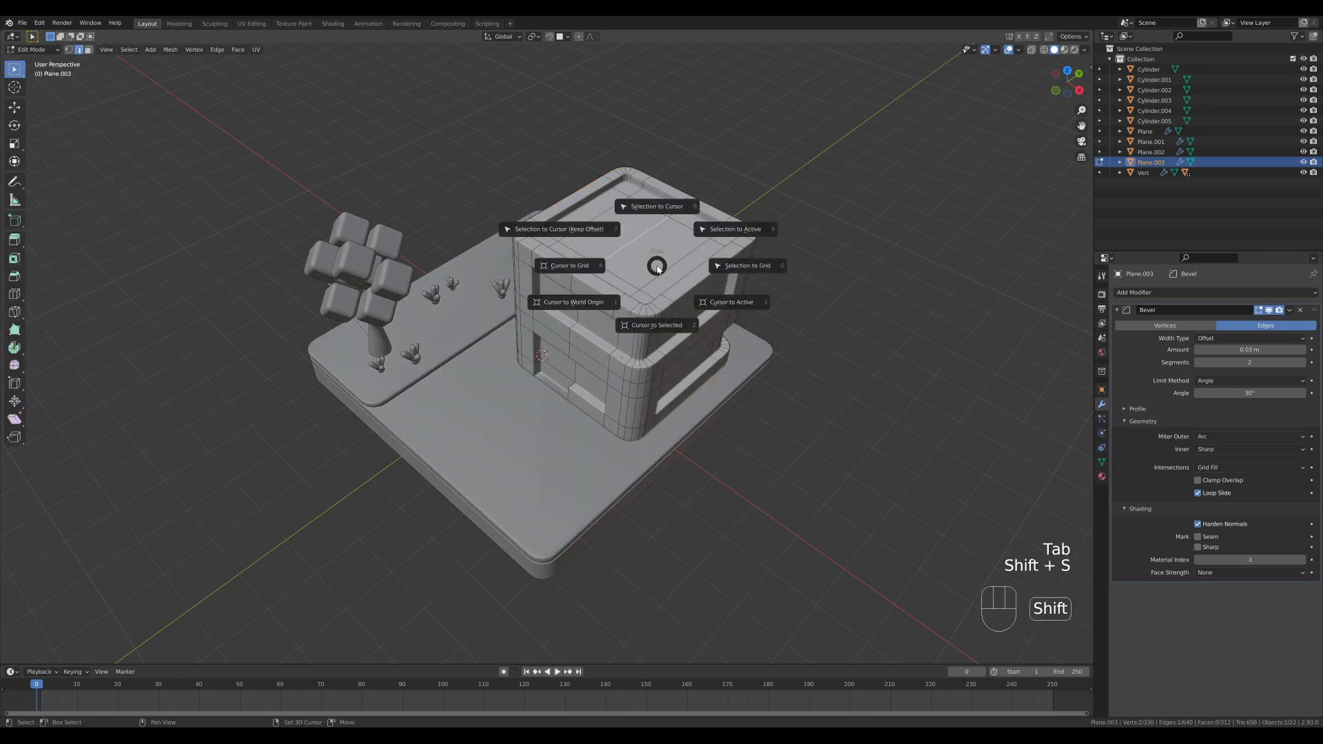
left_click(737, 329)
key("Tab")
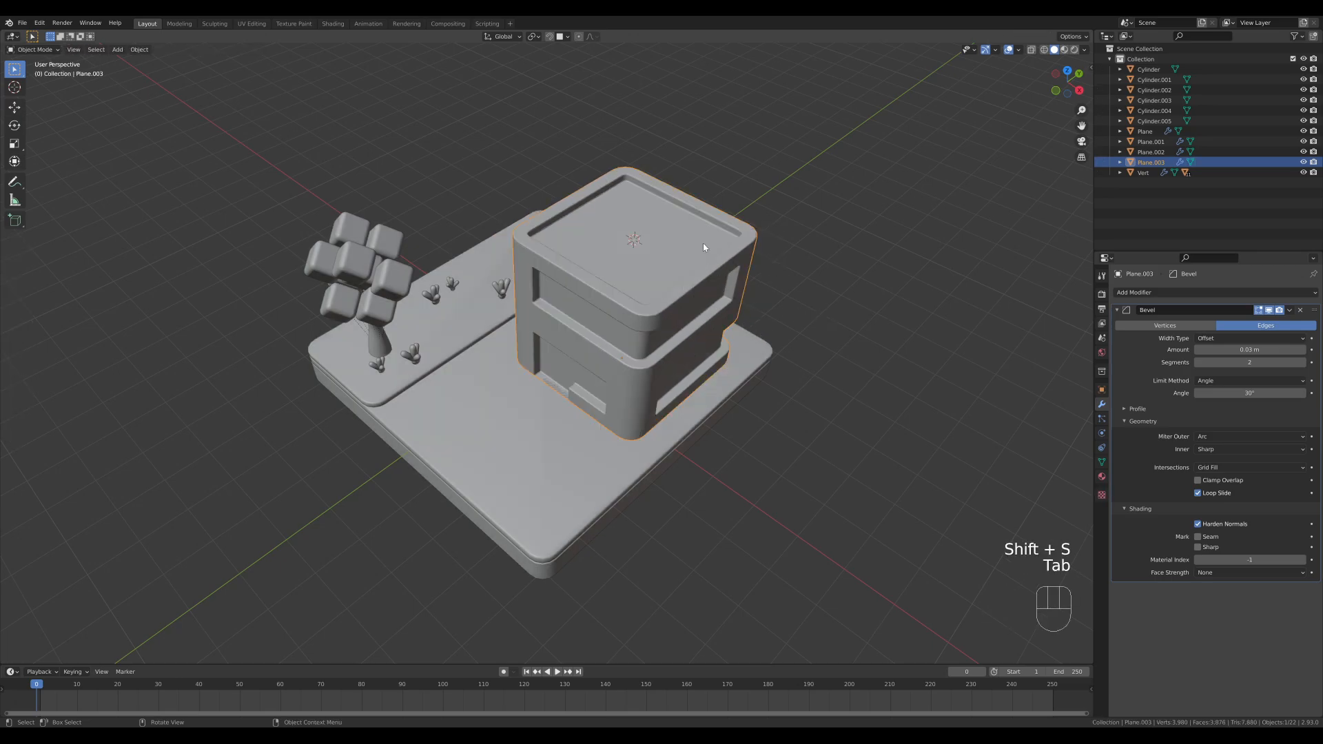
- Add a plane at the 3D cursor on the roof and scale its mesh to about 1.29 in Edit Mode
key("shift+a")
mouse_move(719, 234)
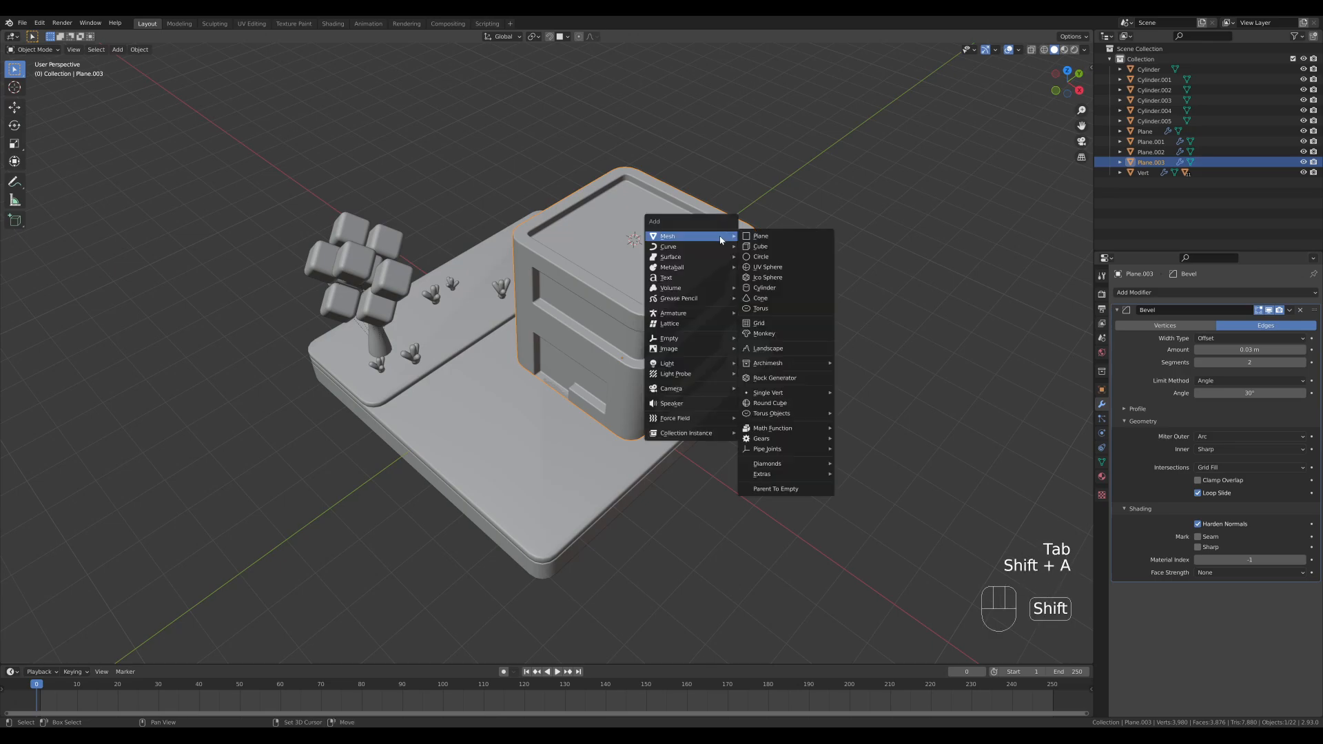
left_click(771, 234)
key("Tab")
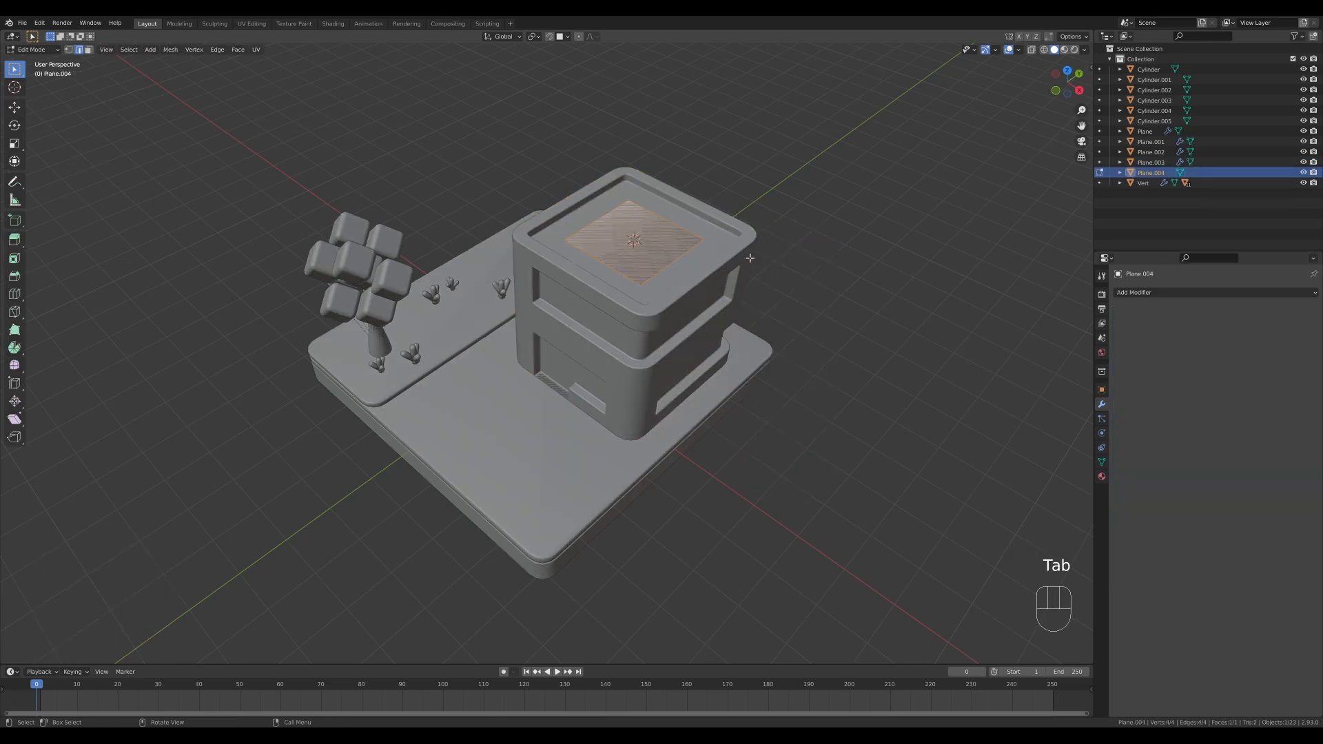
key("s")
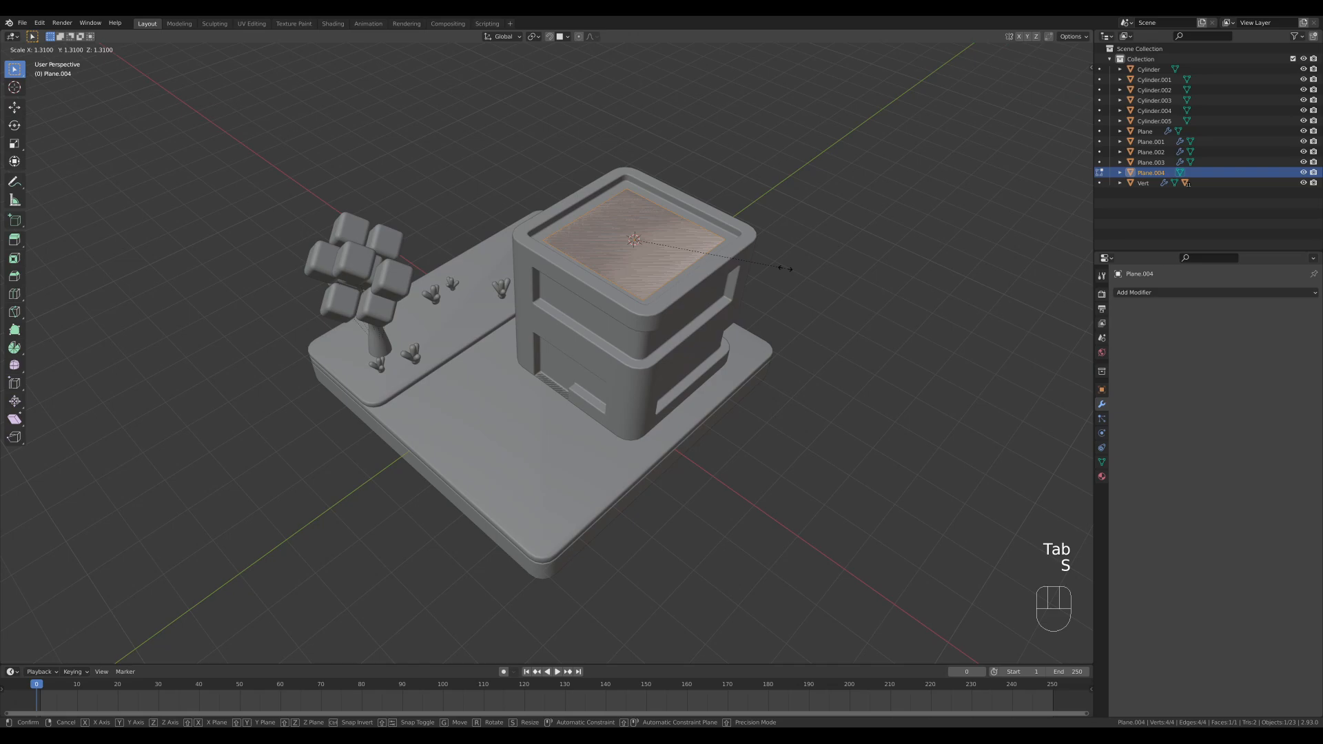
left_click(784, 267)
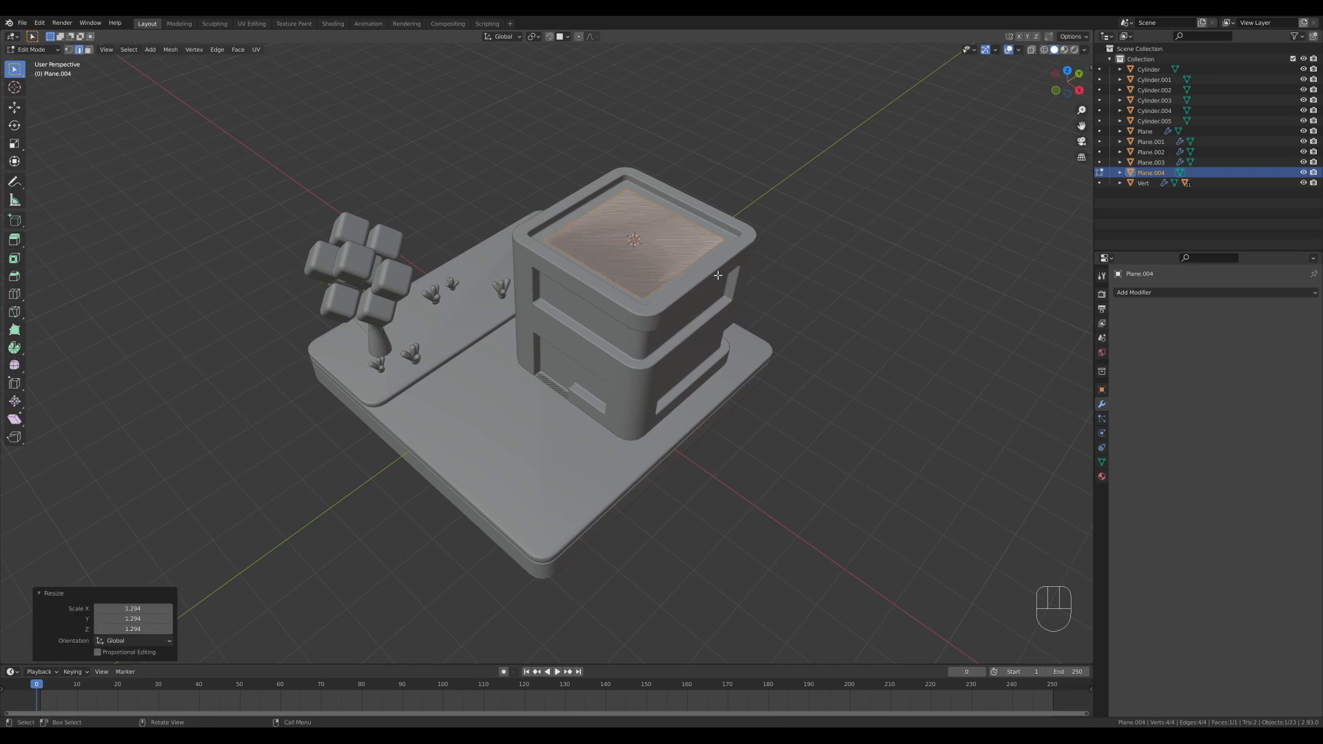
- Vertex-bevel the roof plane's corners about 0.12 m with 3 segments and extrude the whole face upward about 0.12 m
key("1")
key("ctrl+b")
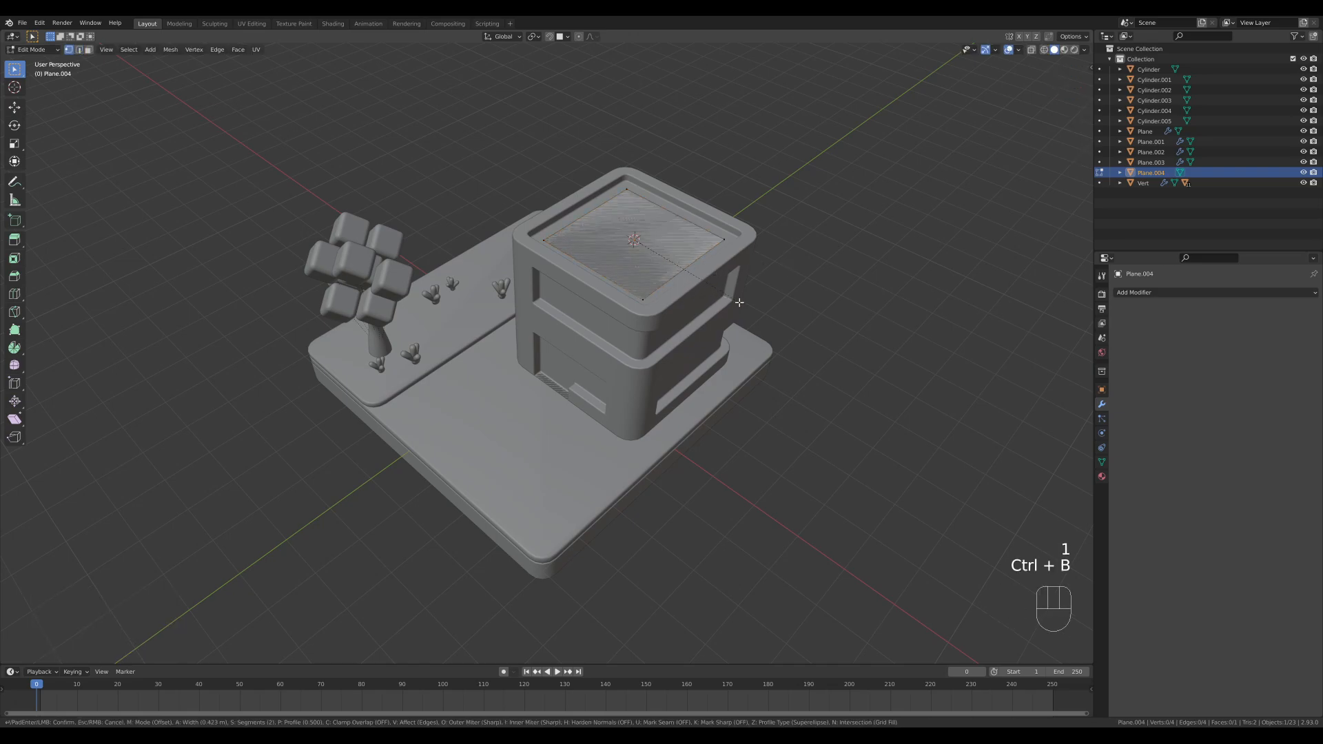
scroll(730, 301, "up", 1)
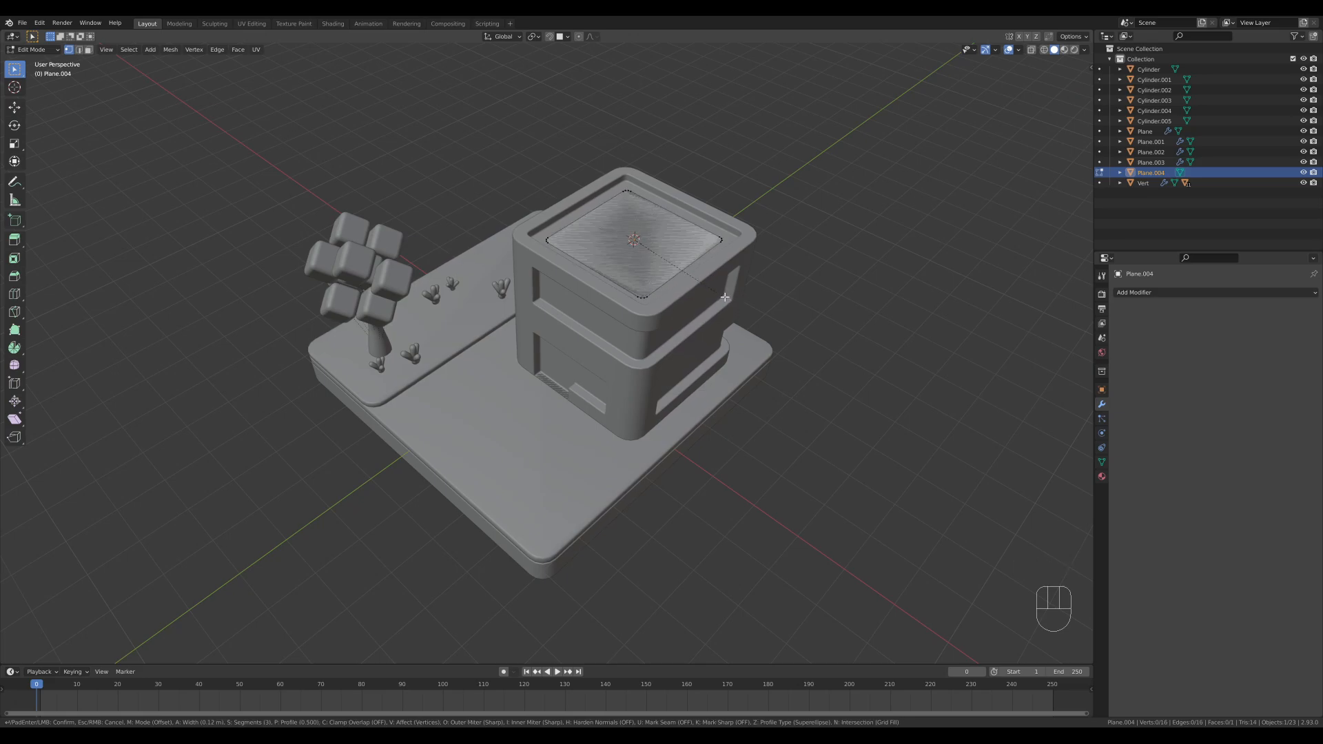
left_click(725, 297)
key("a")
key("e")
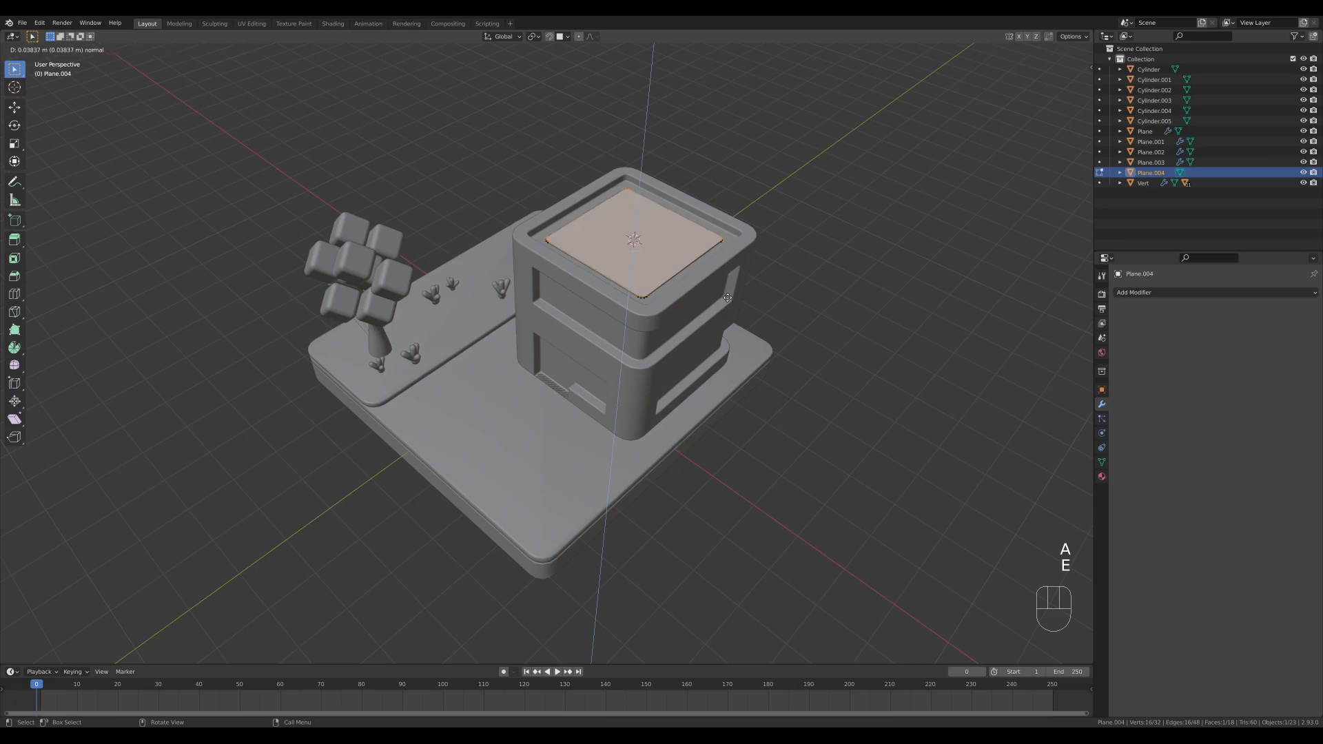
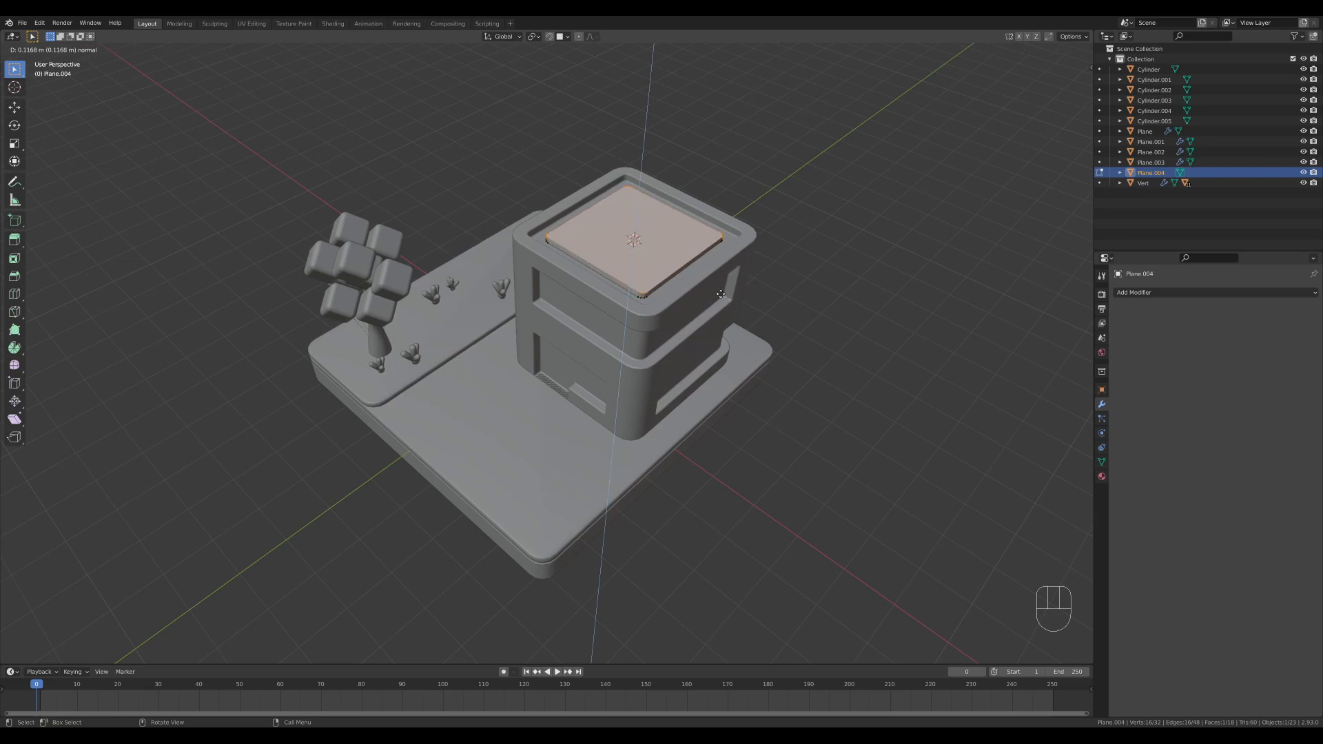
left_click(721, 293)
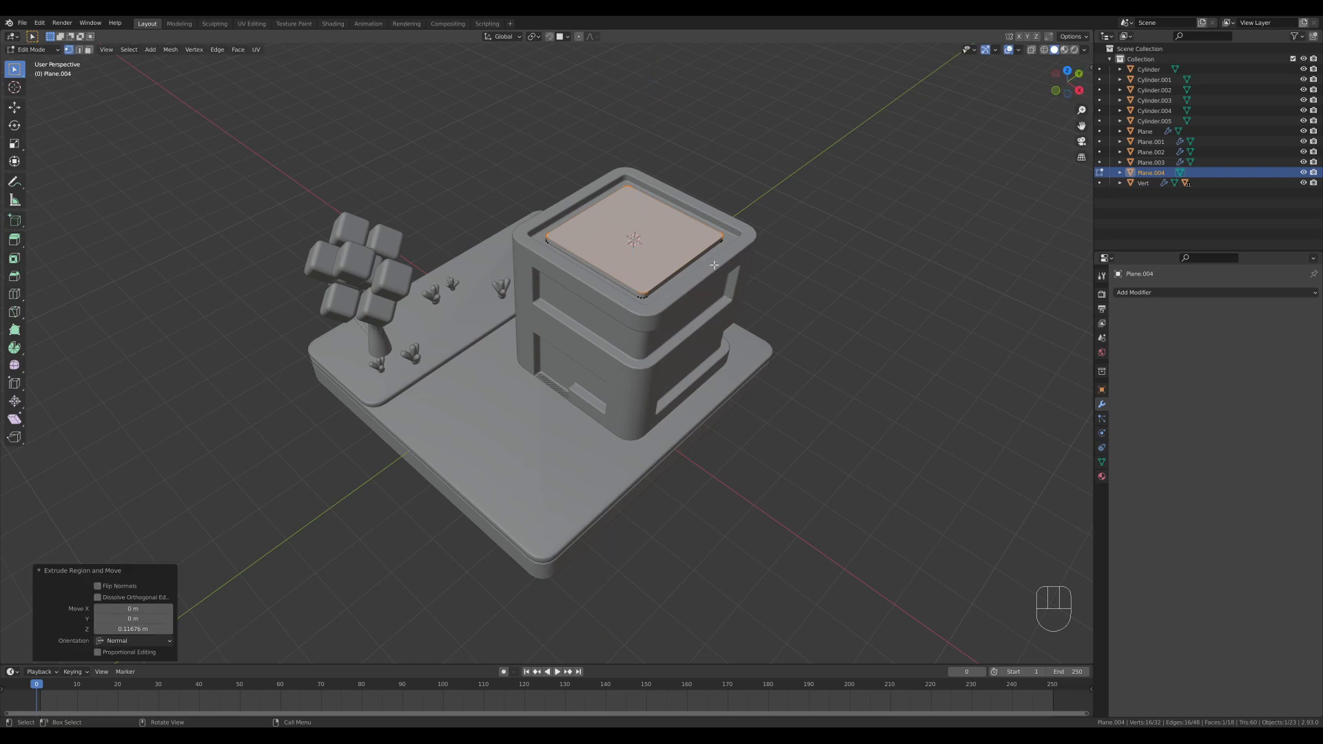
- Snap the 3D cursor to the extruded slab's selected top face and return to Object Mode
key("shift+s")
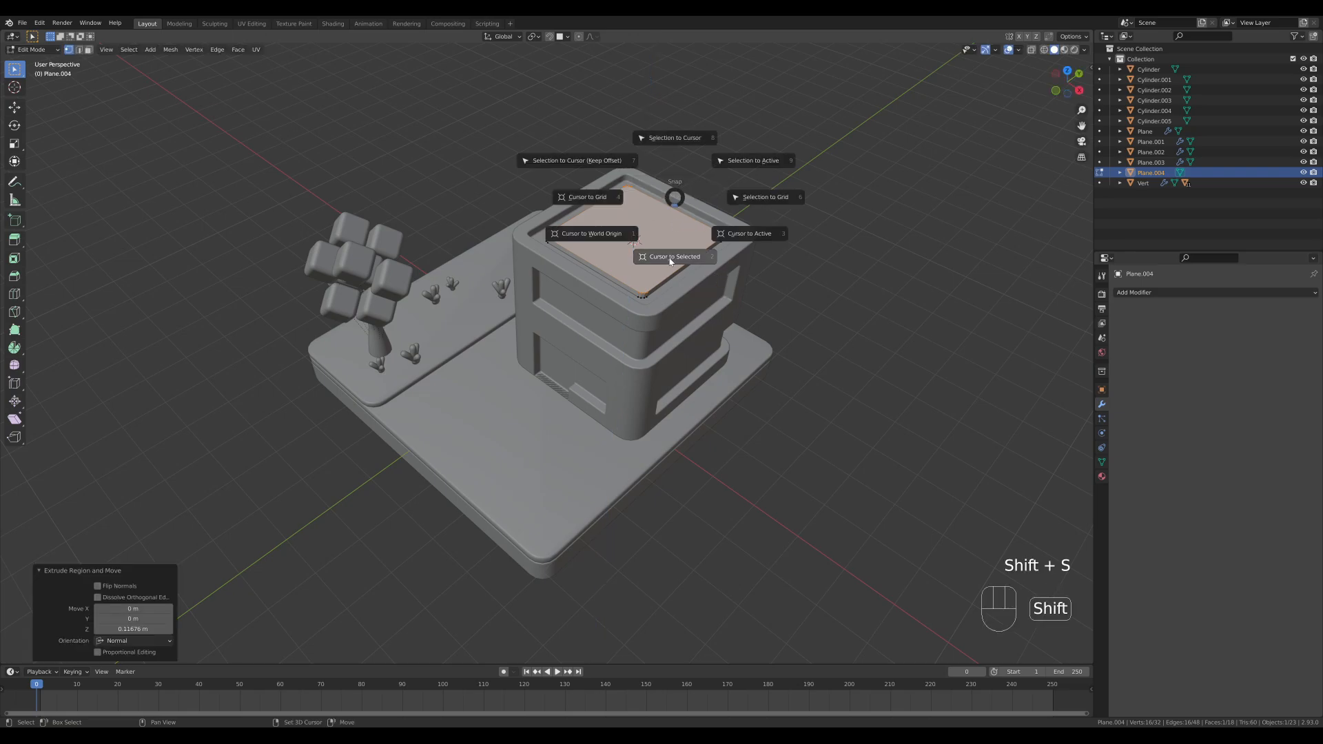
left_click(670, 298)
key("Tab")
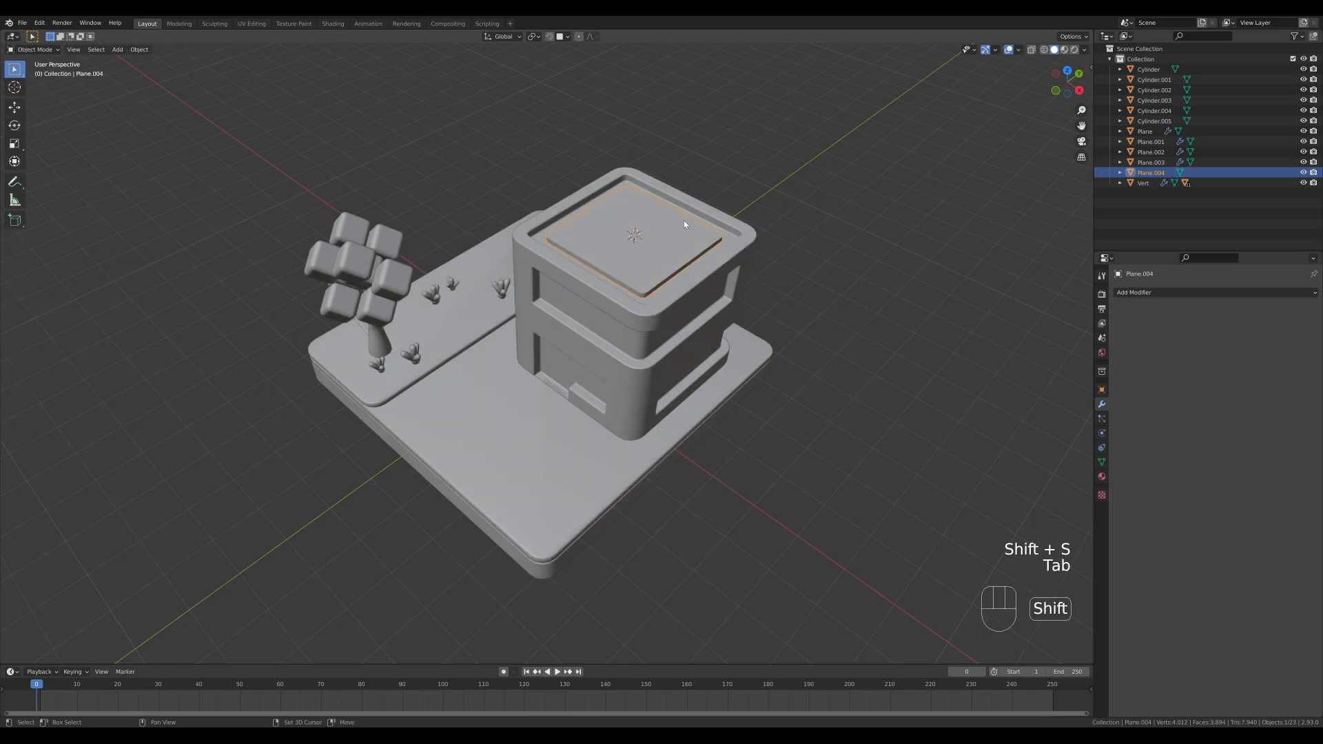
- Add a second plane at the 3D cursor on top of the roof slab and scale its mesh to about 1.11
key("shift+a")
left_click(696, 232)
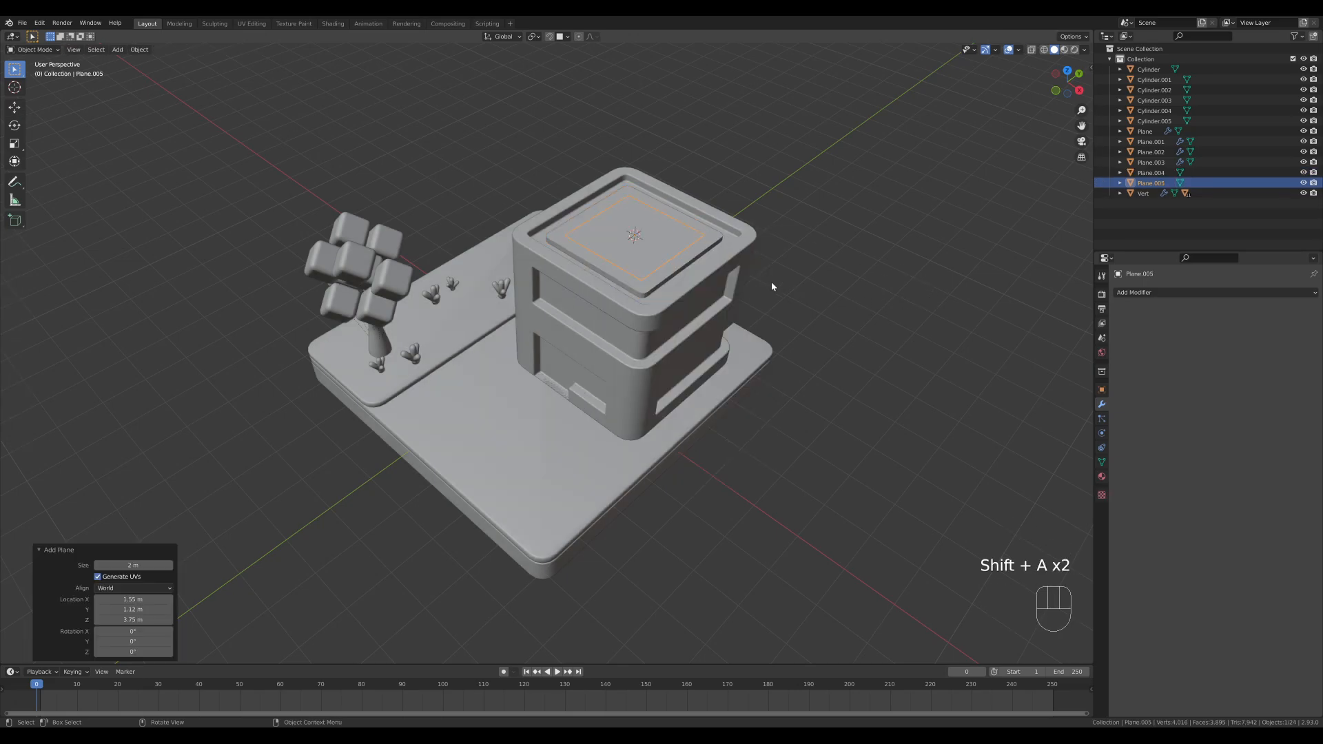
key("Tab")
key("s")
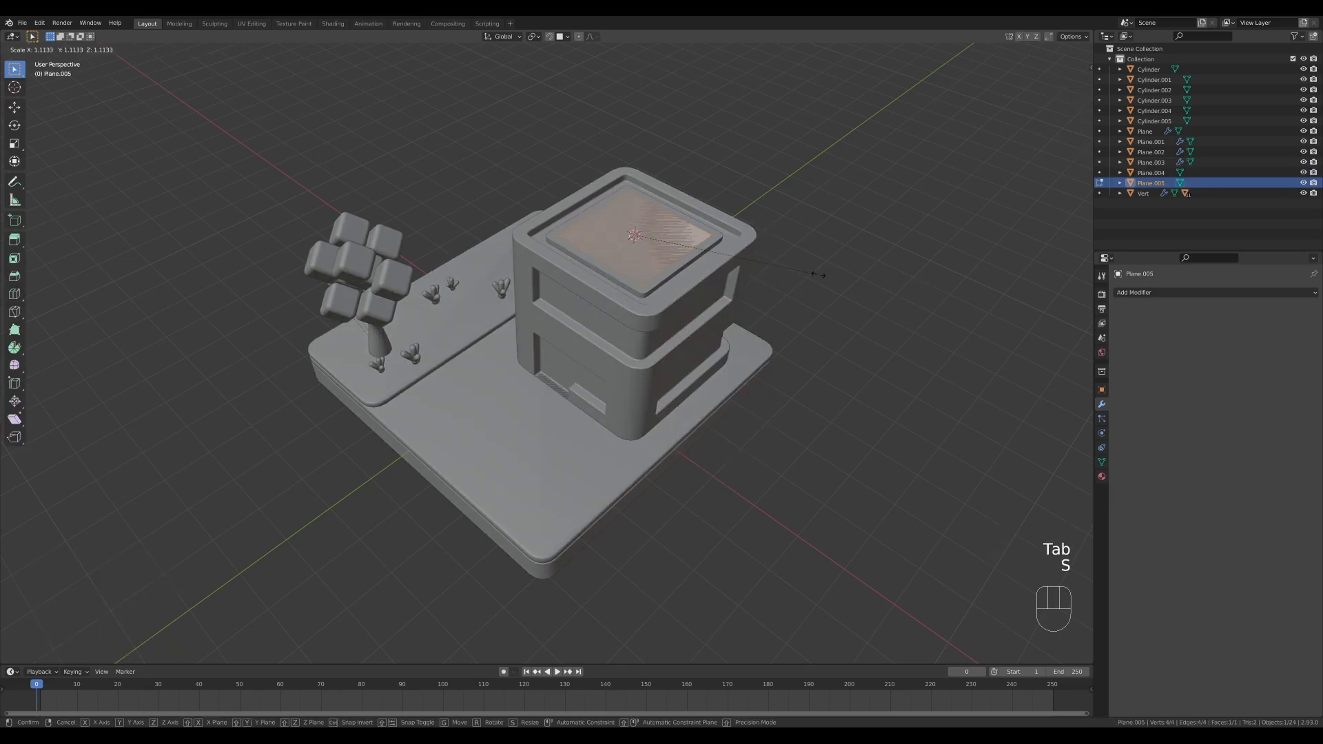
left_click(818, 274)
- Divide the new plane into a 3 by 3 grid with two centred loop cuts in each direction
key("ctrl+r")
scroll(604, 260, "up", 1)
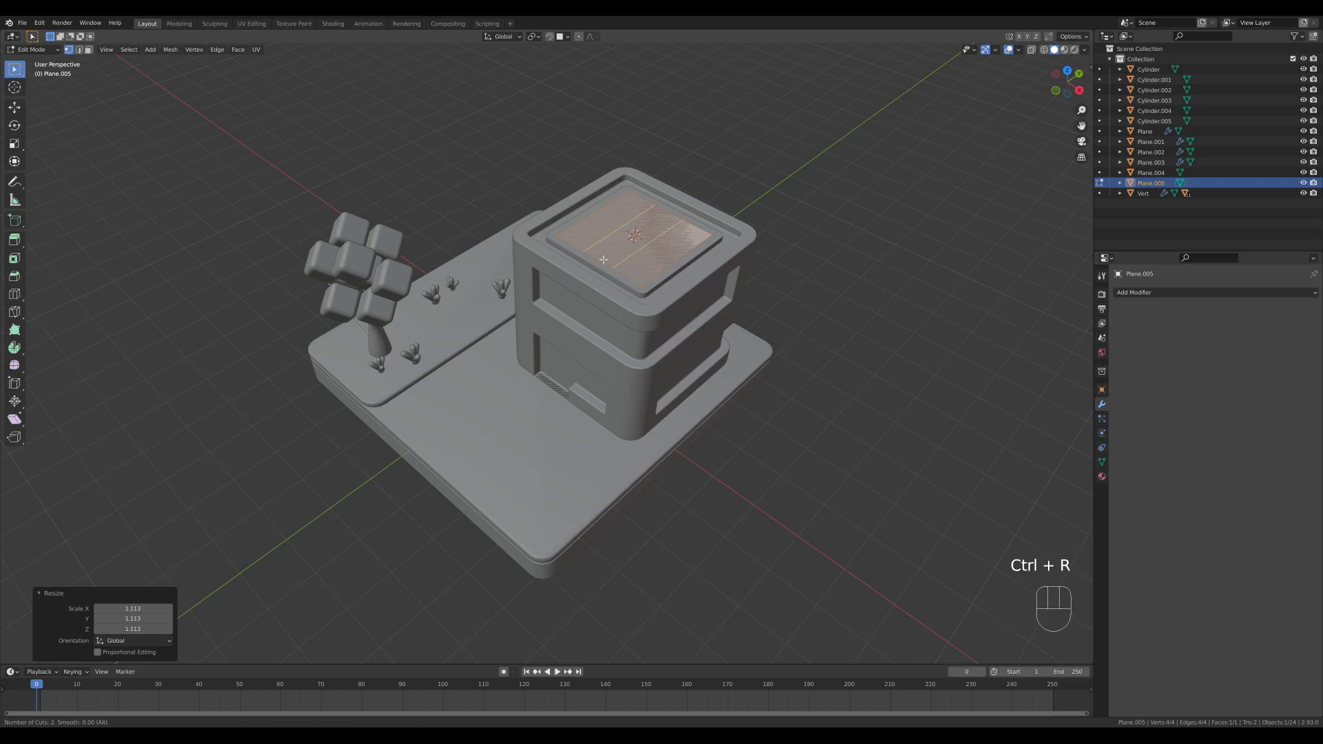
left_click(671, 269)
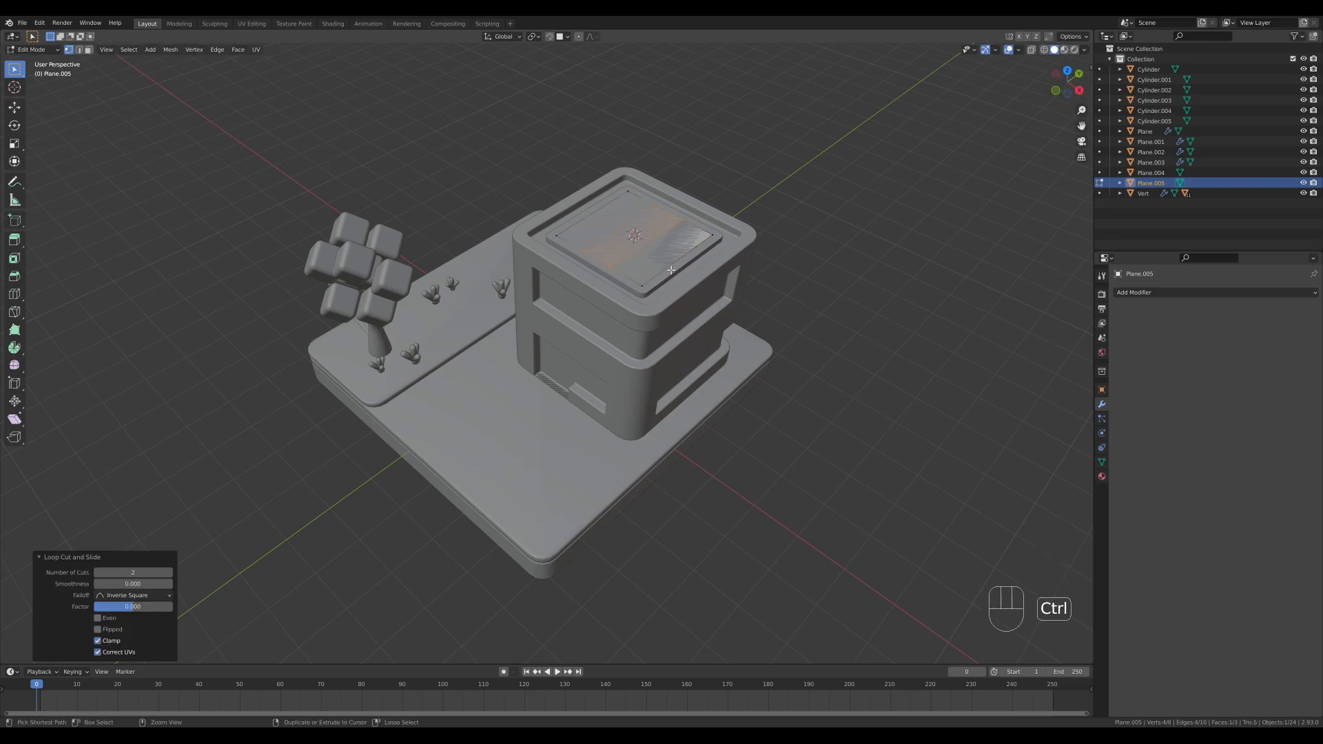
key("ctrl+r")
left_click(673, 276)
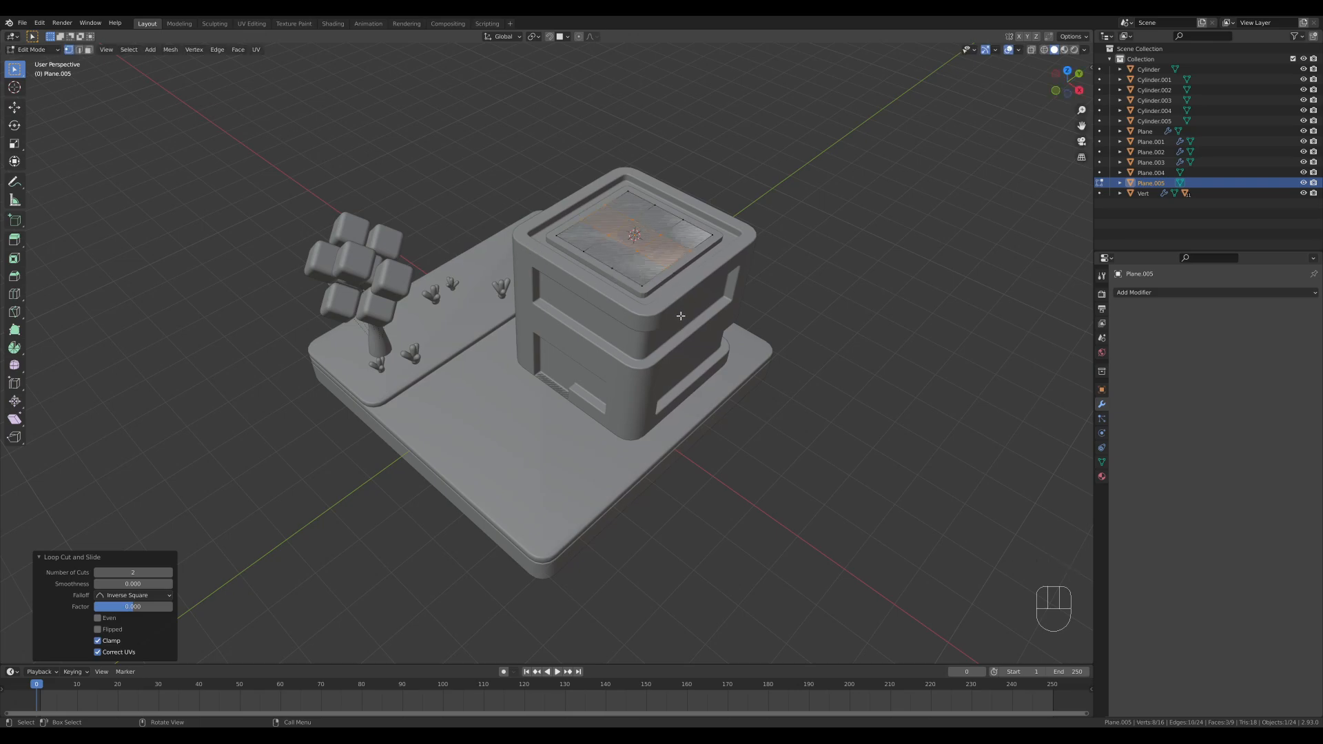
- Bevel the grid plane's four inner edge loops into strips about 0.039 m wide with 1 segment
key("2")
left_click(627, 259, "alt")
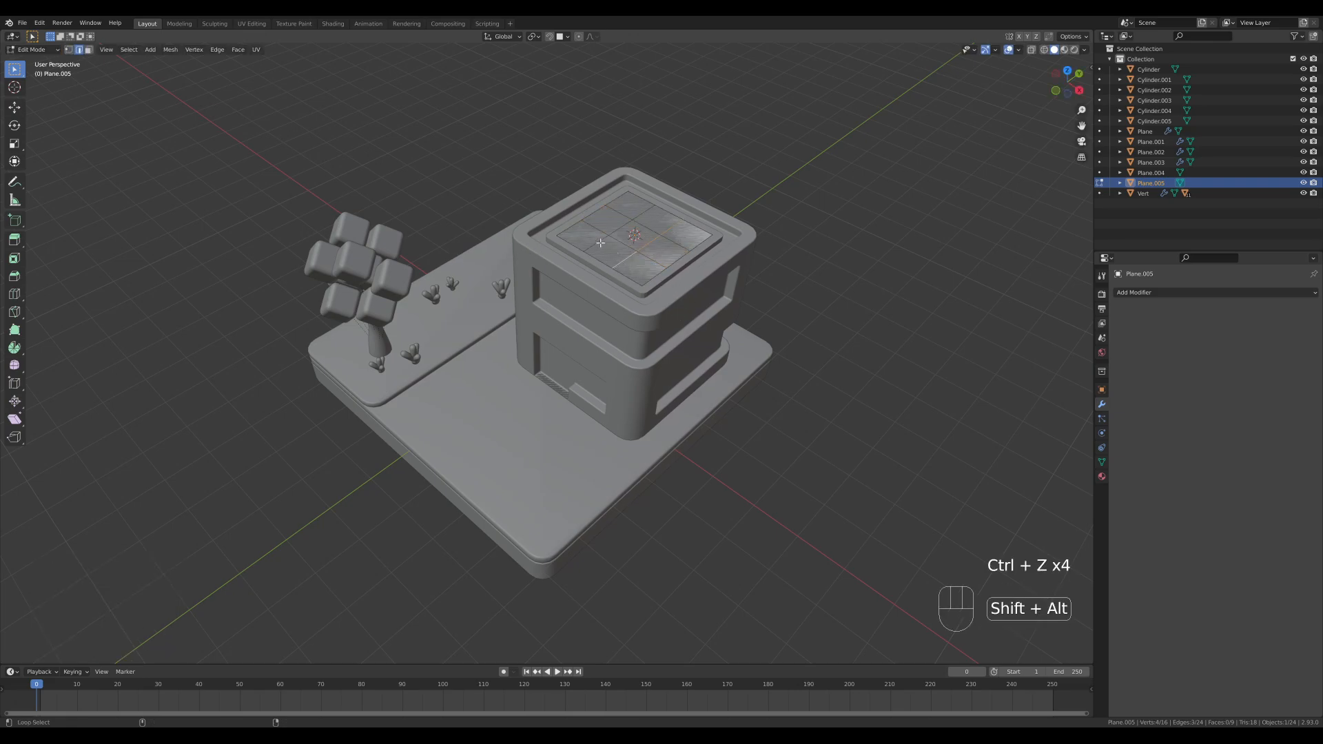
left_click(627, 241, "alt+shift")
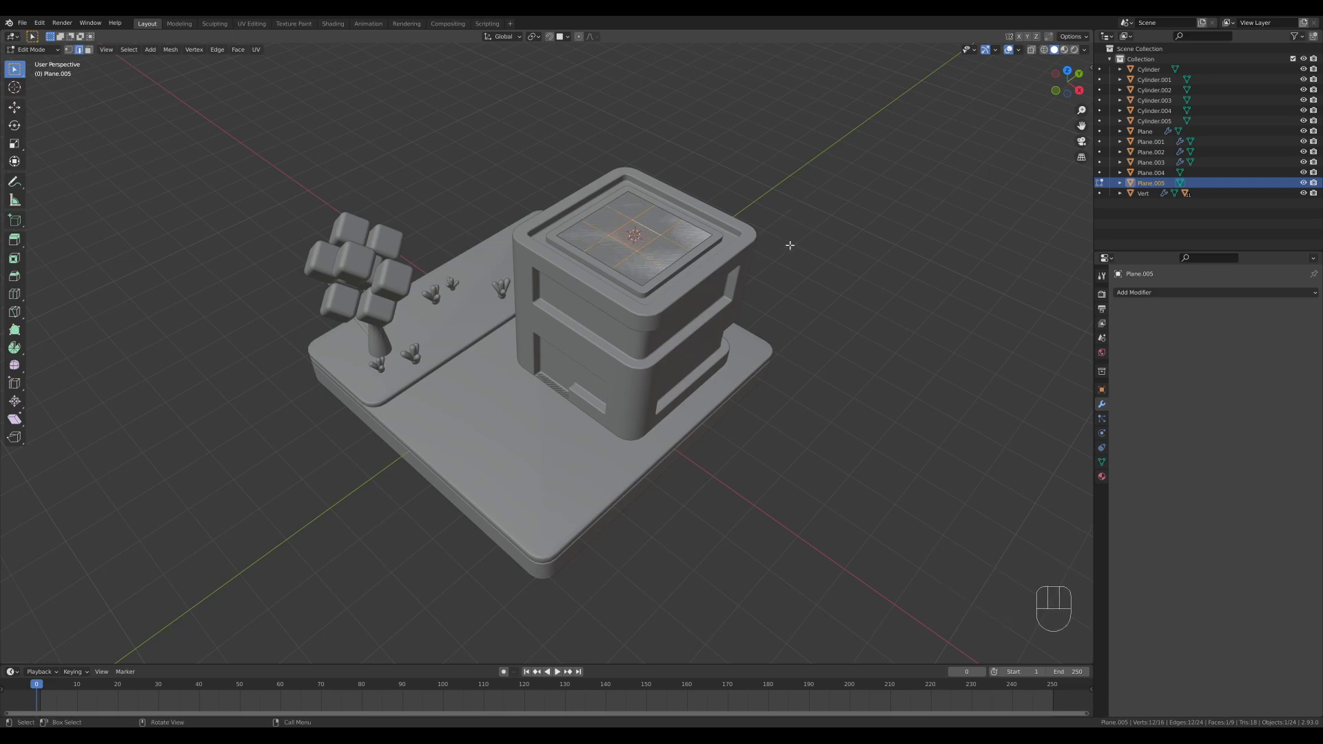
key("ctrl+b")
key("v")
scroll(793, 245, "down", 2)
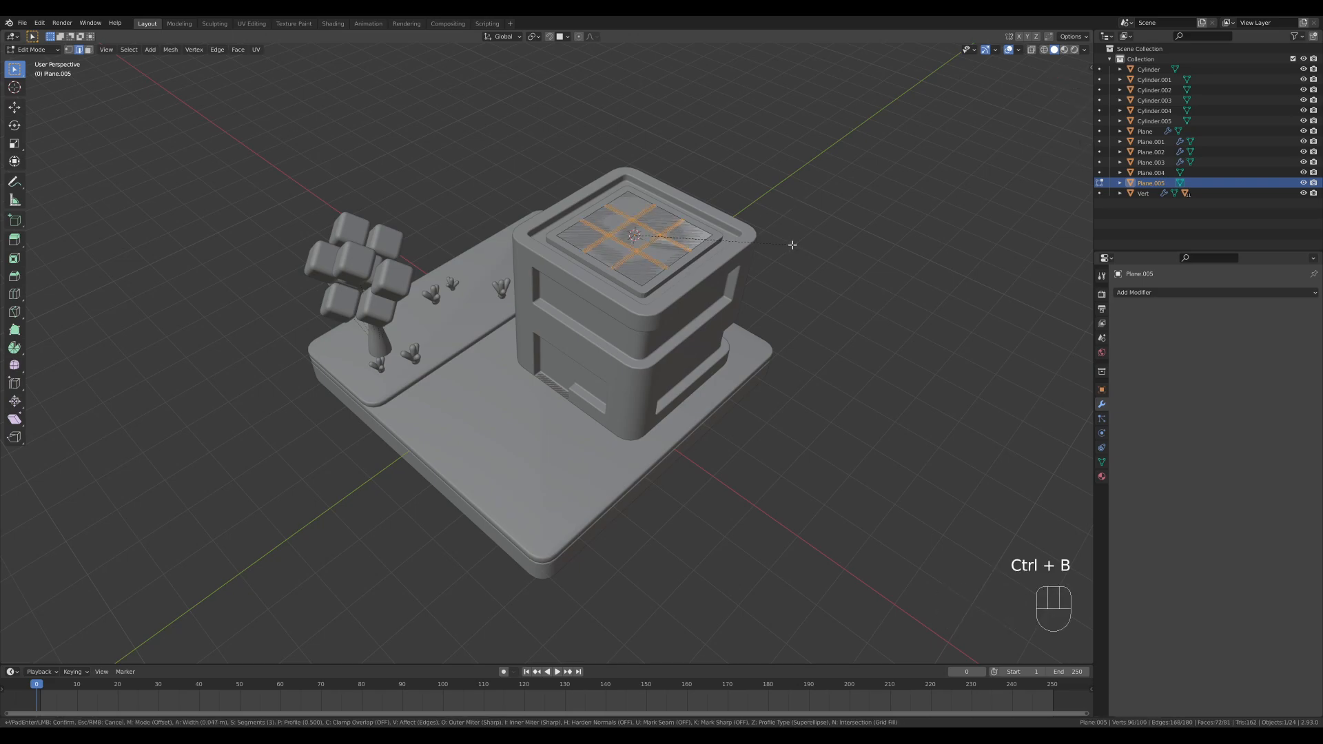
key("v")
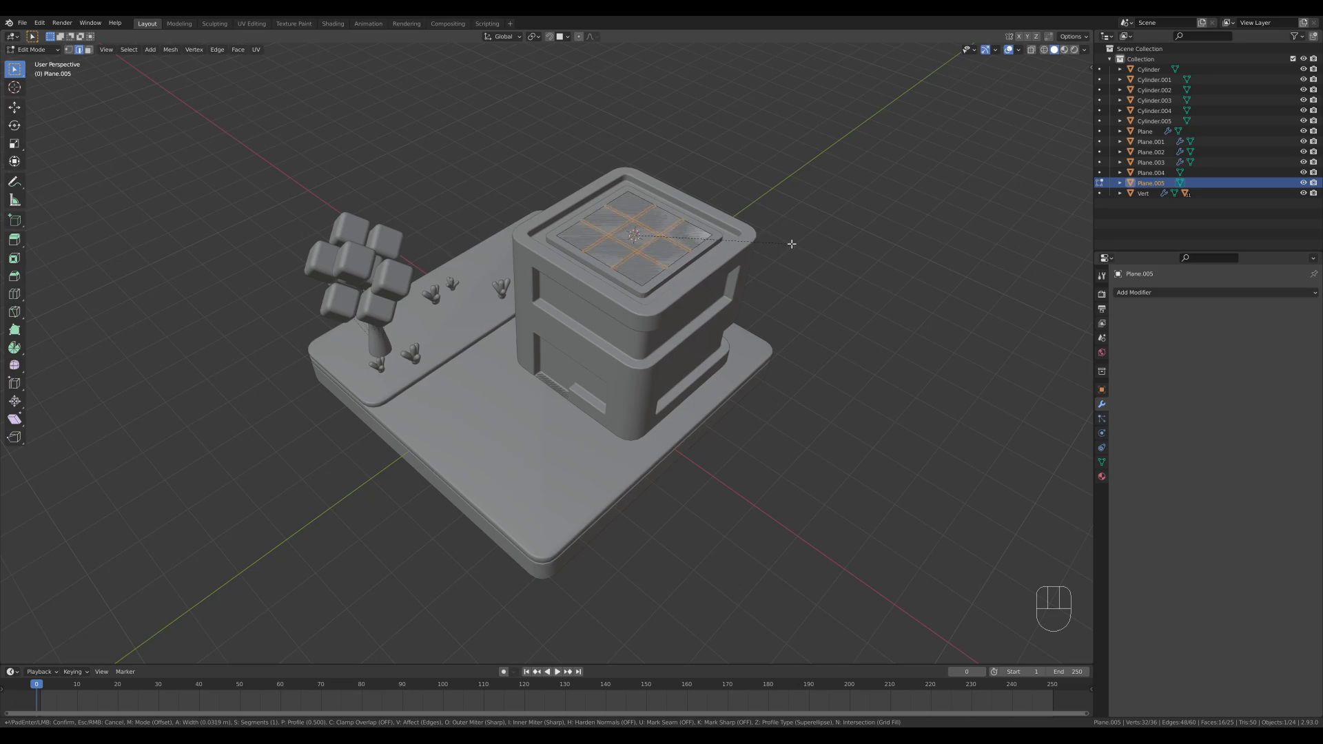
left_click(793, 245)
- Delete the bevelled strip faces between the nine tiles, keeping the centre tile's face
key("x")
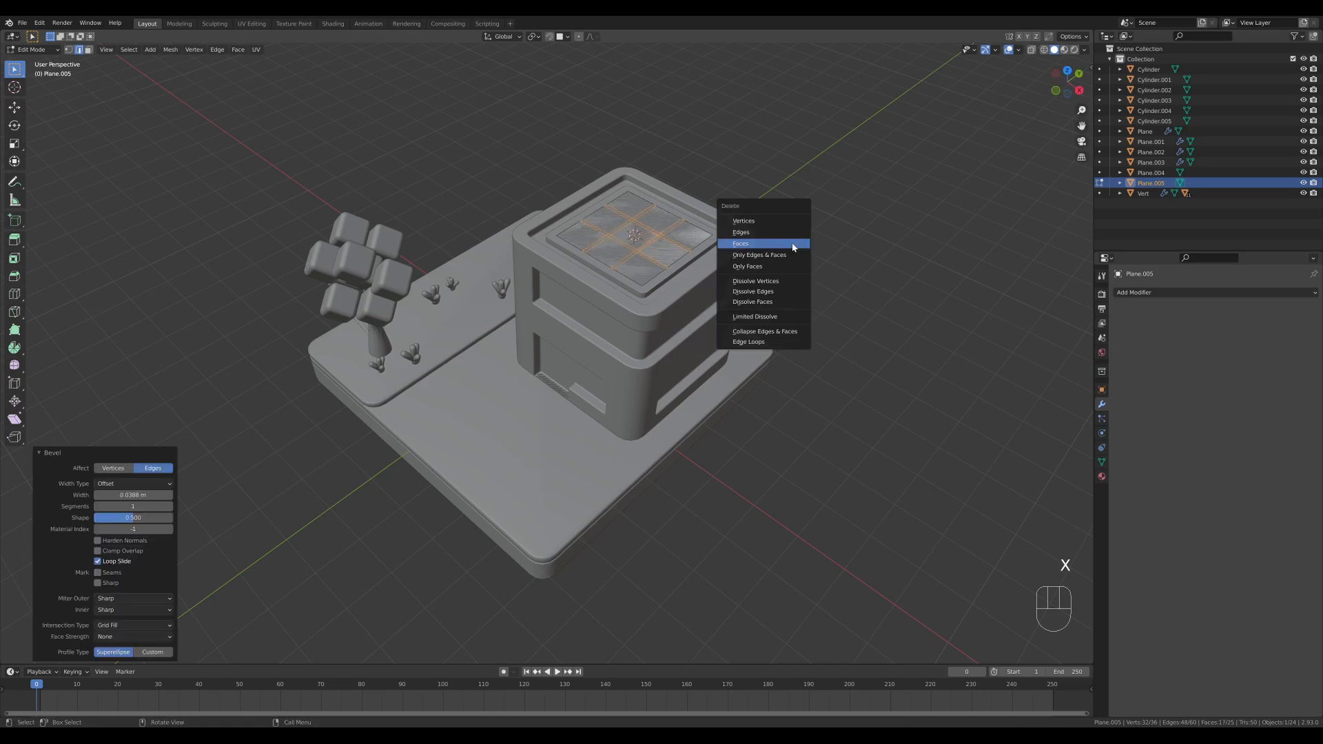
key("Escape")
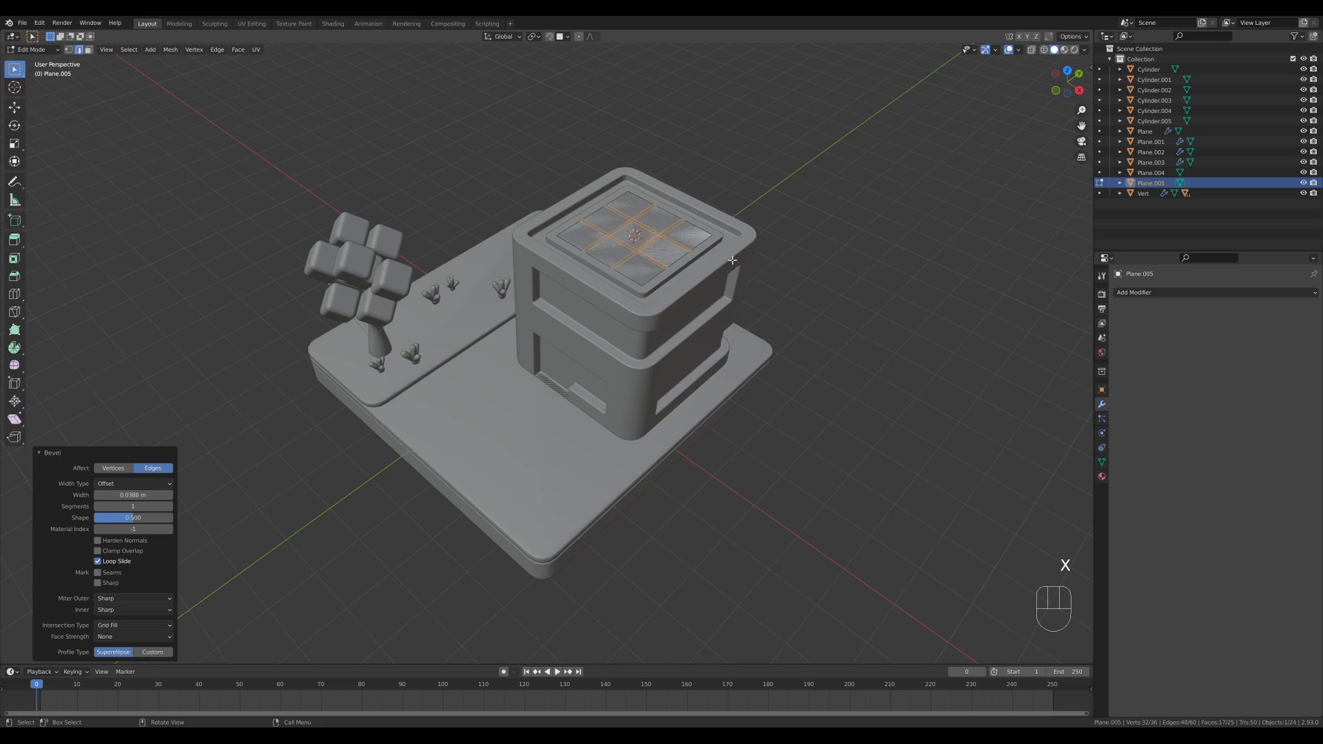
key("3")
left_click(635, 236, "shift")
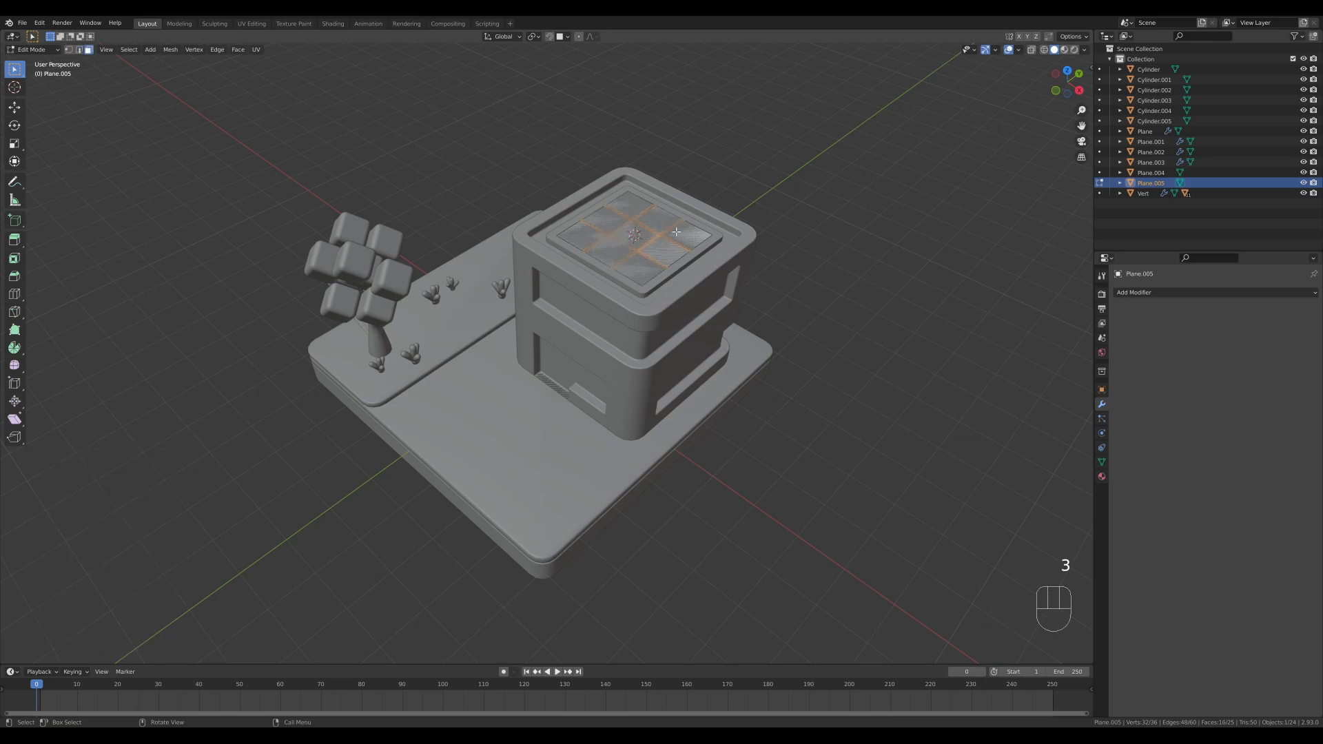
middle_click_drag(828, 263, 793, 320)
key("x")
left_click(814, 279)
- Extrude all nine separate tile faces upward about 0.08 m
key("a")
key("e")
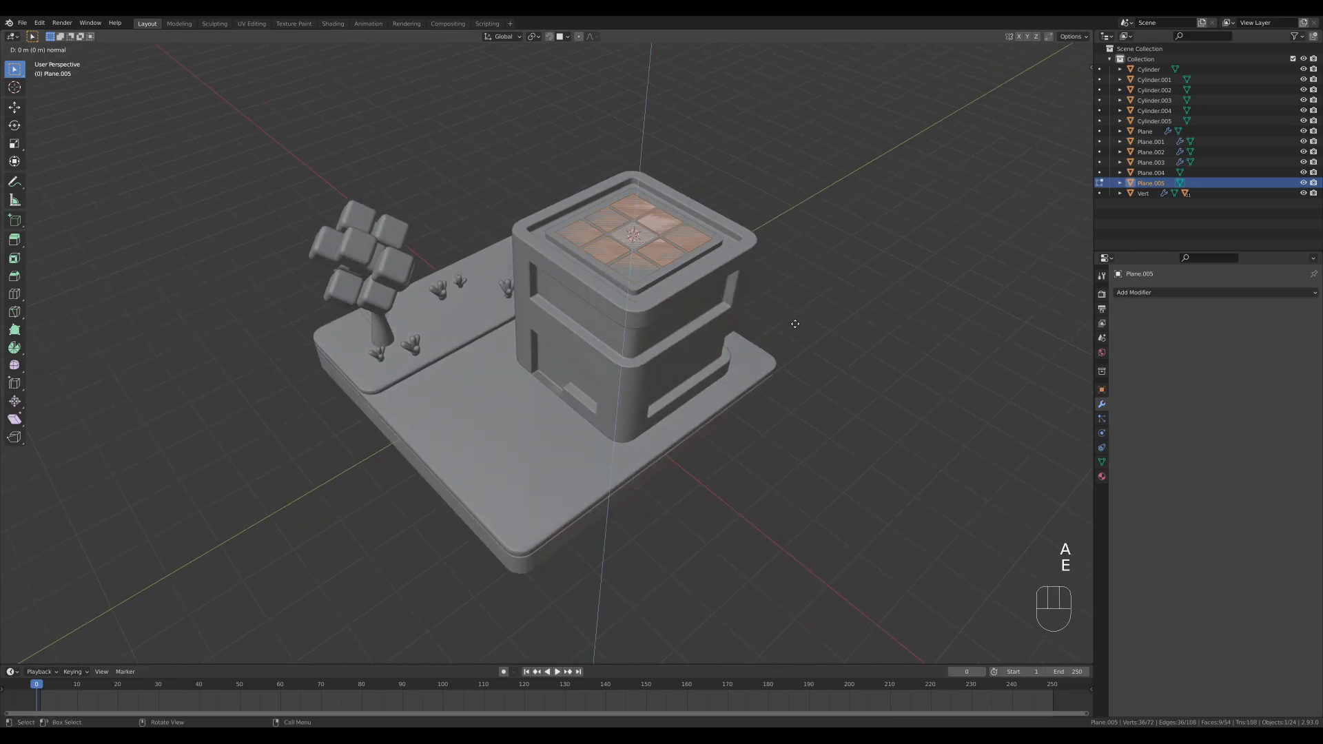
left_click(794, 320)
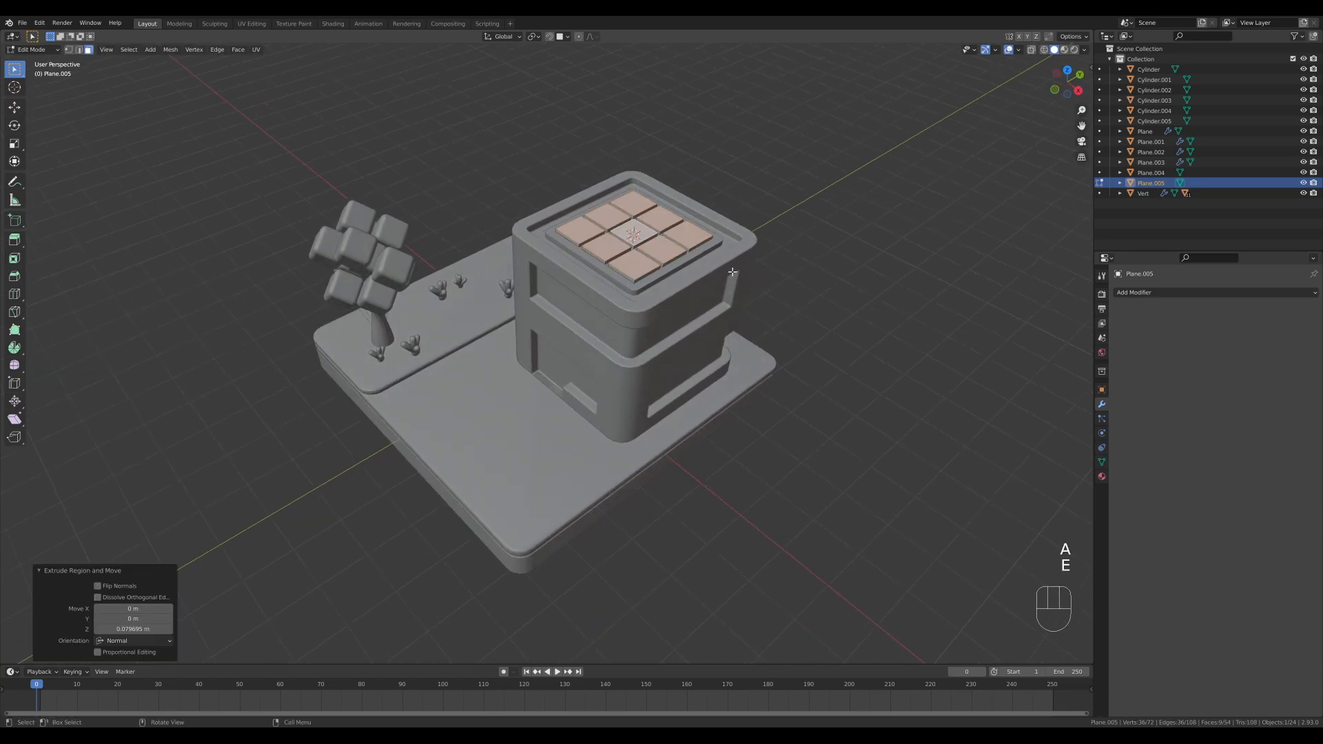
scroll(733, 272, "up", 1)
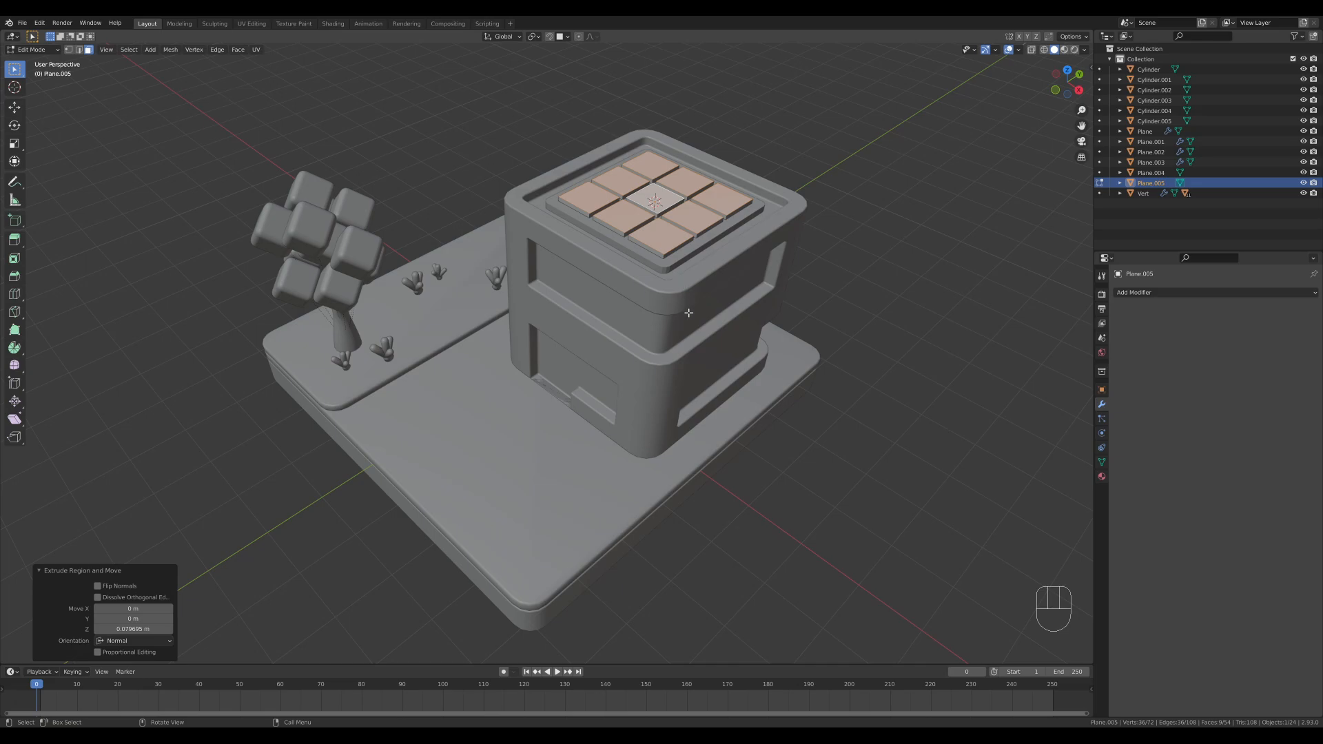
- Return to Object Mode and apply Shade Smooth to the rooftop tiles and the slab beneath them
key("Tab")
right_click(658, 231)
left_click(662, 237)
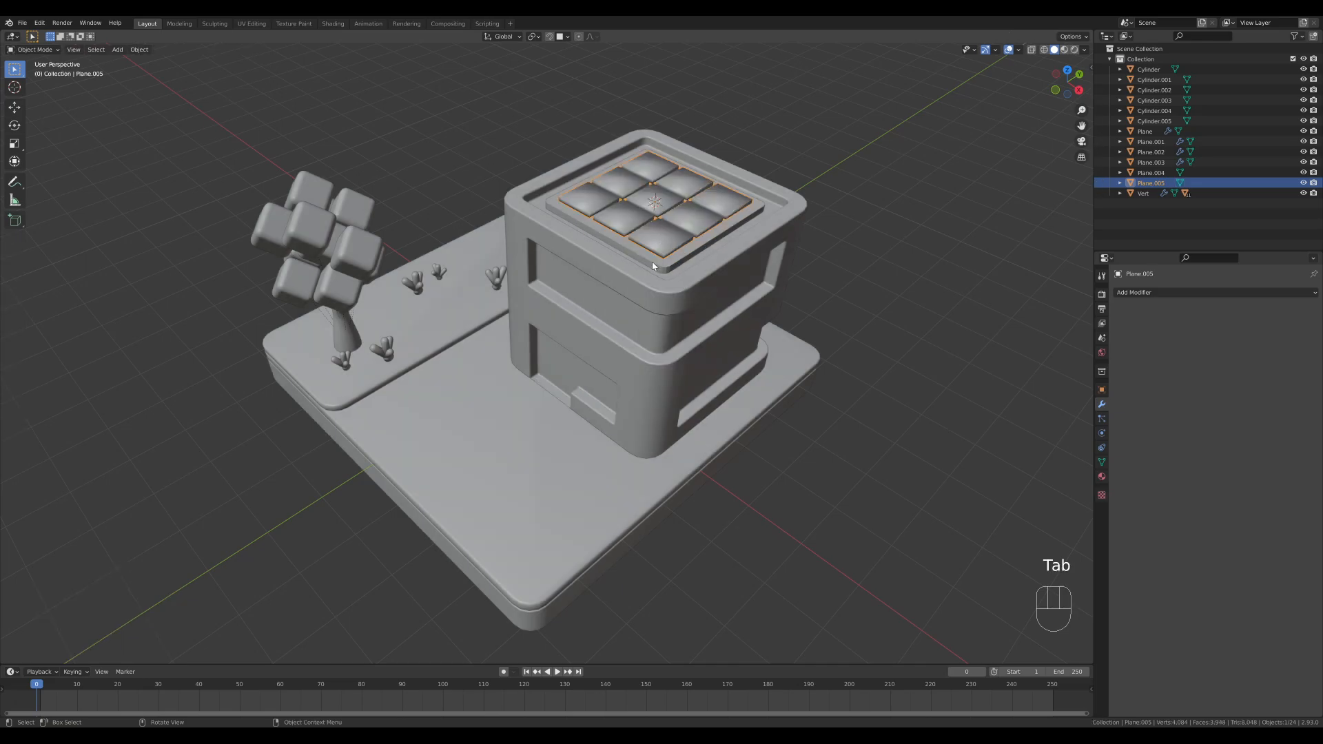
left_click(653, 266)
right_click(654, 266)
left_click(658, 269)
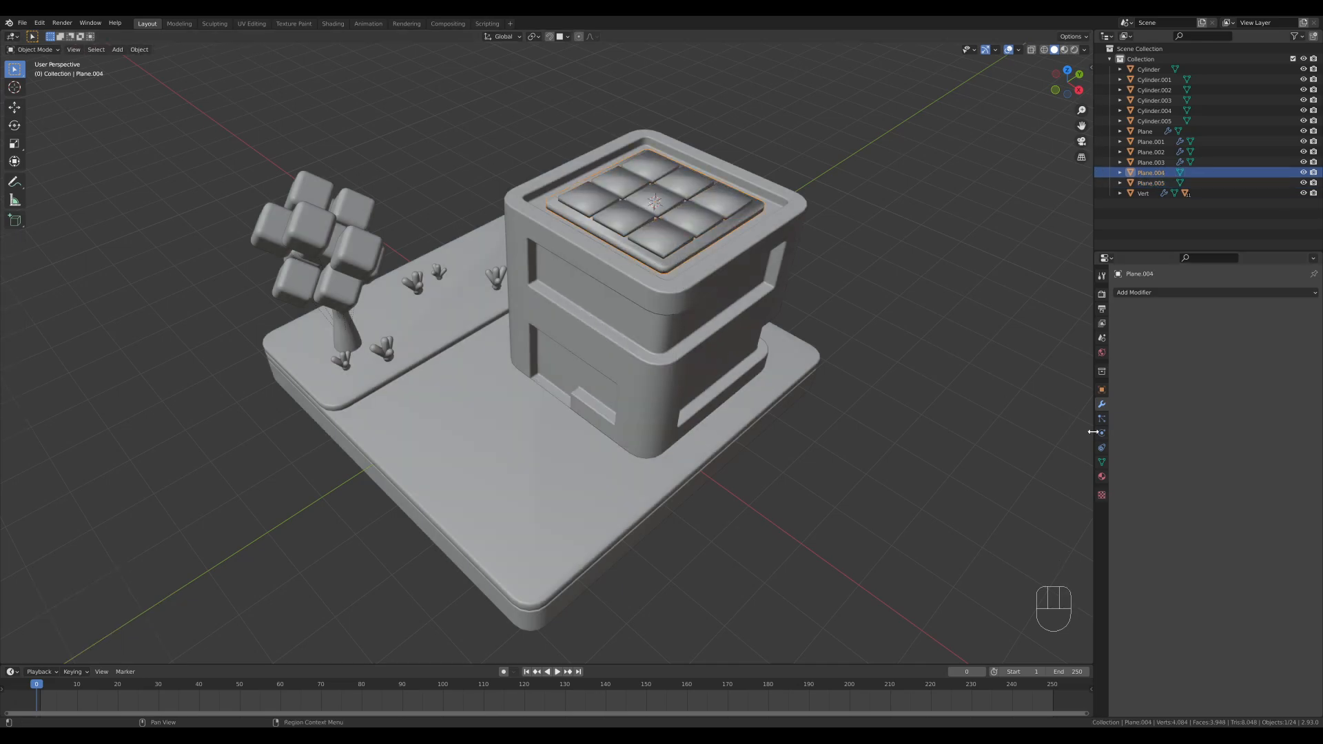
- Enable Auto Smooth at 180° on the rooftop slab and on the tiles
left_click(1102, 462)
left_click(1197, 484)
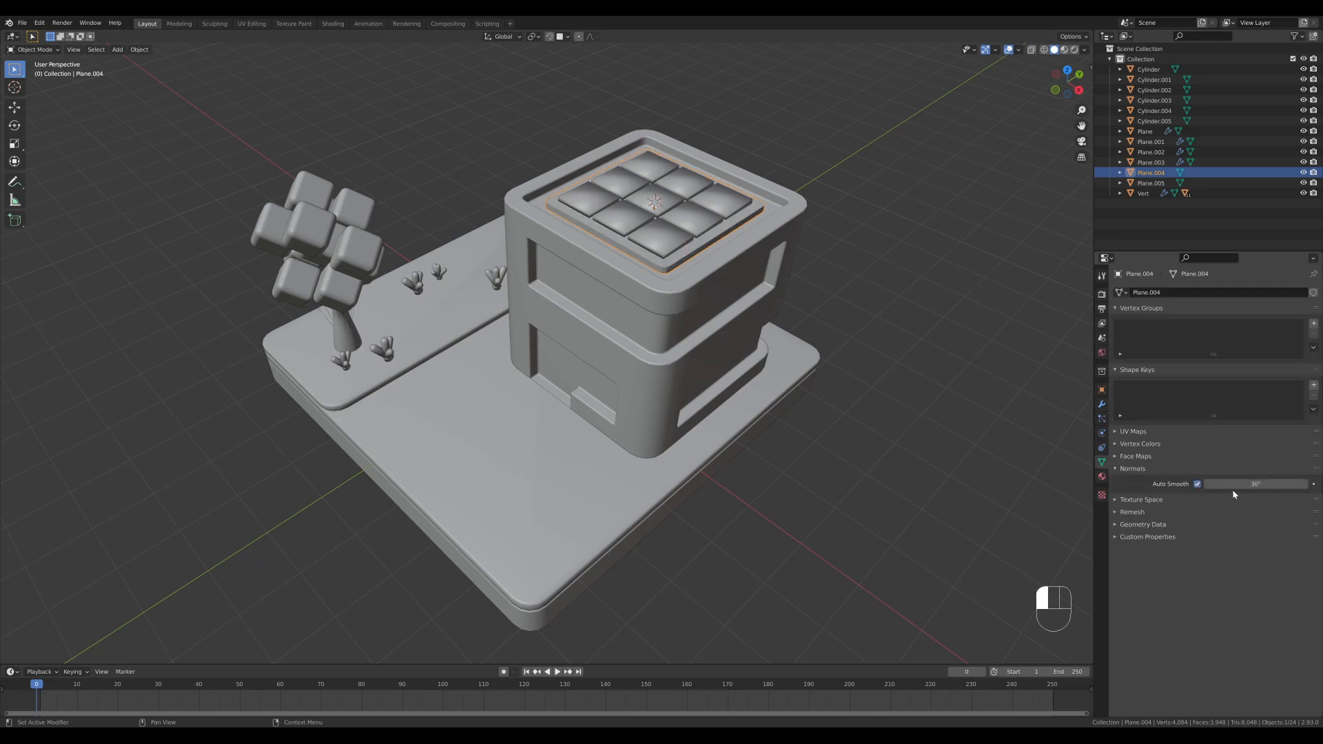
left_click_drag(1233, 491, 1299, 491)
left_click(595, 223)
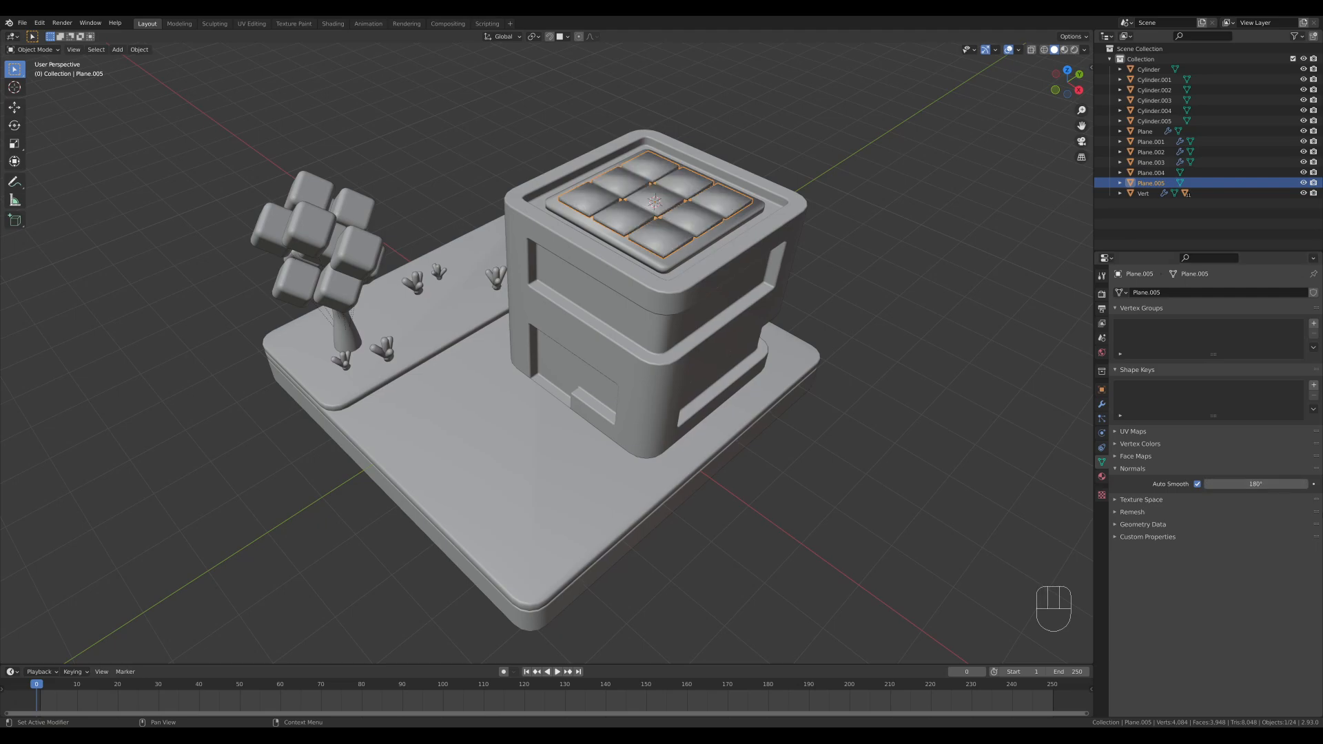
- Copy the building's Bevel modifier to the rooftop slab and tiles, then clear the selection
left_click(617, 247, "shift")
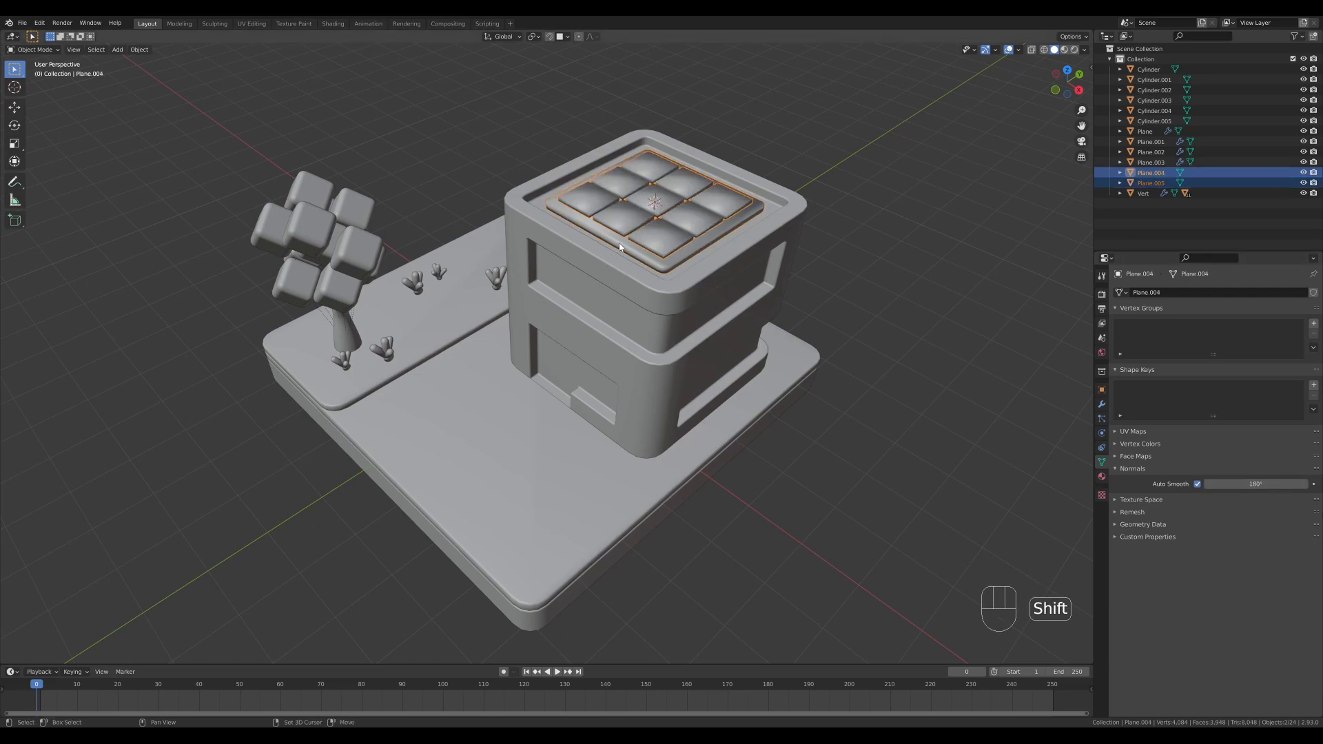
left_click(603, 339, "shift")
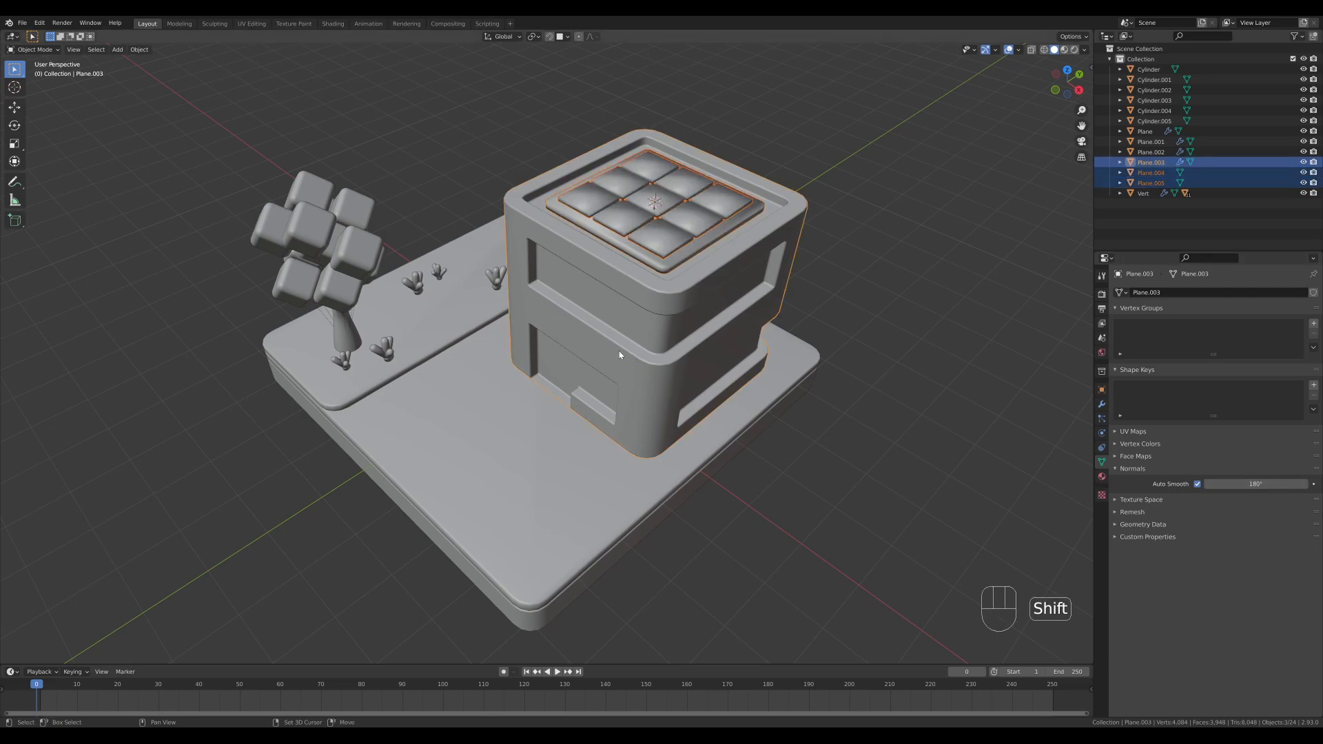
left_click(1102, 404)
left_click(1290, 310)
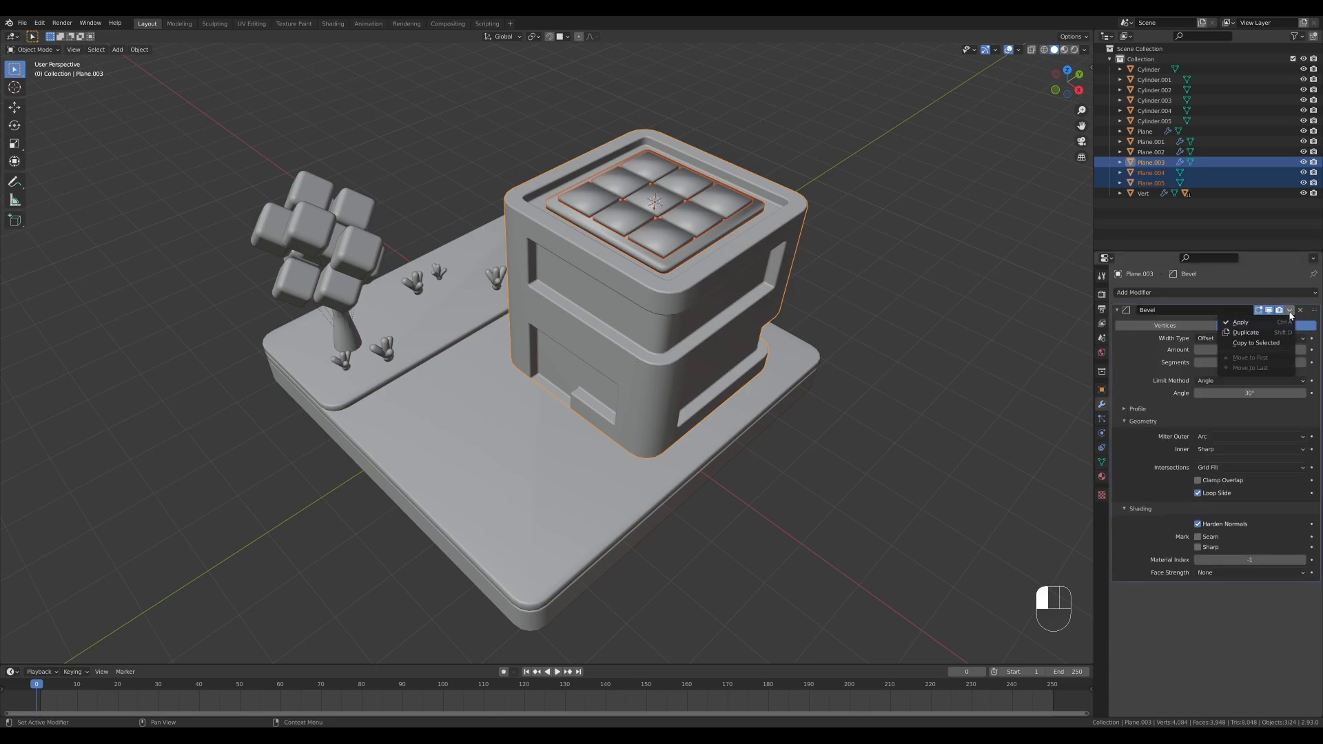
left_click(1268, 343)
key("alt+a")
- Reduce the rooftop slab's Bevel modifier amount to 0.024 m to clean up its rounded corners
left_click(692, 250)
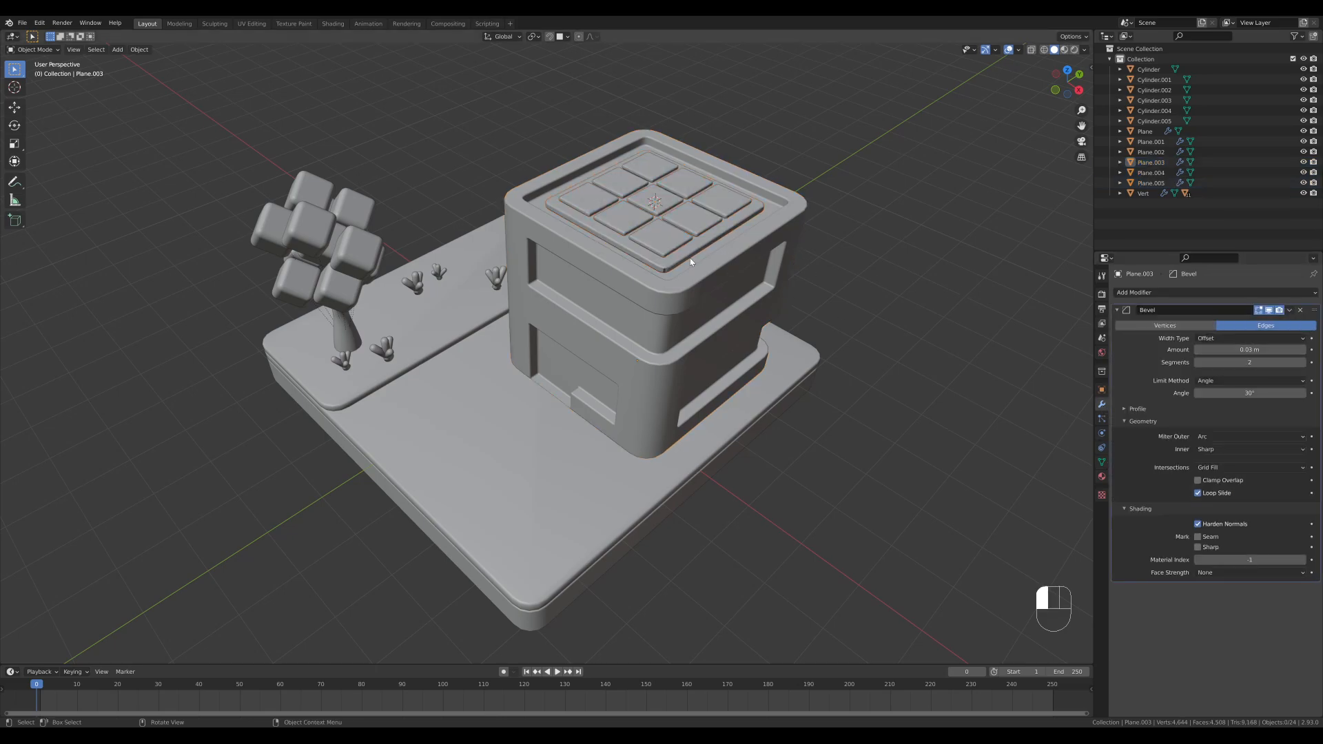
middle_click_drag(831, 290, 820, 294)
scroll(807, 238, "up", 4)
middle_click_drag(805, 234, 642, 293, "shift")
scroll(641, 292, "up", 2)
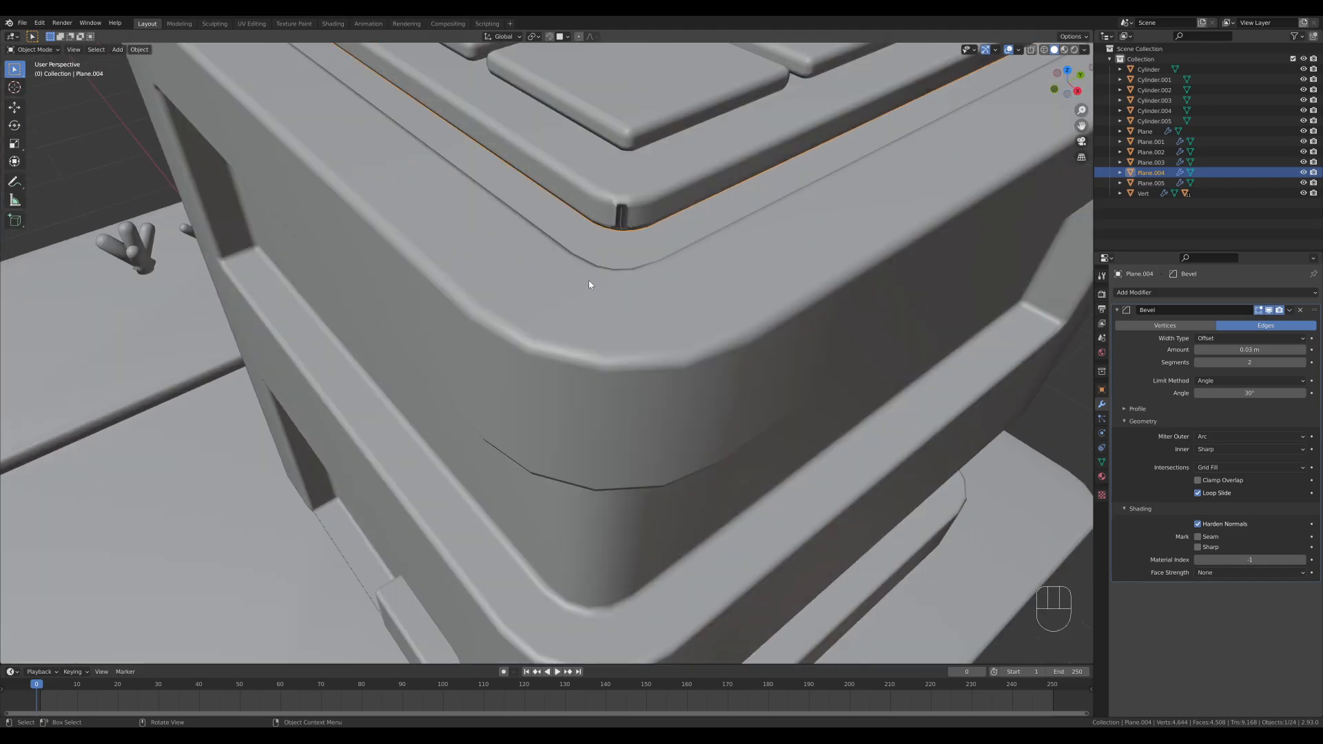
middle_click_drag(659, 233, 631, 276, "shift")
scroll(631, 276, "down", 1)
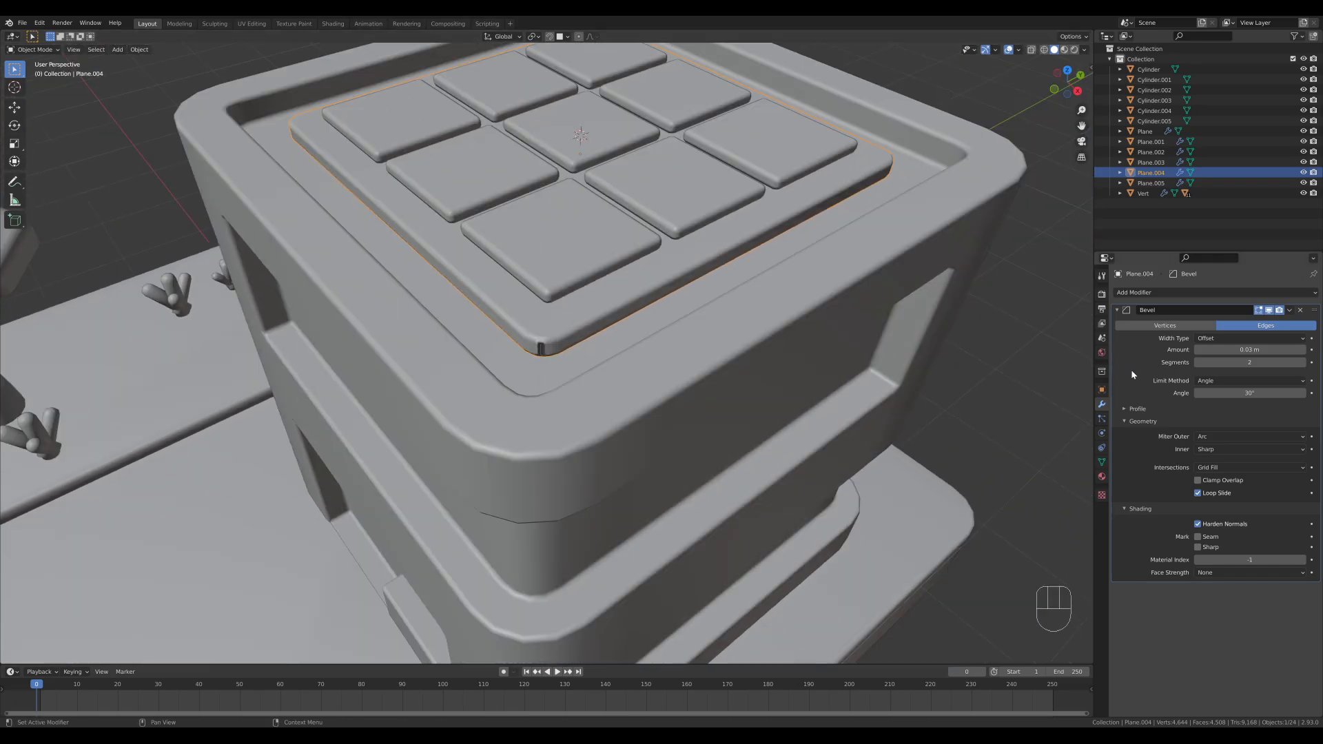
key("ctrl+z")
key("ctrl+z")
mouse_move(1268, 349)
left_mouse_down("shift")
mouse_move(1249, 350)
mouse_move(1268, 350)
left_mouse_up("shift")
- Parent the nine-tile object to the rooftop slab and select the slab
scroll(655, 204, "down", 5)
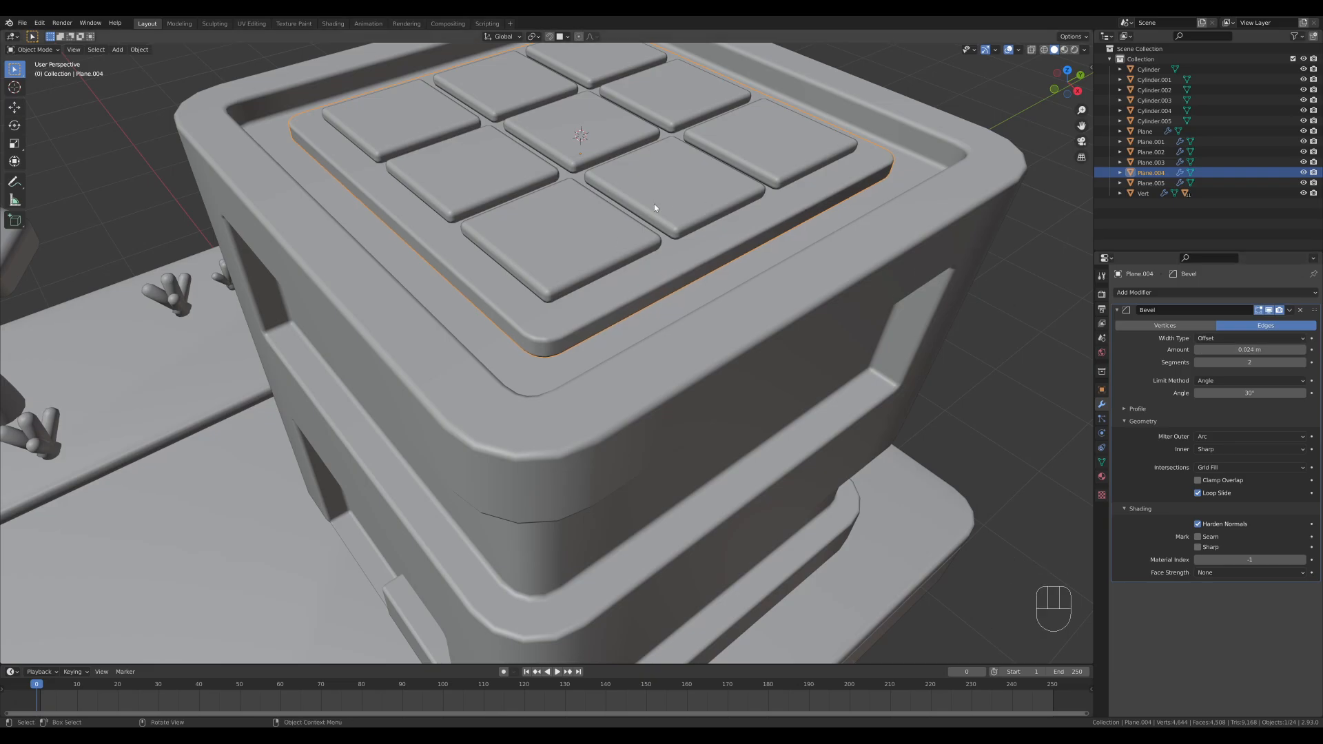
left_click(575, 309, "shift")
left_click(535, 345, "shift")
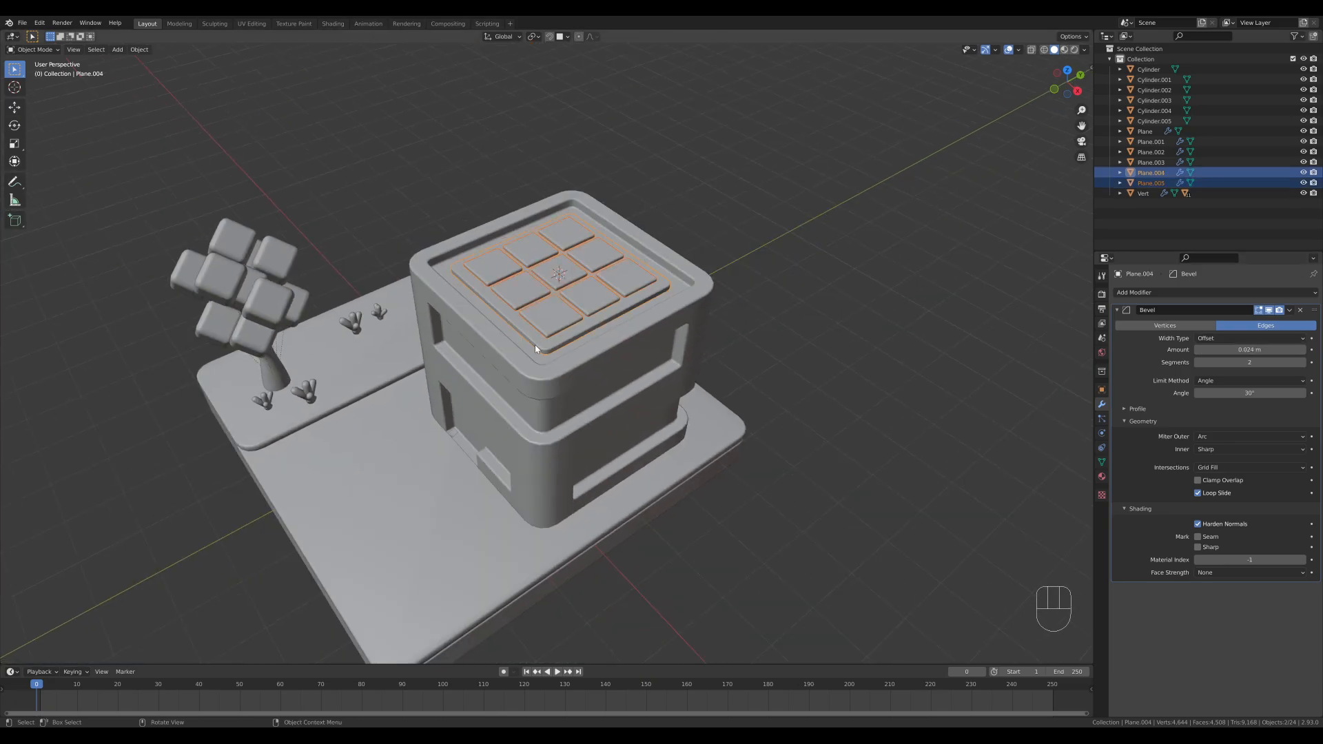
key("ctrl+p")
left_click(561, 349)
left_click(563, 350)
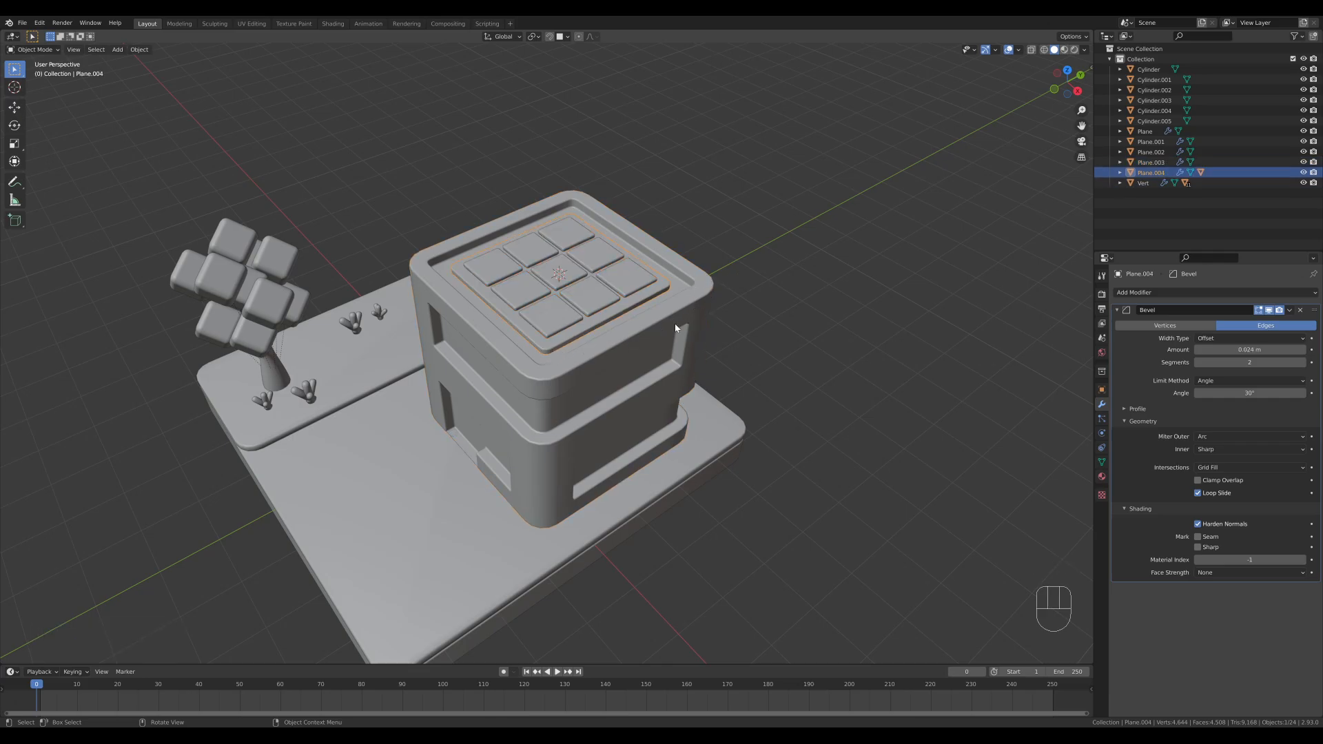
- Tilt the rooftop panel about 18° in front view and raise it about 0.39 m above the roof
key("KP_1")
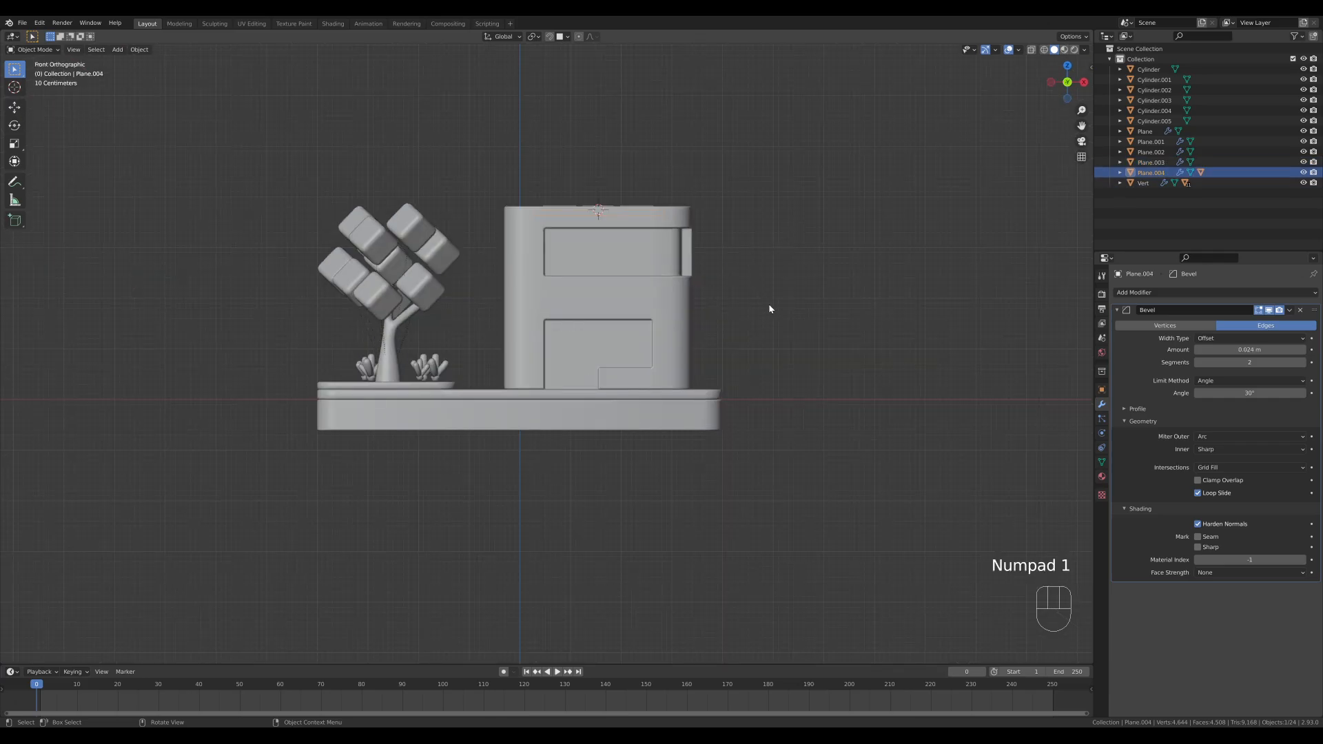
key("r")
left_click(761, 310)
key("g")
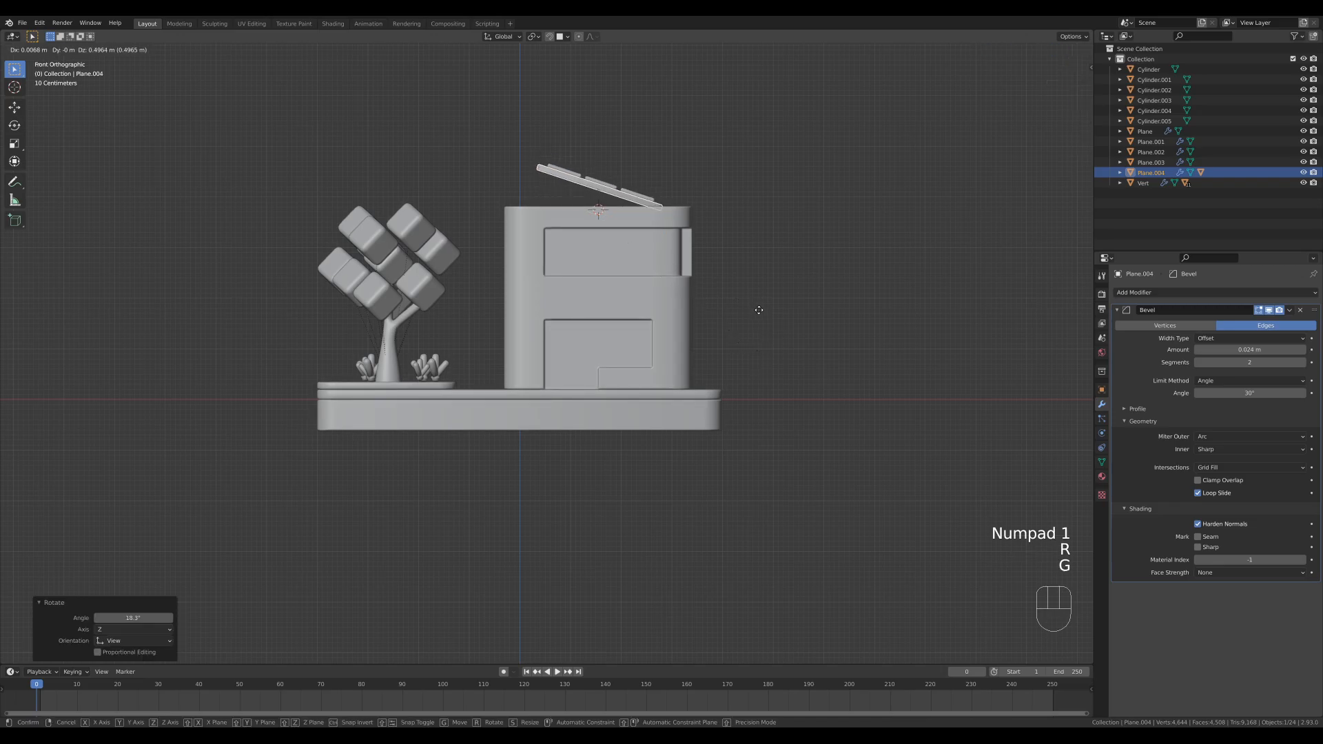
left_click(760, 315)
- Place the 3D cursor on the base platform's open area near its front corner
middle_click_drag(874, 262, 805, 319)
scroll(804, 318, "down", 4)
middle_click_drag(714, 321, 789, 287, "shift")
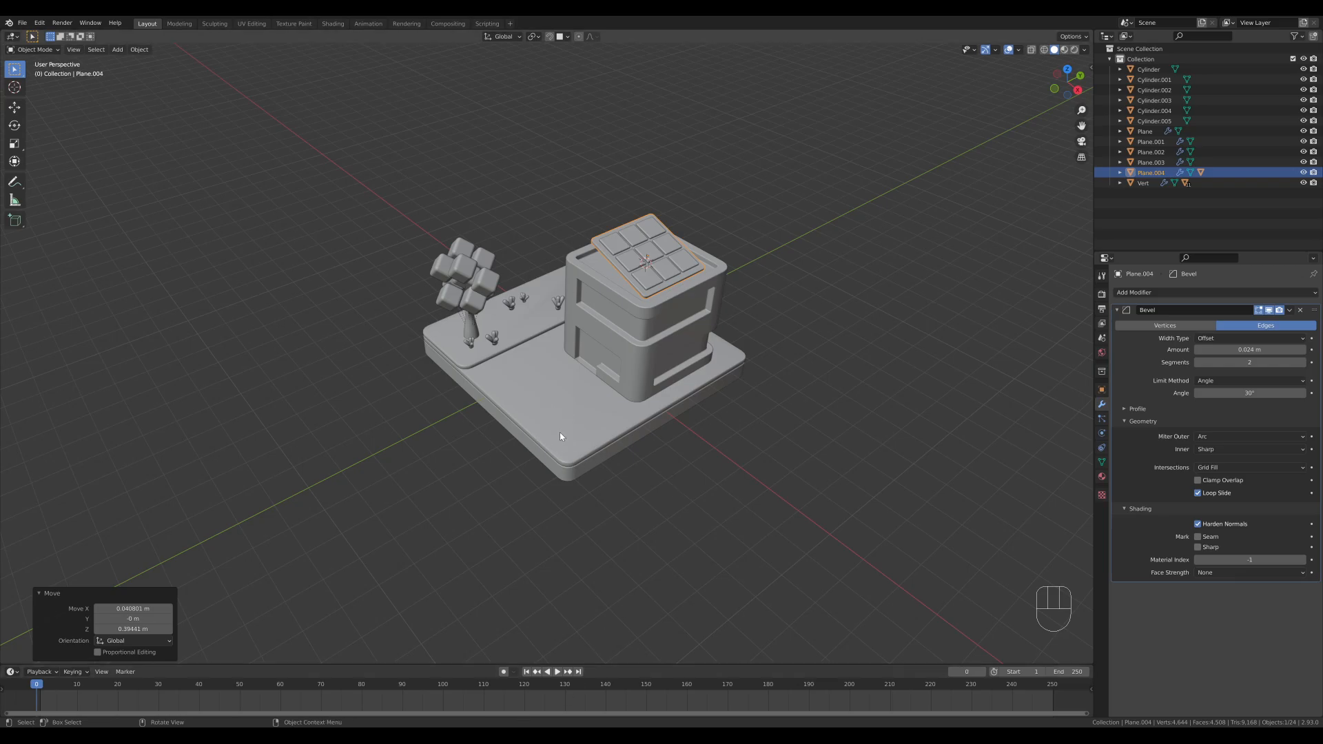
key("shift")
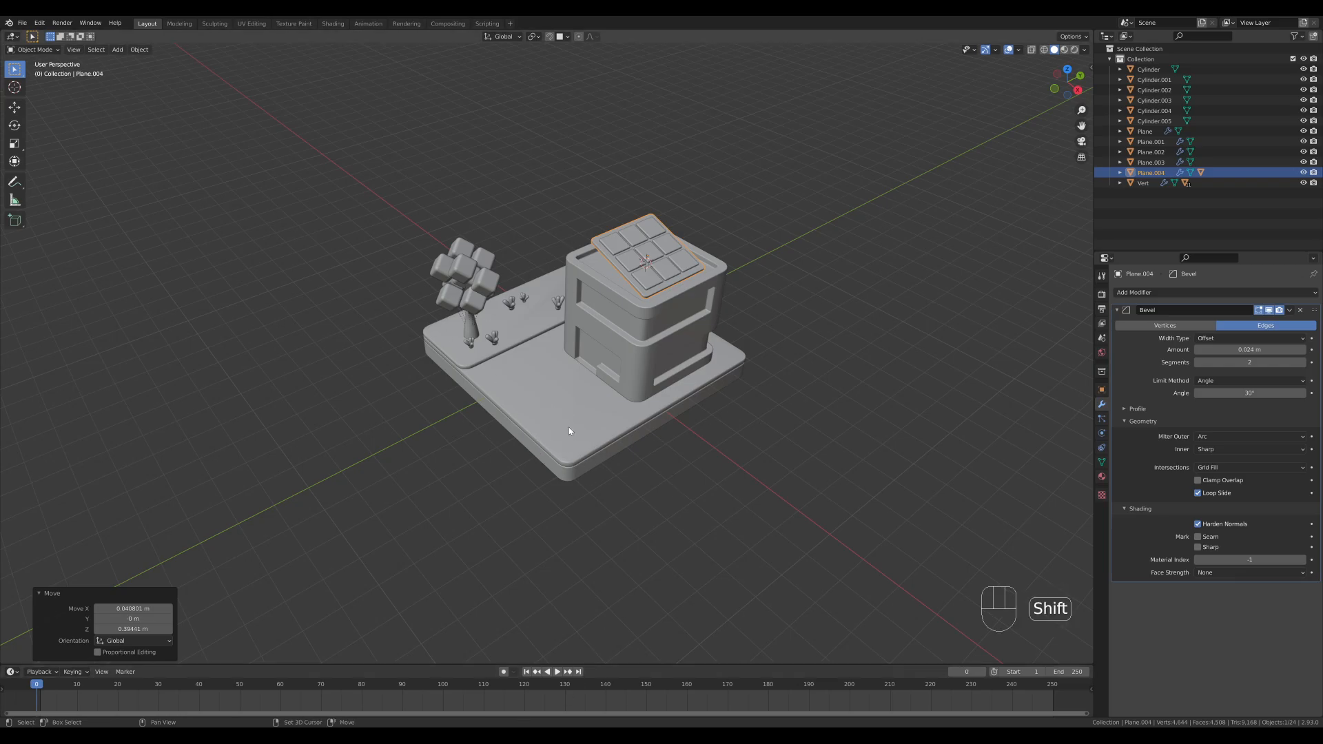
right_click(566, 429, "shift")
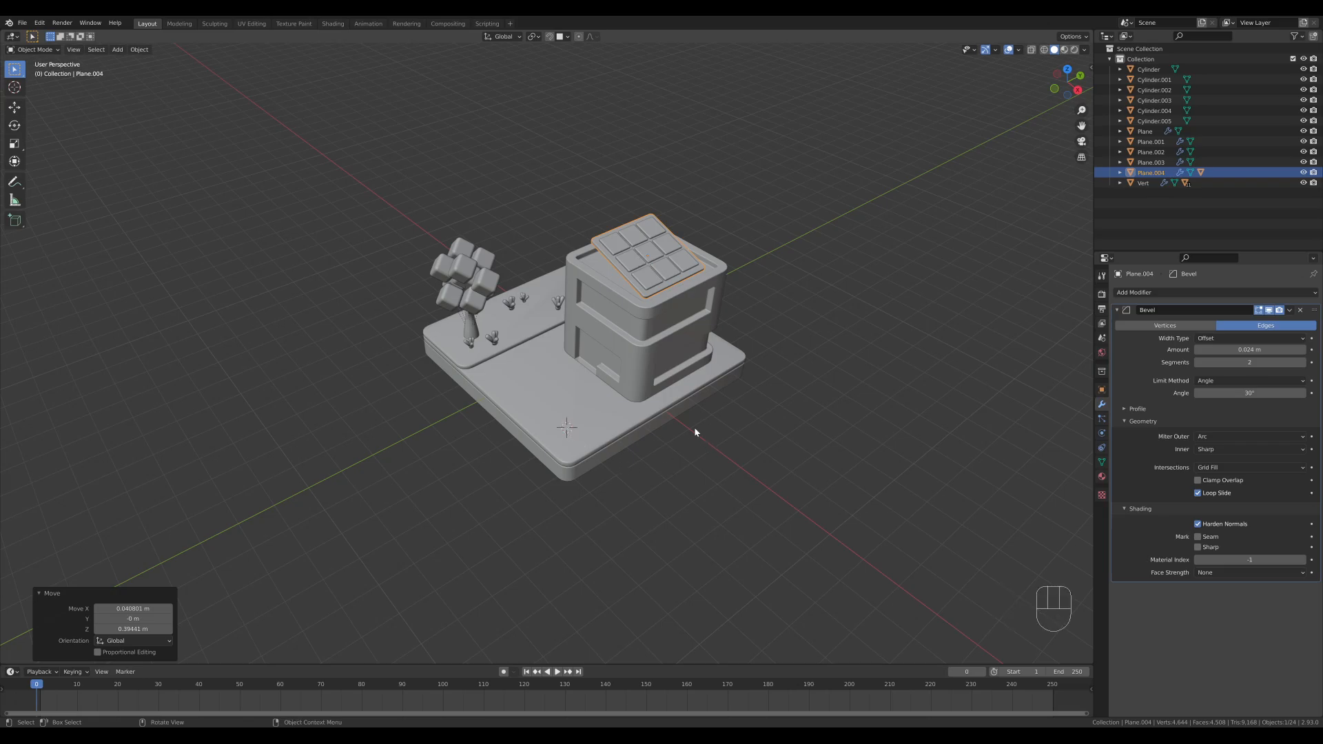
- Add a mesh circle with 12 vertices at the 3D cursor on the base platform
middle_click_drag(653, 465, 675, 387, "shift")
scroll(674, 386, "up", 6)
middle_click_drag(766, 360, 641, 386, "shift")
key("shift+a")
mouse_move(640, 373)
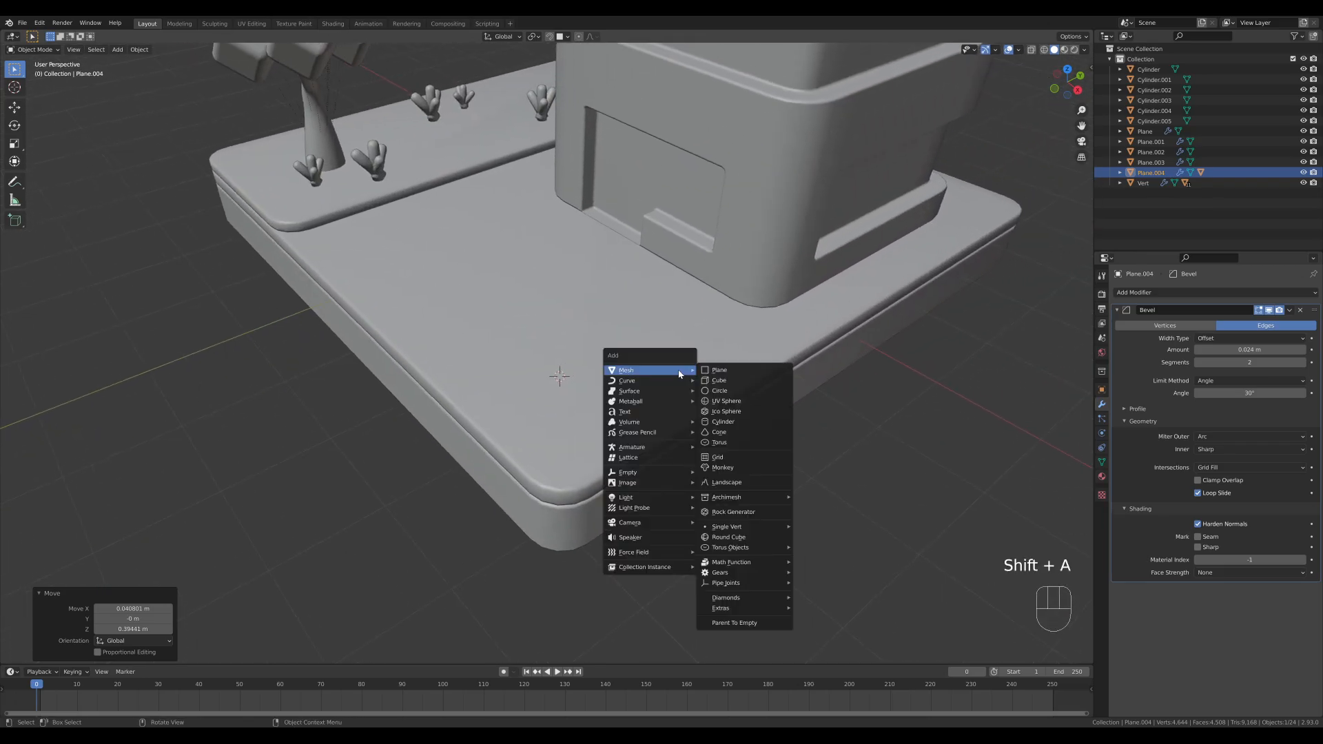
left_click(722, 393)
left_click(135, 542)
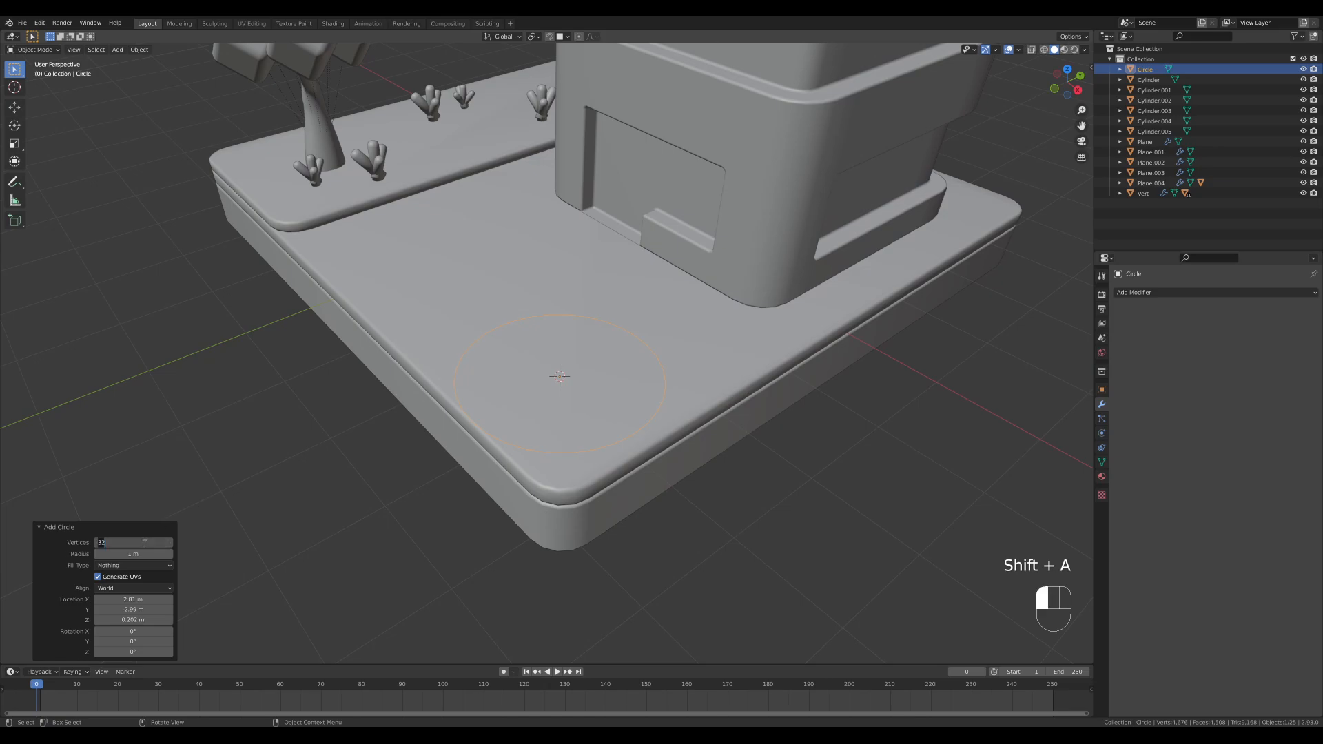
type("12")
left_click(137, 531)
- Enter Edit Mode on the circle and scale all its vertices to about 0.24
key("Tab")
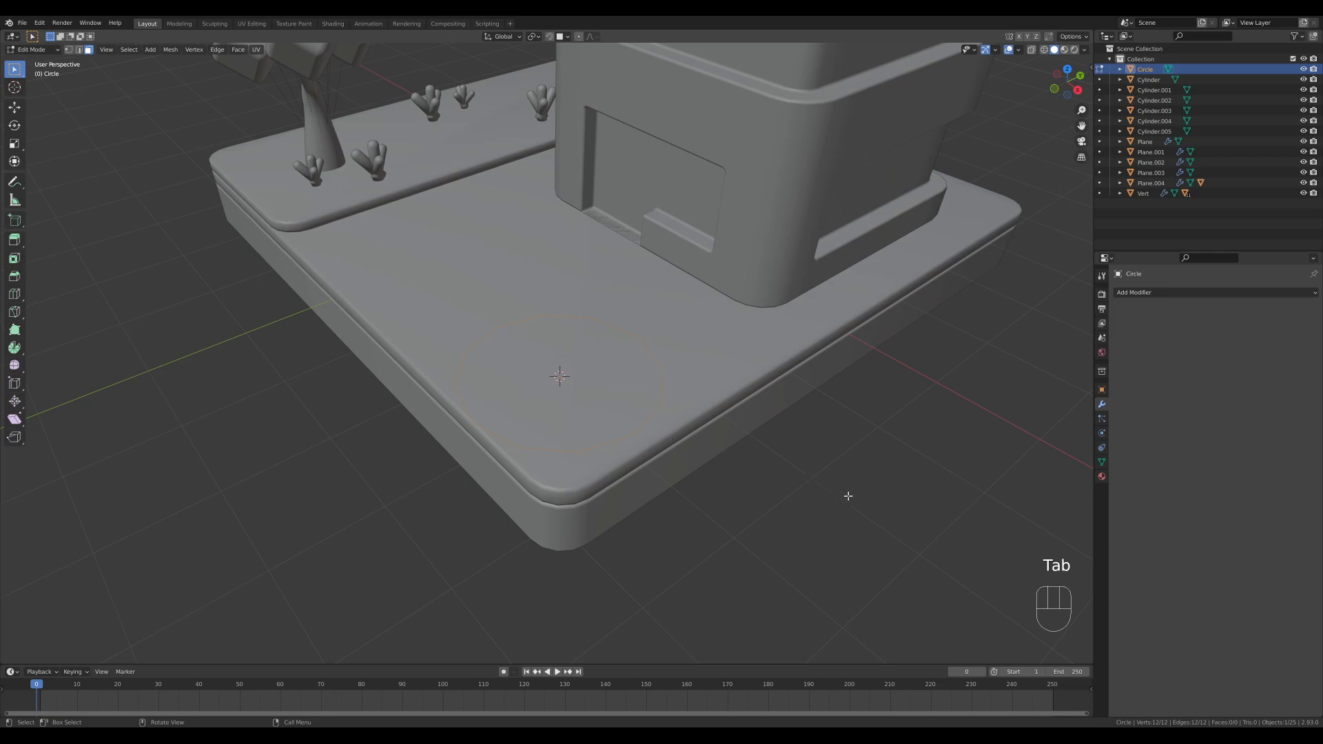
key("1")
key("s")
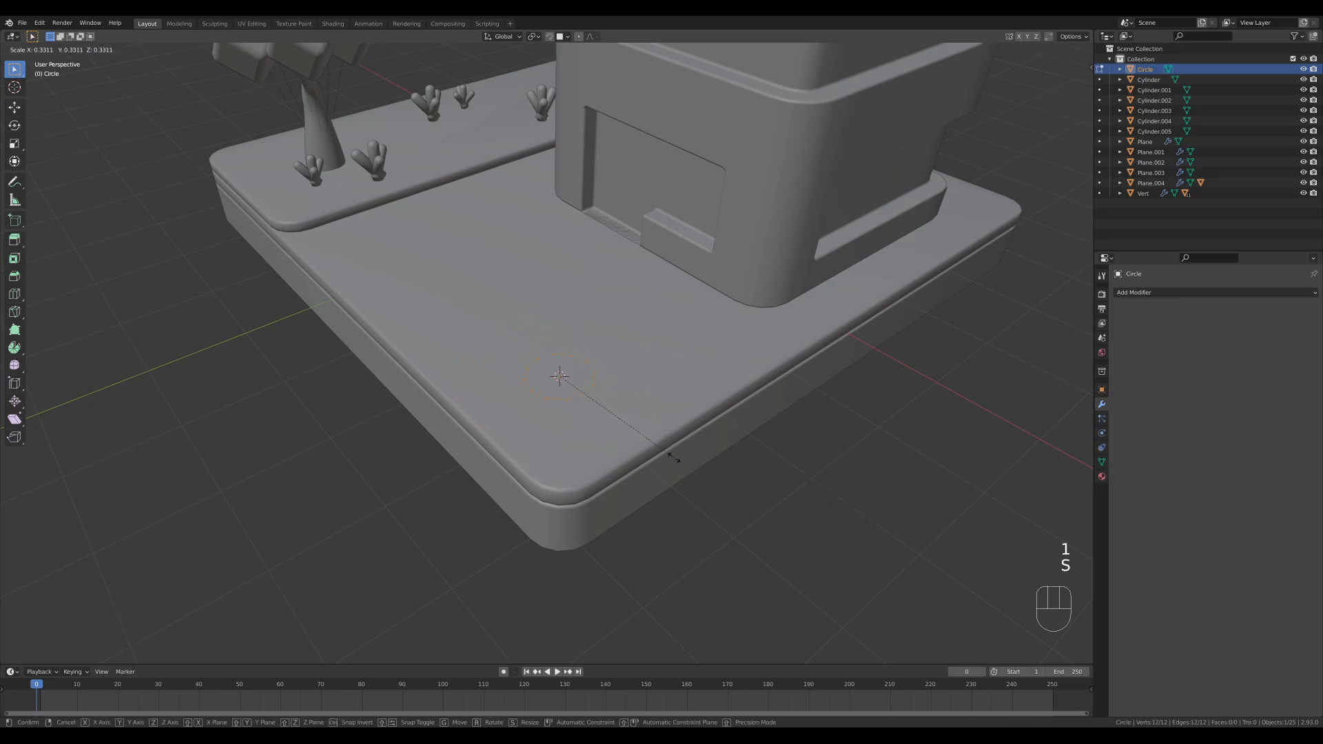
left_click(641, 434)
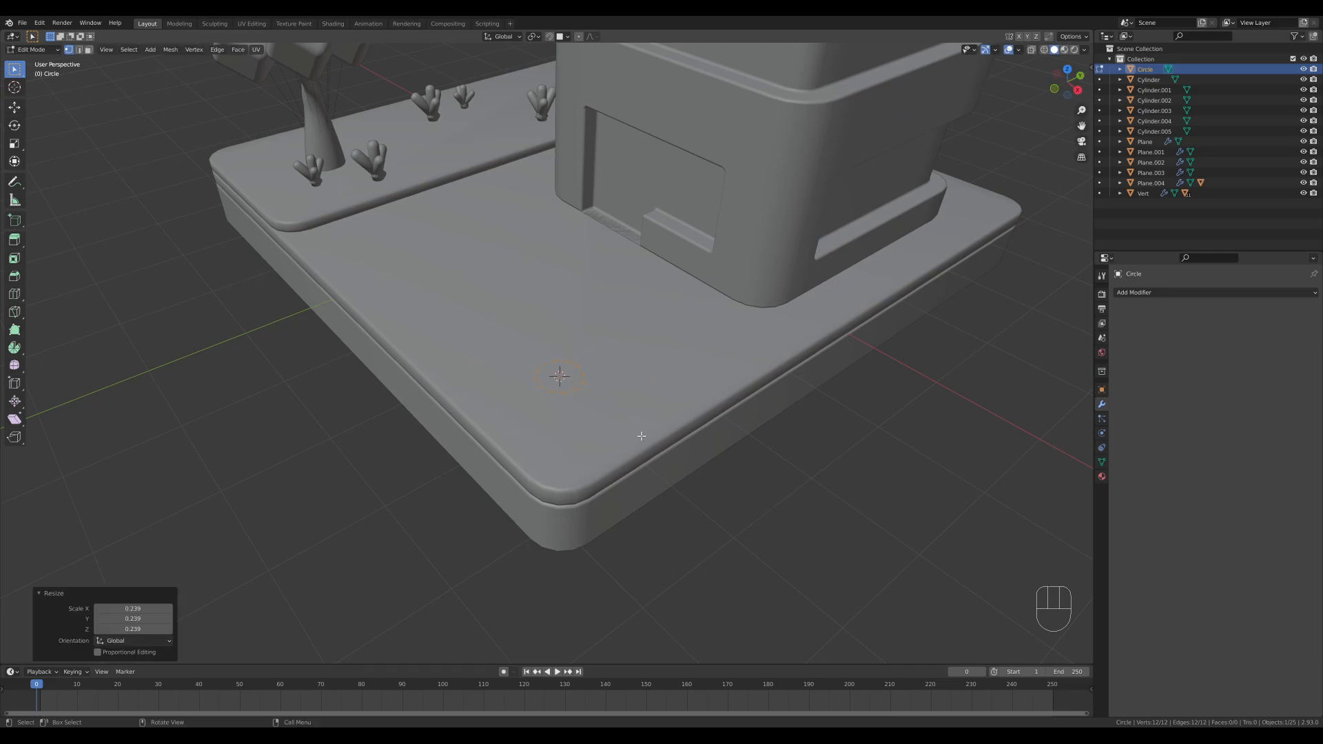
- Fill the circle with a face and extrude it upward about 0.1 m into a low disc
key("f")
scroll(594, 433, "up", 2)
key("e")
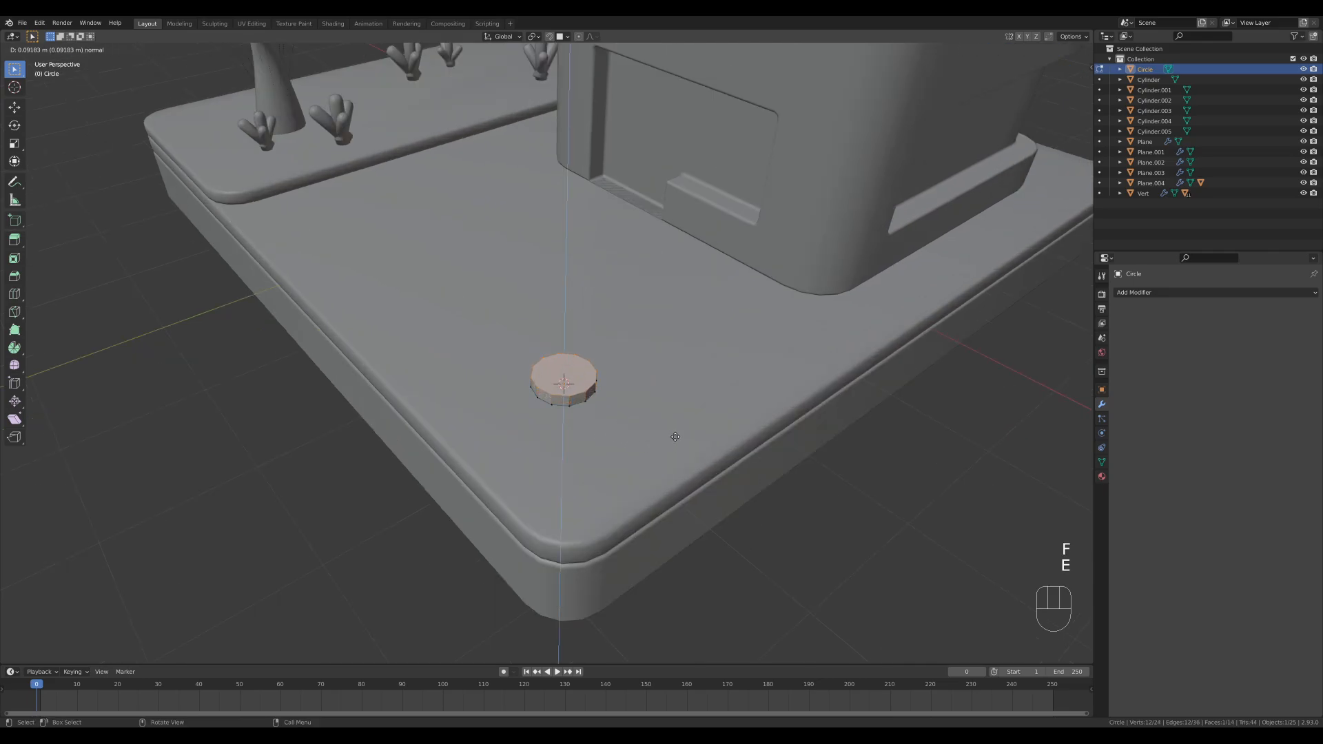
left_click(678, 436)
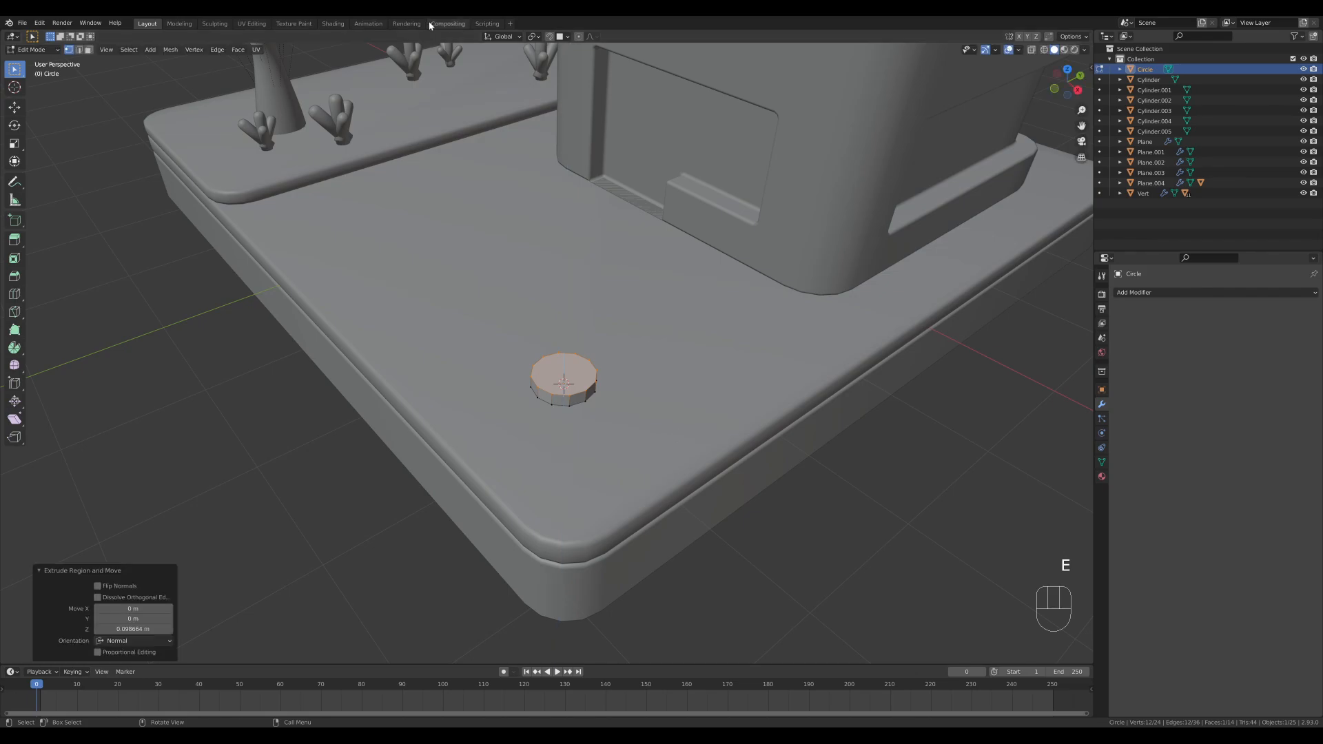
- Build a narrower collar above the disc by scaling its new top to about 0.71, and extrude a post upward about 0.76 m
key("s")
left_click(718, 402)
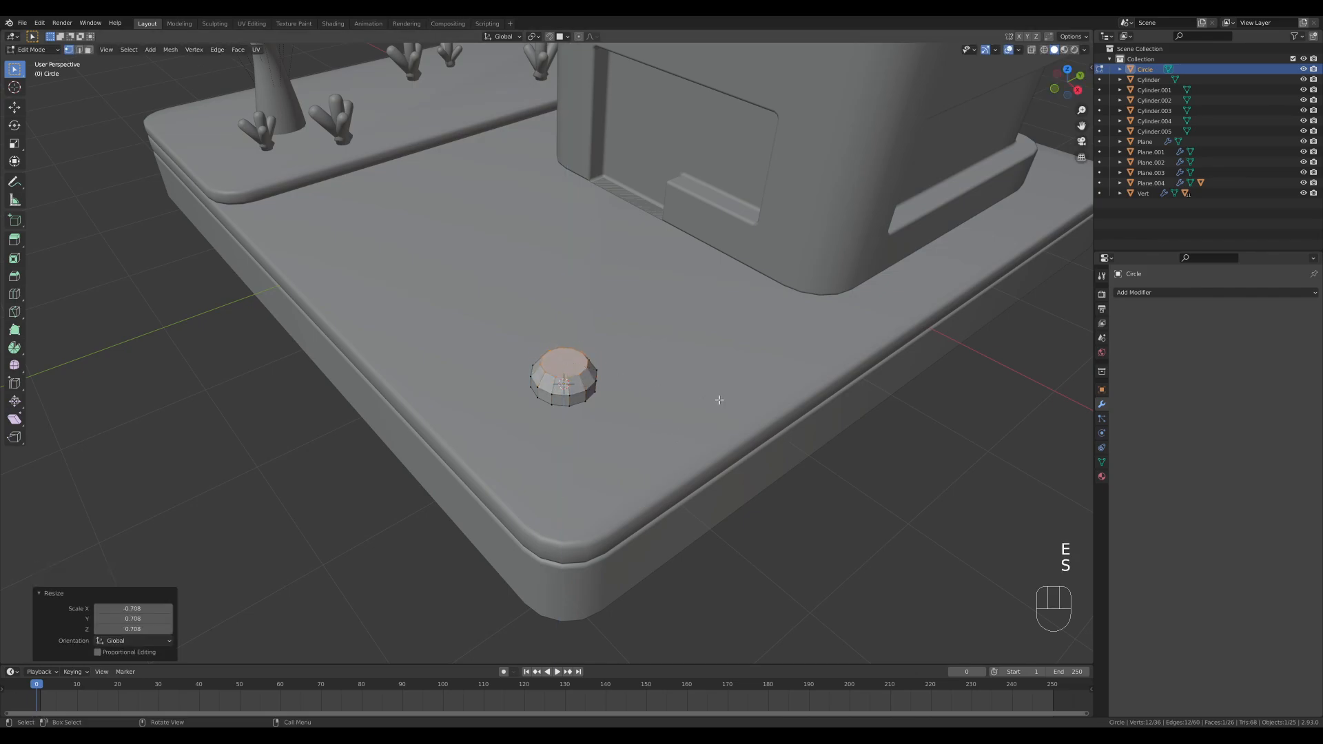
key("g")
key("z")
key("s")
left_click(730, 400)
key("e")
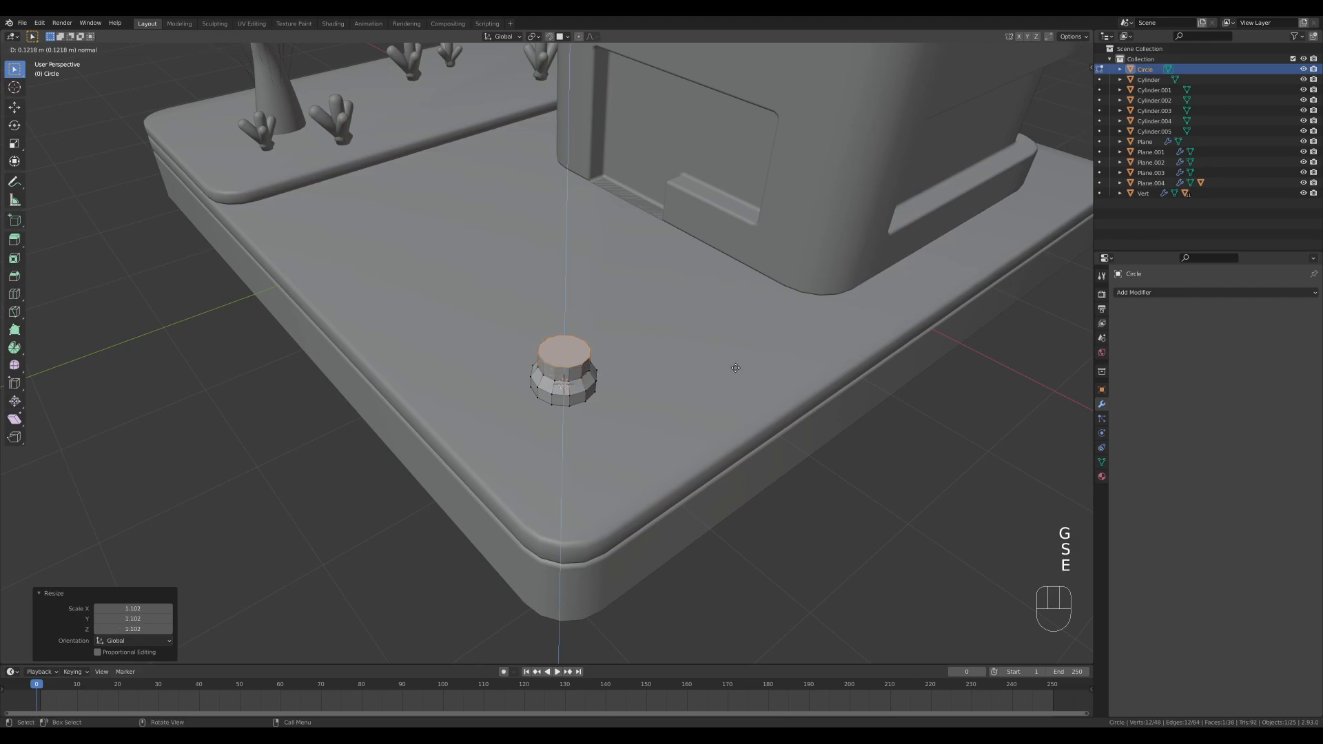
left_click(619, 338)
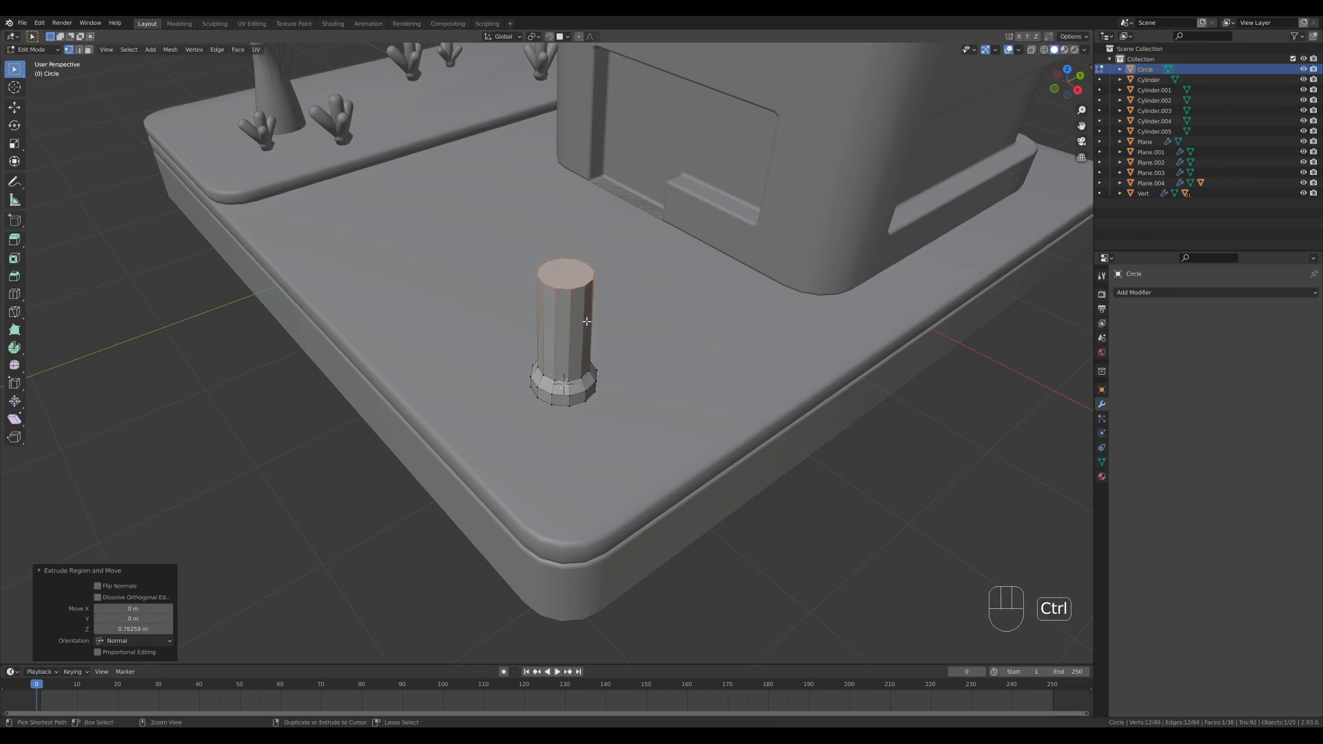
- Cut an edge loop around the post, lower it about 0.05 m and bevel it about 0.12 m with two segments
key("ctrl+r")
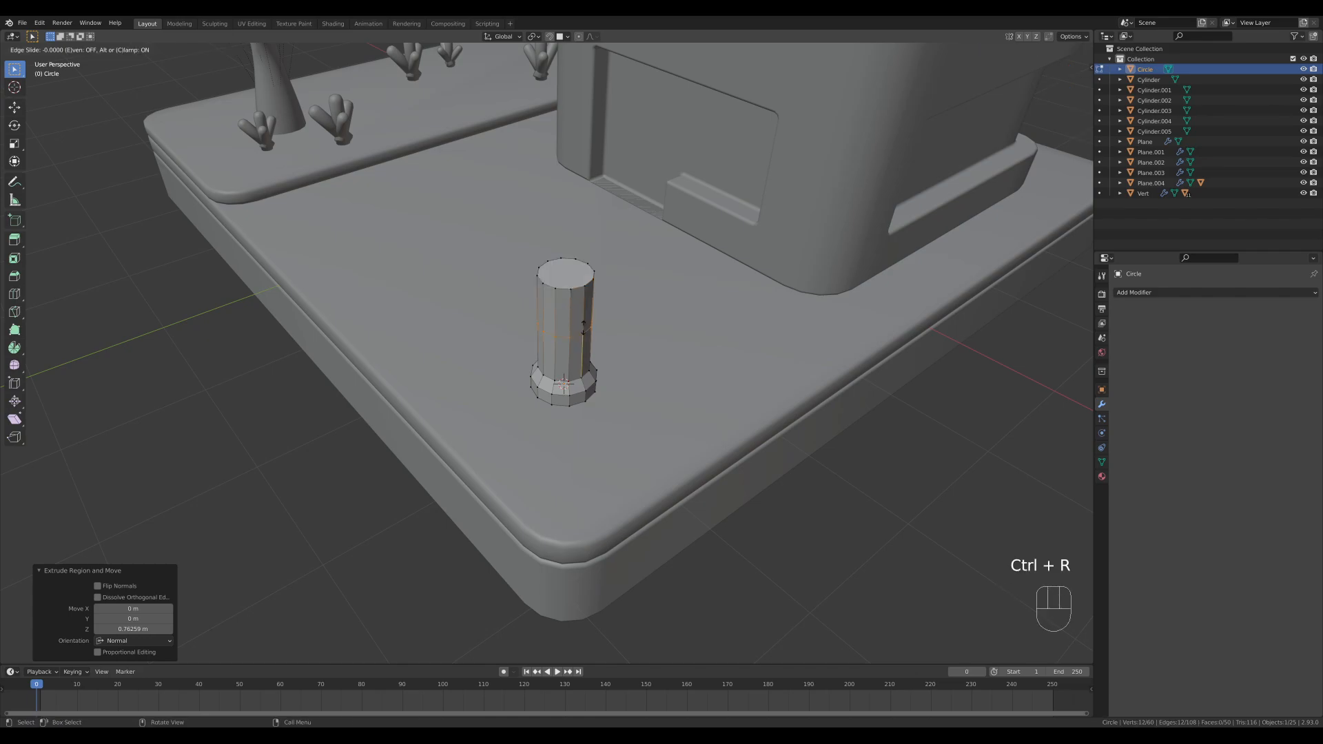
left_click_drag(583, 324, 582, 303)
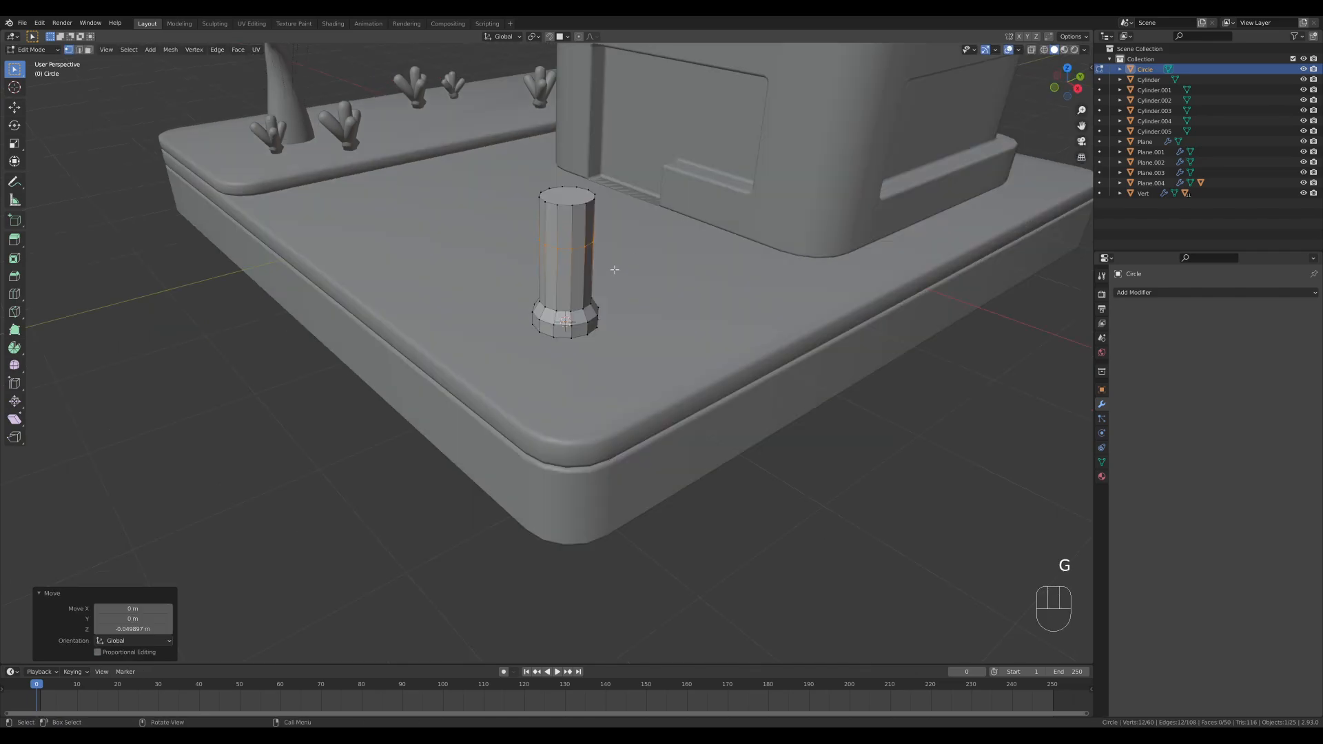
key("ctrl+b")
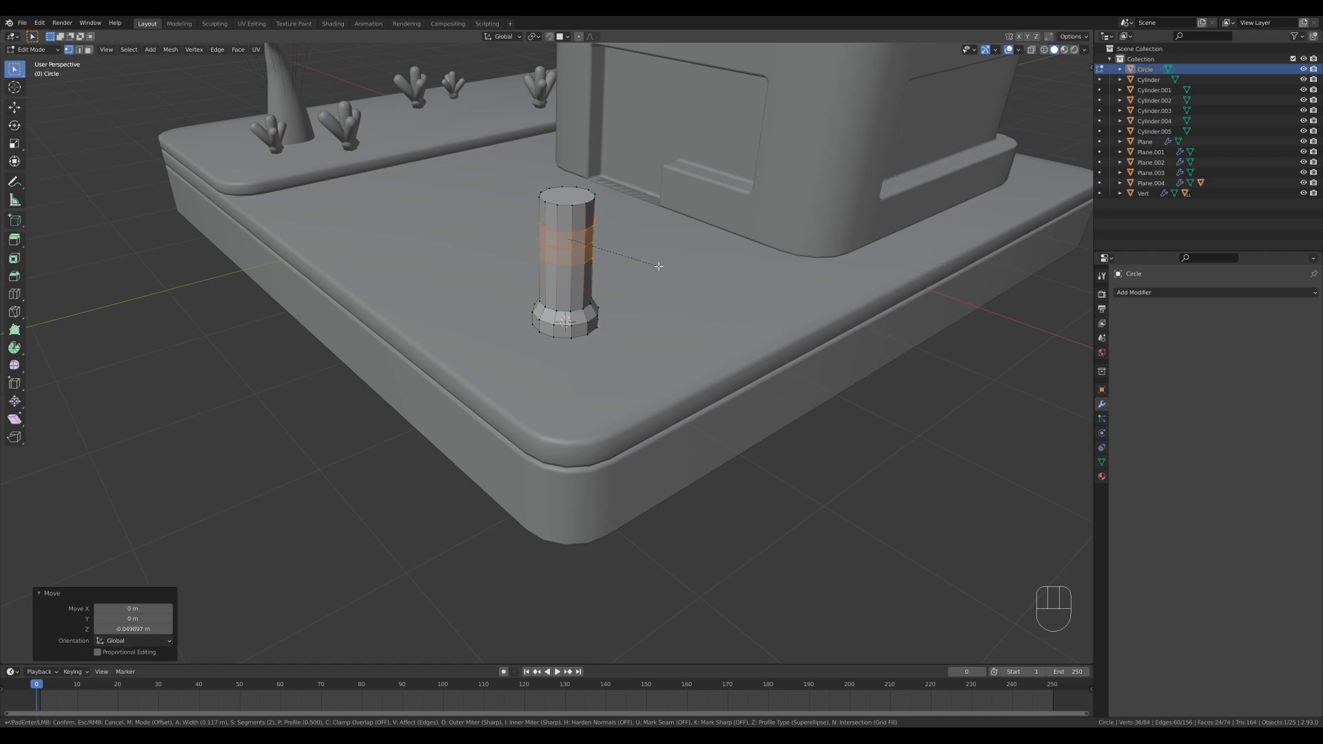
left_click(659, 266)
- Select four adjoining faces on one side of the post's beveled band and round them with LoopTools Circle
middle_click_drag(724, 280, 518, 283)
key("3")
left_click(487, 278)
right_click(518, 284)
mouse_move(517, 283)
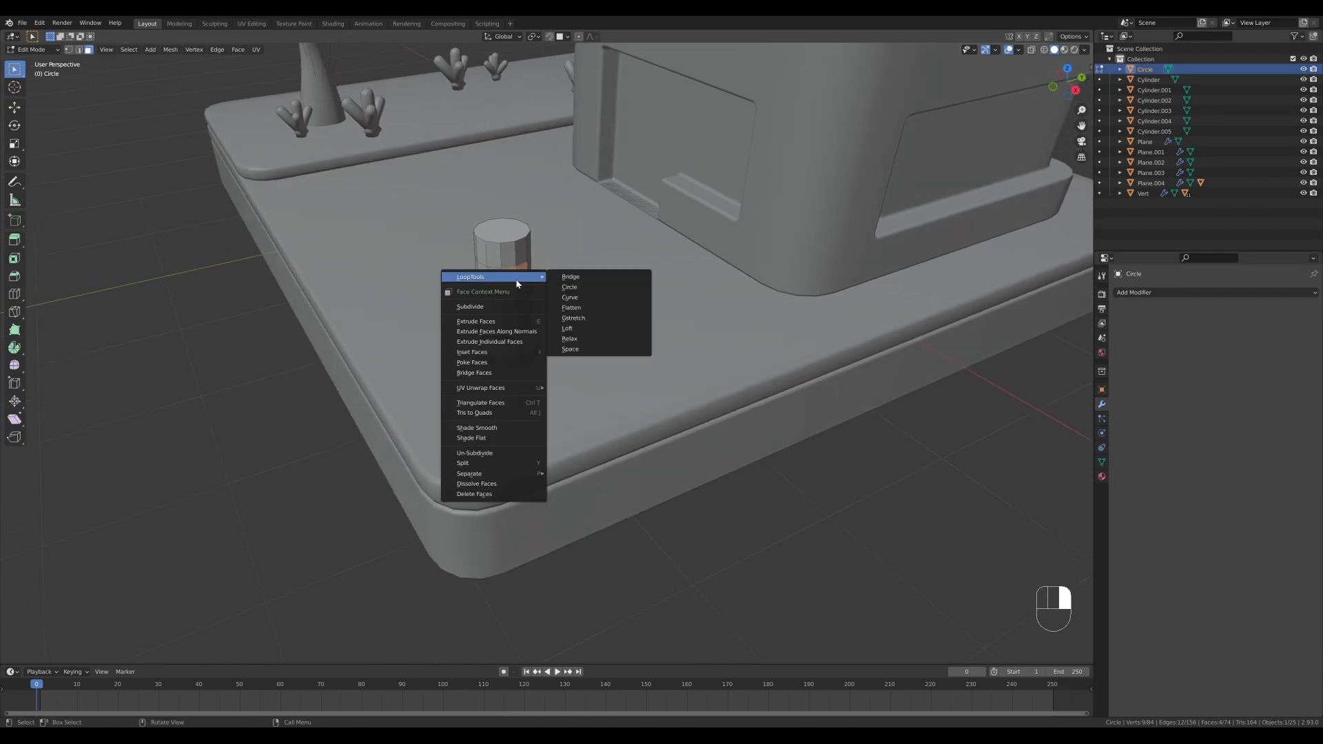
left_click(588, 291)
mouse_move(616, 297)
middle_mouse_down()
mouse_move(659, 287)
mouse_move(617, 293)
middle_mouse_up()
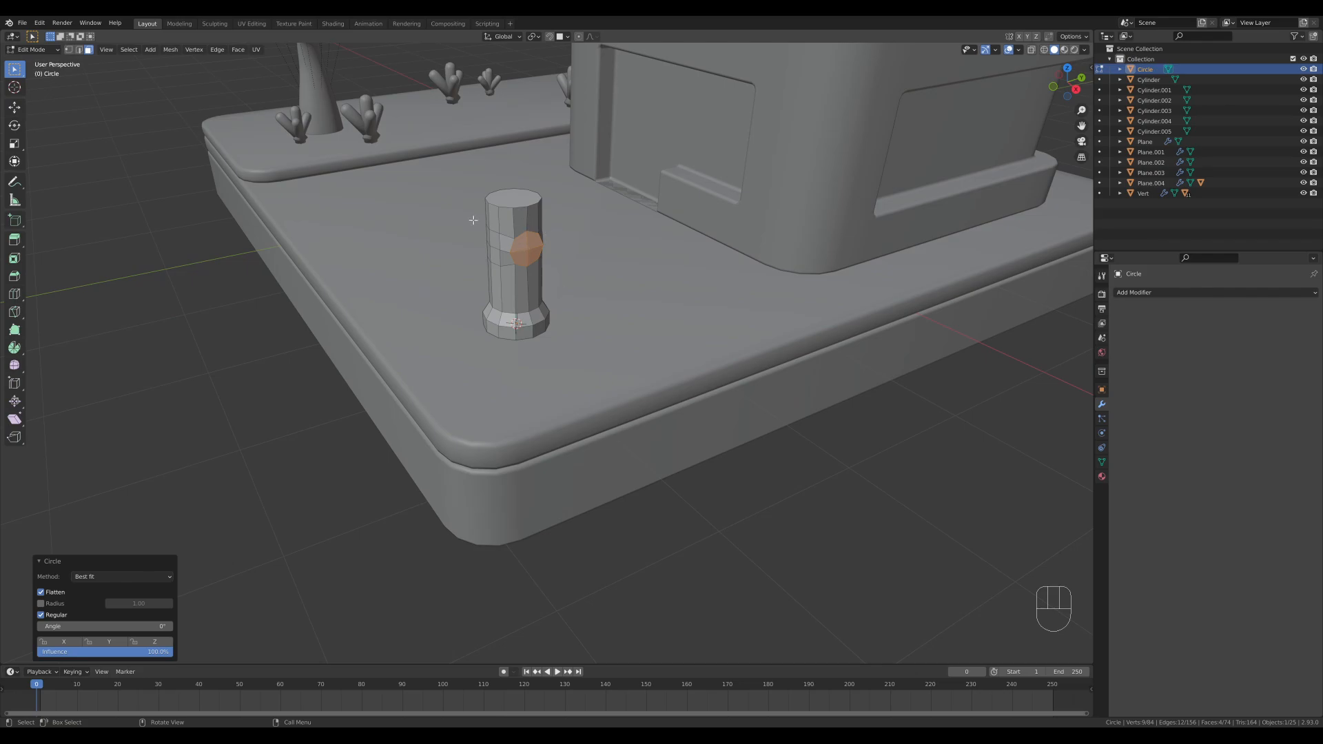
- Extrude the rounded faces outward about 0.23 m to form the hydrant's side nozzle
middle_click_drag(473, 220, 602, 286)
key("ctrl+z")
key("e")
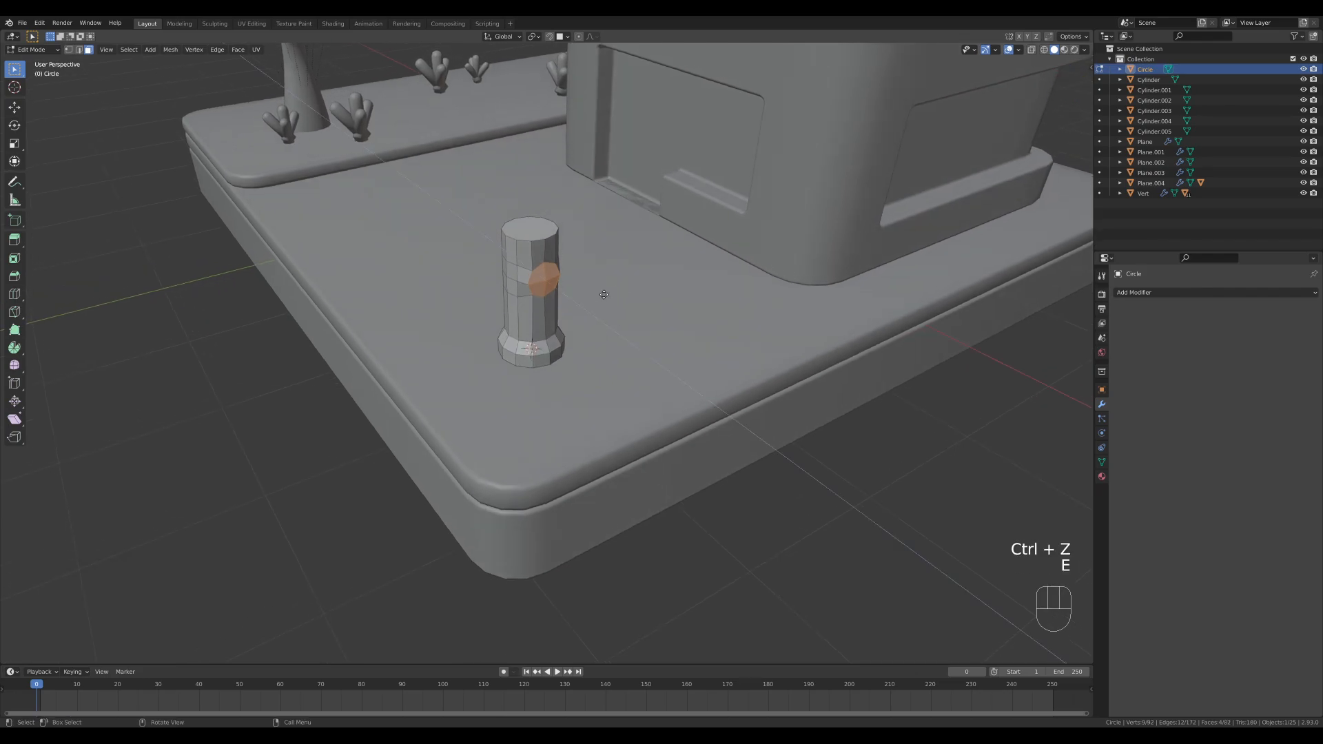
left_click(624, 307)
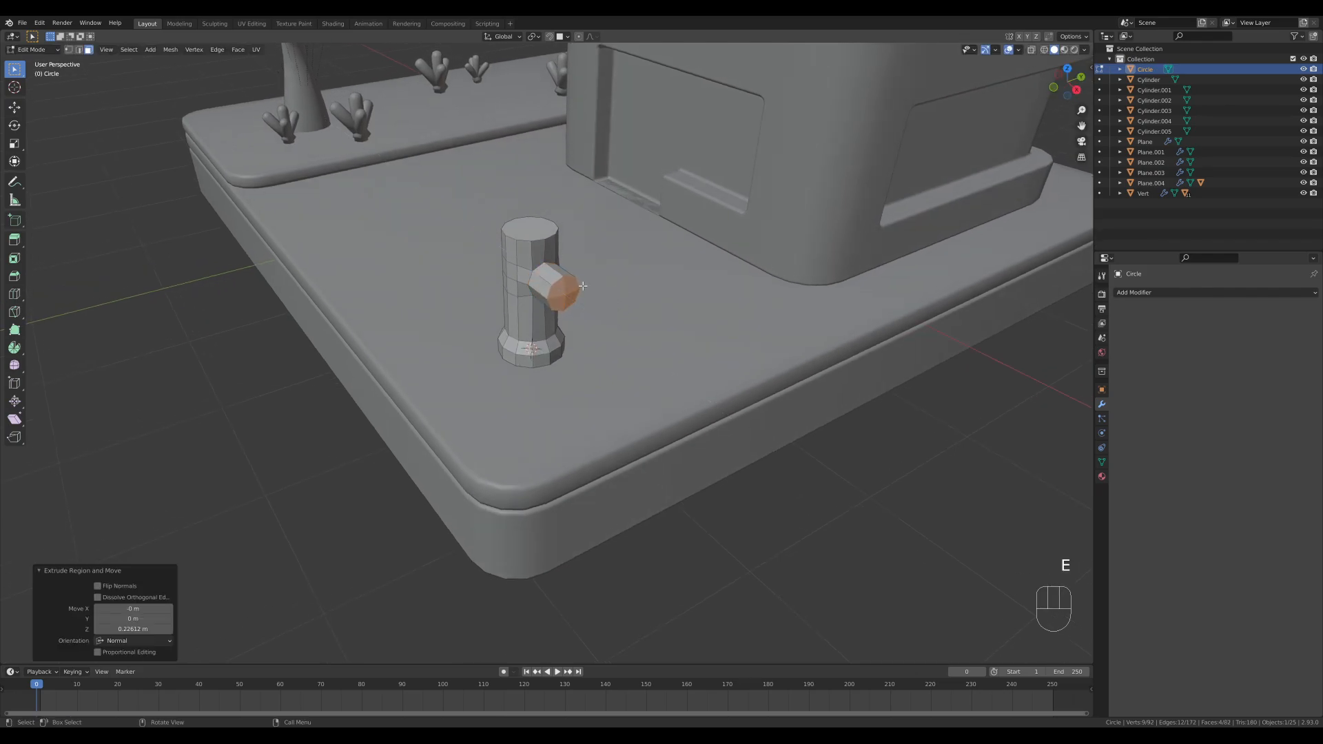
- Bevel the post's top rim with two segments and raise the resulting cap about 0.06 m
key("2")
left_click(549, 230, "alt")
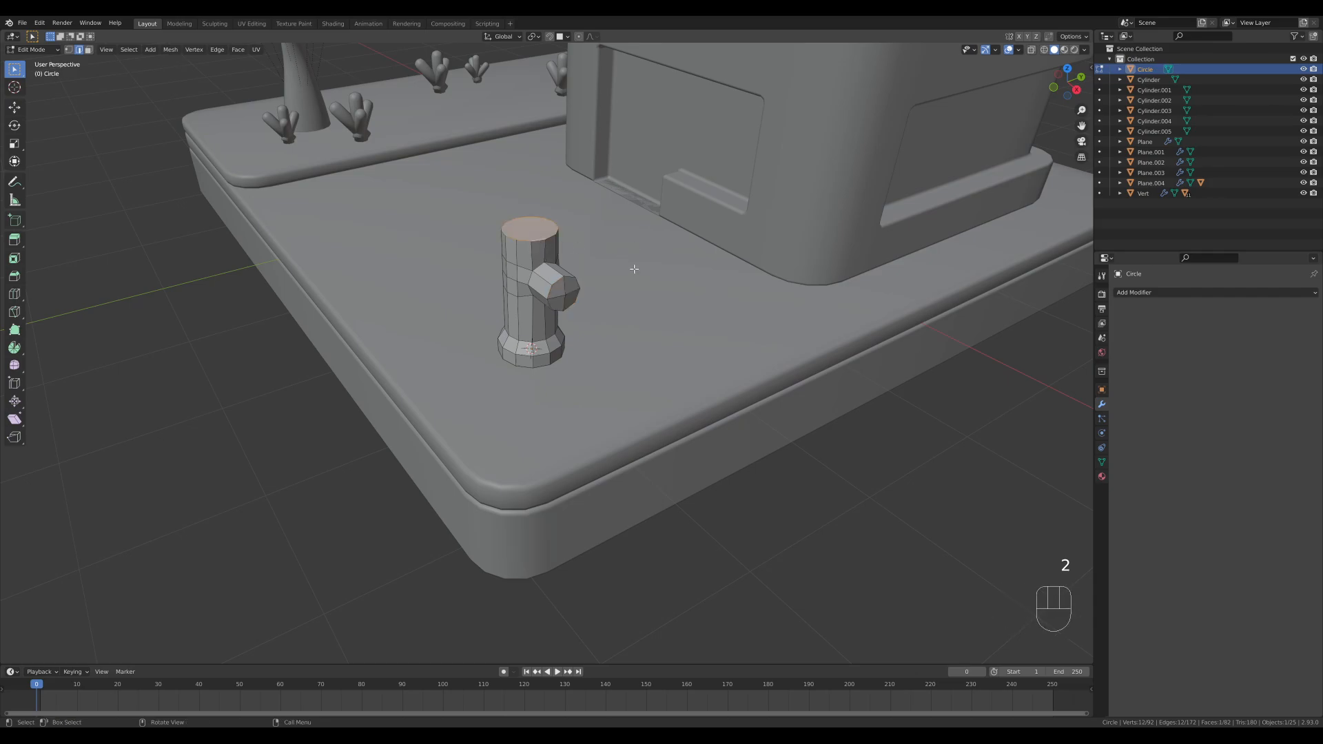
key("ctrl+b")
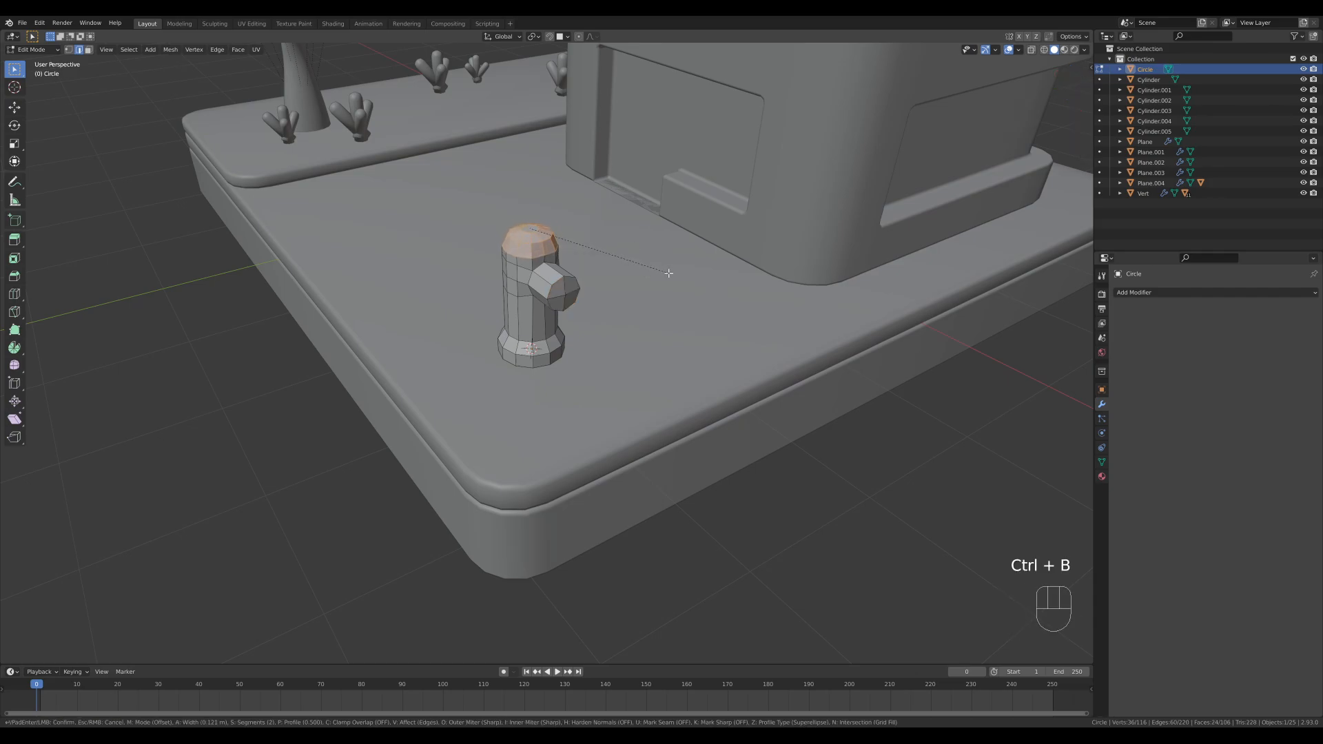
left_click(665, 272)
key("g")
key("z")
left_click(668, 264)
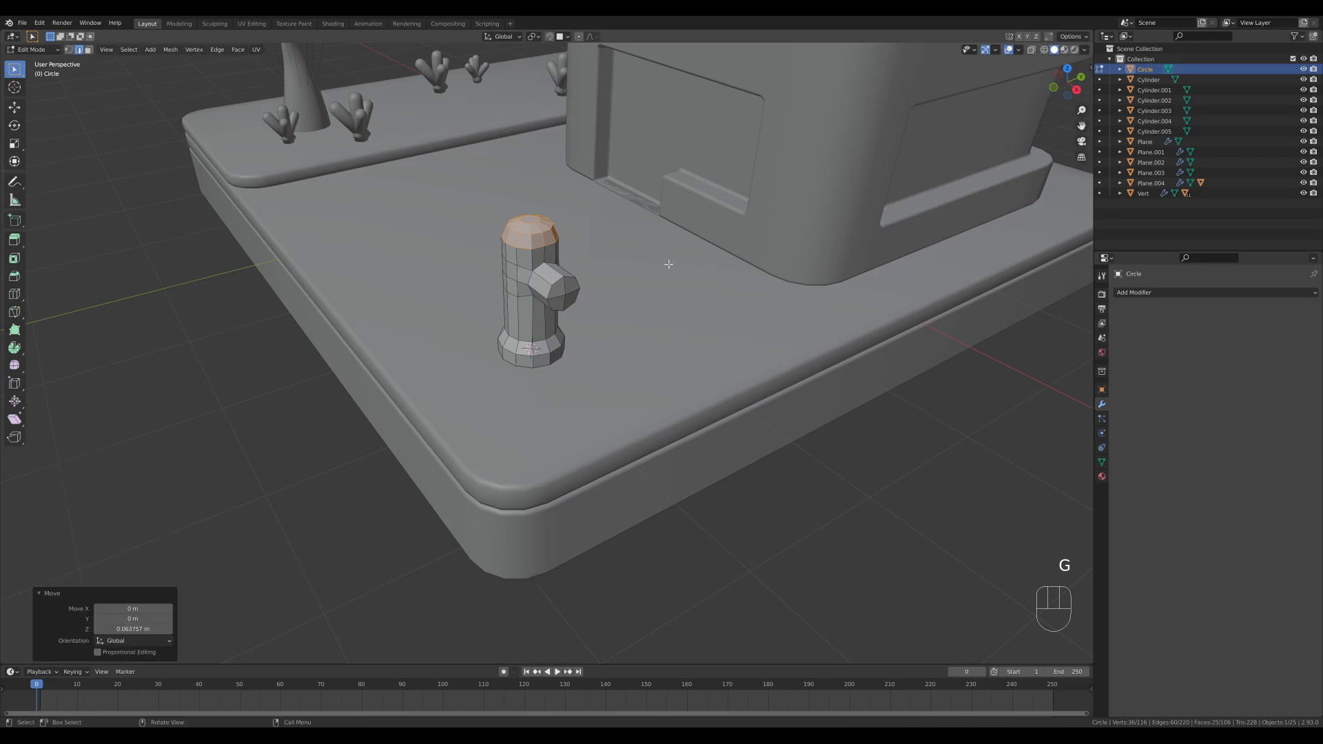
middle_click_drag(564, 295, 664, 288)
- Return to Object Mode, add a level 2 Subdivision modifier to the hydrant and shade it smooth
key("Tab")
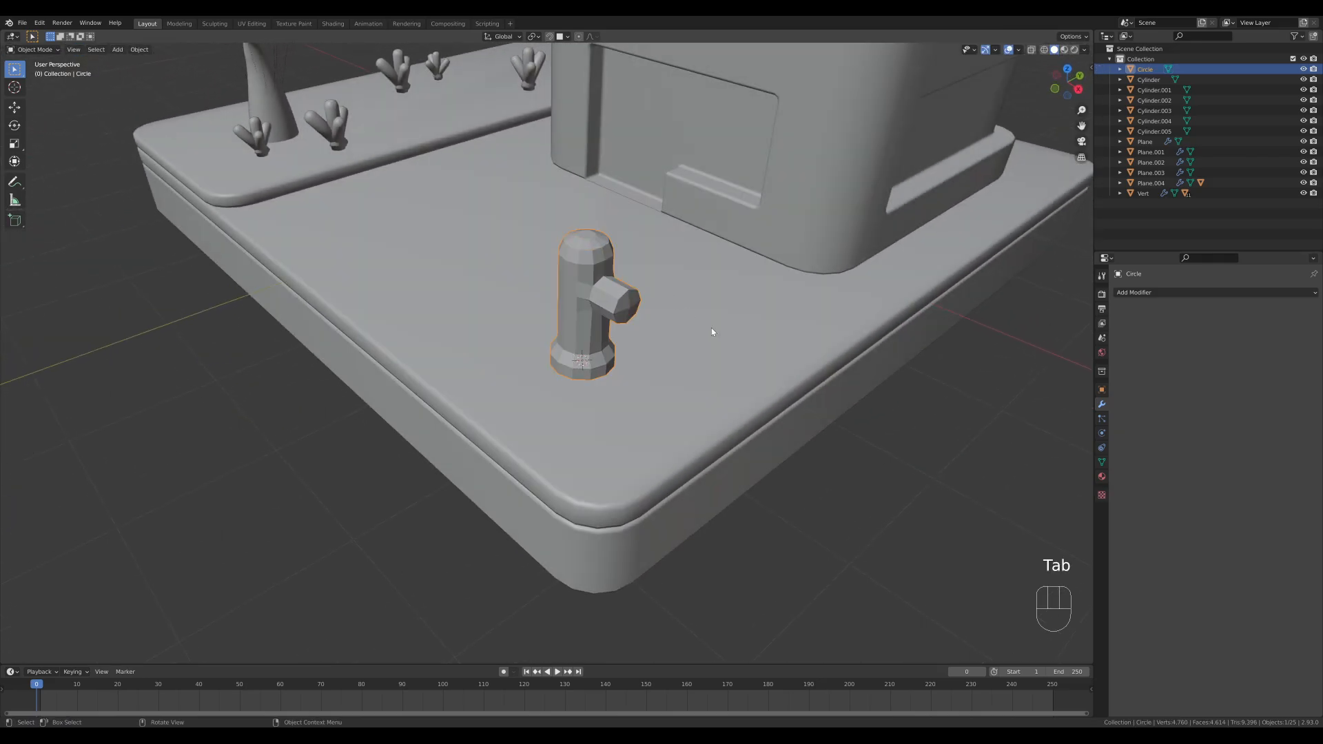
middle_click_drag(711, 328, 702, 326)
key("ctrl+2")
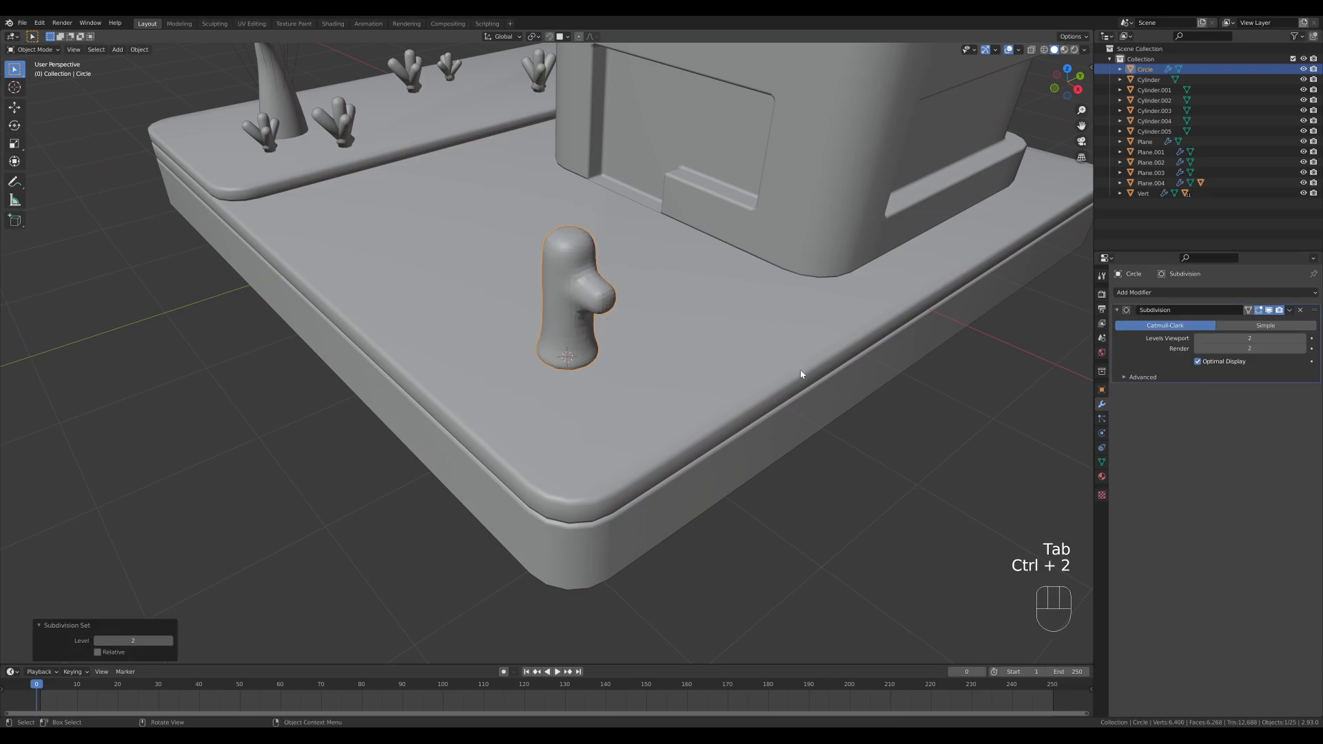
scroll(684, 288, "up", 2)
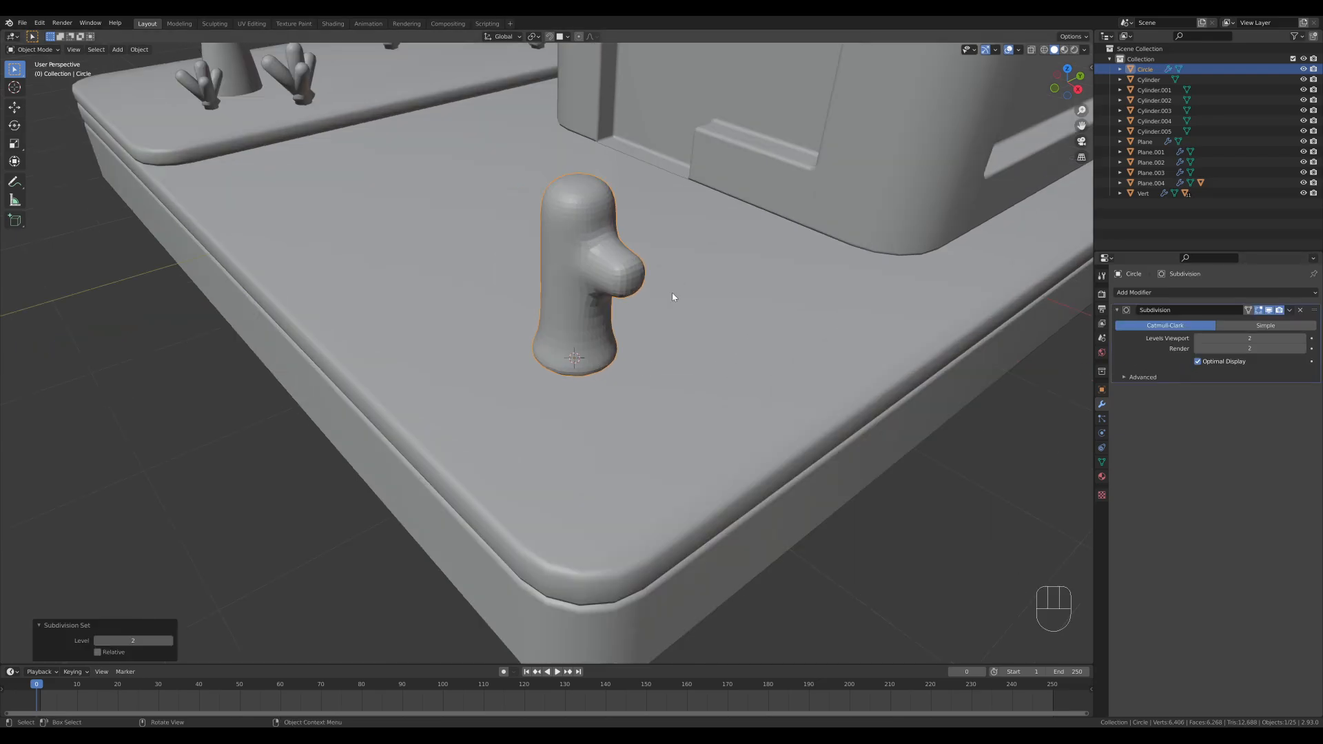
right_click(579, 288)
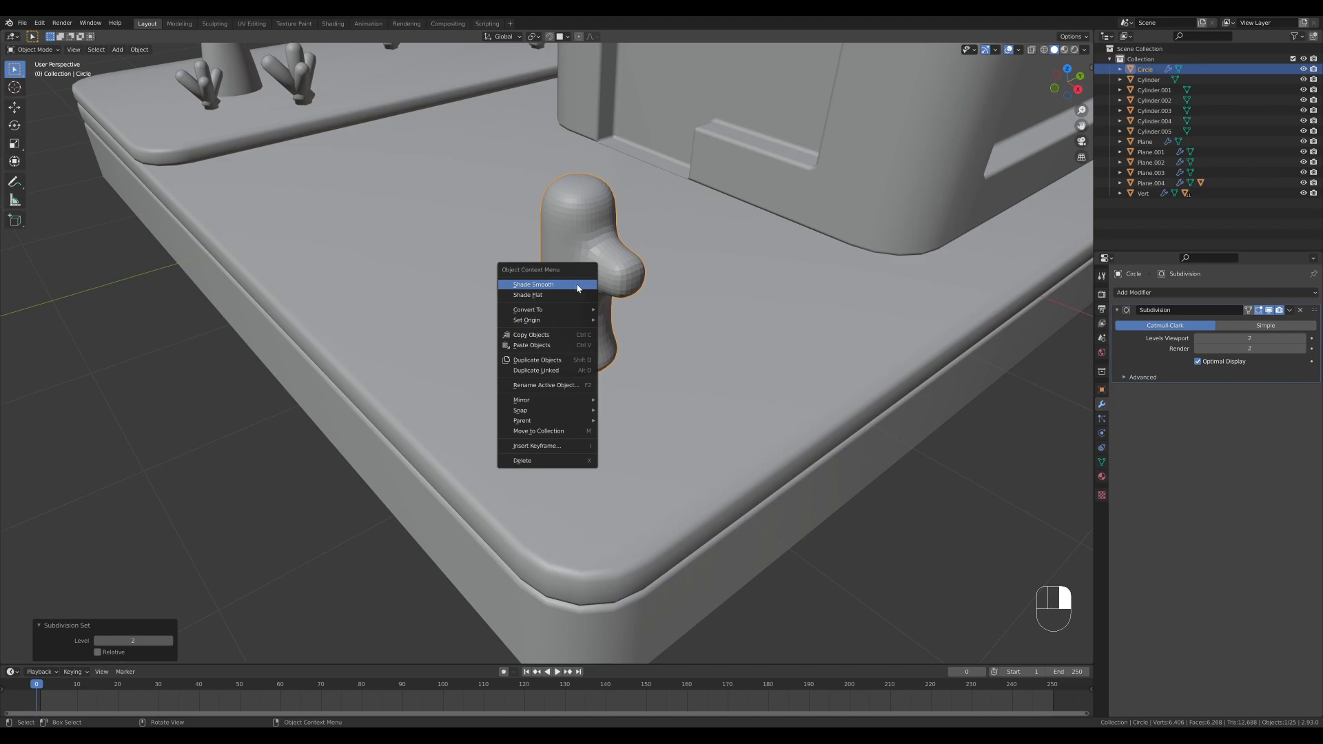
left_click(579, 285)
- Add four supporting edge loops around the hydrant's flared base and just above it to sharpen its edges
key("Tab")
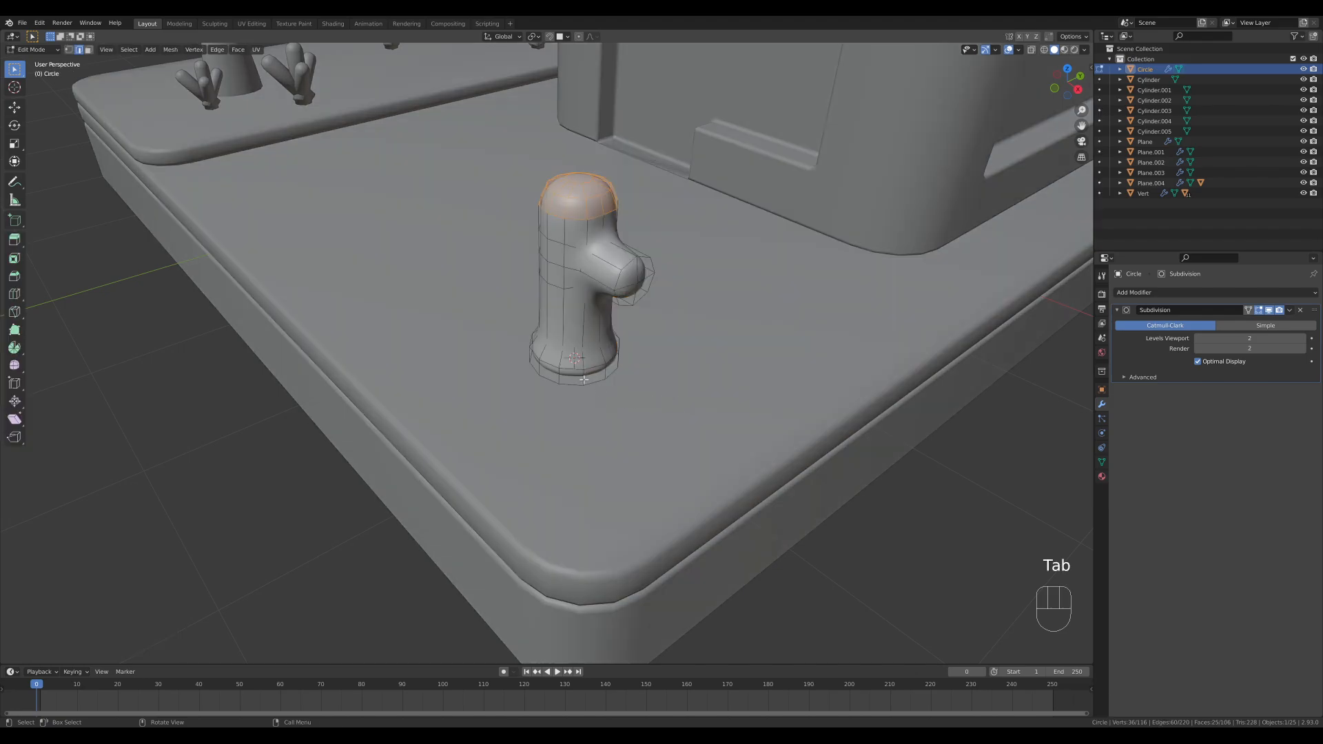
key("ctrl+r")
left_click(582, 385)
left_click(582, 386)
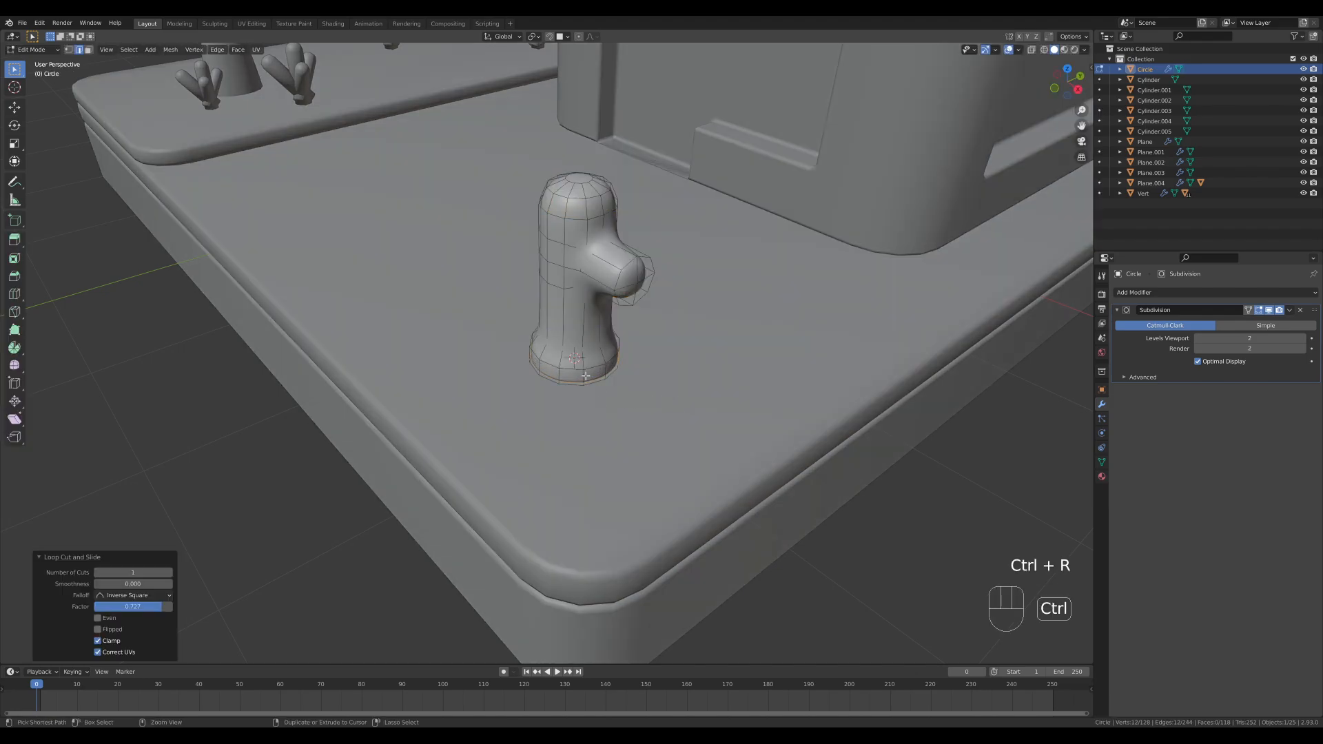
key("ctrl+r")
left_click(587, 372)
left_click(588, 358)
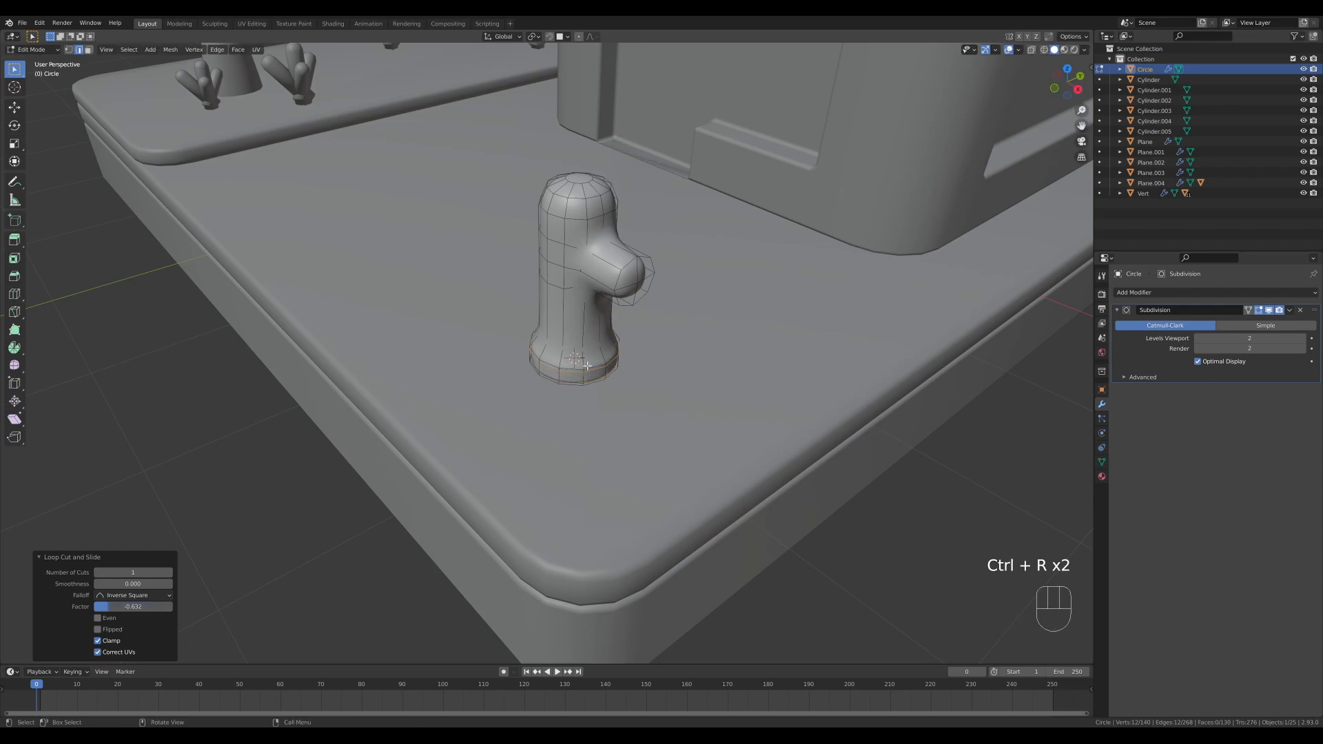
key("ctrl+r")
left_click(587, 357)
left_click(590, 353)
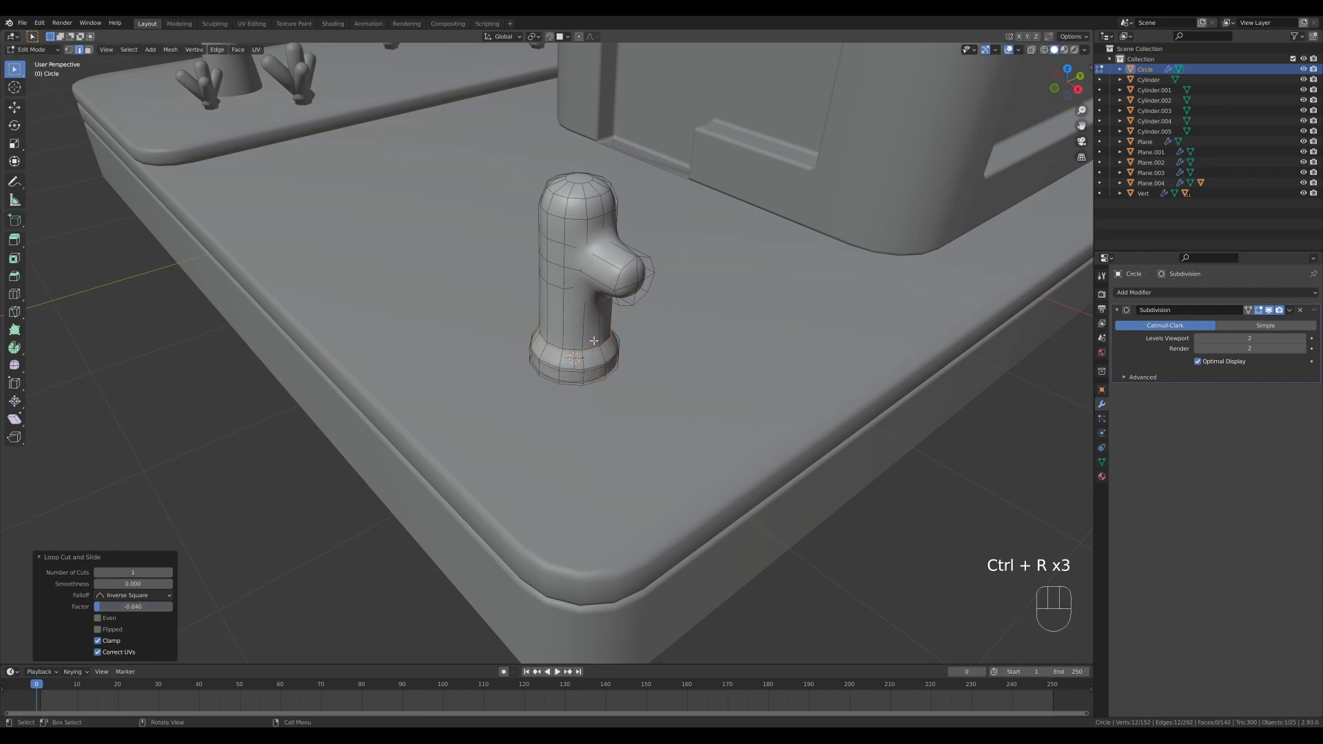
key("ctrl+r")
left_click(592, 357)
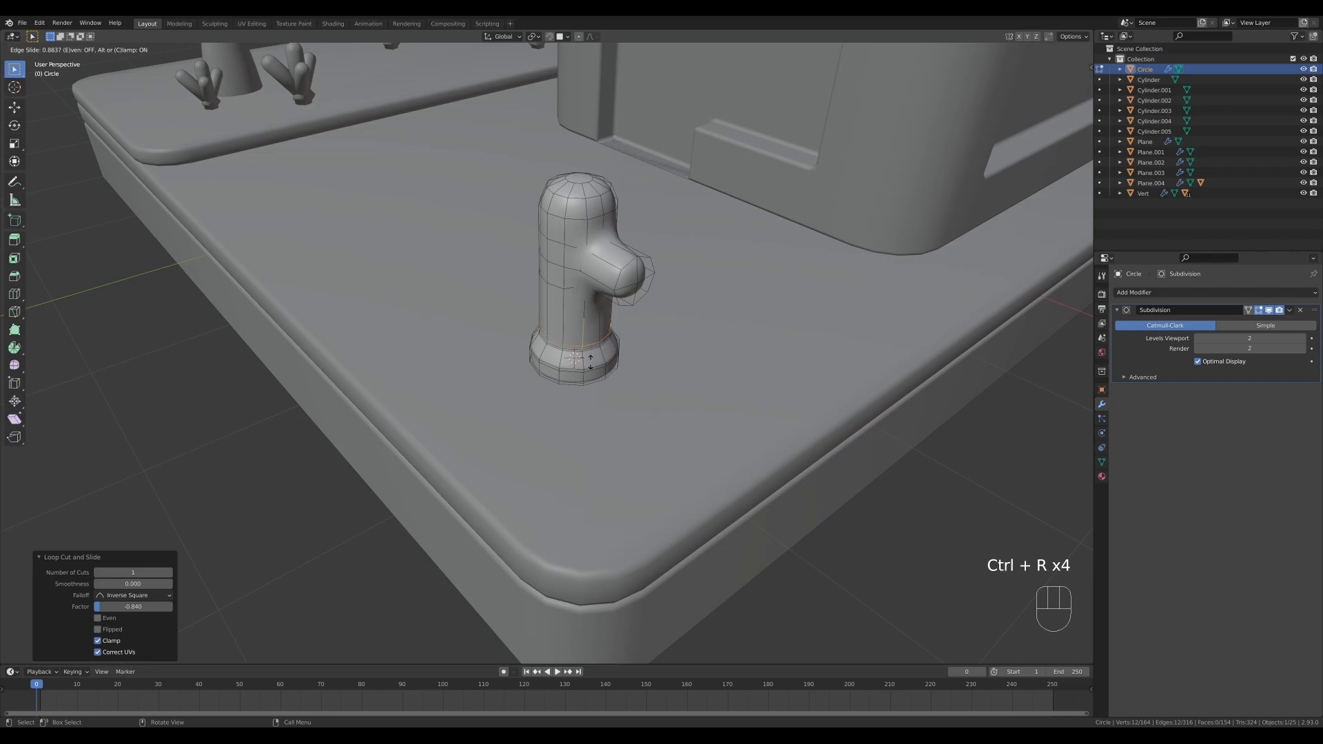
left_click(592, 357)
- Add a supporting edge loop where the nozzle meets the post and return to Object Mode
key("ctrl+r")
left_click(593, 241)
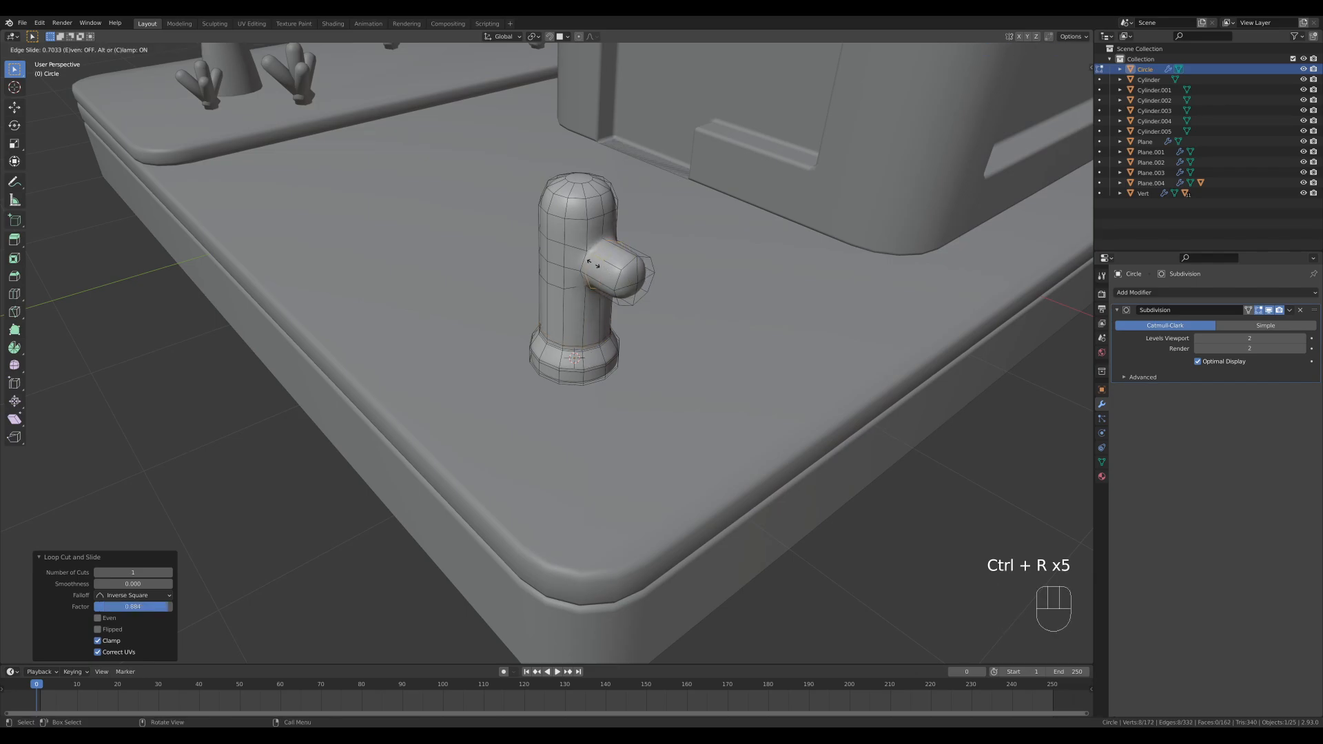
left_click(593, 263)
middle_click_drag(596, 276, 683, 288)
scroll(683, 289, "down", 5)
key("Tab")
- Scale the whole hydrant up by about 1.12
scroll(762, 275, "down", 5)
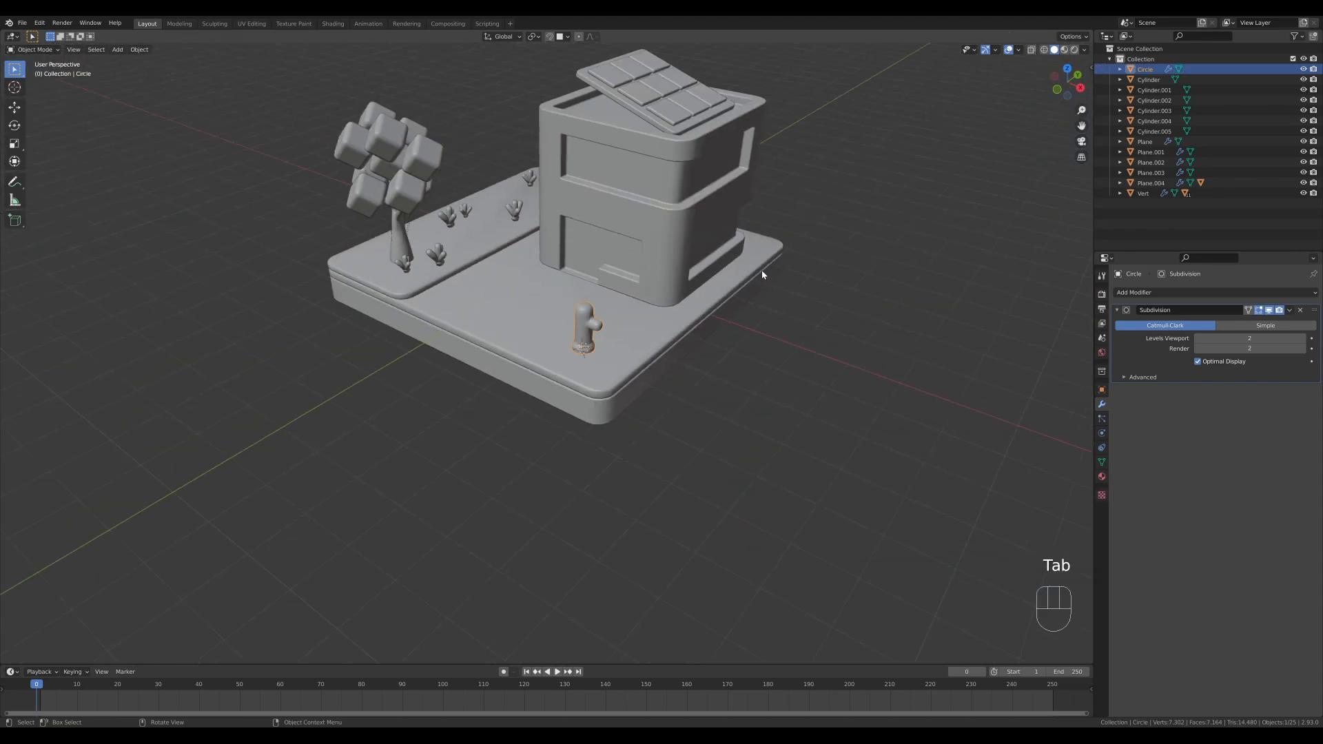
mouse_move(717, 354)
middle_mouse_down()
mouse_move(586, 353)
mouse_move(708, 361)
middle_mouse_up()
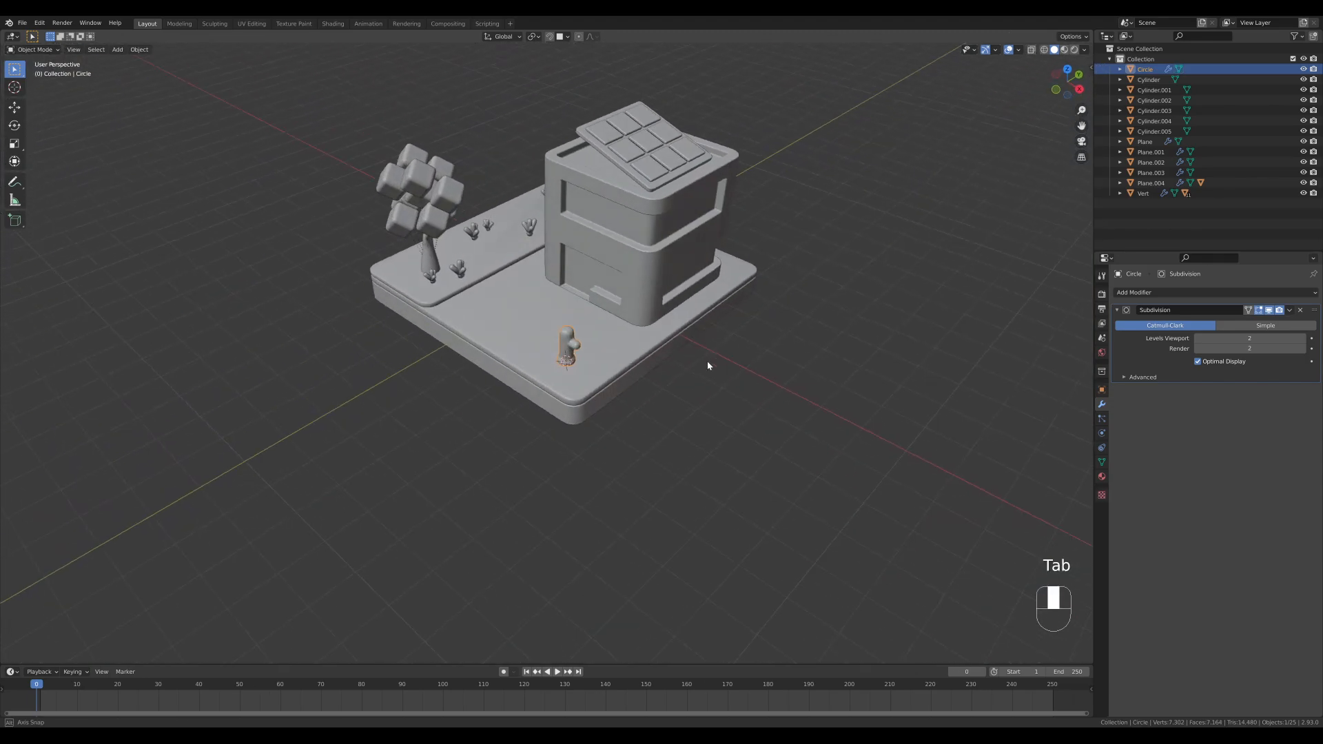
key("s")
left_click(723, 362)
middle_click_drag(622, 338, 574, 379, "shift")
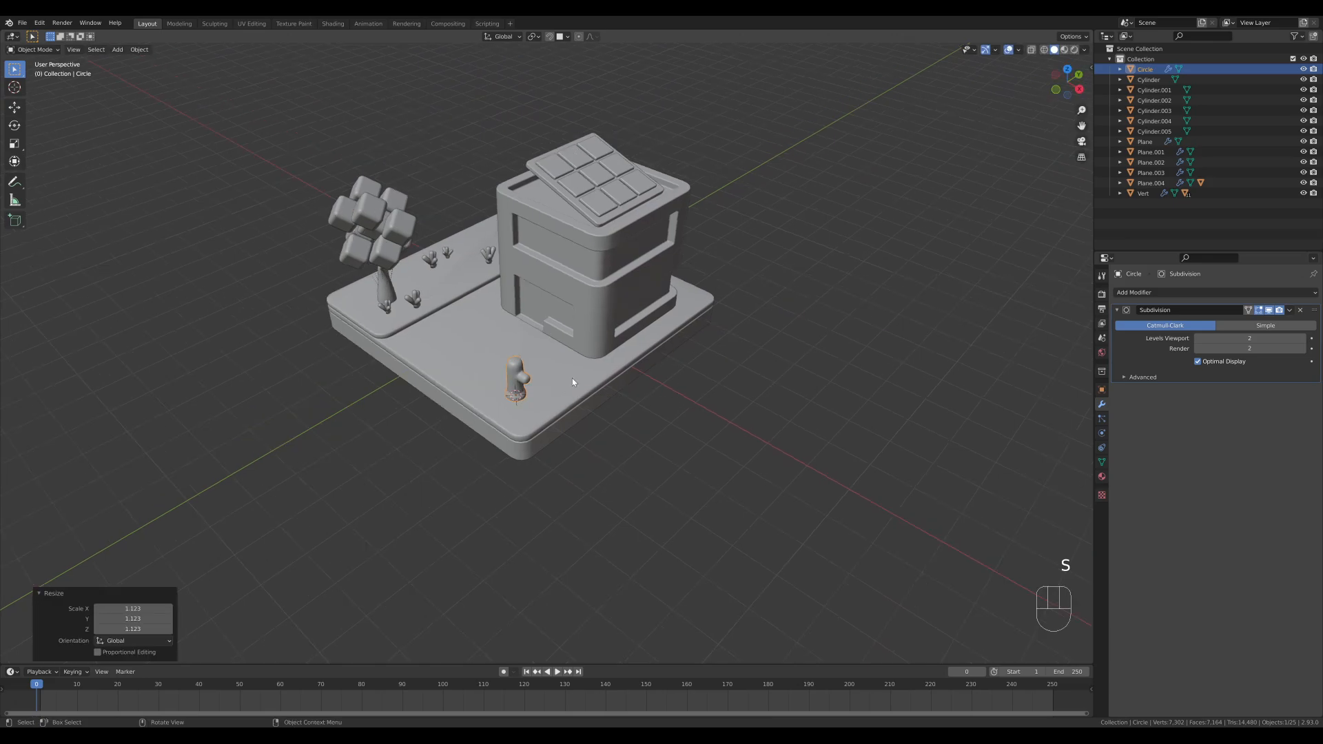
- Snap the 3D cursor to the world origin
middle_click_drag(659, 323, 643, 329)
middle_click_drag(703, 296, 718, 325, "shift")
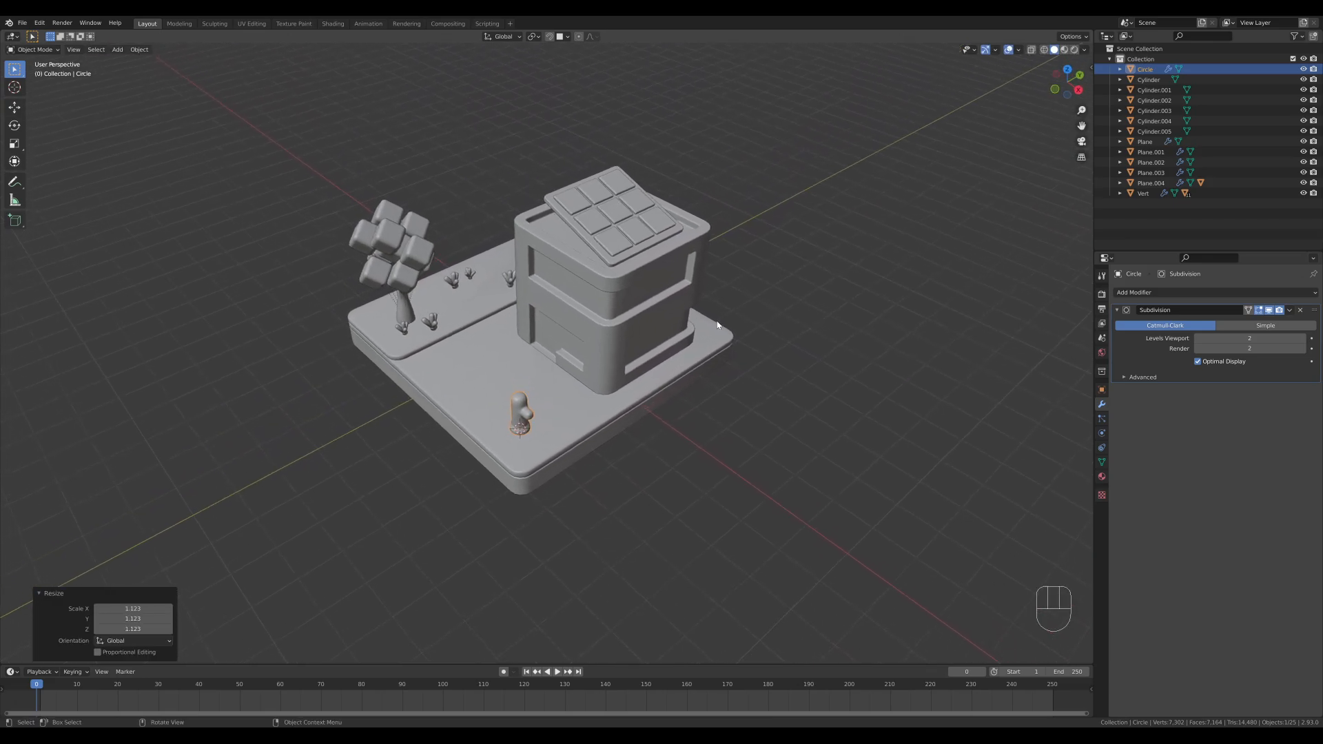
key("shift+s")
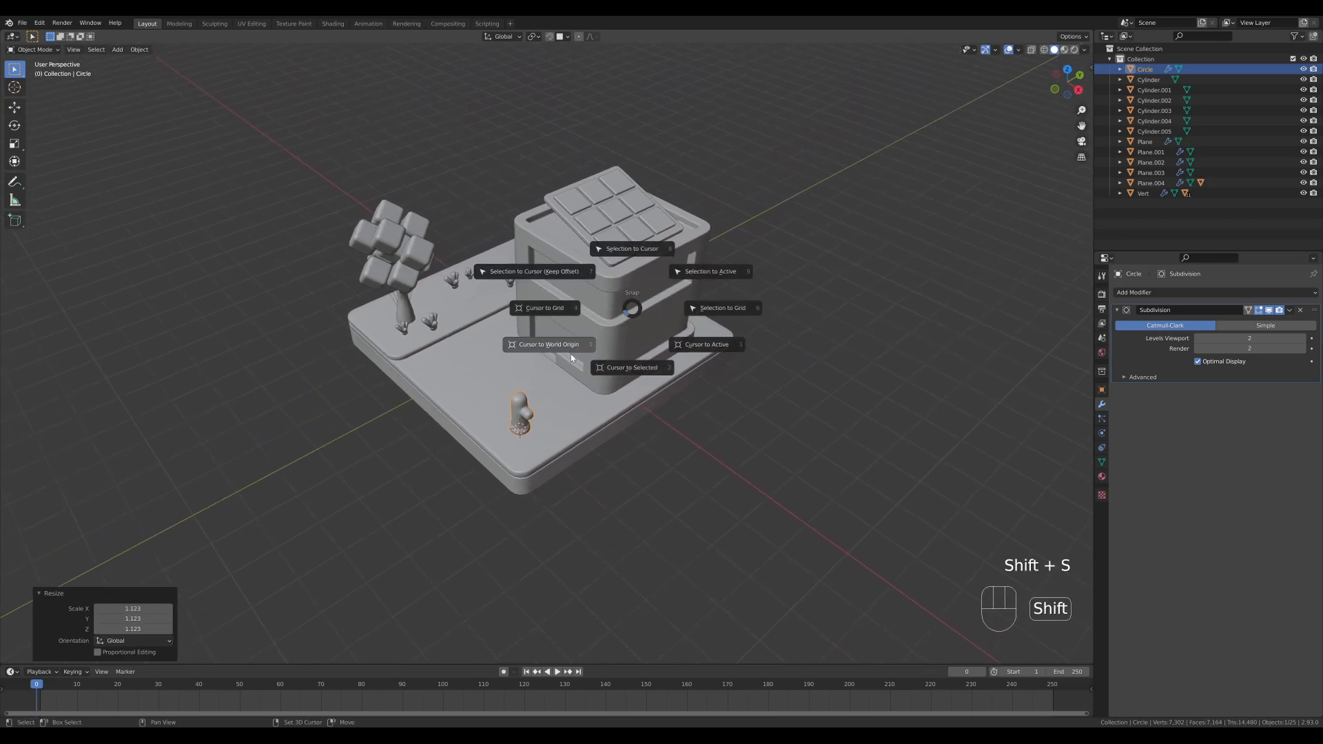
left_click(565, 355)
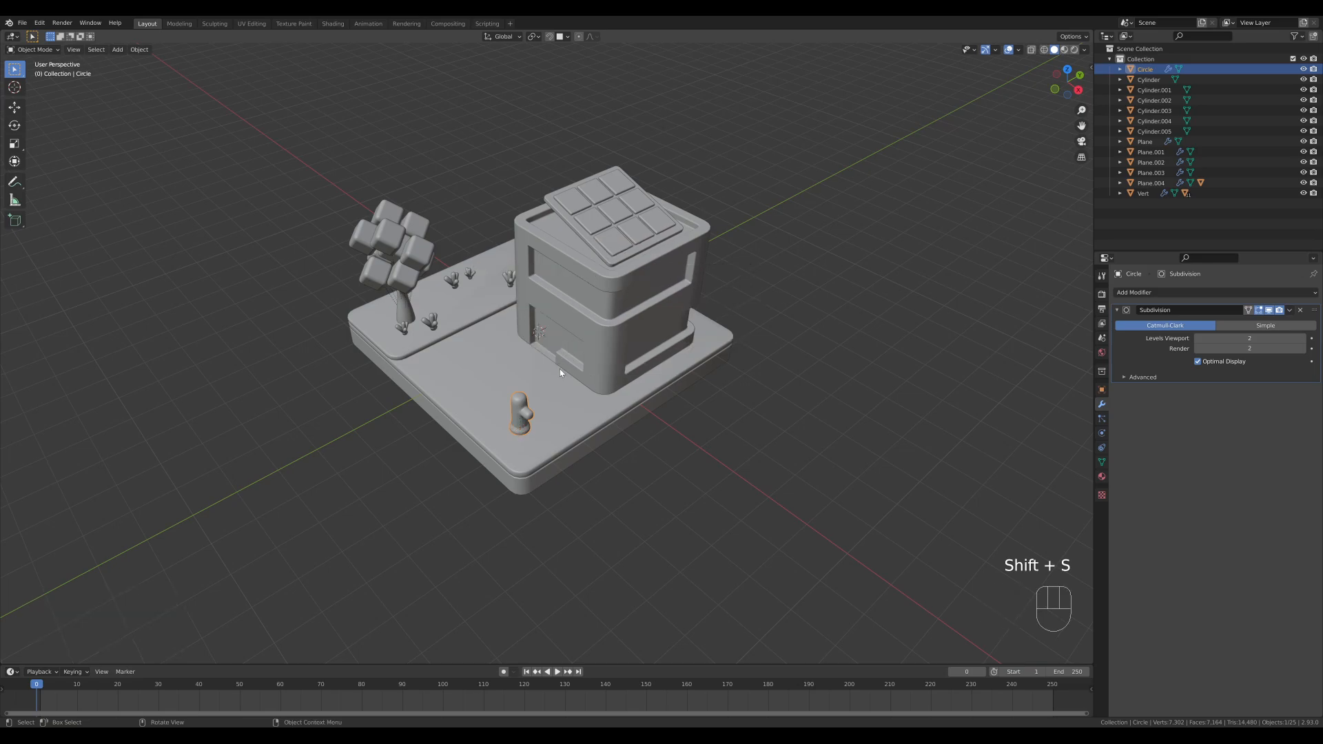
- Add a mesh plane at the world origin and scale it by about 27 as a ground surface
scroll(558, 369, "down", 2)
key("shift+a")
mouse_move(510, 355)
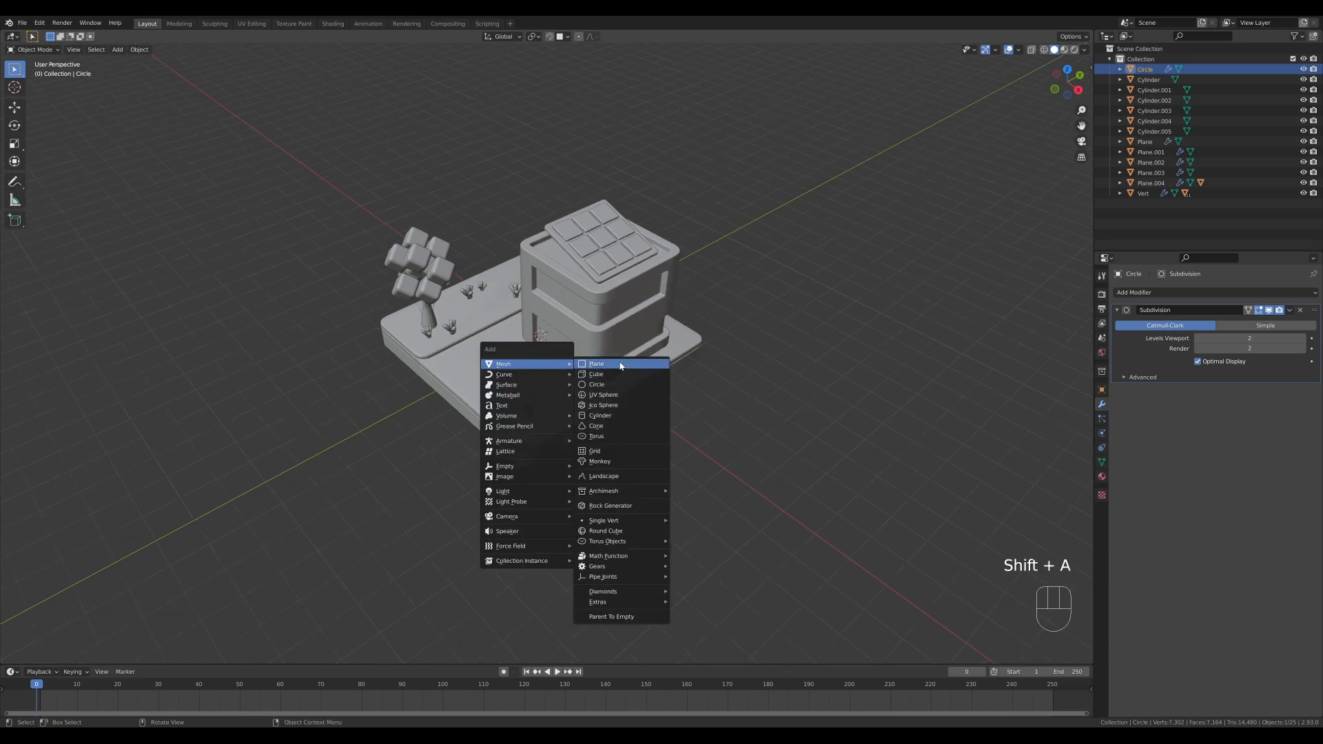
left_click(620, 364)
scroll(485, 364, "down", 1)
scroll(485, 363, "down", 3)
key("s")
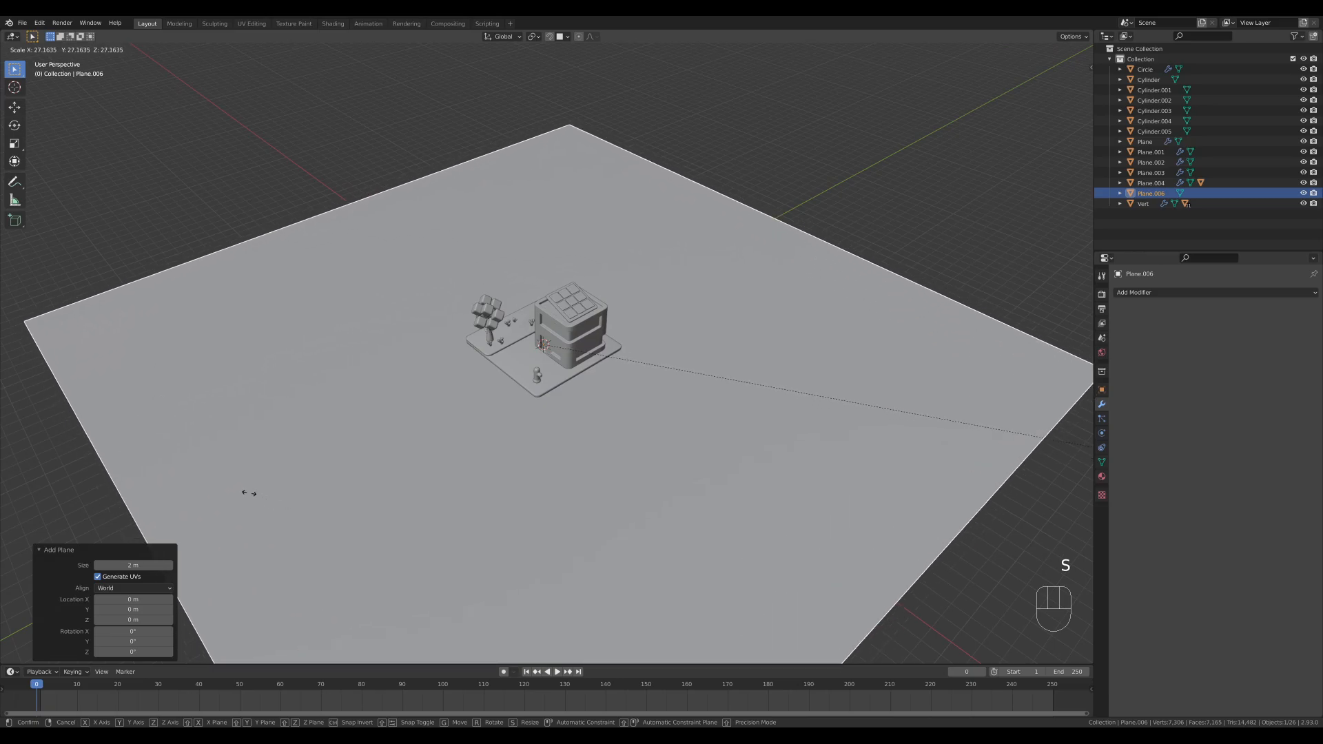
left_click(268, 494)
- In front view, lower the ground plane about 0.61 m along Z to meet the underside of the base platform
key("KP_1")
scroll(654, 413, "up", 5)
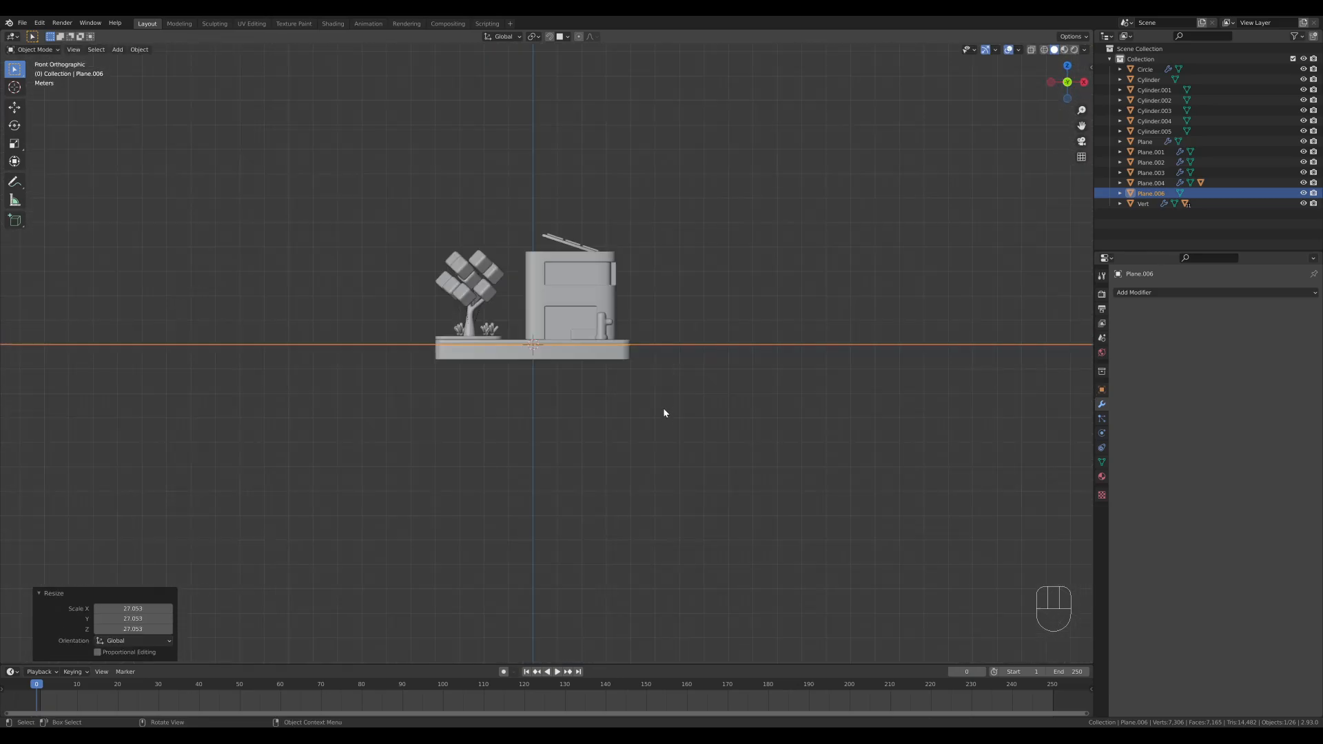
key("g")
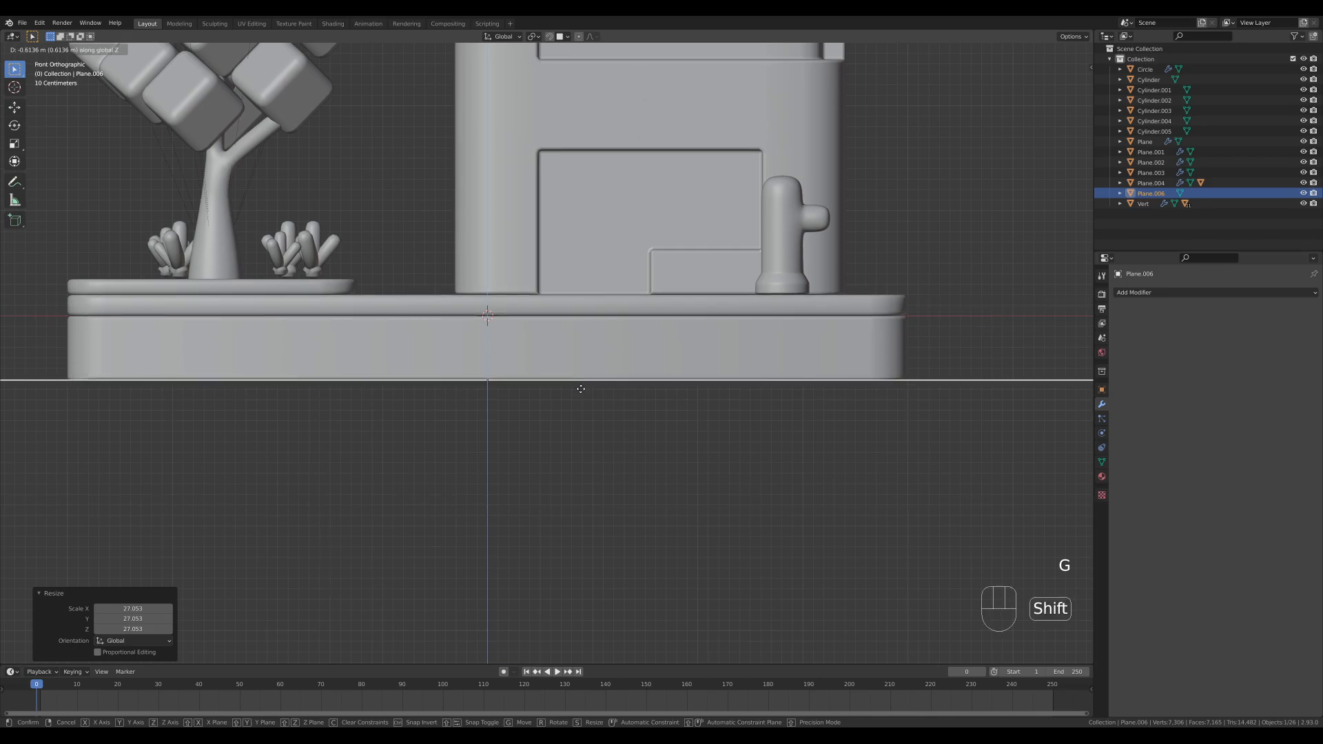
left_click(687, 370)
middle_click_drag(687, 370, 665, 405)
scroll(655, 403, "down", 1)
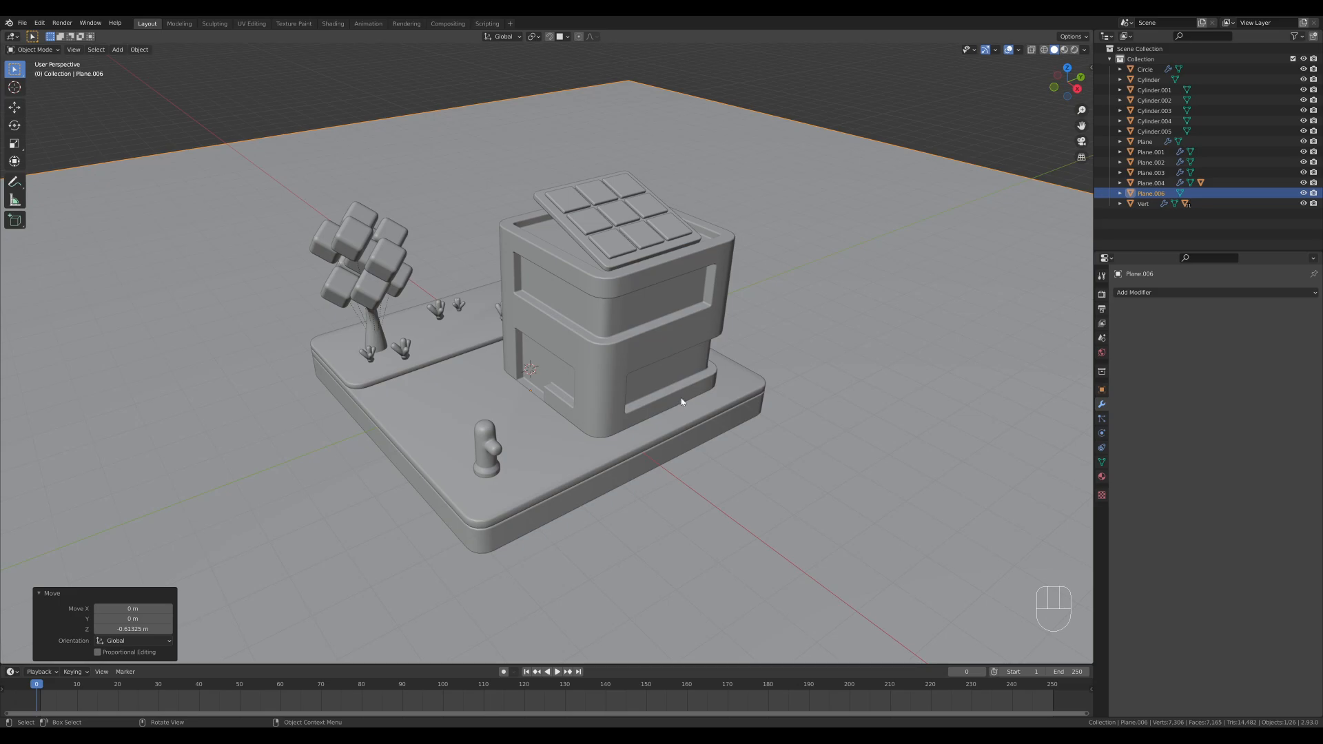
- Create a TrueIsoCam isometric camera with the Create IsoCam add-on
key("n")
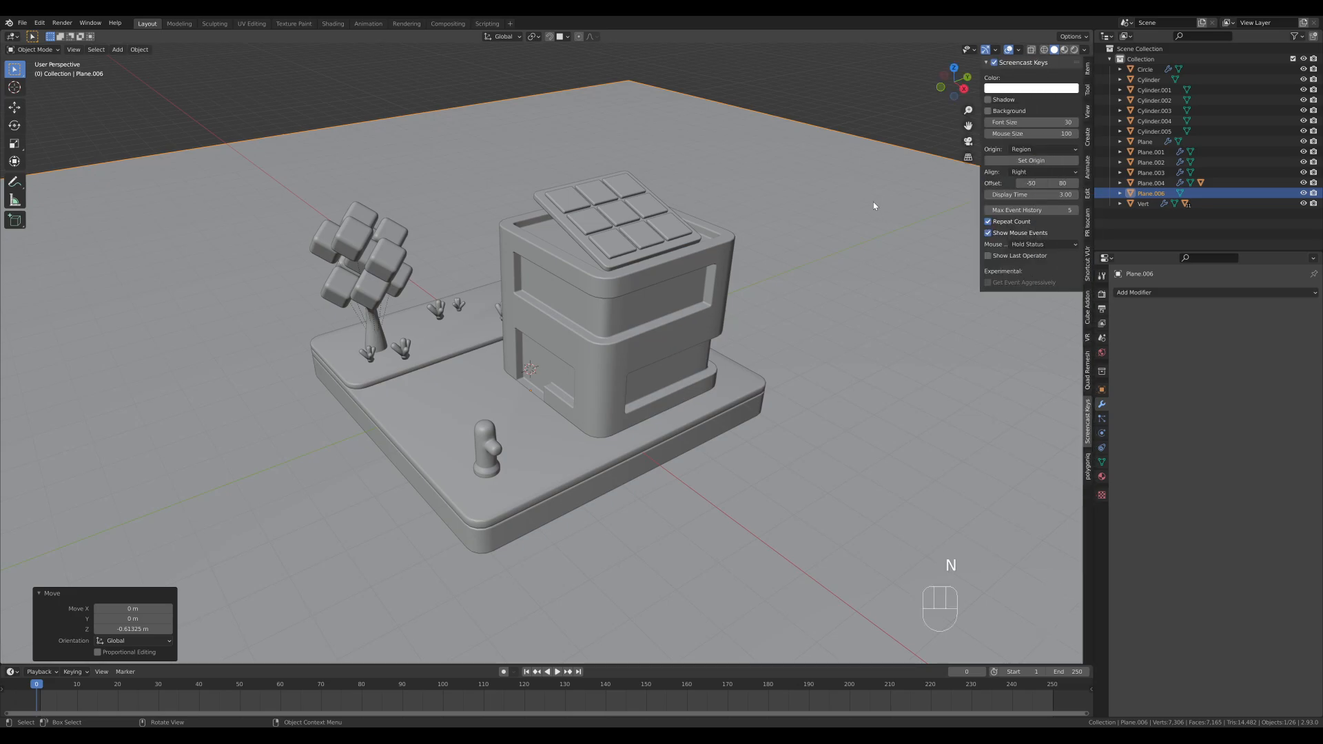
left_click(1088, 222)
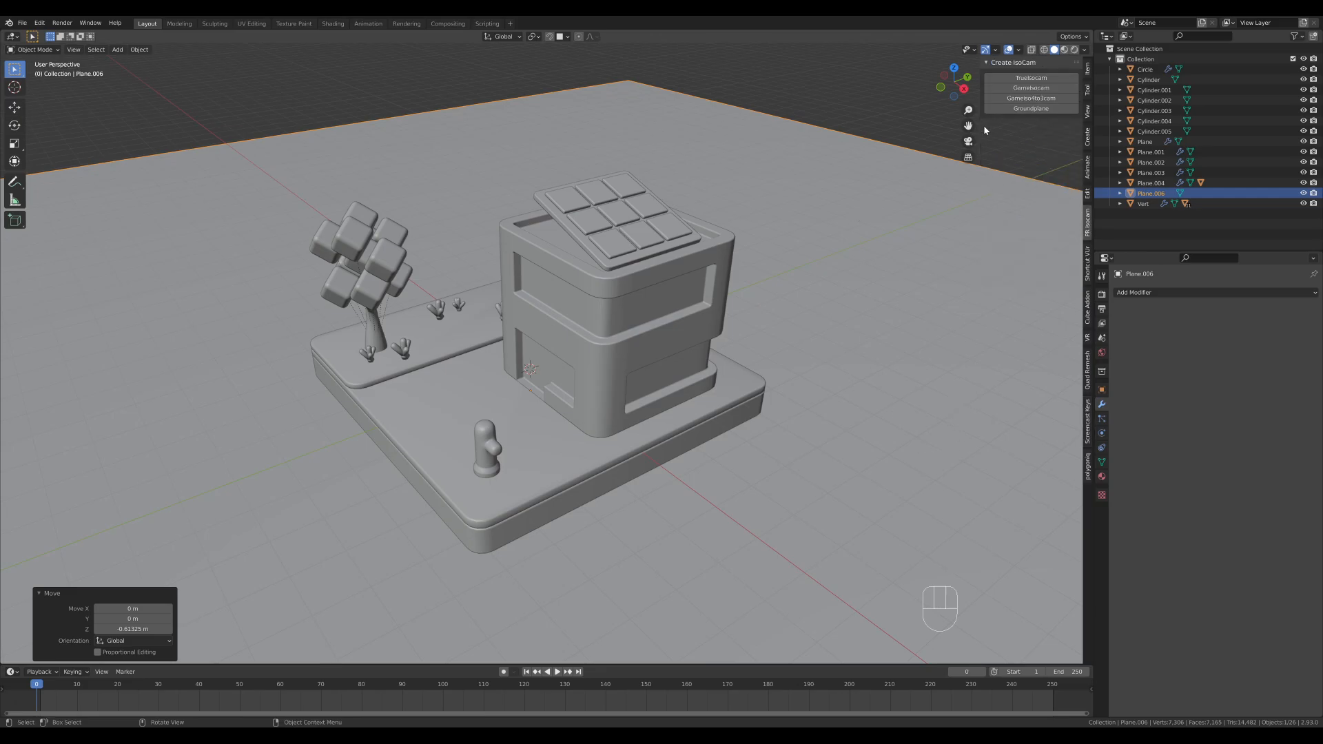
left_click(1031, 79)
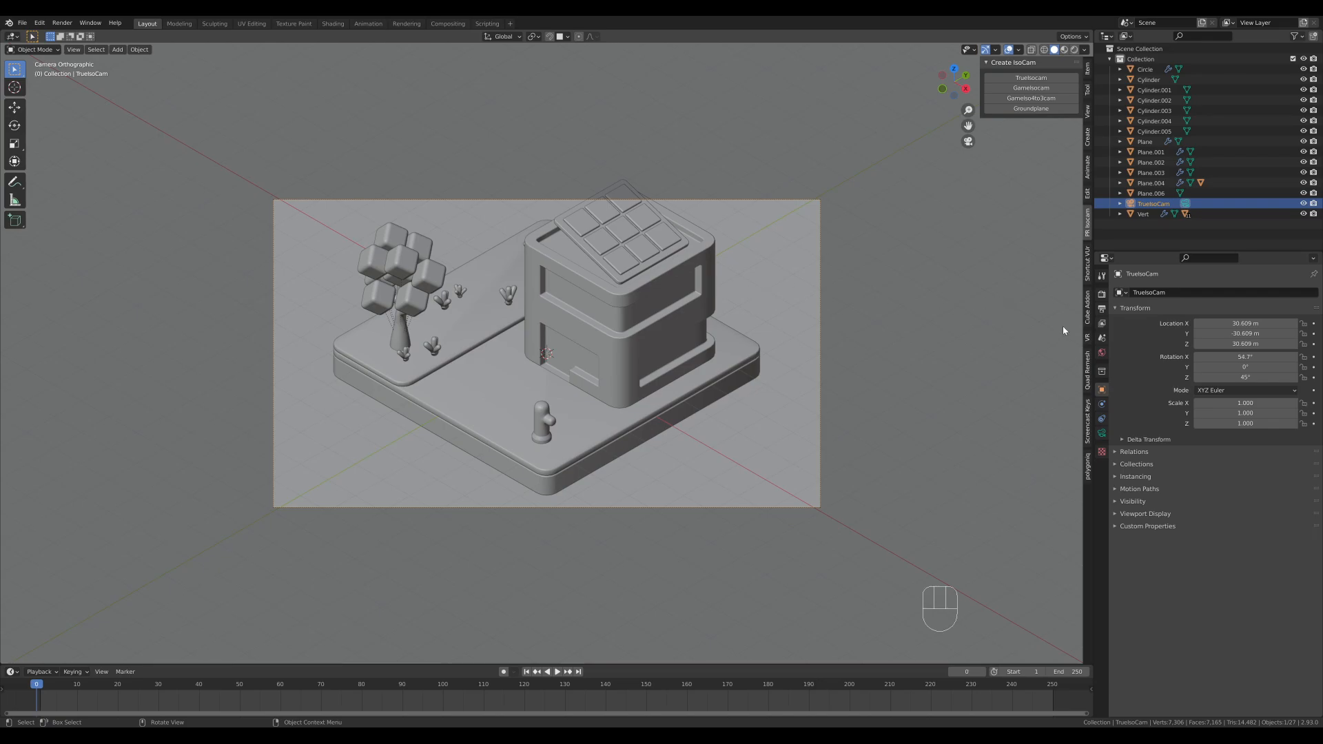
- Set the render output resolution to 1600 by 1200 px
left_click(1102, 309)
left_click(1275, 306)
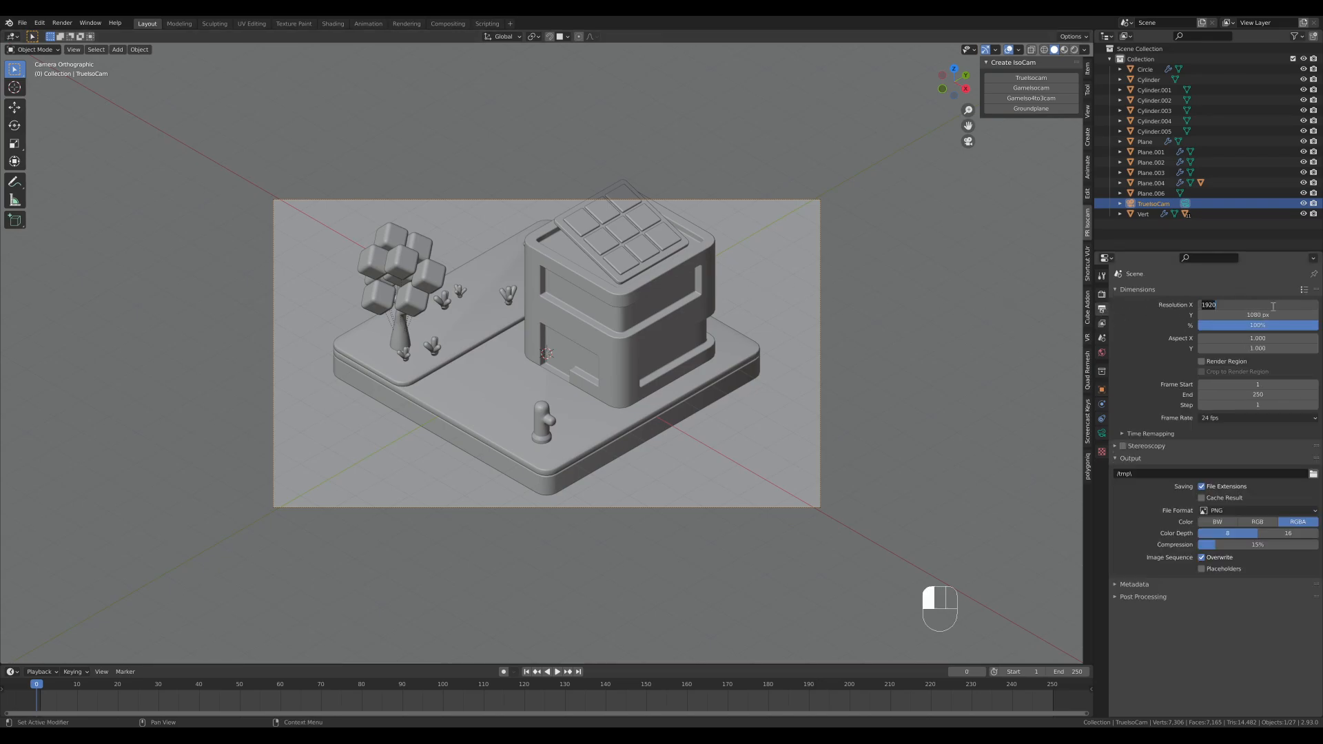
type("1600")
key("Tab")
type("1200")
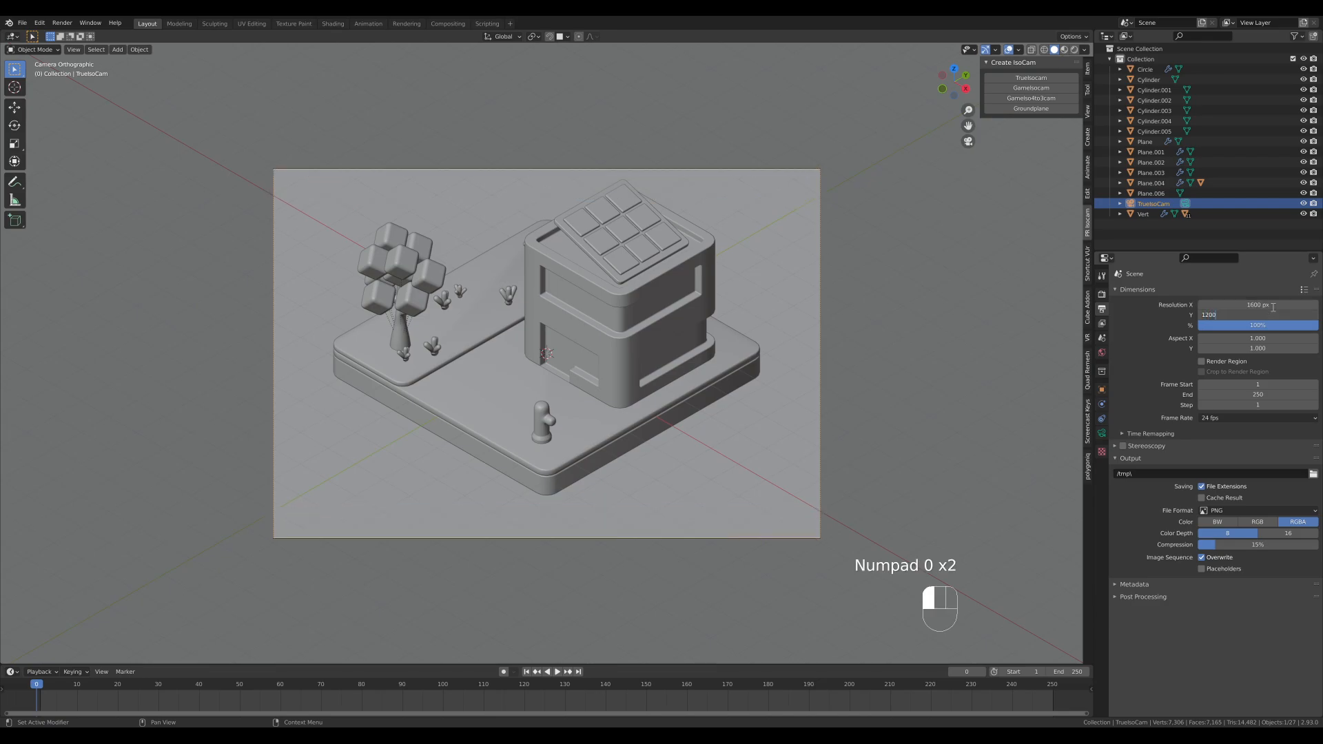
key("Return")
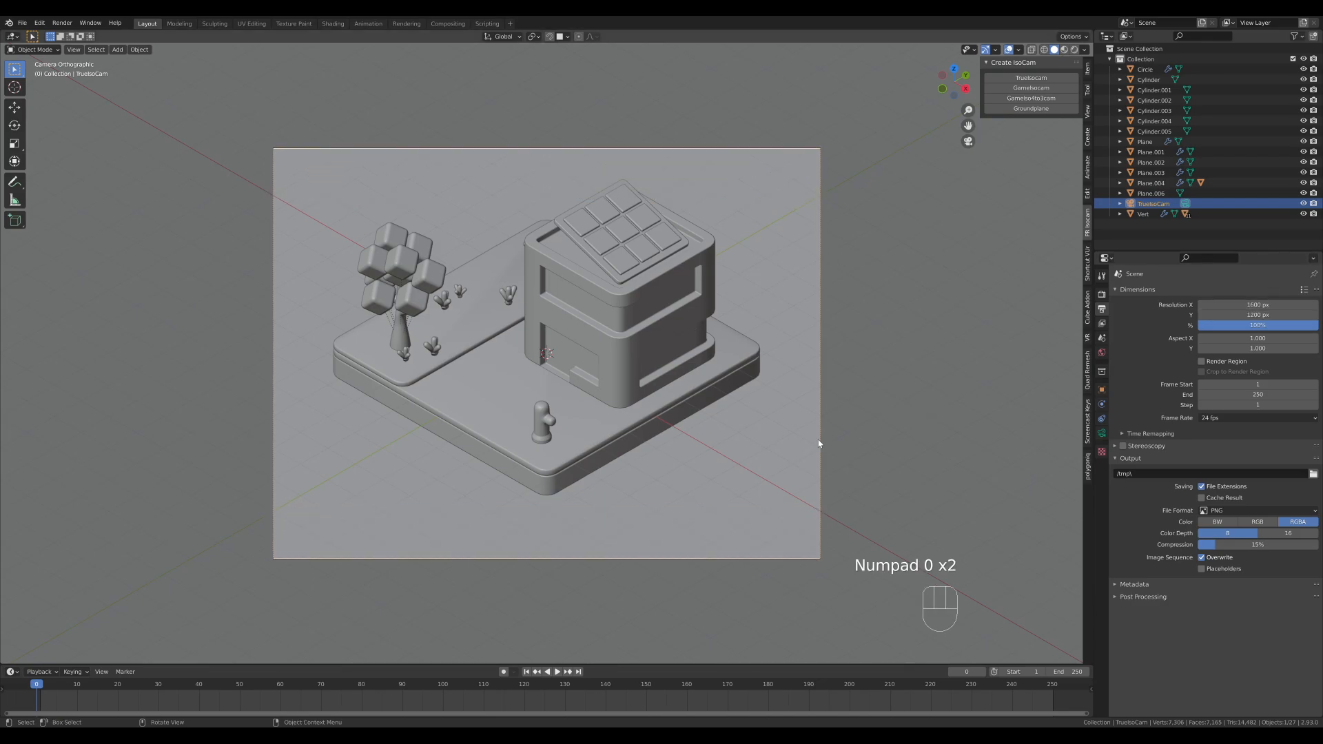
- Raise the isometric camera about 0.38 m along Z to centre the scene in its frame
key("g")
key("z")
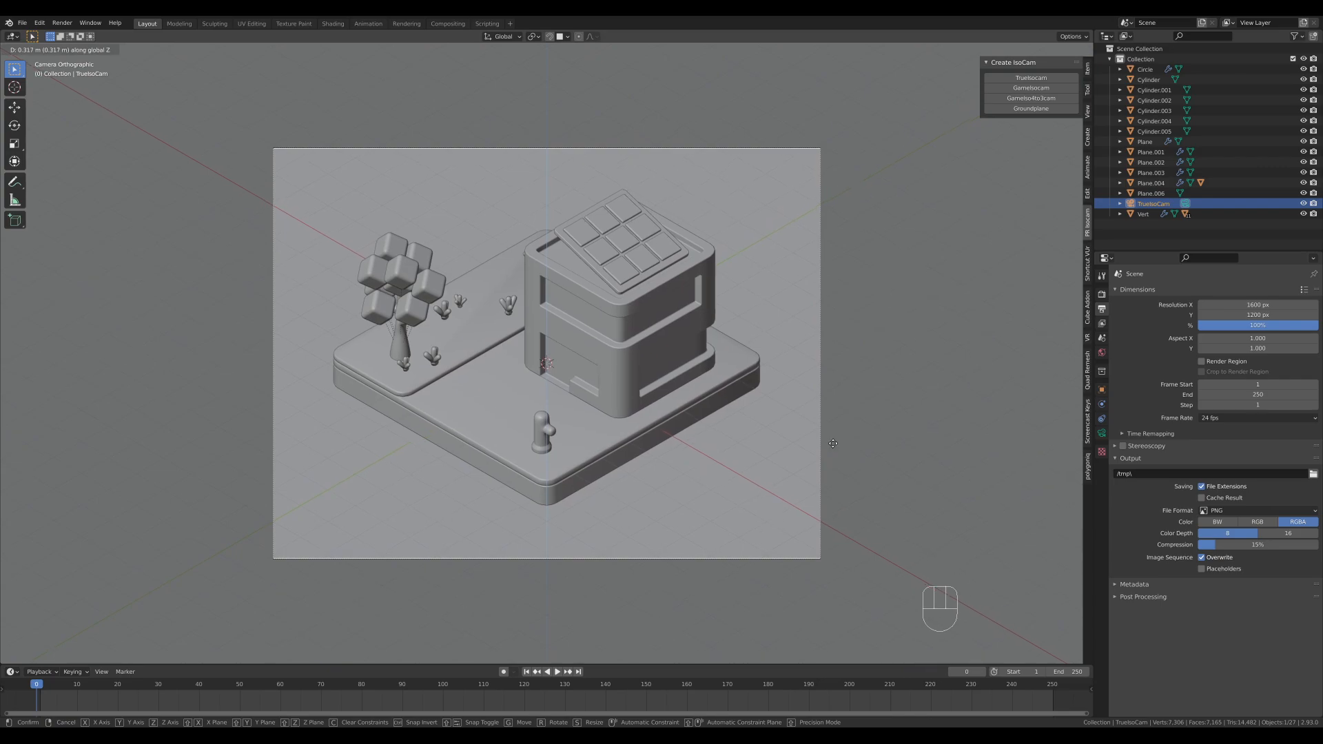
left_click(831, 441)
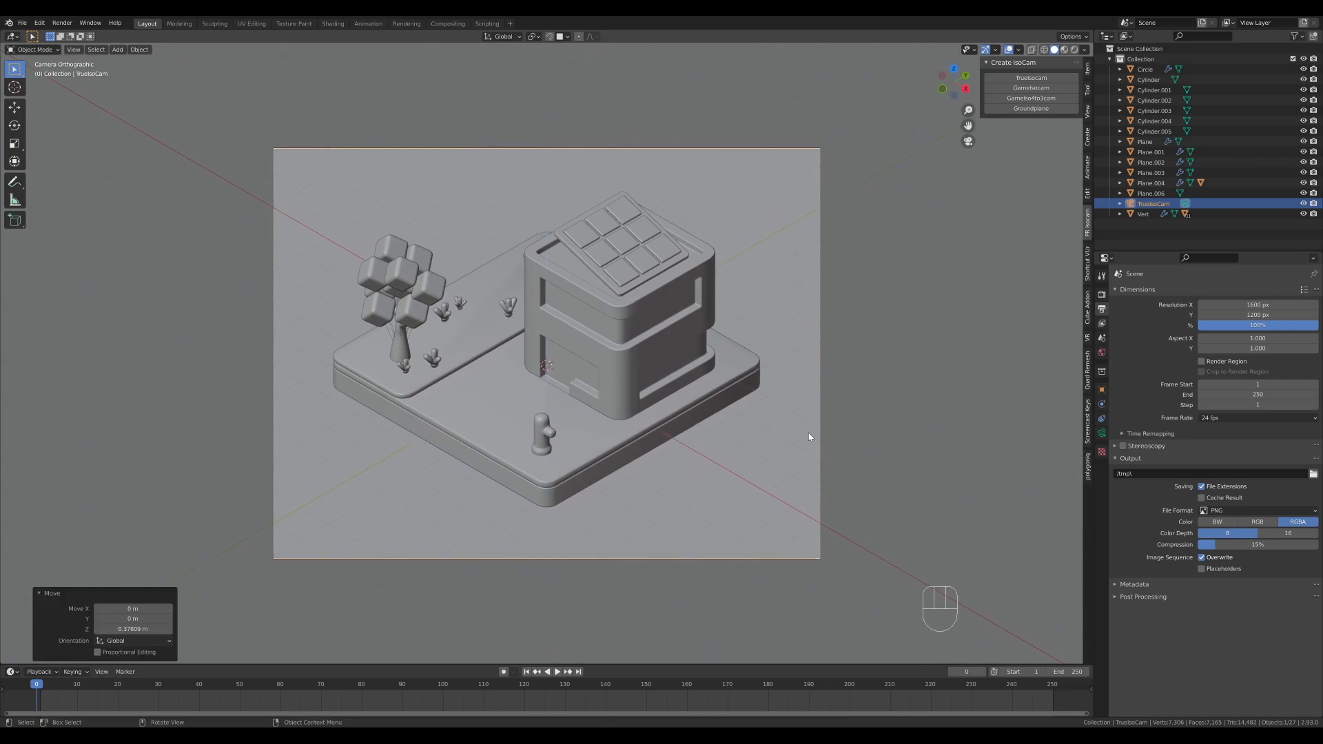
- Switch the viewport shading to Material Preview
key("z")
key("z")
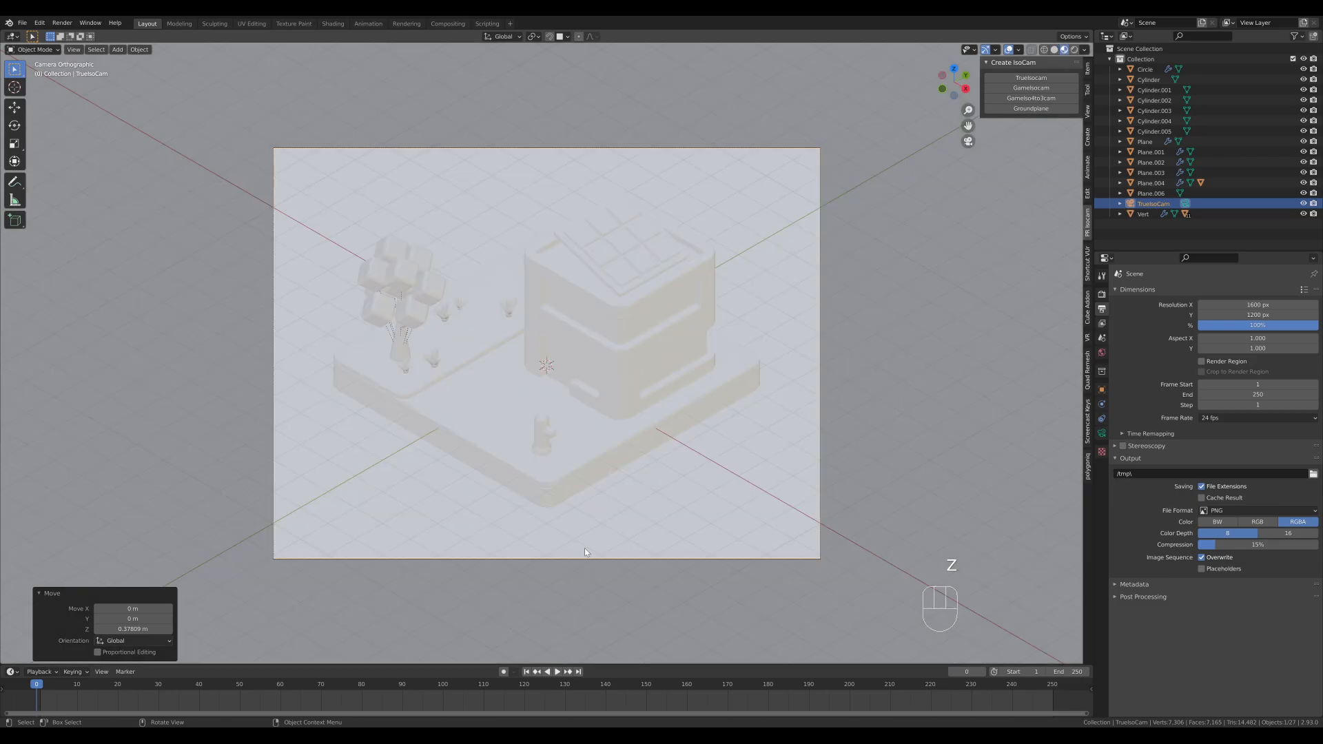
key("z")
left_click(604, 379)
- Give the large ground plane a new material with a violet-blue base color
left_click(622, 486)
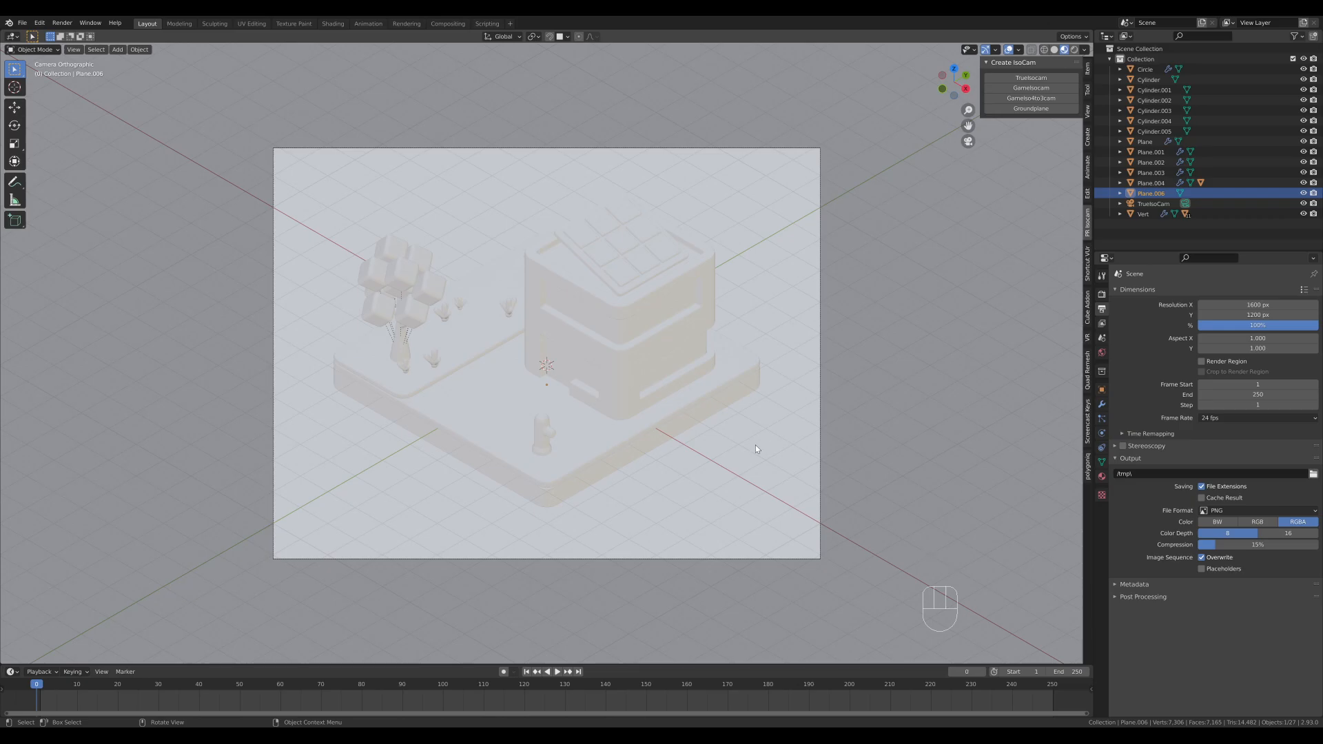
left_click(1102, 476)
left_click(1153, 337)
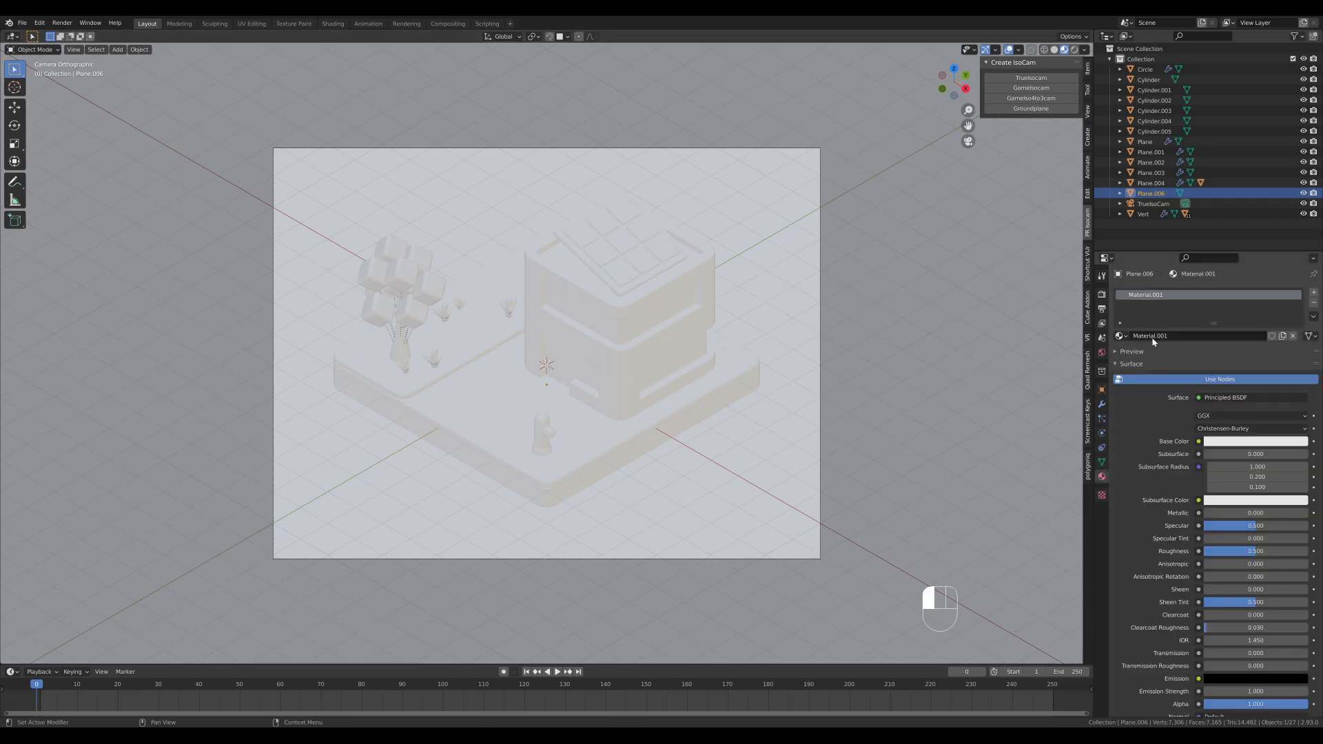
left_click(1256, 441)
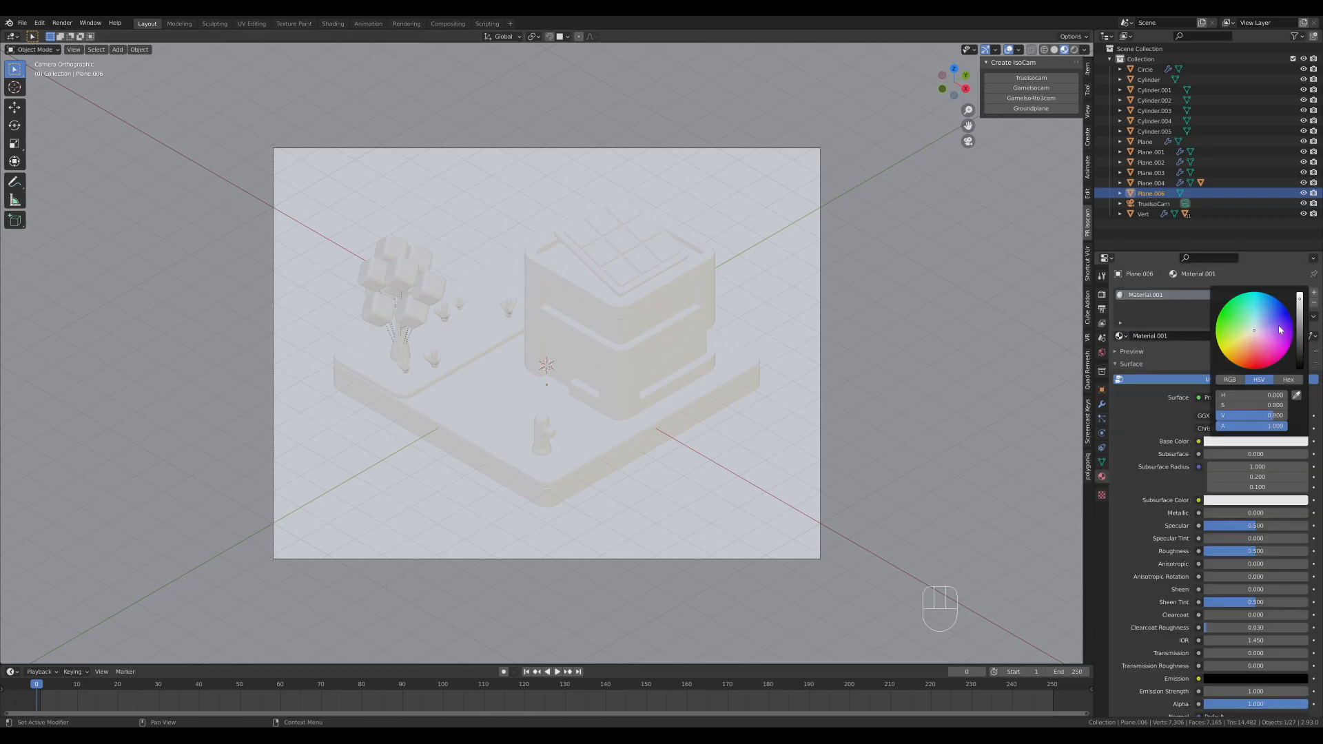
left_click(1281, 330)
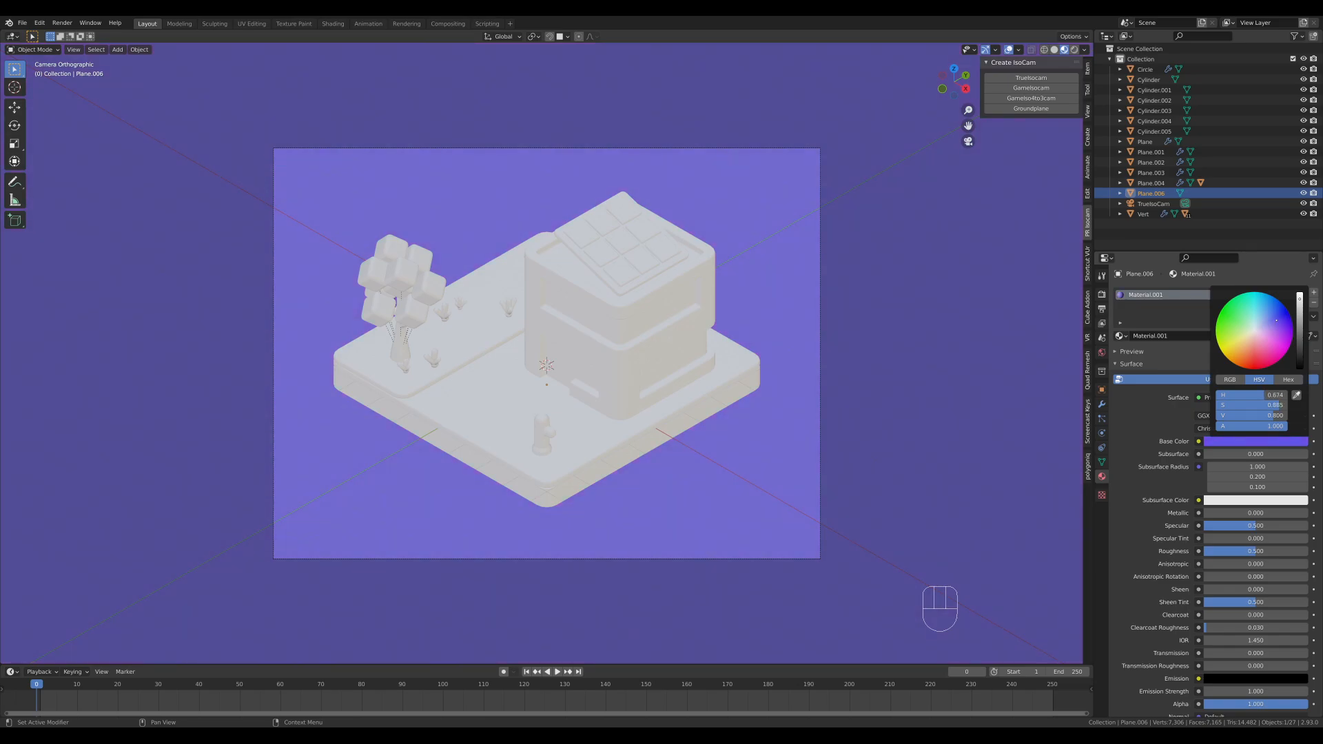
- Give the lower base platform a new material with a darkened orange-brown base color
left_click(633, 458)
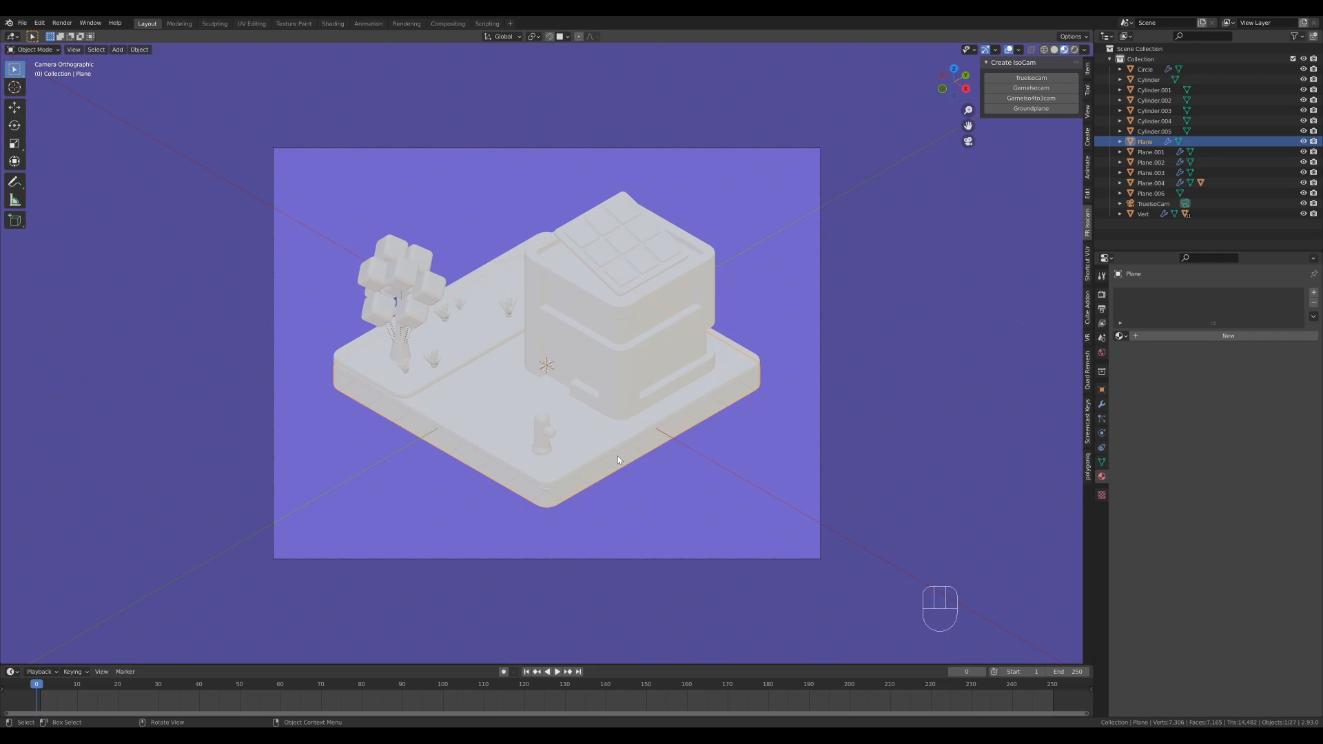
left_click(1137, 336)
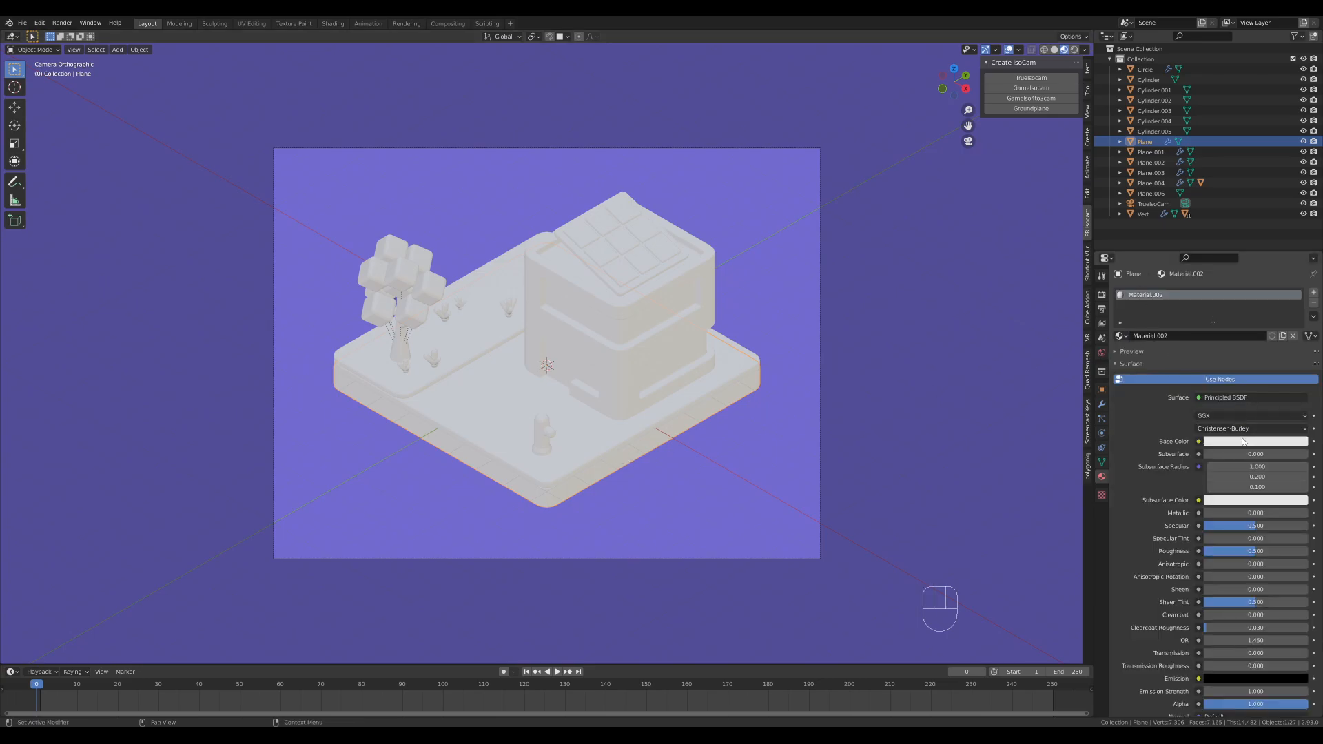
left_click(1244, 442)
left_click_drag(1249, 344, 1247, 348)
mouse_move(1303, 315)
left_mouse_down()
mouse_move(1302, 341)
mouse_move(1301, 326)
mouse_move(1249, 346)
left_mouse_up()
left_click_drag(1254, 341, 1249, 350)
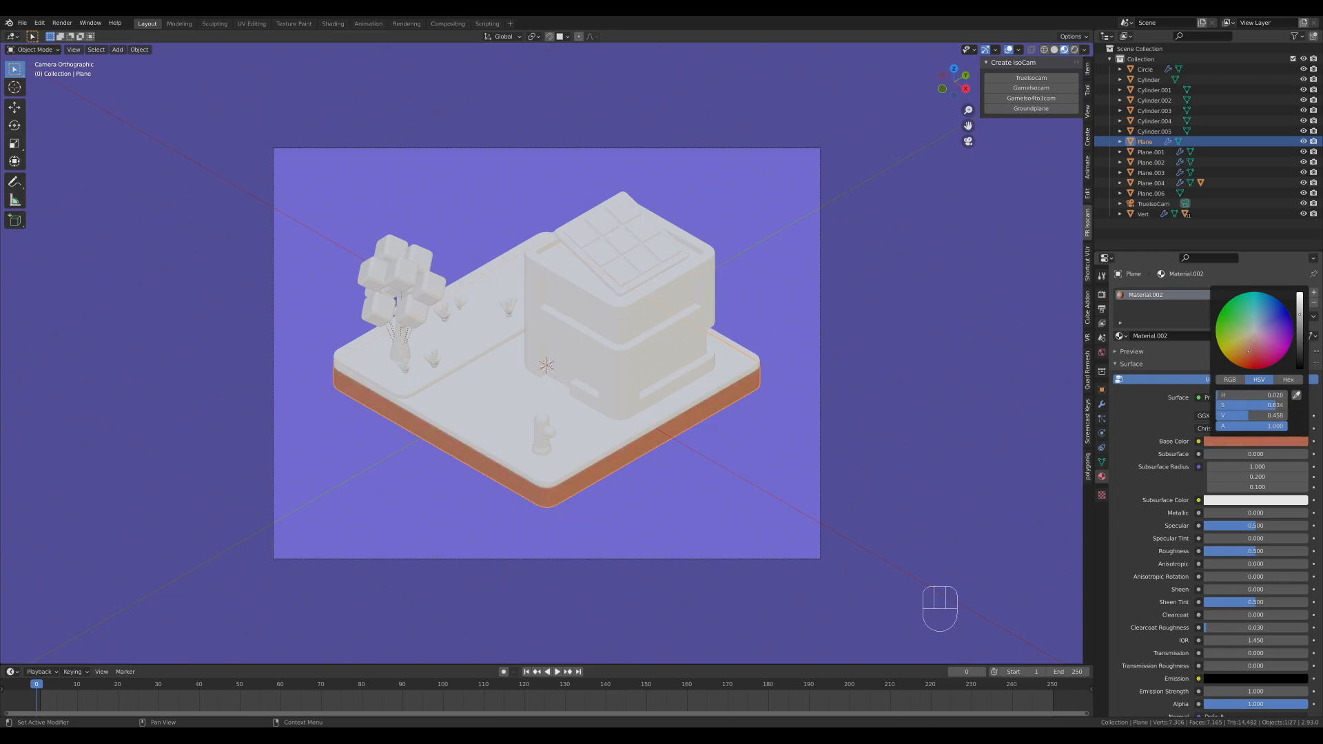
left_click_drag(1249, 352, 1242, 355)
- Give the pavement slab on top of the base a new material with a bluish-grey base color
left_click(593, 449)
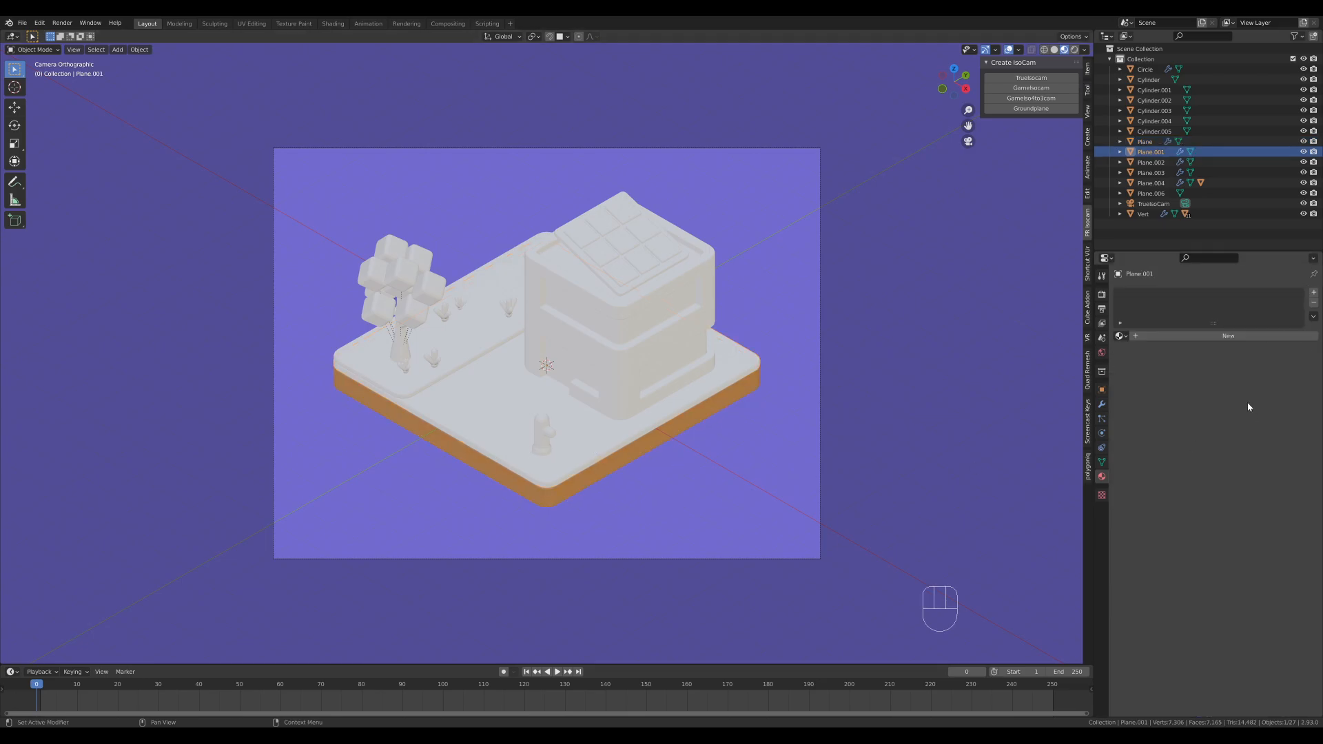
left_click(1258, 446)
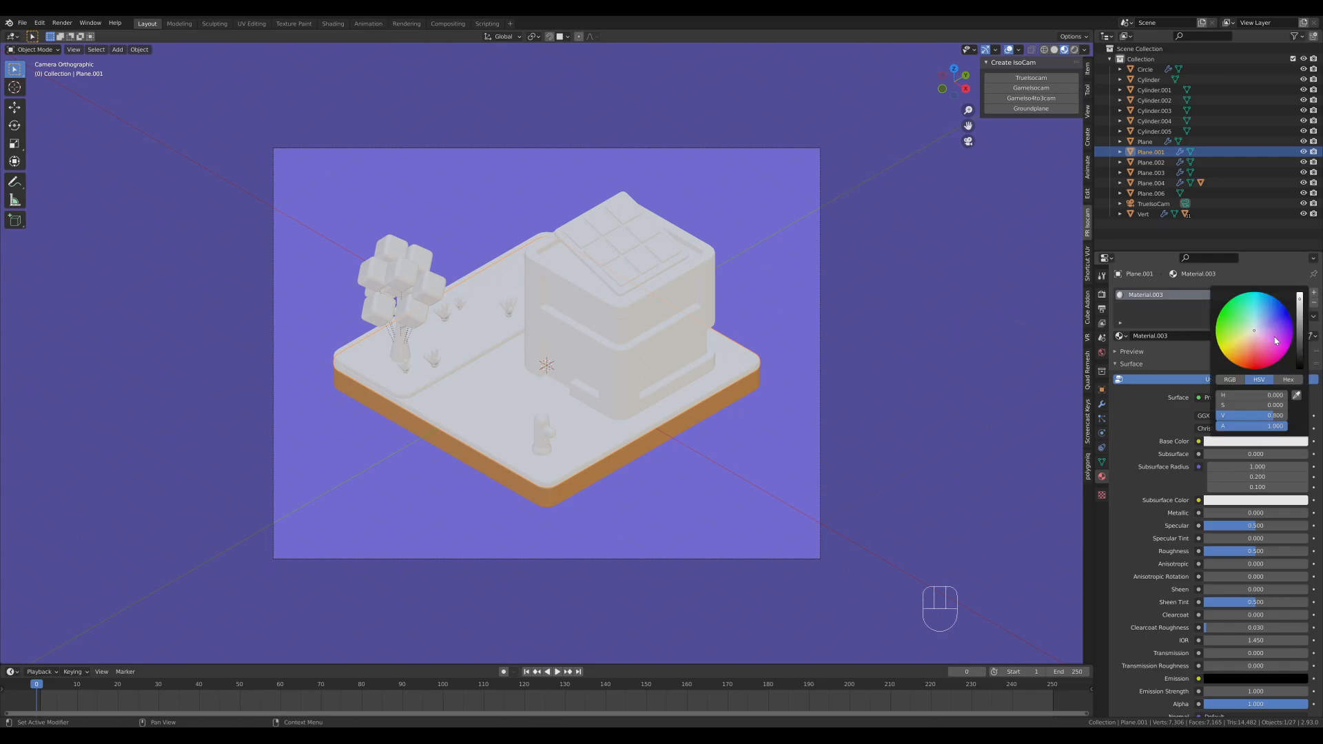
left_click_drag(1304, 330, 1259, 328)
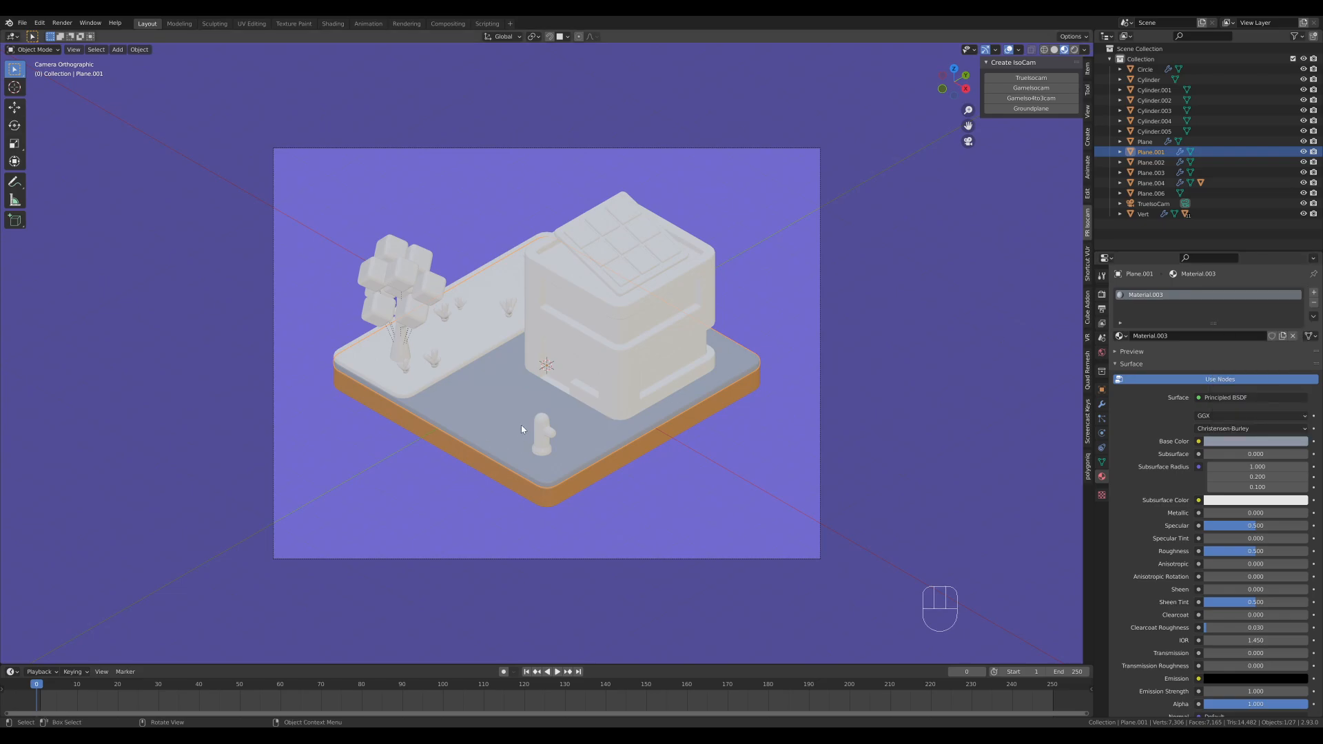
- Give the raised lawn strip under the tree a new material with a slightly darkened grass-green base color
left_click(404, 386)
left_click(1182, 336)
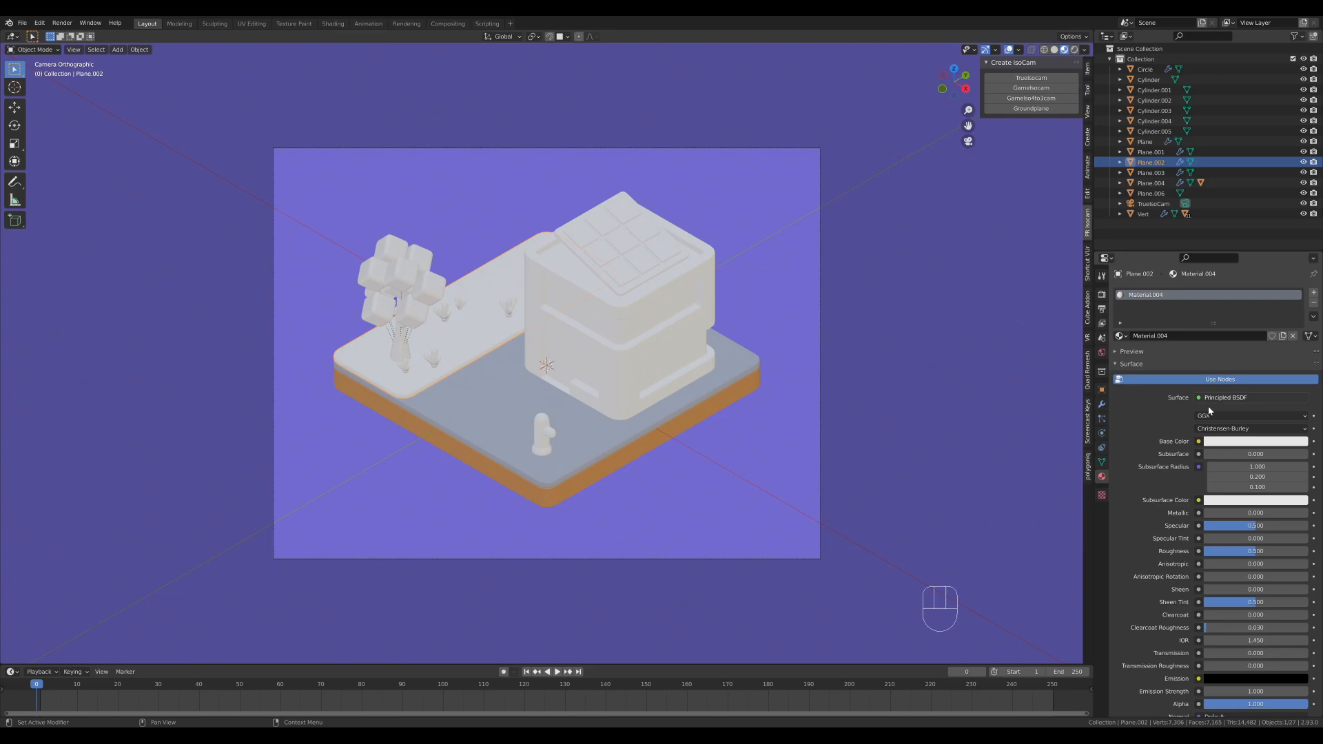
left_click(1229, 443)
left_click_drag(1244, 327, 1237, 337)
mouse_move(1300, 304)
left_mouse_down()
mouse_move(1301, 317)
mouse_move(1224, 338)
left_mouse_up()
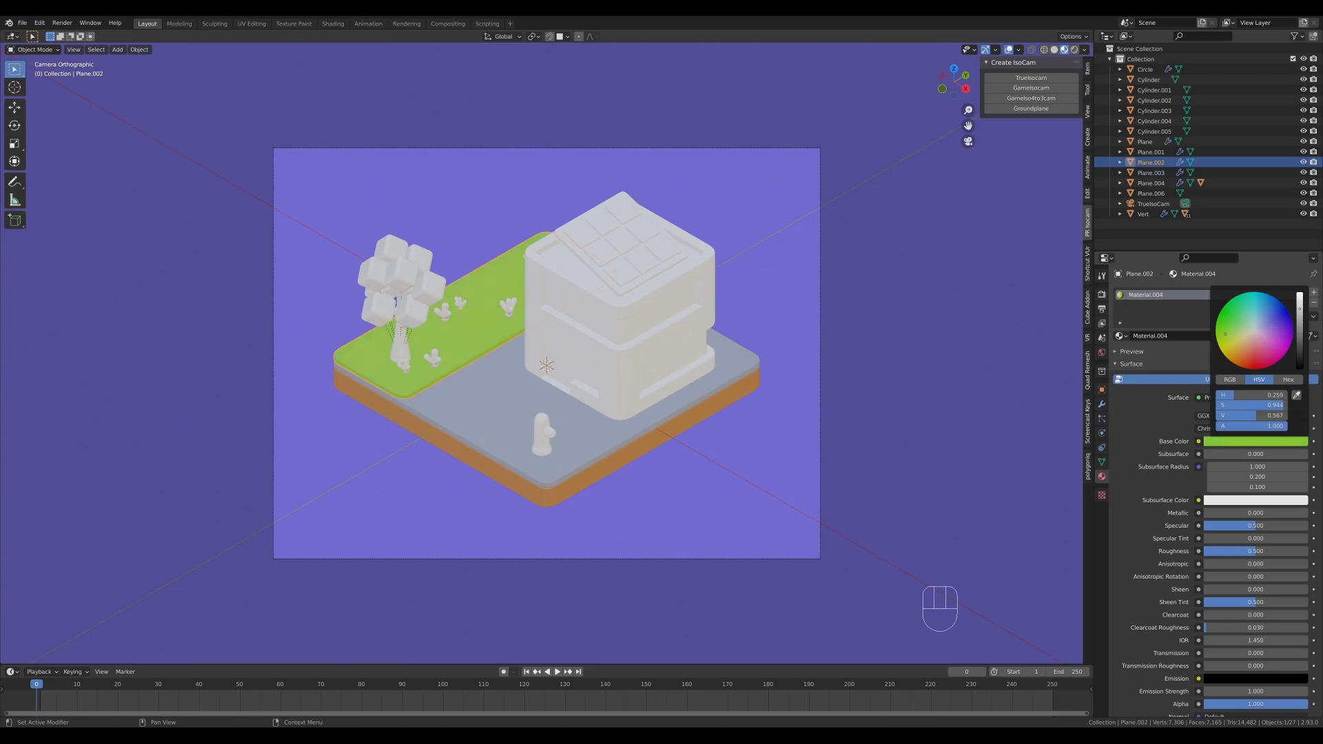
- Assign the green Material.004 to the tree's foliage cubes and the orange-brown Material.002 to its trunk
left_click(414, 267)
left_click(1122, 335)
left_click(1142, 396)
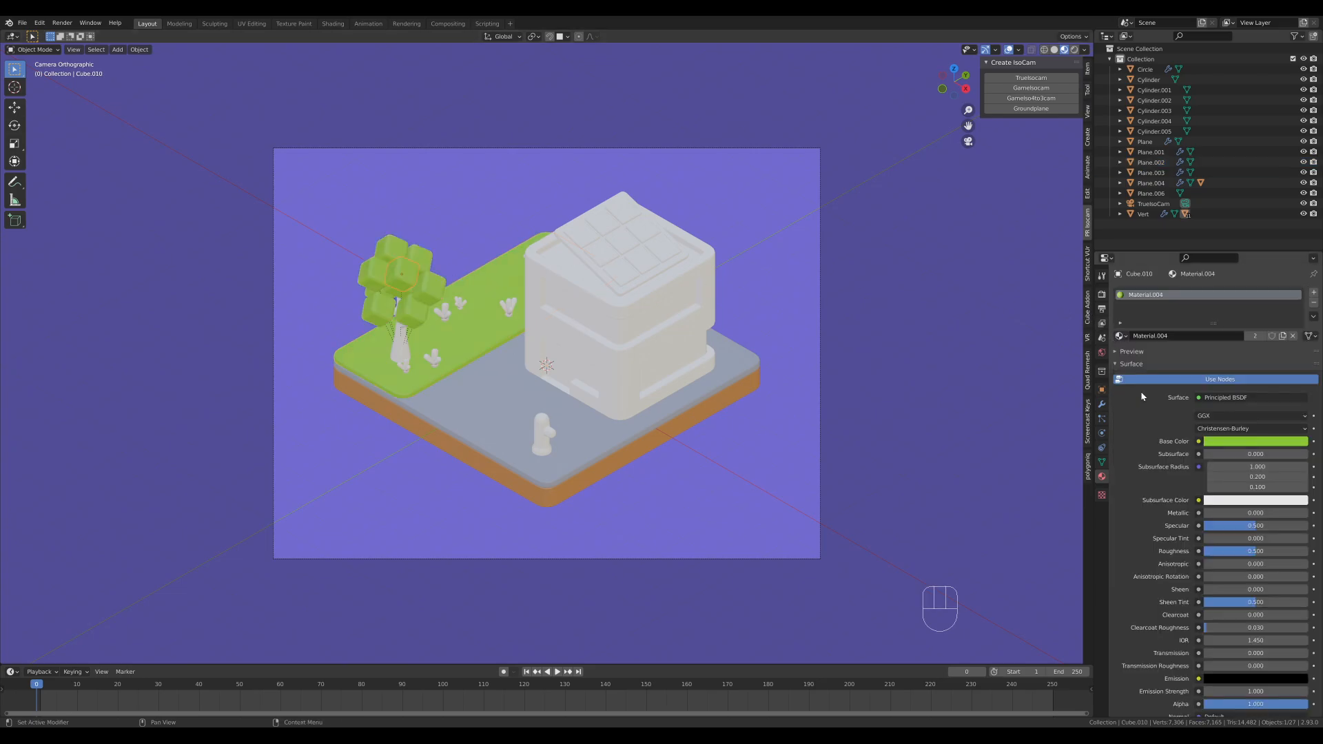
left_click(395, 352)
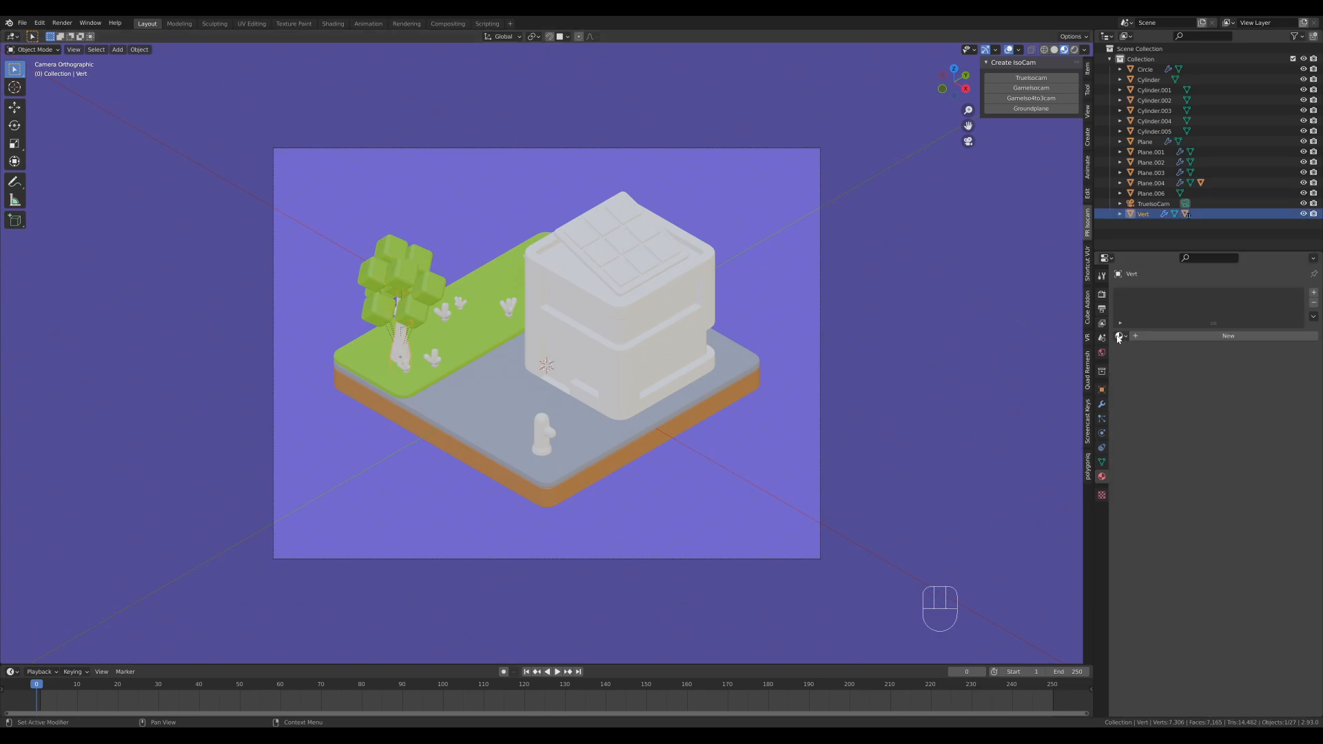
left_click(1119, 335)
left_click(1148, 372)
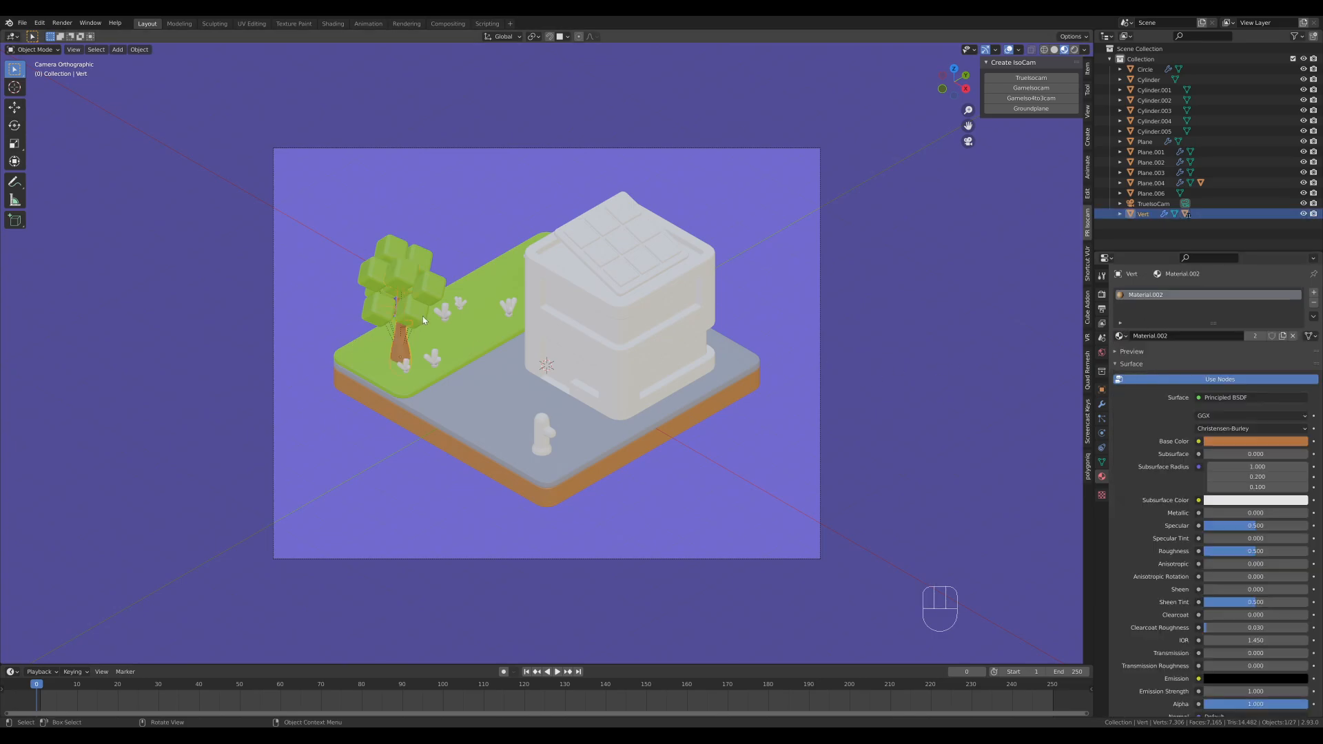
- Assign the green Material.004 to the grass tufts on the lawn
left_click(412, 361)
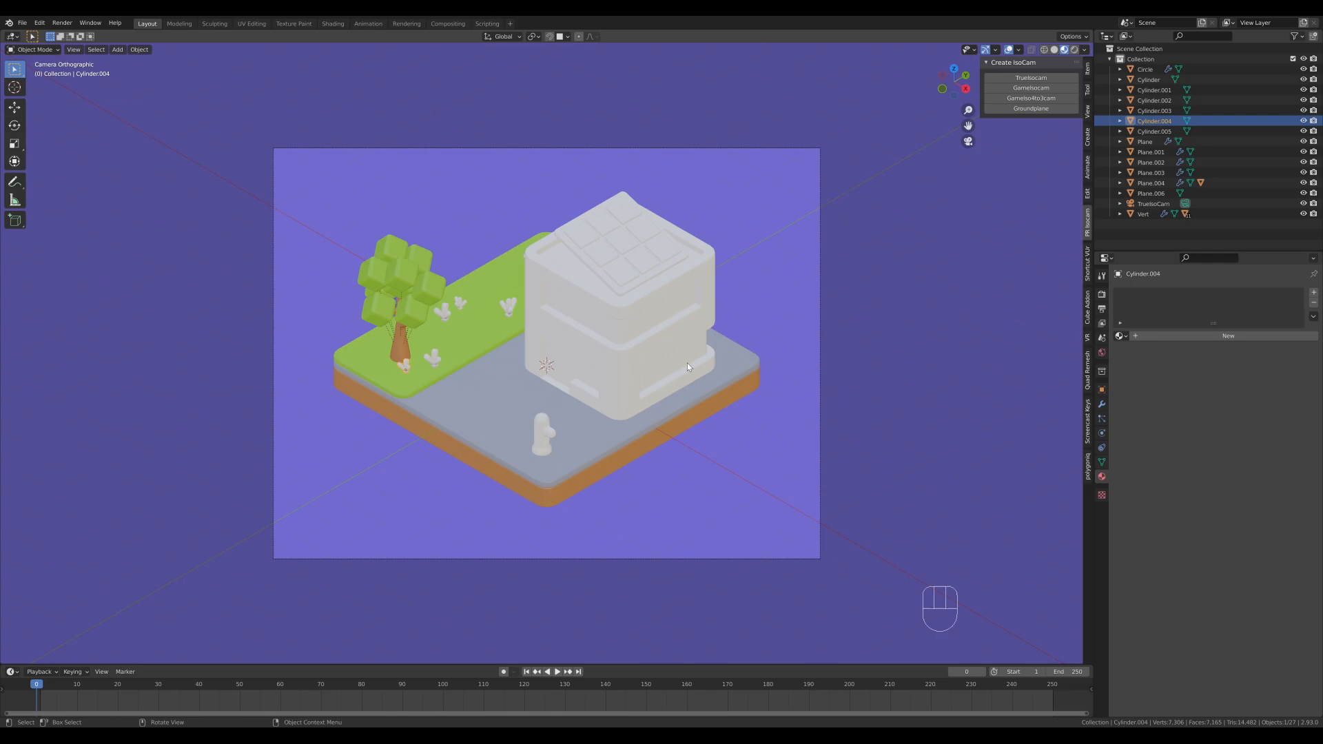
left_click(1119, 336)
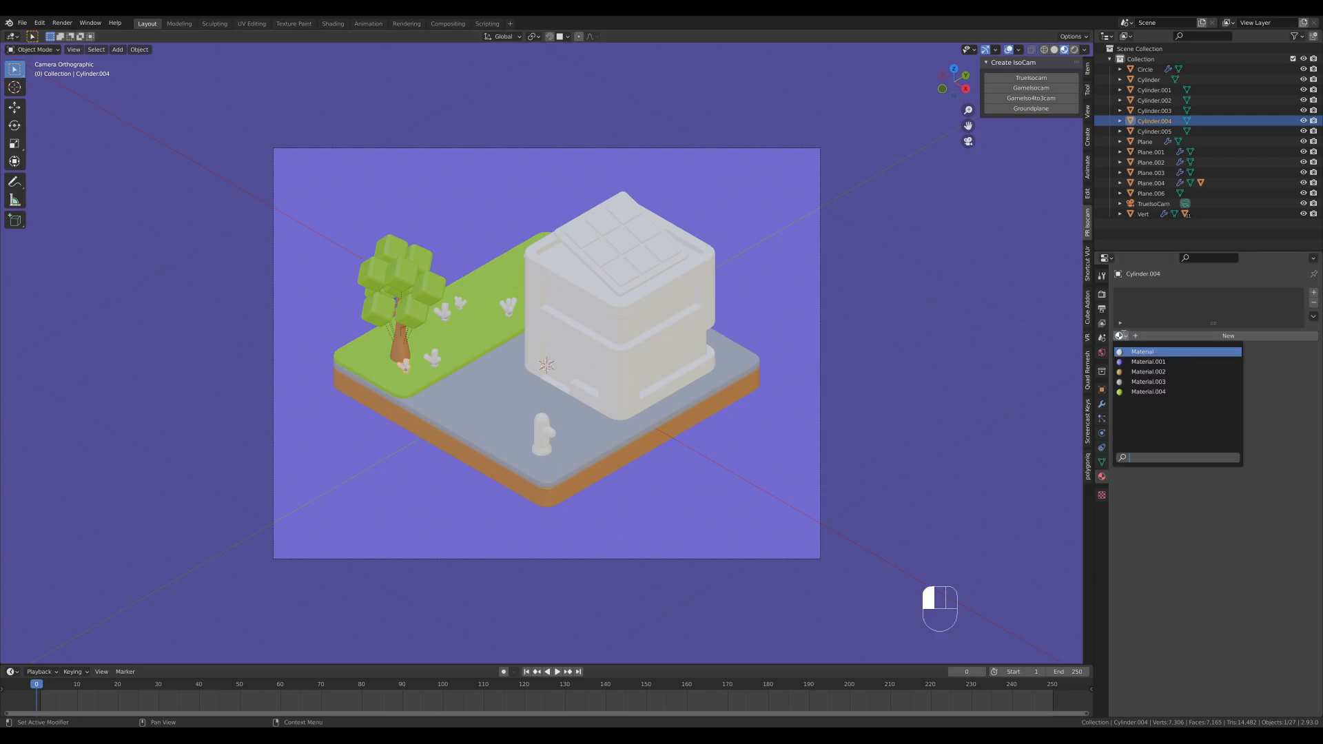
left_click(1133, 391)
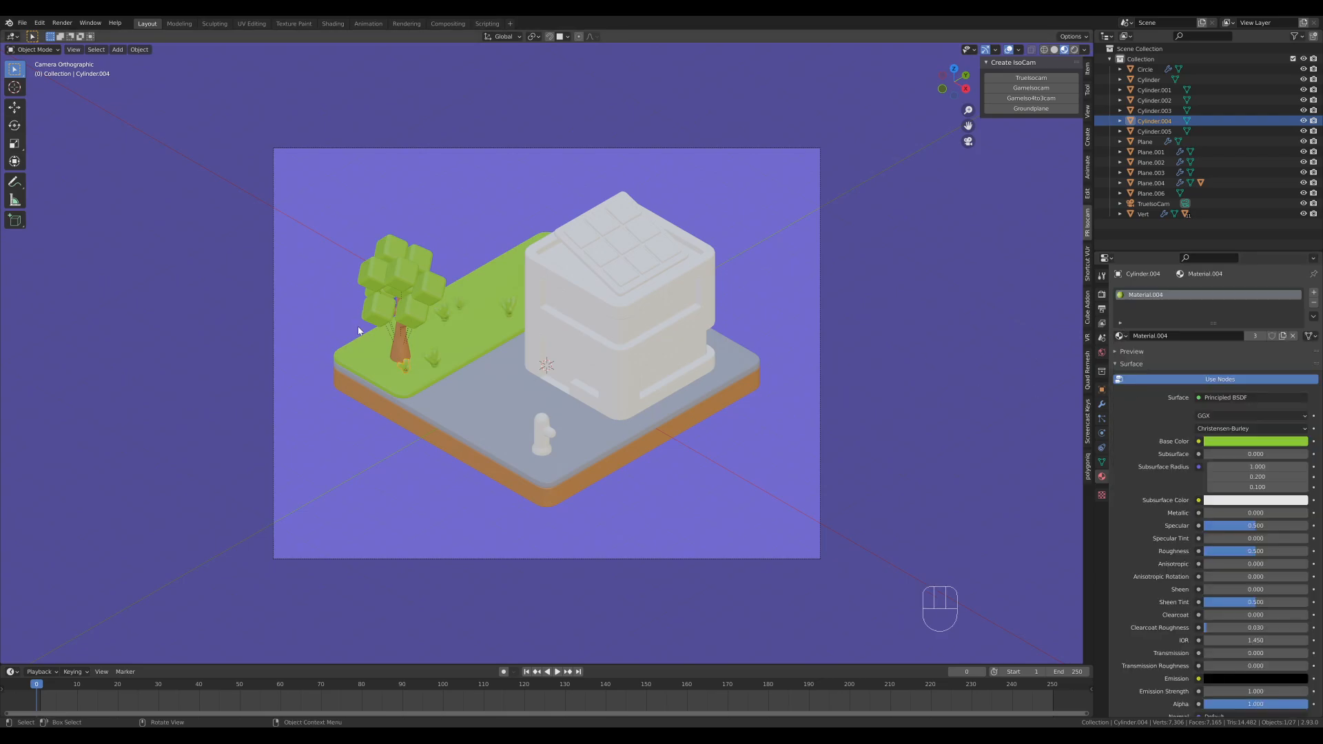
- Give the building a new material with a pure white base color, value 1.000
left_click(635, 370)
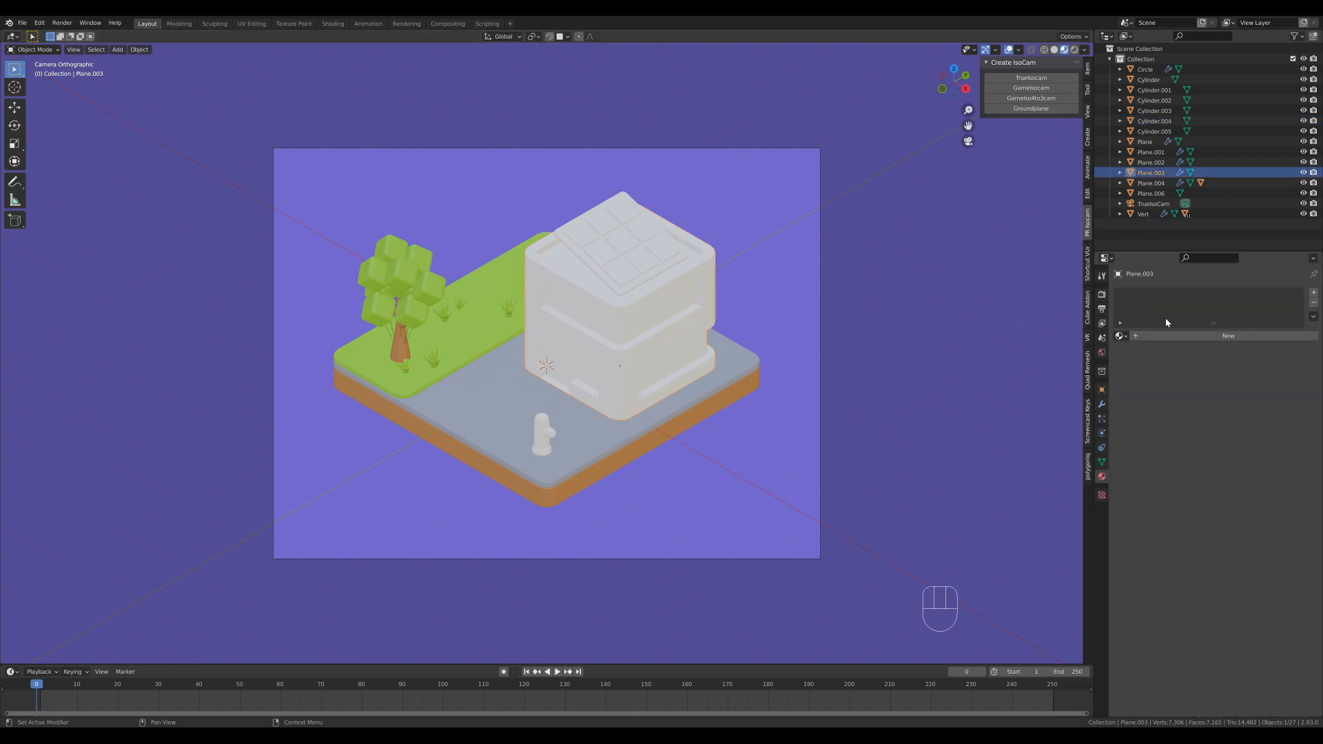
left_click(1157, 336)
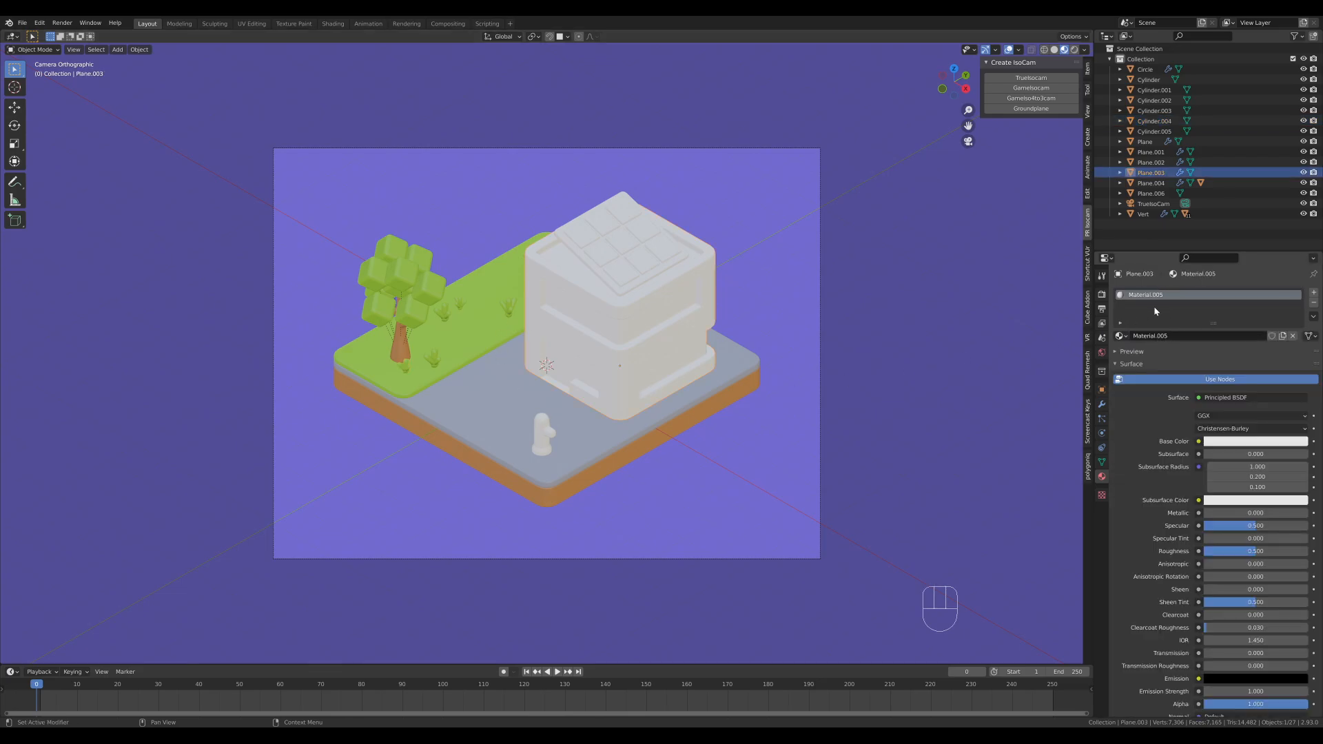
left_click(1260, 442)
left_click_drag(1304, 306, 1302, 283)
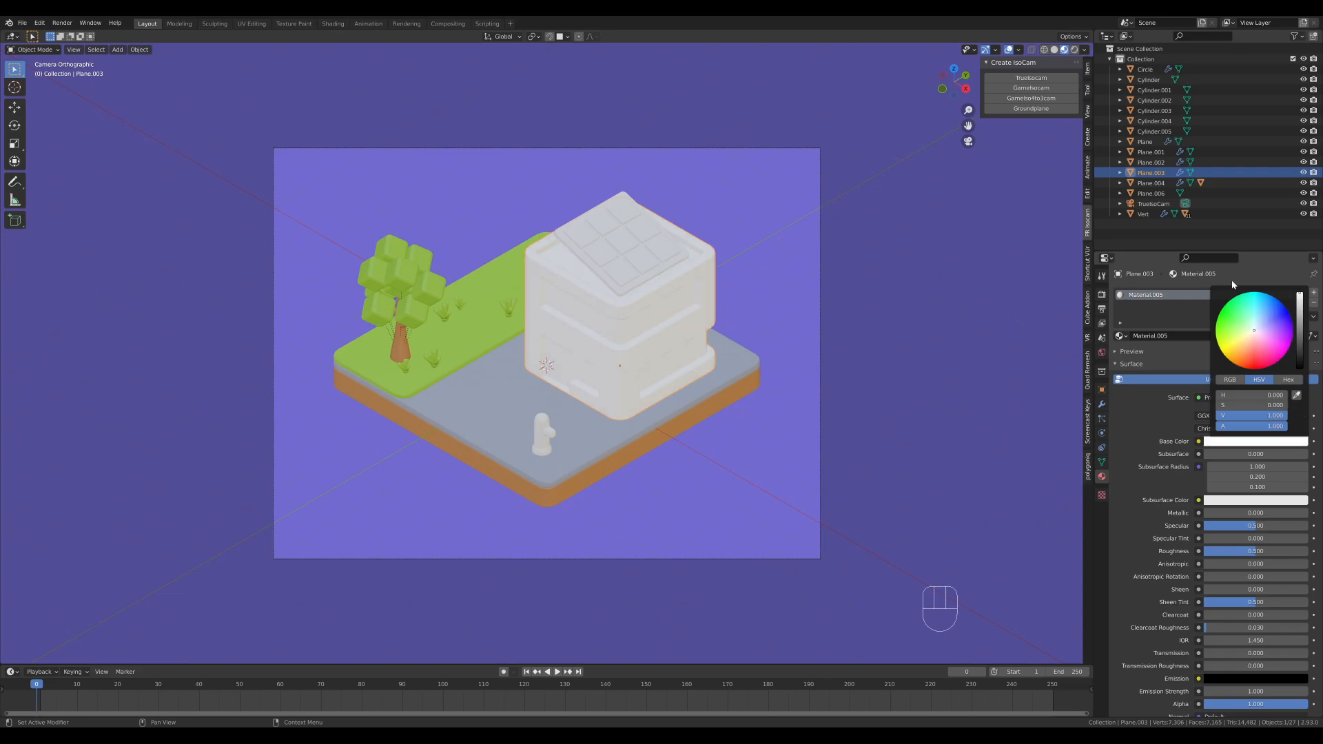
- Give the fire hydrant a new material with a saturated red base color
left_click(543, 441)
left_click(1186, 335)
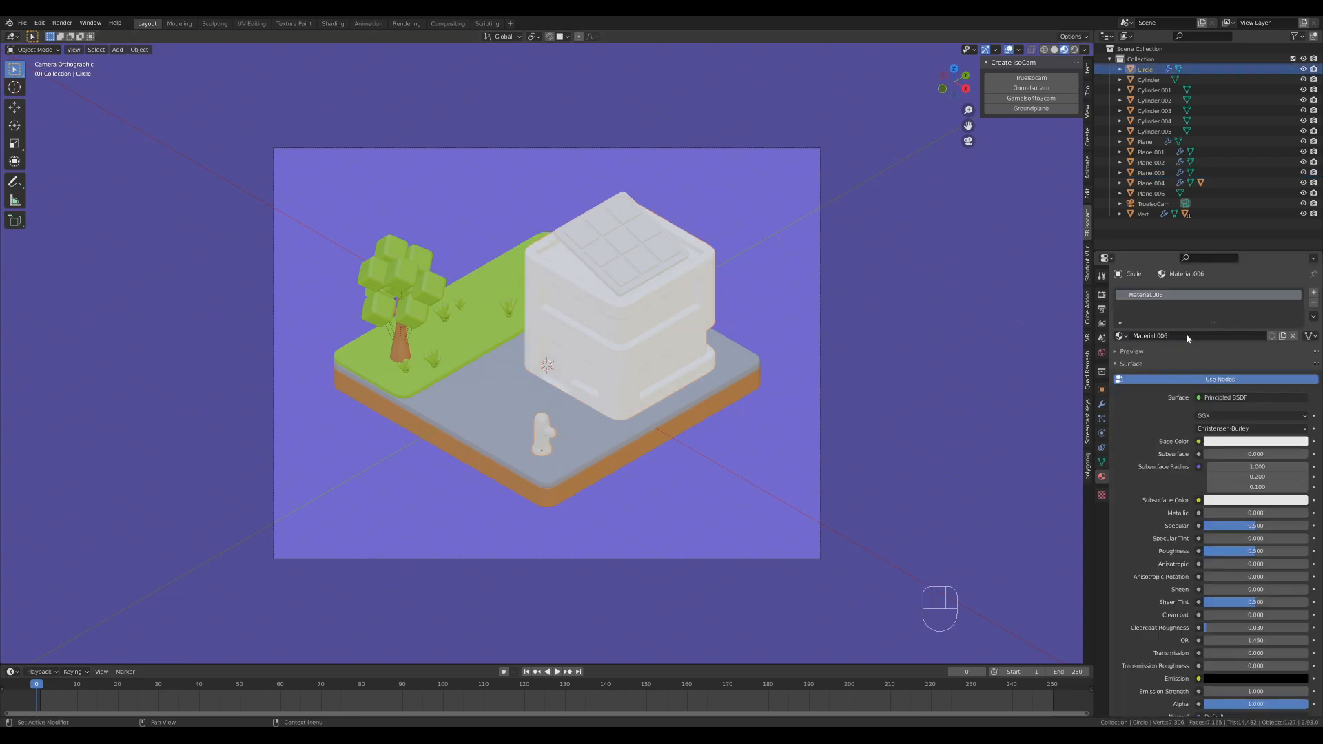
left_click(1243, 444)
left_click(1254, 363)
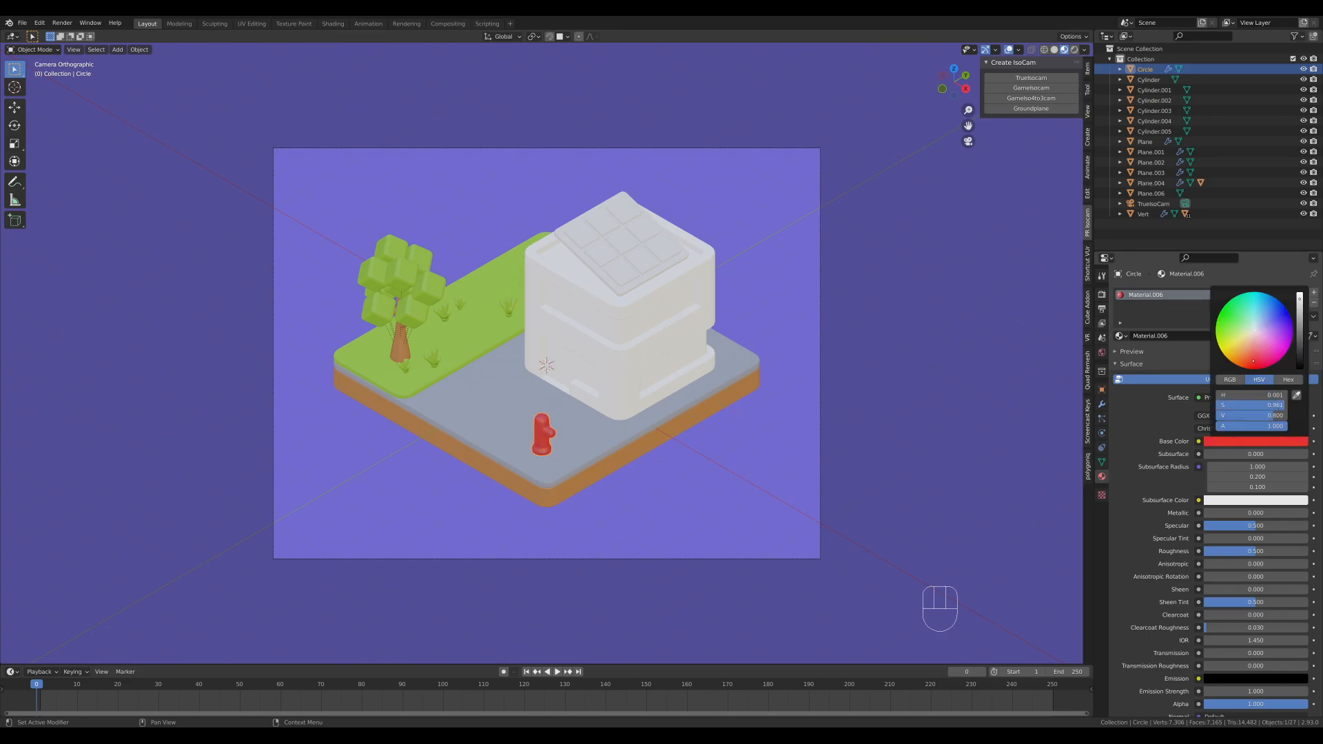
left_click(604, 259)
key("ctrl+z")
key("ctrl+z")
- Assign the bluish-grey Material.003 to the frame of the roof's solar panel
left_click(606, 259)
left_click(1122, 337)
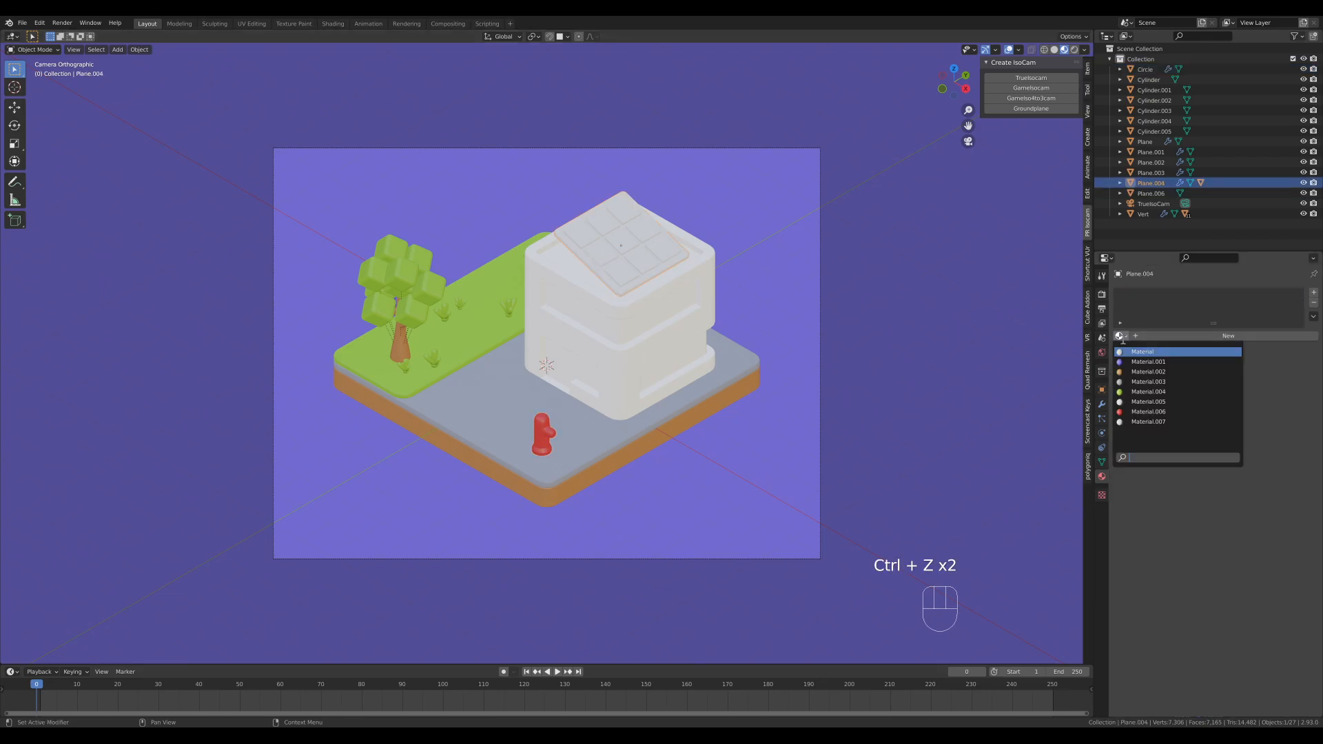
left_click(1149, 422)
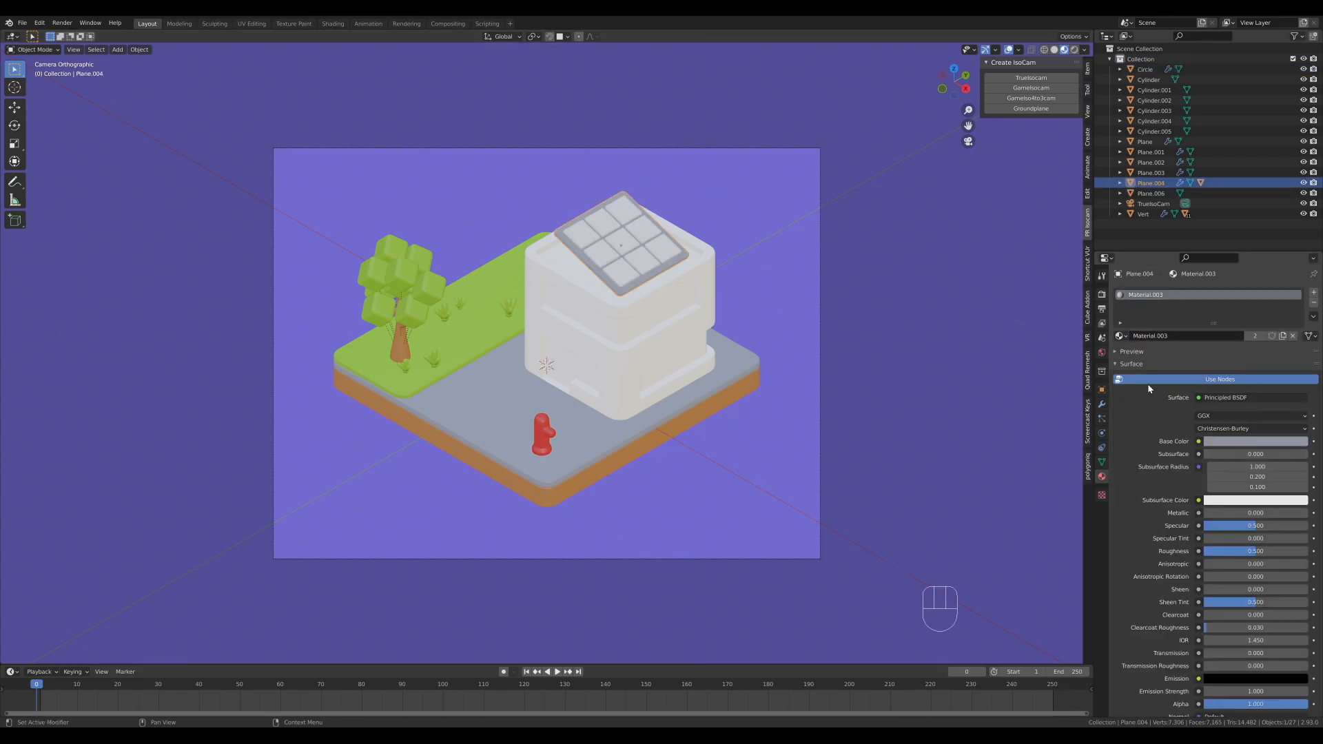
- Give the cells of the roof's solar panel a saturated blue base color on Material.007
left_click(635, 258)
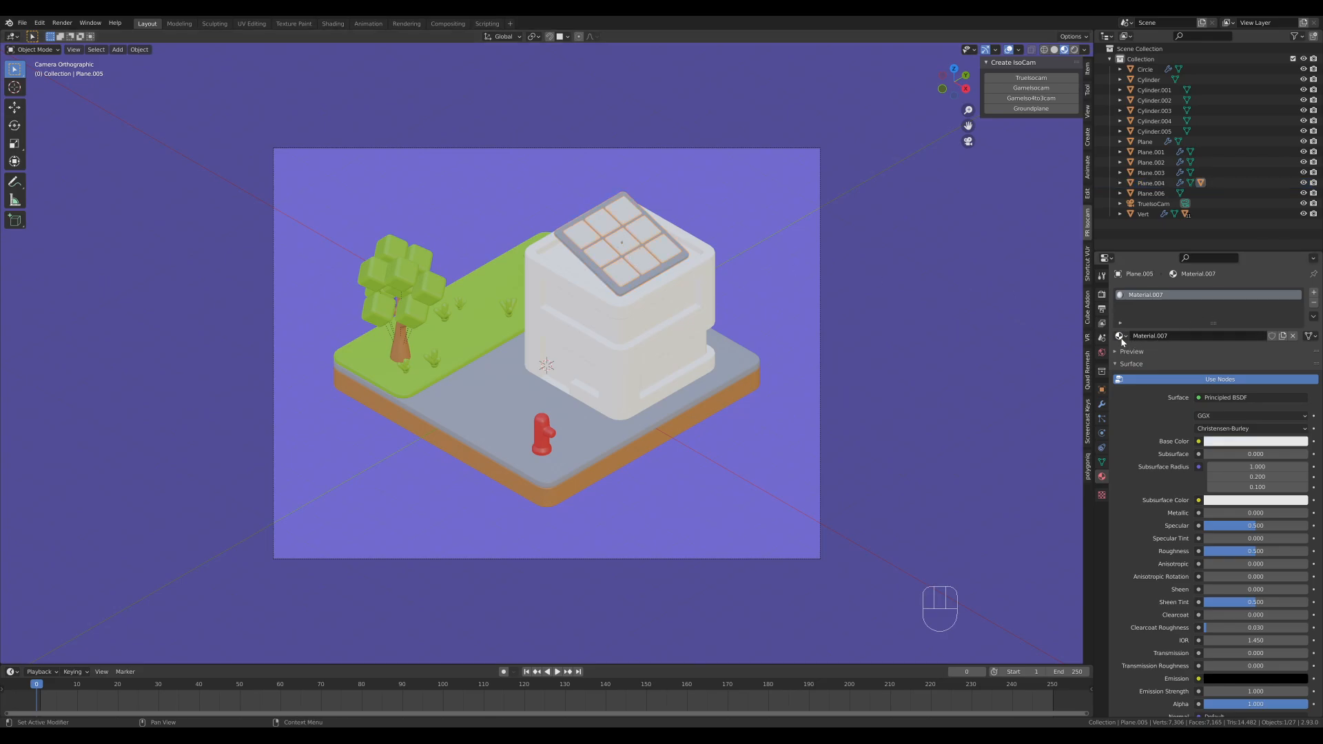
left_click(1243, 445)
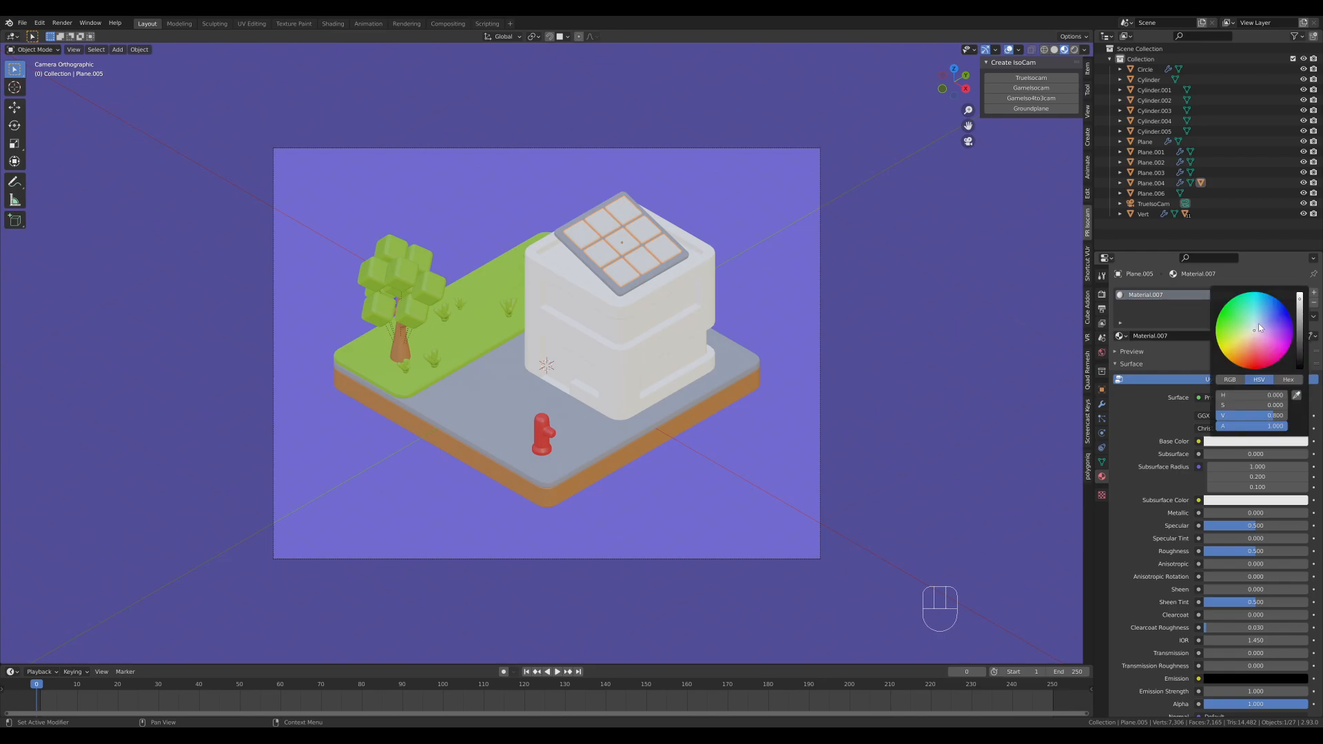
left_click(1267, 304)
left_click_drag(1267, 304, 1273, 312)
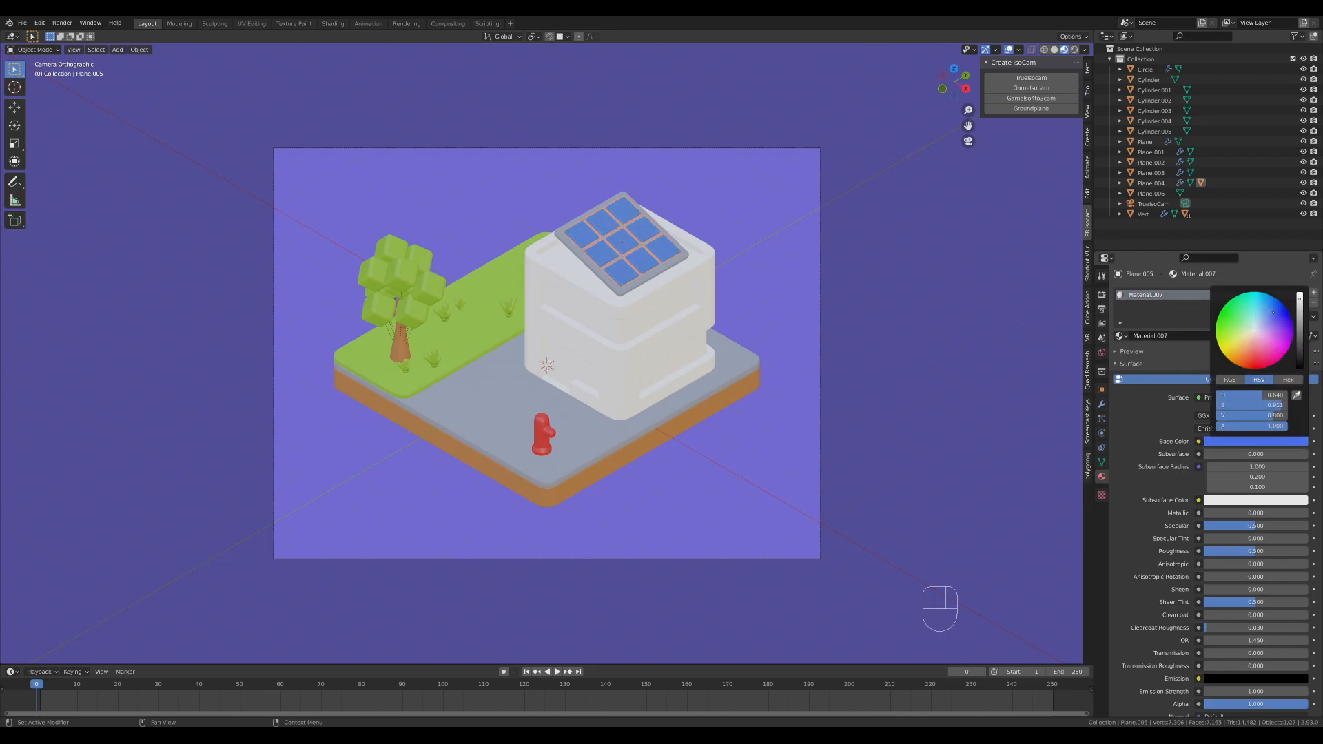
- Edit the building mesh and select the path of recessed upper-floor window faces wrapping around the front corner
left_click(649, 356)
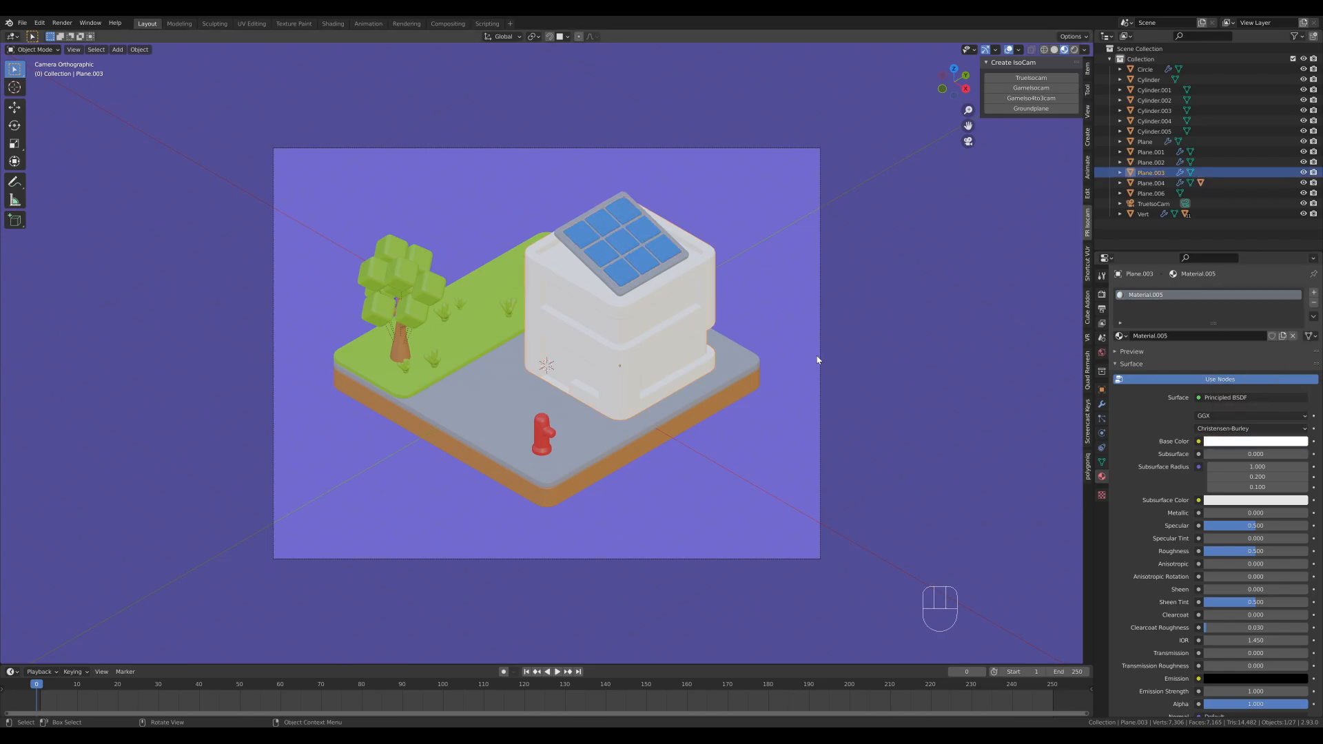
middle_click_drag(815, 357, 835, 285)
scroll(735, 357, "up", 7)
key("Tab")
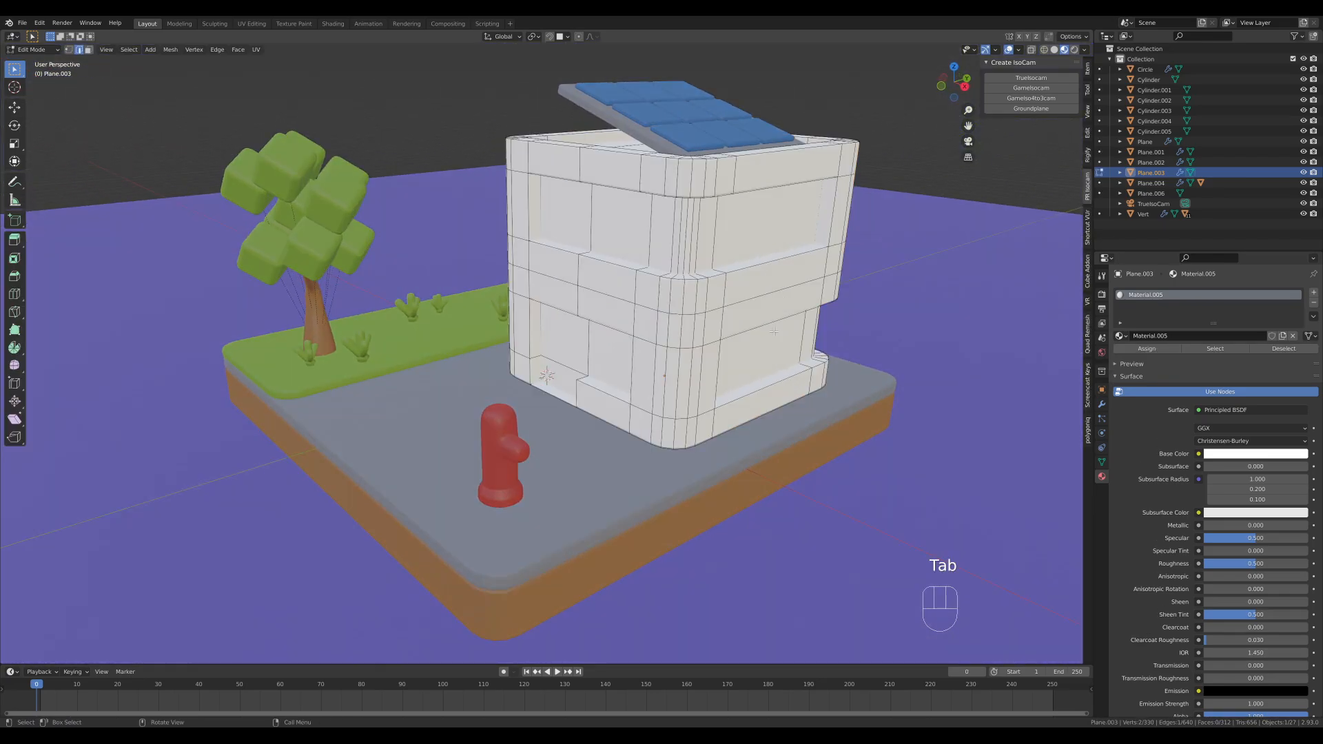
key("3")
left_click(574, 207)
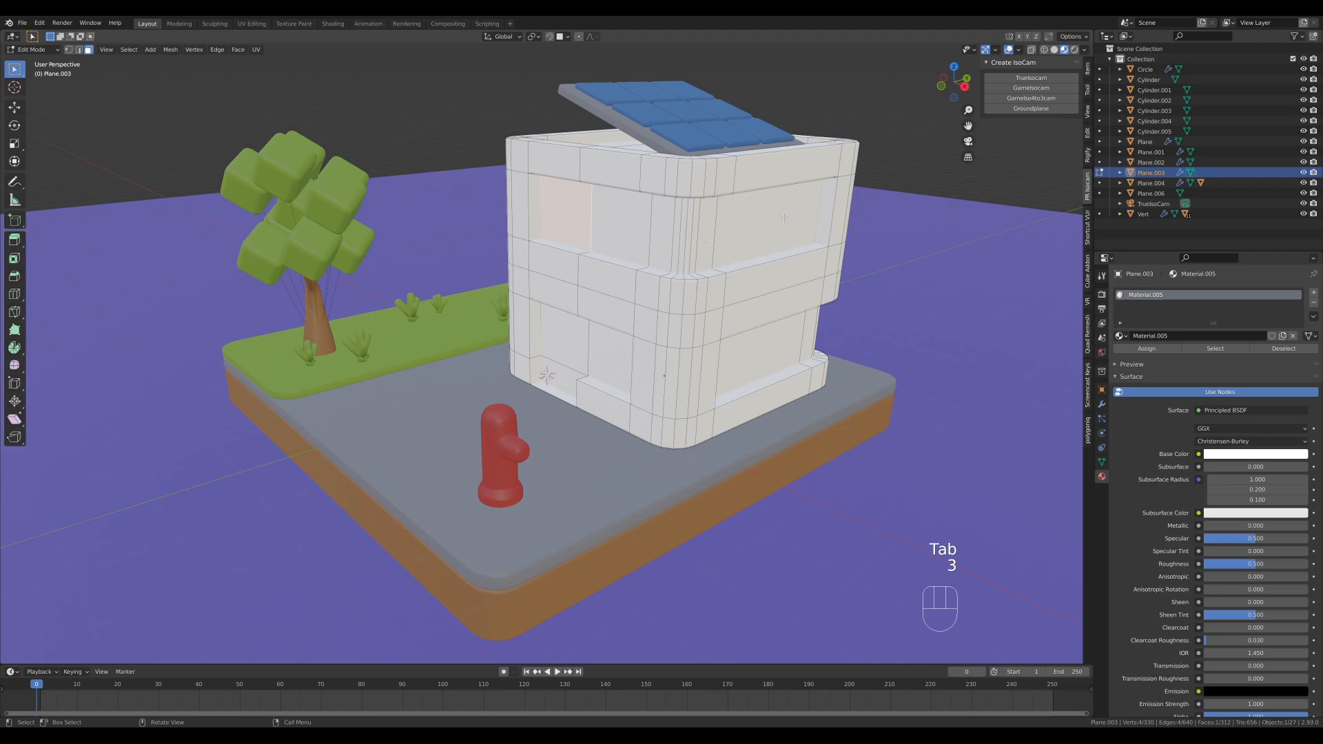
left_click(754, 233, "ctrl")
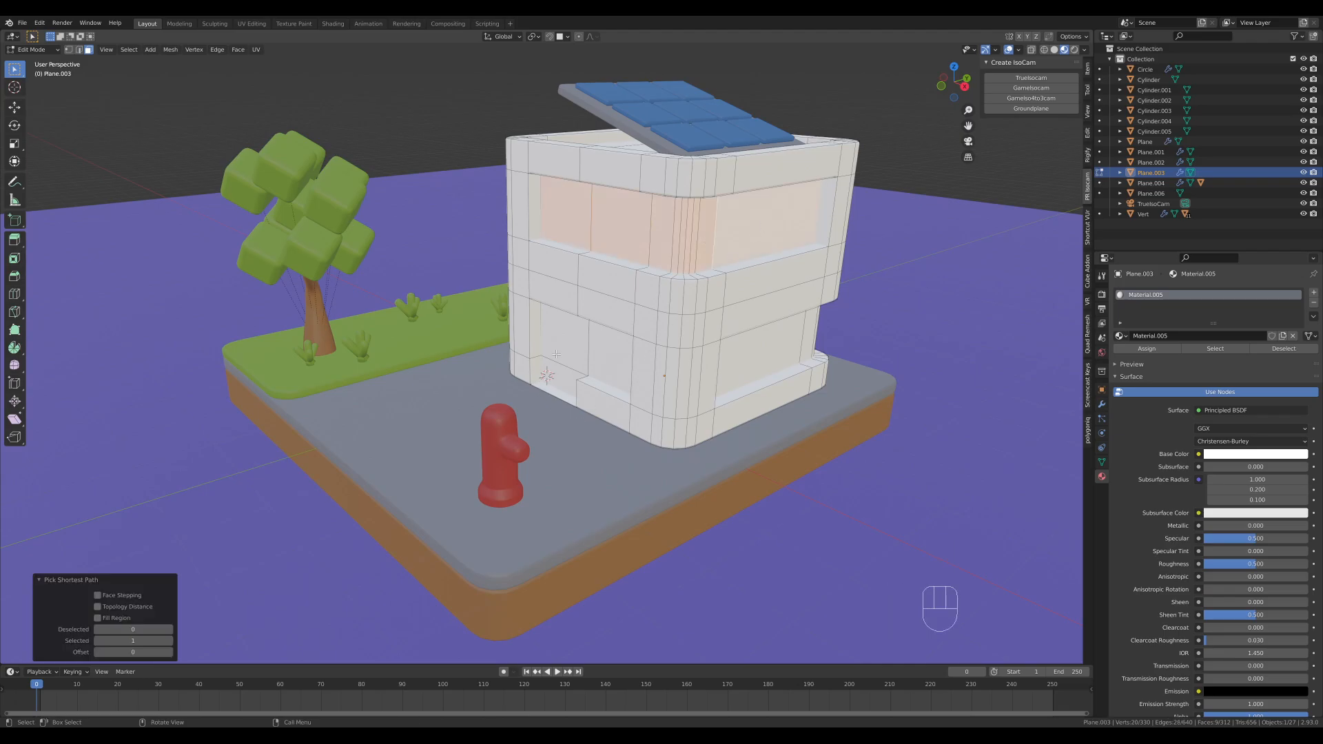
- Extend the selection with the recessed ground-floor entrance and window faces on both sides of the building
left_click(556, 375, "shift")
left_click(566, 347, "shift")
left_click(608, 358, "shift")
middle_click_drag(871, 298, 839, 300)
left_click(730, 357, "shift")
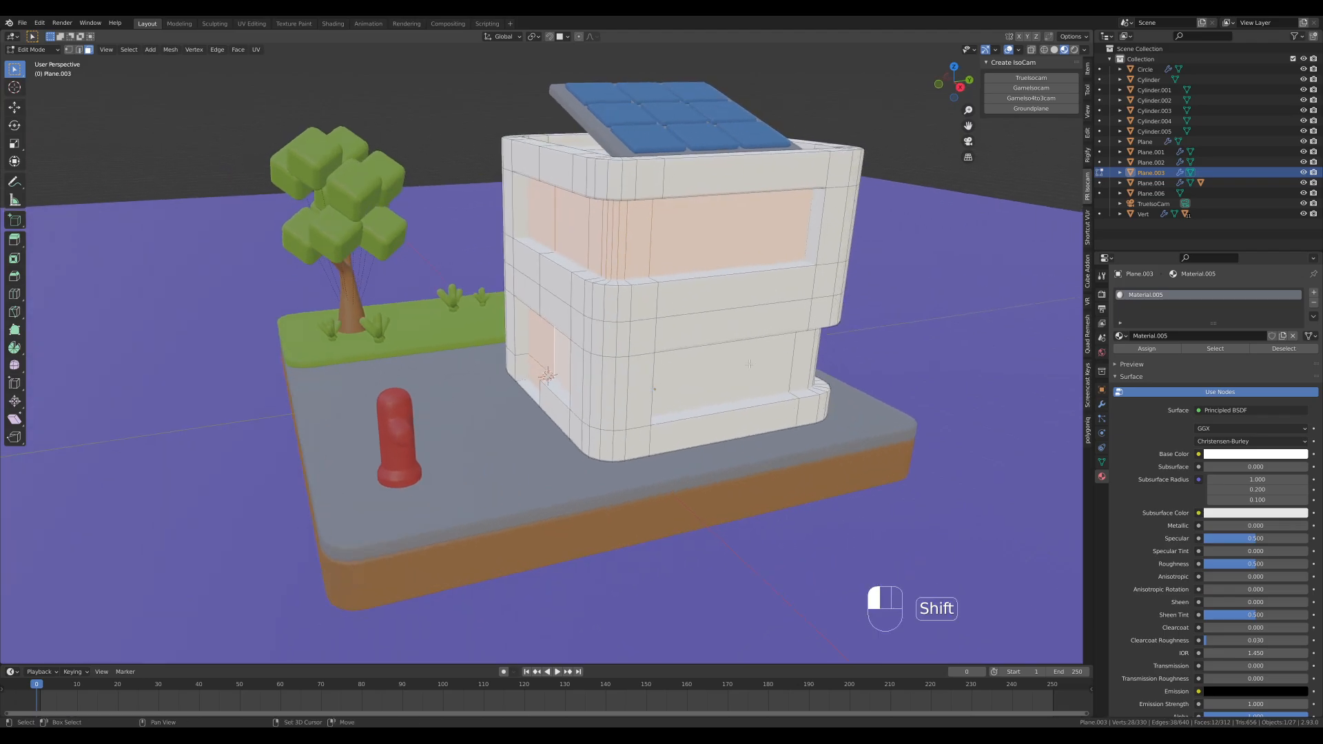
middle_click_drag(953, 359, 775, 430)
left_click(572, 415, "ctrl")
- Add a second material slot with a new material to the building and assign it to the selected window faces
left_click(1314, 292)
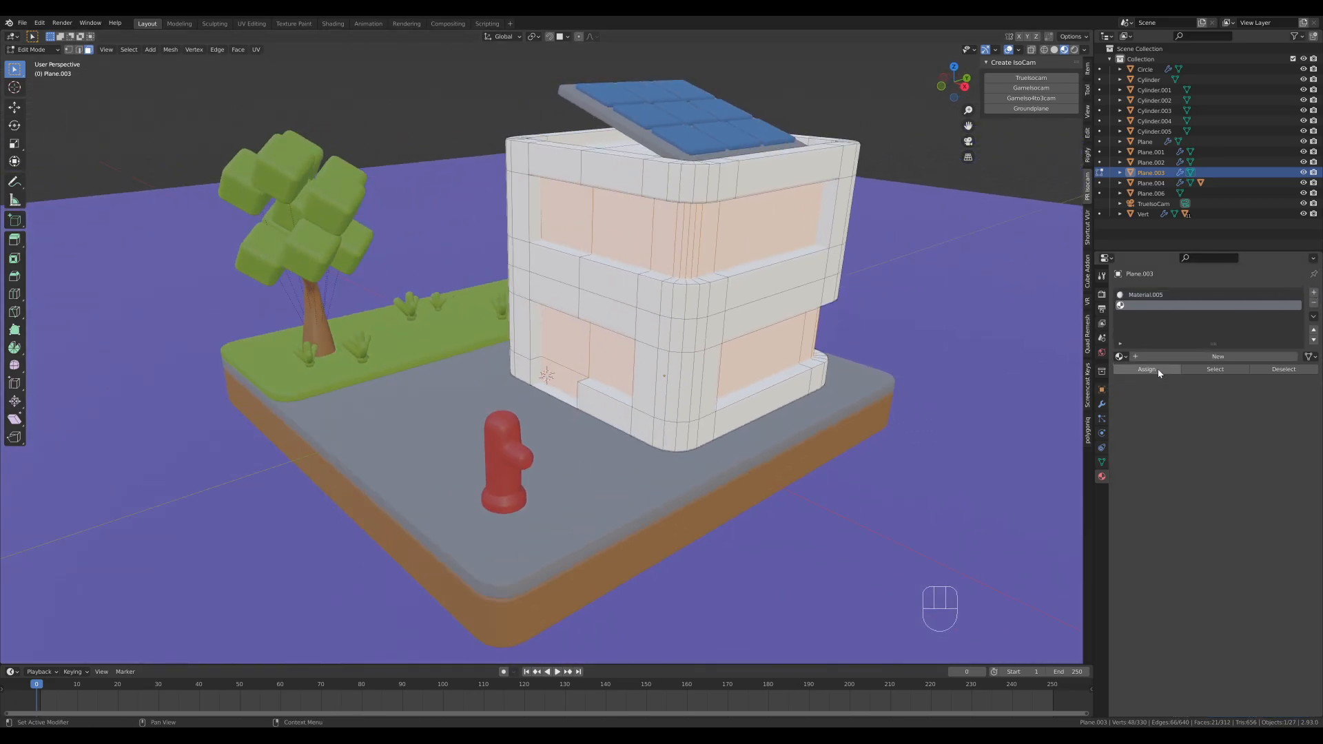
left_click(1188, 357)
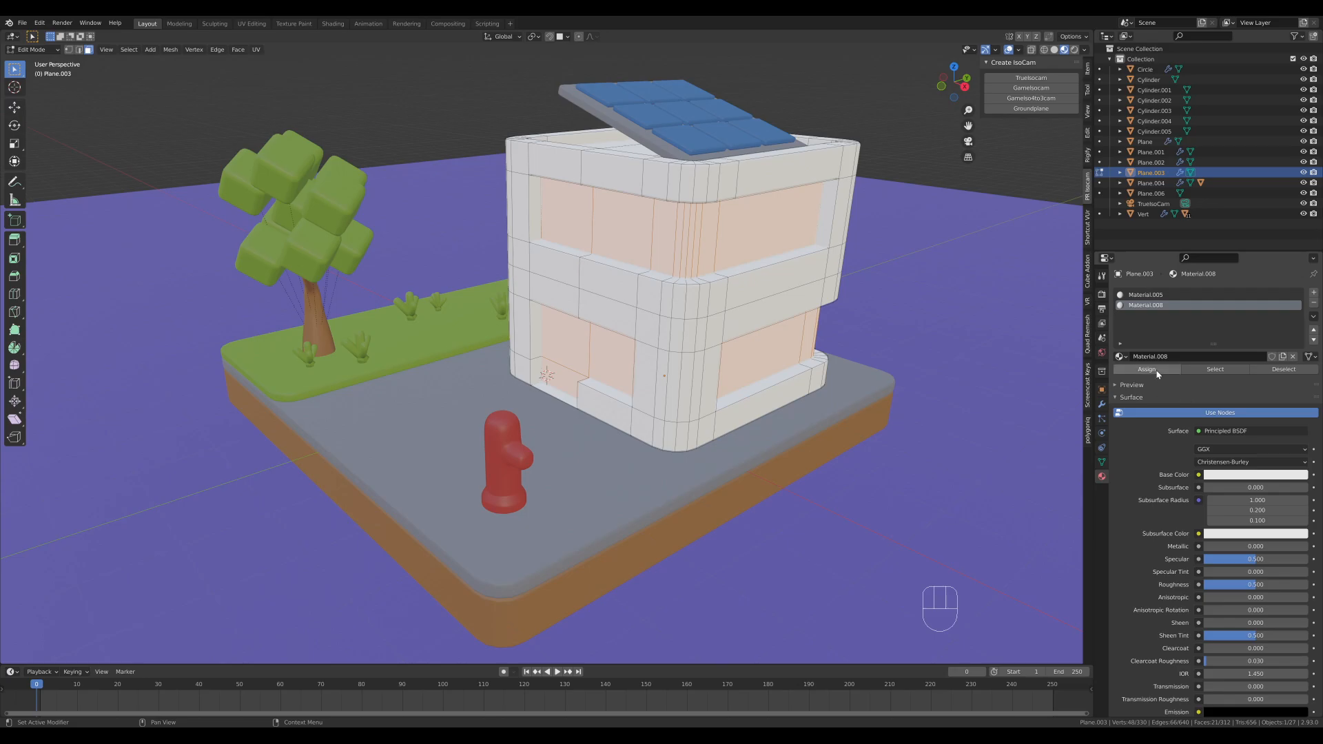
key("Tab")
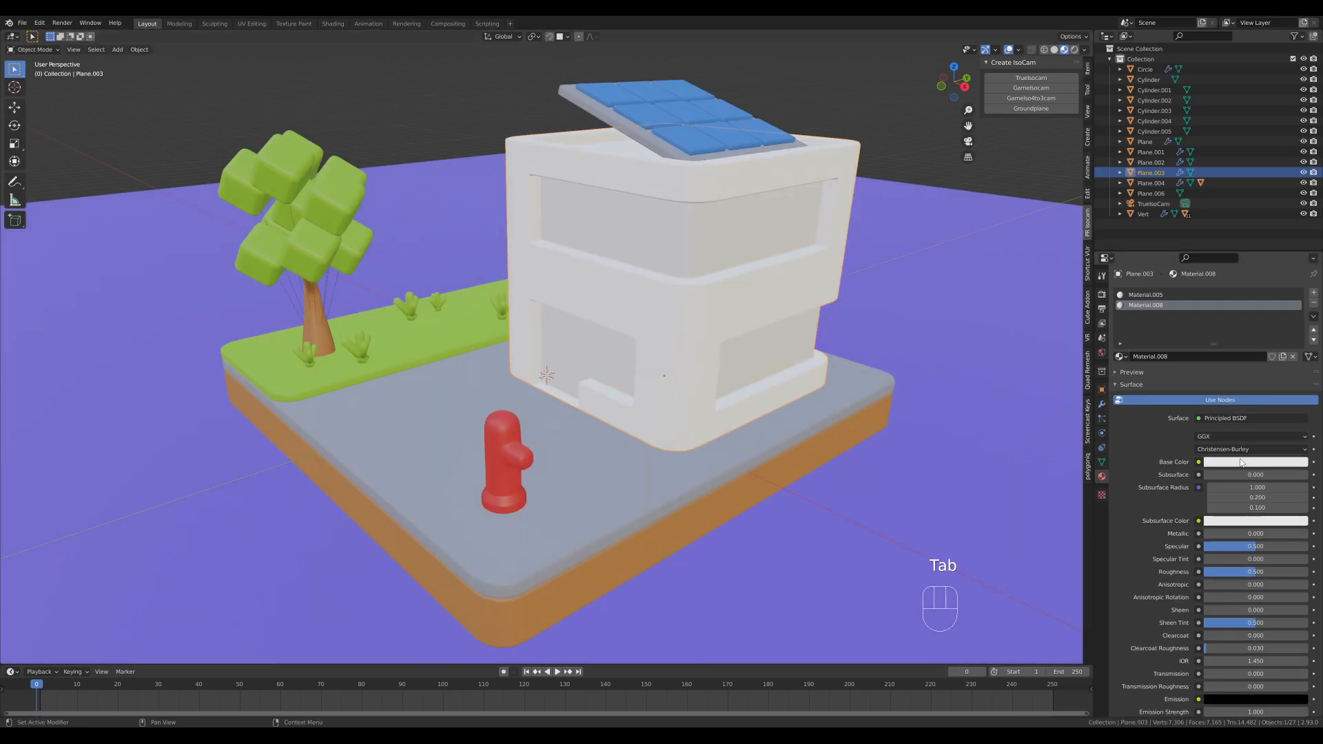
- Make the window material glossy black, with a black base color and roughness 0.000
left_click(1296, 462)
left_click_drag(1303, 362, 1303, 390)
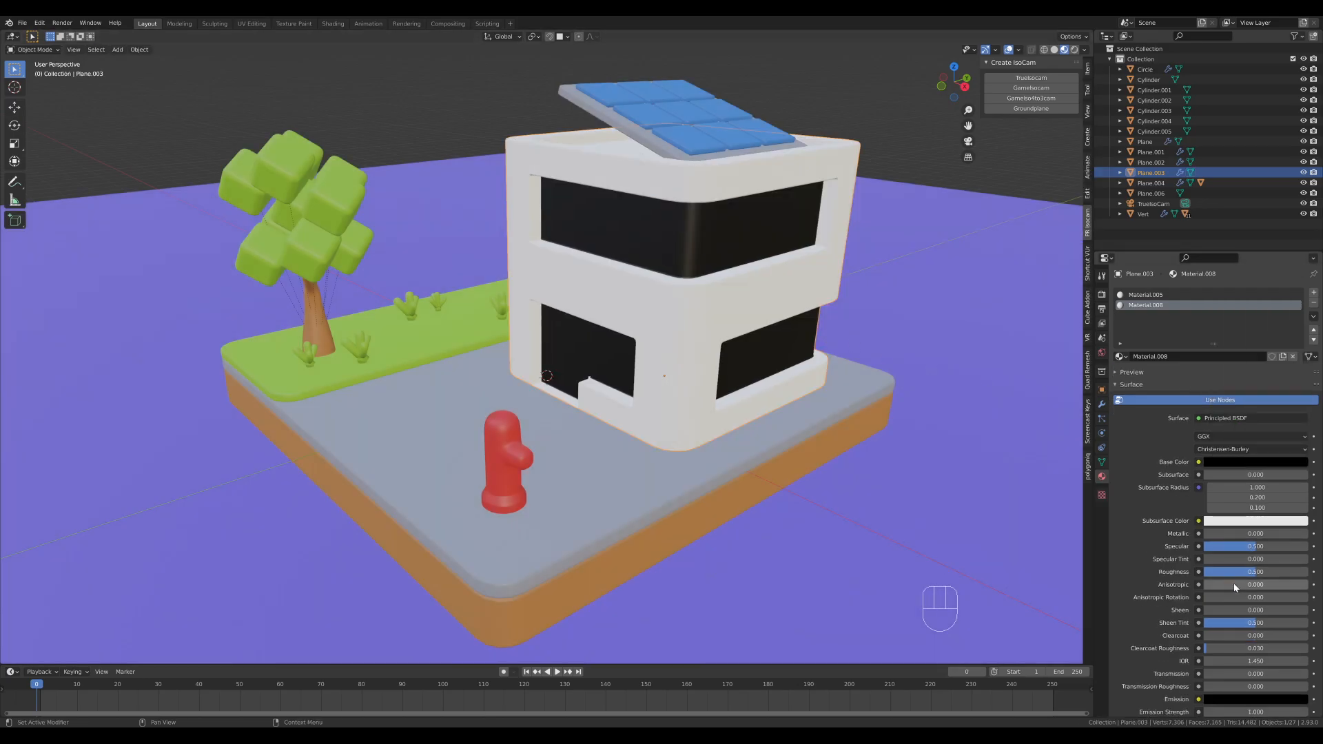
left_click_drag(1256, 572, 1203, 572)
- Deselect the building, return to the camera view and save the file
scroll(755, 128, "down", 3)
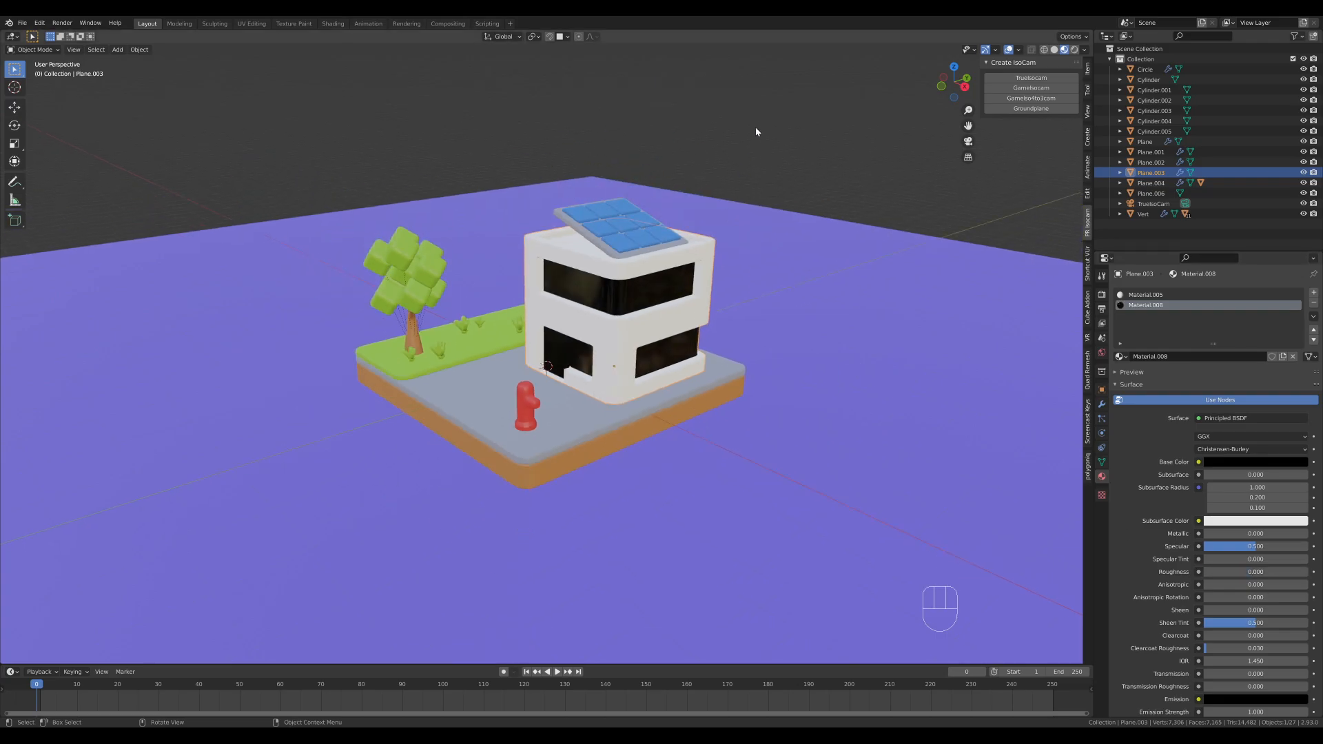
left_click(755, 128)
middle_click_drag(755, 128, 760, 273)
scroll(761, 276, "down", 5)
scroll(570, 374, "up", 5)
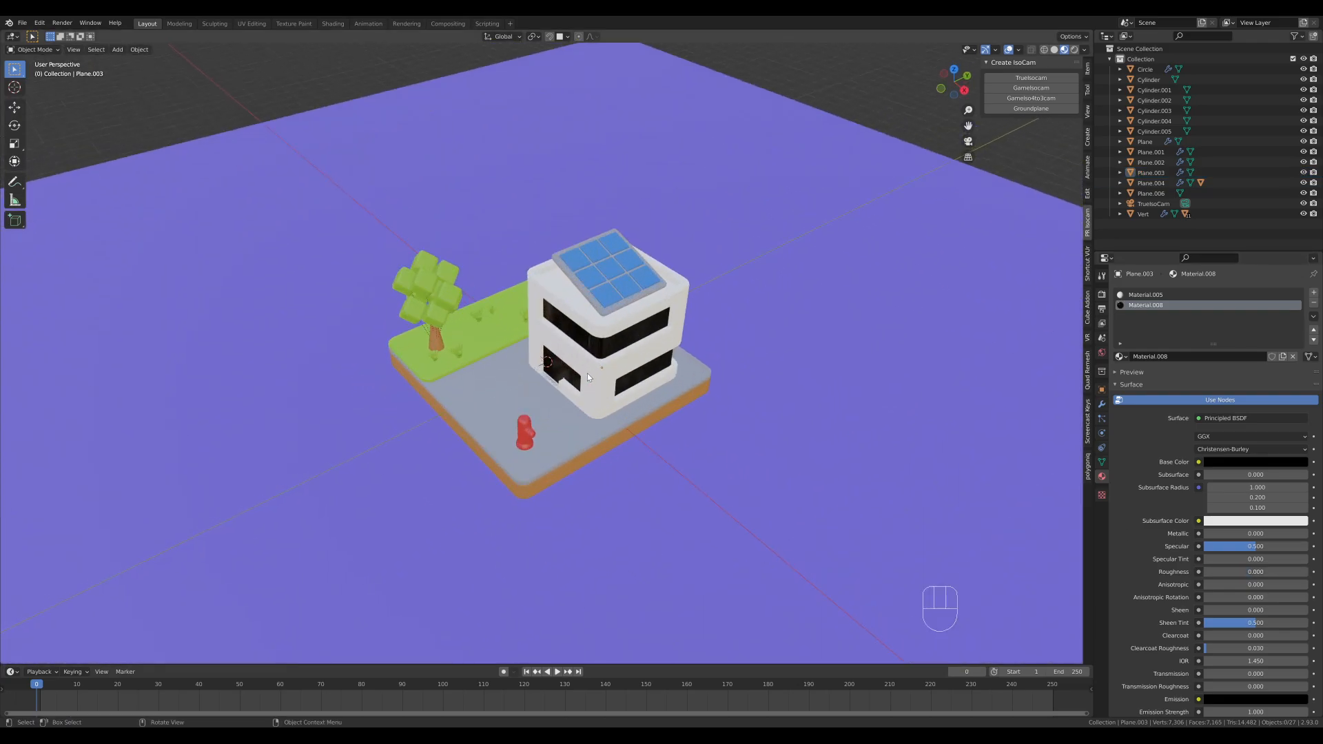
key("KP_0")
key("ctrl+s")
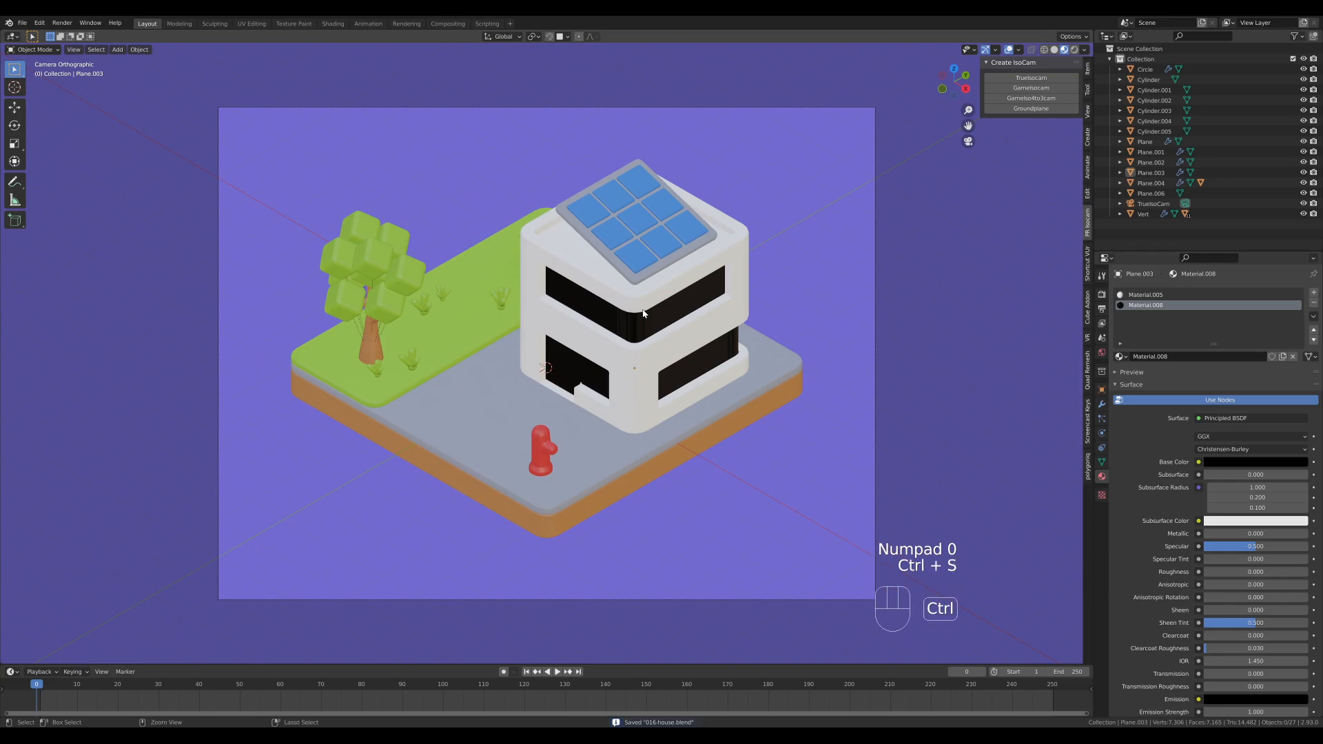
- Add a Sun light and raise it about 9.9 m along the Z axis above the scene
scroll(667, 319, "down", 2)
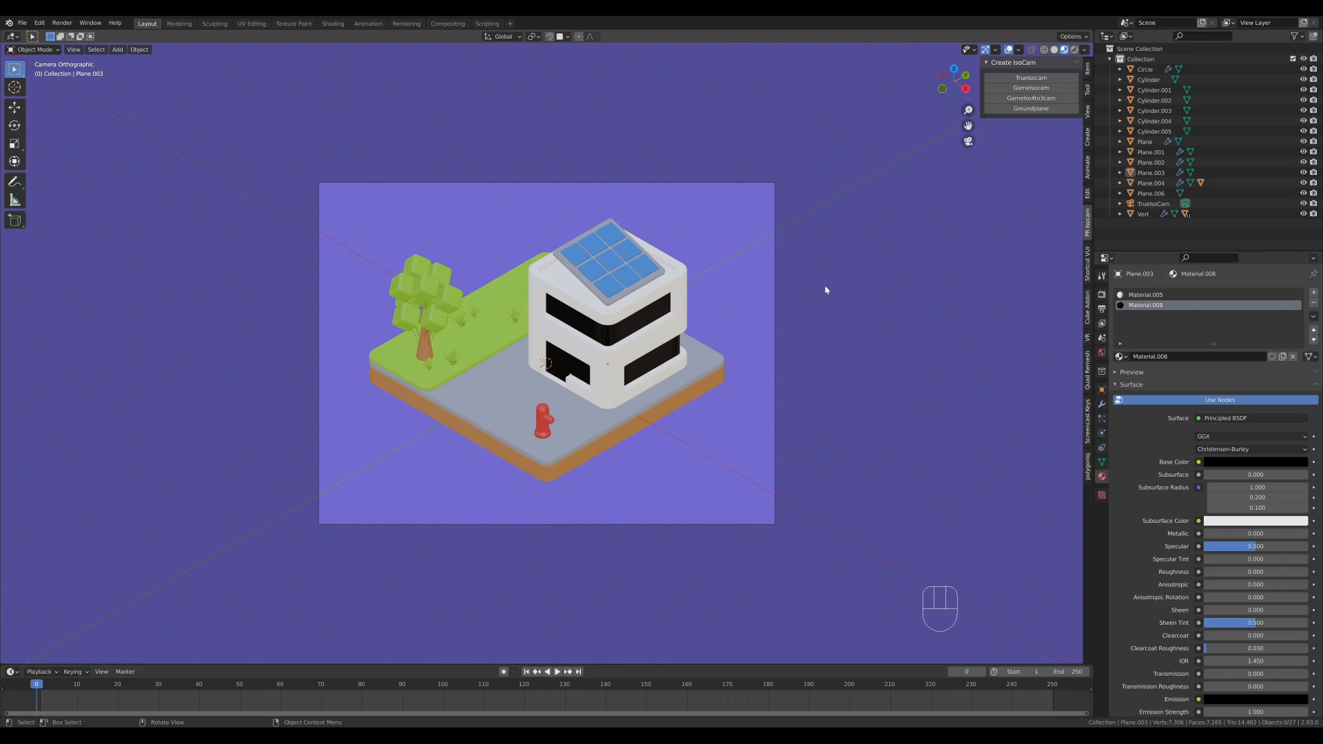
scroll(827, 291, "down", 2)
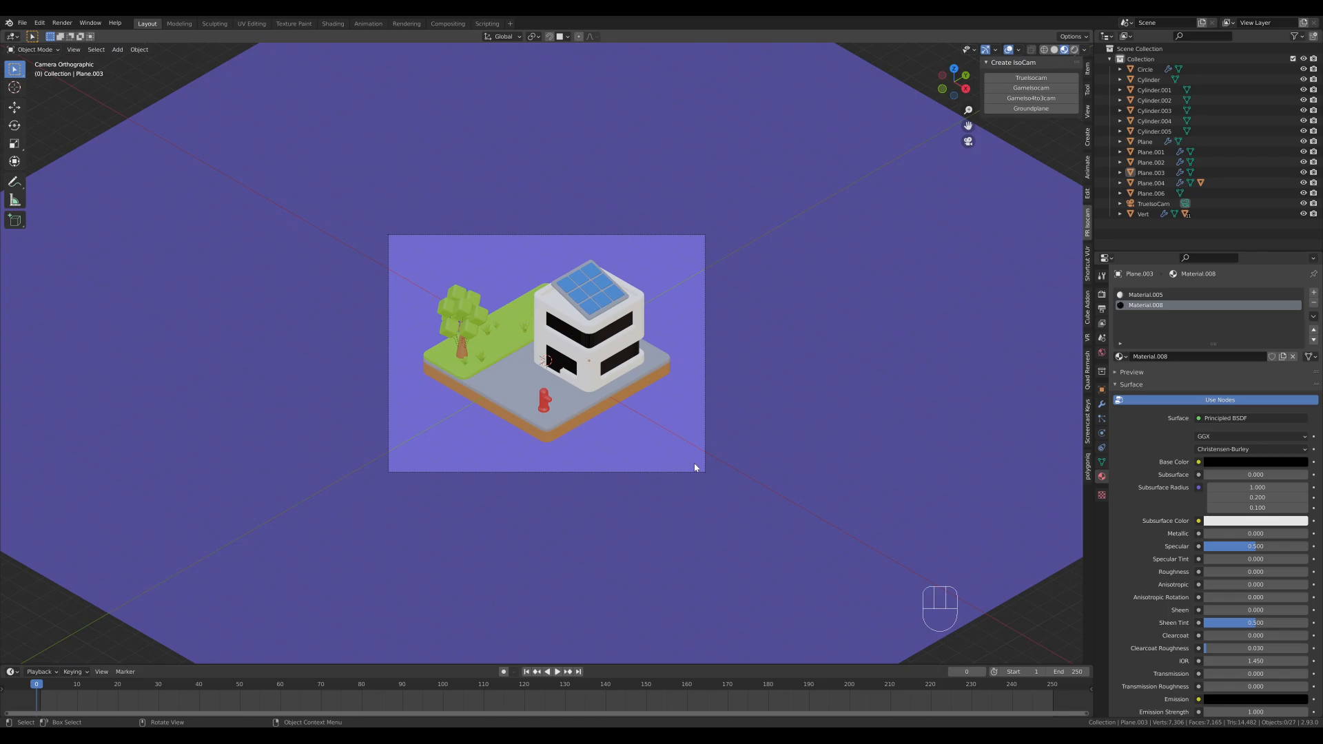
key("shift+a")
mouse_move(613, 307)
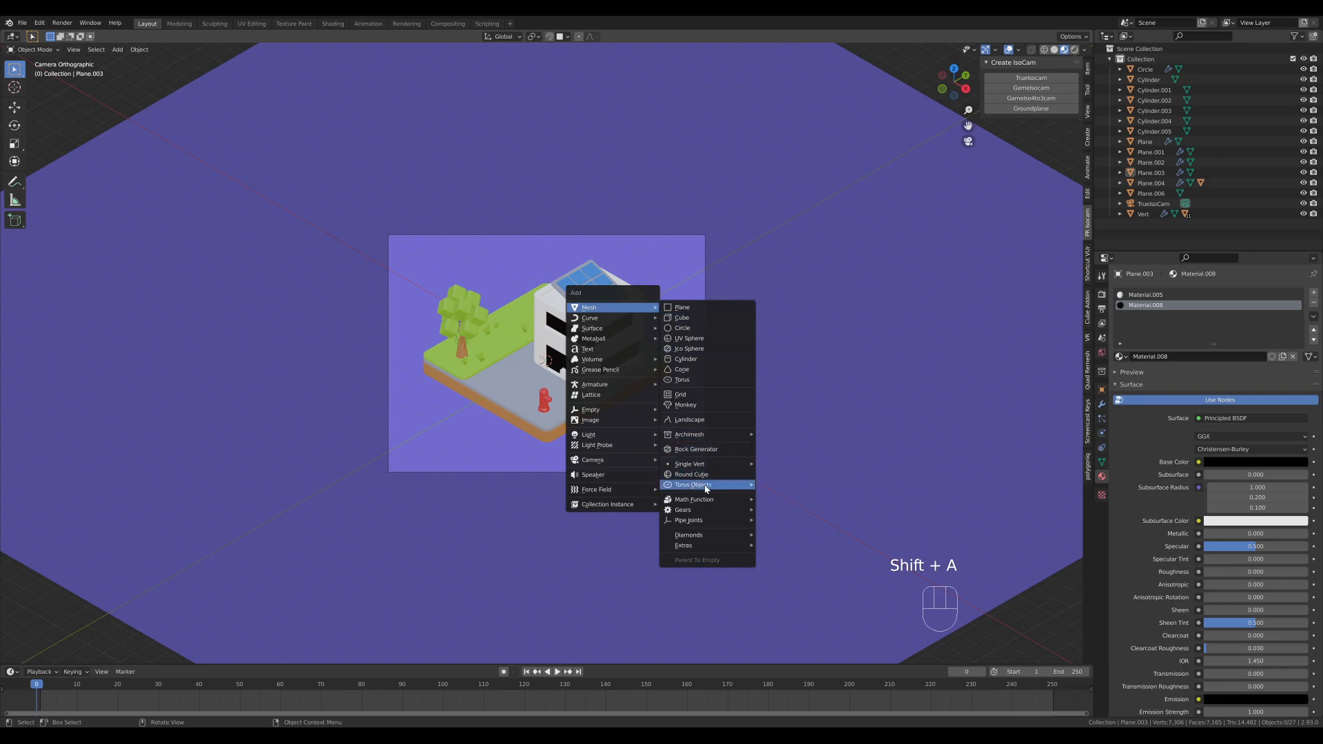
mouse_move(617, 435)
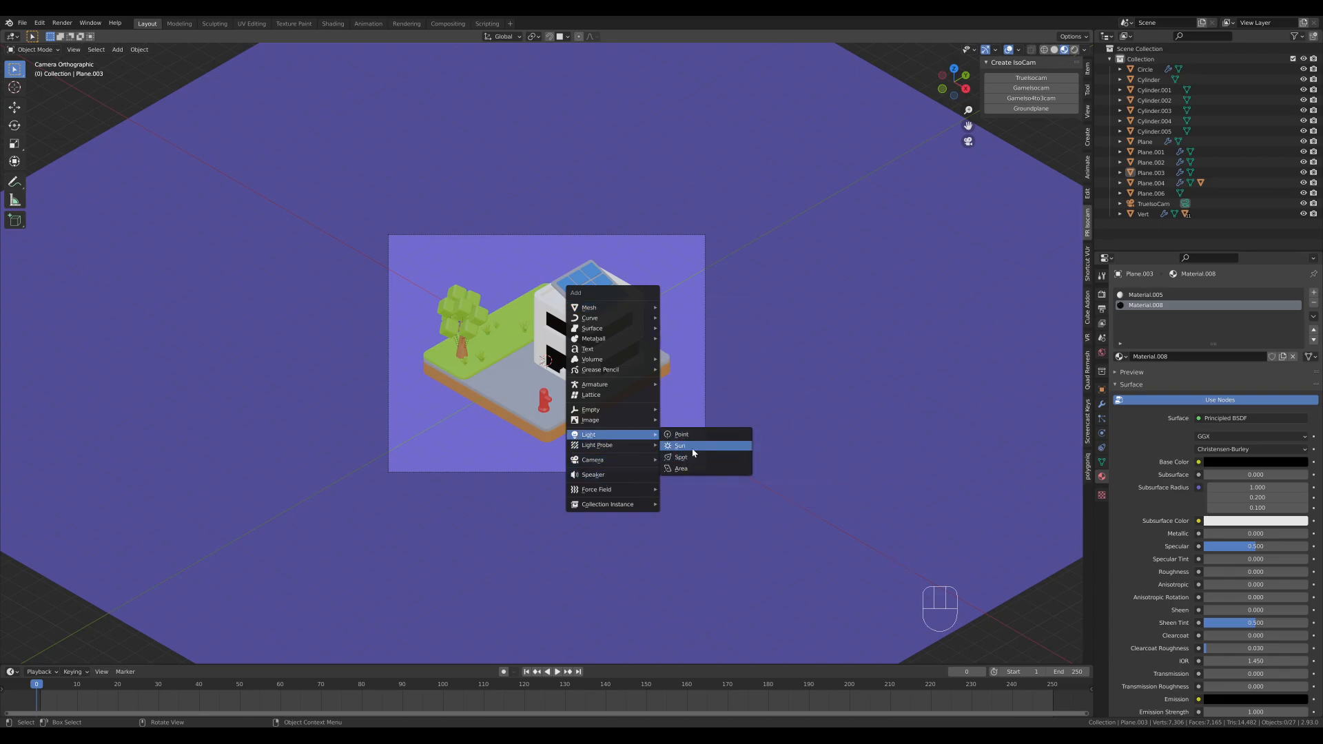
left_click(689, 448)
key("g")
key("z")
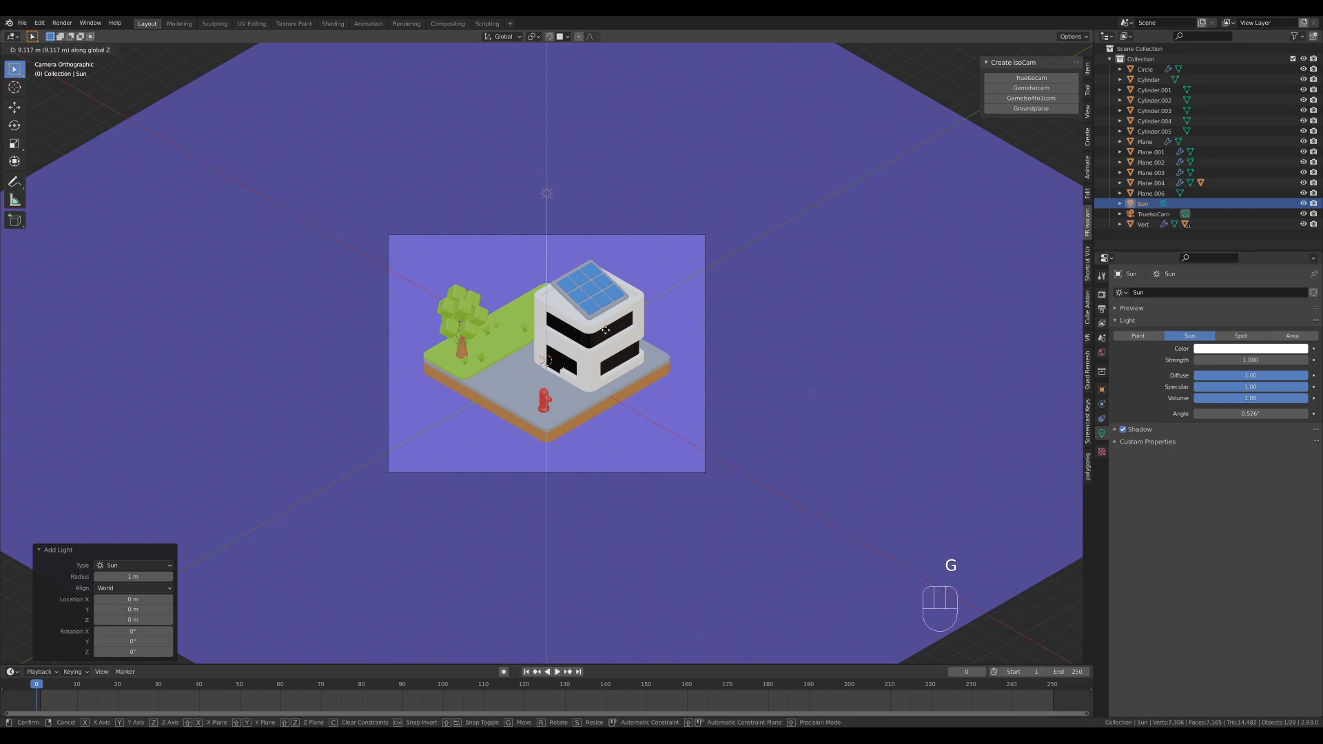
left_click(607, 312)
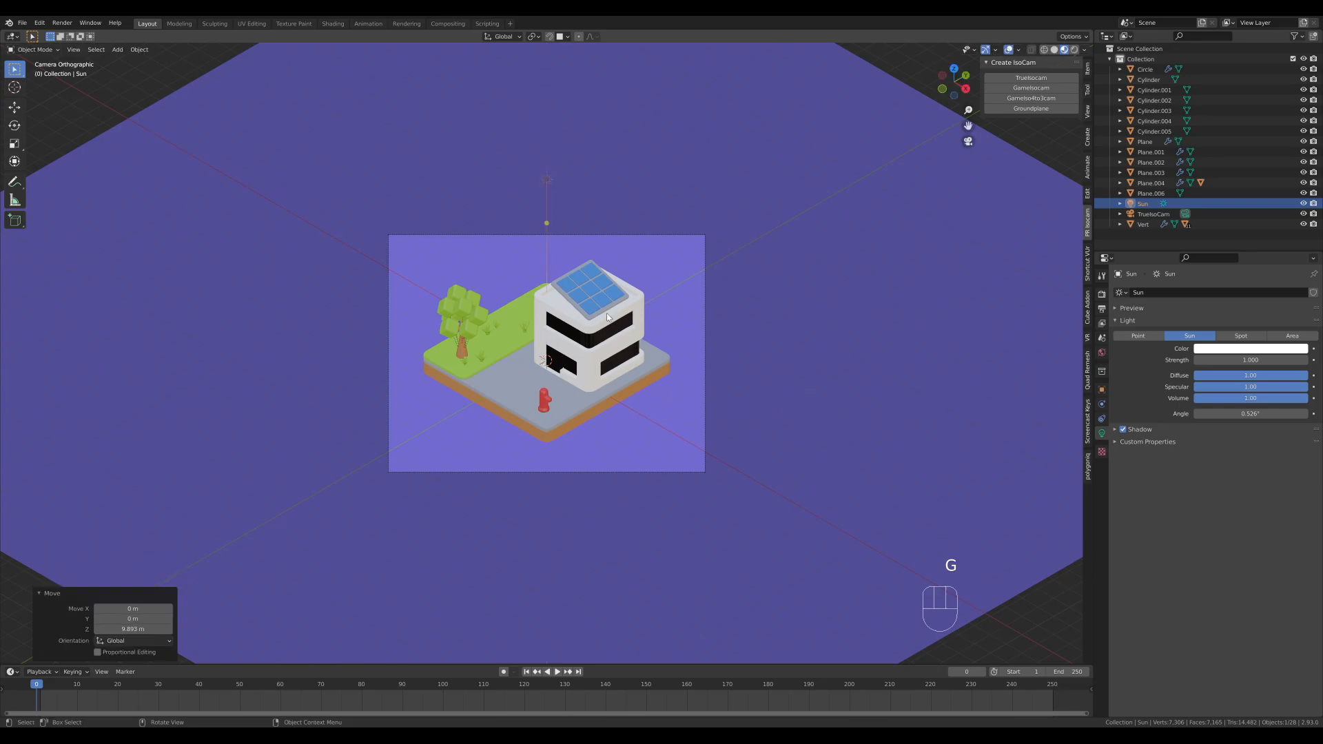
- Set the transform pivot point to the 3D cursor
key("period")
left_click(688, 321)
type("r")
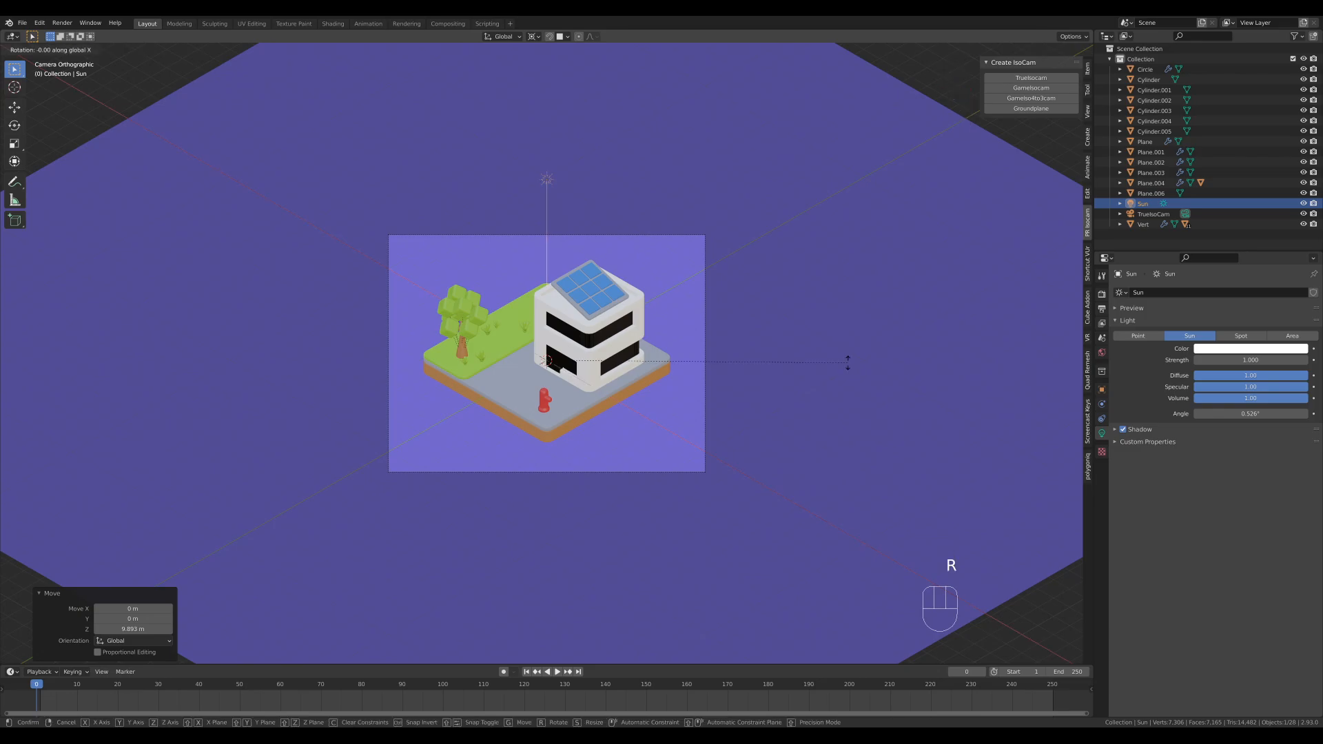
type("45")
key("Return")
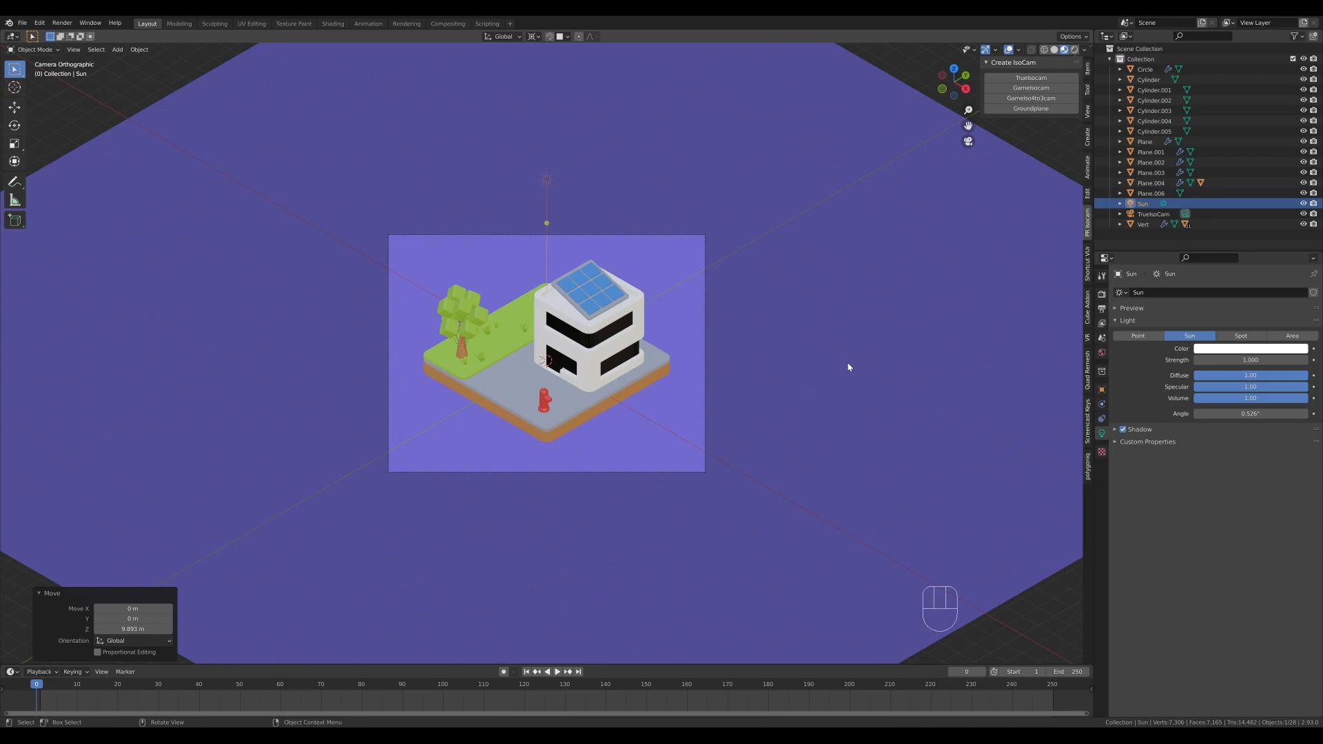
- Rotate the sun light around the 3D cursor by 30° on the X axis and -45° on the Z axis
type("r30")
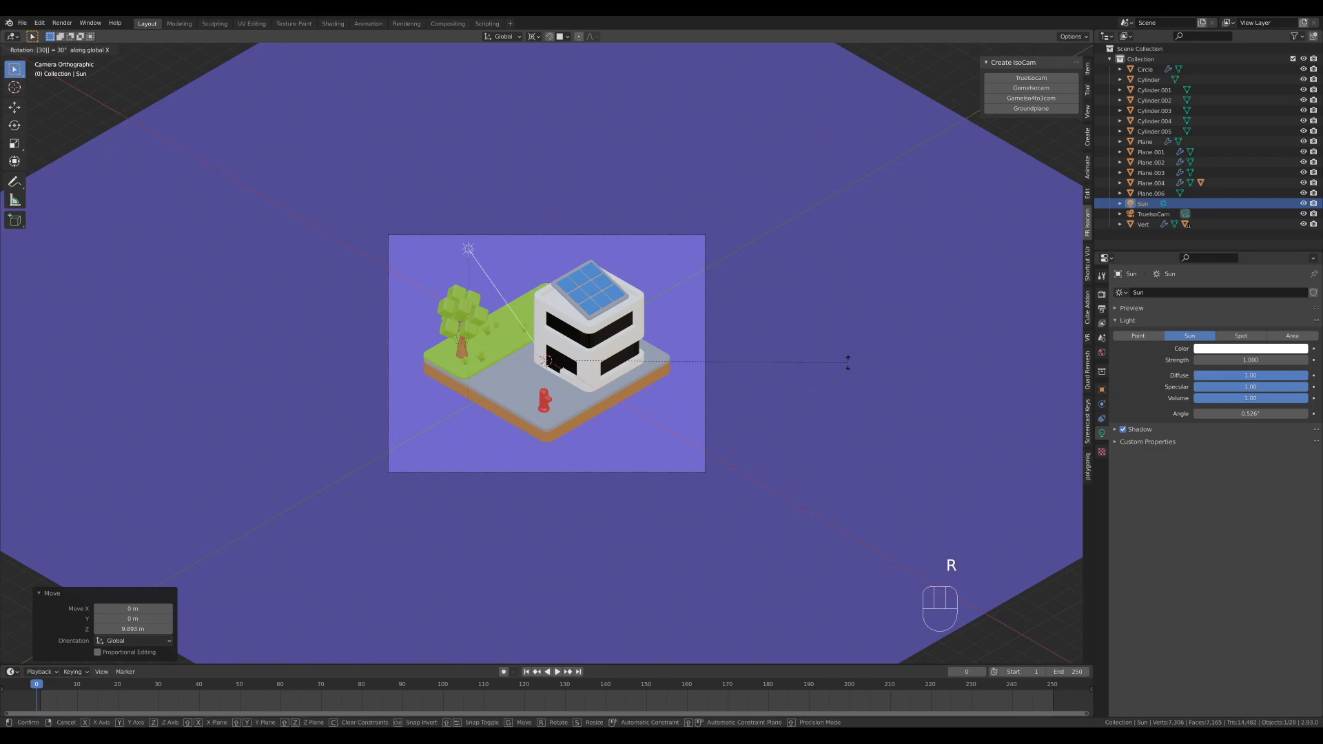
key("Return")
type("rz-45")
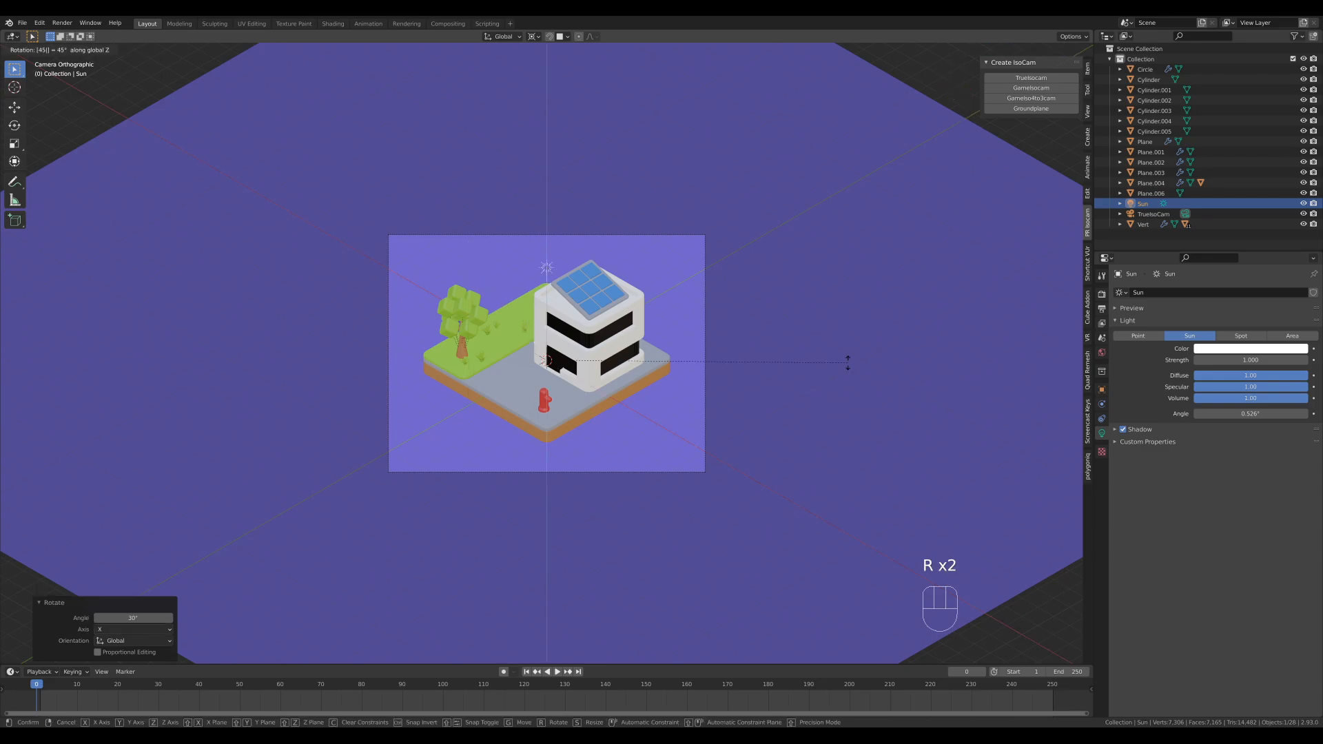
key("Return")
middle_click_drag(548, 346, 588, 379)
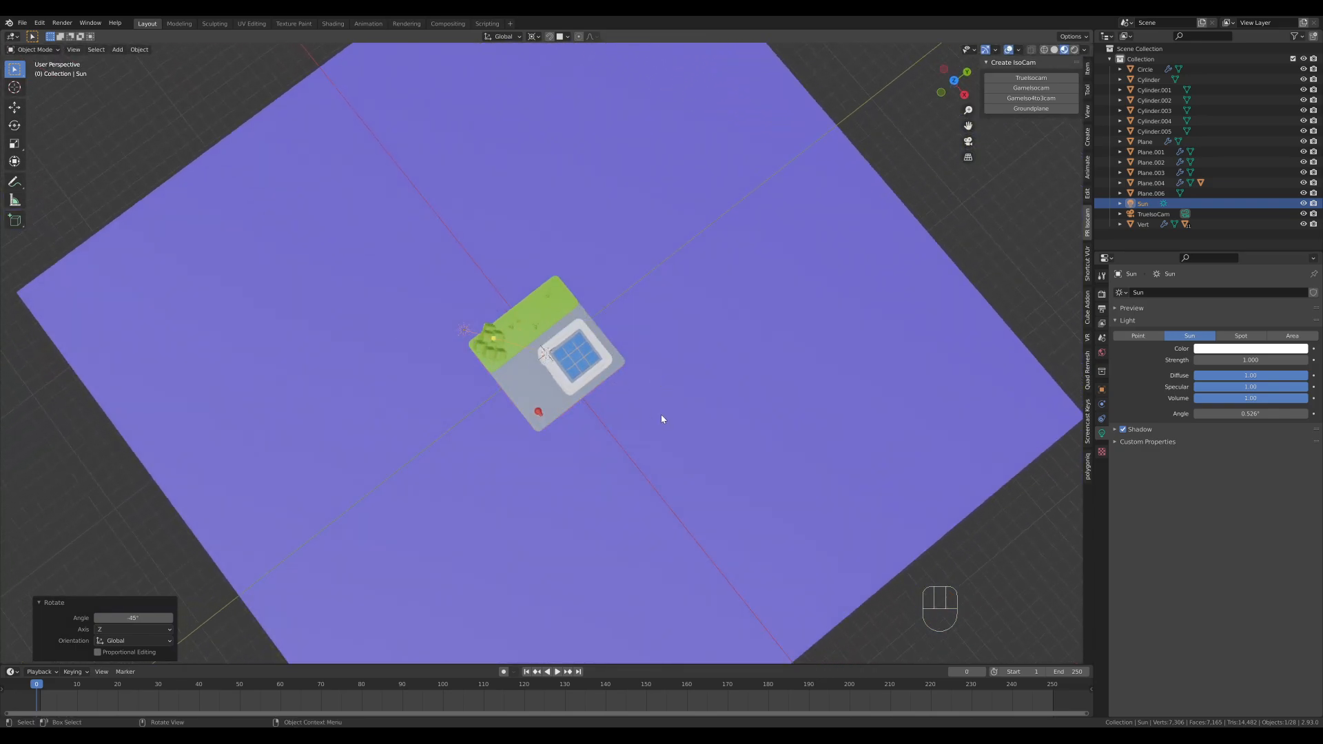
key("KP_0")
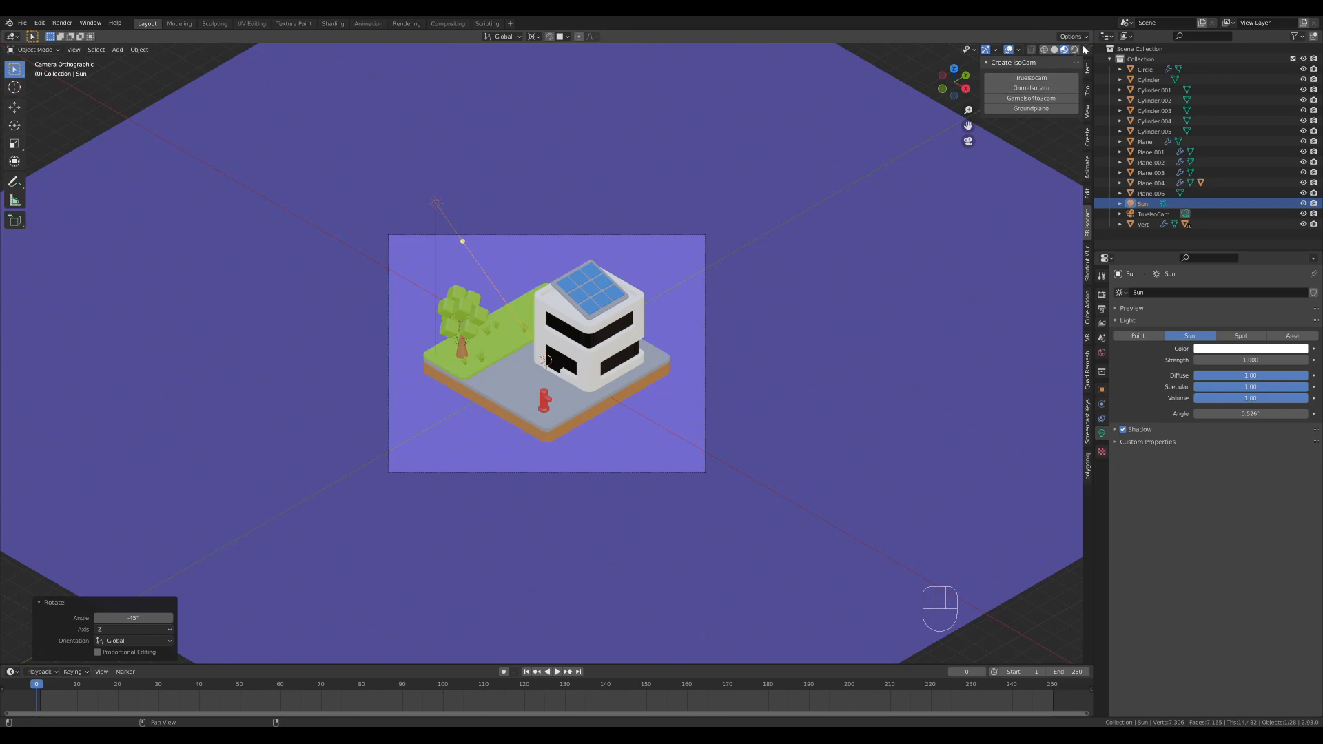
- Enable Scene Lights and Scene World in the viewport shading settings
left_click(1085, 49)
left_click(1039, 103)
left_click(1034, 113)
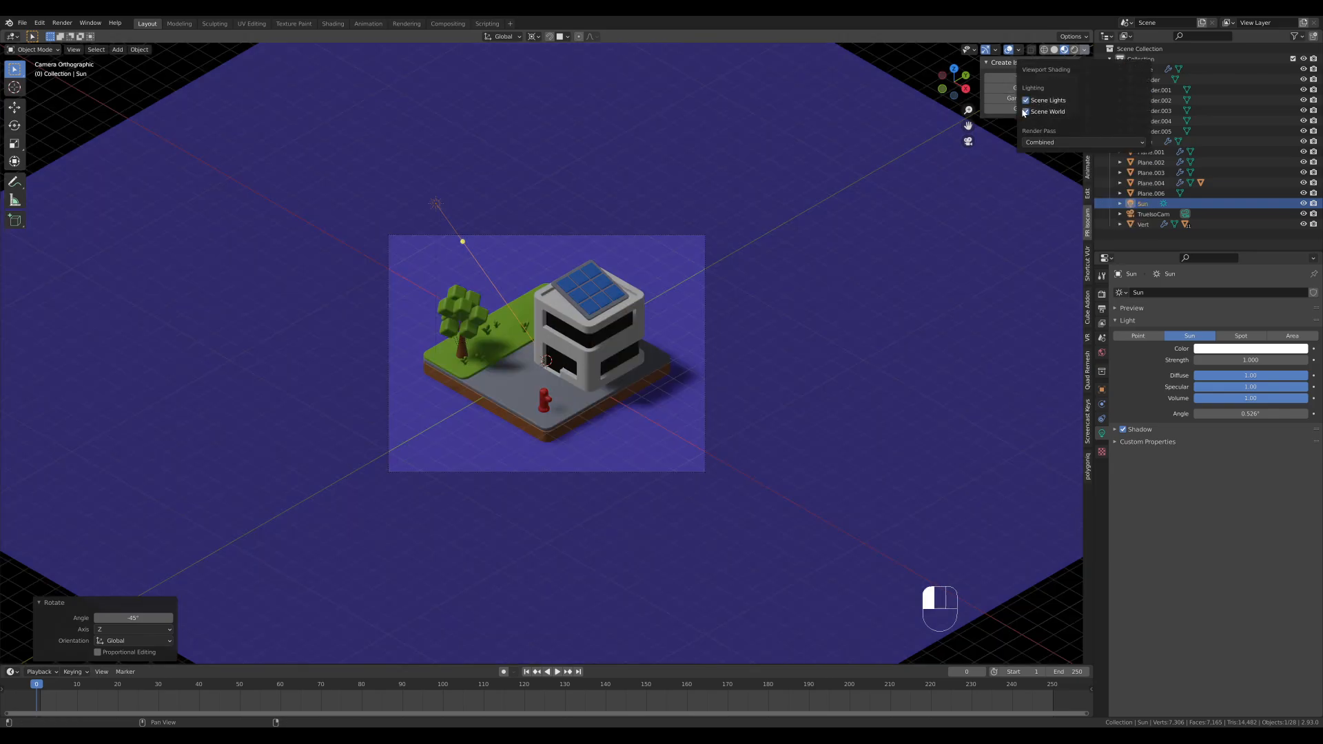
- Give the sun light a pale warm cream color and a strength of 5.000
left_click(1254, 360)
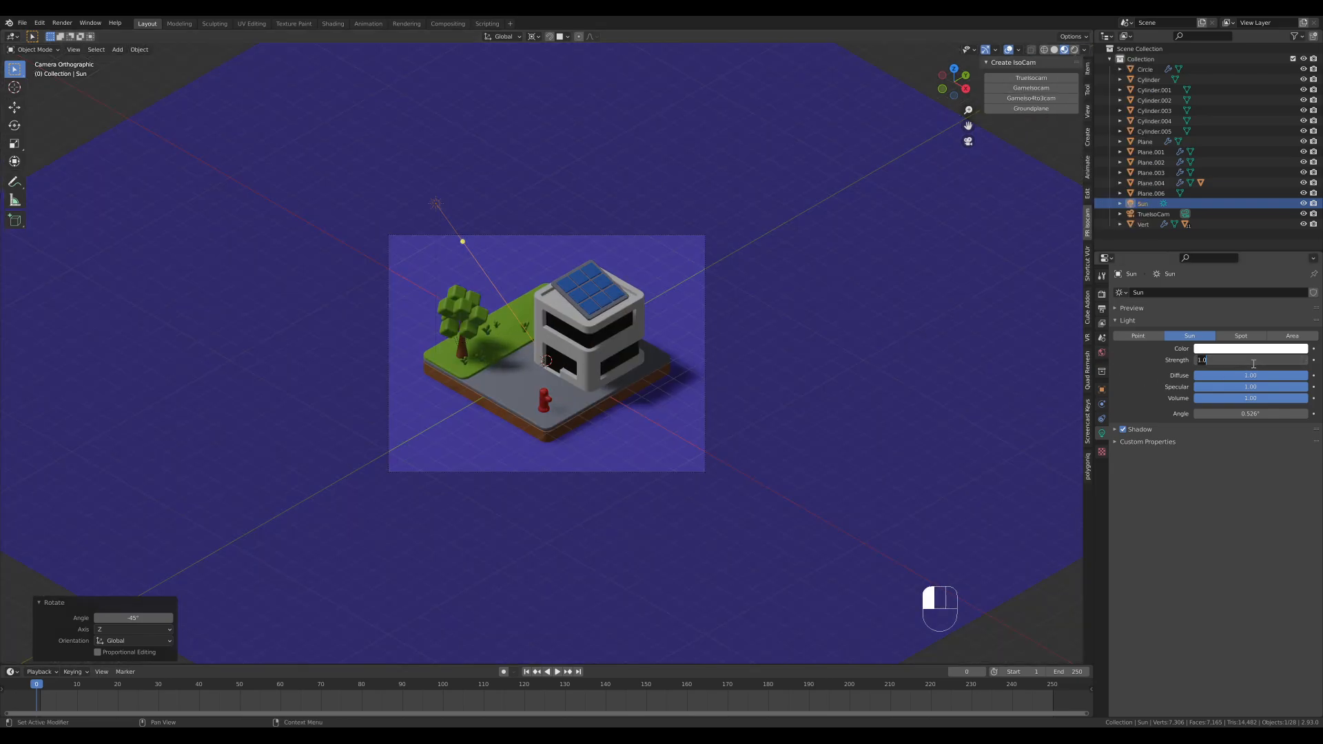
type("3")
key("Return")
left_click(1268, 349)
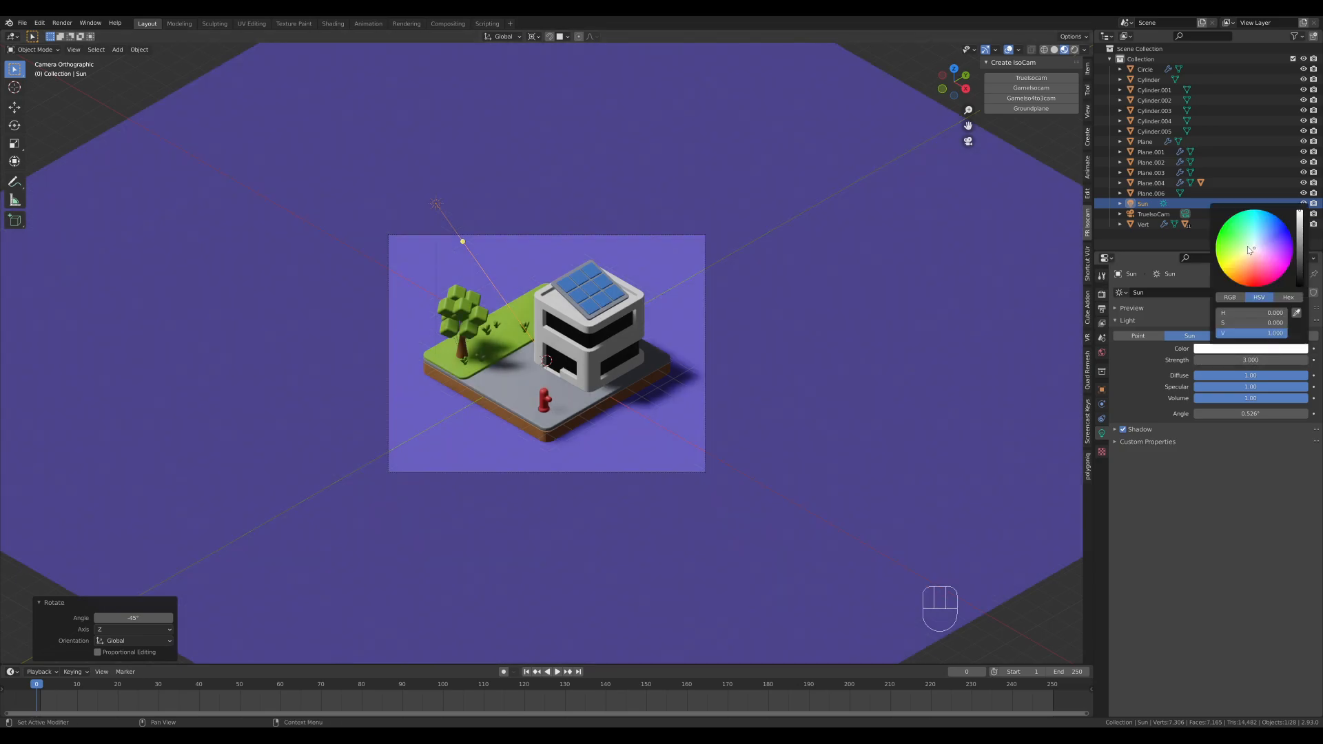
left_click(1252, 251)
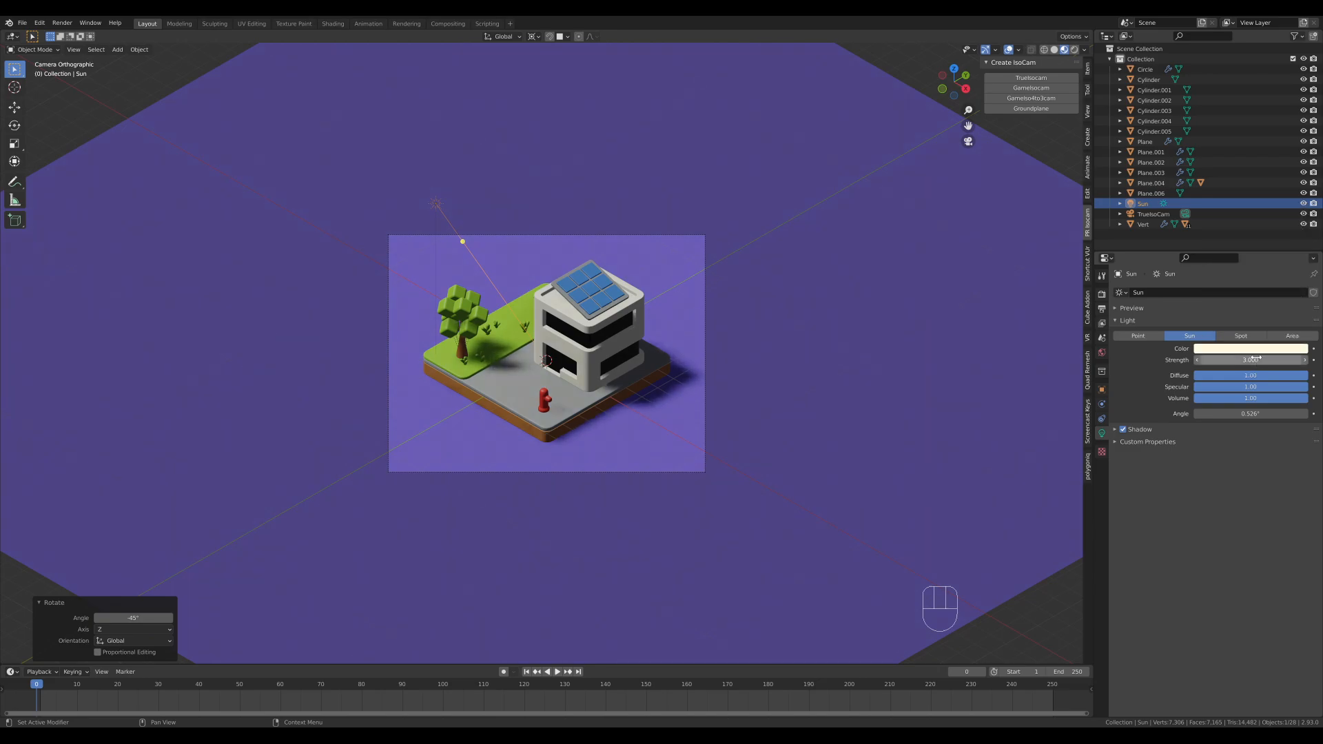
left_click_drag(1256, 360, 1260, 364)
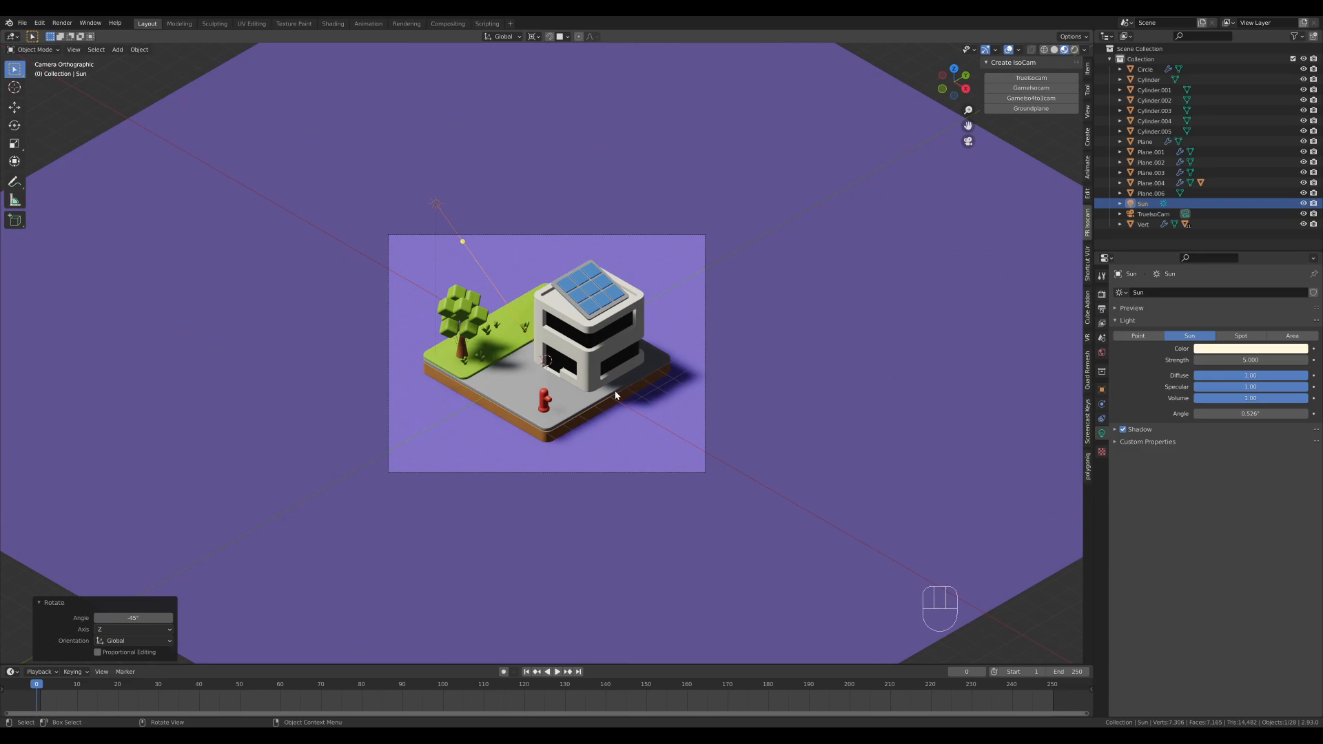
- Add an Area light and raise it about 8.1 m along the Z axis above the scene
key("shift+a")
mouse_move(615, 392)
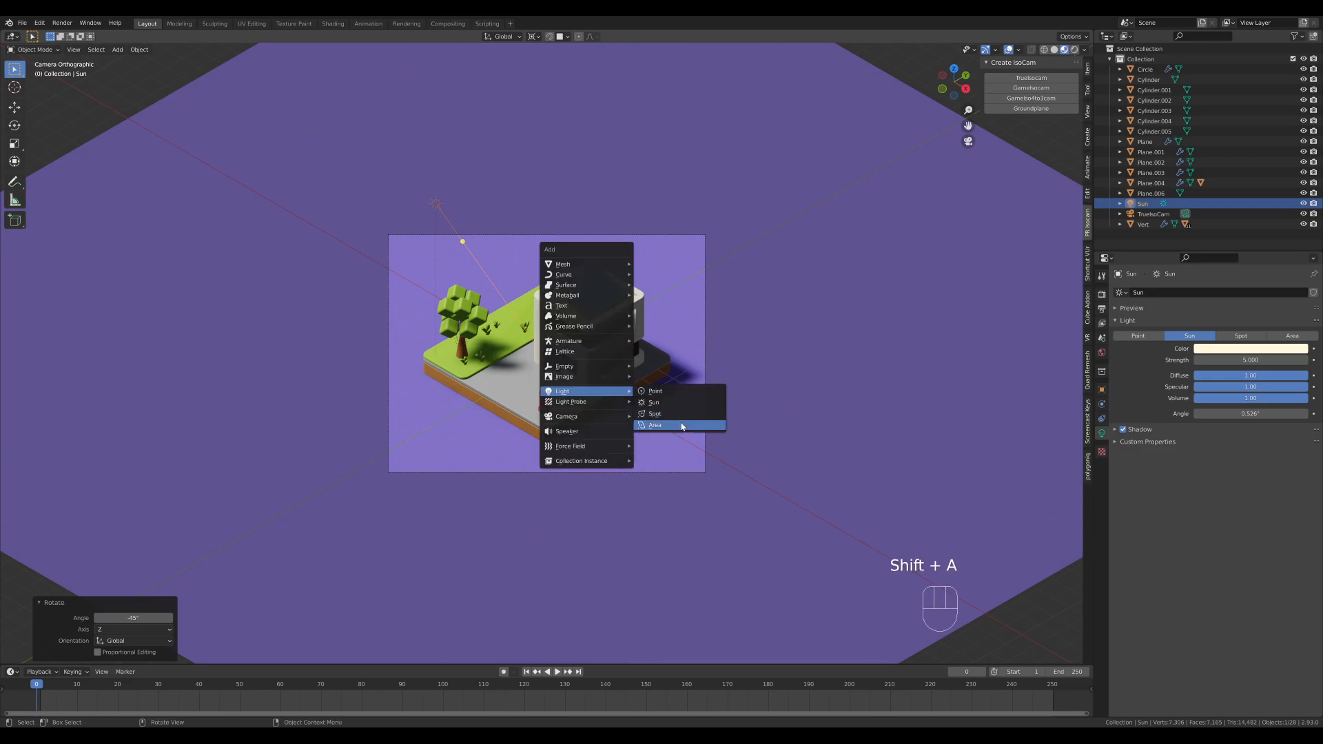
left_click(682, 427)
key("g")
left_click(587, 220)
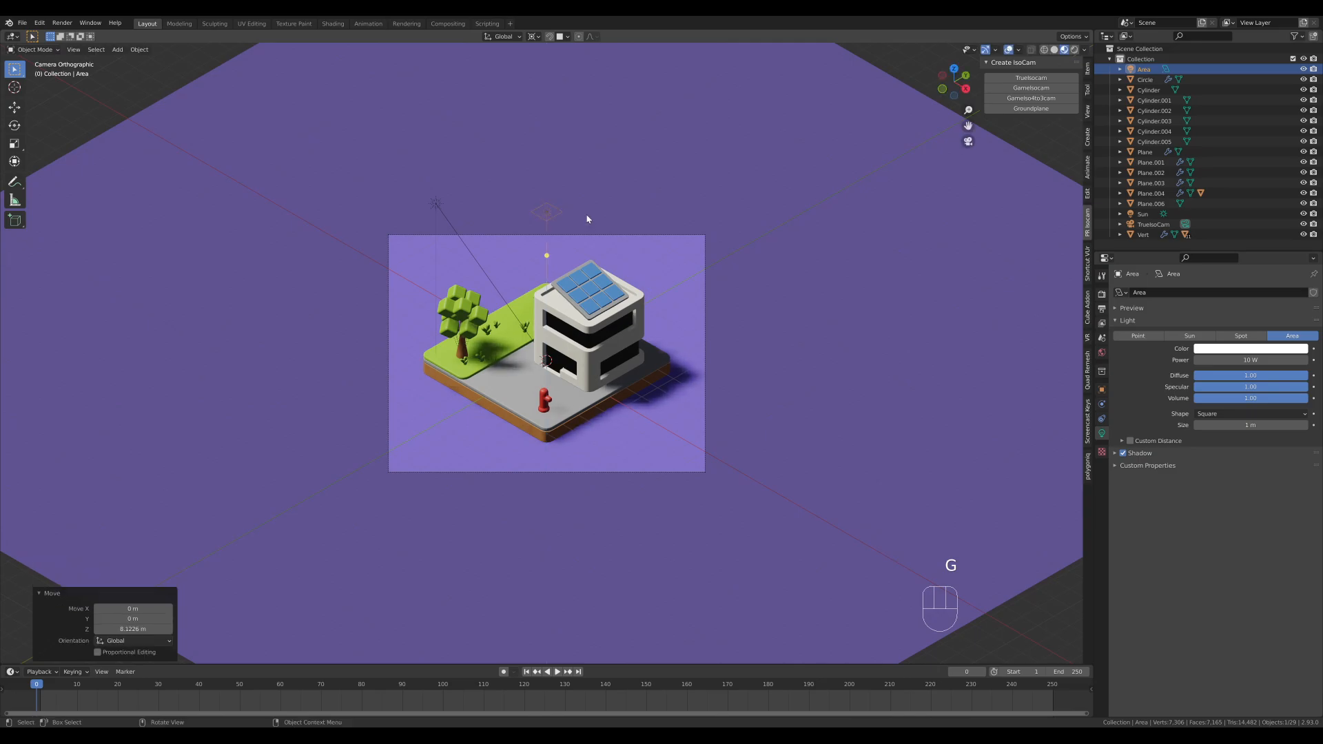
- Scale the area light to about 3.04 m and rotate it around the 3D cursor by -45° on X and 45° on Z
left_click_drag(559, 212, 654, 235)
type("rx-45")
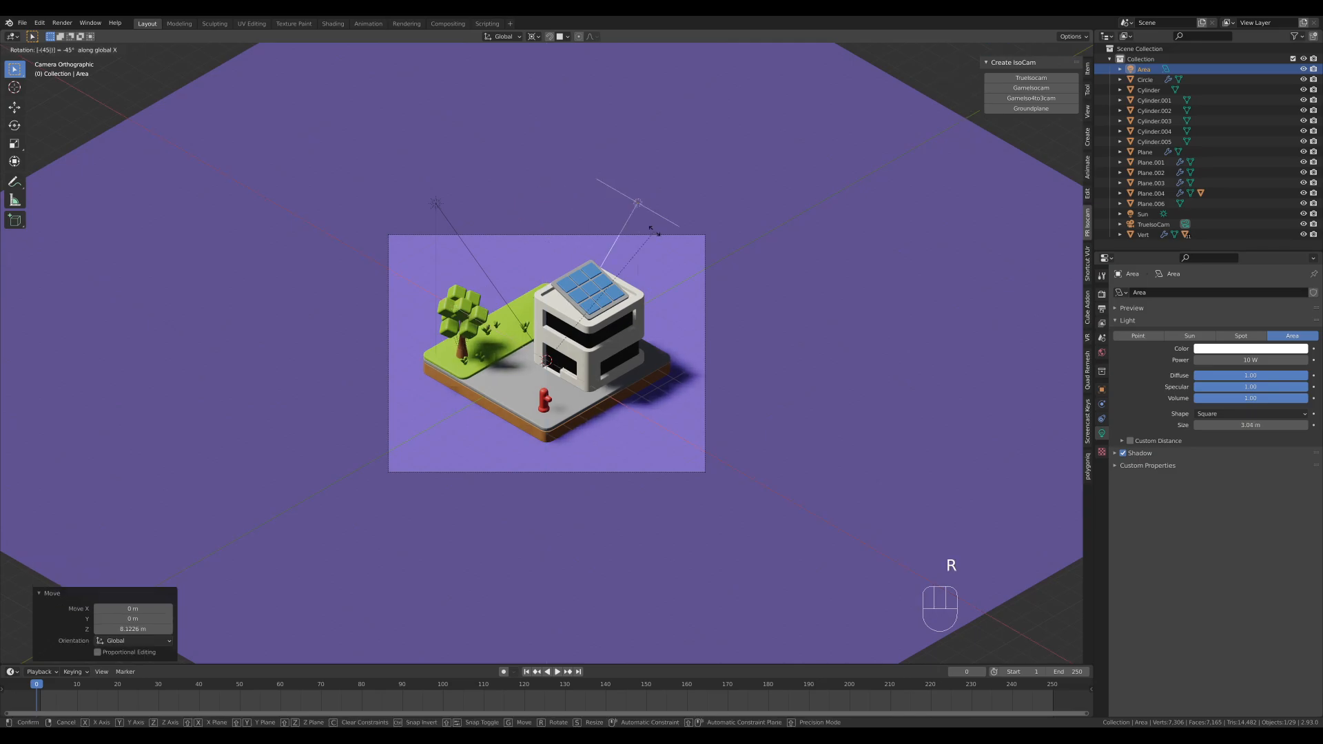
left_click(655, 235)
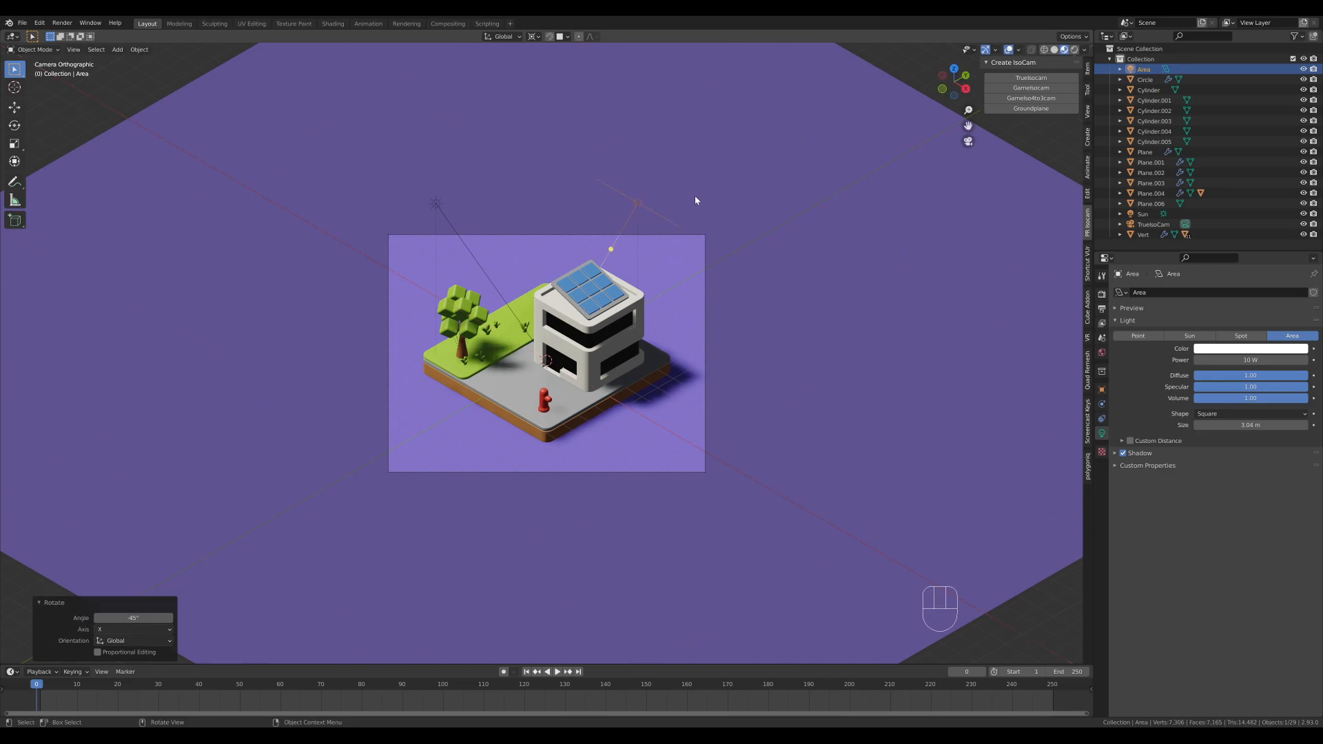
type("rz45")
key("Return")
- Give the area light a light orange color and a power of 1500 W
left_click(1251, 349)
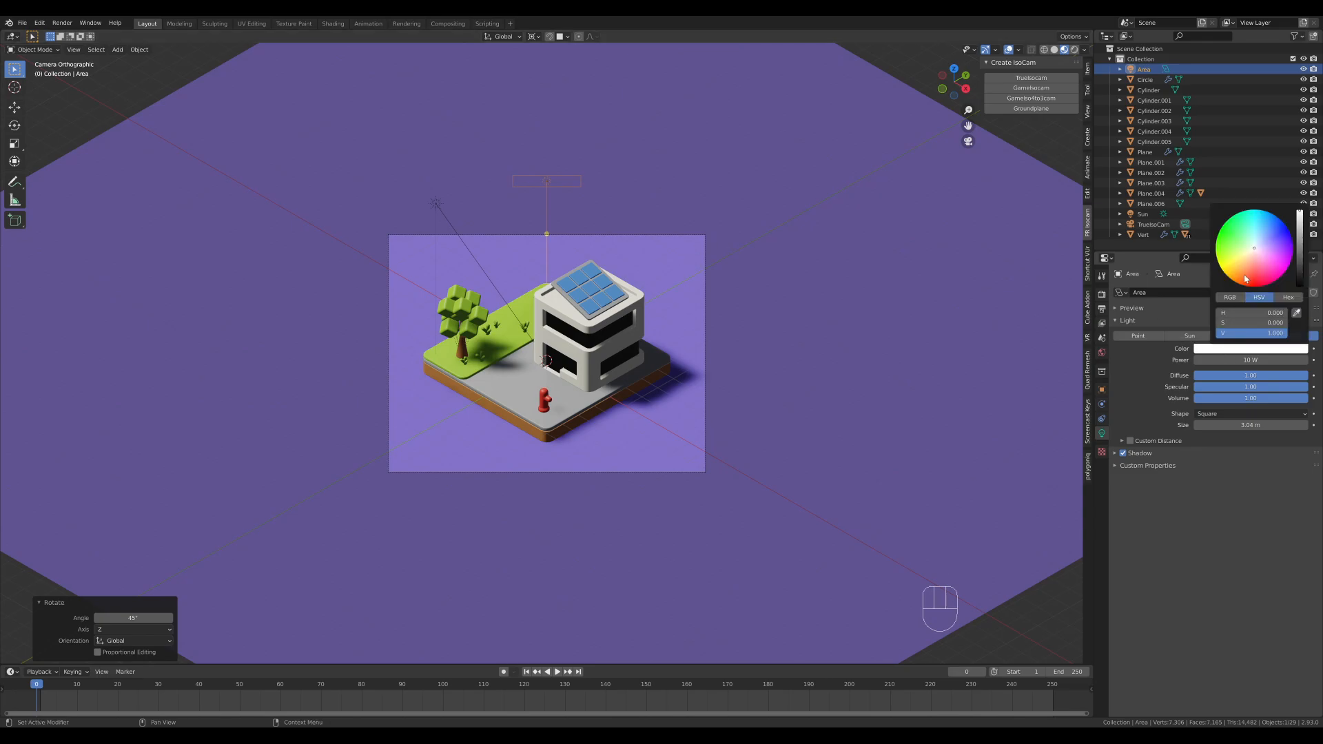
left_click(1246, 260)
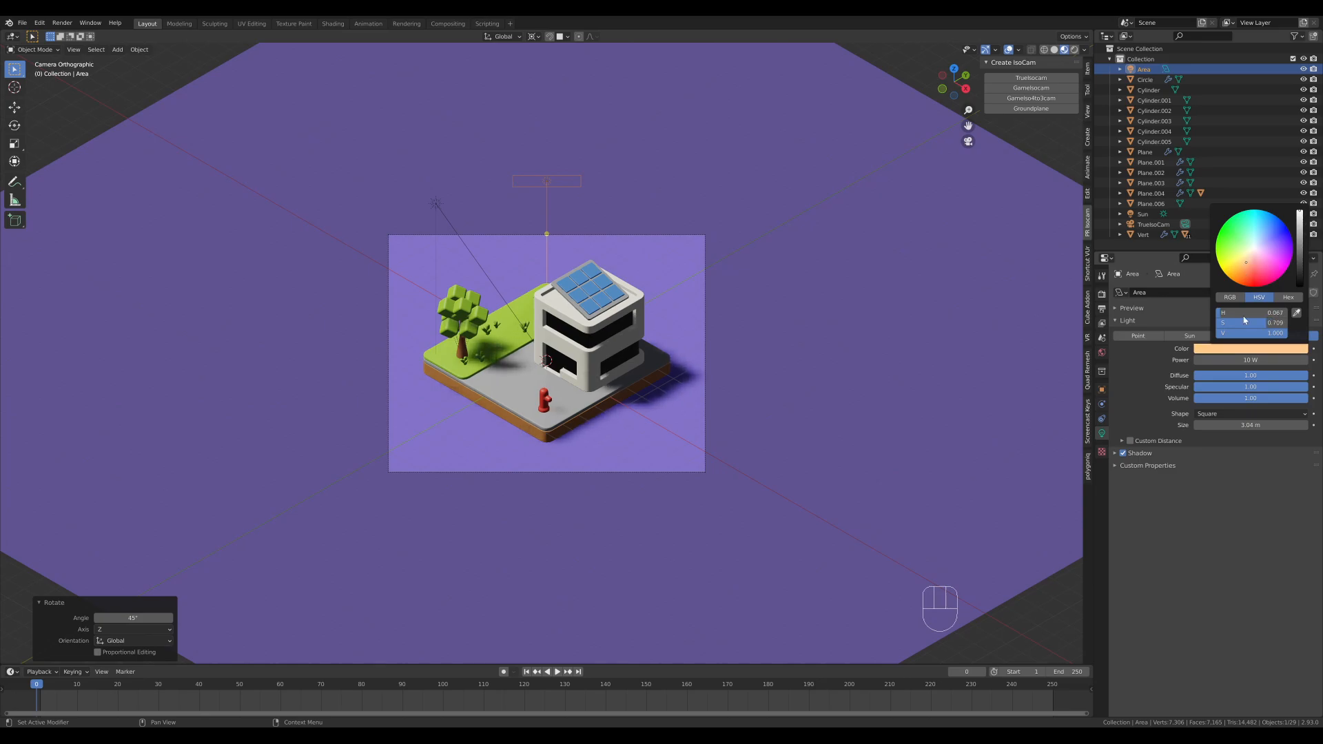
left_click(1262, 364)
type("500")
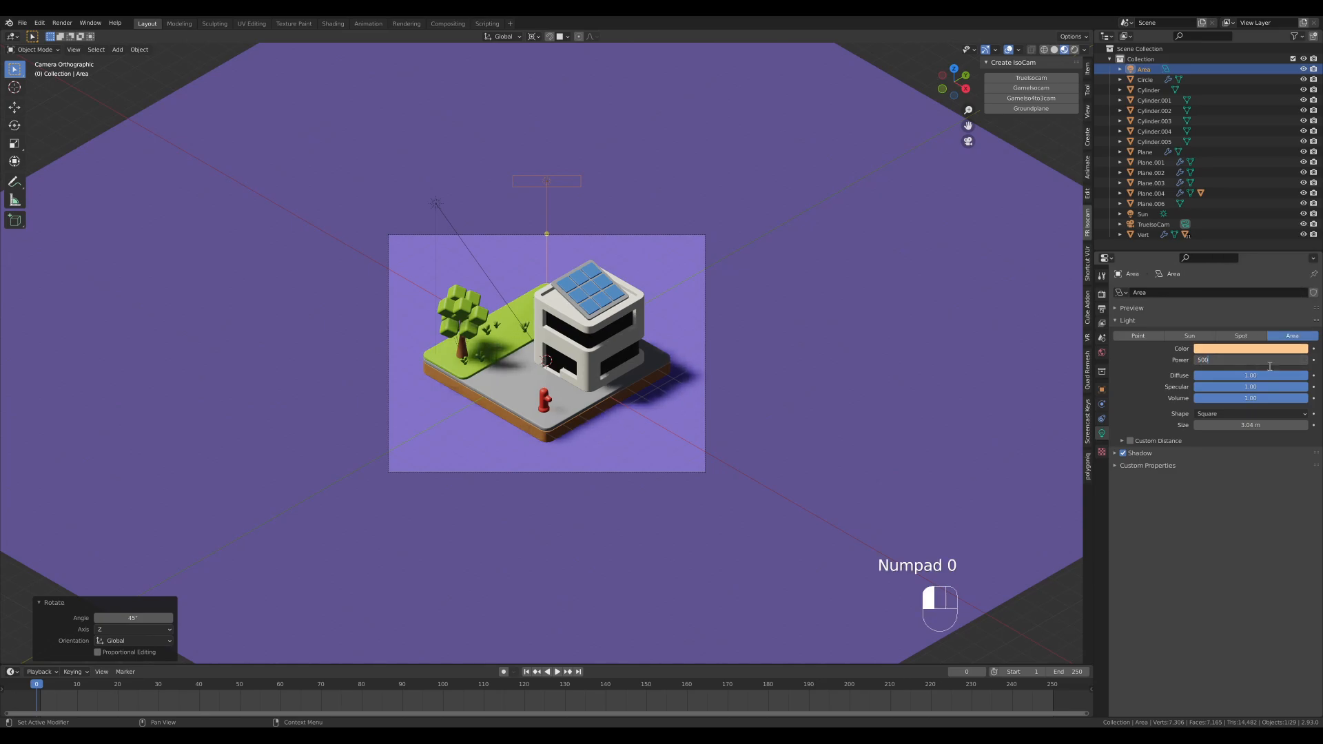
key("Return")
left_click(1258, 359)
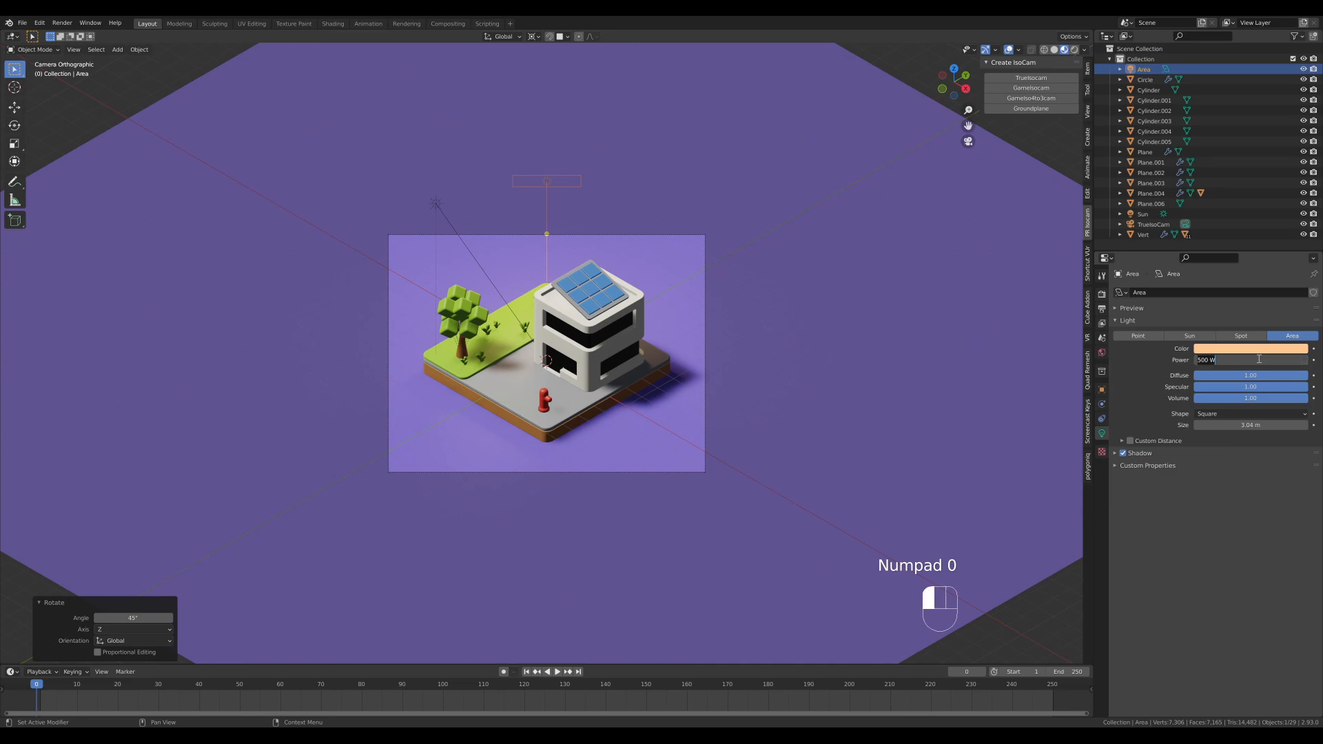
type("1500")
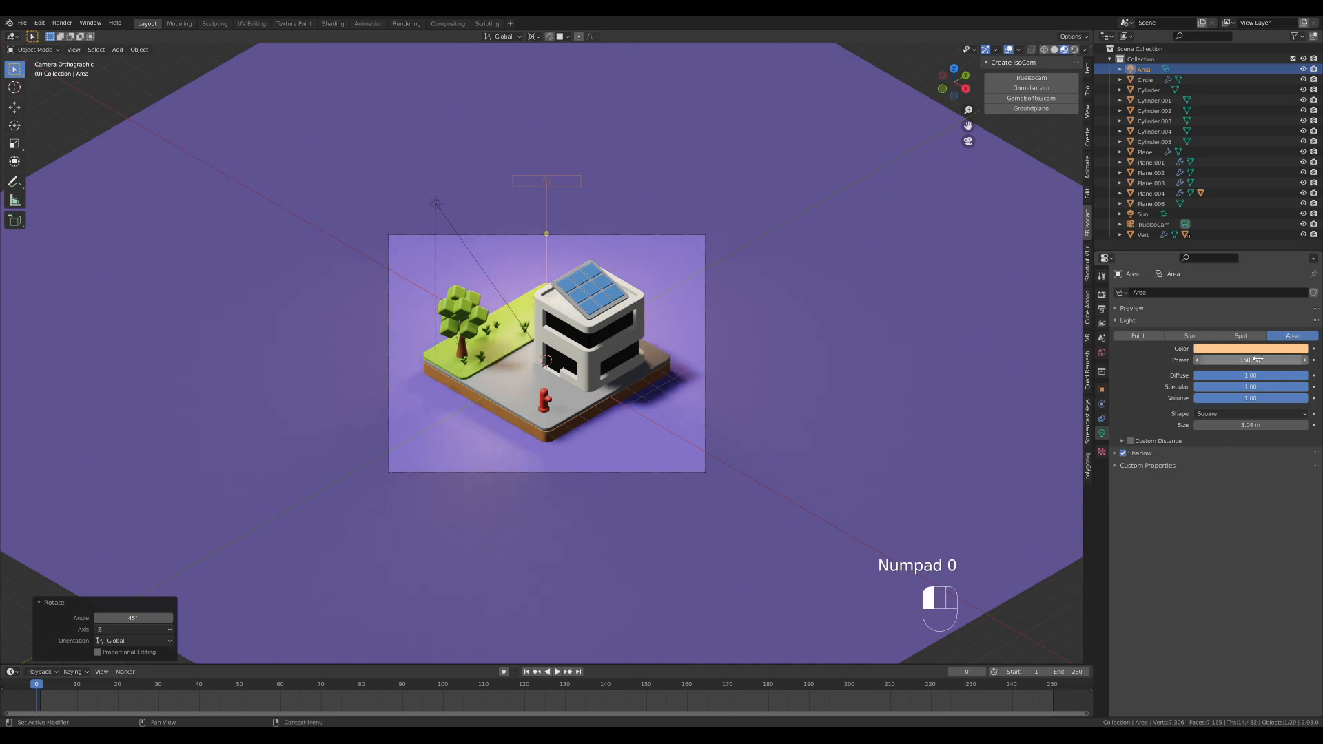
key("Return")
- Raise the area light about 1.2 m along the Z axis, and hide and unhide it to compare the lighting
key("g")
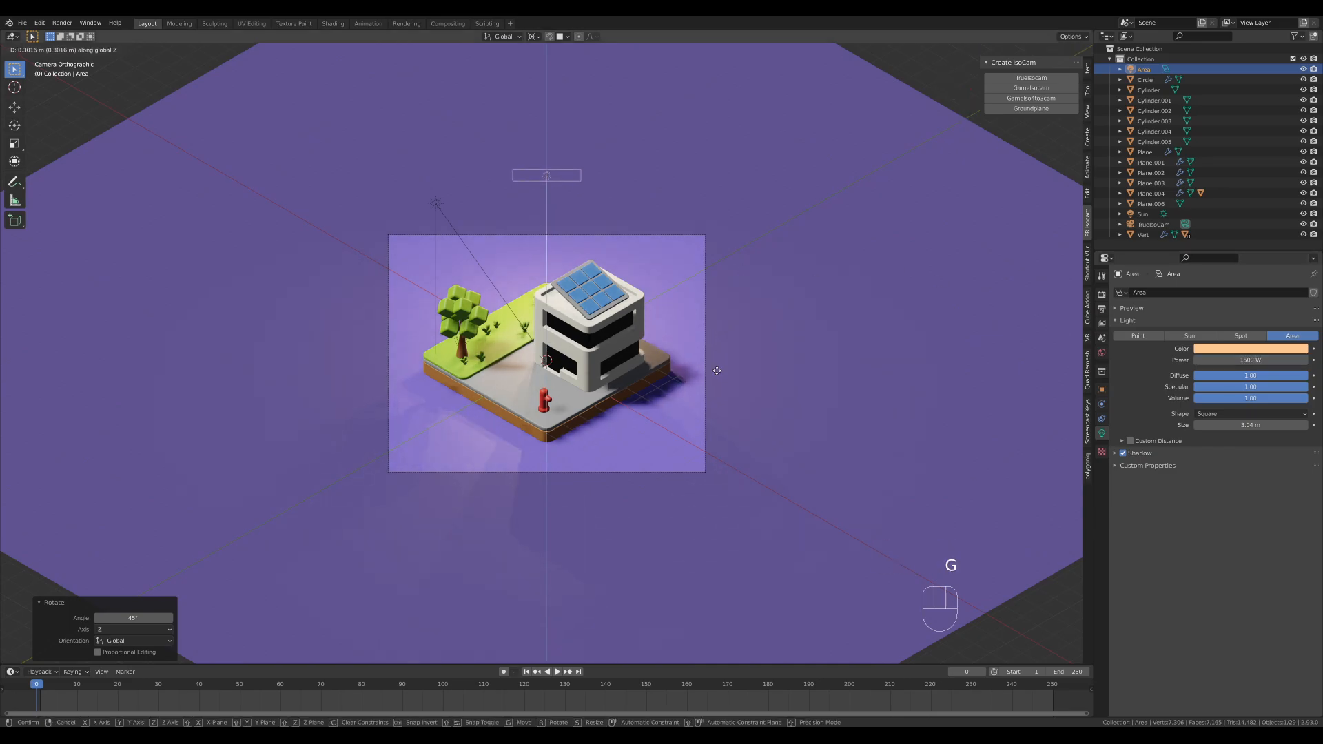
left_click(725, 357)
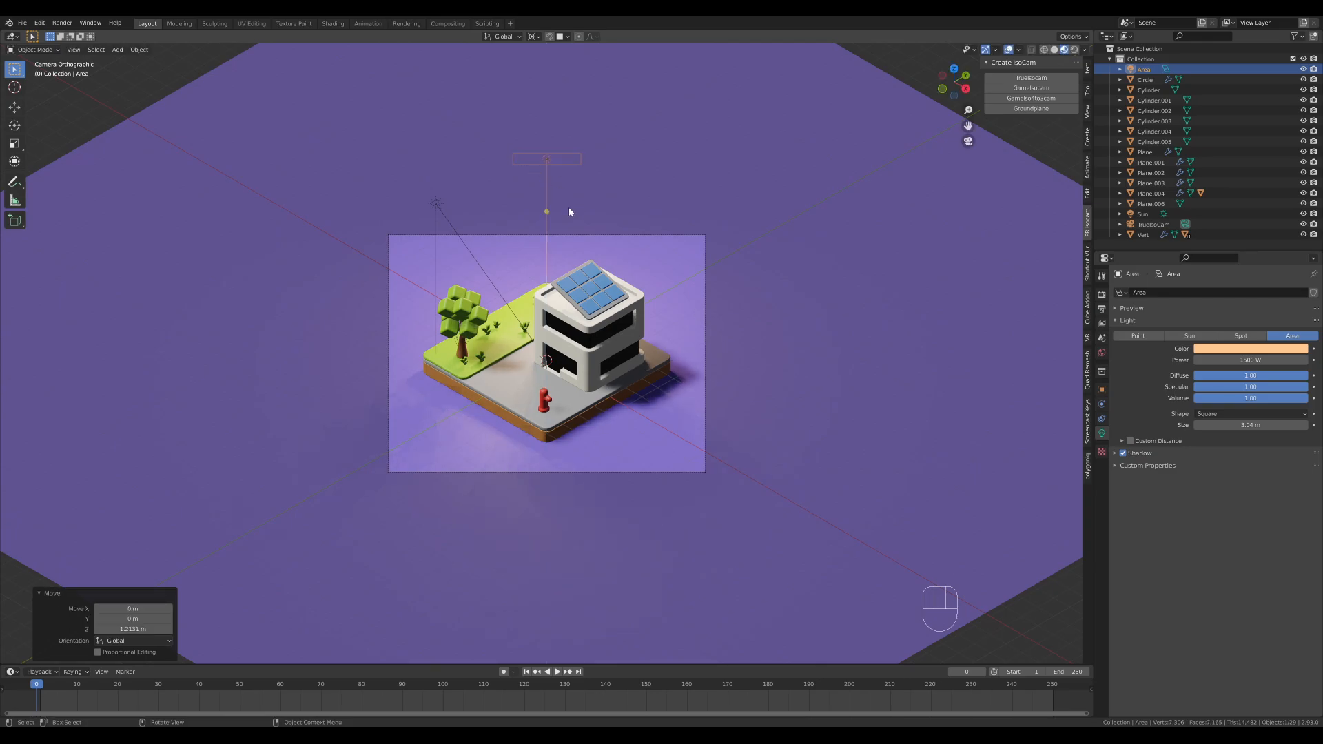
key("h")
scroll(603, 377, "up", 3)
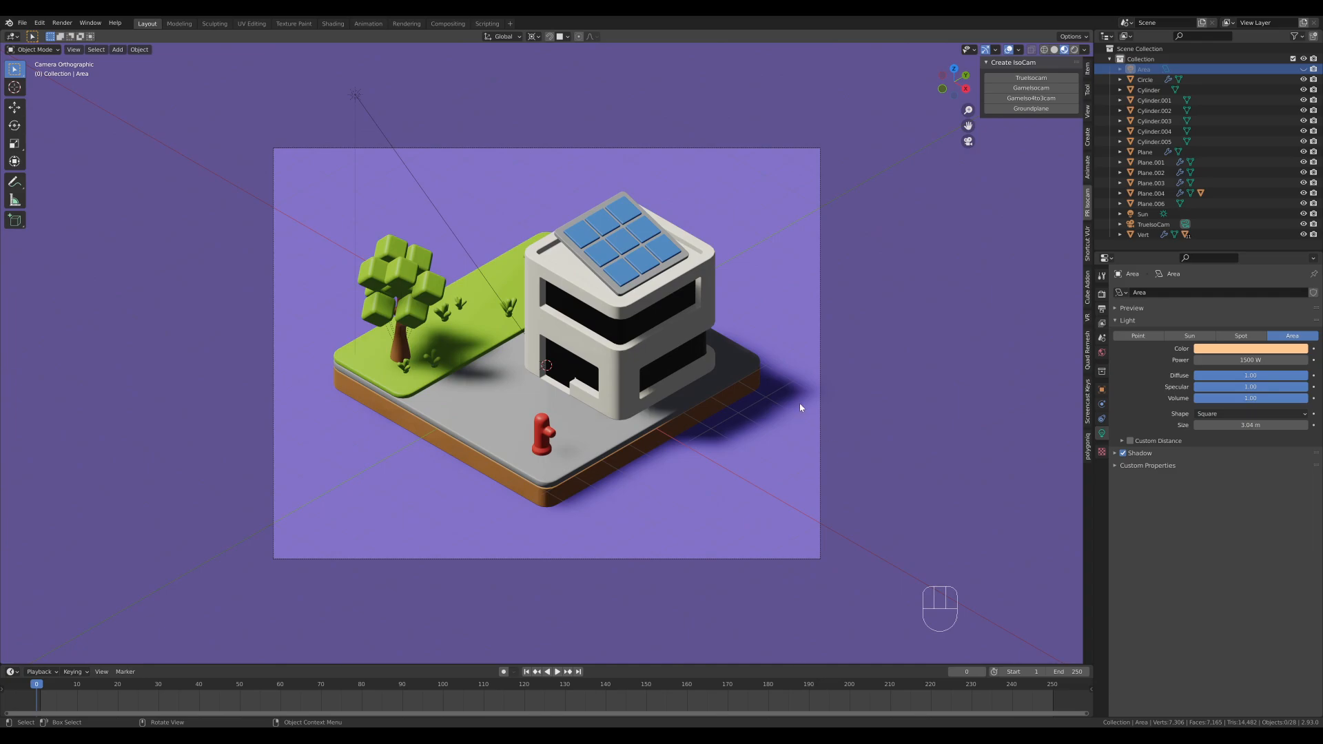
scroll(800, 407, "down", 1)
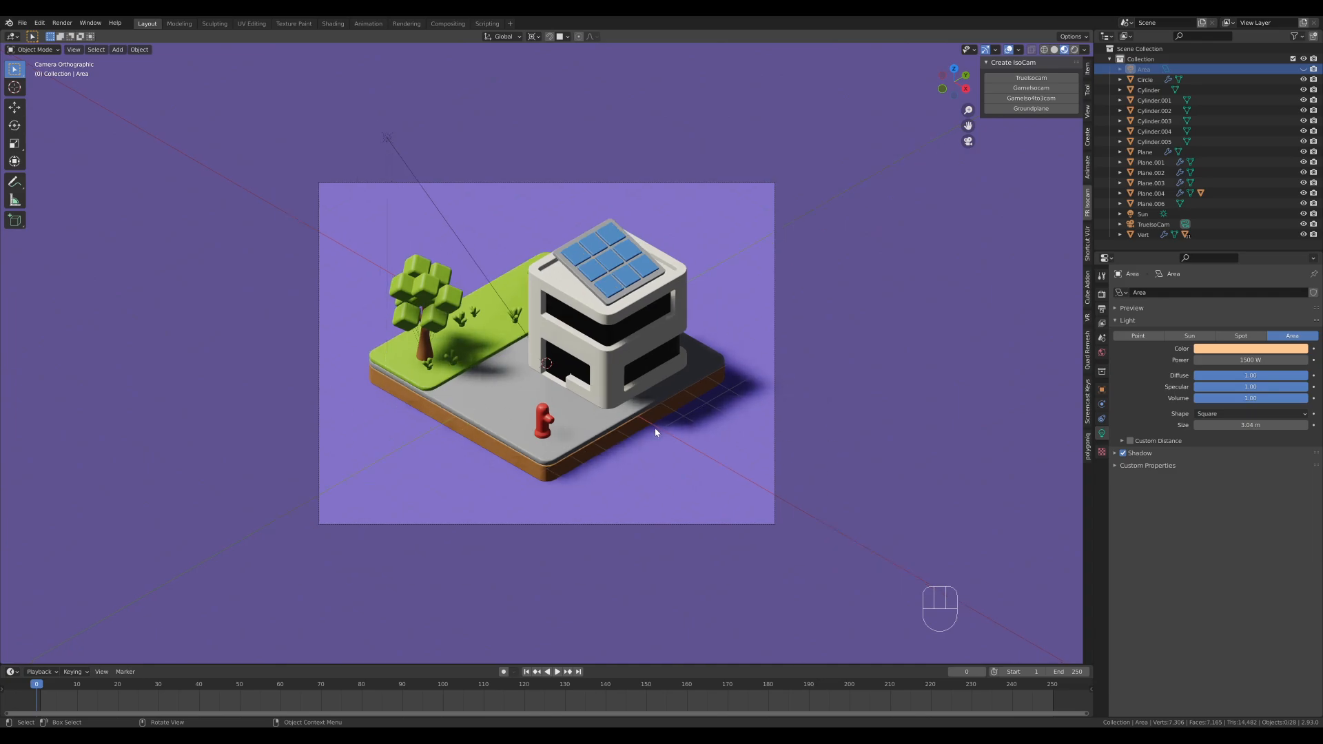
key("alt+h")
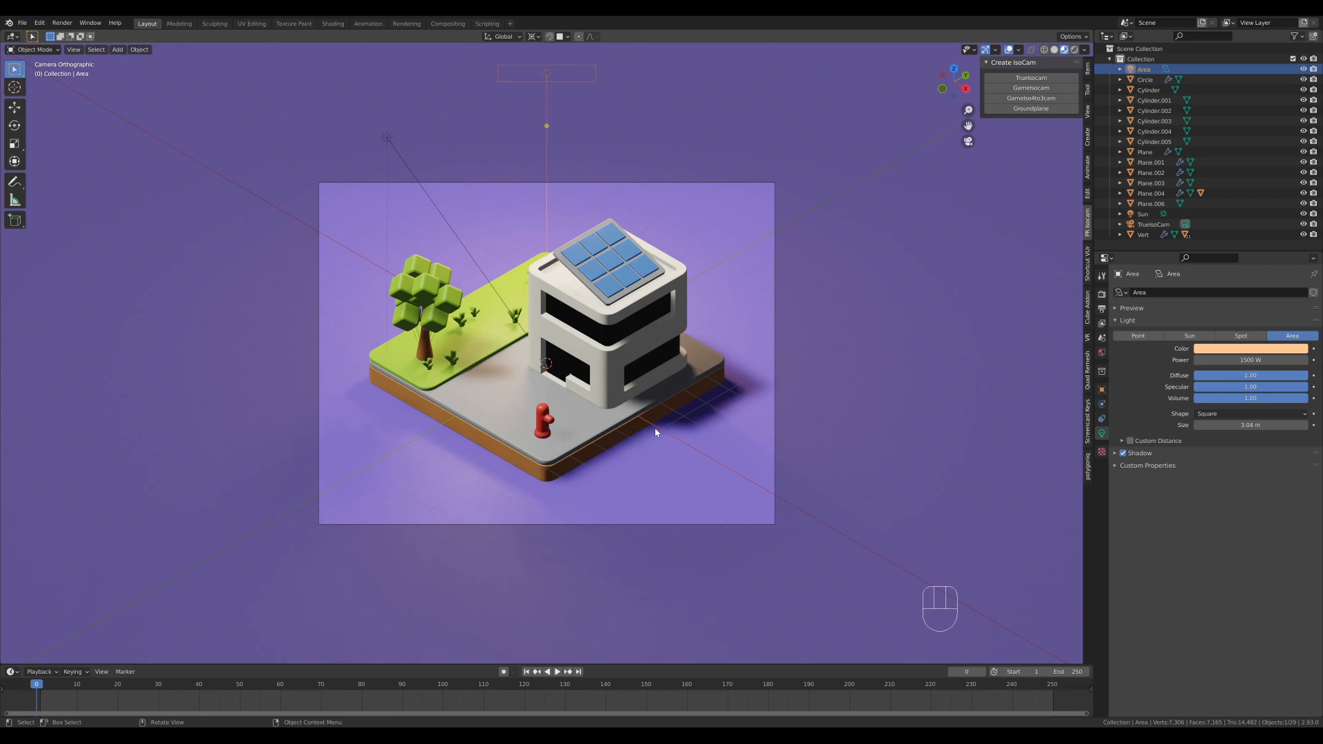
- Shift the area light's color to a deeper, more saturated orange
left_click(1251, 348)
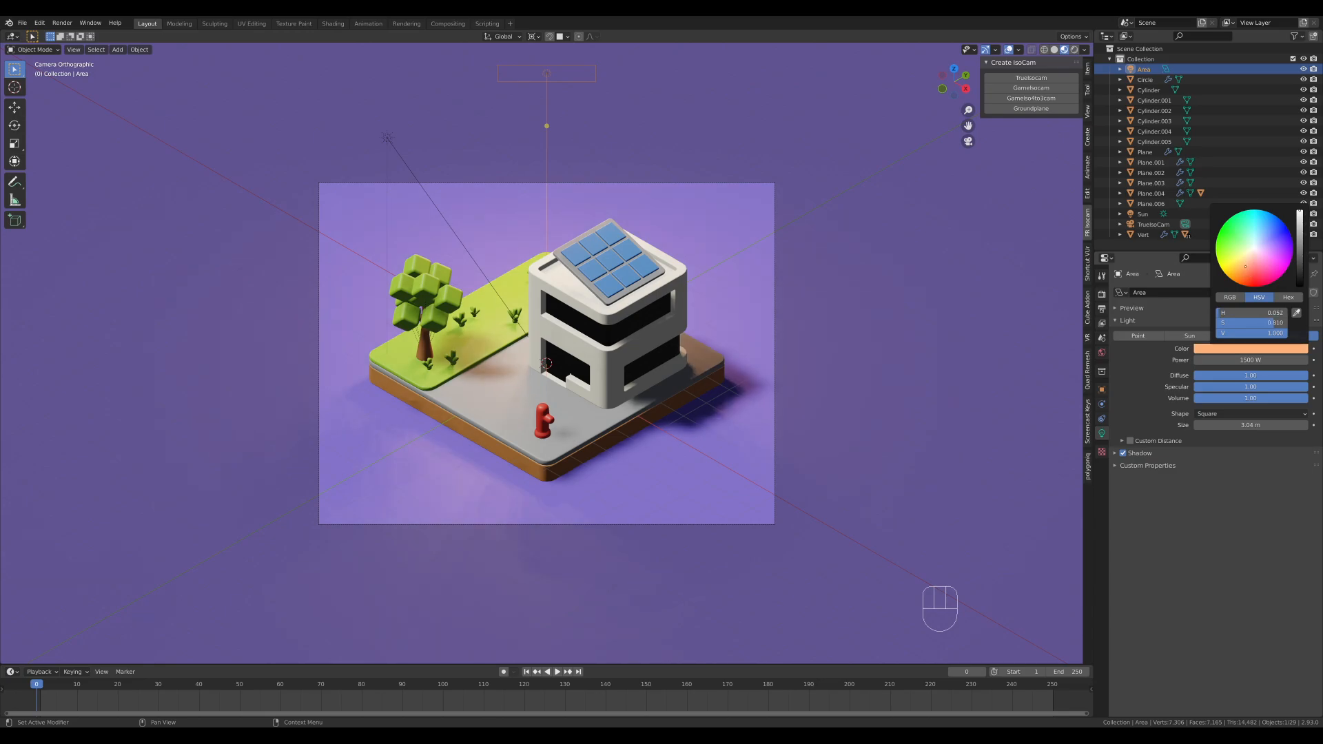
left_click_drag(1246, 266, 1245, 271)
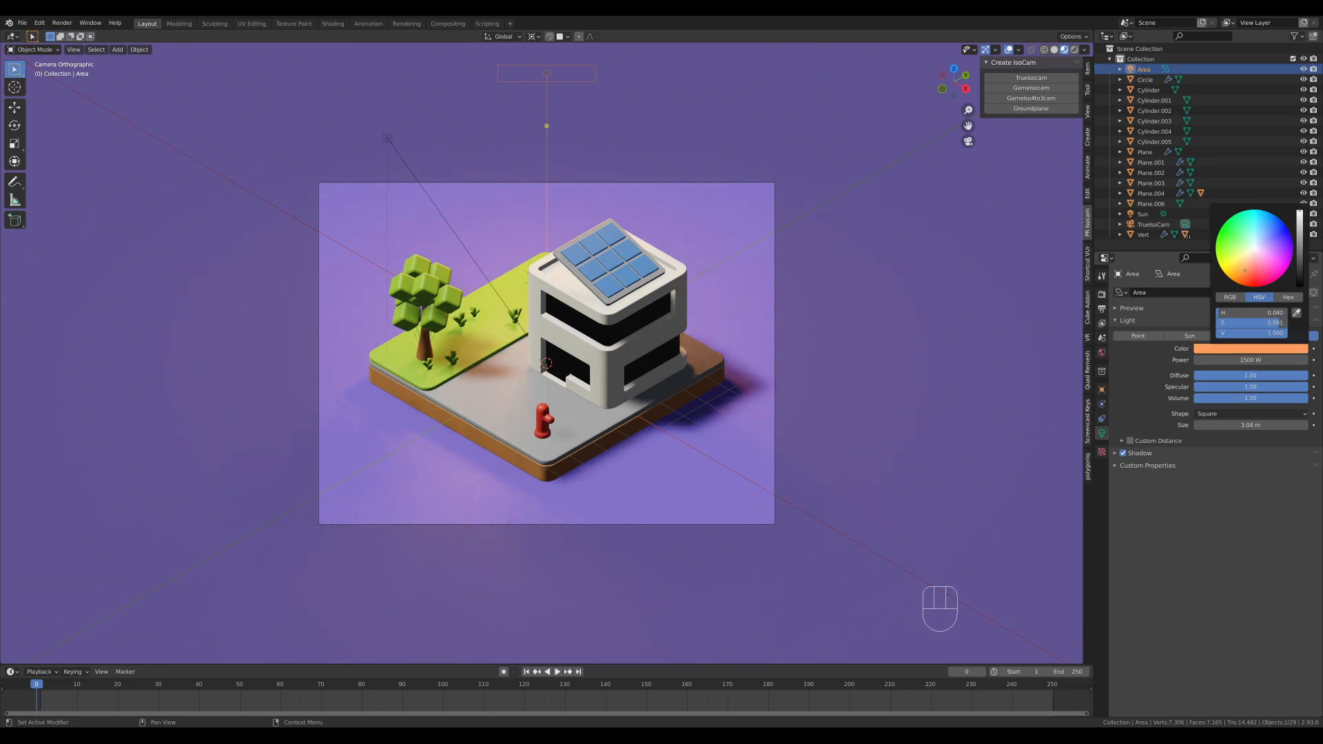
scroll(448, 417, "down", 3)
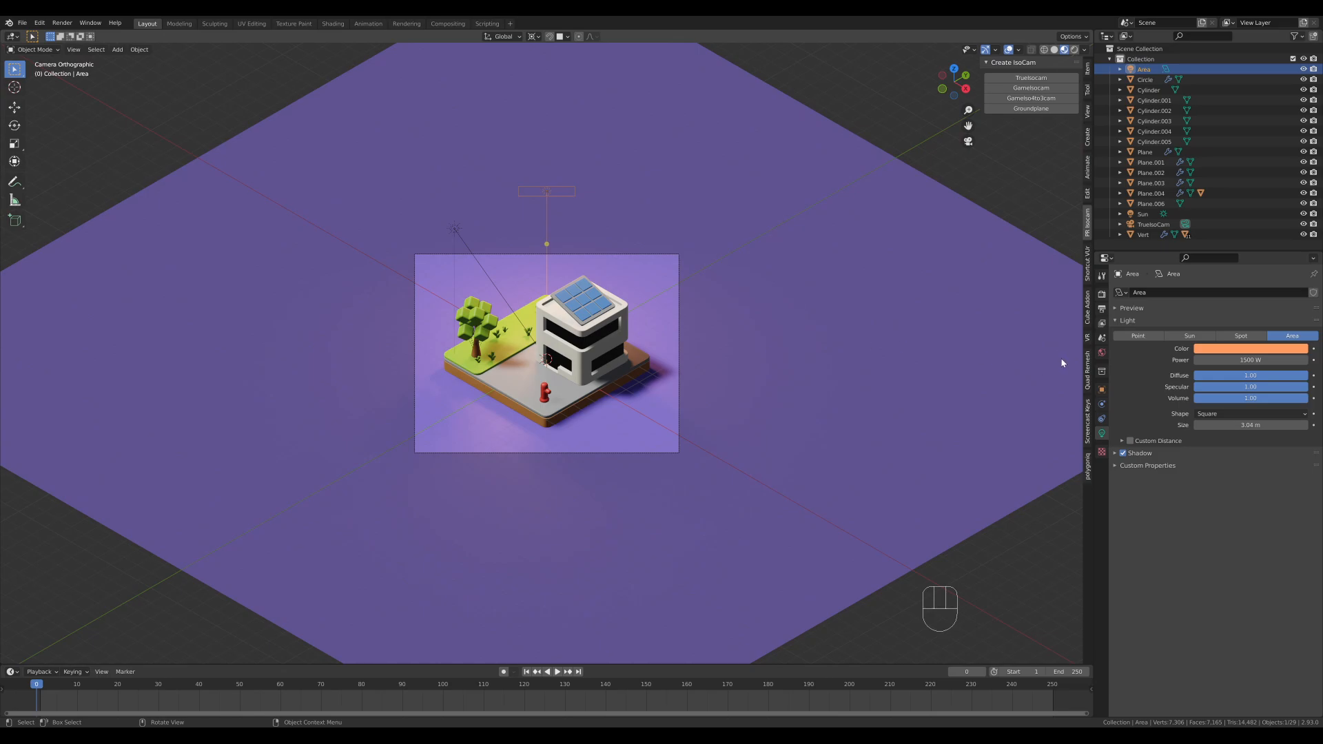
- Brighten the world background color and tint it a muted blue-violet to soften the scene's shadows
left_click(1102, 352)
scroll(797, 363, "up", 2)
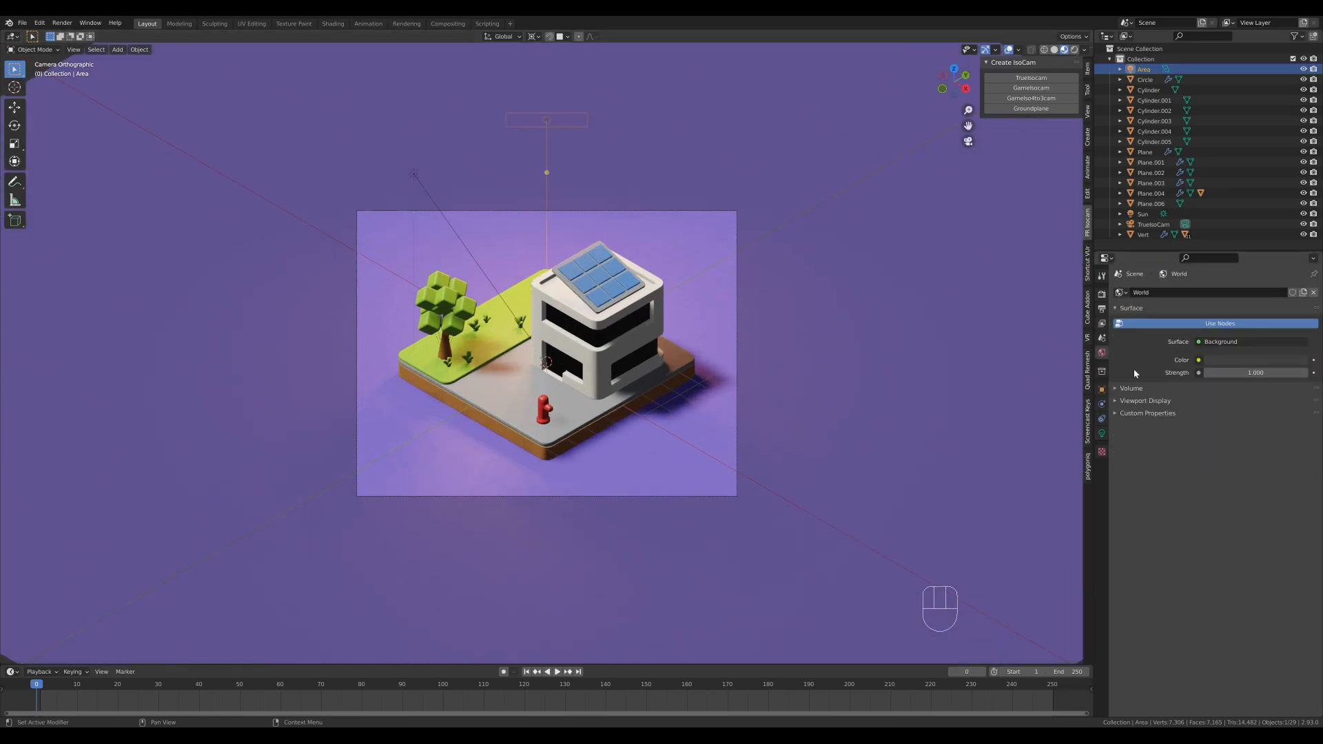
left_click(1238, 361)
mouse_move(1293, 257)
left_mouse_down()
mouse_move(1300, 227)
mouse_move(1299, 262)
mouse_move(1300, 230)
mouse_move(1300, 244)
left_mouse_up()
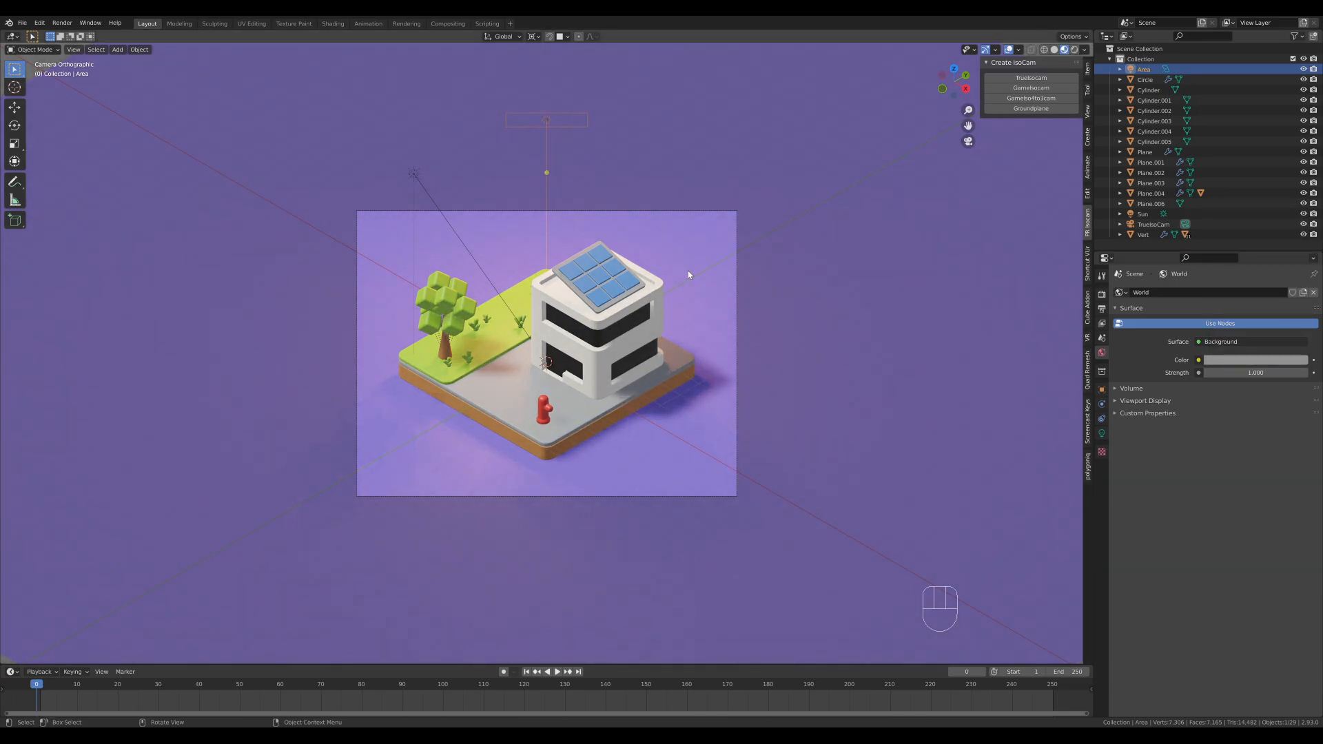
left_click(1243, 361)
left_click_drag(1271, 249, 1270, 243)
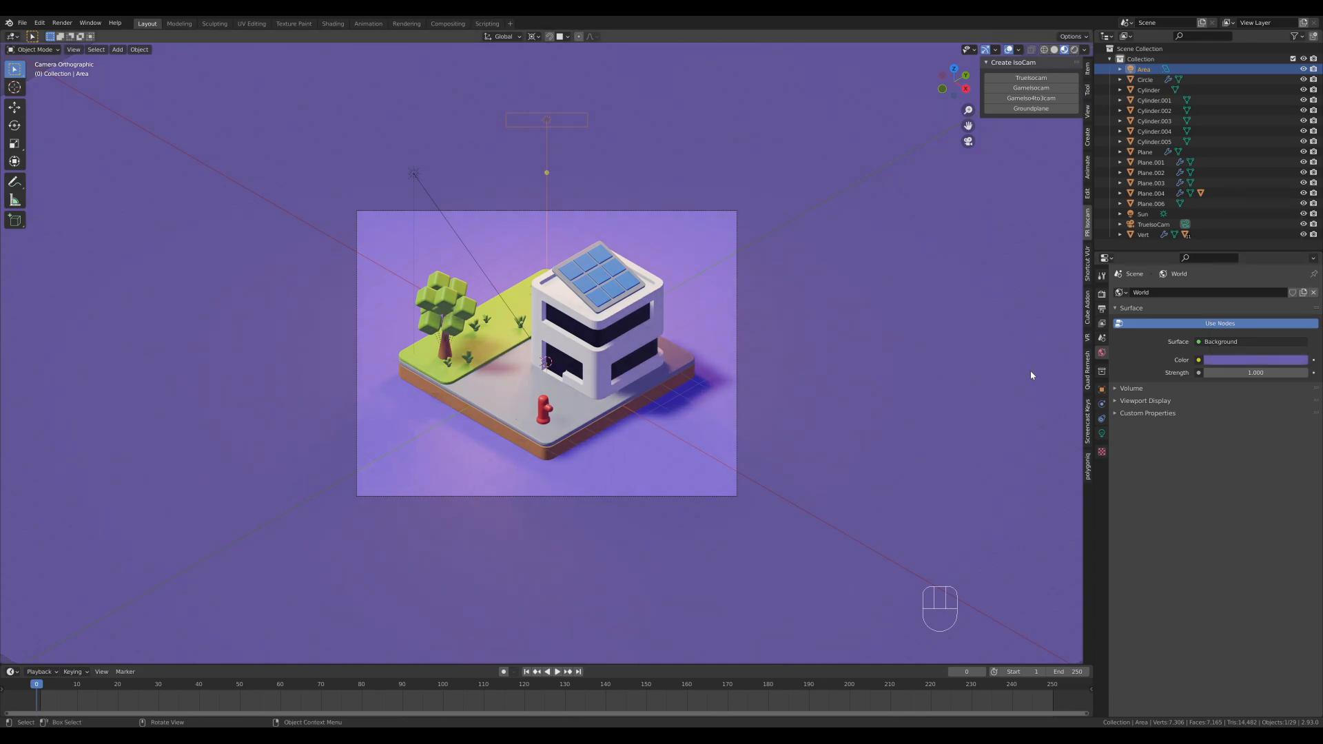
left_click(1256, 359)
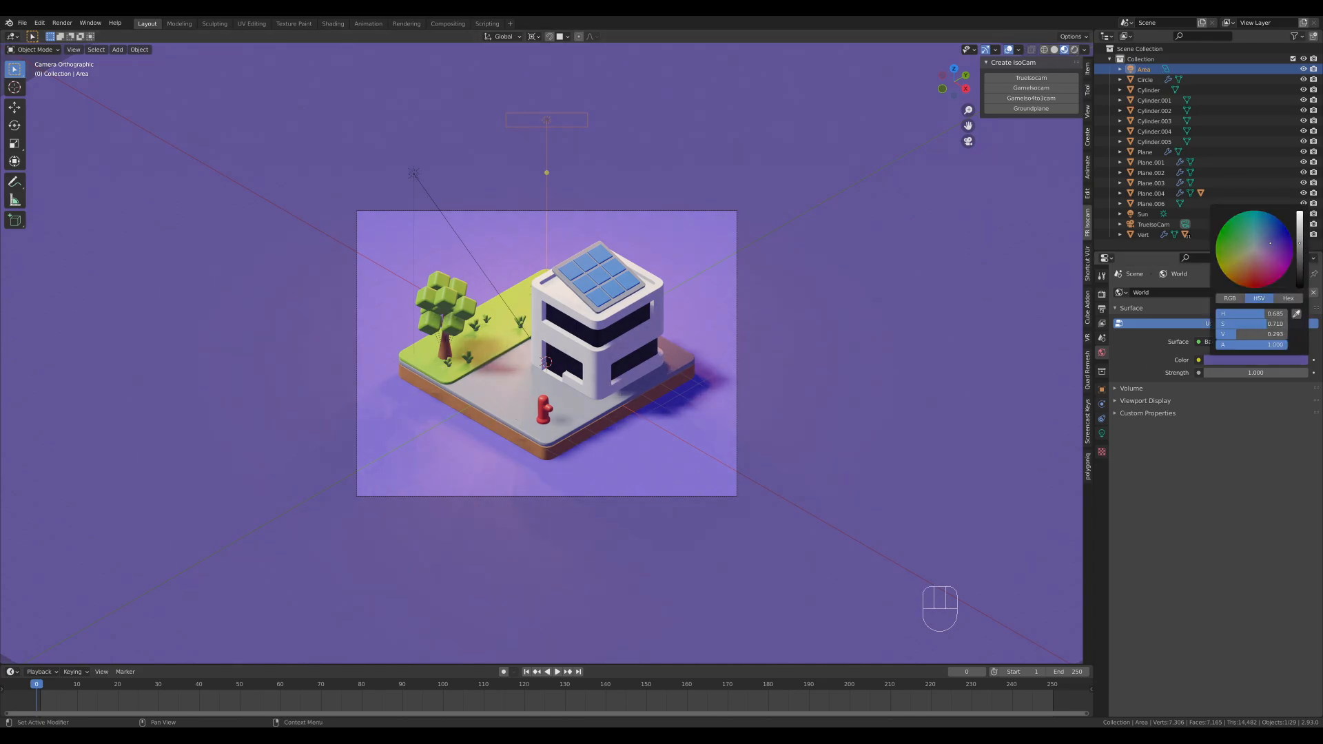
scroll(488, 425, "down", 3)
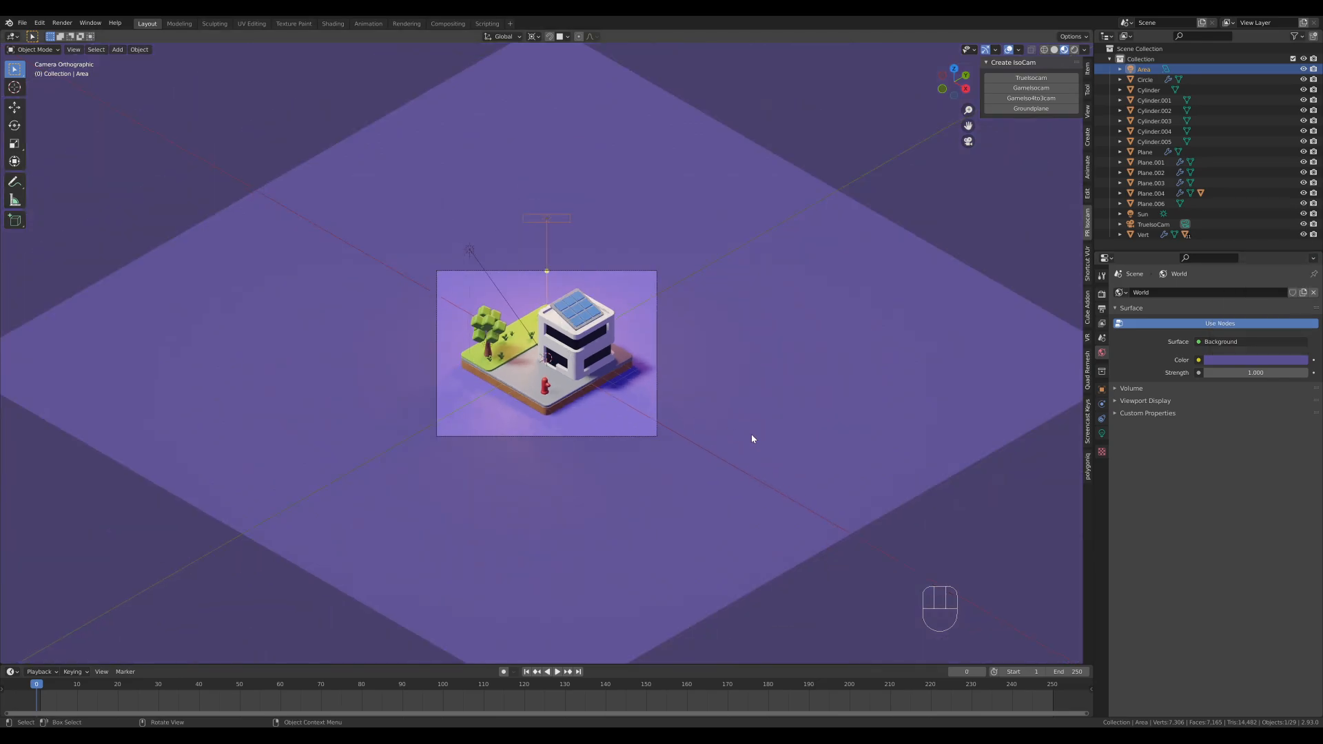
scroll(752, 436, "up", 1)
- Set the color management look to Medium High Contrast and slightly raise the exposure
left_click(1102, 433)
left_click(1103, 294)
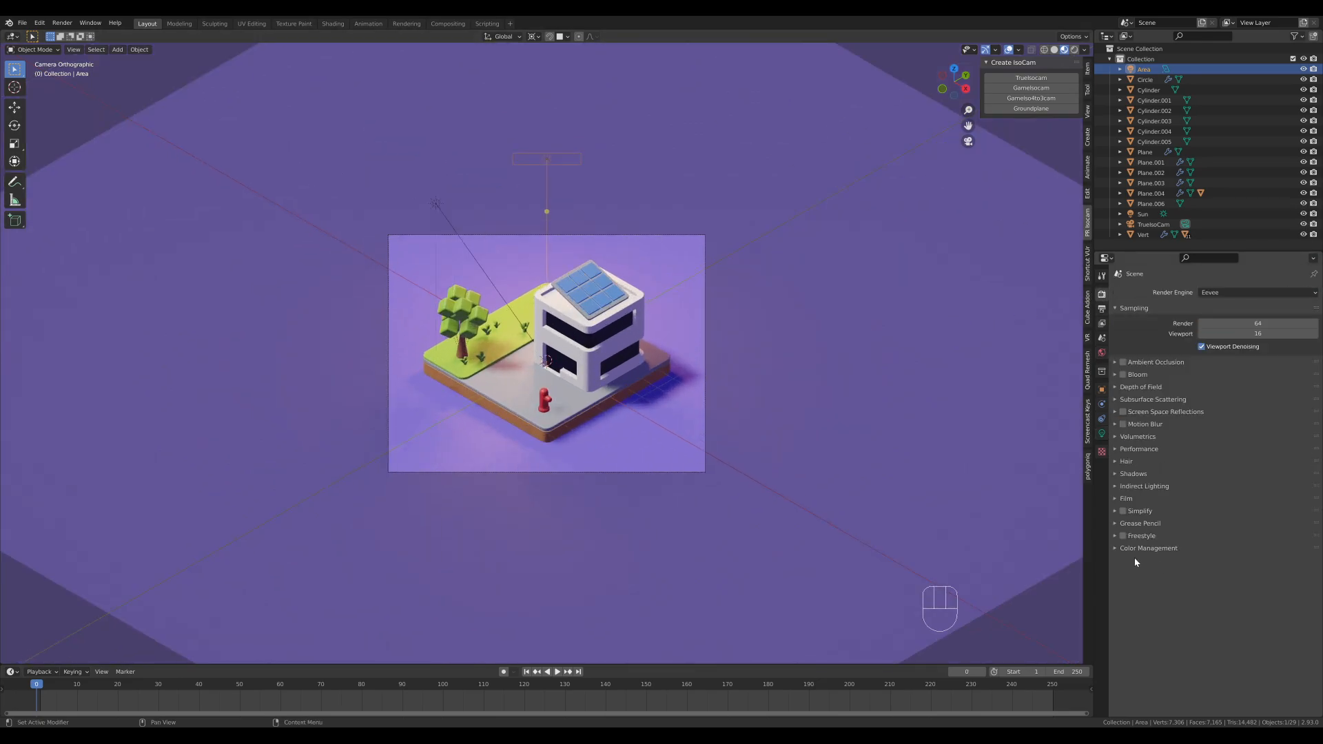
left_click(1144, 549)
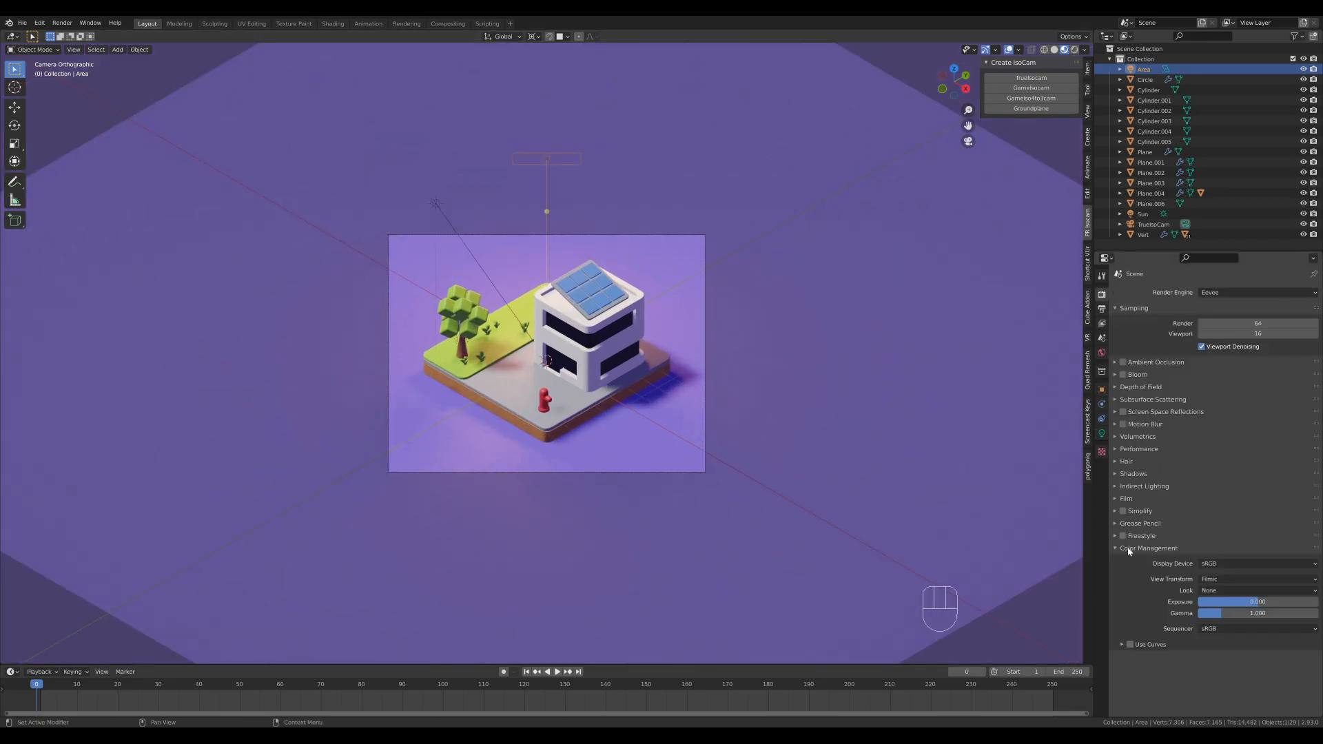
left_click(1215, 590)
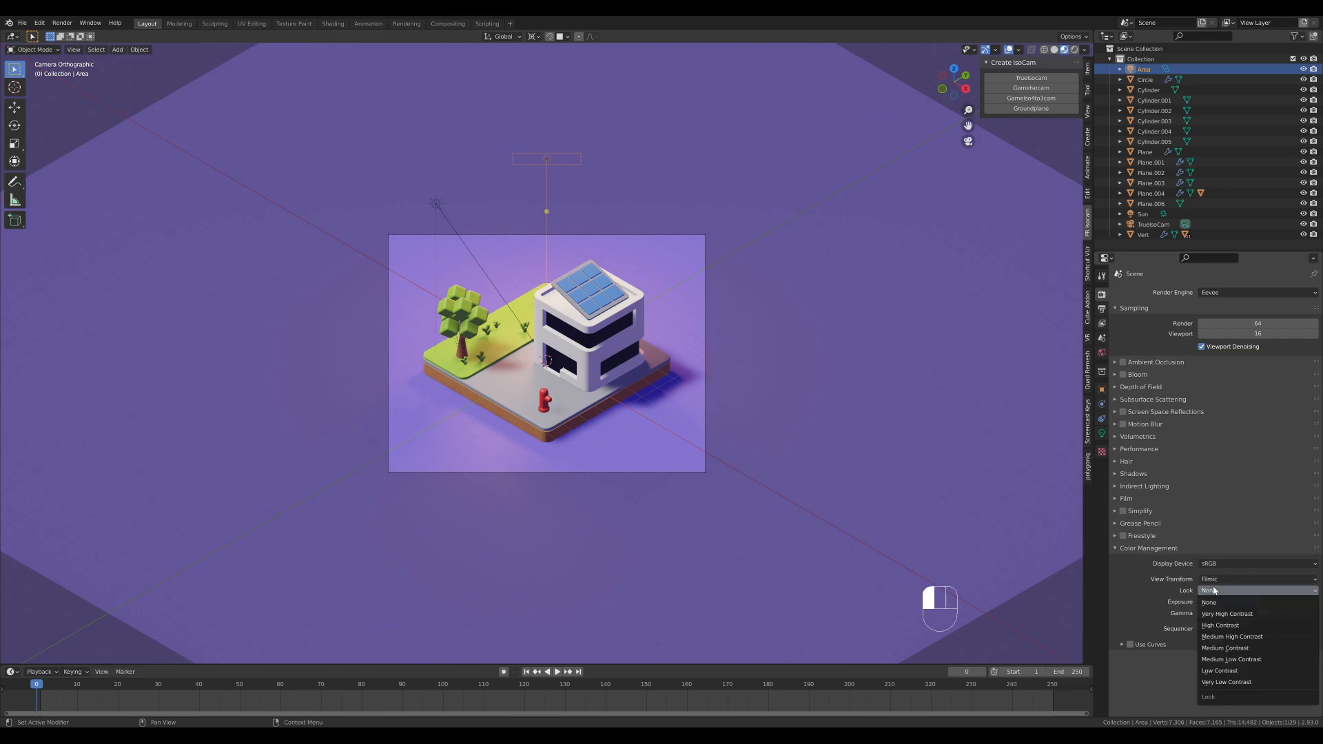
left_click(1224, 637)
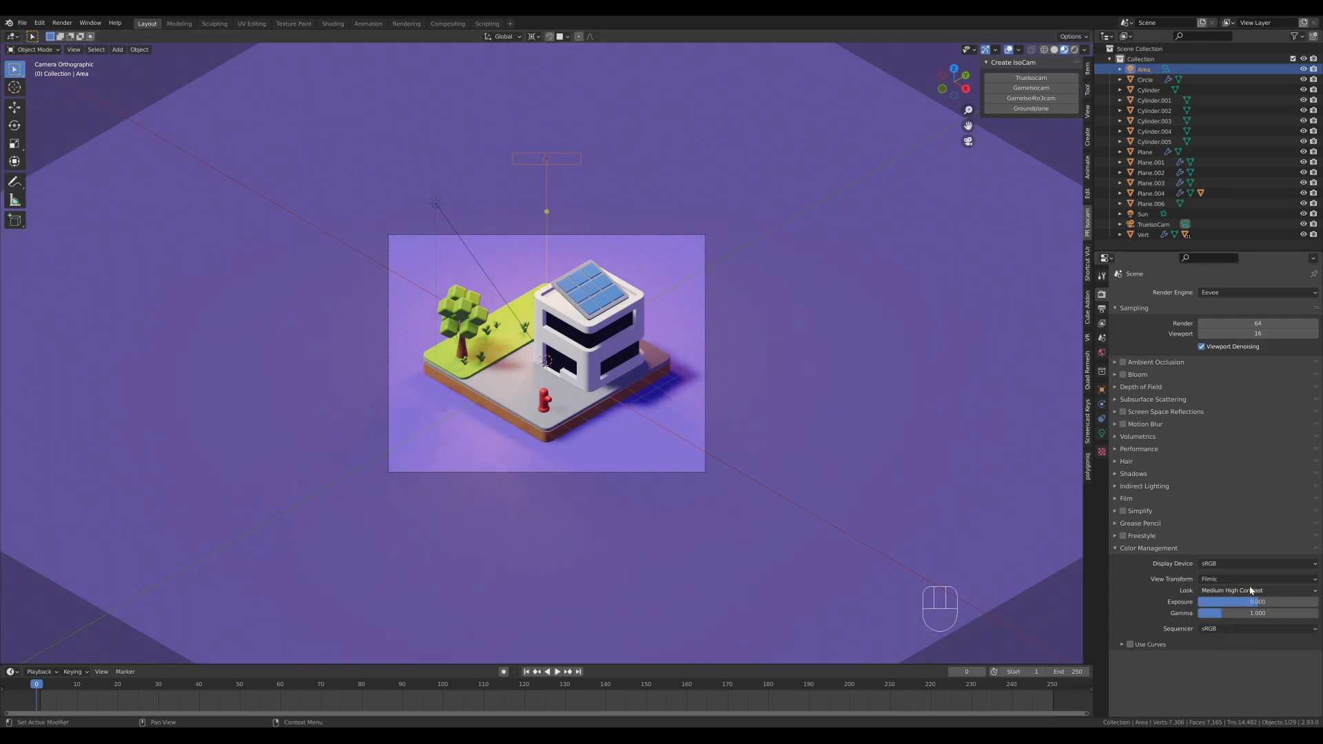
mouse_move(1258, 602)
left_mouse_down()
mouse_move(1286, 602)
mouse_move(1260, 602)
left_mouse_up()
- Select the sun light and reduce its strength to 3.000
left_click(437, 204)
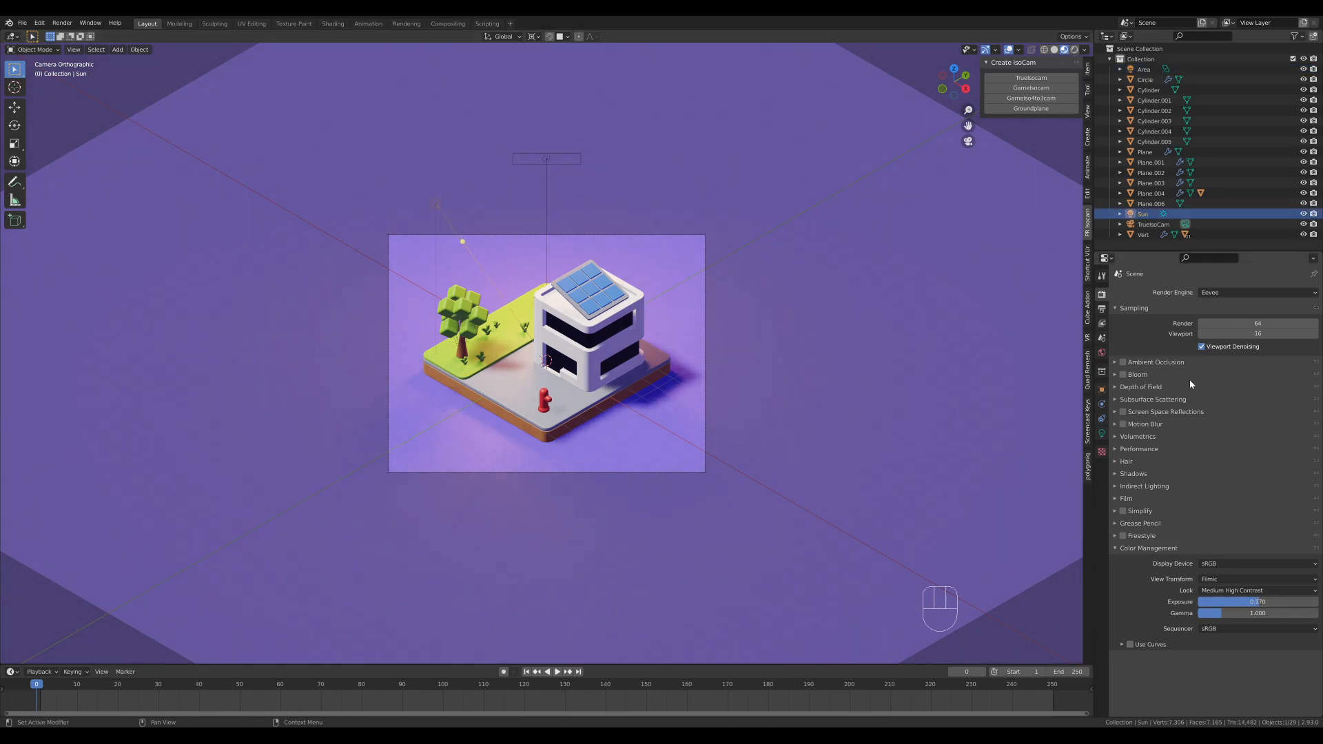
left_click(1102, 433)
left_click(1255, 359)
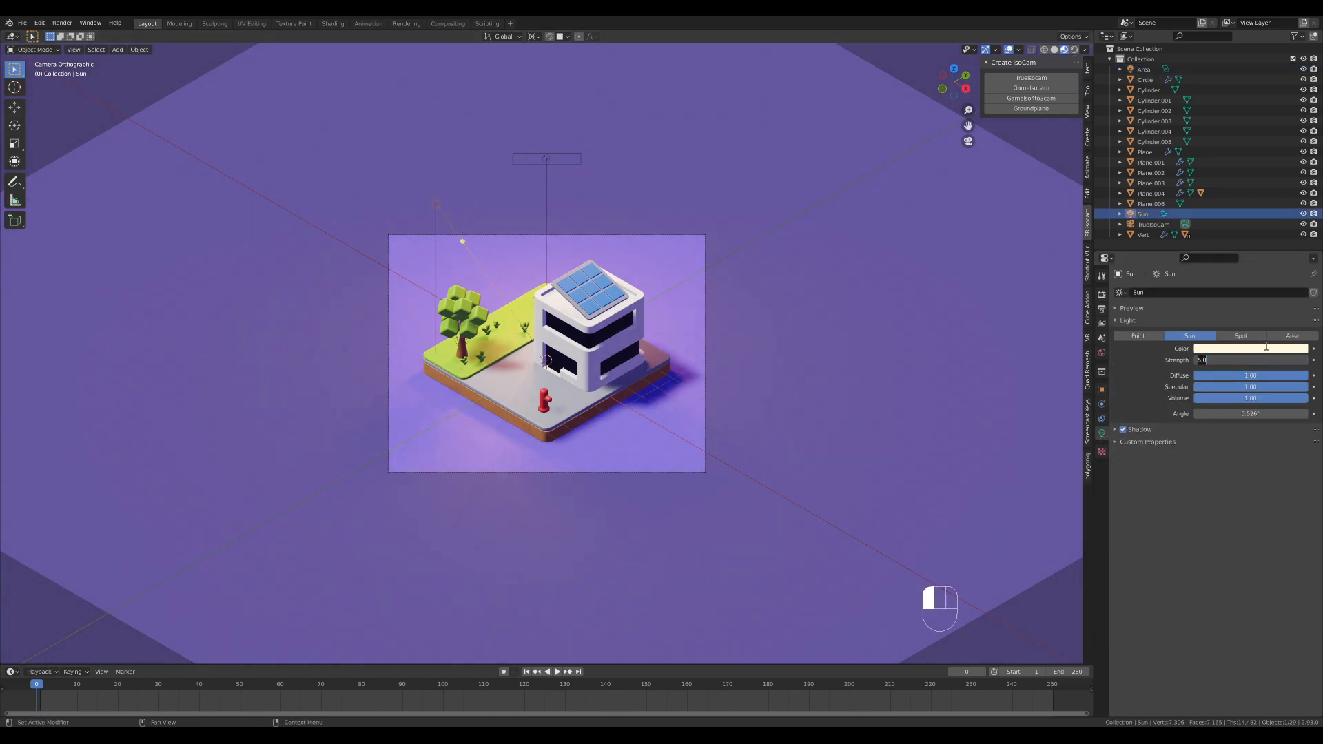
type("4")
key("Return")
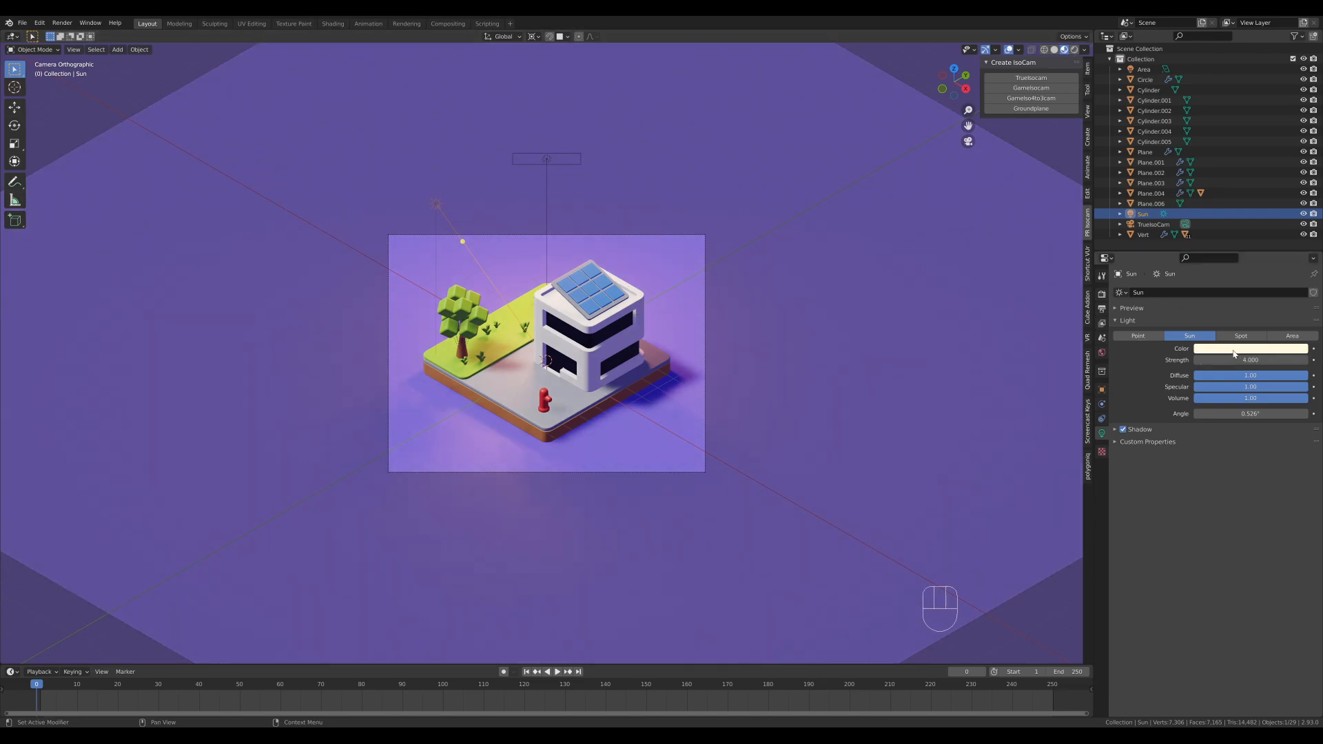
left_click_drag(1241, 360, 1240, 360)
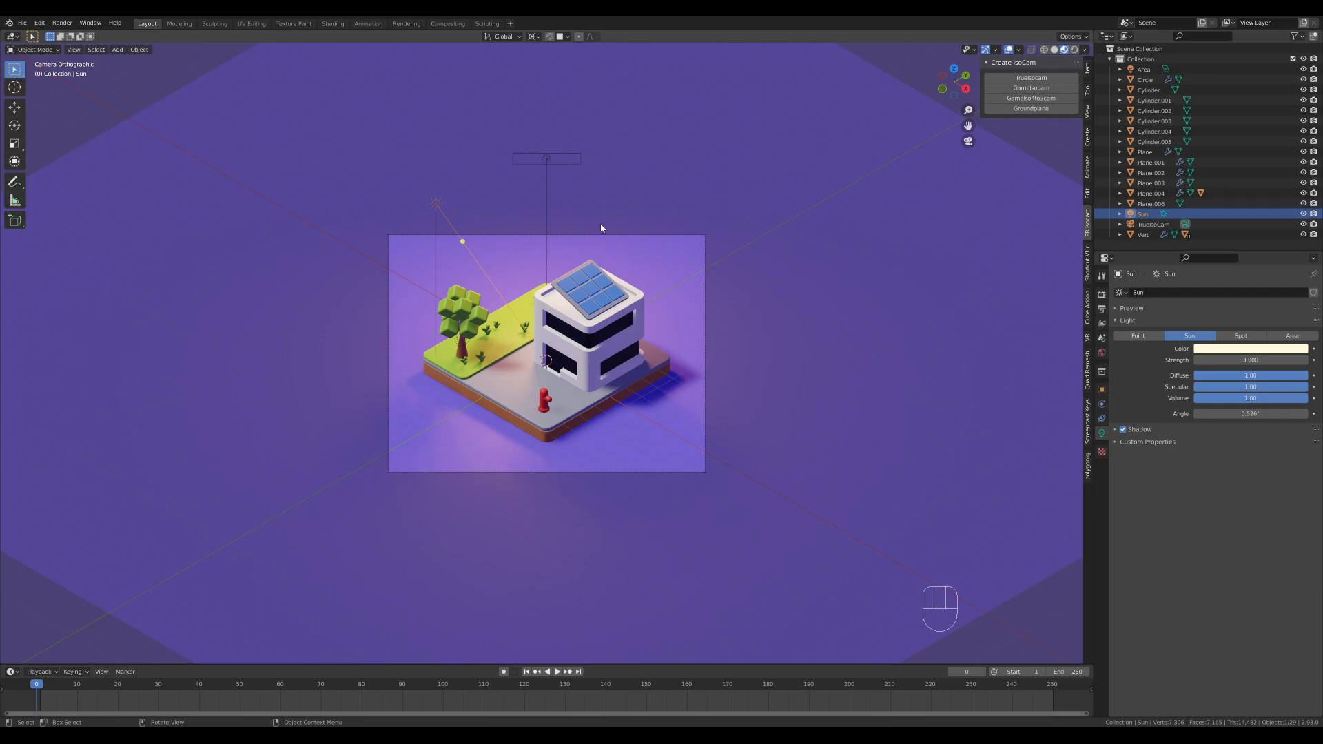
- Raise the color management exposure to about 0.6
scroll(920, 307, "up", 1)
left_click(1102, 294)
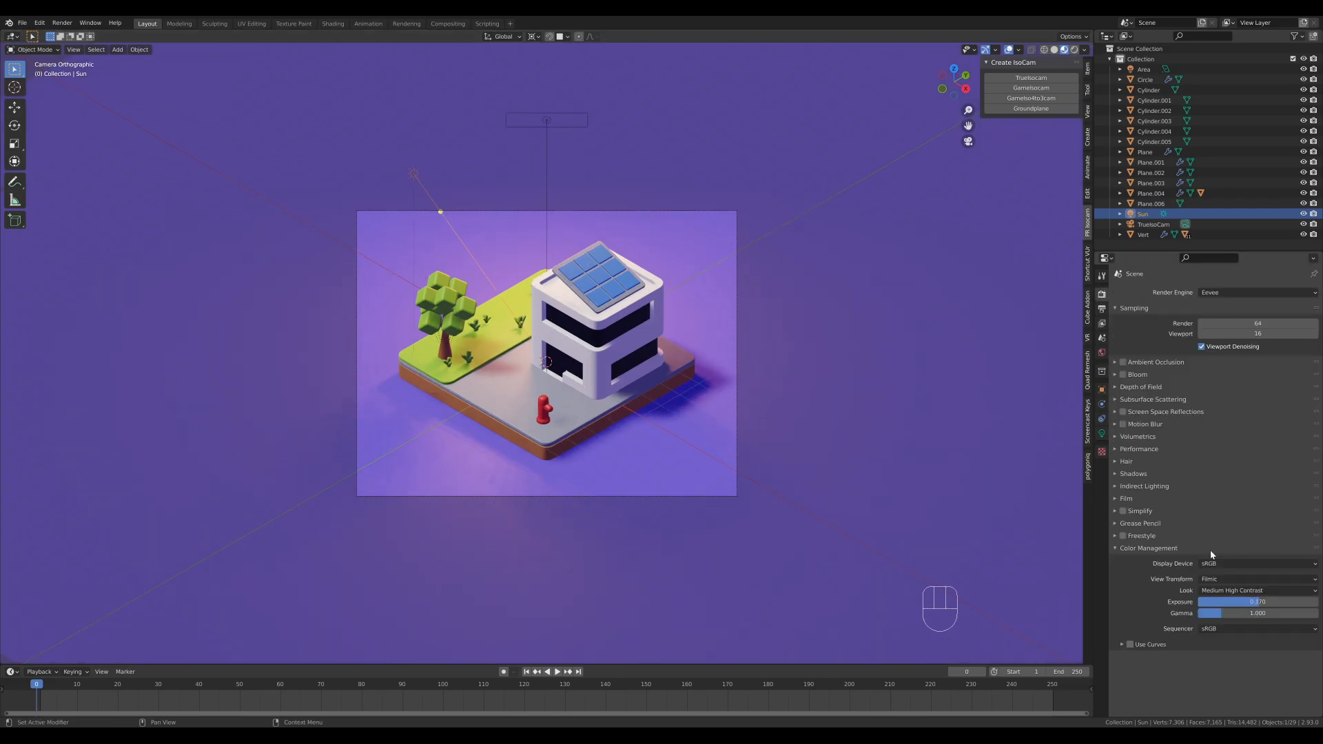
left_click_drag(1258, 601, 1257, 601)
- Change the ground plane material's base color to a more saturated blue-violet
left_click(704, 247)
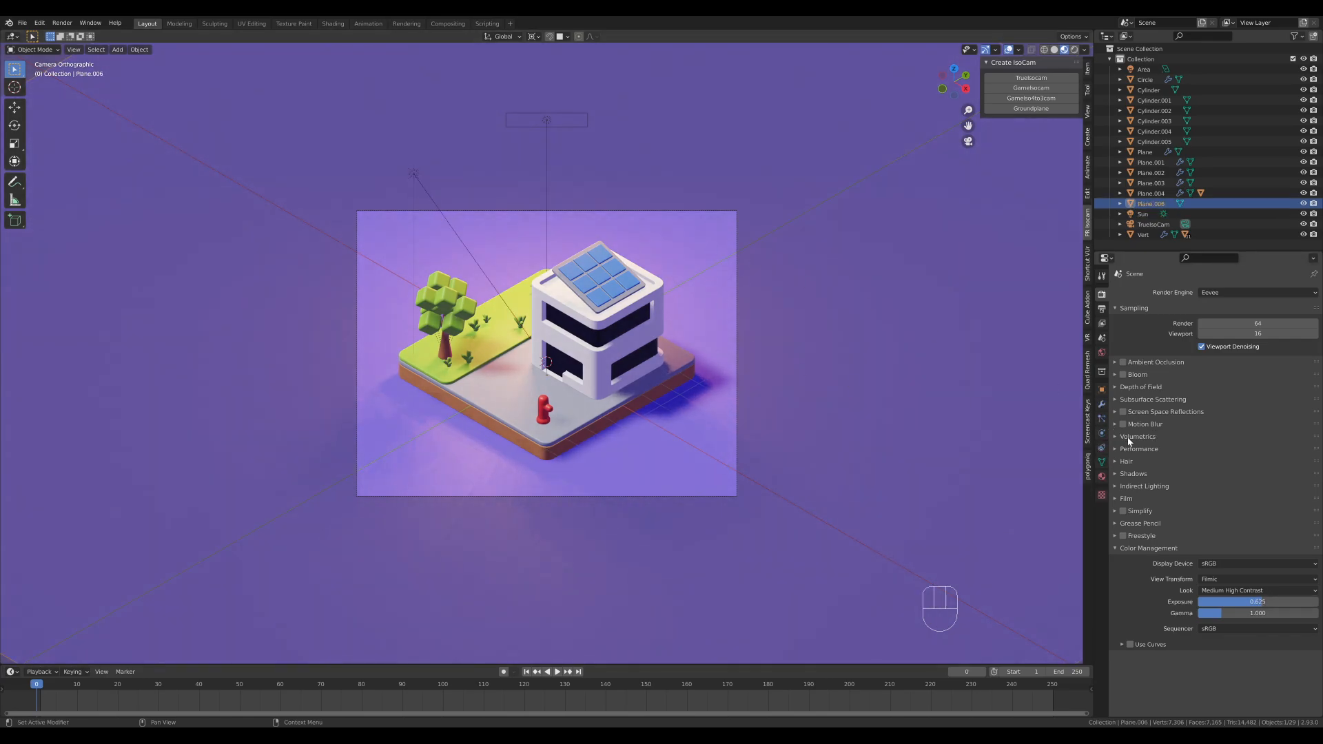
left_click(1102, 476)
left_click(1242, 442)
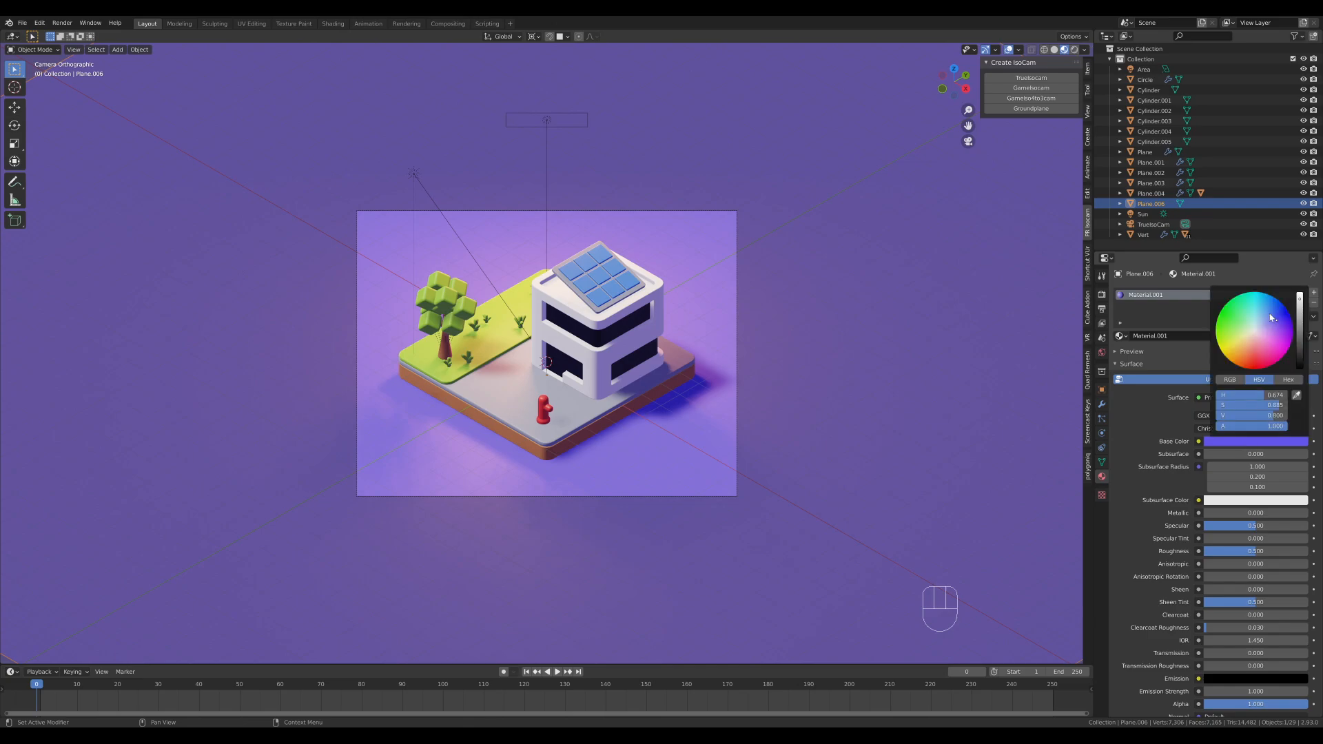
left_click_drag(1283, 327, 1281, 318)
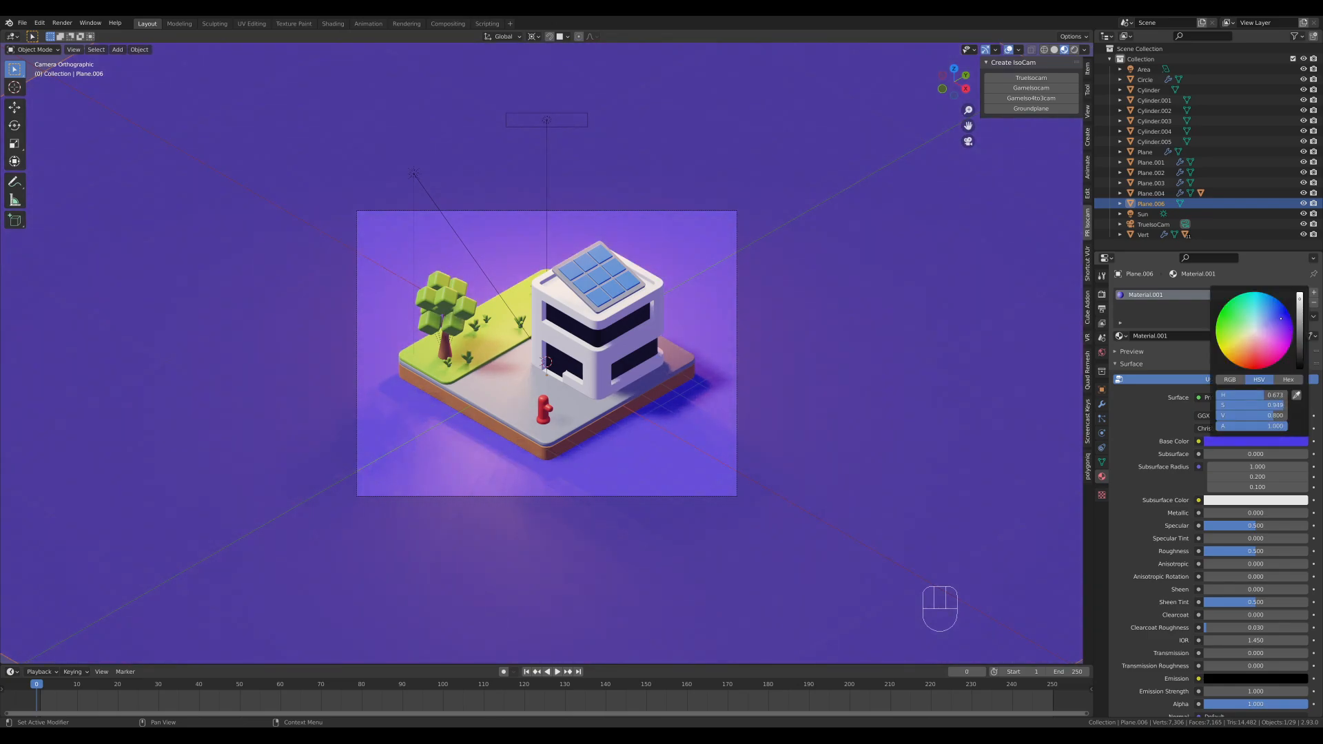
- Define a render region that encloses the whole camera frame
scroll(590, 236, "down", 2)
key("ctrl+b")
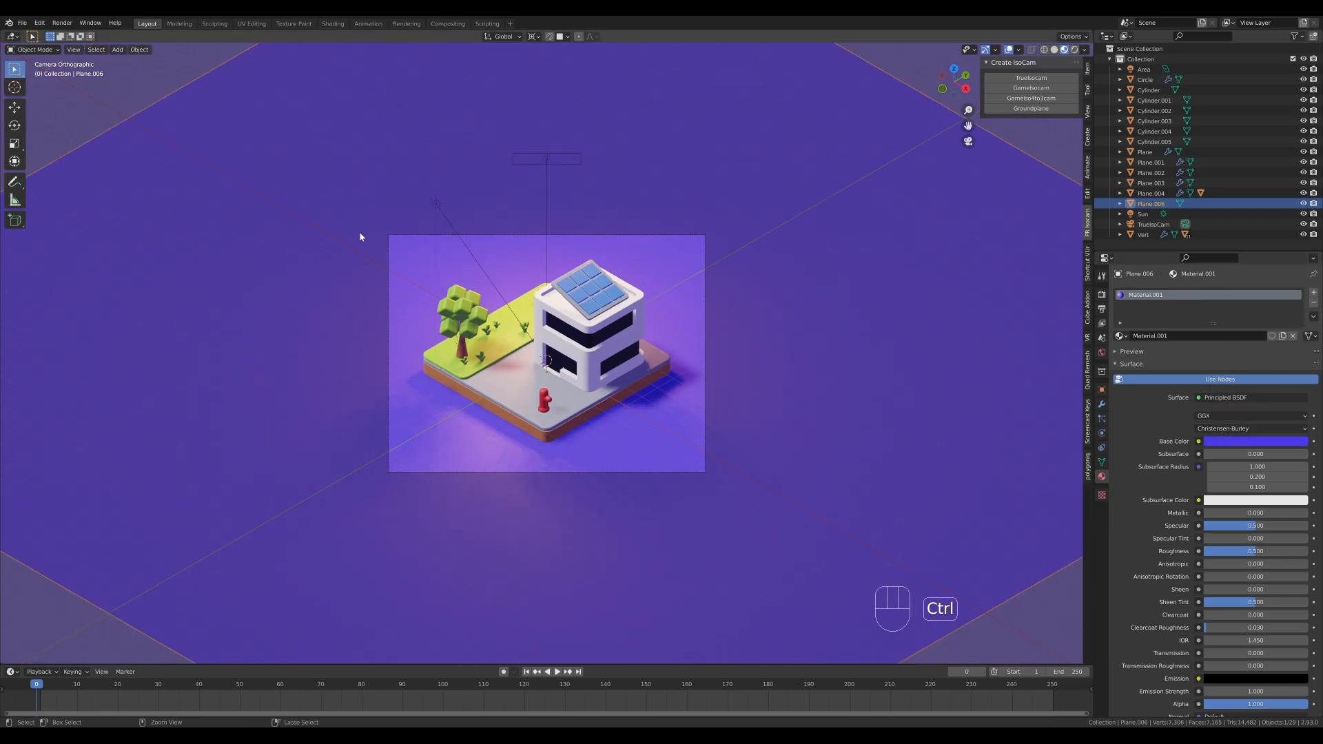
left_click_drag(349, 202, 836, 583)
- Switch the render engine to Cycles and set its device to GPU Compute
left_click(1103, 295)
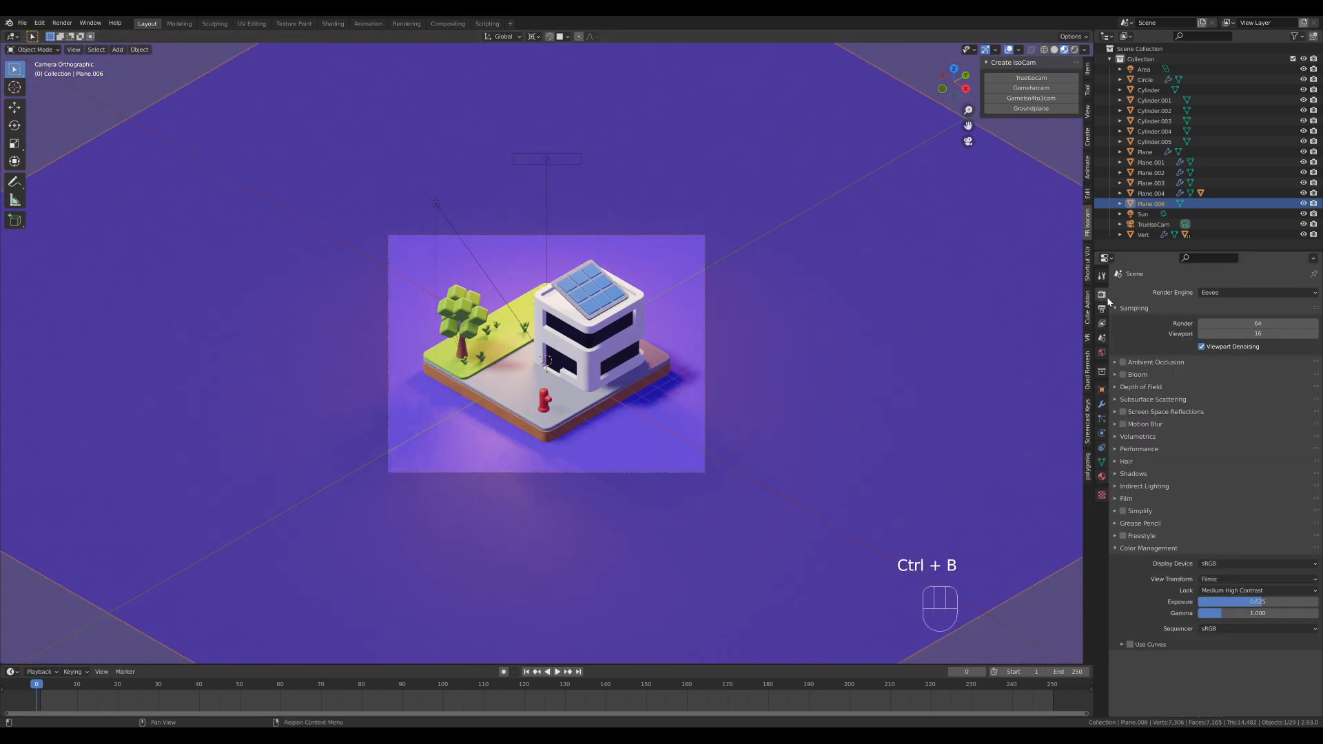
left_click(1257, 292)
left_click(1218, 327)
left_click(1231, 317)
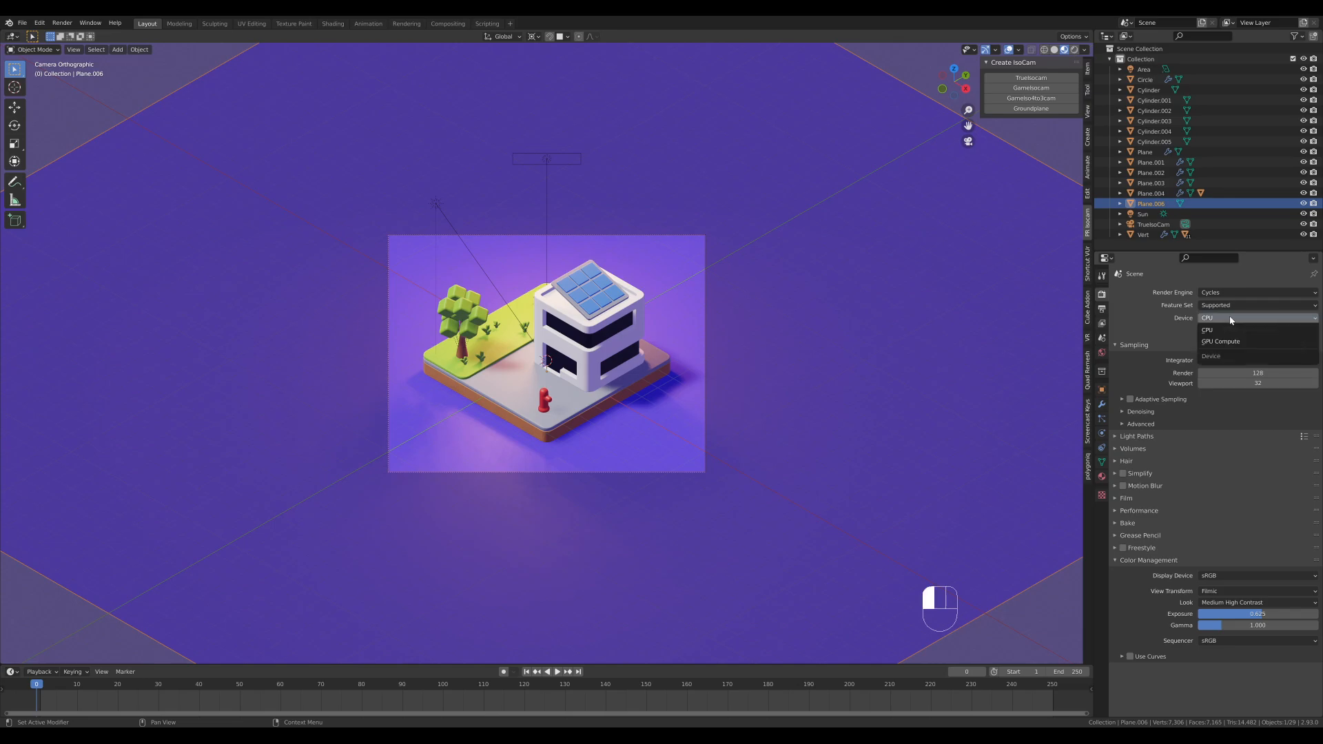
left_click(1220, 342)
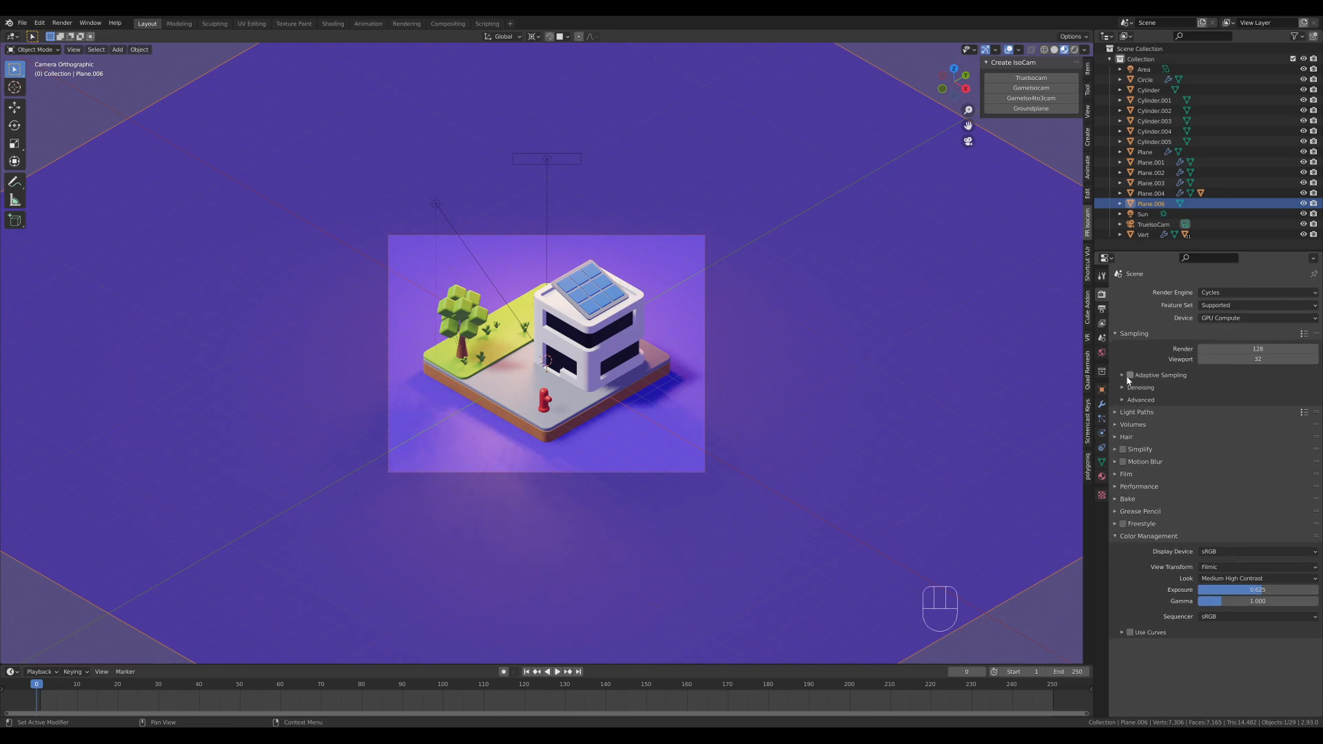
- Enable render denoising with OpenImageDenoise and viewport denoising with OptiX
left_click(1142, 388)
left_click(1202, 403)
left_click(1234, 404)
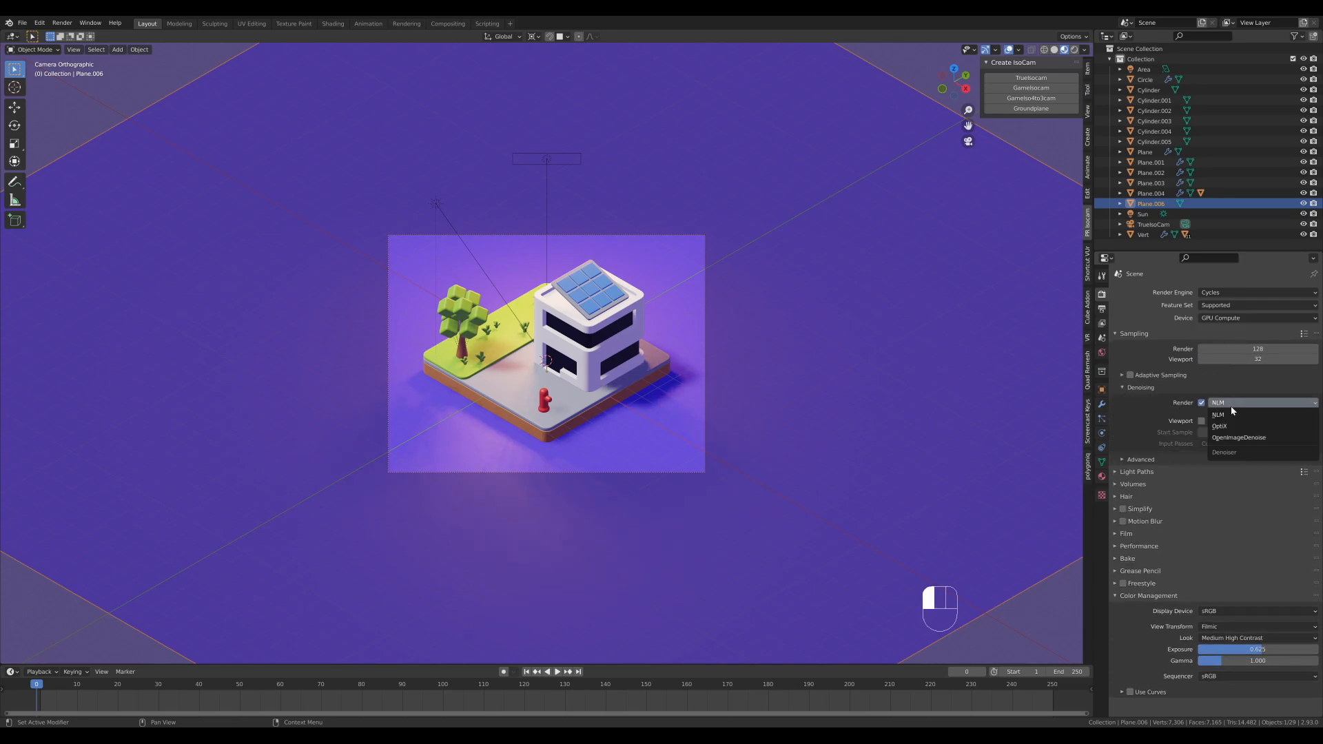
left_click(1233, 438)
left_click(1202, 422)
left_click(1228, 421)
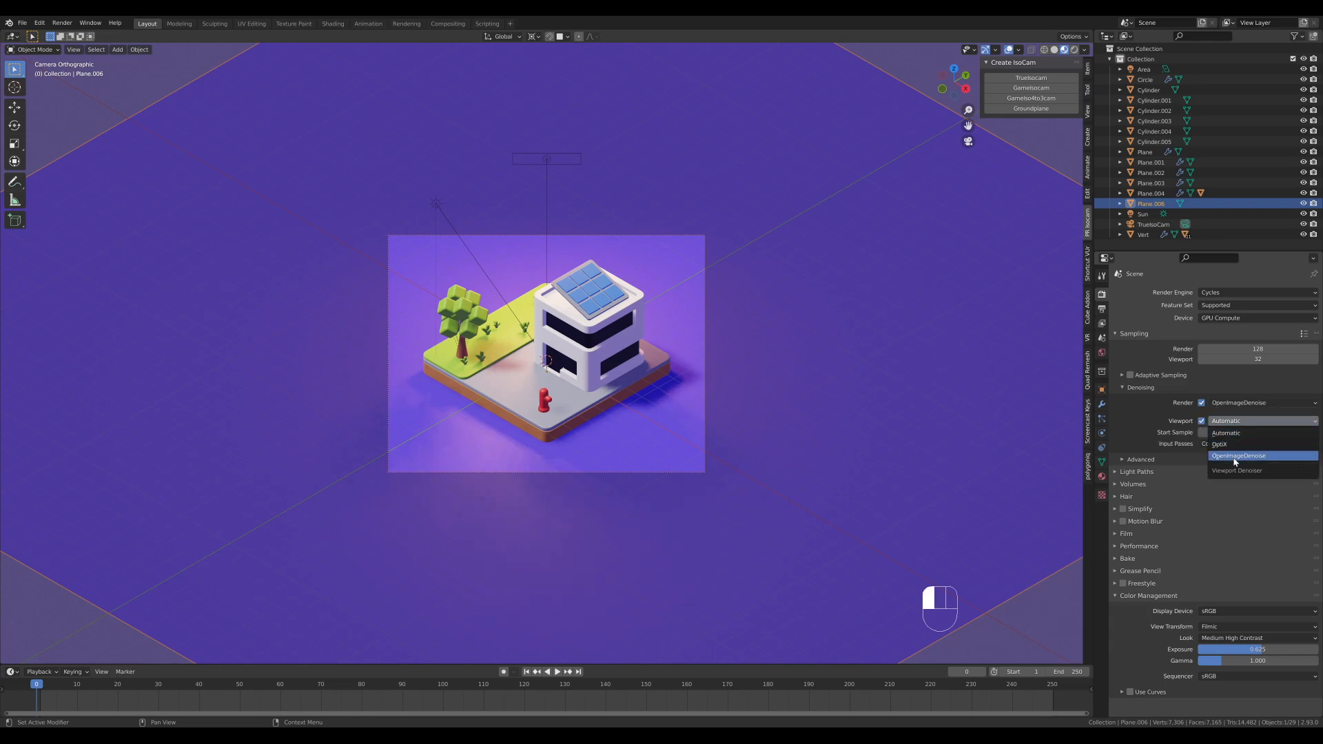
left_click(1225, 448)
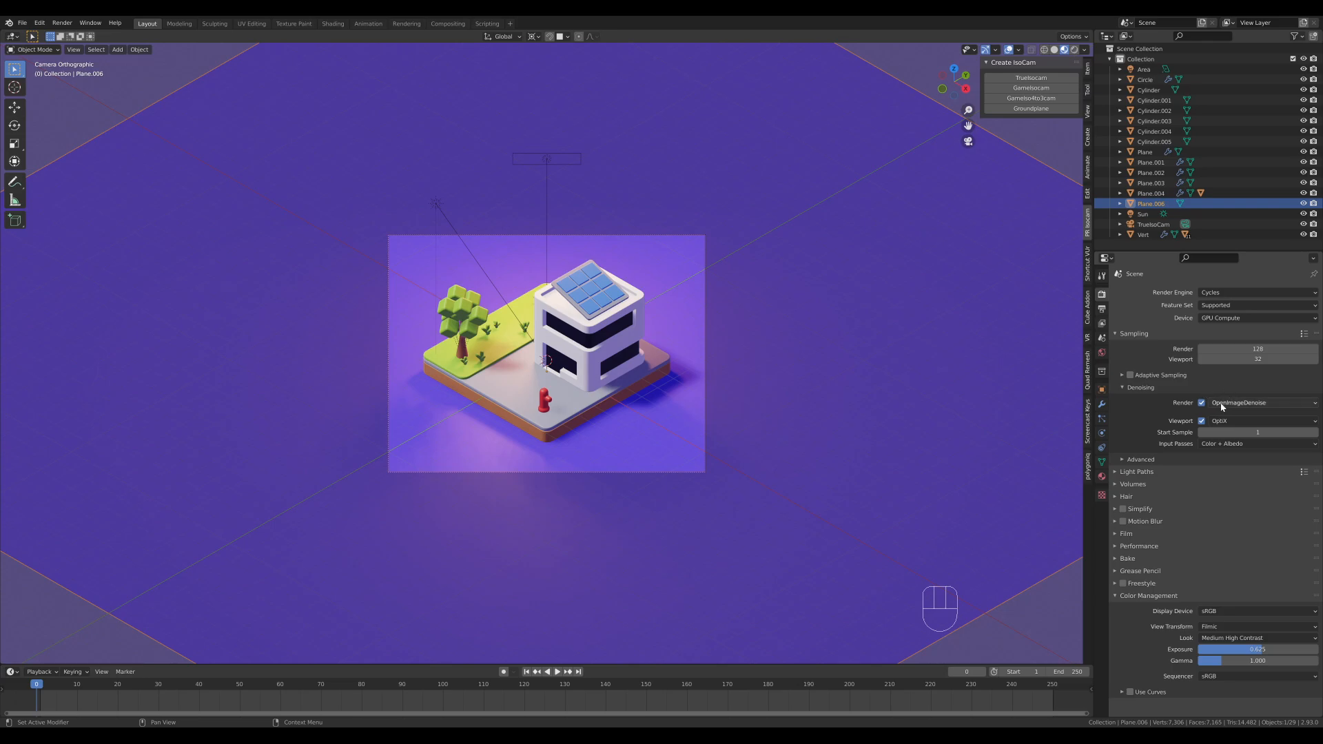
- Set the render tile size to 512 px in both X and Y
left_click(1138, 545)
double_click(1258, 617)
type("512")
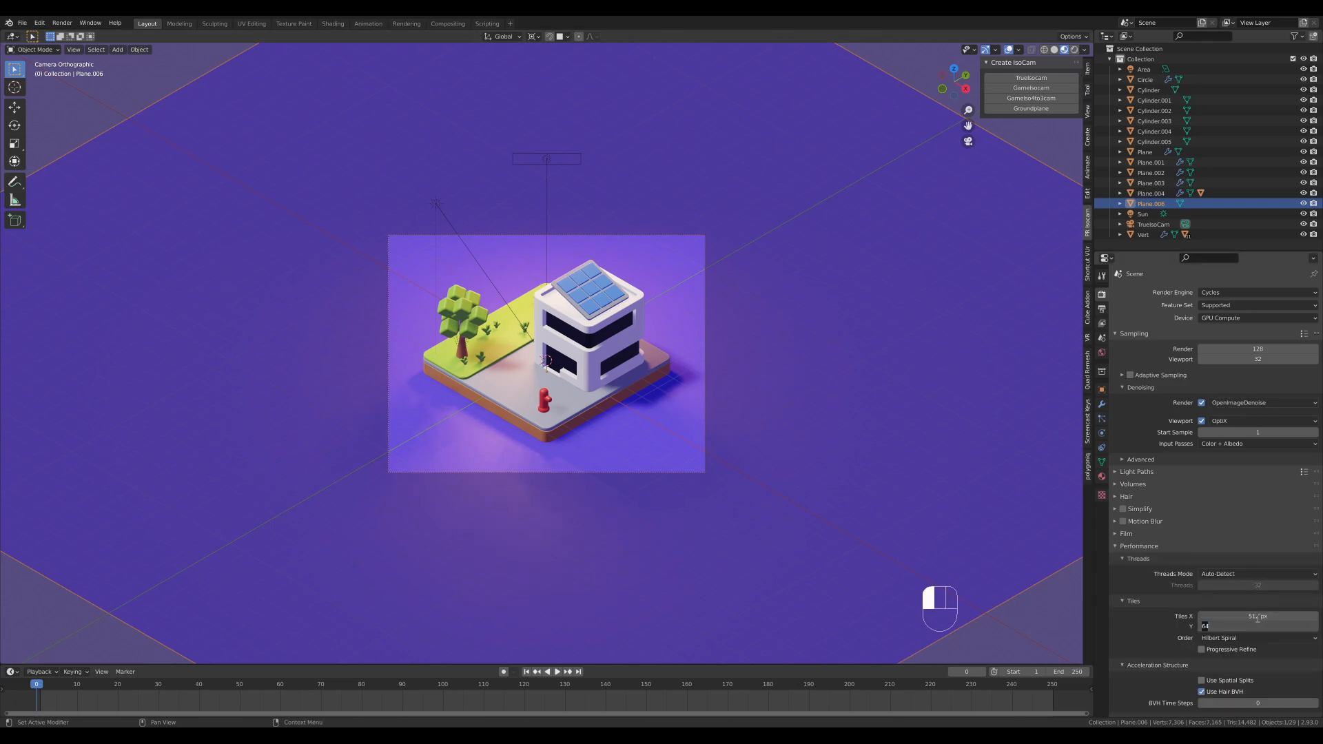
key("Return")
- Switch the viewport to Rendered shading to preview the scene in Cycles, and save the file
key("z")
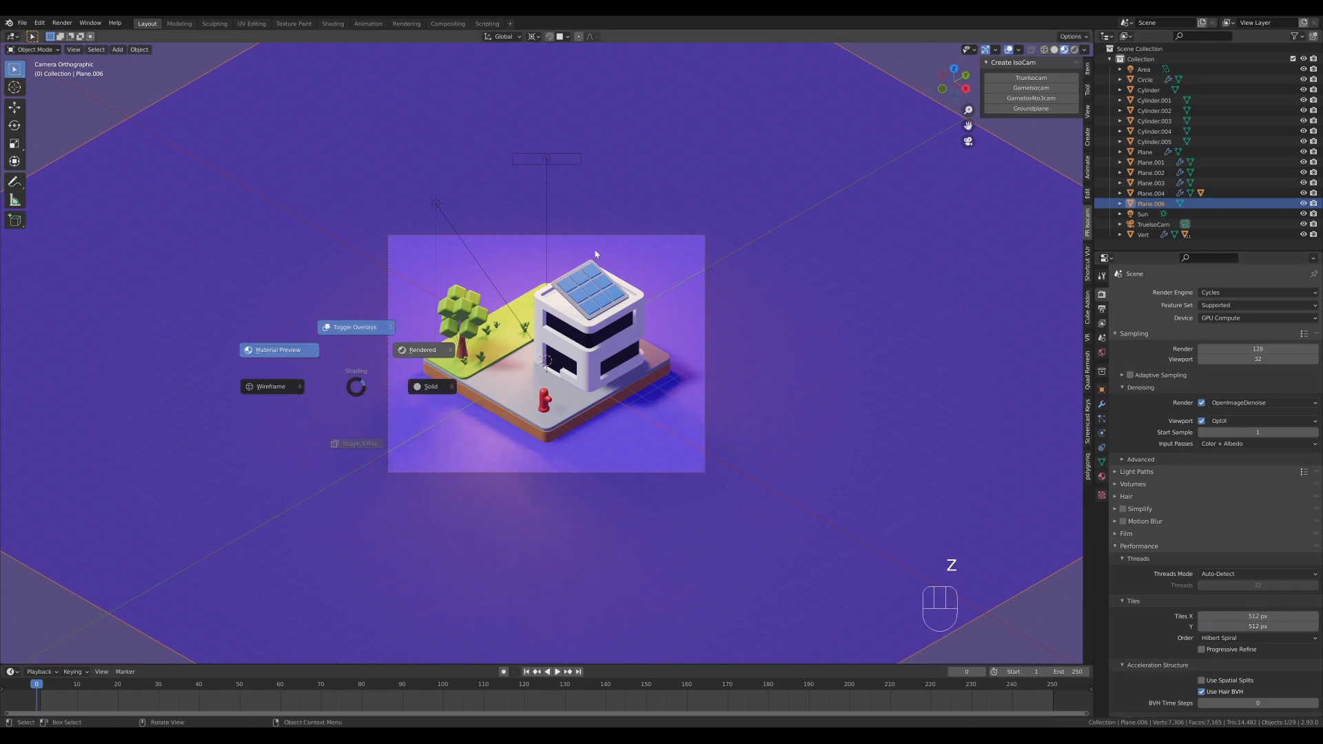
left_click(615, 255)
scroll(856, 336, "up", 1)
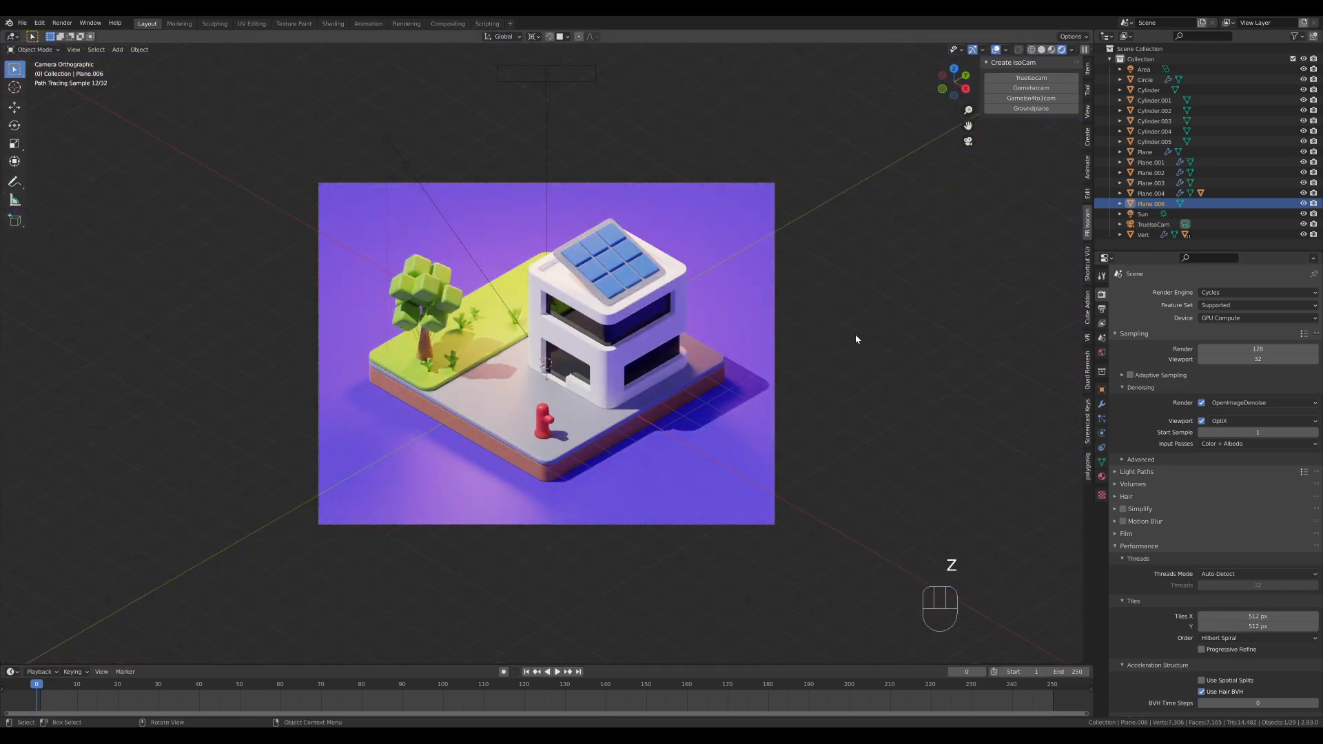
scroll(856, 338, "up", 1)
key("ctrl+s")
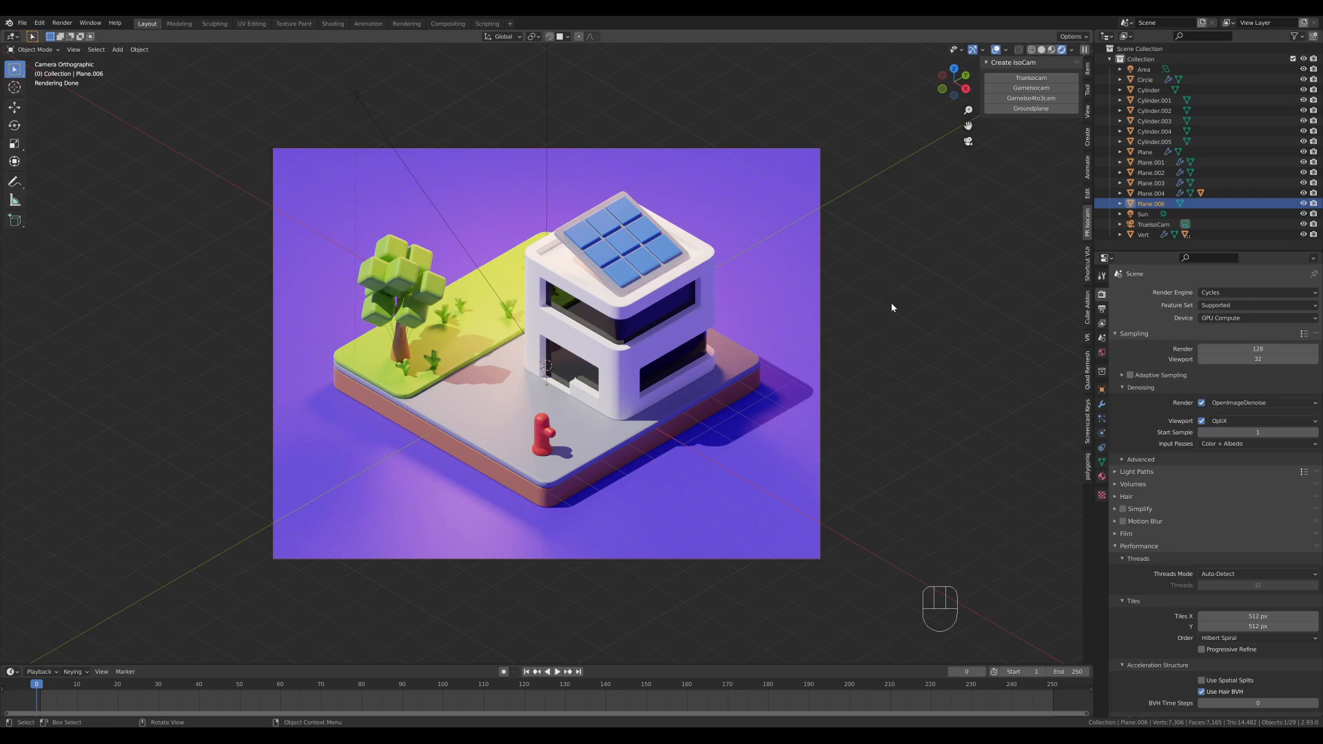
- Scale the tree up uniformly by a factor of about 1.1
left_click(397, 349)
key("s")
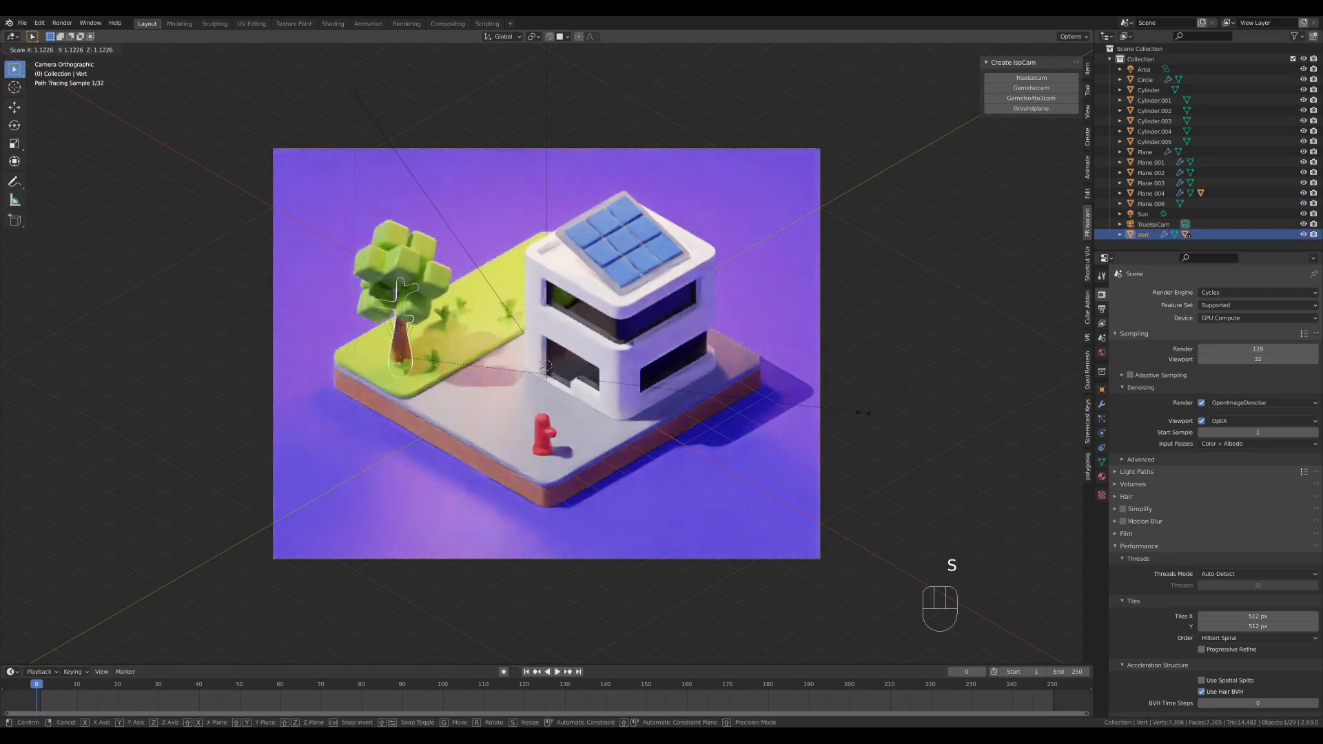
left_click(850, 412)
- Scale the red fire hydrant up uniformly by a factor of about 1.11
scroll(570, 423, "down", 3)
left_click(545, 399)
key("s")
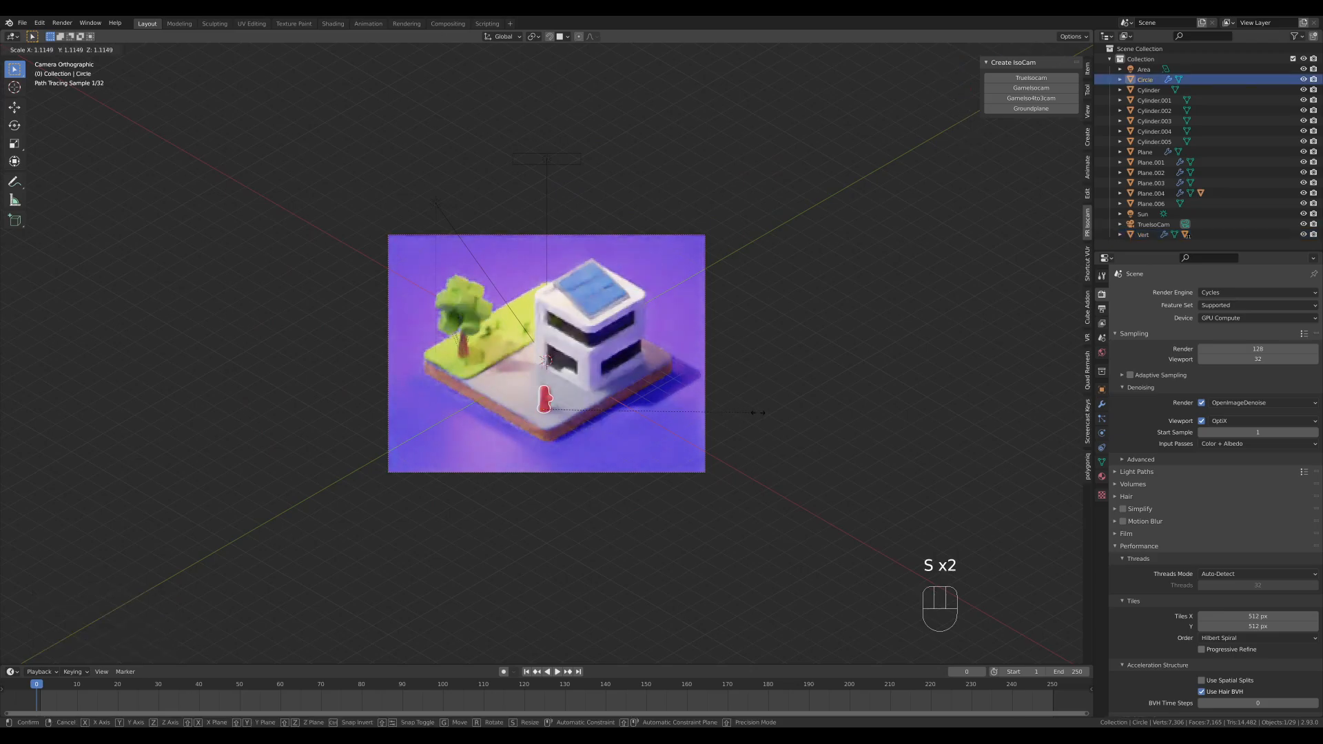
left_click(757, 414)
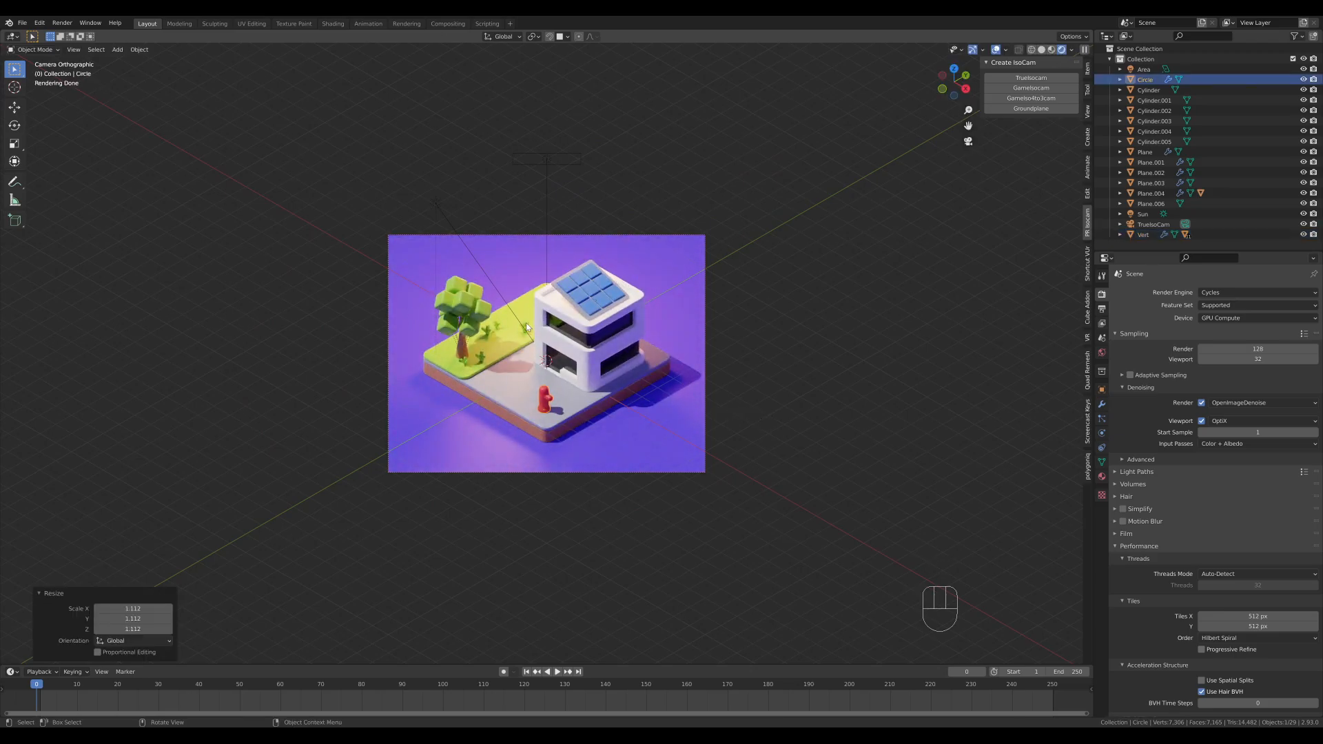
scroll(526, 322, "up", 4)
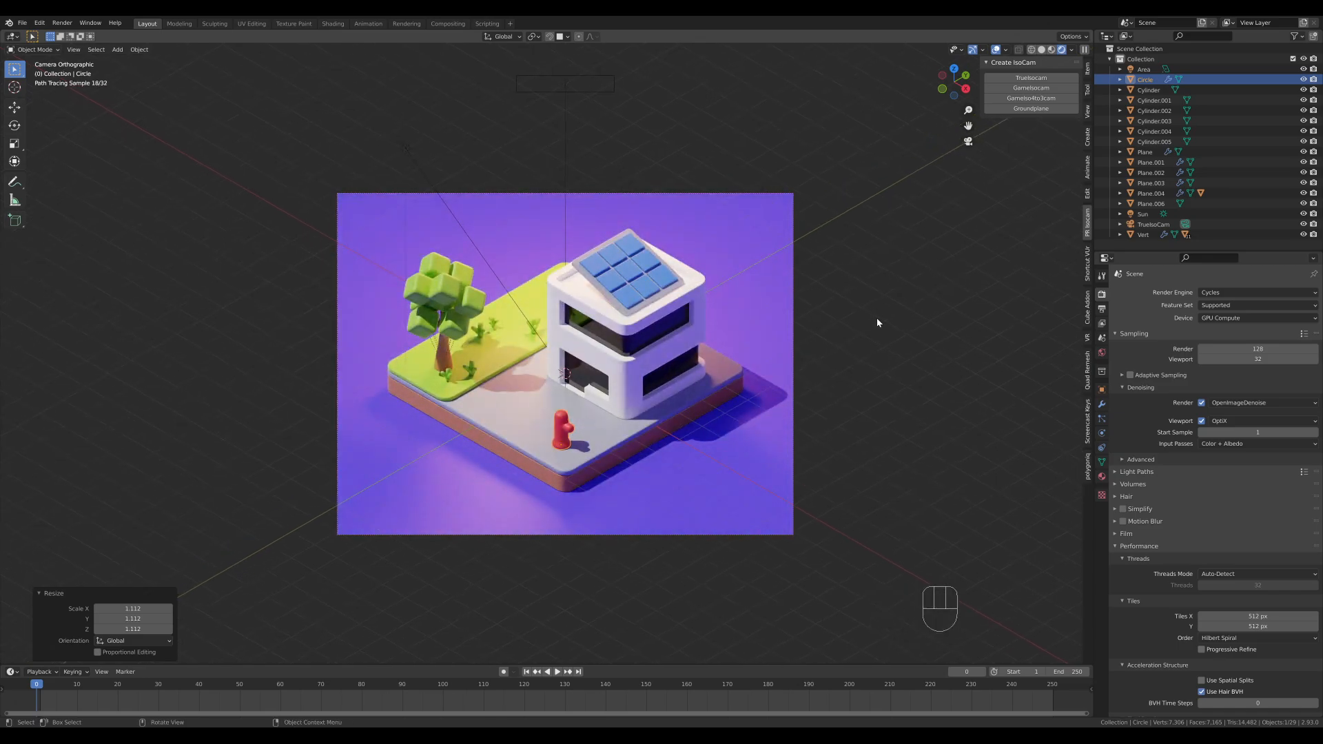